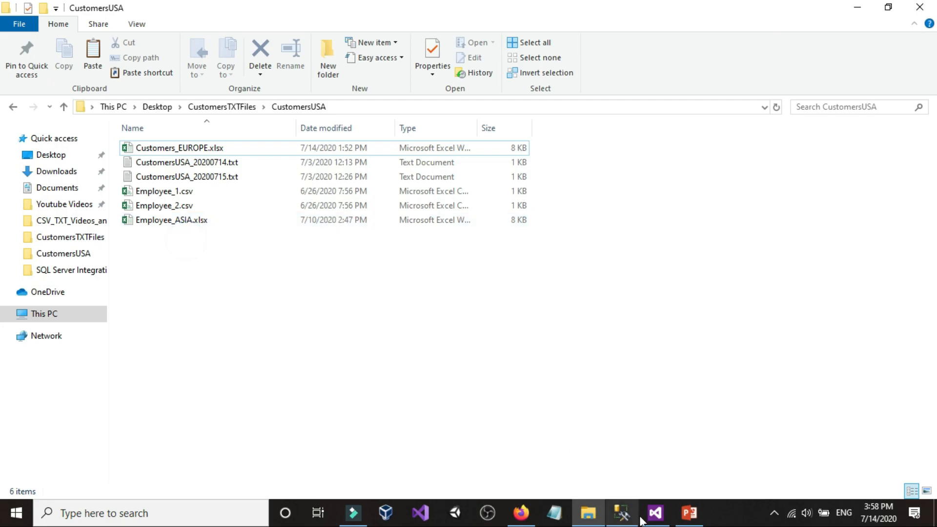
Step: Switch to SQL Server Management Studio and run the select query on dbo.Customers
click(621, 512)
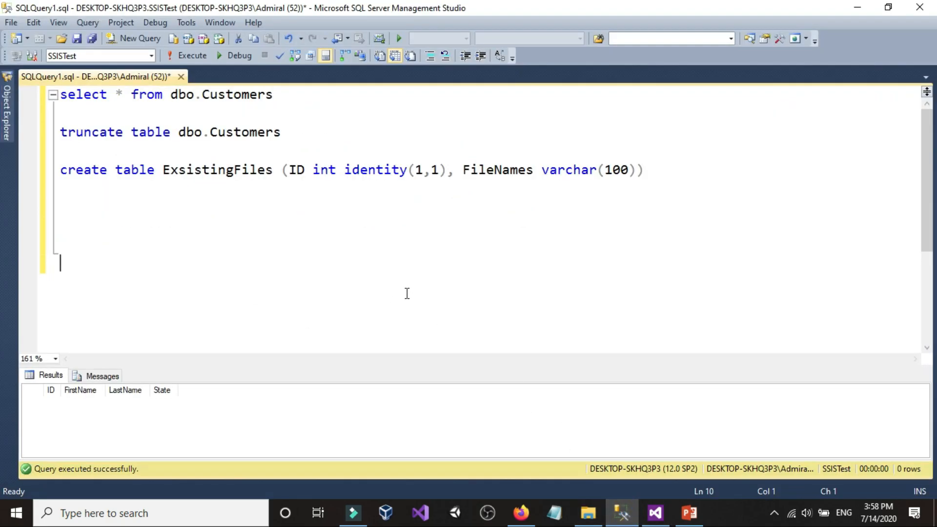
drag(300, 99, 60, 94)
click(198, 56)
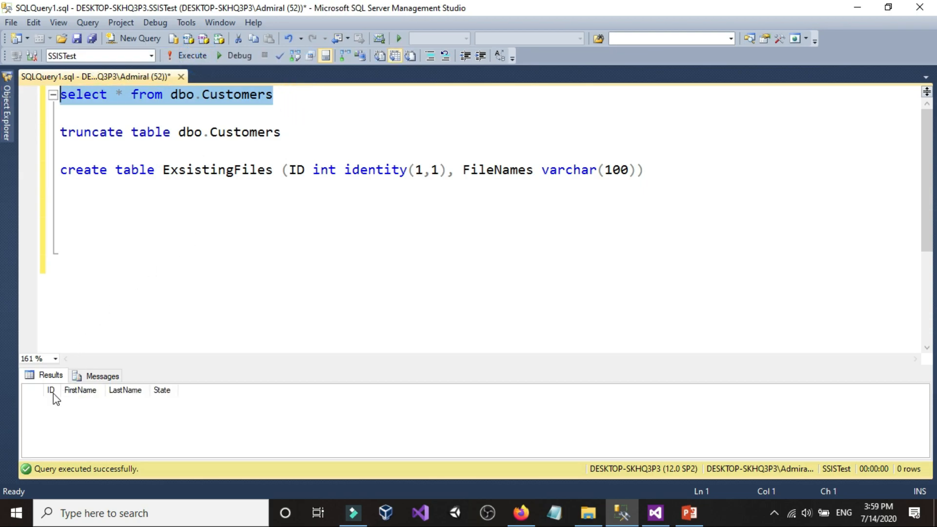
Step: Switch to File Explorer and view the contents of CustomersUSA_20200714.txt, closing the file when done
click(587, 512)
double_click(185, 163)
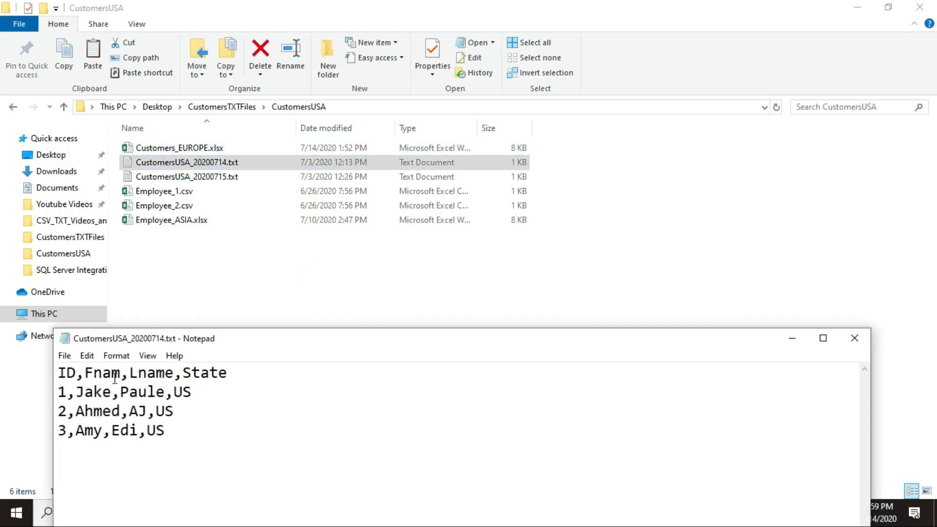
click(854, 338)
Step: Inspect the header columns of Customers_EUROPE.xlsx in Excel and close the workbook
click(171, 151)
double_click(171, 153)
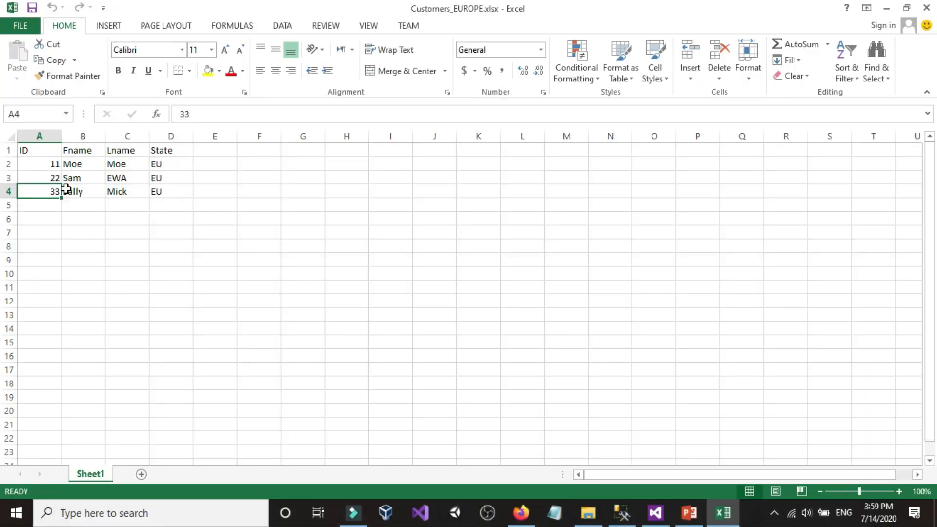
click(74, 150)
click(125, 150)
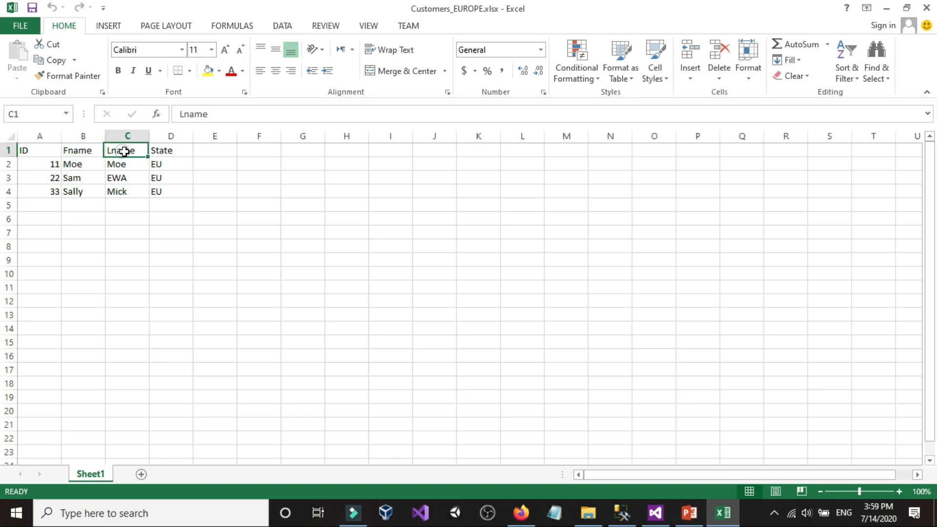
click(175, 151)
click(927, 8)
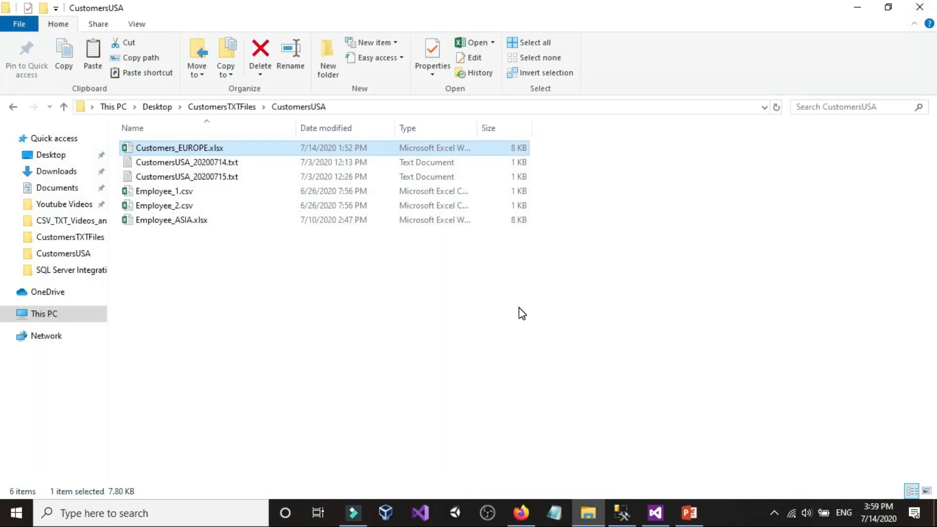
click(519, 308)
Step: Switch to SQL Server Management Studio and examine the select statement for dbo.Customers
click(622, 514)
click(312, 273)
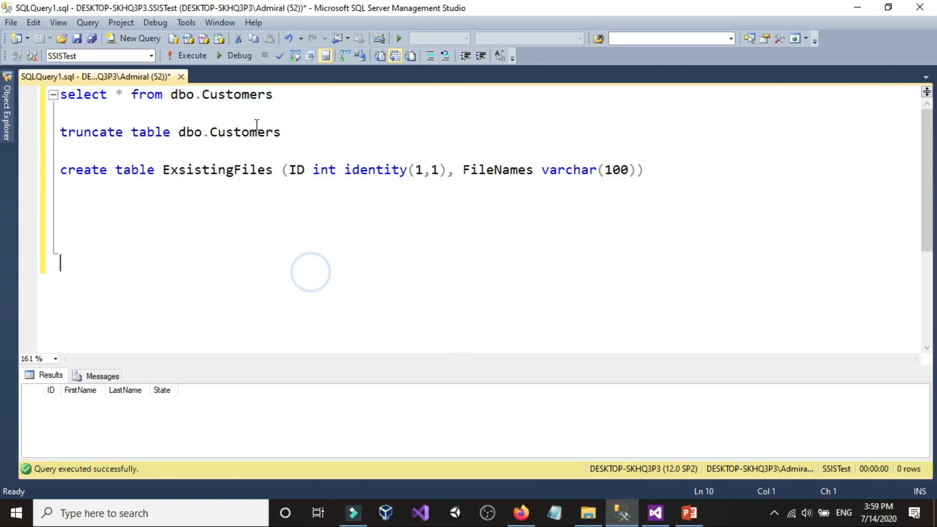
drag(283, 94, 77, 103)
click(241, 95)
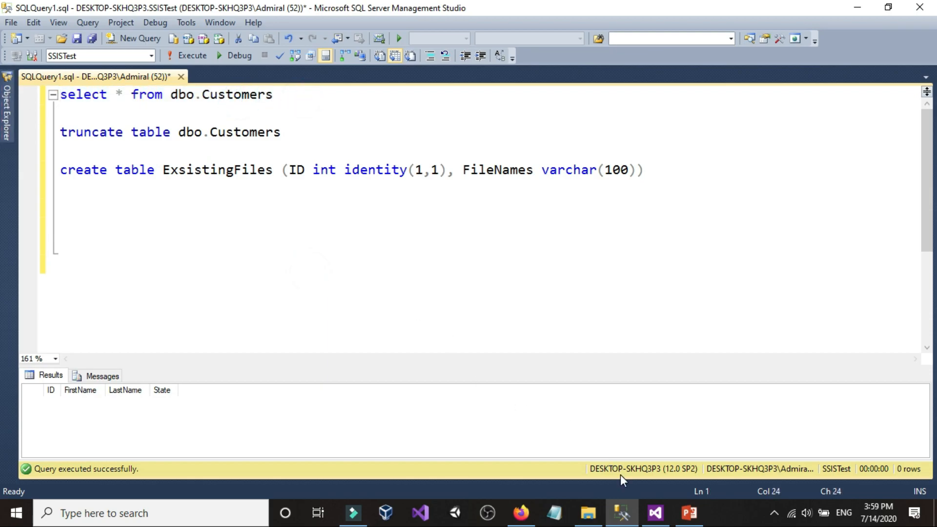
Step: Switch to File Explorer and look through the CustomersUSA folder and its parent CustomersTXTFiles, ending back in CustomersUSA
click(588, 512)
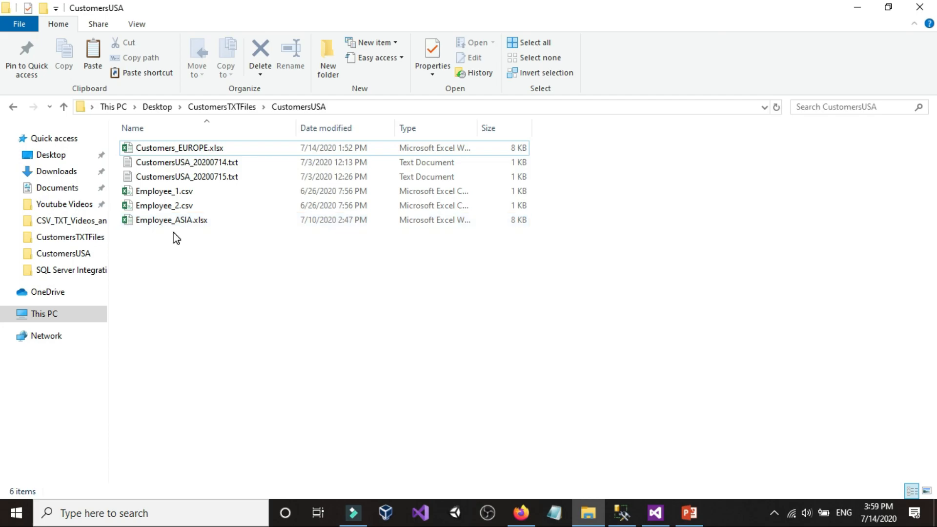
click(189, 224)
click(187, 236)
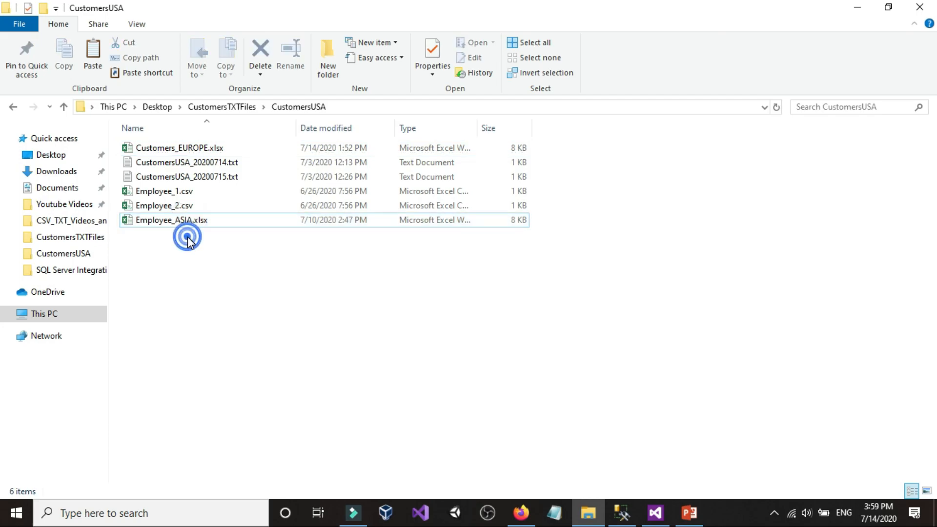
click(15, 107)
click(207, 311)
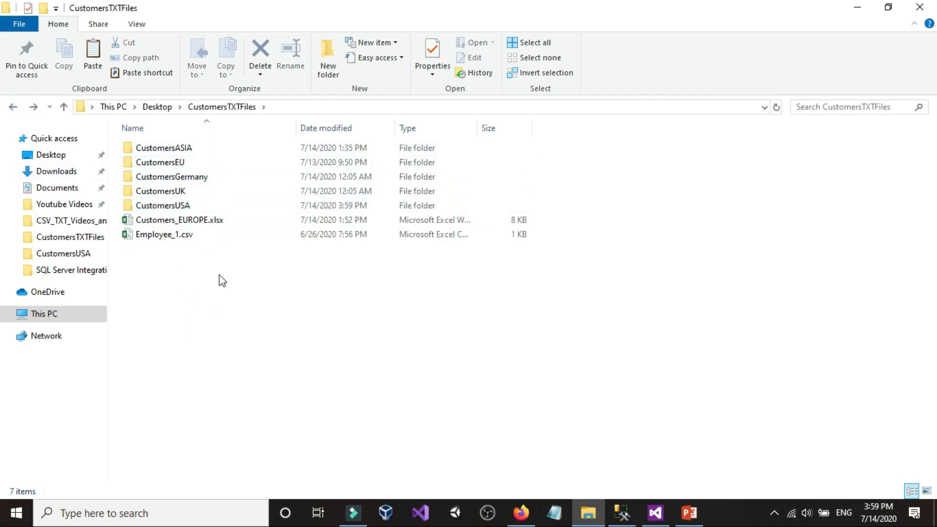
double_click(177, 204)
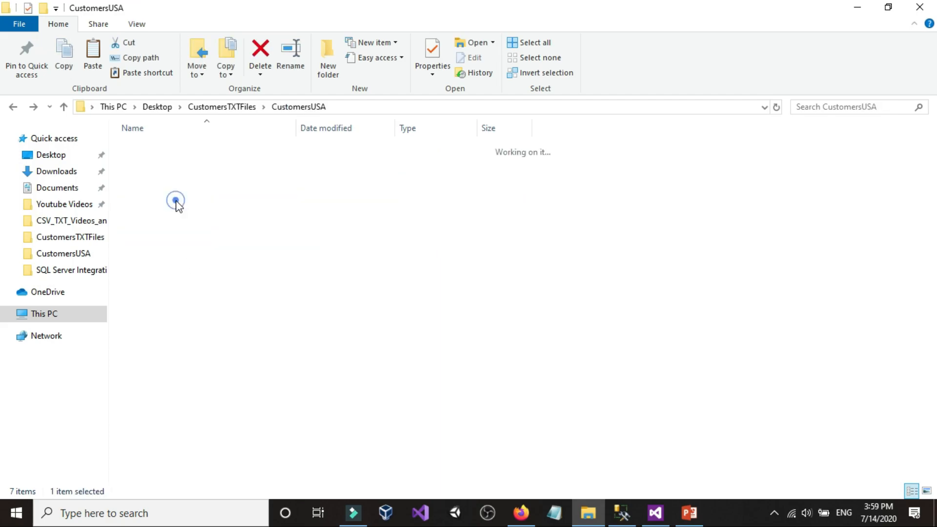
Step: View the package's control flow in Visual Studio, and return to the query in SQL Server Management Studio
click(651, 519)
mouse_move(624, 520)
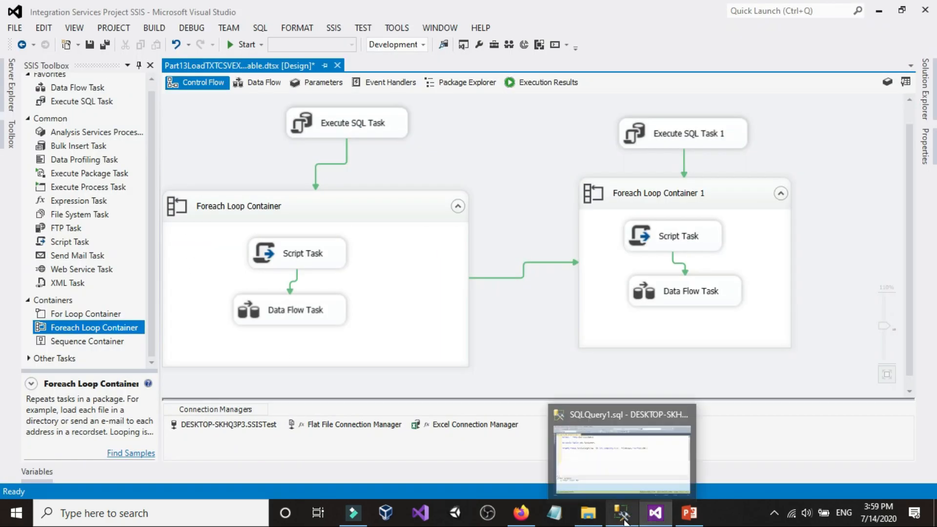
click(623, 520)
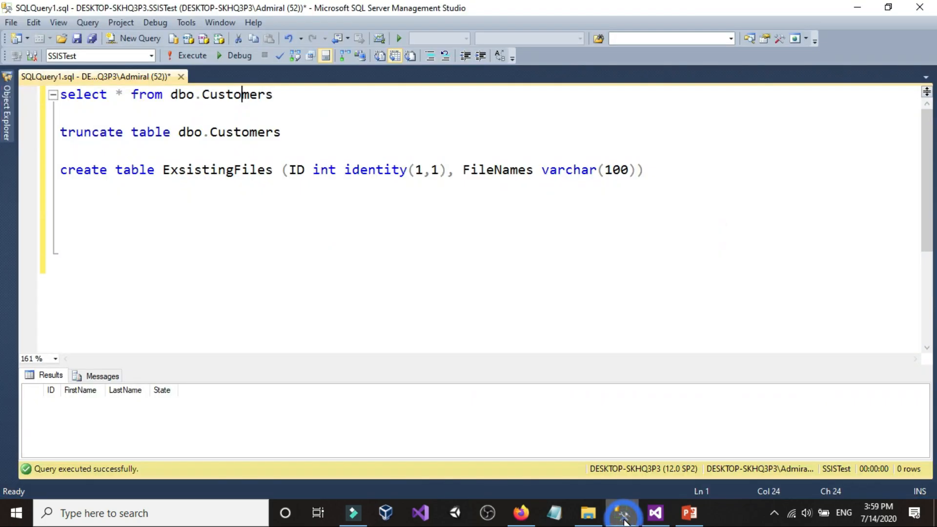
click(184, 238)
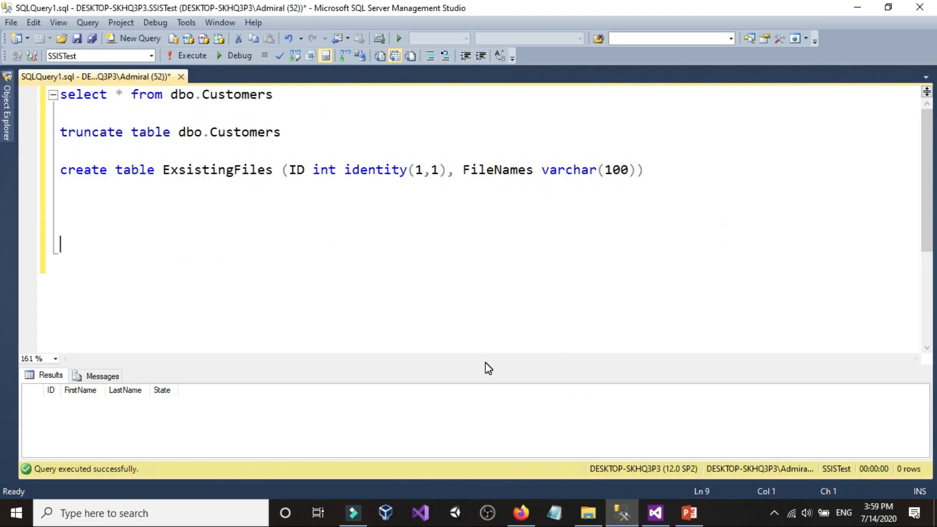
drag(89, 224, 205, 262)
click(108, 253)
click(98, 231)
Step: Examine the create table statement for ExsistingFiles, including its FileNames column
drag(650, 171, 8, 168)
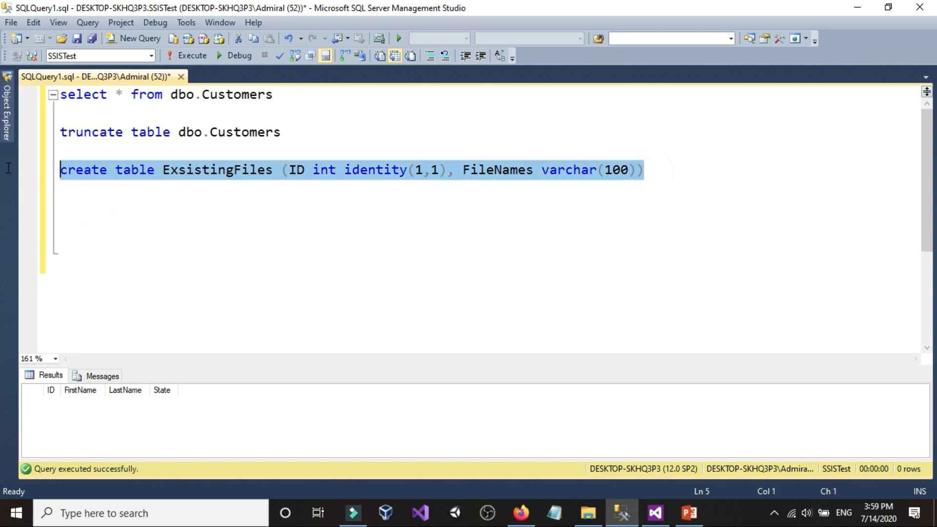
click(187, 175)
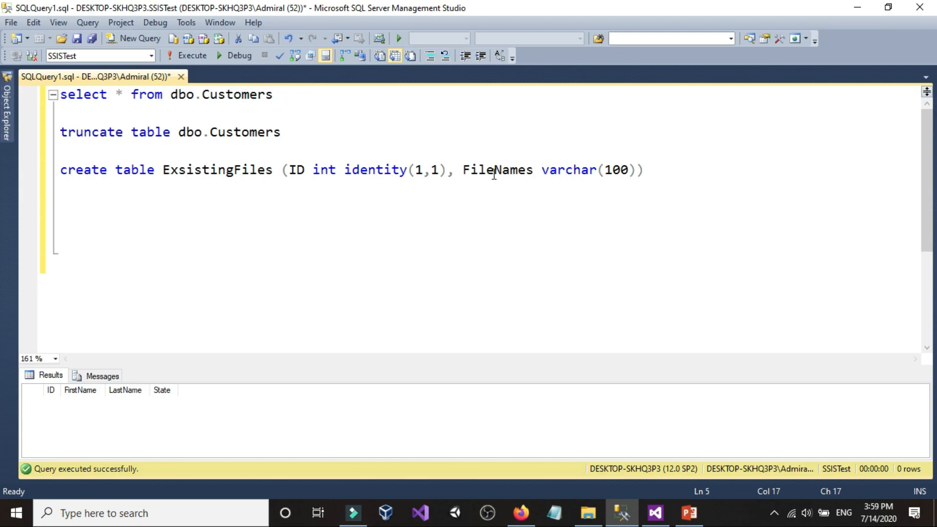
double_click(464, 173)
click(527, 173)
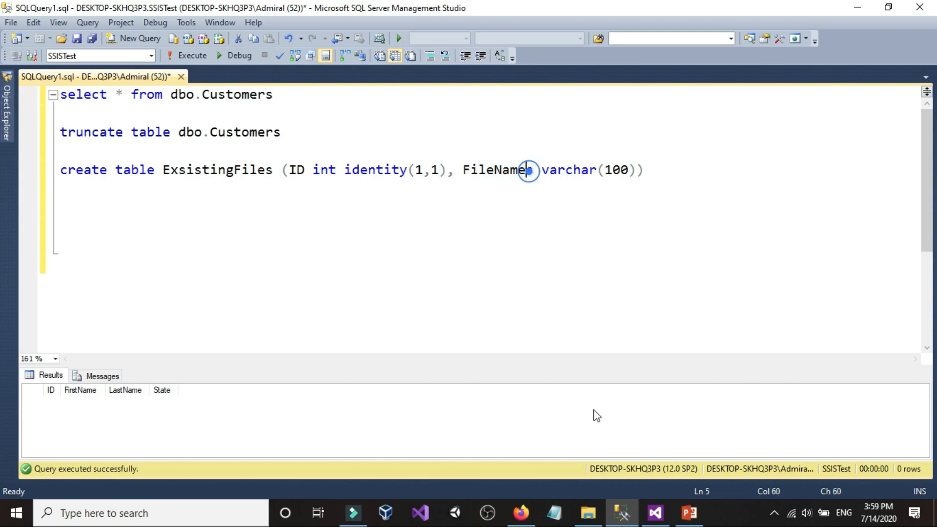
Step: Switch to File Explorer and examine the names of CustomersUSA_20200714.txt and Customers_EUROPE.xlsx without renaming them
click(588, 512)
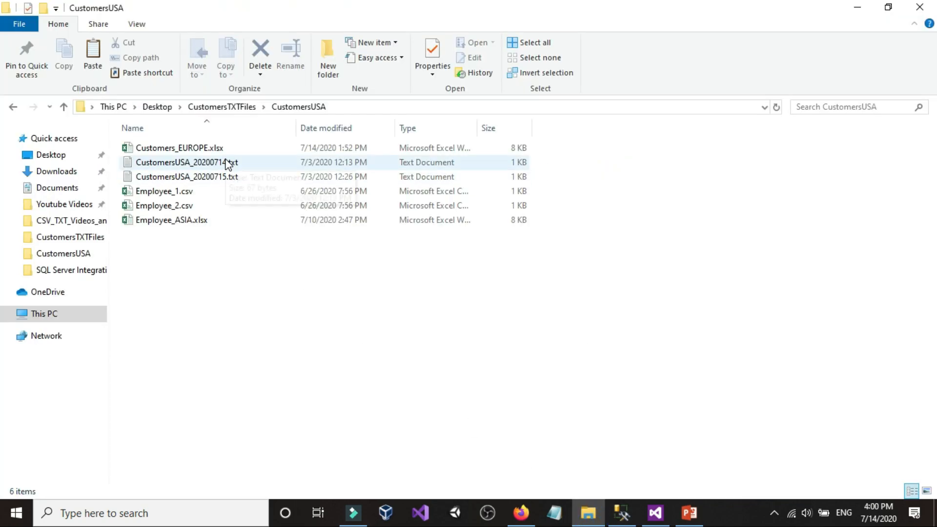
click(621, 512)
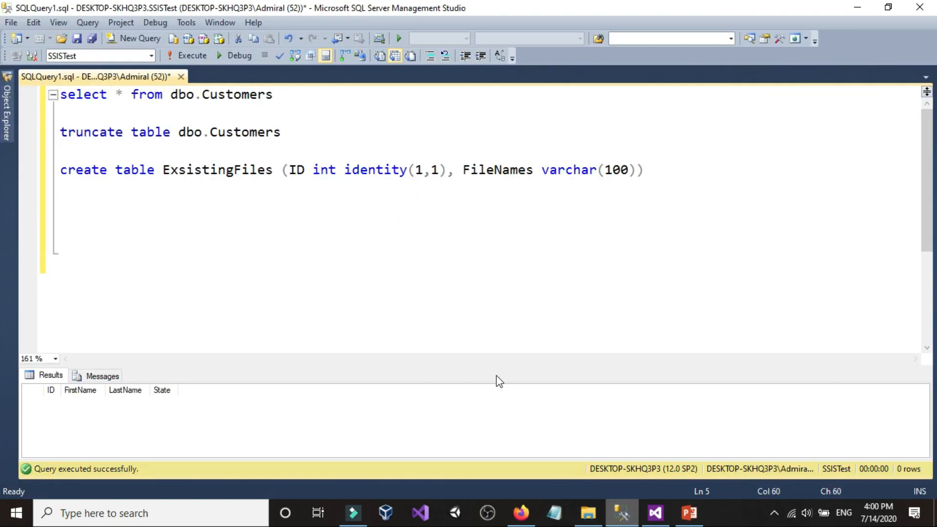
click(610, 515)
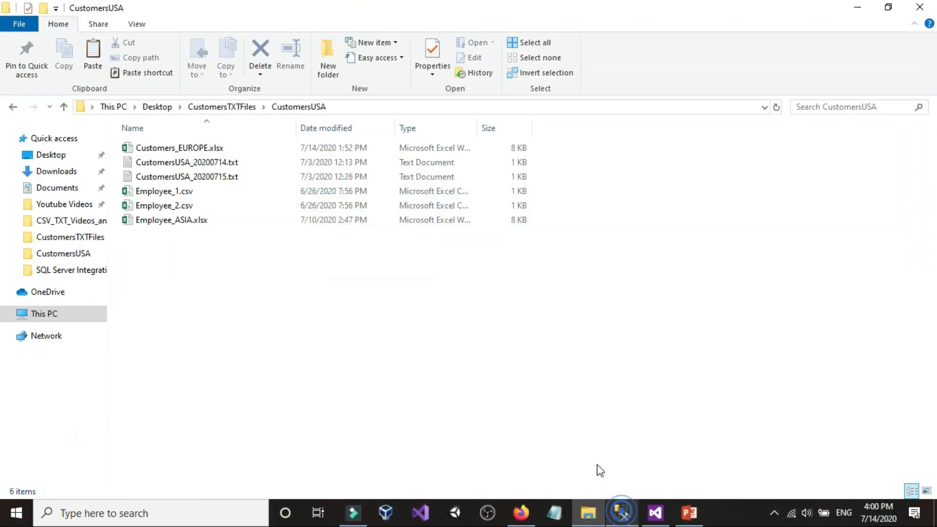
click(236, 162)
click(236, 162)
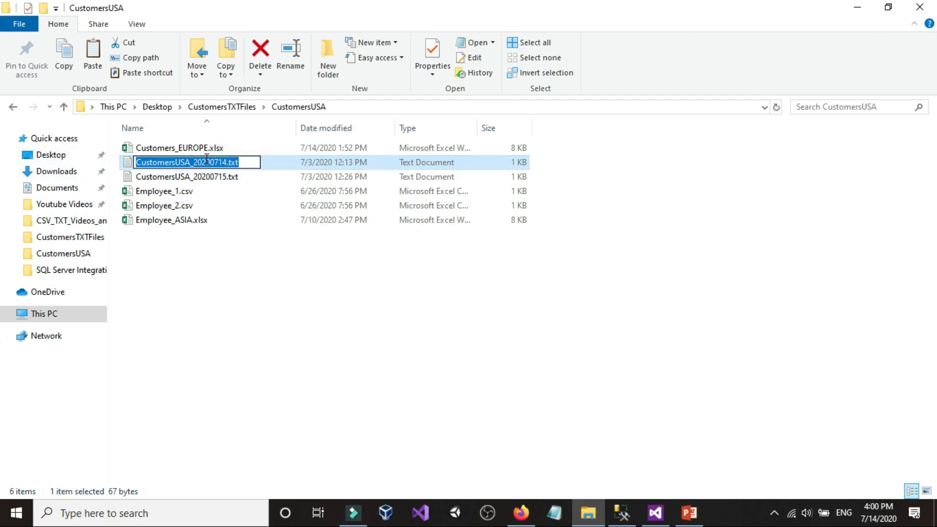
click(204, 152)
click(217, 149)
drag(231, 149, 65, 149)
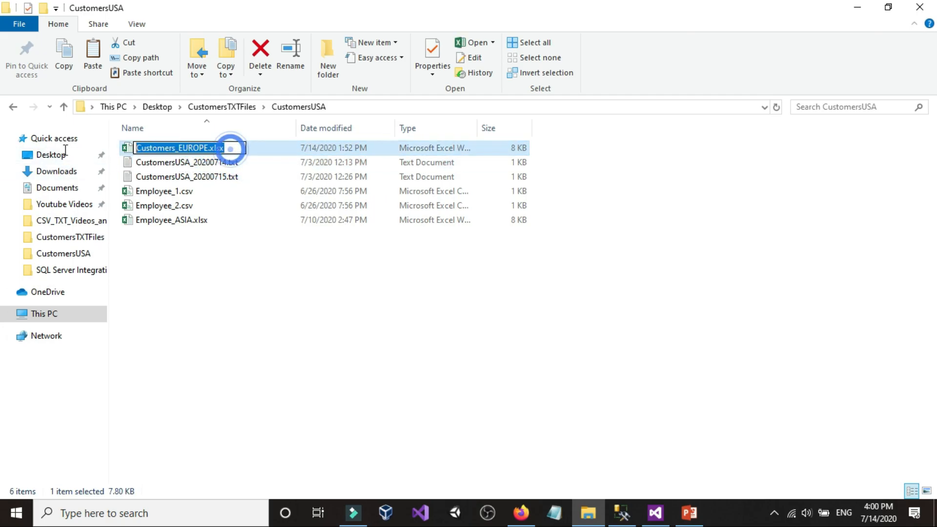
click(199, 244)
Step: Return to SQL Server Management Studio and review the FileNames column definition in the create table statement
click(621, 513)
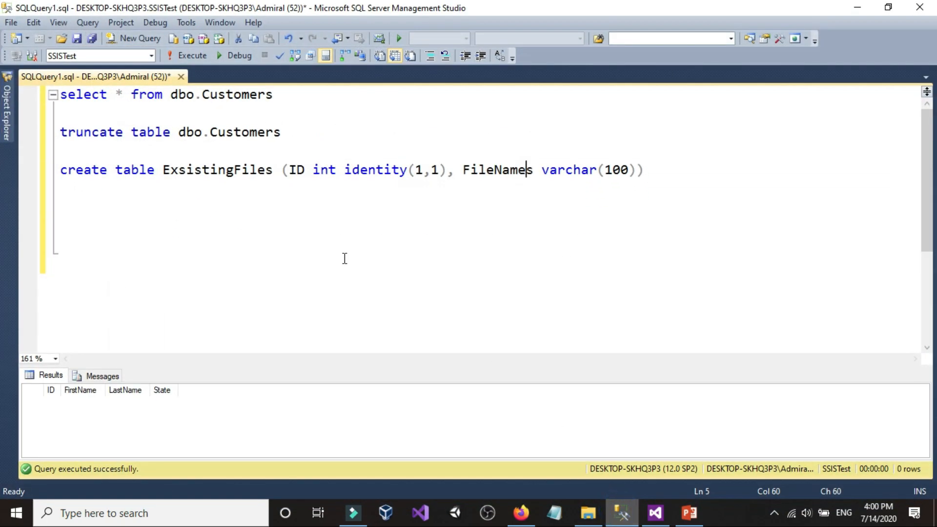
drag(470, 171, 533, 171)
click(532, 169)
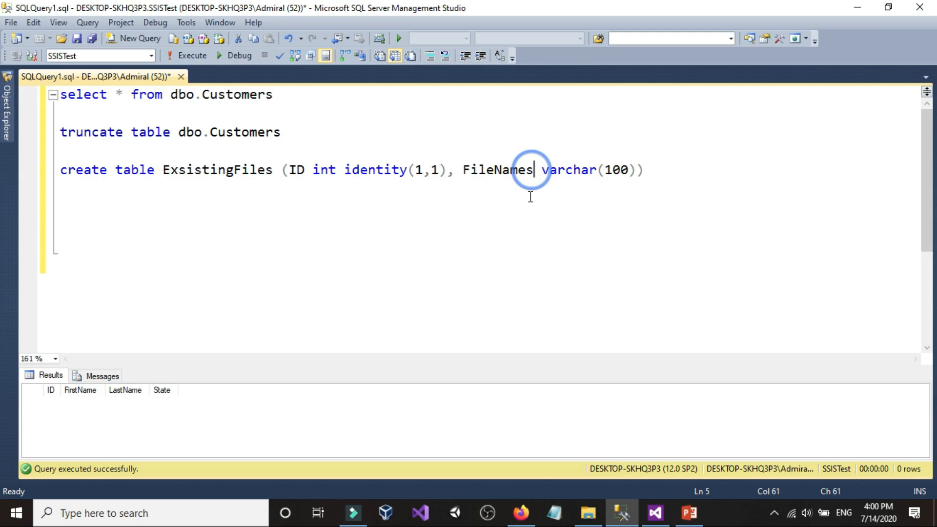
drag(461, 171, 534, 171)
click(533, 171)
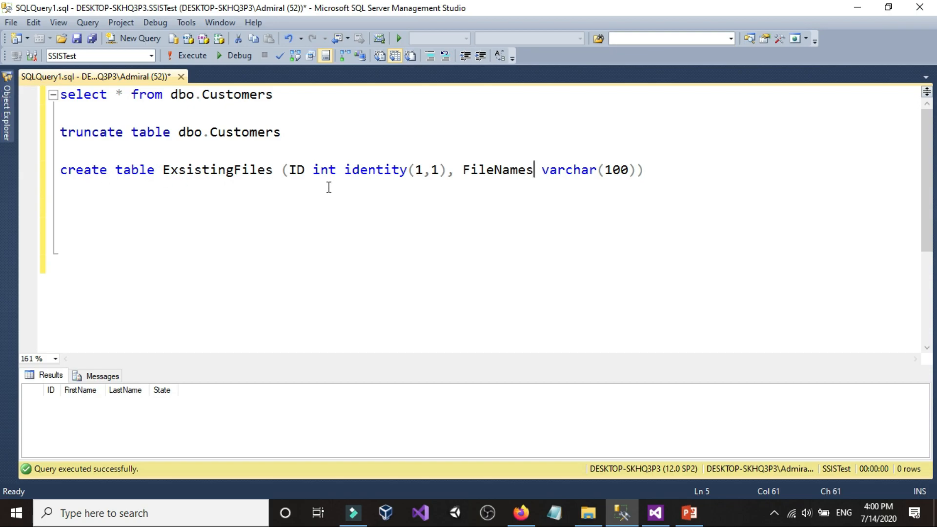
Step: Run only the create table statement for ExsistingFiles, with ID int identity(1,1) and FileNames varchar(100)
click(704, 170)
drag(658, 174, 59, 169)
click(181, 56)
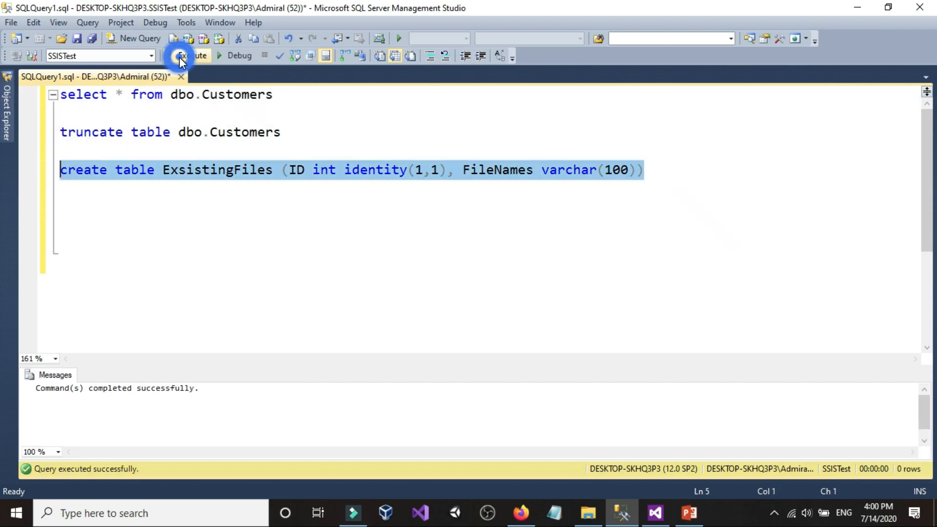
Step: Write "select * ExsistingFiles" below the create table statement, copying the table name from it, and try to run that line
click(182, 306)
click(130, 220)
text(sele)
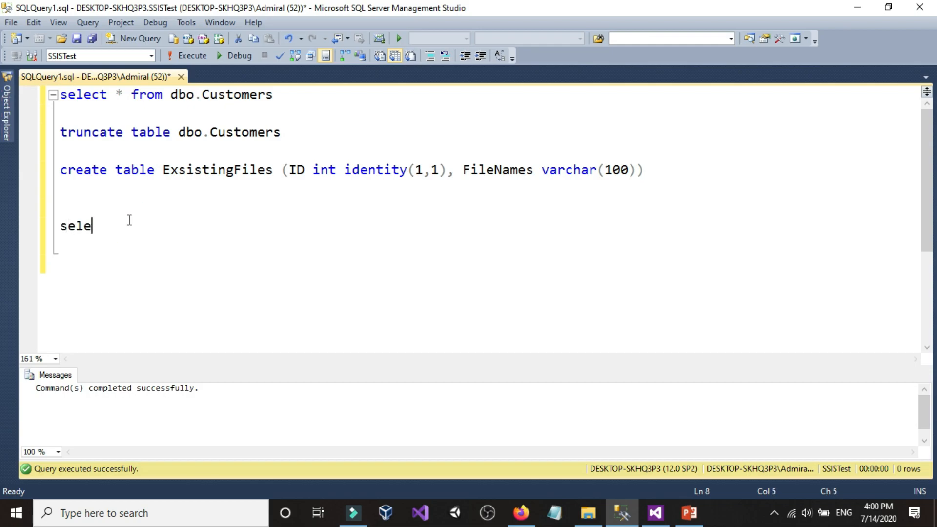
text(ct *)
double_click(190, 176)
right_click(192, 176)
click(205, 196)
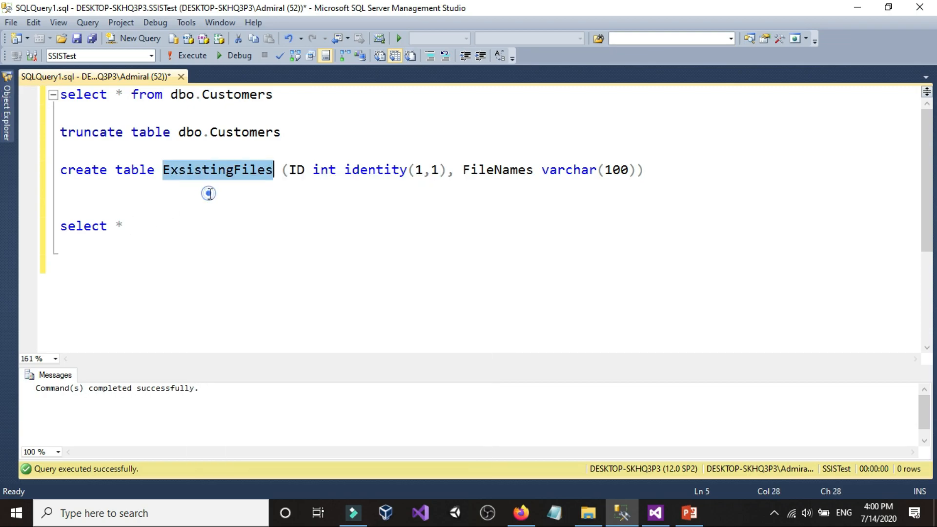
click(193, 179)
click(150, 224)
right_click(149, 225)
click(162, 246)
drag(280, 229, 9, 229)
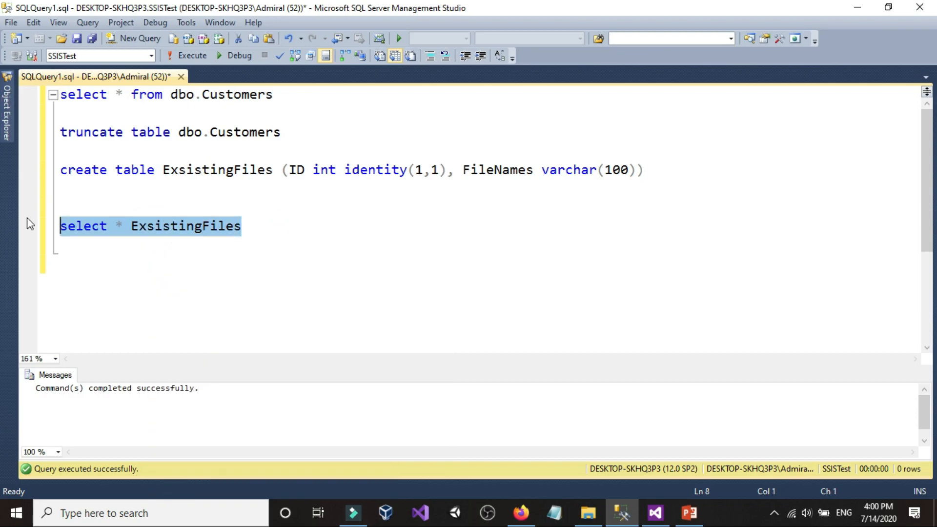
click(185, 58)
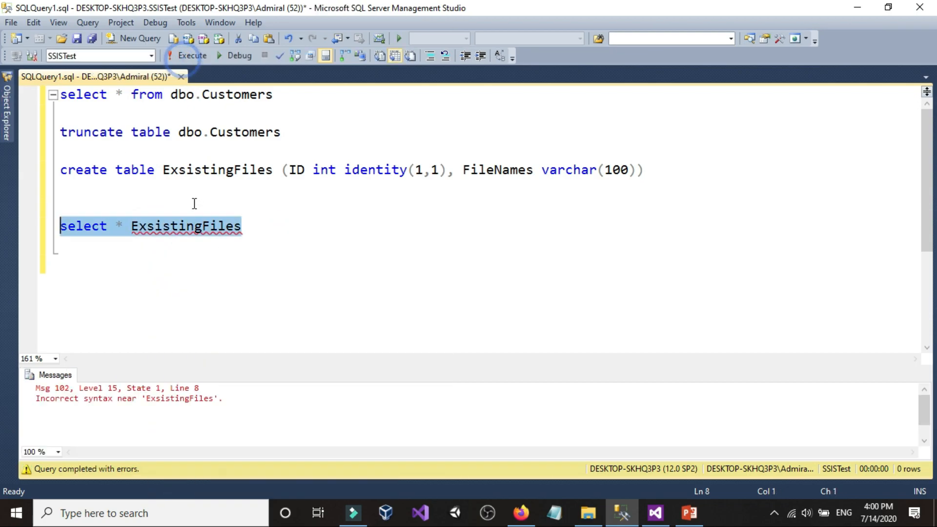
Step: Insert the missing "from" before ExsistingFiles in the new select statement and run it
click(263, 234)
click(131, 229)
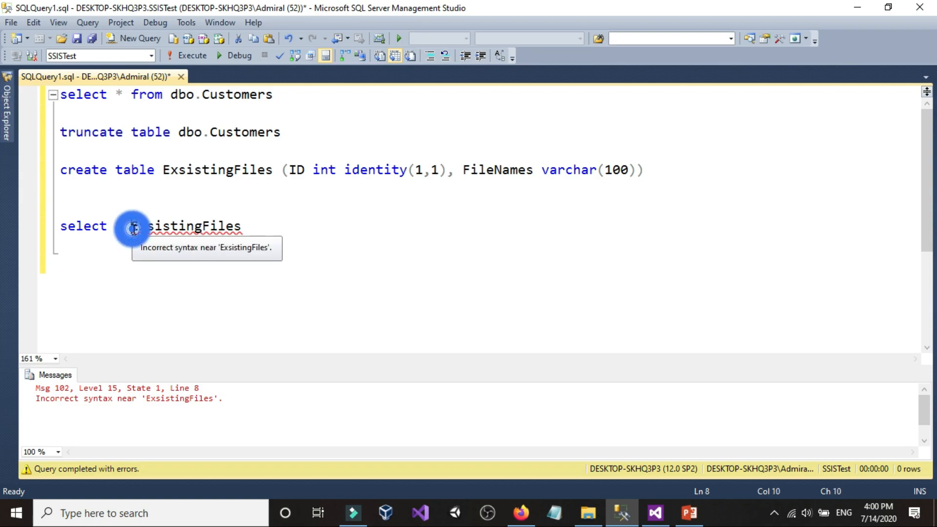
text(from)
drag(313, 227, 37, 207)
click(188, 55)
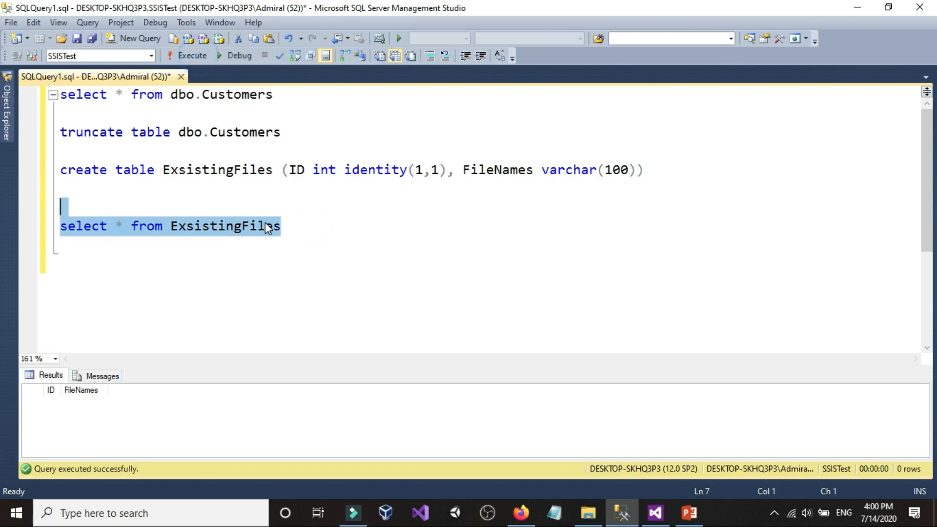
Step: Refresh the IntelliSense local cache for the query editor
click(30, 21)
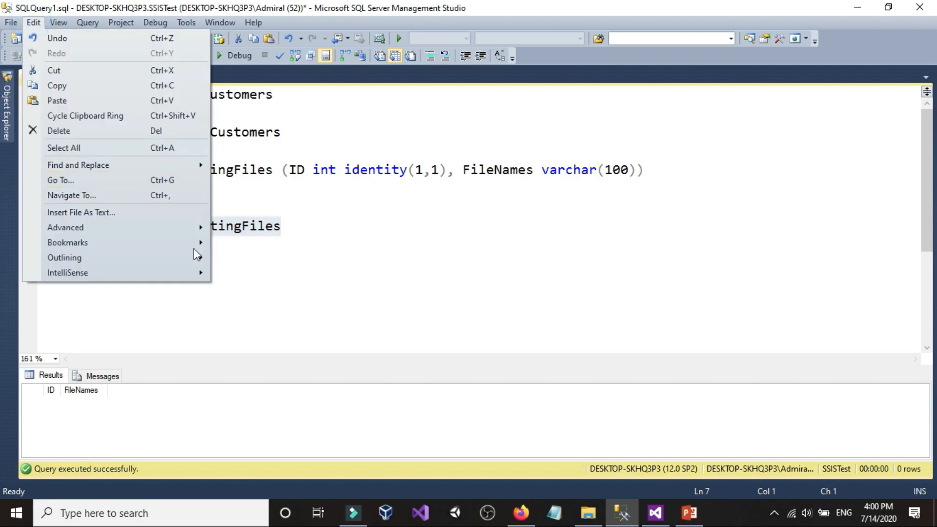
mouse_move(169, 272)
click(268, 349)
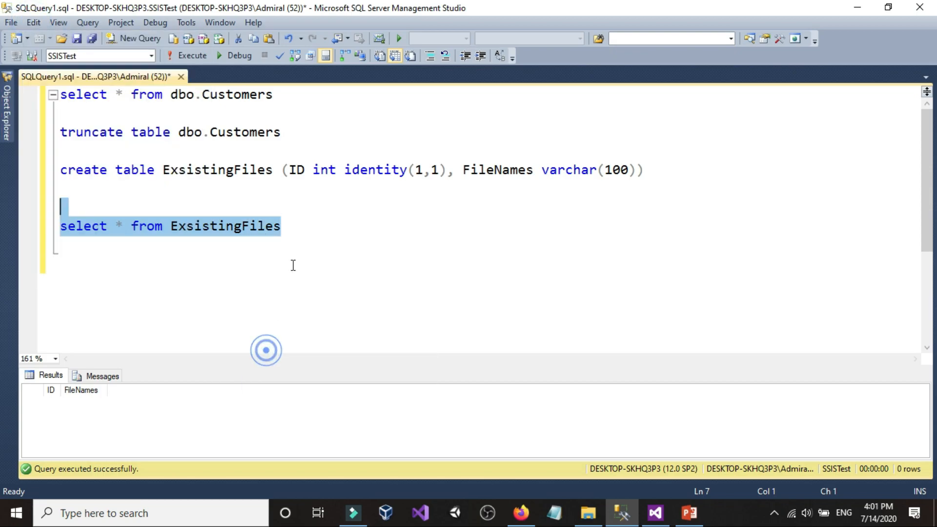
Step: Review the columns returned by the ExsistingFiles query and the files in the CustomersUSA folder in File Explorer
click(323, 239)
click(306, 225)
drag(310, 226, 10, 201)
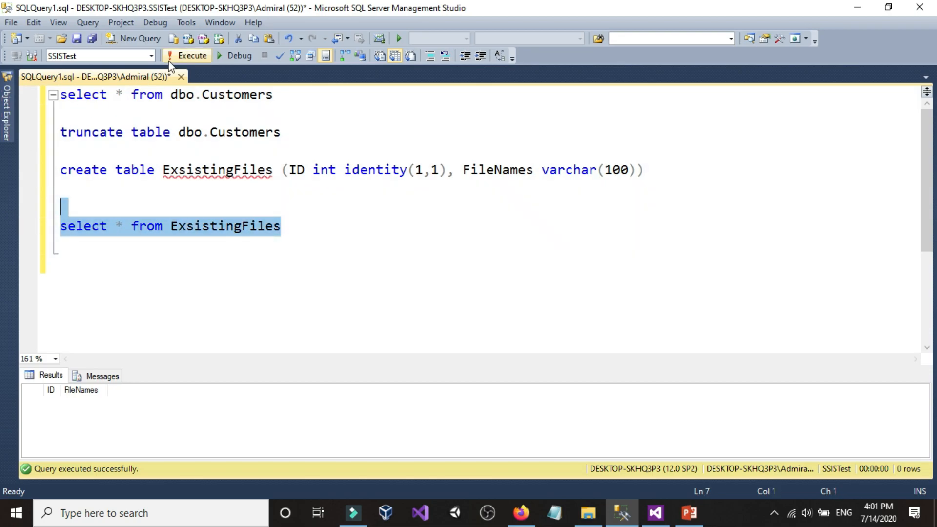
click(319, 230)
click(50, 388)
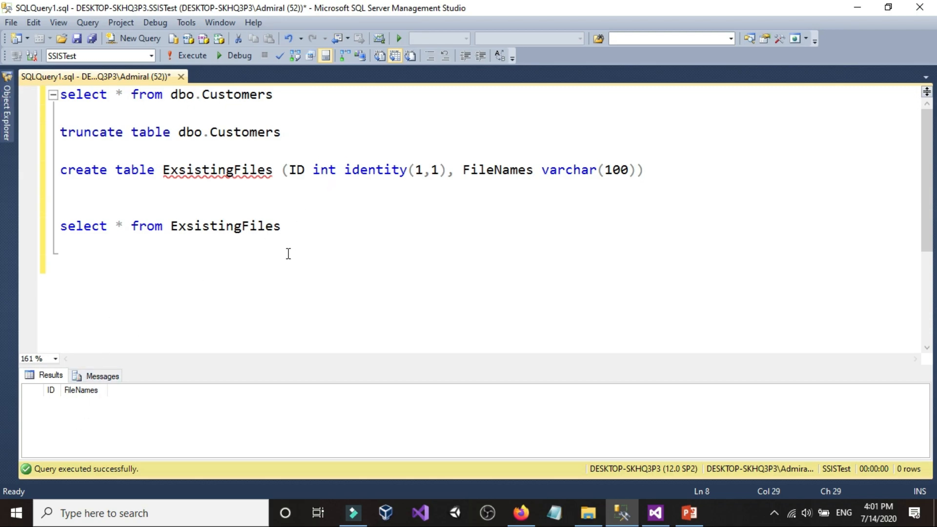
click(588, 513)
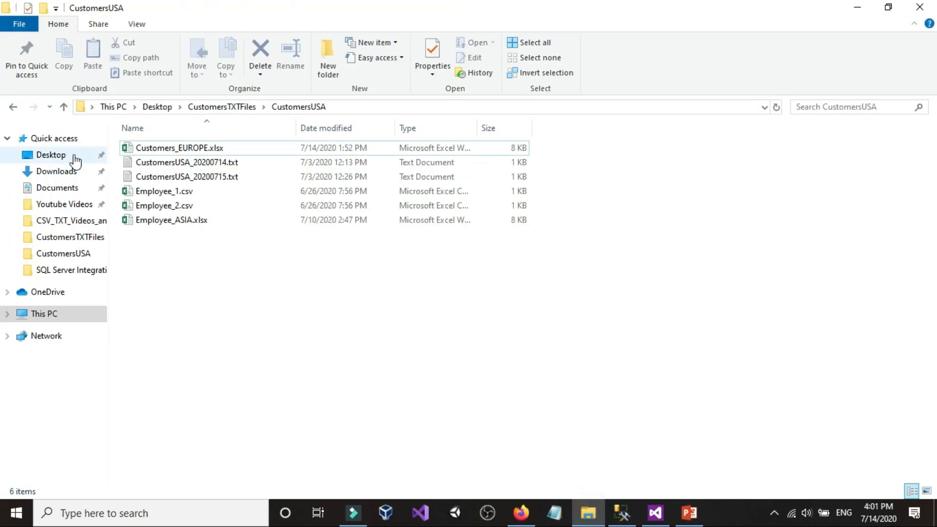
click(621, 512)
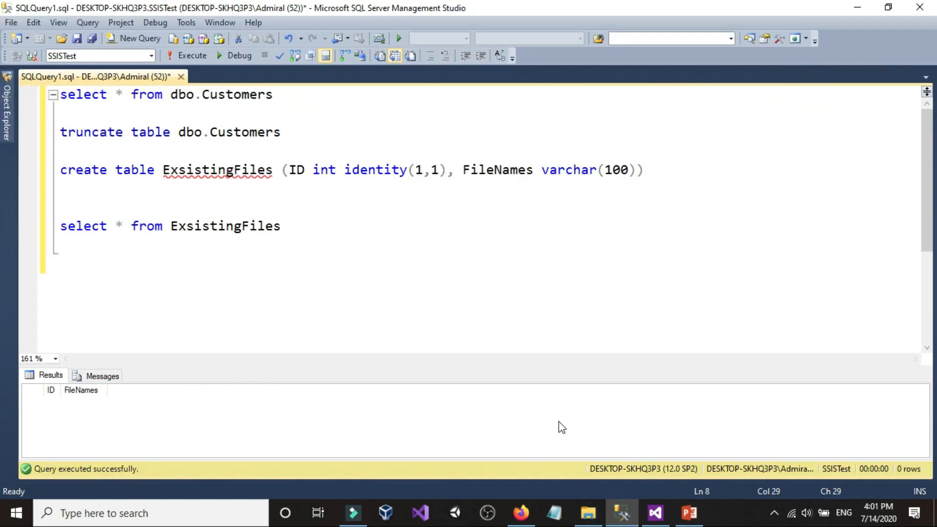
click(256, 270)
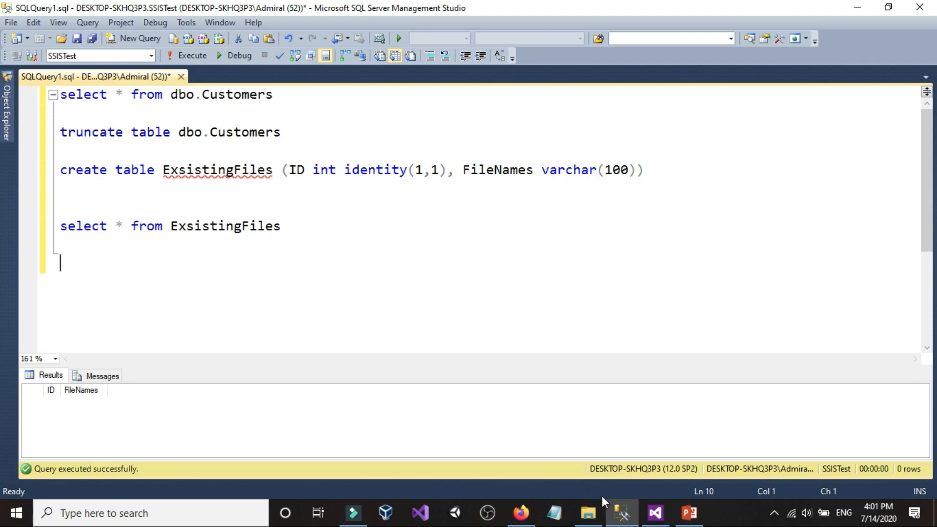
click(588, 512)
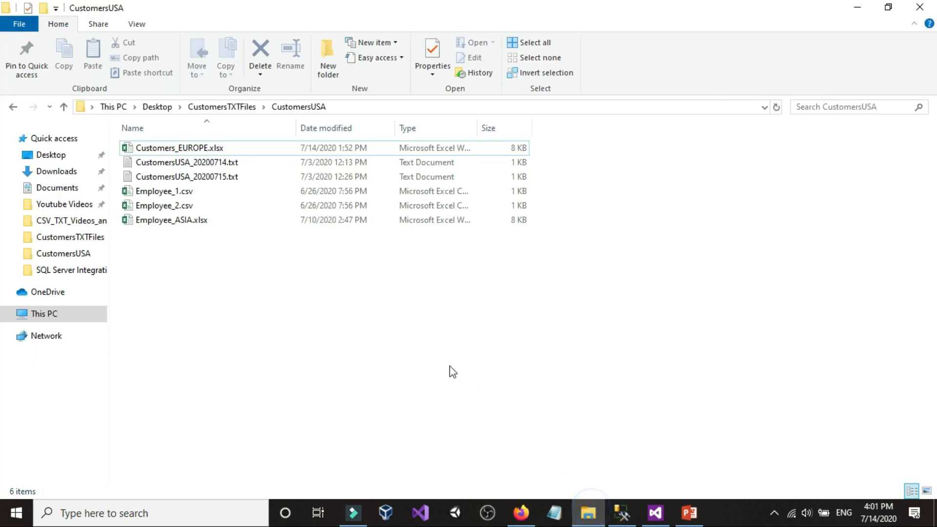
click(587, 512)
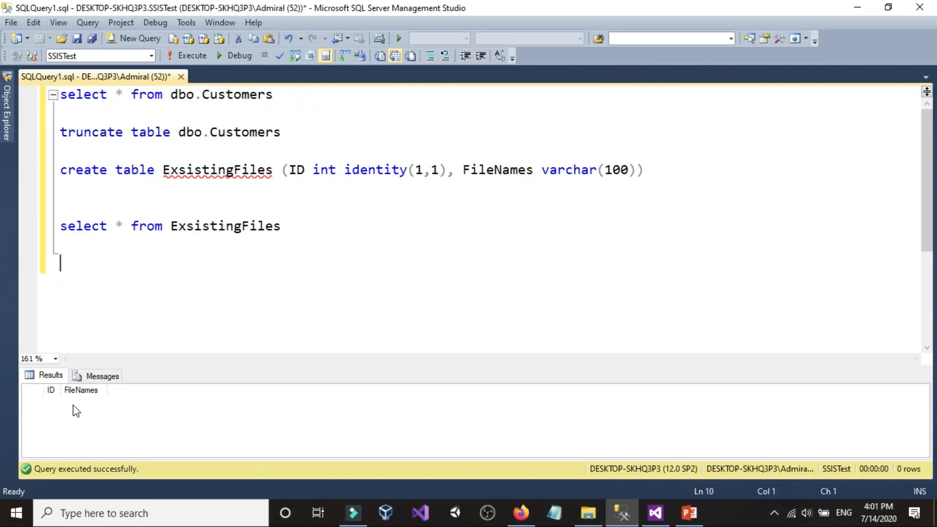
click(576, 513)
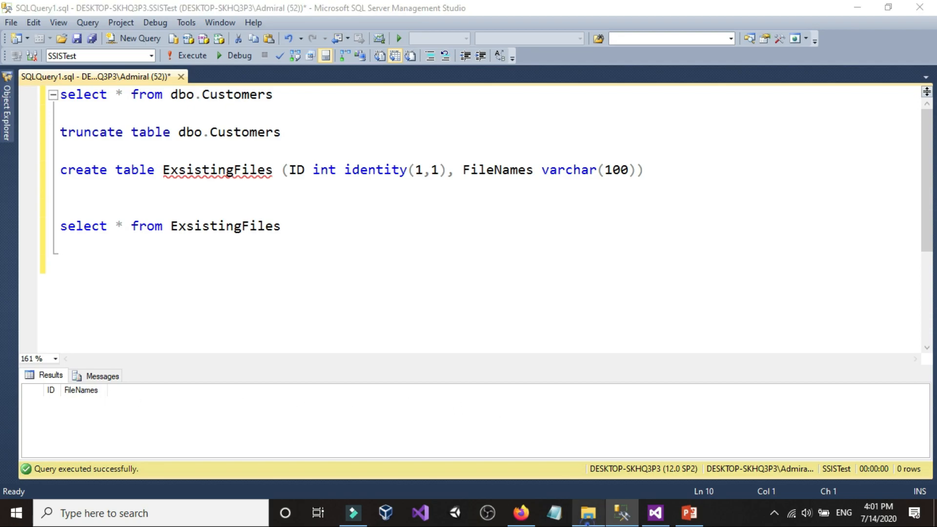
click(574, 515)
click(200, 257)
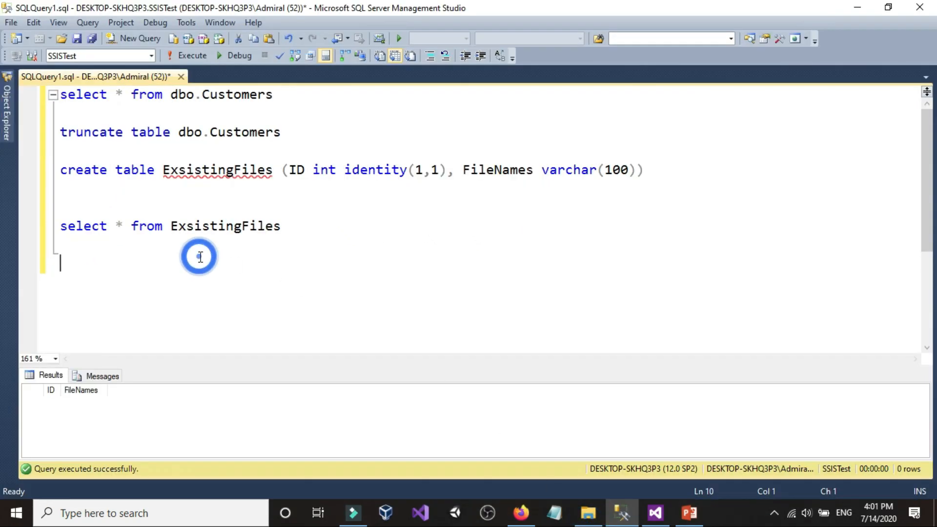
Step: Switch to Visual Studio and add a new SSIS package to Integration Services Project SSIS
click(655, 512)
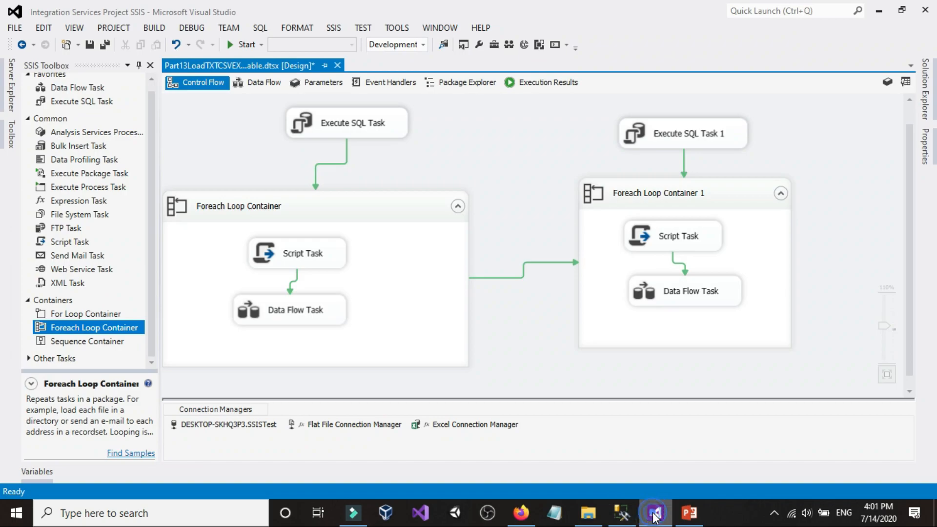
click(924, 88)
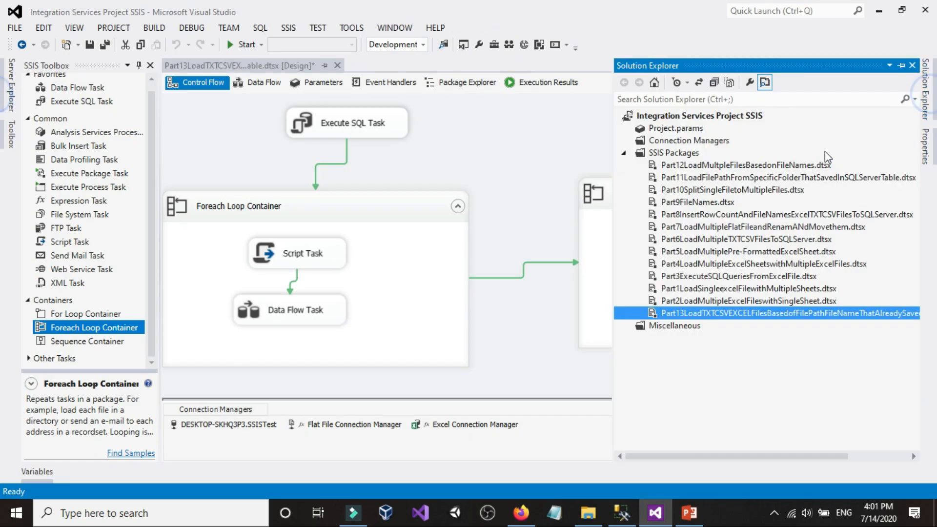
right_click(670, 153)
click(703, 157)
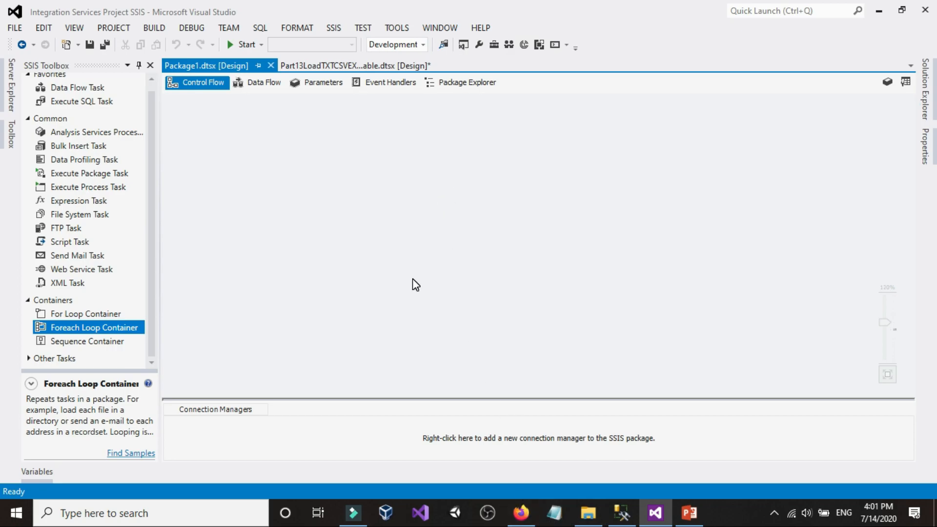
Step: Add an Execute SQL Task to the control flow of the new package
drag(61, 107, 278, 161)
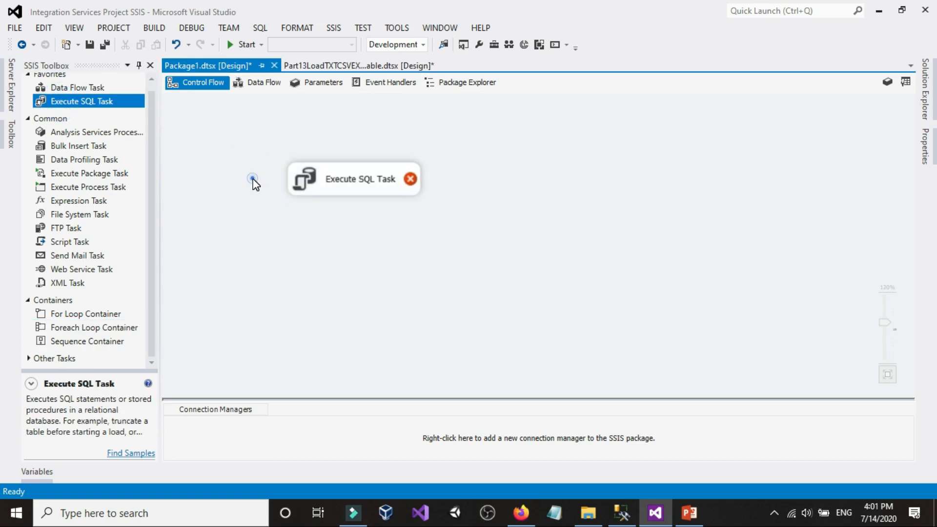
scroll(252, 179, up, 2)
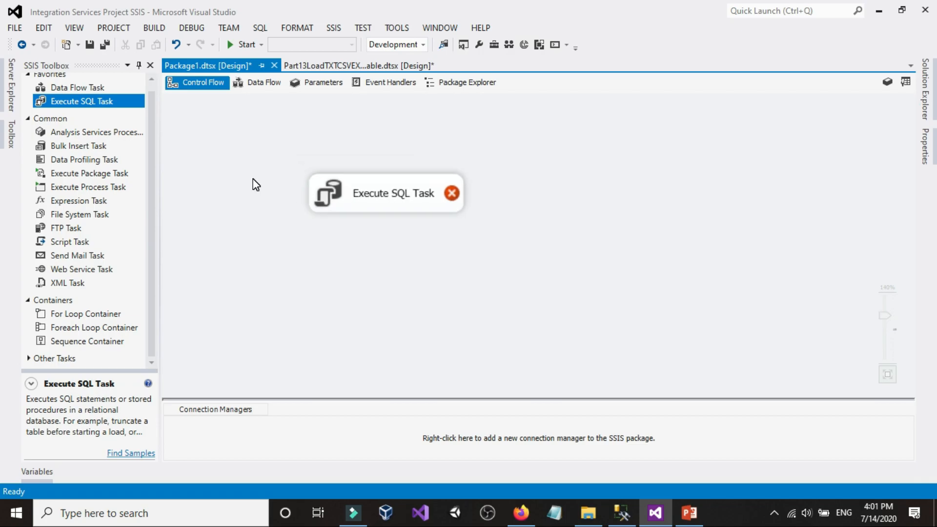
click(252, 179)
click(383, 207)
double_click(382, 206)
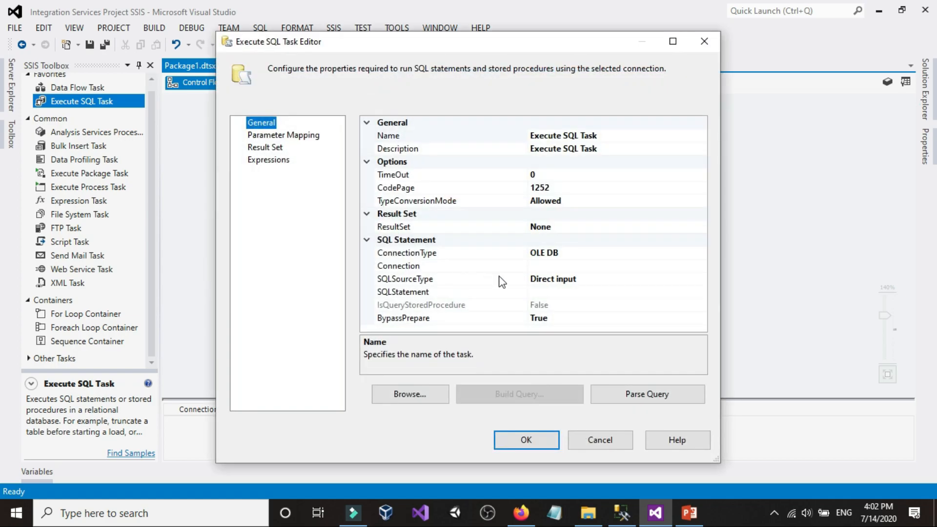
click(269, 159)
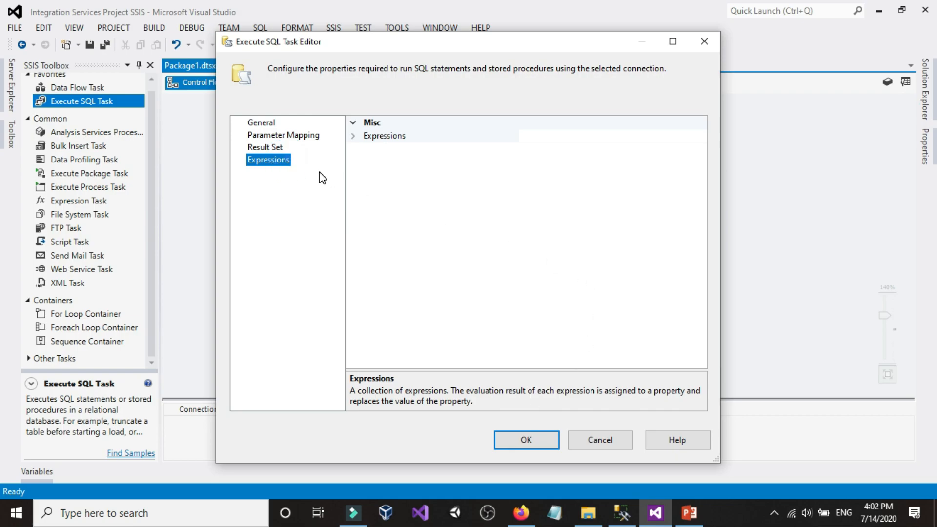
click(273, 133)
click(264, 123)
click(599, 439)
click(648, 512)
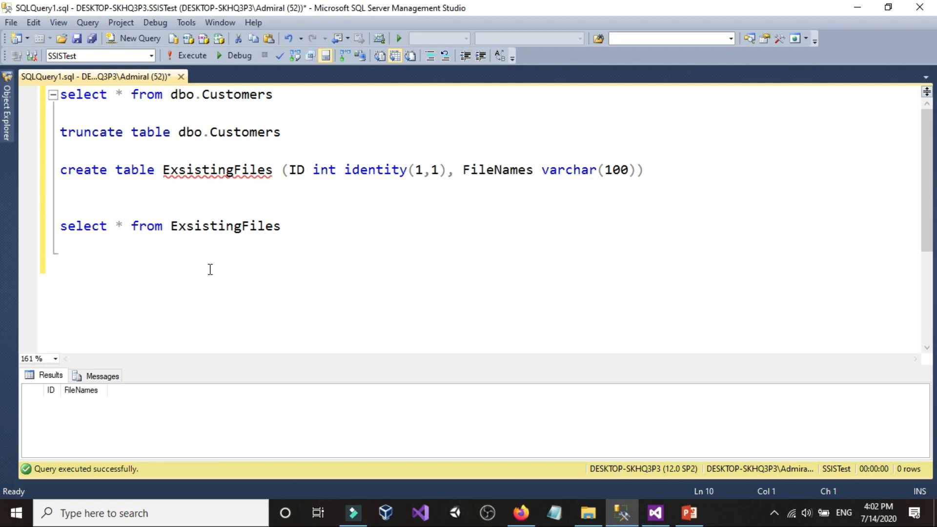
double_click(461, 165)
click(115, 251)
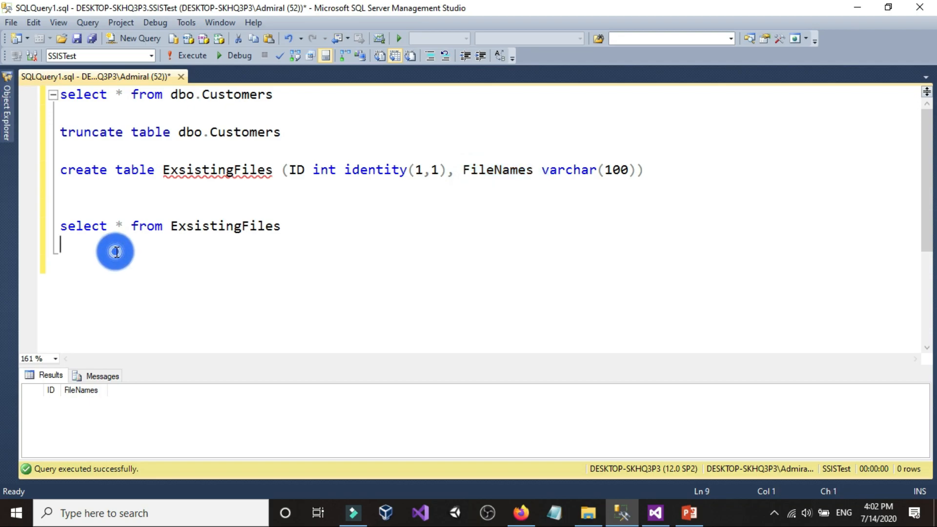
key(Return)
text(D)
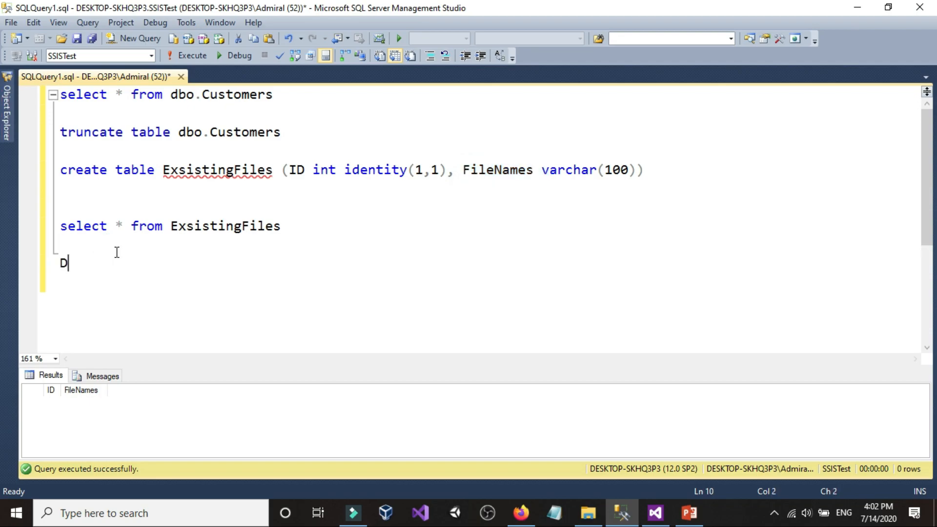
text(eclare @fi)
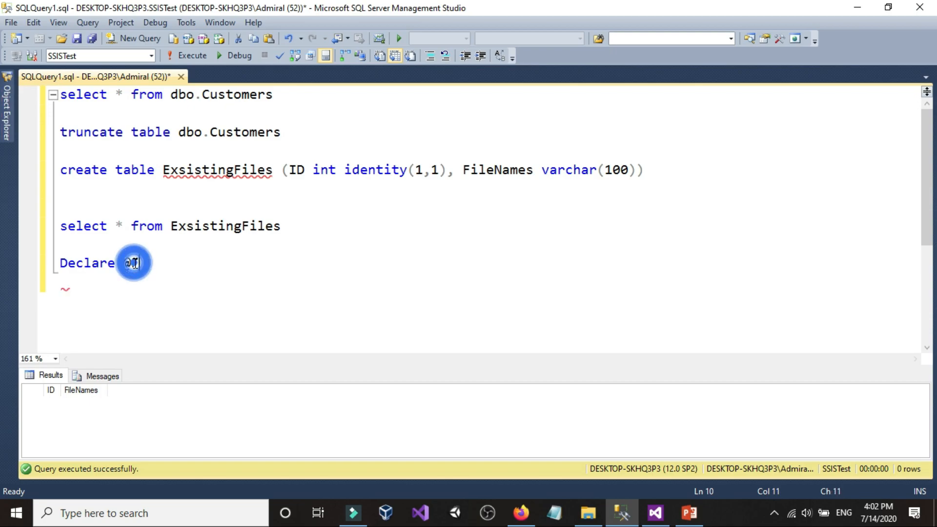
text(lw)
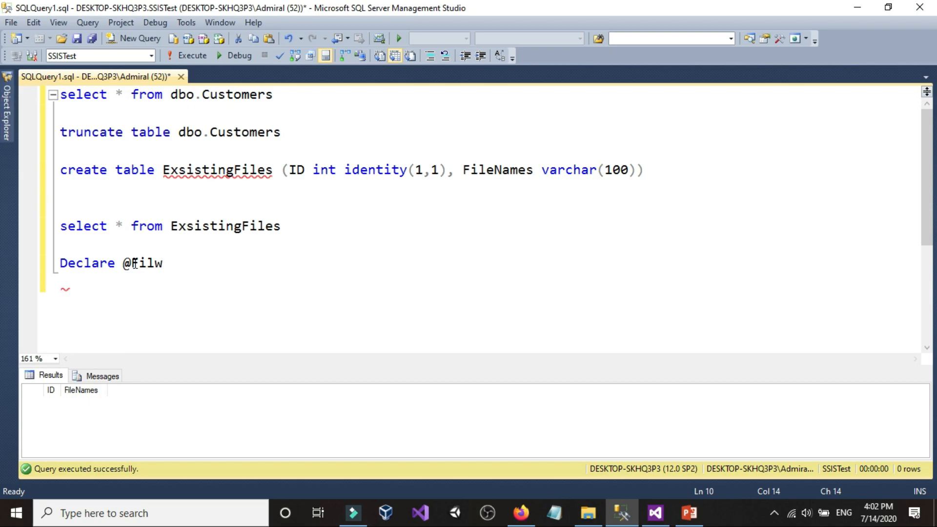
key(BackSpace)
text(eName)
text(v)
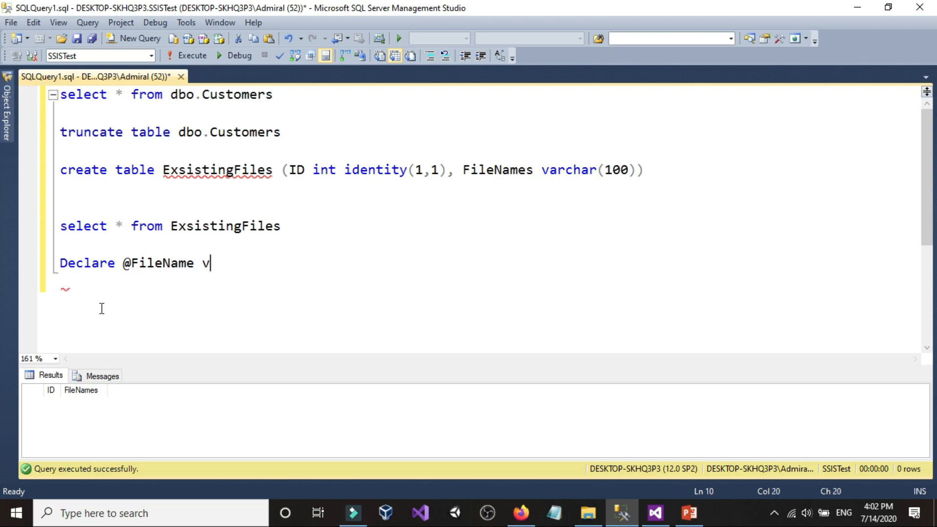
text(archar(100))
key(Return)
text(Set)
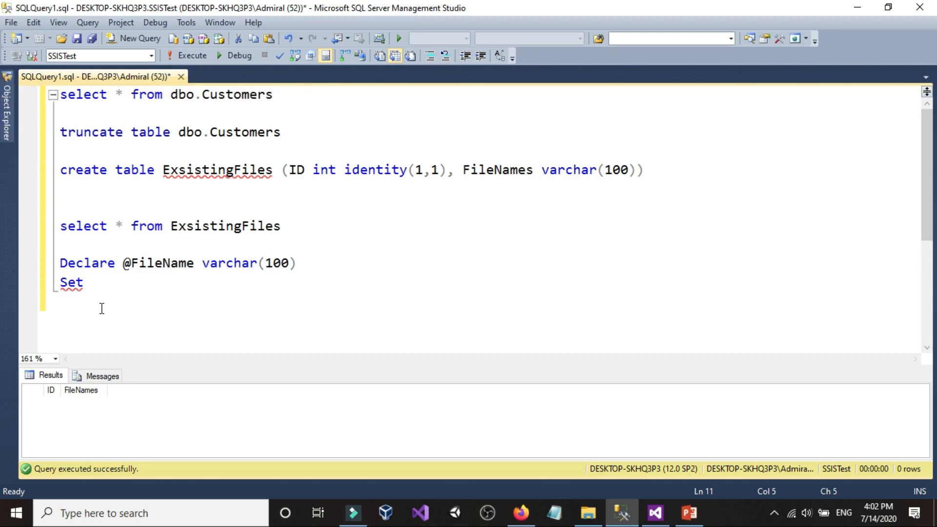
click(101, 308)
text(@)
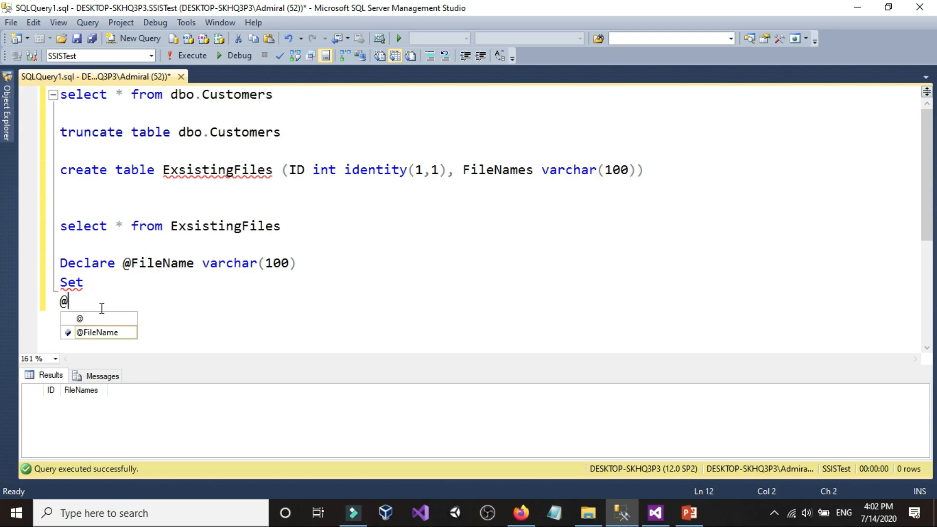
click(105, 330)
double_click(121, 328)
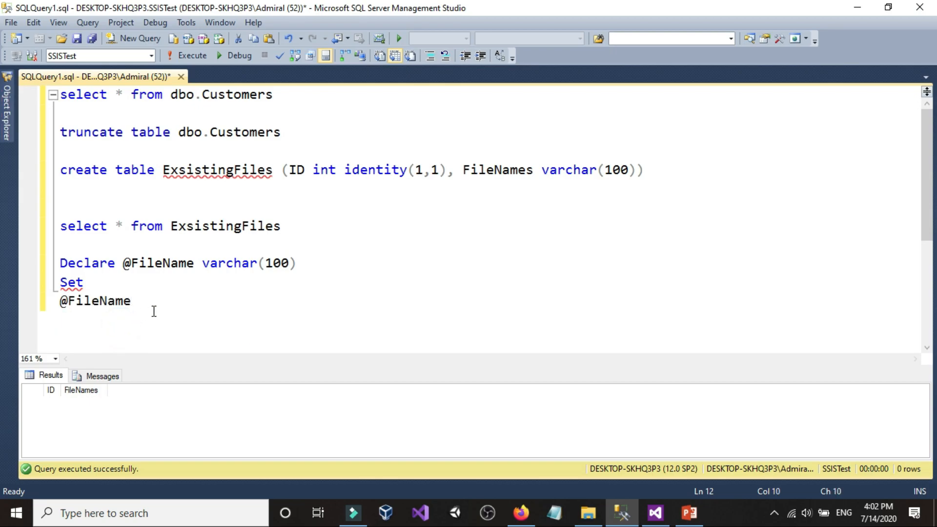
click(63, 303)
key(BackSpace)
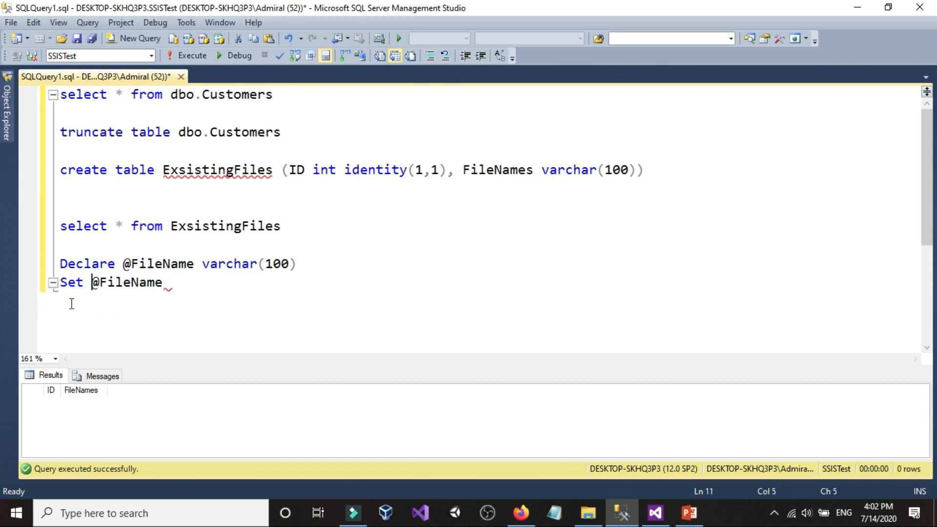
click(200, 293)
text(=)
click(200, 286)
Step: Copy the full name of the CustomersUSA_20200714.txt file, including its extension, from the CustomersUSA folder in File Explorer
click(586, 516)
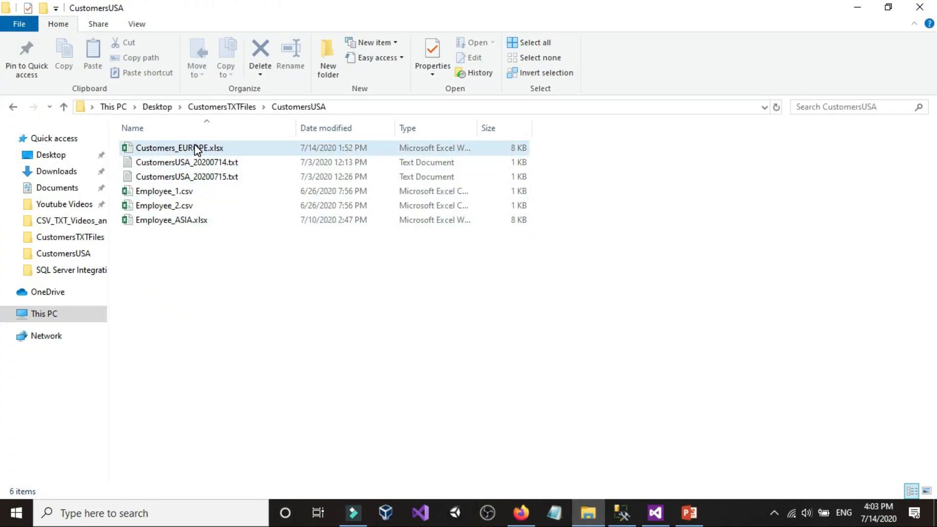
click(192, 162)
click(203, 160)
click(242, 162)
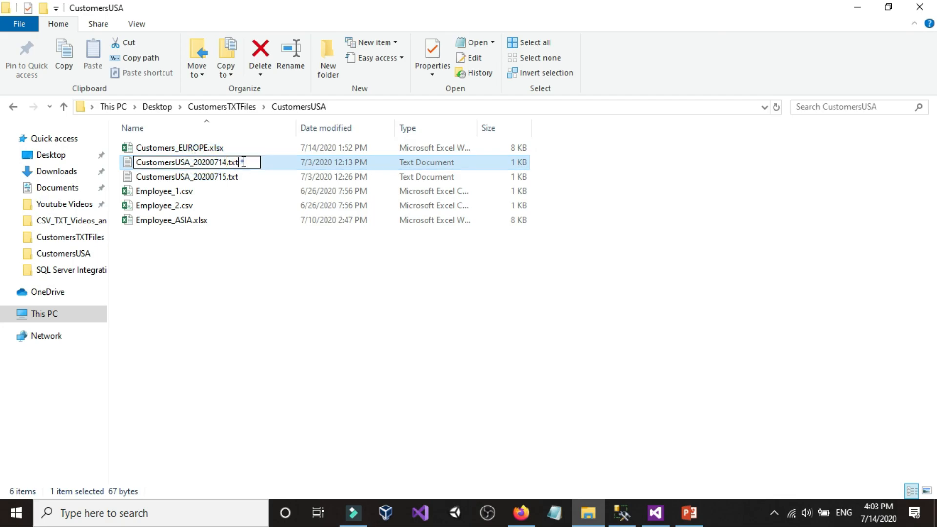
drag(250, 162, 131, 165)
right_click(165, 163)
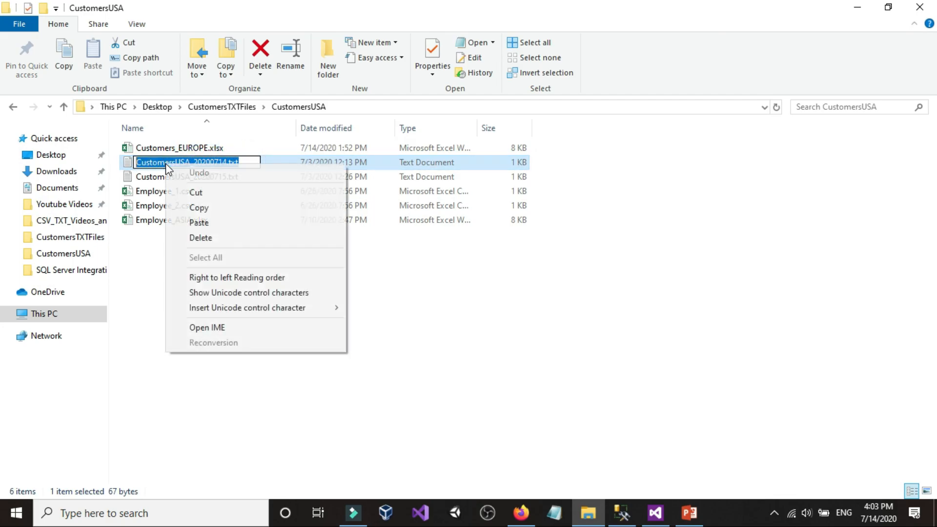
click(188, 207)
click(406, 366)
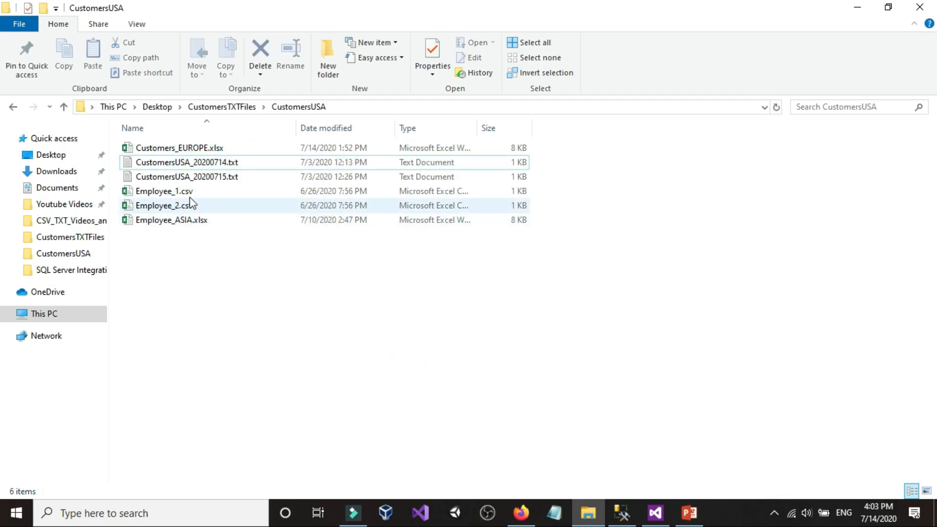
Step: Back in SQL Server Management Studio, complete the assignment with the copied file name in single quotes: 'CustomersUSA_20200714.txt'
click(622, 512)
click(187, 283)
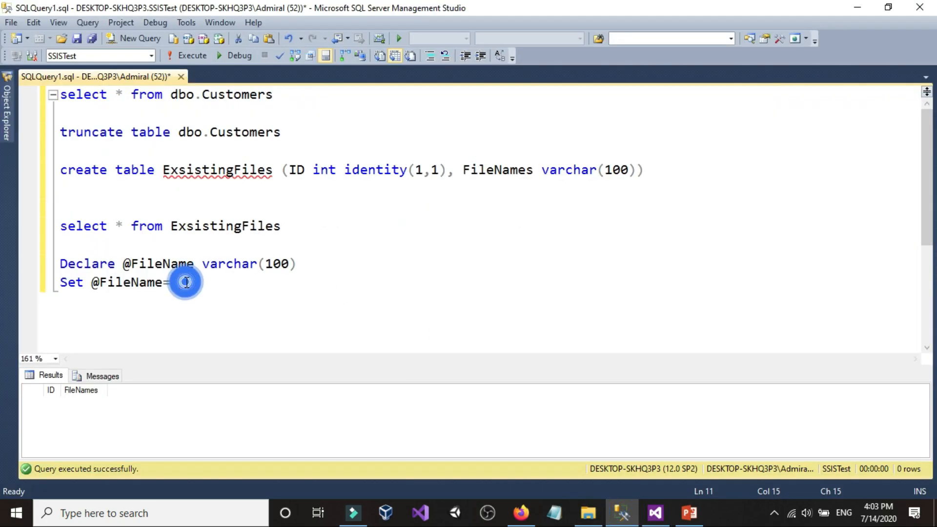
text(')
click(654, 512)
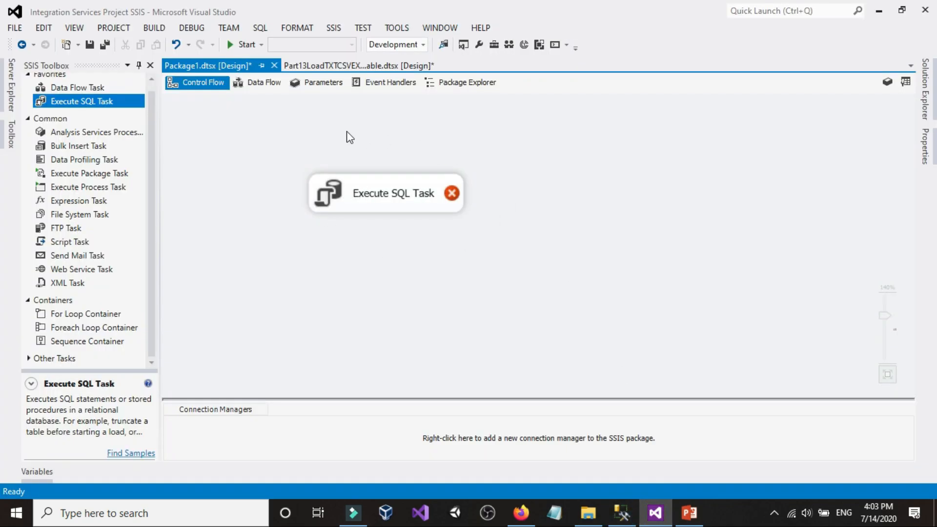
click(622, 511)
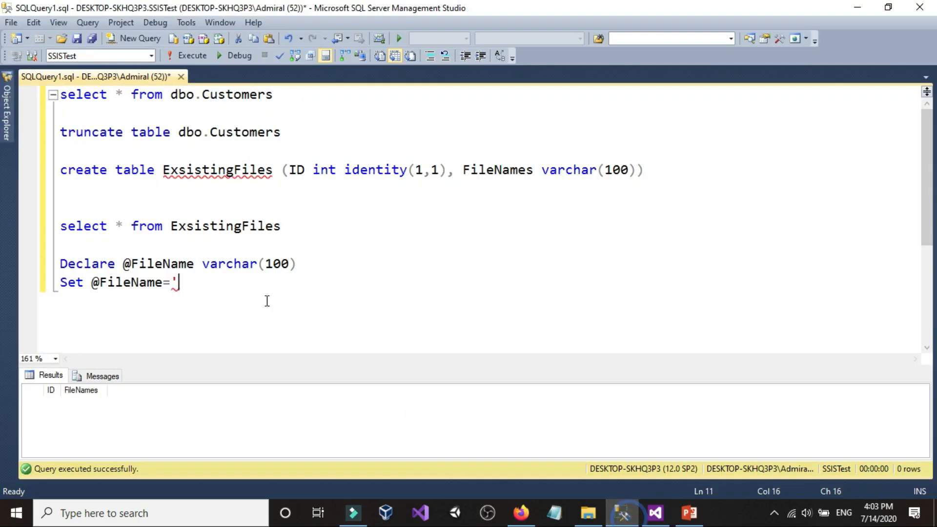
right_click(215, 291)
click(256, 40)
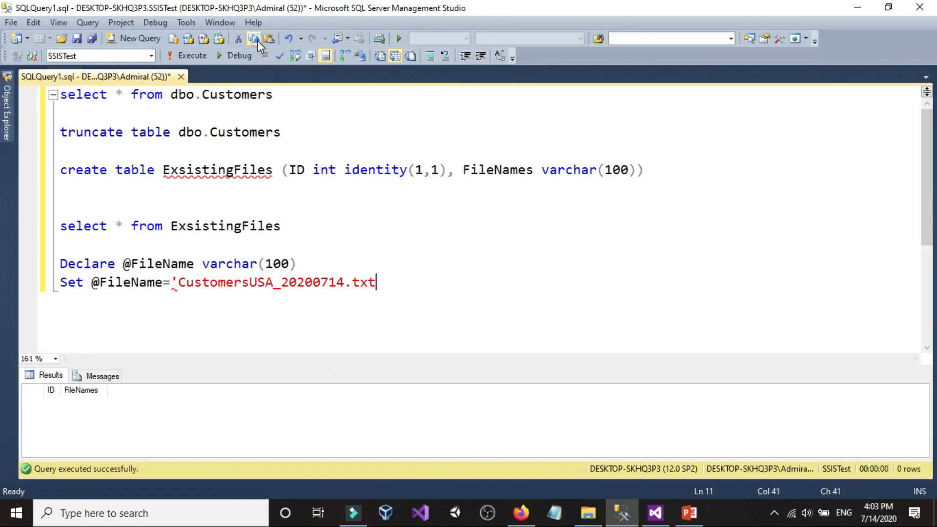
text(')
drag(122, 264, 410, 284)
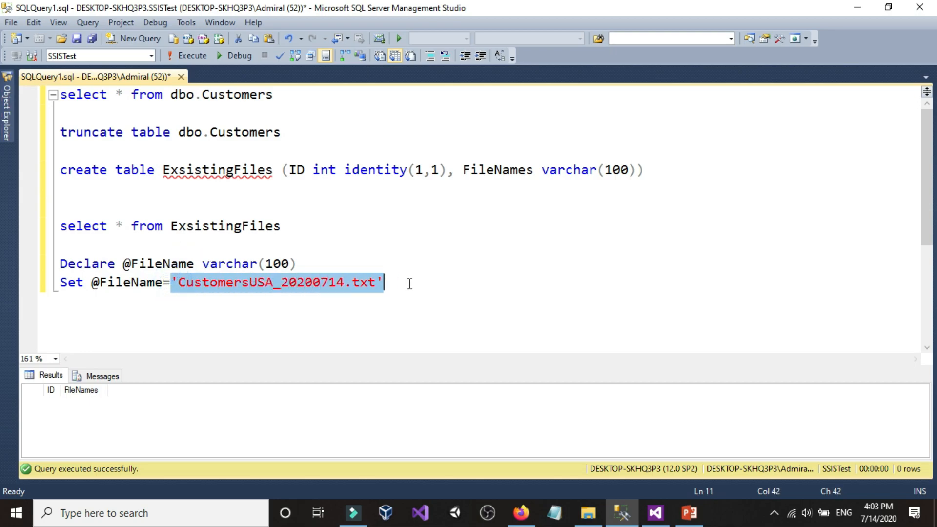
click(390, 283)
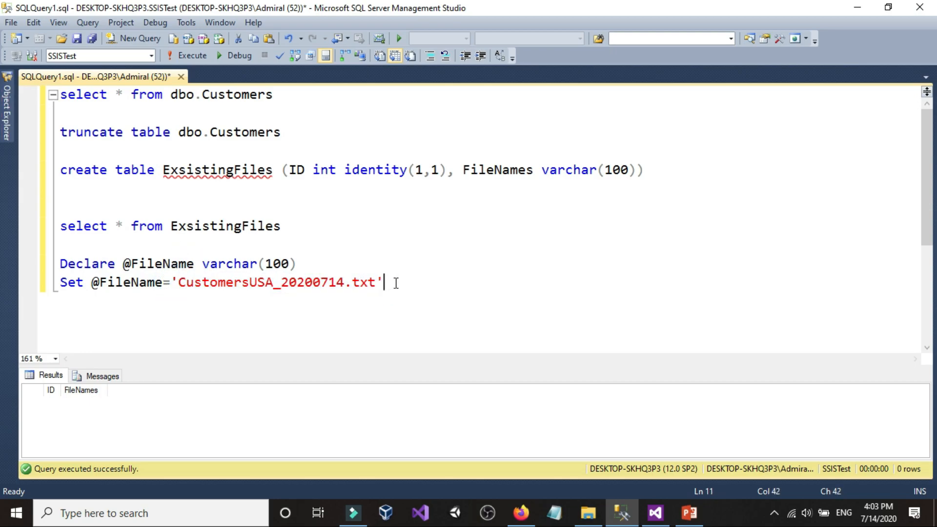
key(Return)
text(IF)
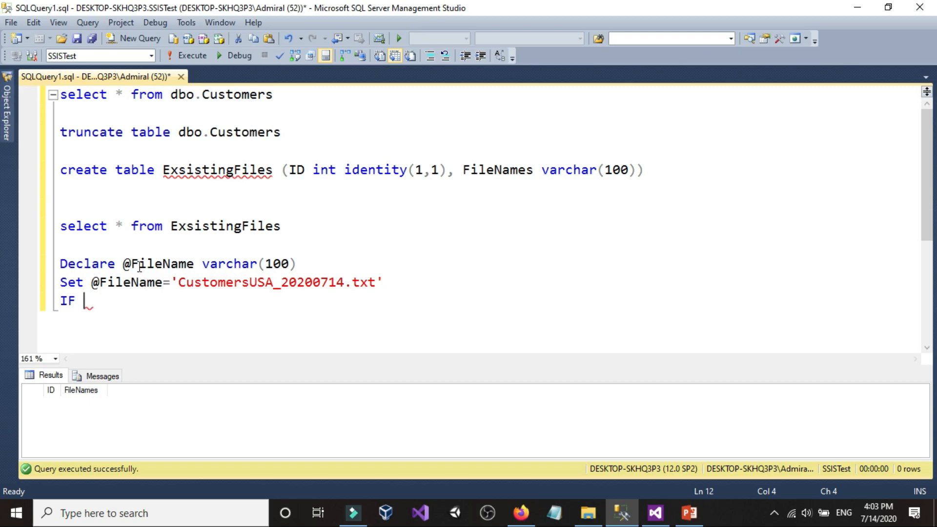
drag(177, 282, 387, 281)
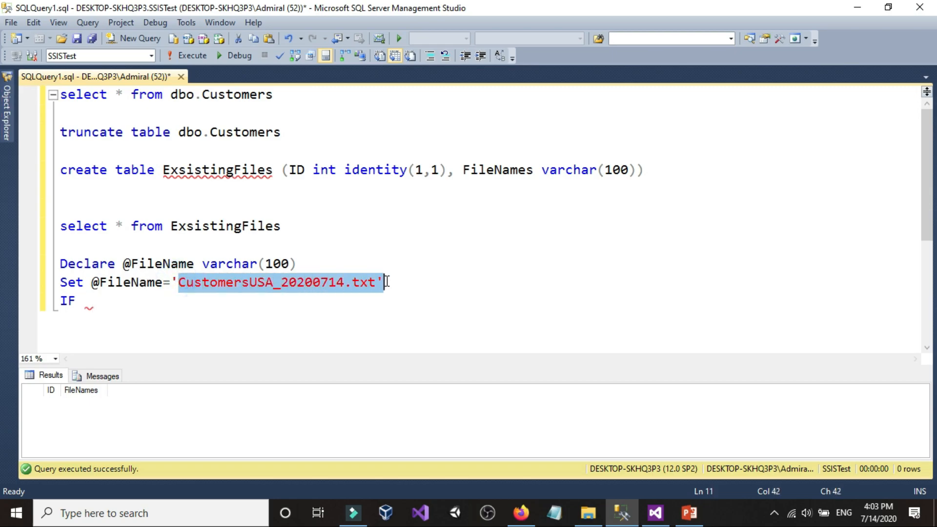
click(385, 282)
click(152, 293)
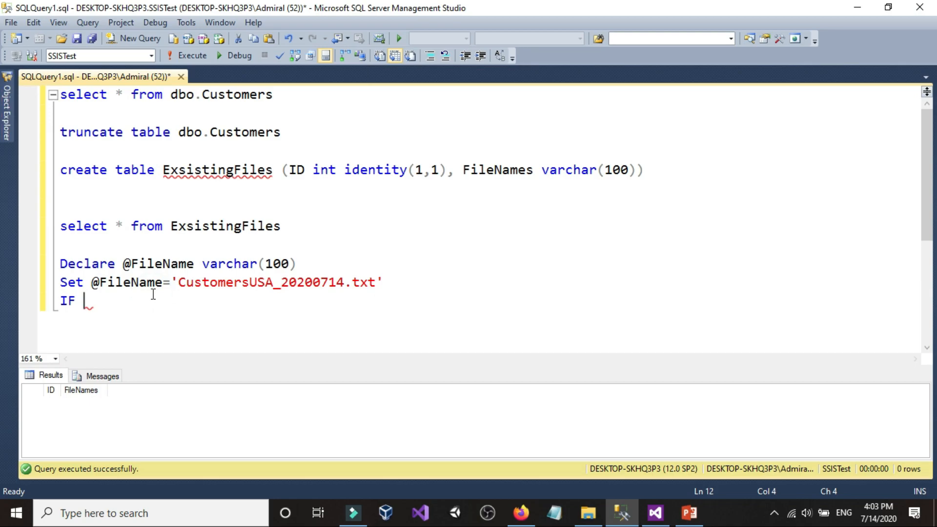
text(Exists)
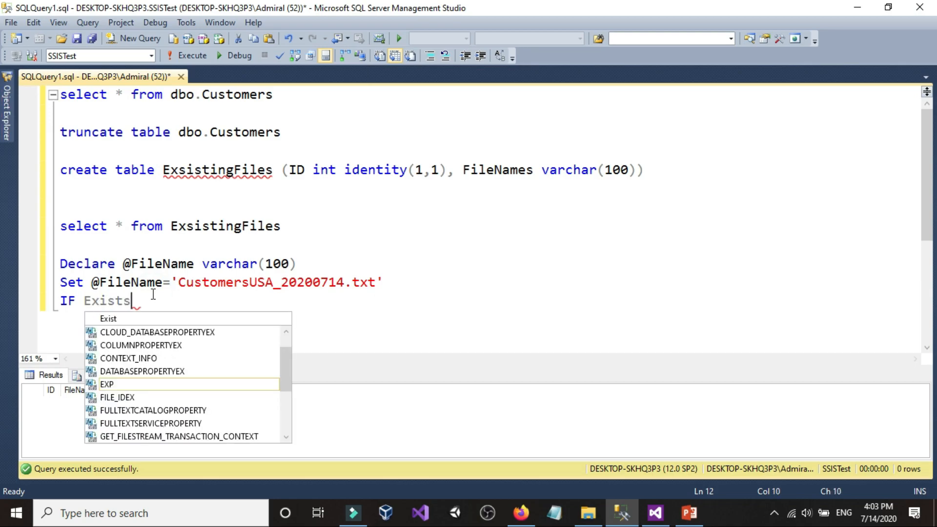
text( (Se)
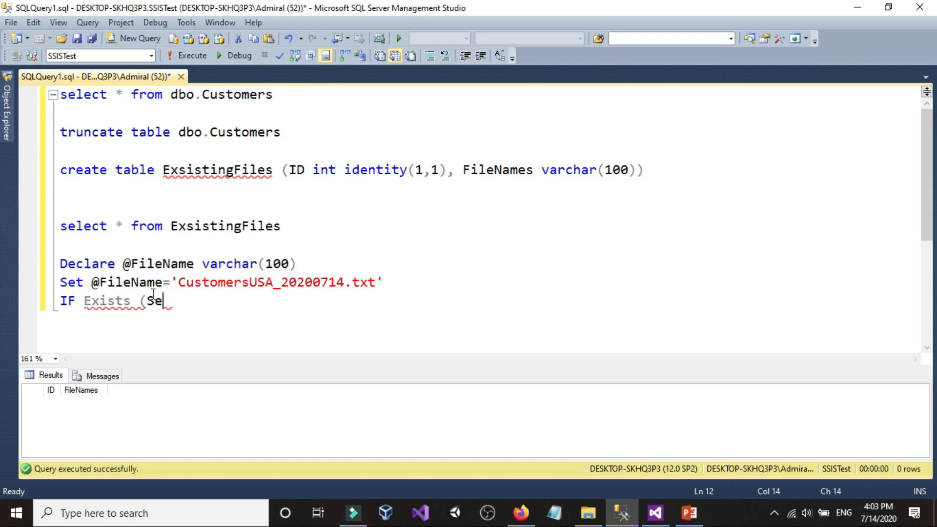
text(lect 1)
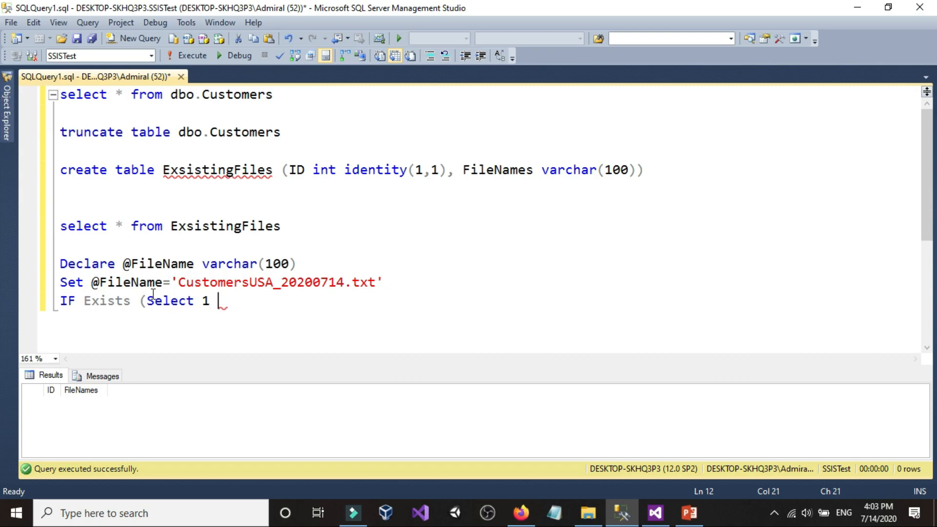
text( from)
click(231, 219)
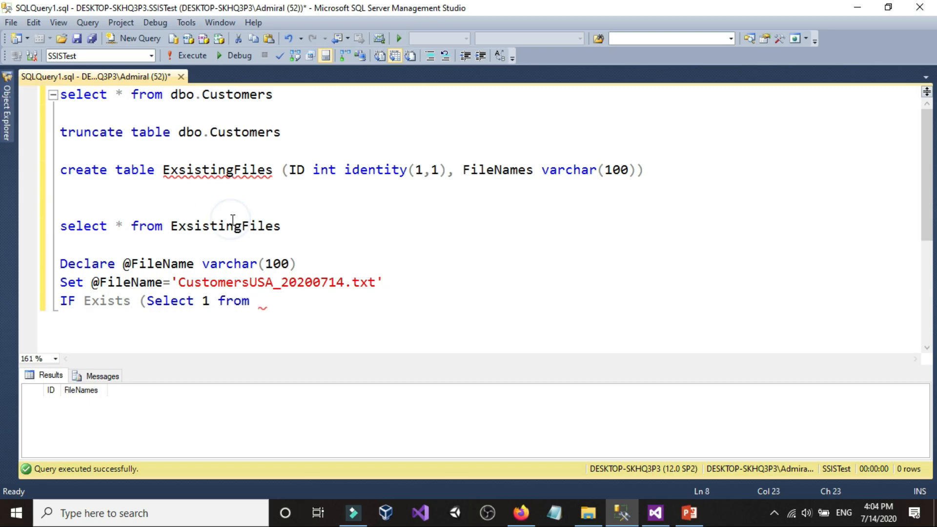
mouse_move(178, 282)
mouse_down()
mouse_move(385, 282)
mouse_move(178, 282)
mouse_up()
click(376, 282)
click(195, 226)
click(174, 227)
drag(174, 227, 216, 227)
click(505, 171)
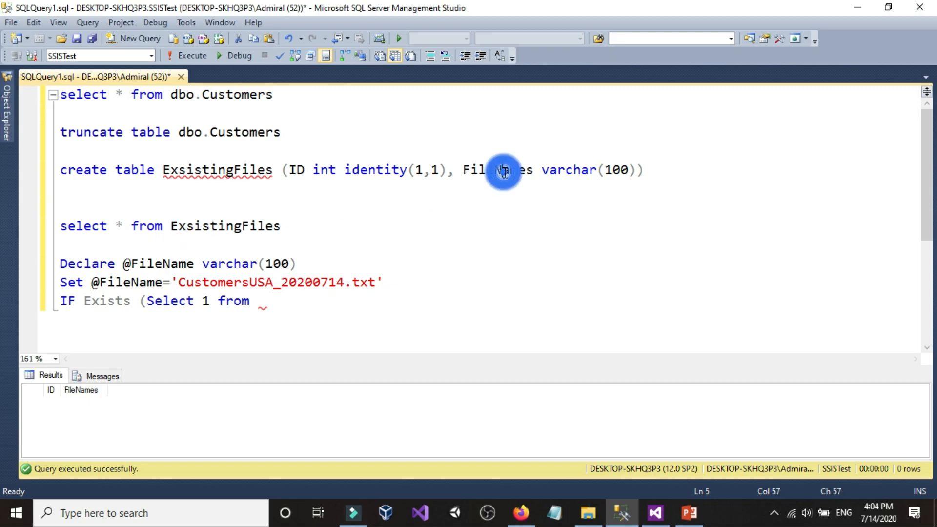
click(195, 169)
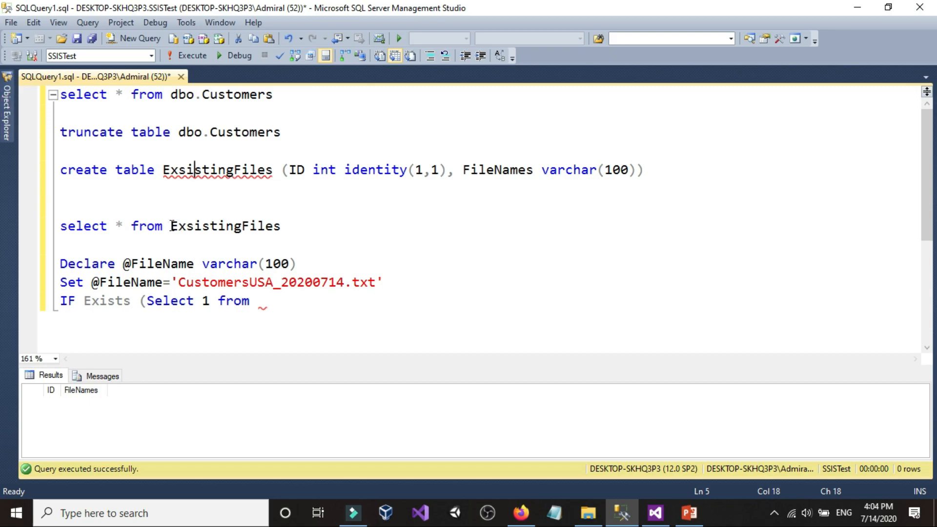
Step: Qualify the table name in the ExsistingFiles select statement with the schema, making it dbo.ExsistingFiles
click(173, 227)
text(db)
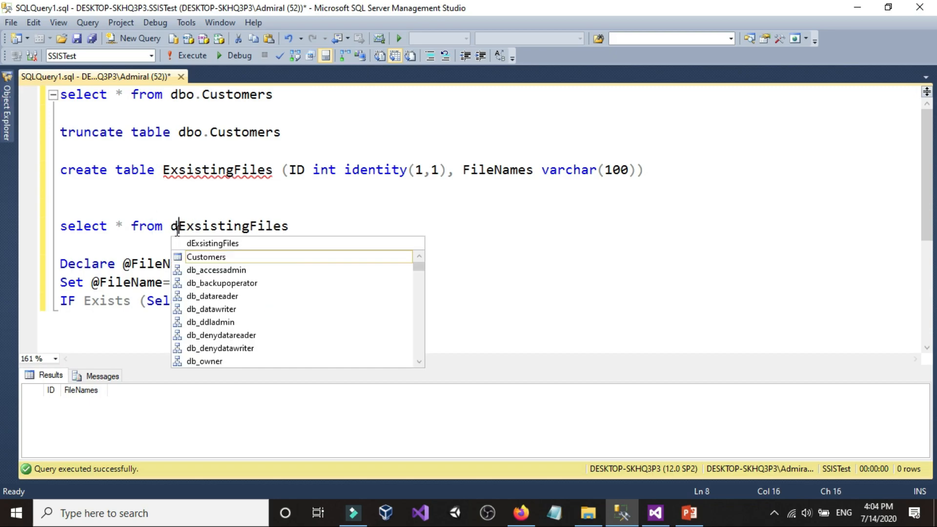
text(o.)
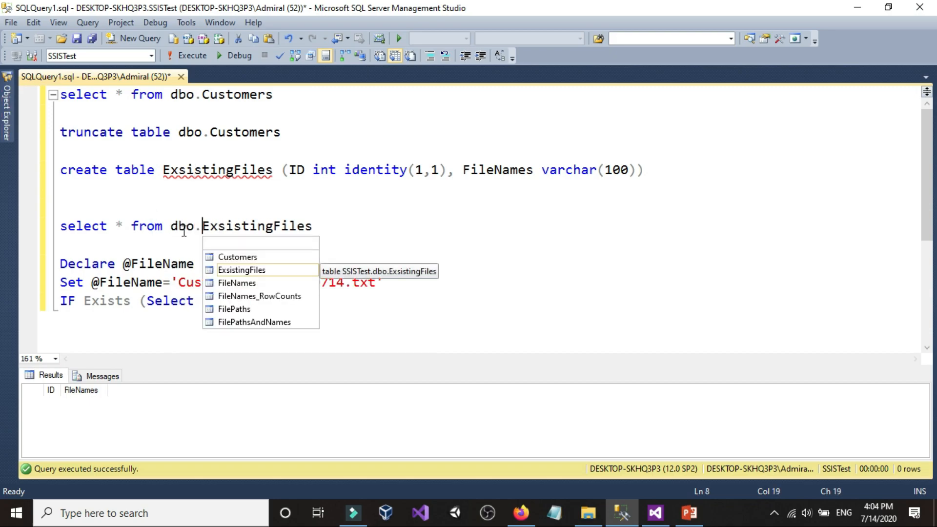
double_click(233, 268)
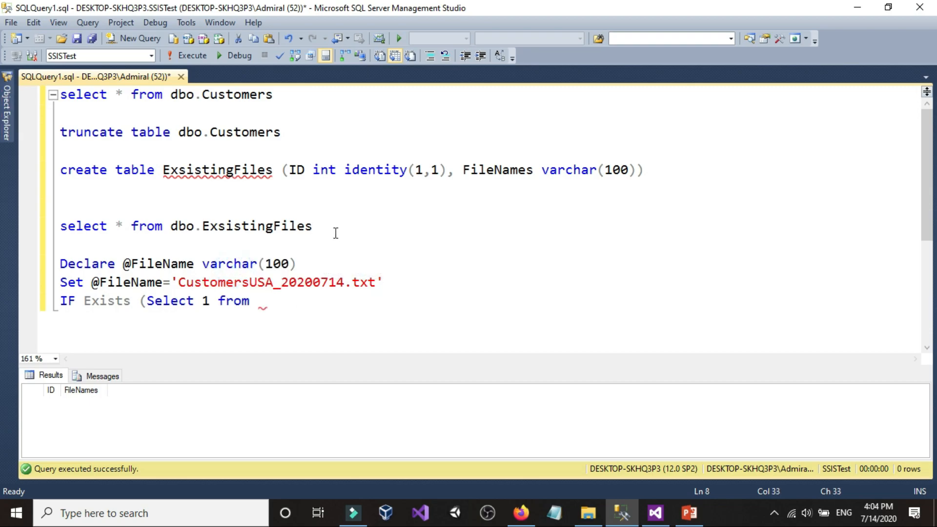
Step: Copy dbo.ExsistingFiles from the select statement and paste it after "from" in the IF Exists subquery
drag(334, 231, 172, 227)
right_click(182, 235)
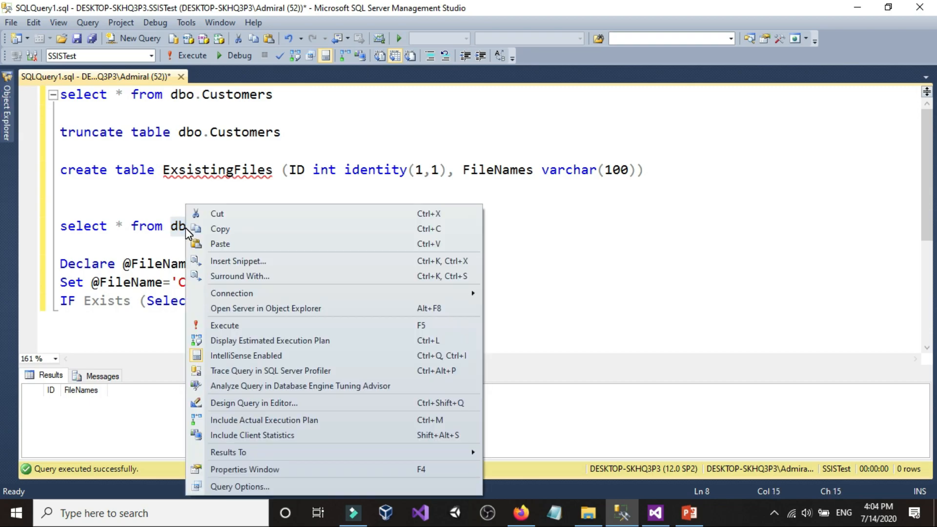
click(215, 227)
click(273, 305)
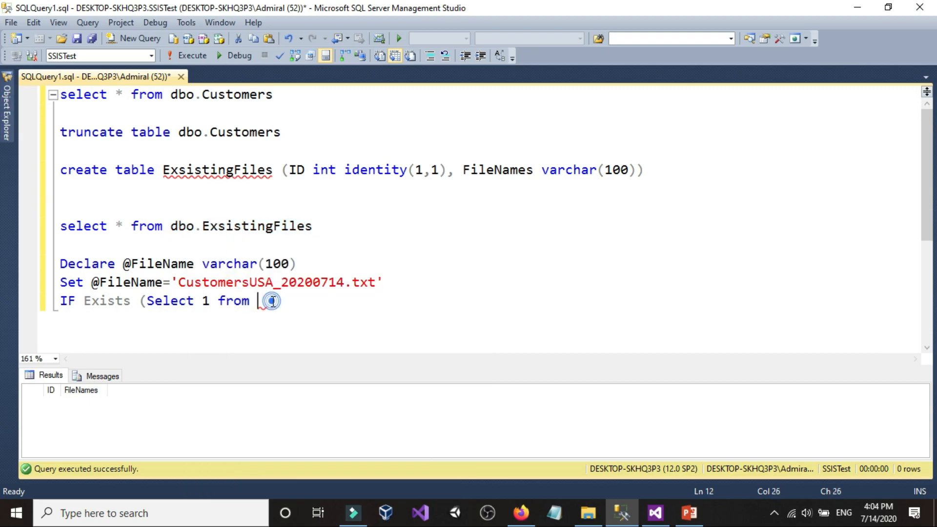
right_click(274, 302)
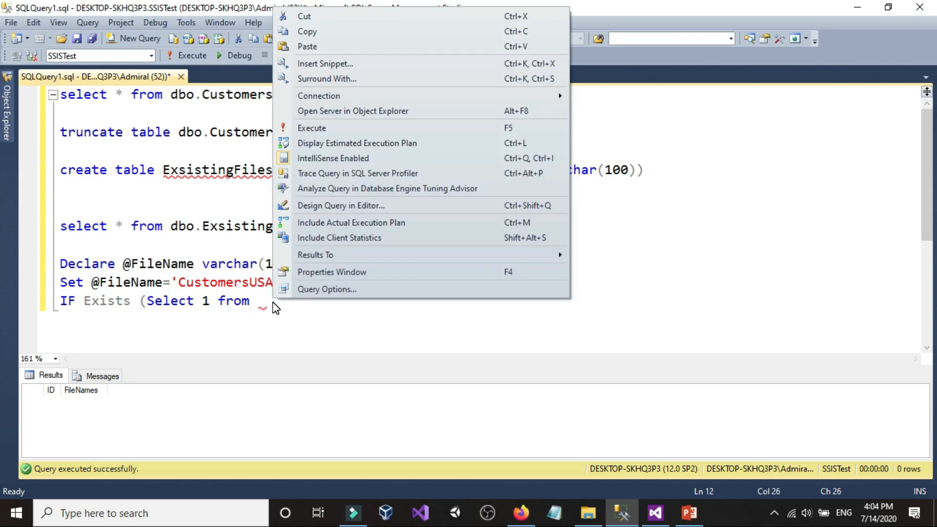
click(332, 47)
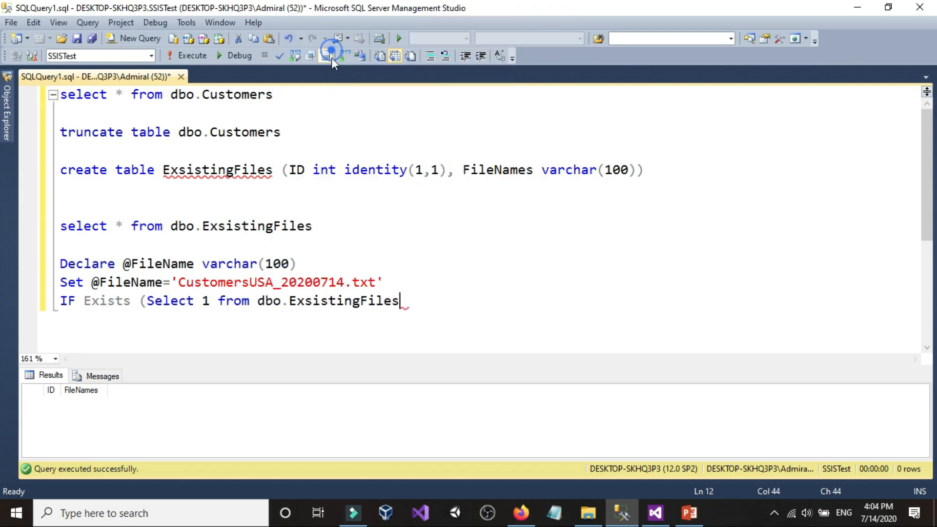
Step: Add "where FileNames=" to the IF Exists subquery, copying the column name from the create table statement
drag(207, 303, 293, 307)
click(416, 305)
click(409, 303)
text(where)
drag(461, 170, 536, 170)
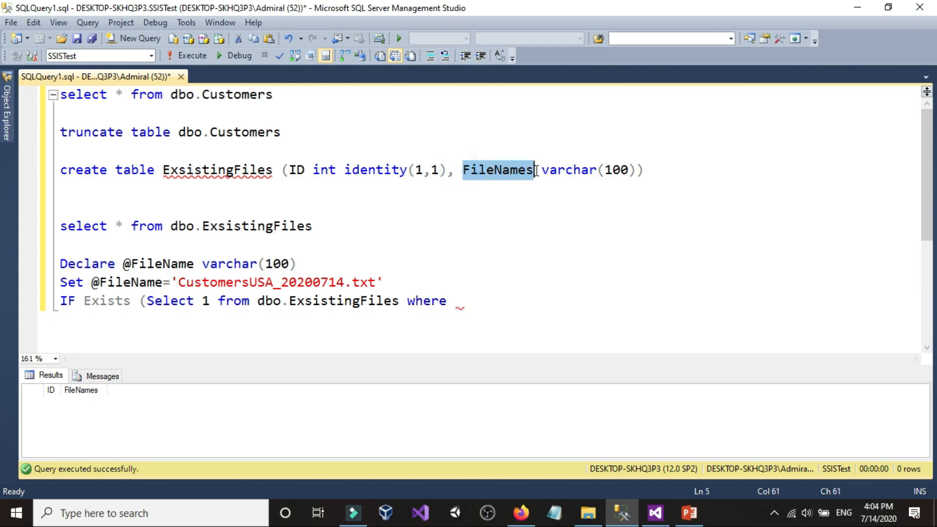
double_click(533, 171)
click(482, 170)
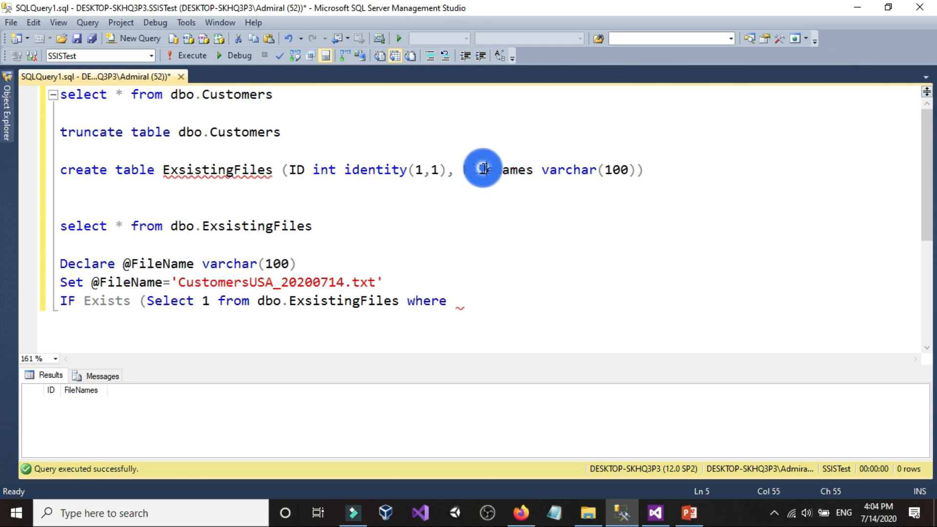
double_click(472, 169)
right_click(488, 169)
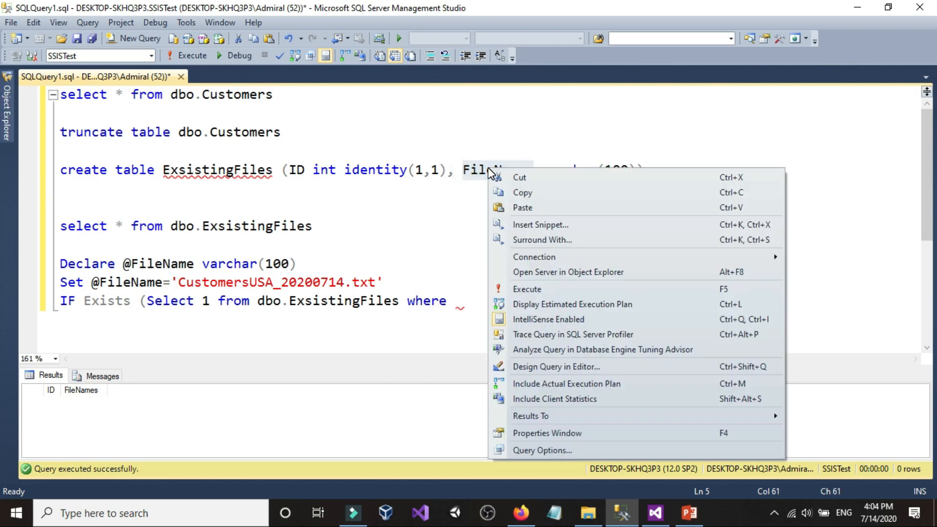
click(508, 191)
right_click(466, 306)
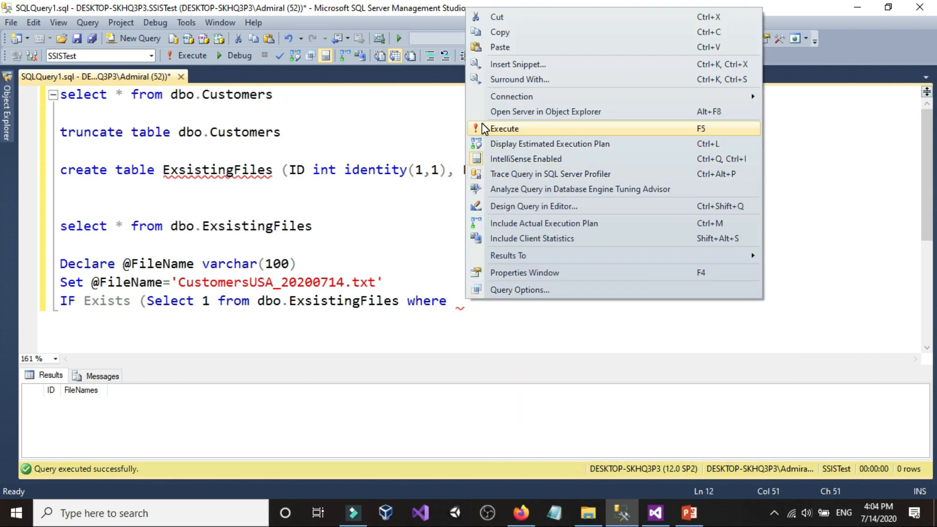
click(500, 47)
text(=)
drag(123, 264, 194, 264)
click(589, 297)
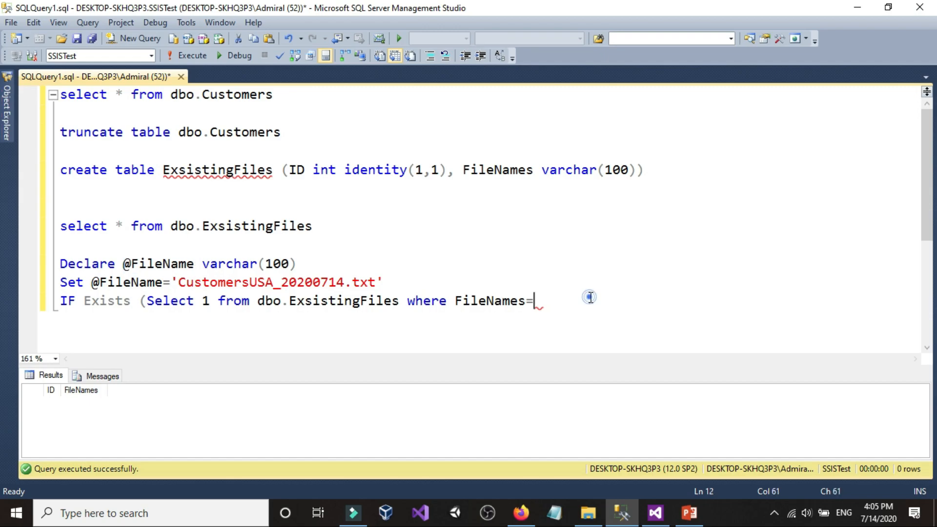
text(@)
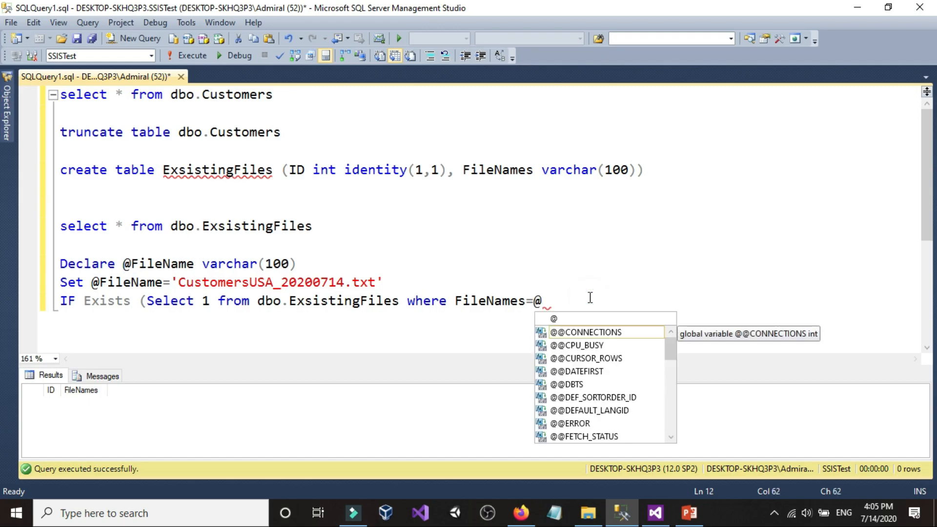
text(File)
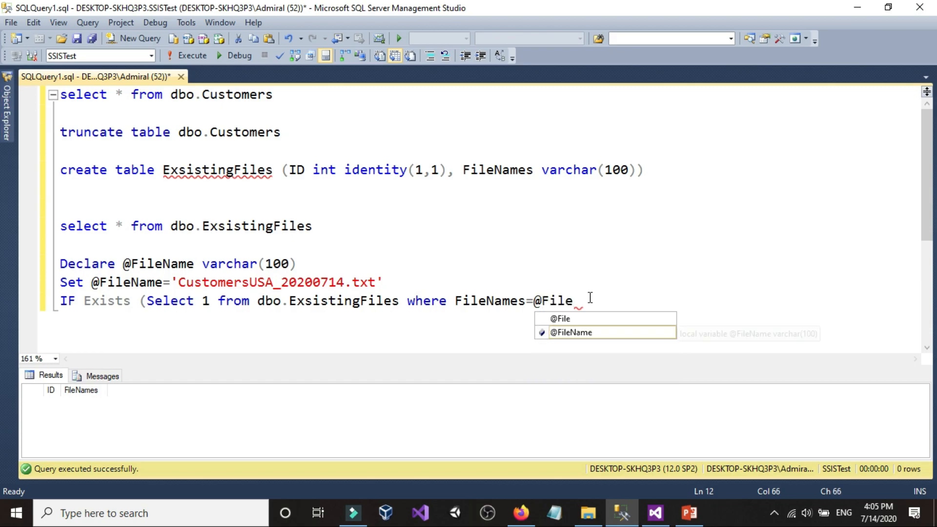
click(556, 332)
double_click(559, 331)
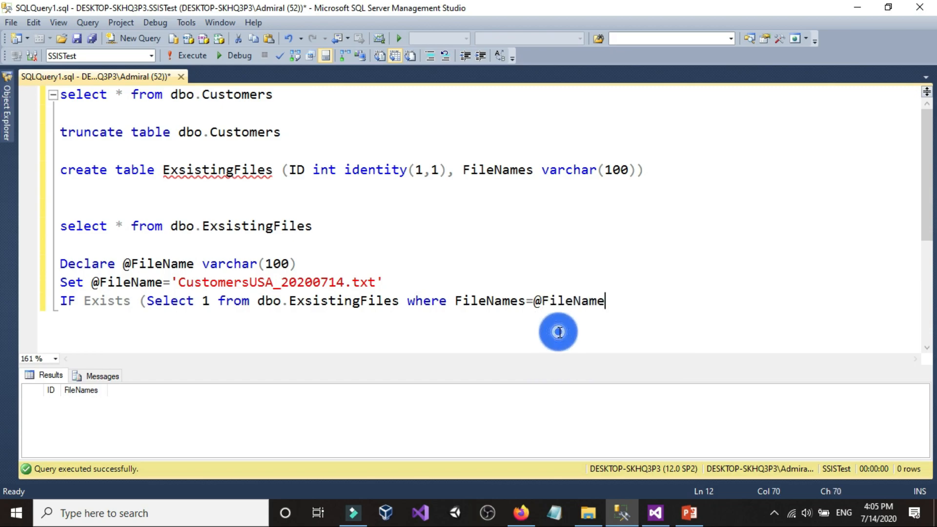
text())
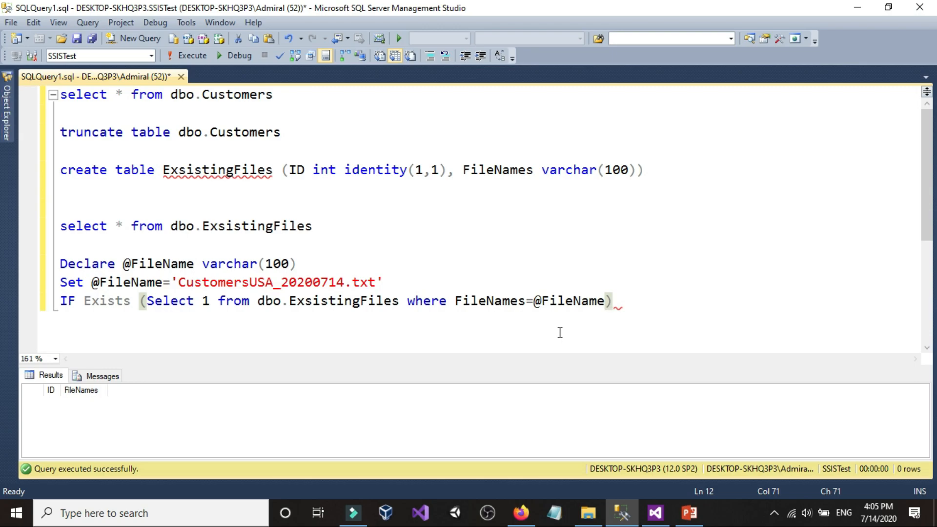
Step: Below the IF Exists line, open a Begin block containing "Select 1 AS FileAlreadyExisits"
key(Return)
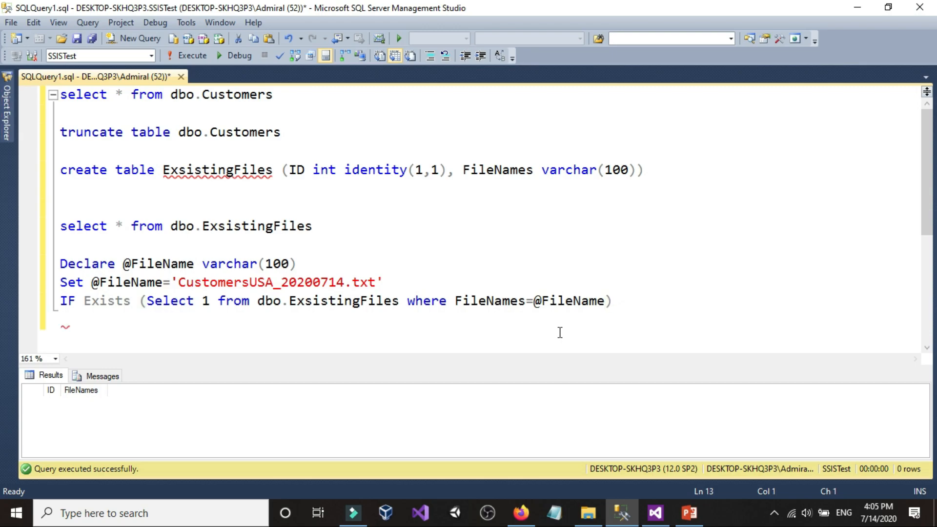
text(Begin)
key(Return)
text(le)
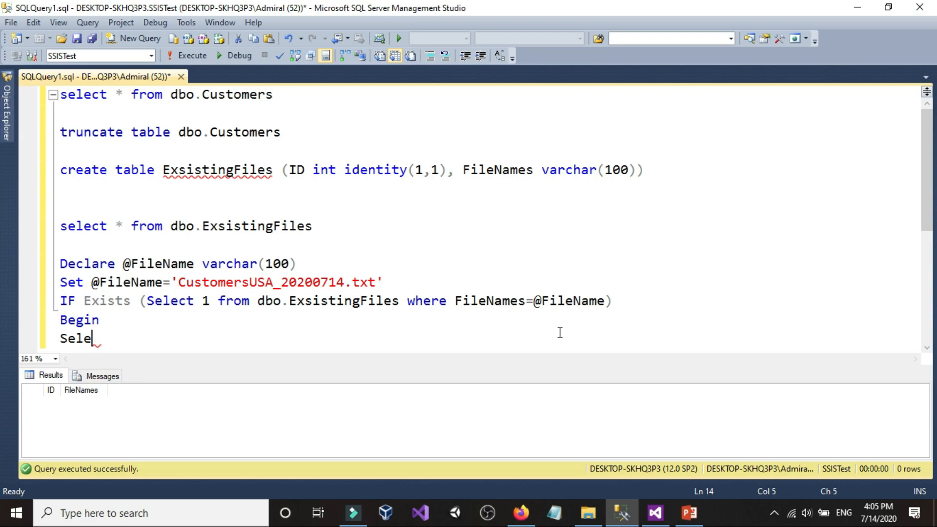
text(ct 1 AS)
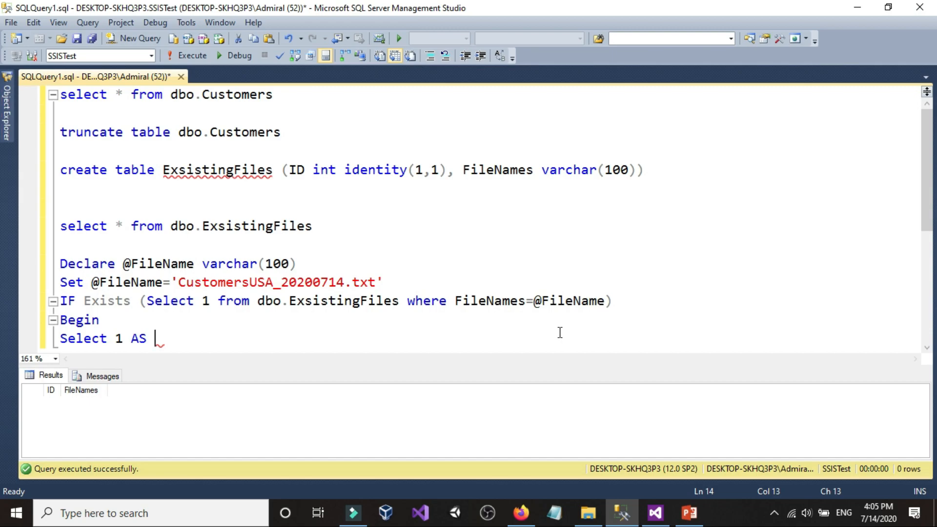
text(FileAlready)
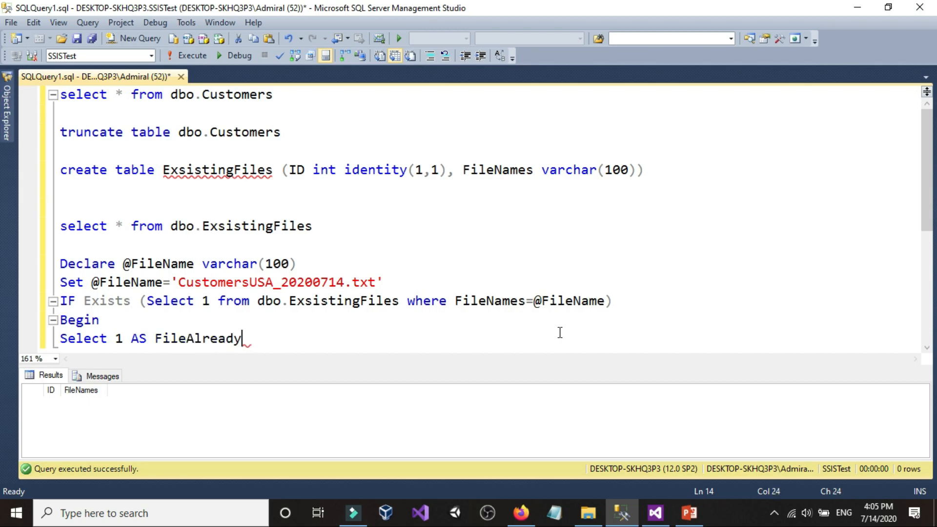
text(Exisits)
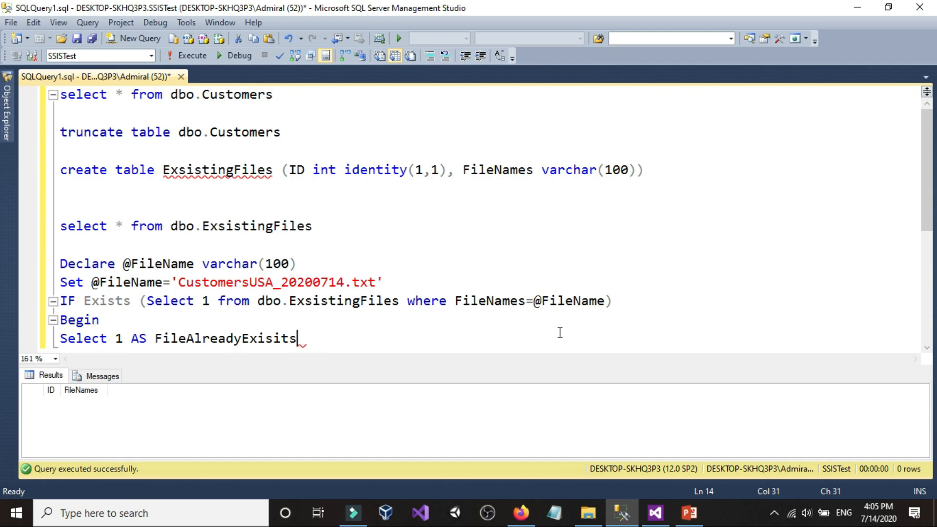
Step: Close the block with End and add an Else keyword on the line below it
scroll(379, 297, down, 2)
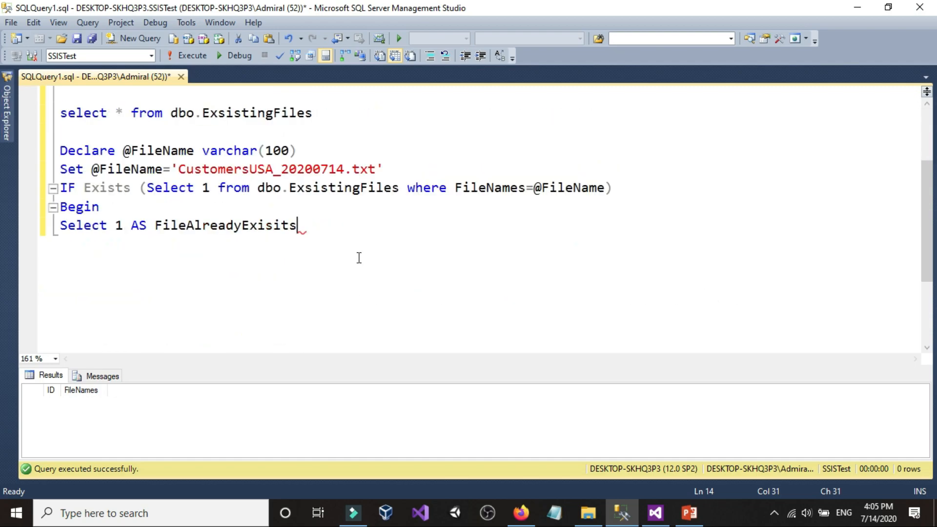
key(Return)
text(End)
key(Return)
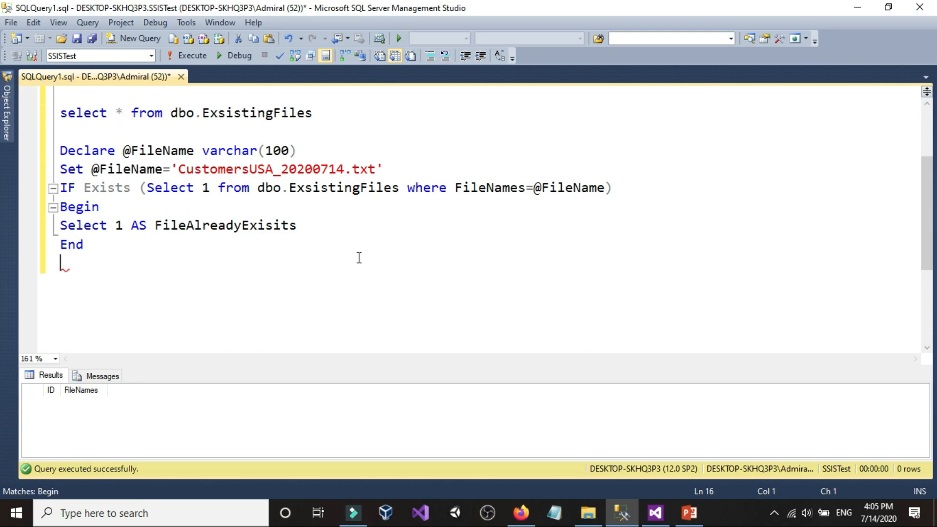
text(Else)
drag(178, 169, 378, 169)
click(378, 169)
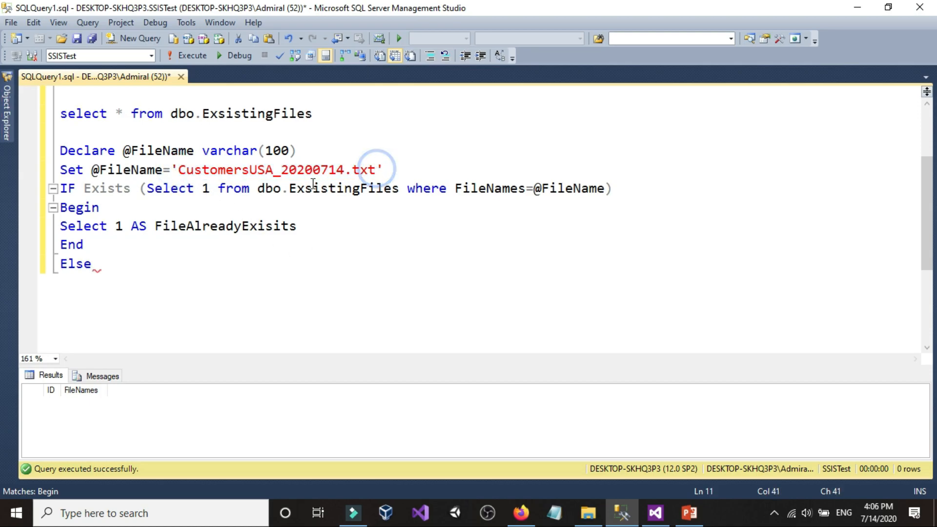
click(204, 187)
click(226, 169)
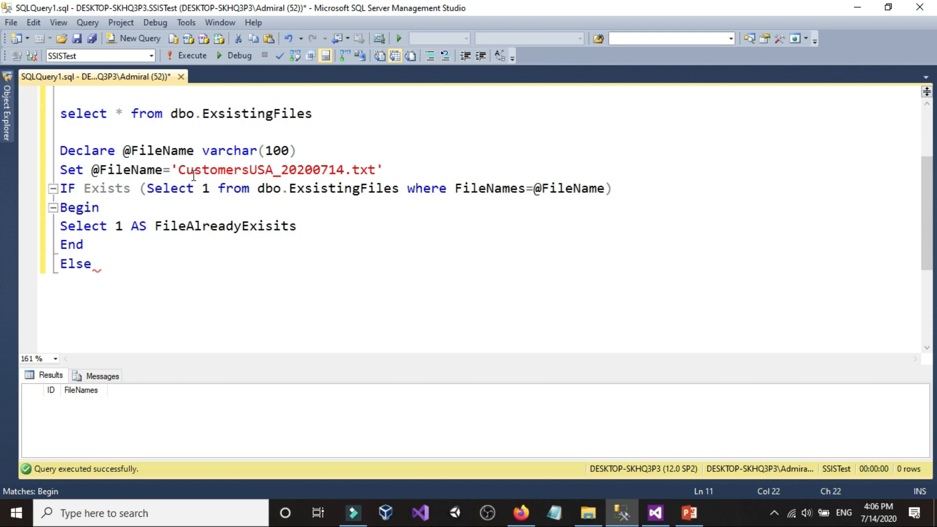
Step: Below Else, add a Begin and End block containing "Select 0 AS NewFile"
click(141, 264)
key(Return)
text(Begin)
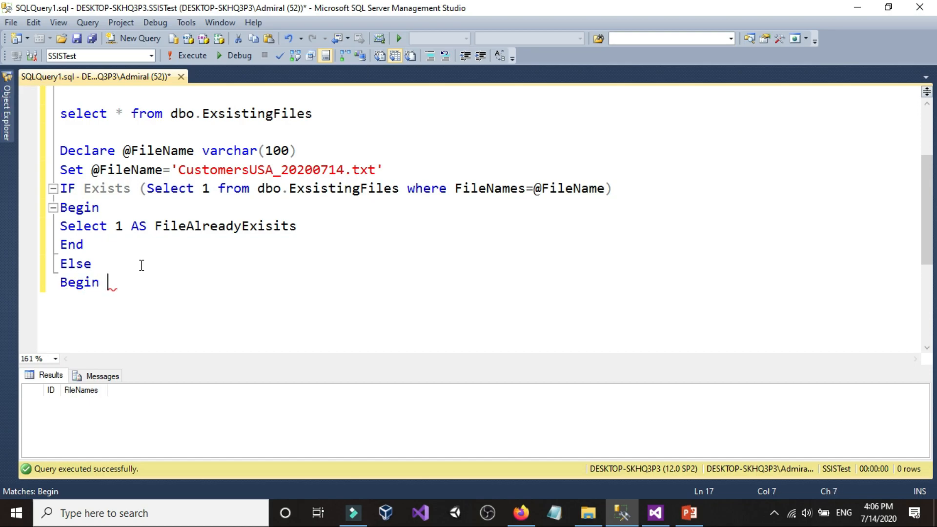
key(Return)
text(Select 0)
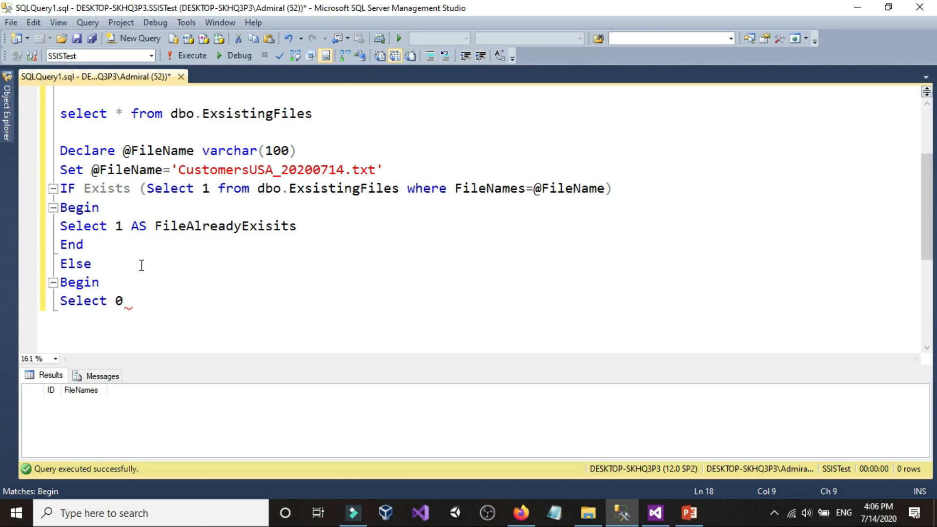
text( AS)
text(NewFile)
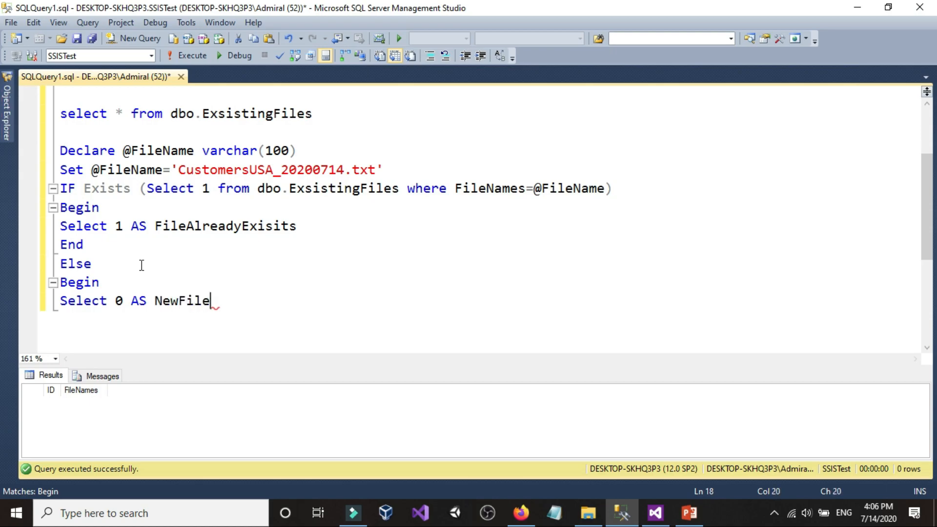
key(Return)
text(End)
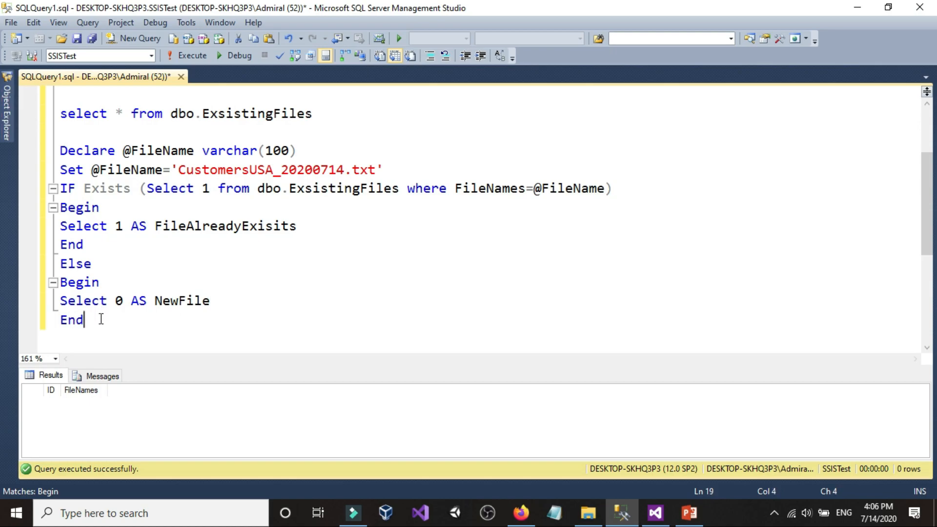
scroll(99, 337, up, 1)
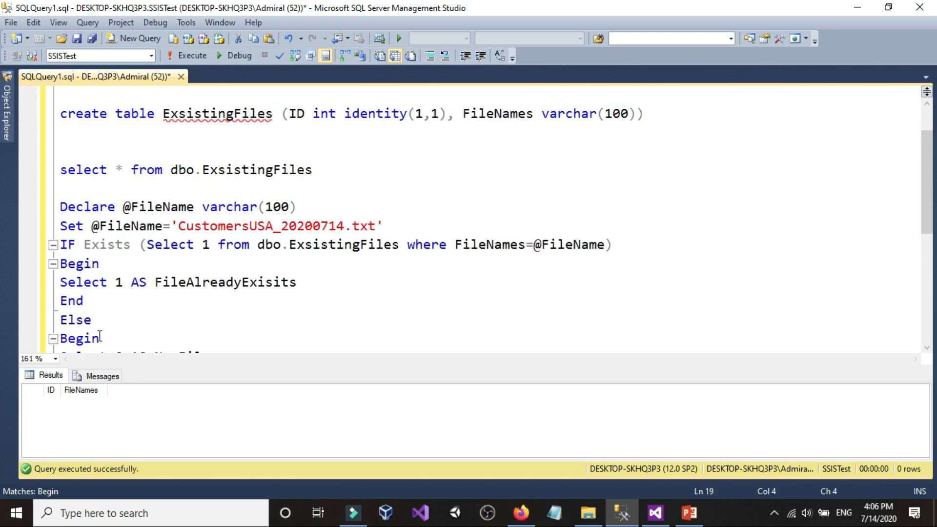
scroll(98, 352, down, 1)
drag(98, 320, 42, 149)
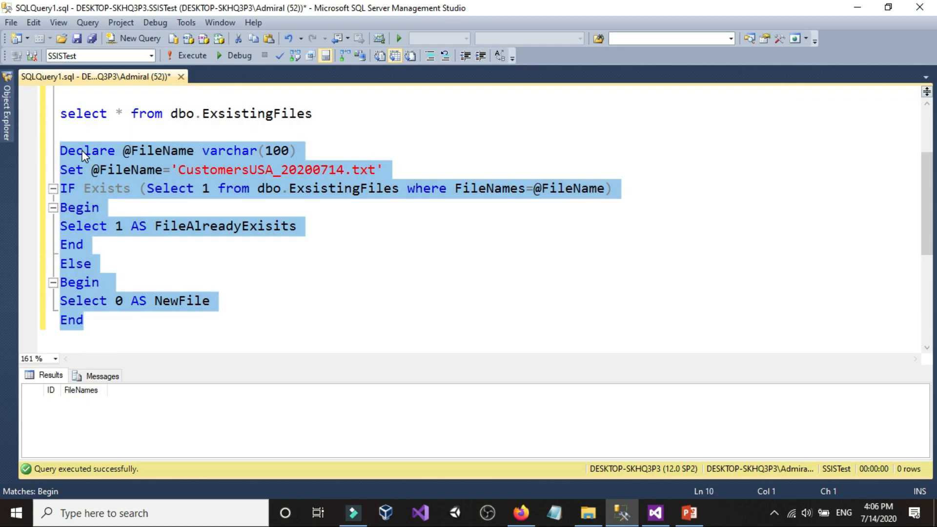
click(189, 54)
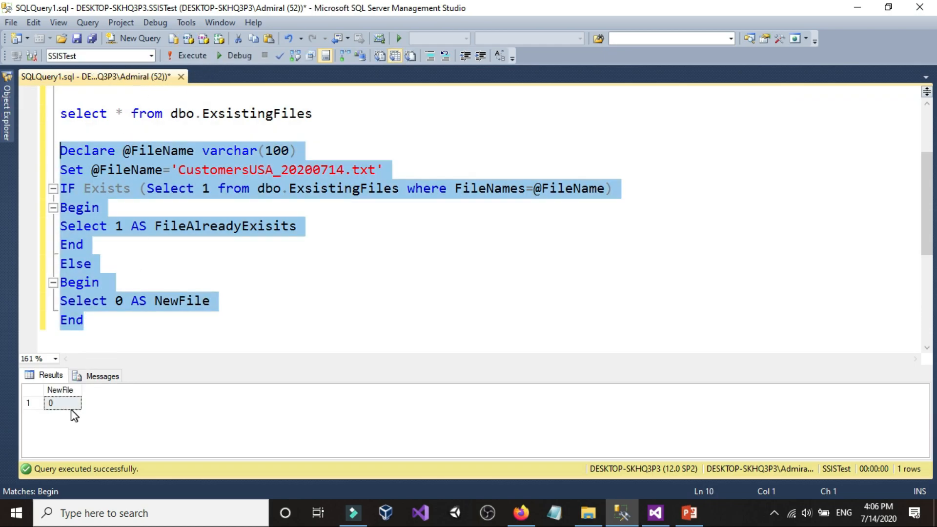
click(58, 405)
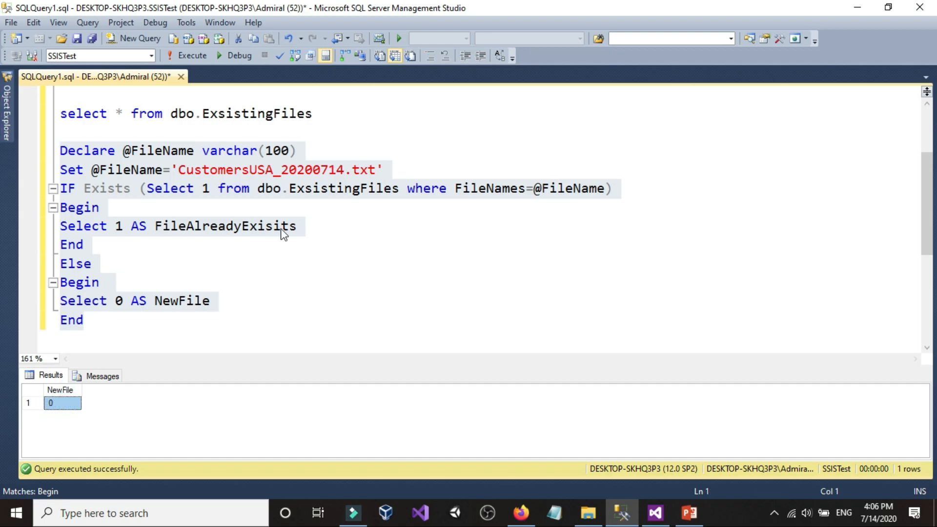
click(189, 165)
drag(171, 165, 368, 168)
click(360, 169)
scroll(363, 175, up, 2)
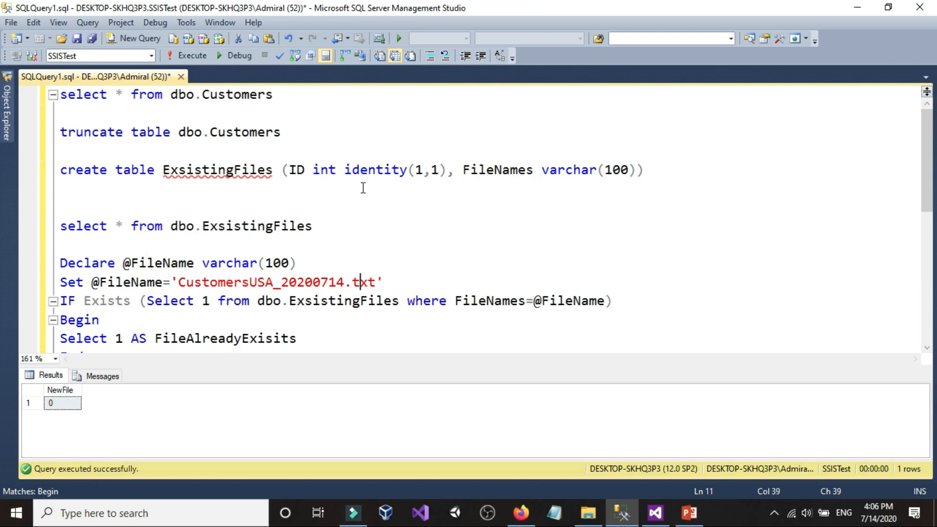
drag(463, 170, 511, 171)
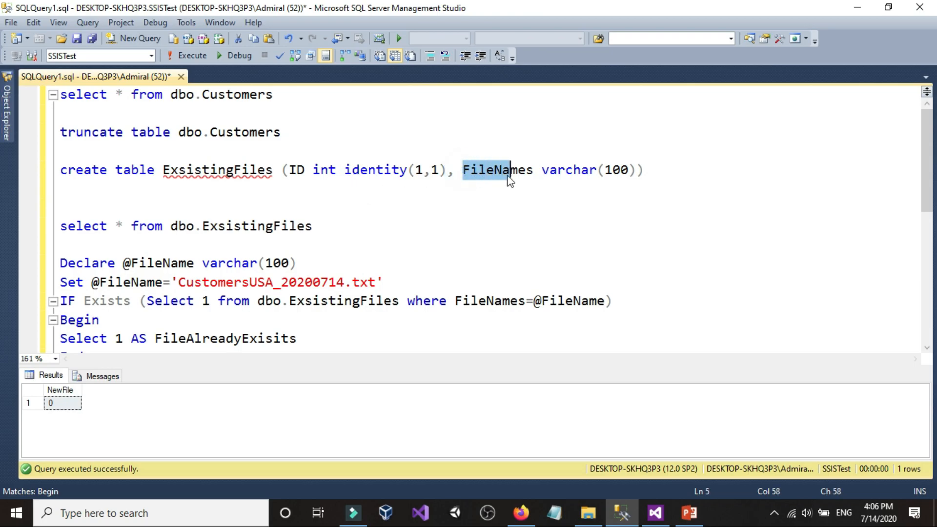
drag(383, 283, 218, 283)
click(350, 273)
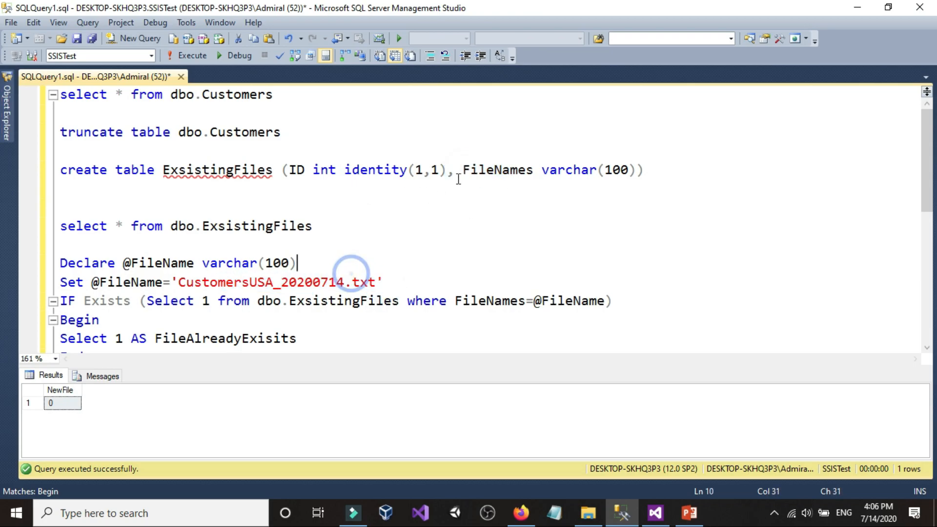
drag(463, 169, 533, 170)
click(534, 169)
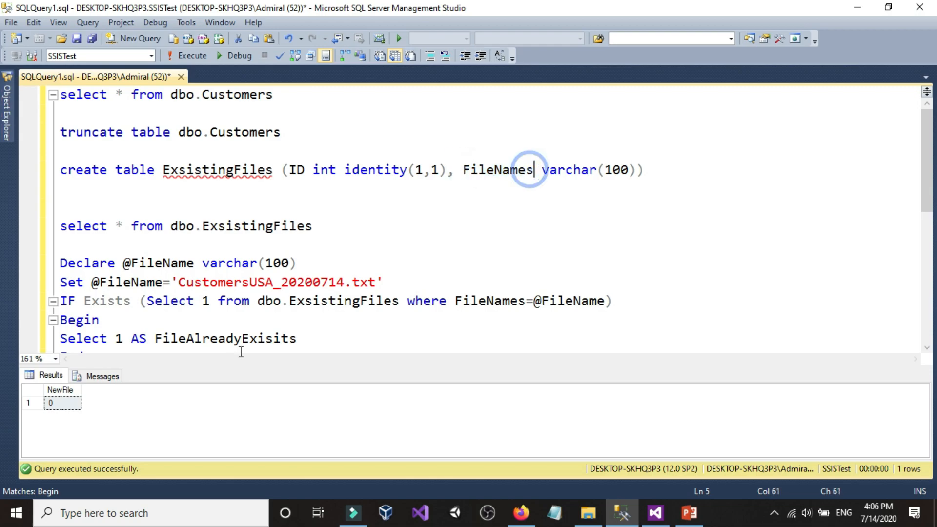
scroll(341, 292, down, 1)
scroll(466, 161, up, 1)
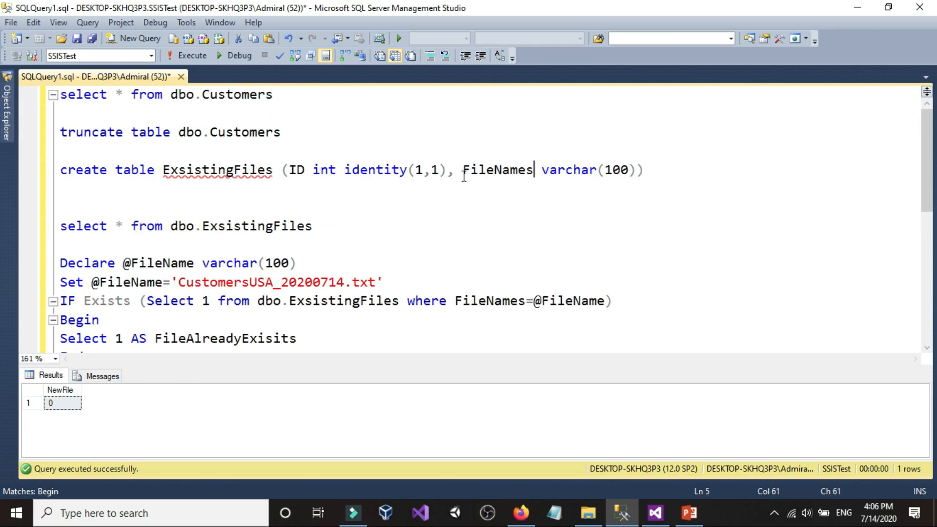
Step: Below the create table statement, start "insert into dbo.ExsistingFiles" with an opening parenthesis
click(288, 183)
text(insert in)
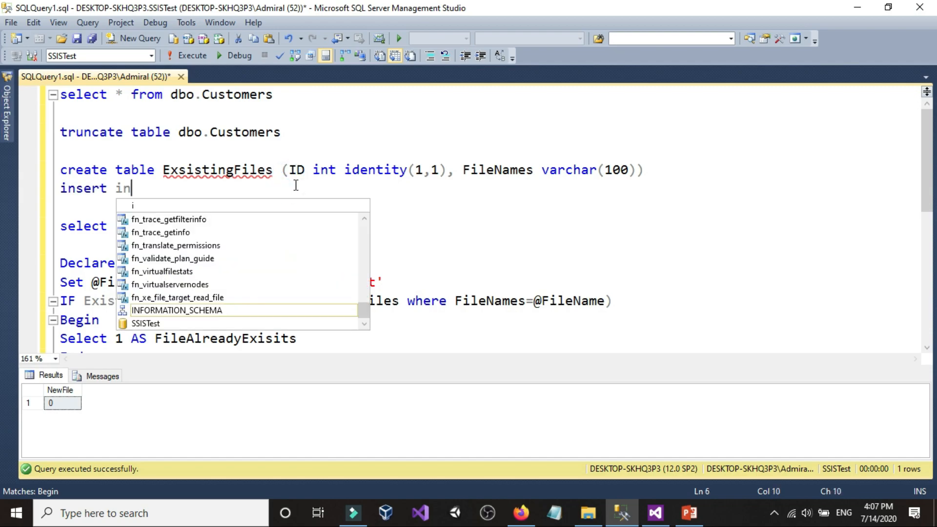
text(to dbo.)
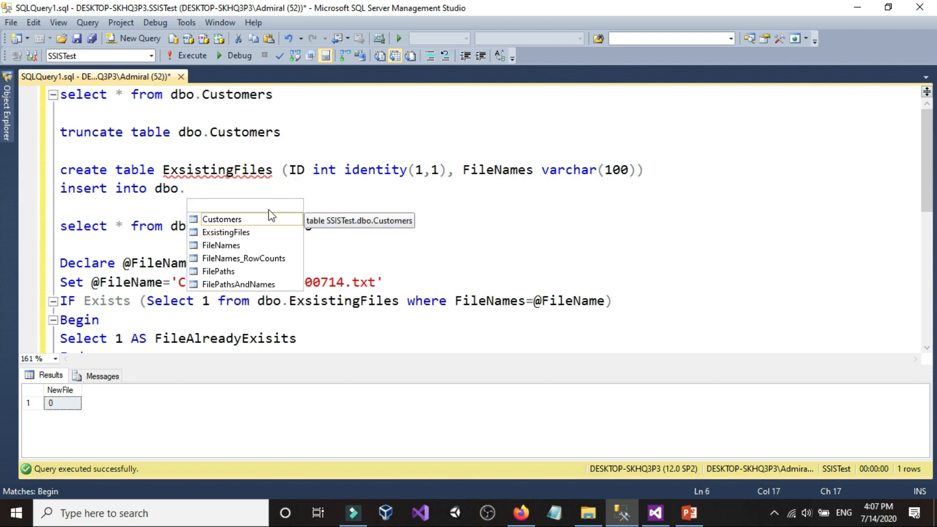
click(230, 232)
double_click(230, 233)
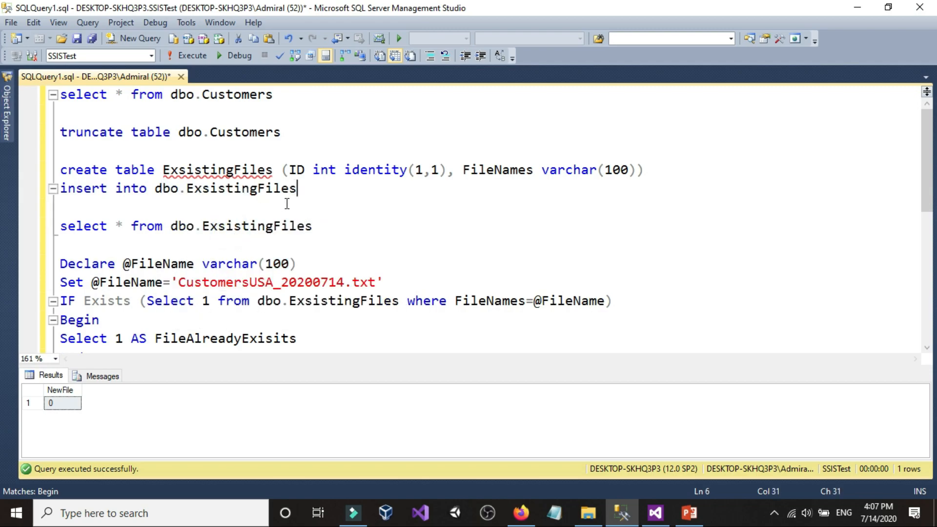
text(()
drag(173, 283, 384, 283)
key(ctrl+c)
right_click(374, 282)
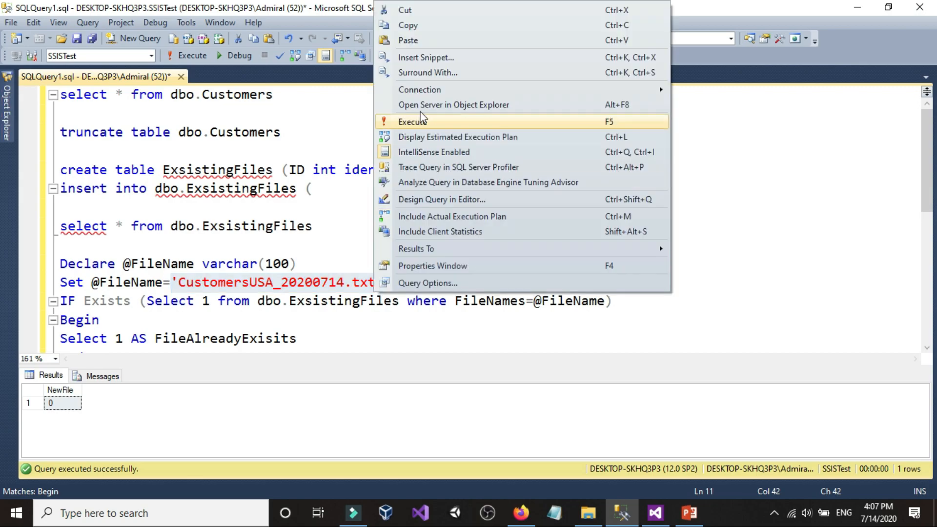
click(432, 28)
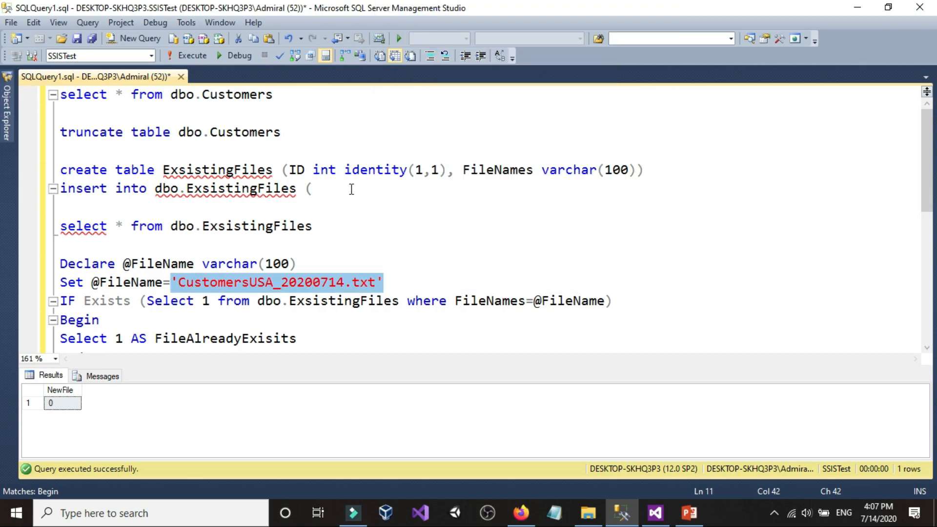
click(346, 188)
right_click(348, 188)
click(374, 228)
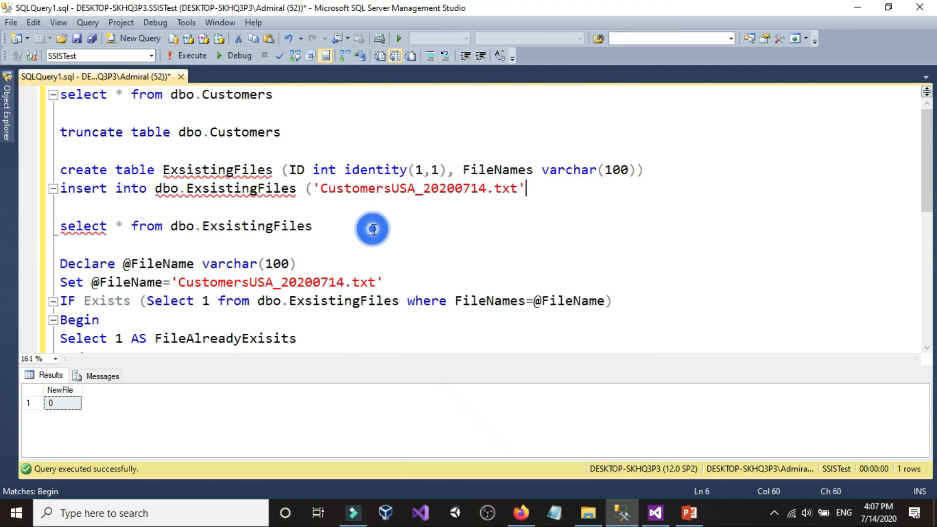
text())
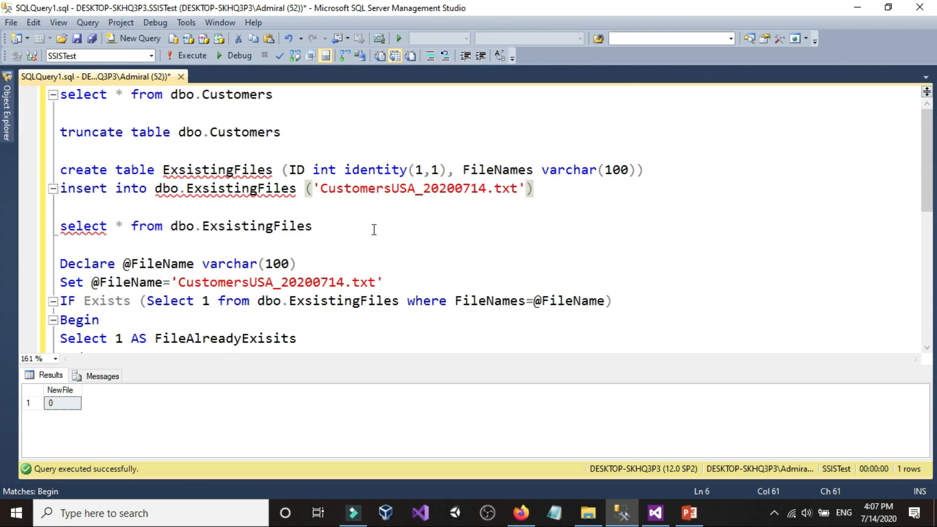
Step: Query all rows of dbo.ExsistingFiles and try to execute the insert statement
drag(335, 229, 59, 227)
click(188, 55)
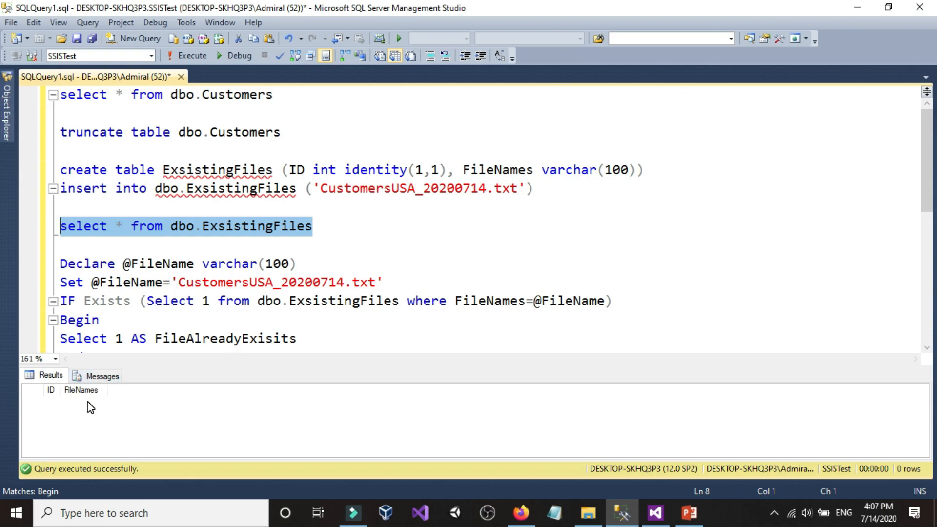
drag(559, 190, 59, 189)
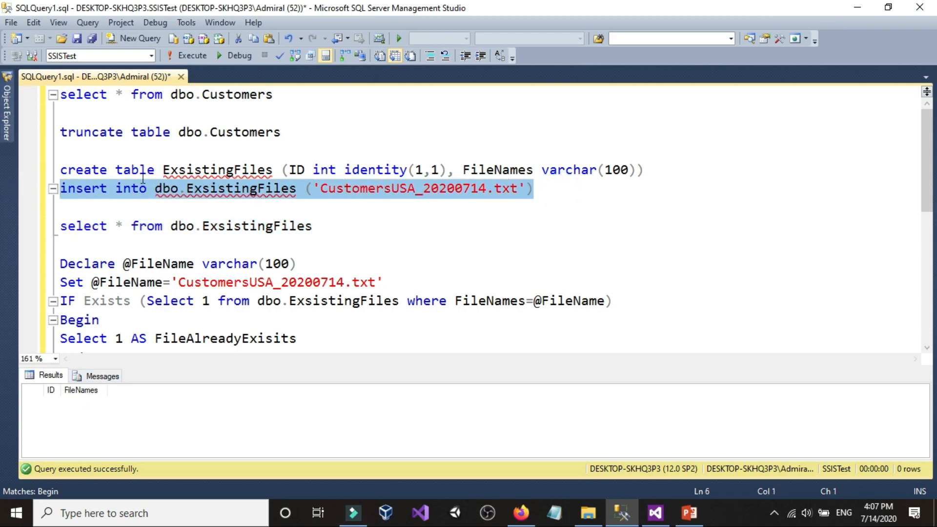
click(198, 59)
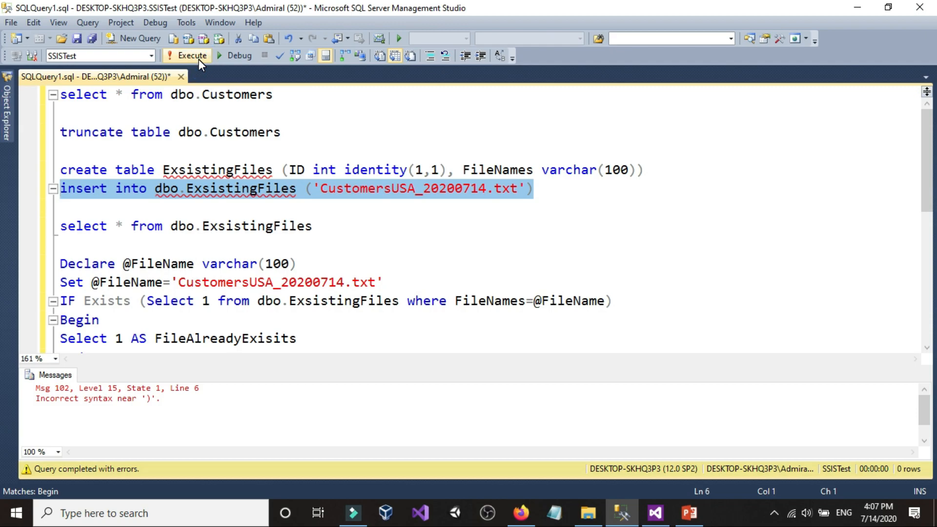
Step: Add the values keyword before the parenthesis in the insert statement and execute that statement
click(303, 191)
text(values)
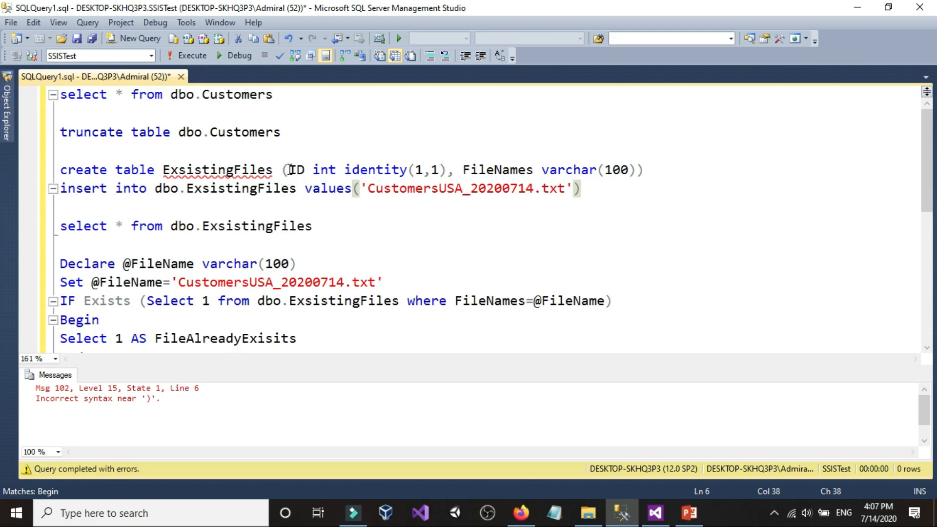
double_click(291, 170)
click(306, 169)
click(620, 189)
key(shift+Home)
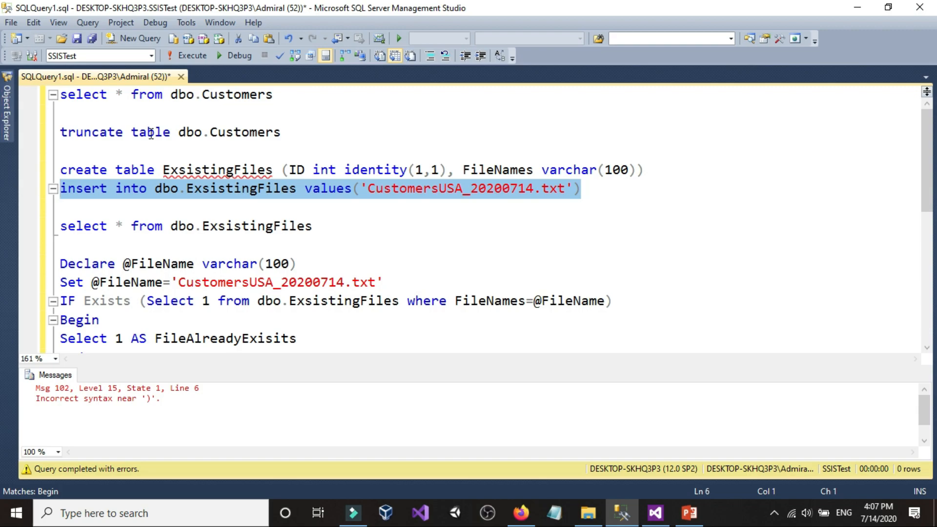
click(189, 55)
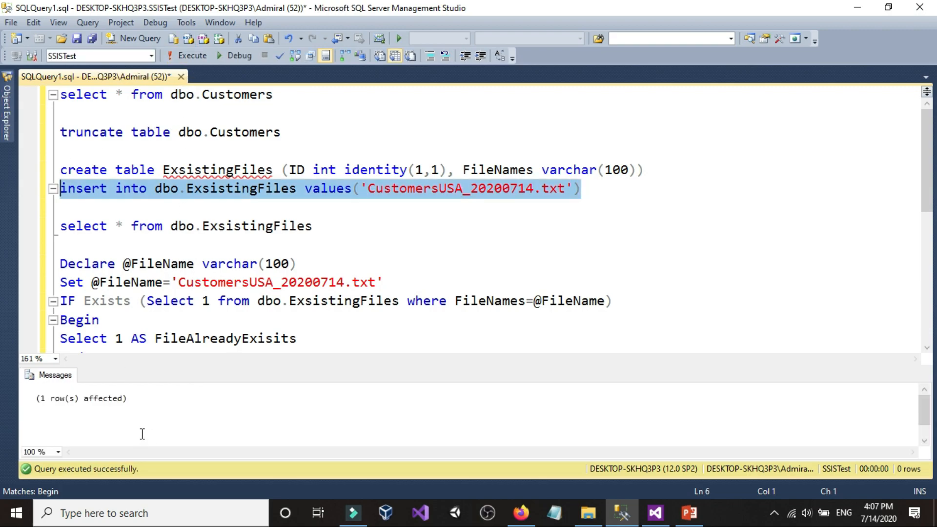
Step: Execute only "select * from dbo.ExsistingFiles" to check the inserted row
click(340, 226)
key(shift+Home)
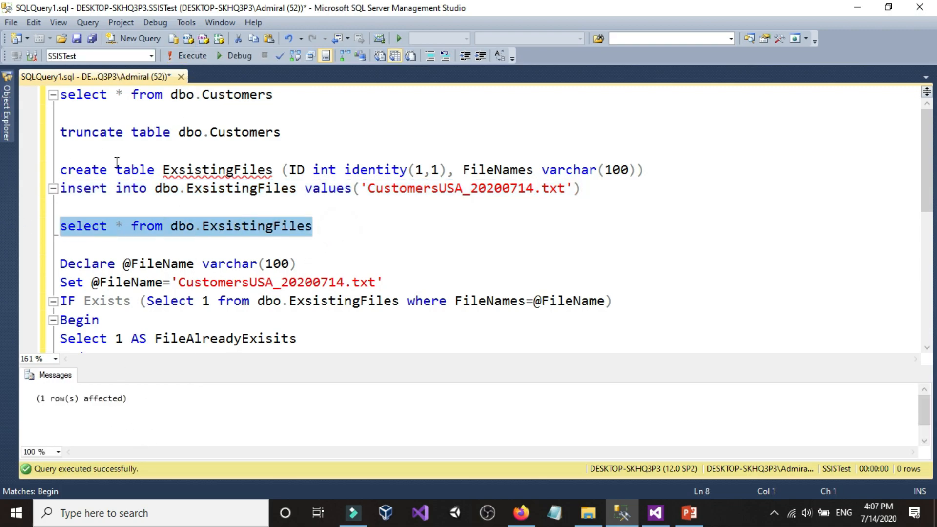
click(191, 56)
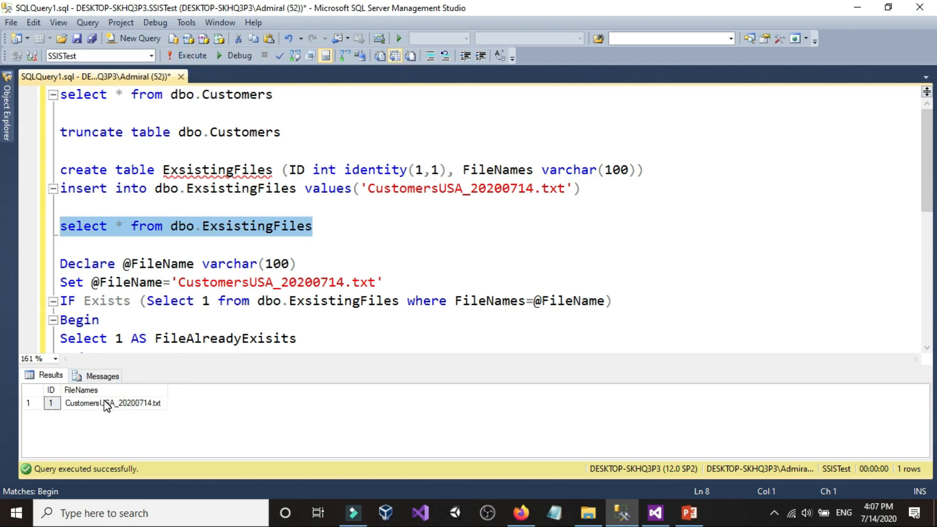
scroll(110, 283, down, 2)
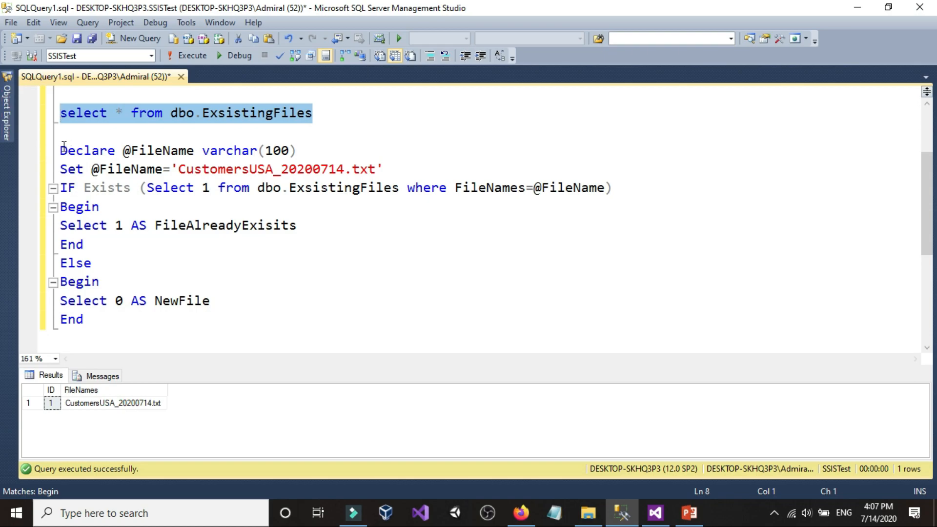
click(65, 149)
drag(64, 149, 174, 327)
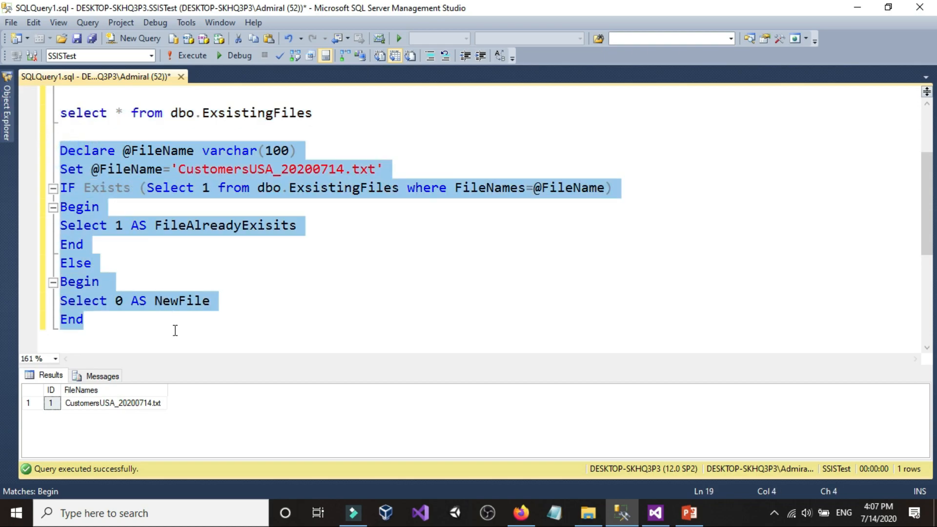
click(185, 55)
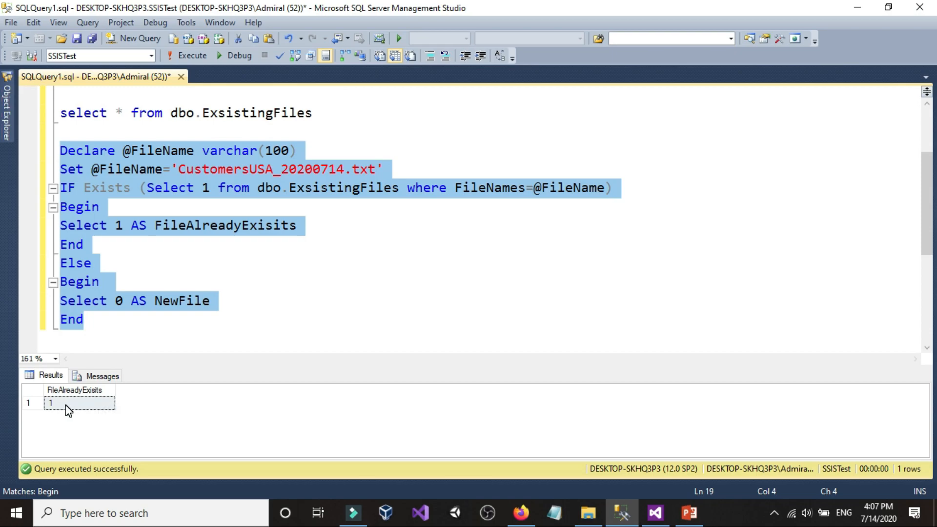
Step: Rerun the select on dbo.ExsistingFiles and review the stored file name against the check script
scroll(227, 306, up, 2)
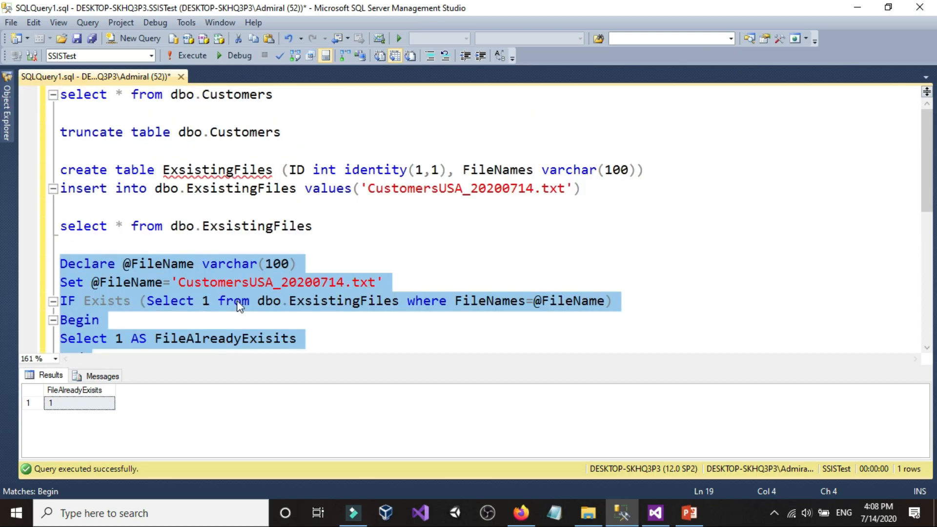
drag(351, 220, 46, 225)
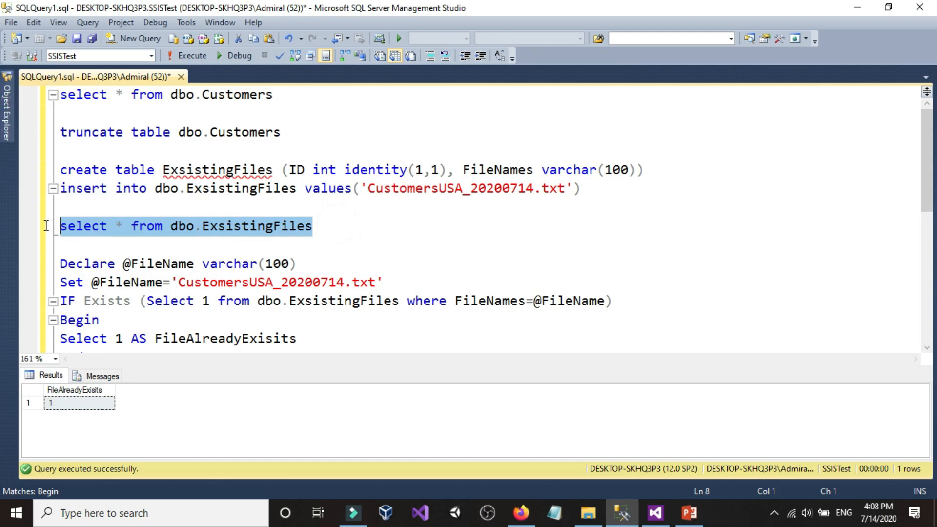
click(190, 57)
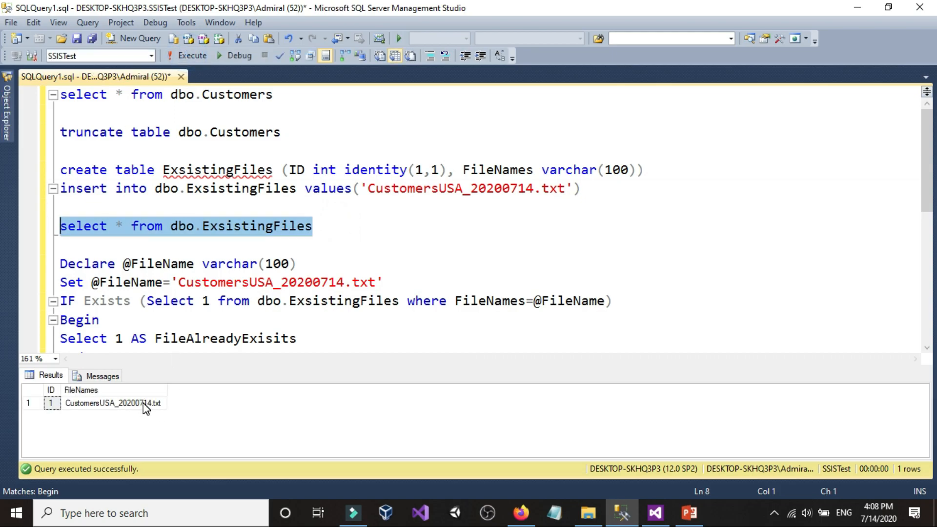
scroll(345, 248, down, 1)
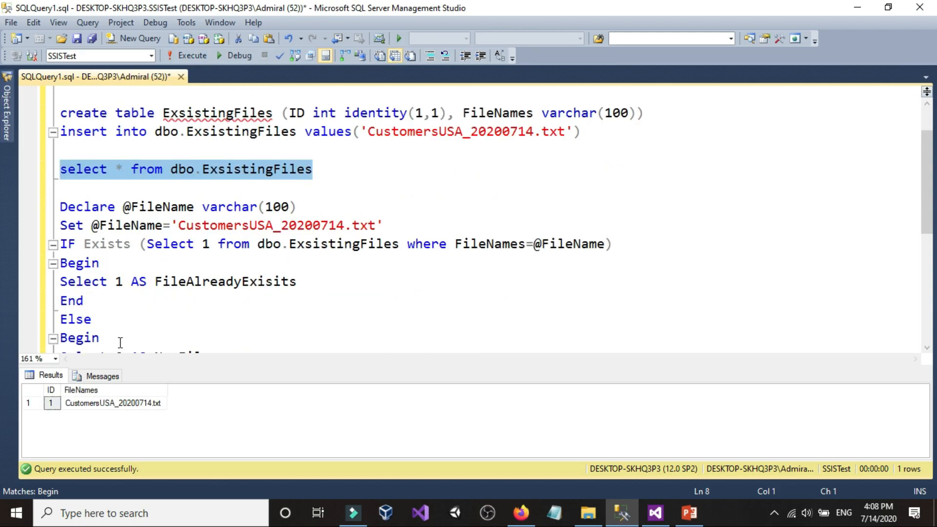
Step: Add the statement "truncate table dbo.ExsistingFiles" on the line below the select on that table
scroll(117, 341, down, 1)
scroll(194, 300, up, 2)
click(336, 239)
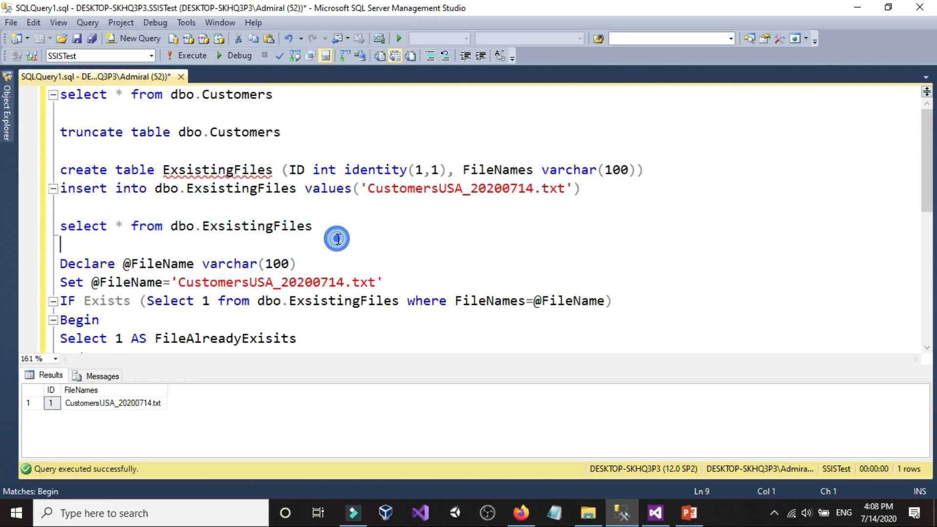
text(truncate table)
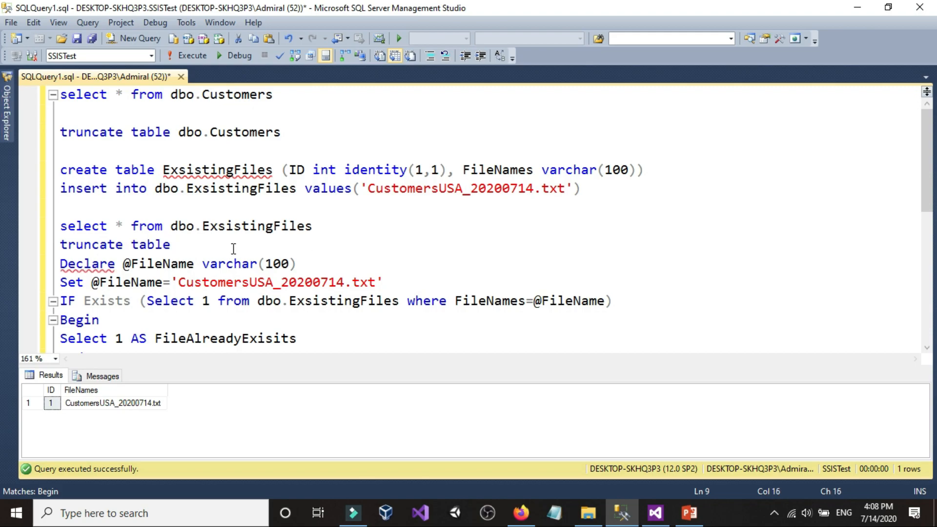
drag(170, 226, 315, 228)
right_click(296, 233)
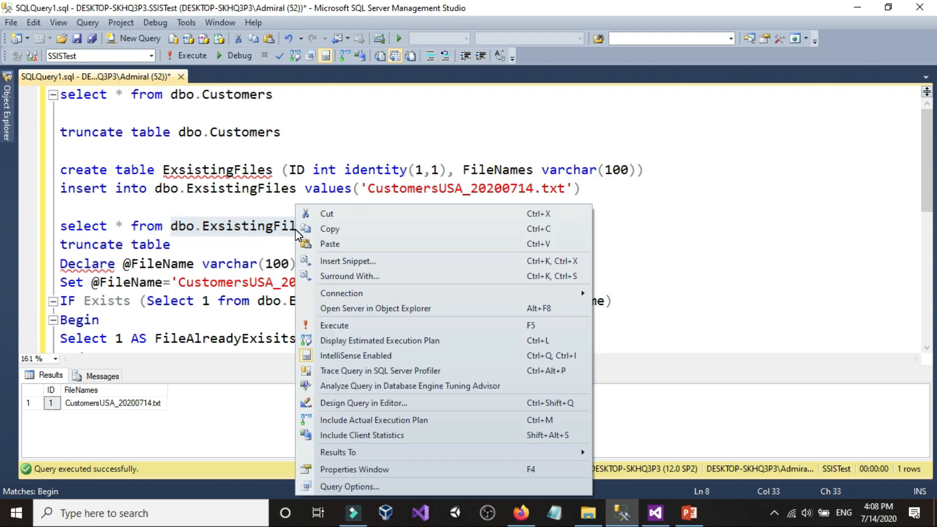
click(312, 228)
right_click(209, 239)
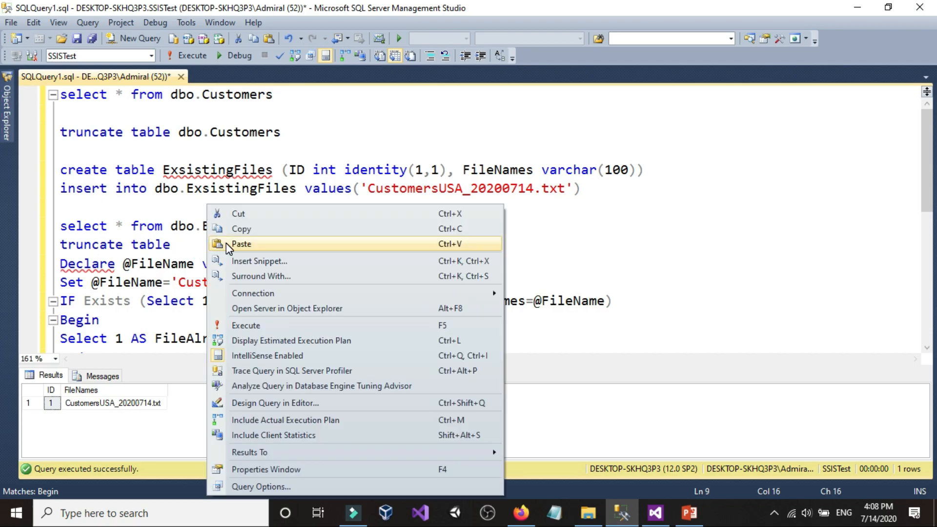
click(226, 243)
Step: Execute only the truncate of dbo.ExsistingFiles and rerun the select on that table to check it
drag(349, 252, 60, 244)
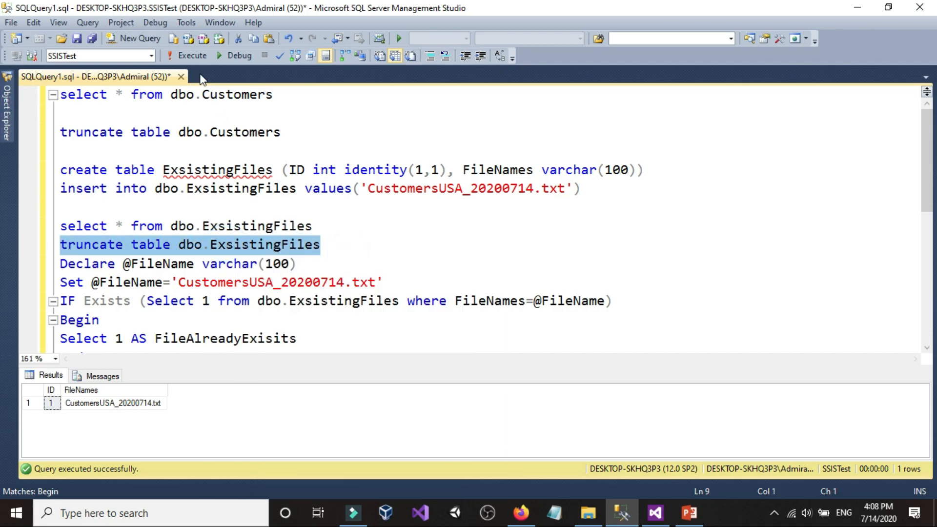
click(195, 55)
click(323, 225)
key(shift+Home)
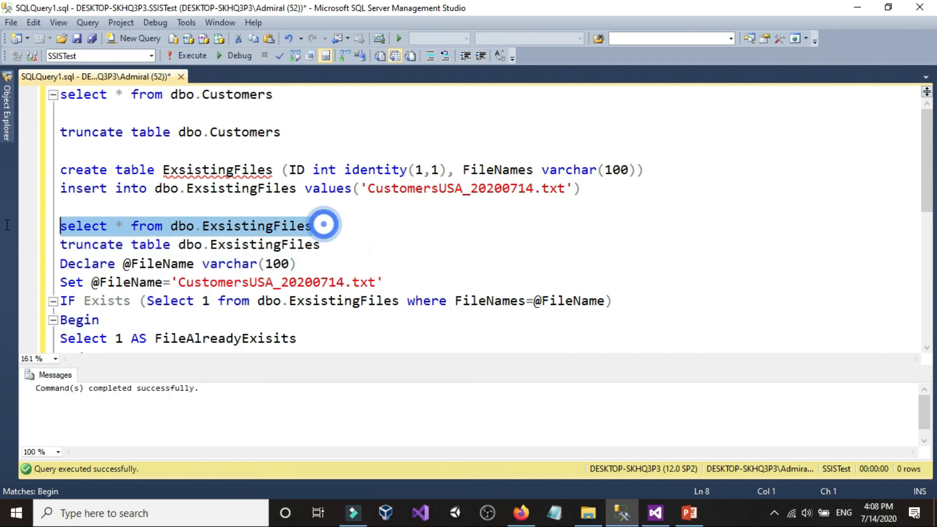
click(193, 56)
scroll(220, 227, down, 1)
scroll(220, 227, down, 1)
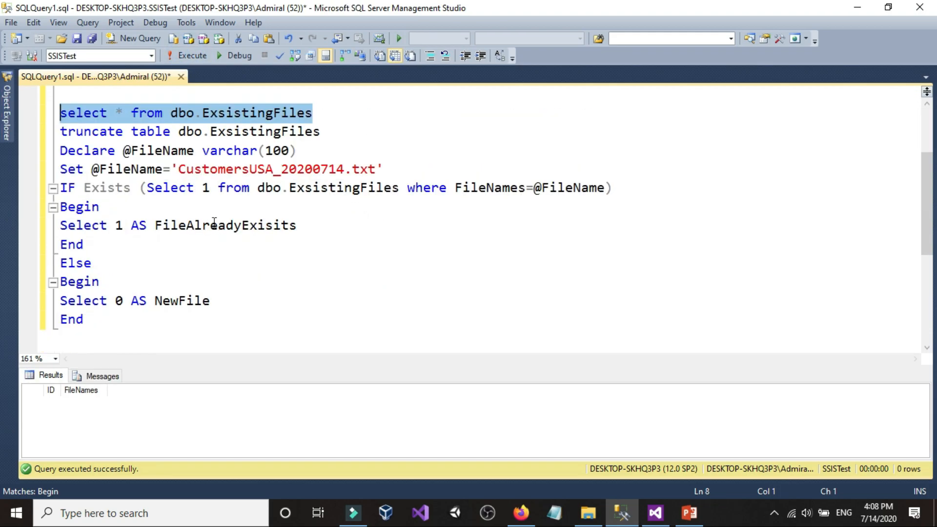
click(306, 150)
key(Return)
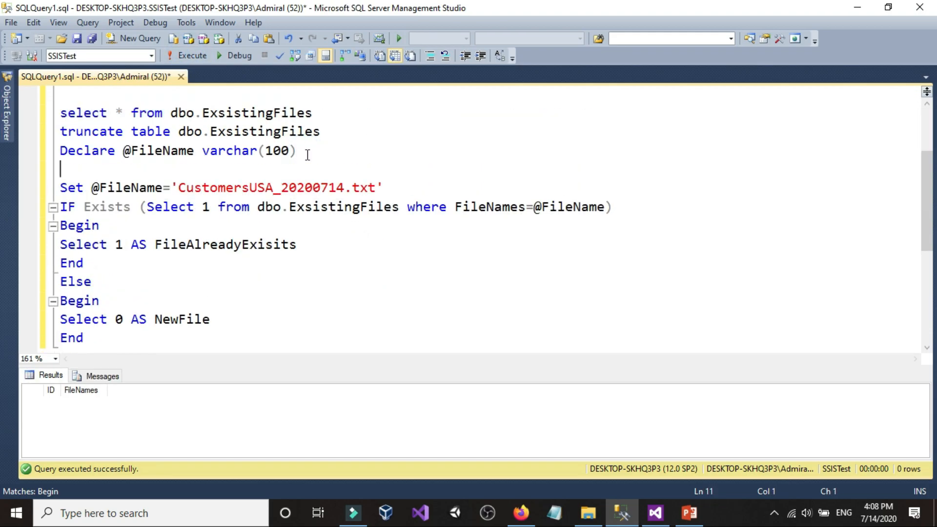
scroll(219, 203, down, 1)
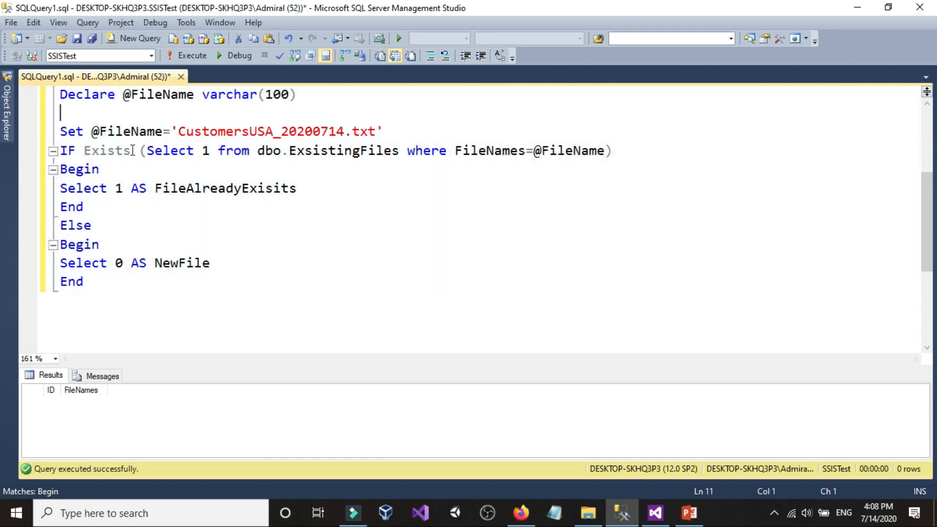
key(BackSpace)
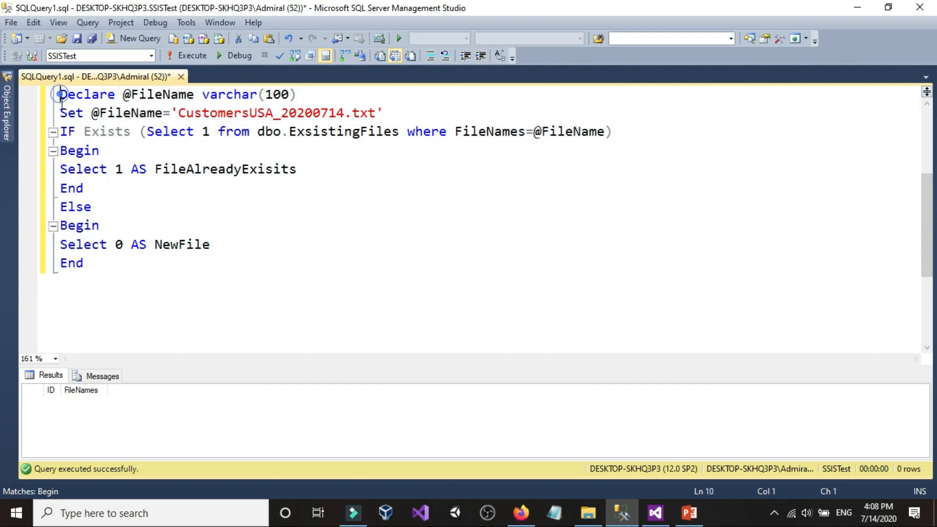
drag(58, 94, 100, 318)
click(181, 56)
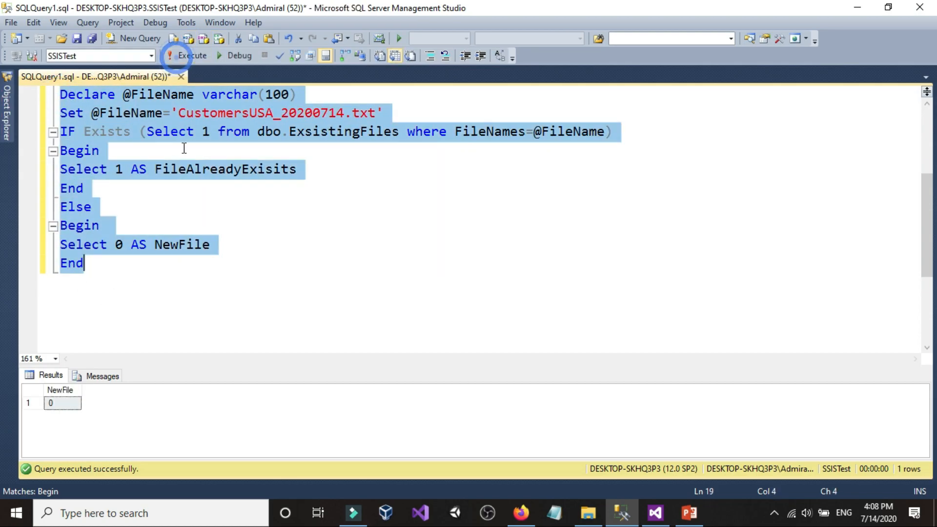
scroll(269, 254, up, 1)
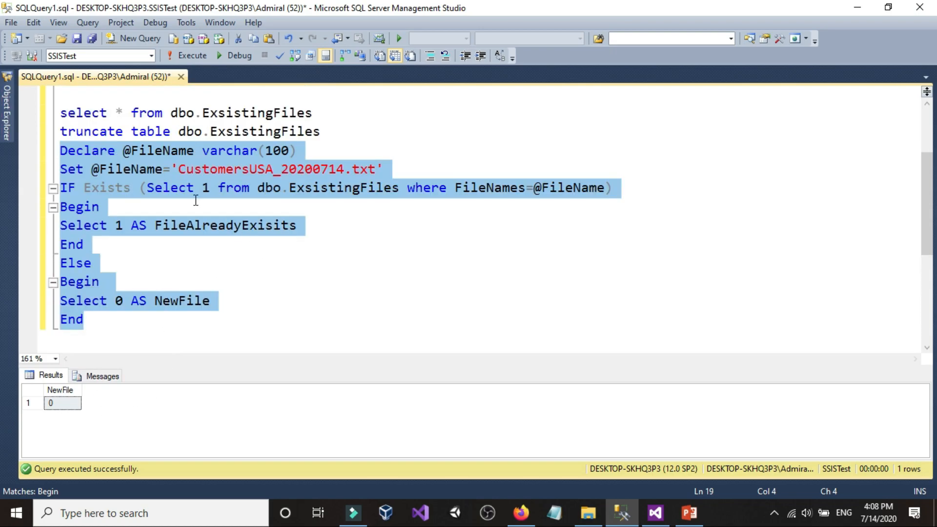
click(223, 206)
click(365, 130)
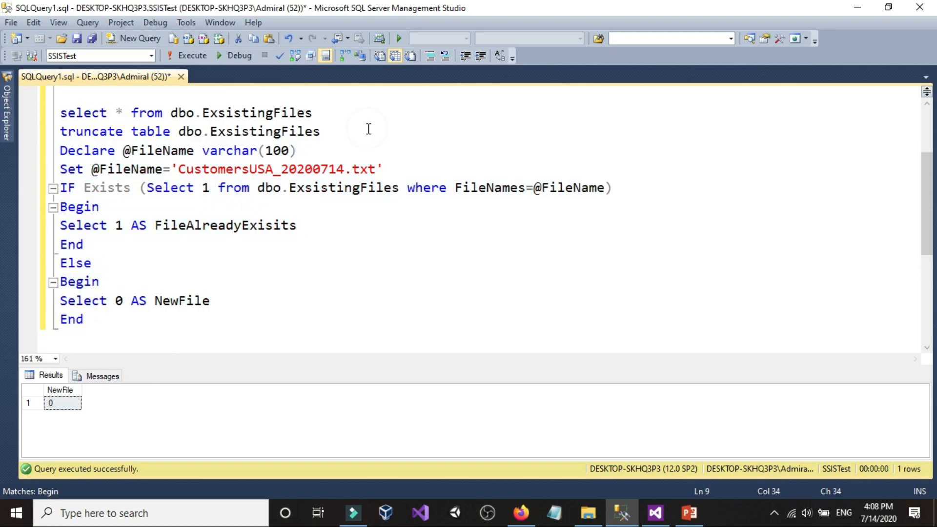
key(Return)
scroll(291, 250, down, 1)
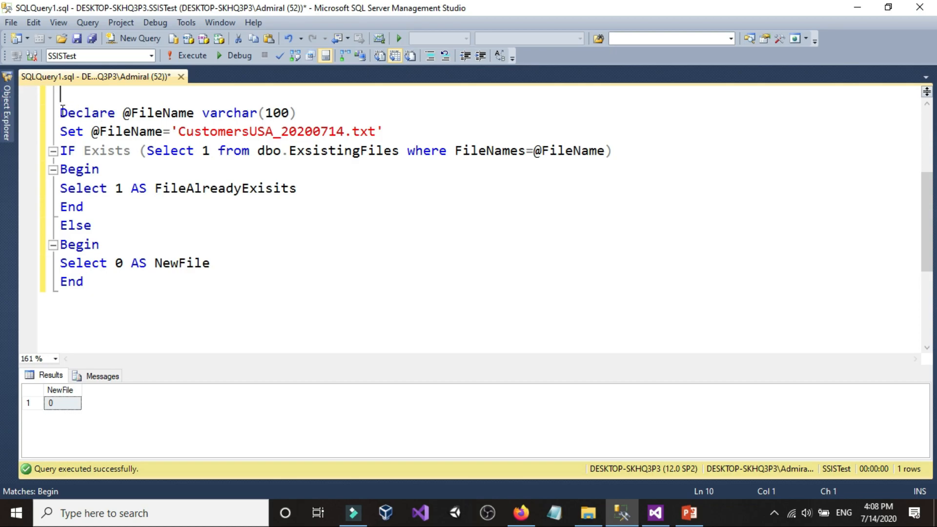
drag(58, 113, 189, 294)
right_click(168, 117)
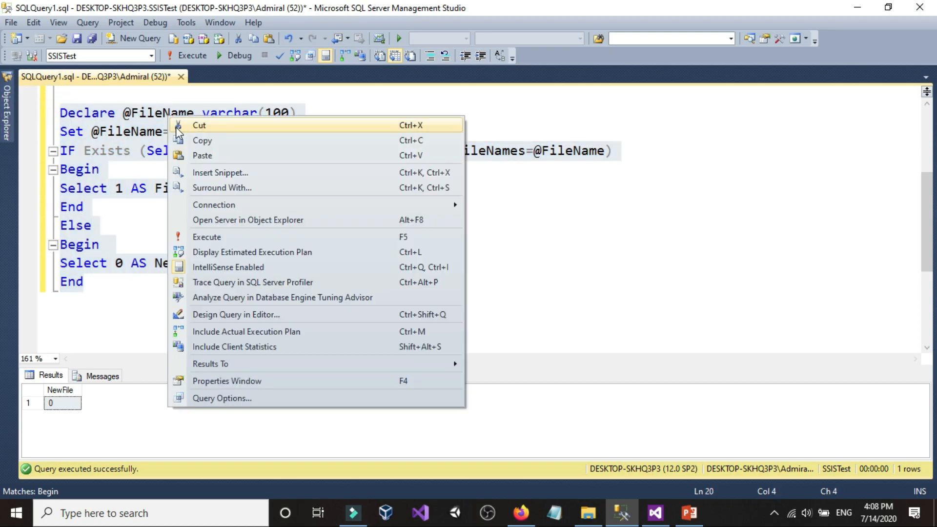
click(186, 137)
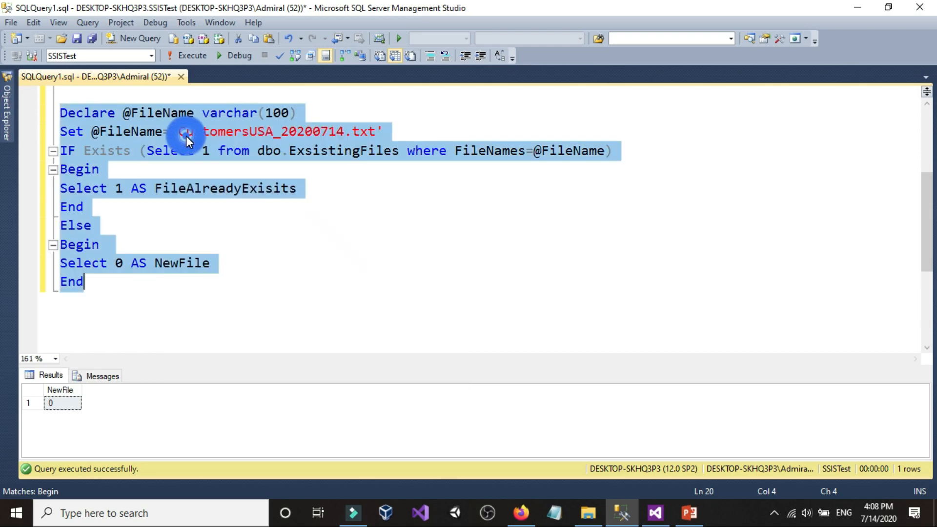
click(76, 114)
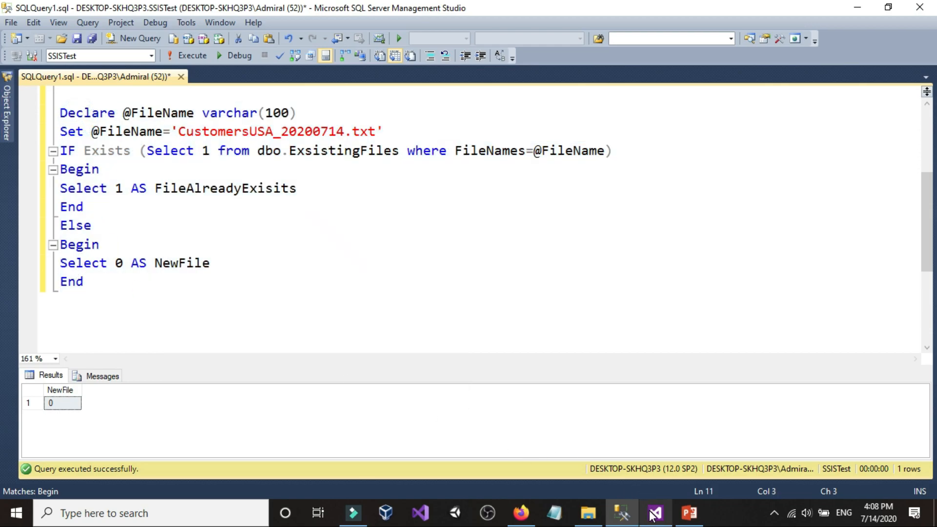
Step: Switch to Visual Studio, open the Execute SQL Task for editing, and select its Connection property, keeping the OLE DB connection type
click(688, 517)
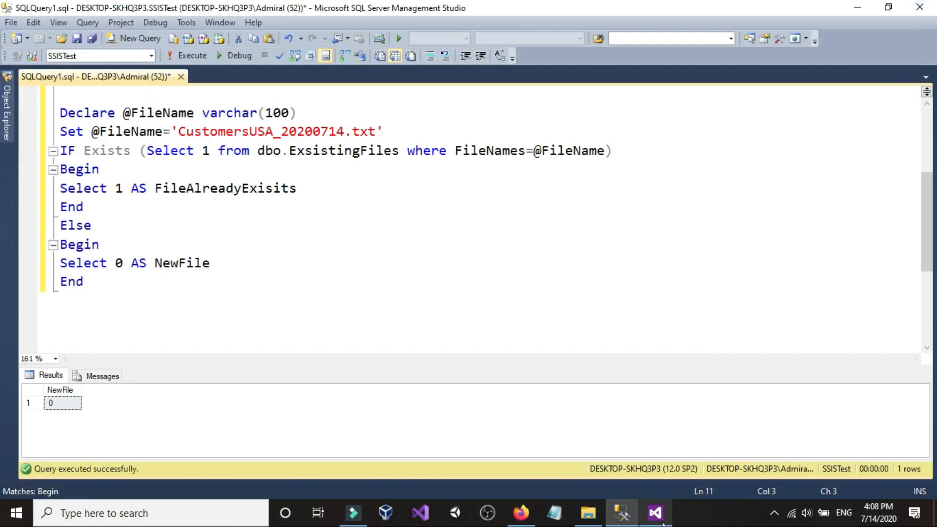
click(658, 519)
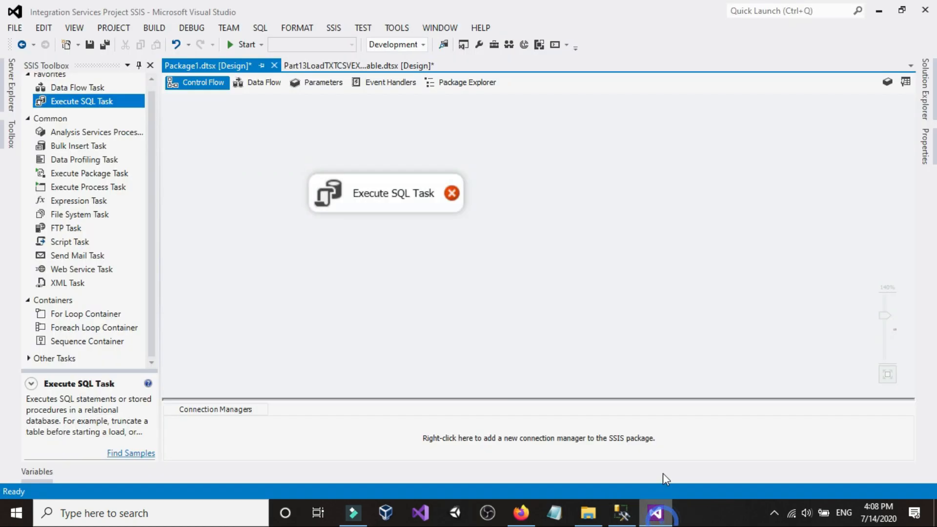
double_click(372, 201)
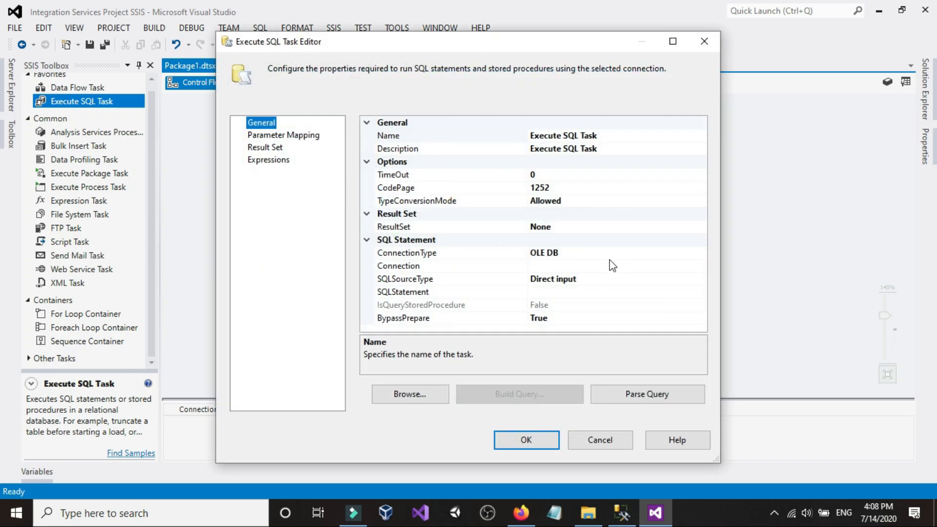
click(619, 252)
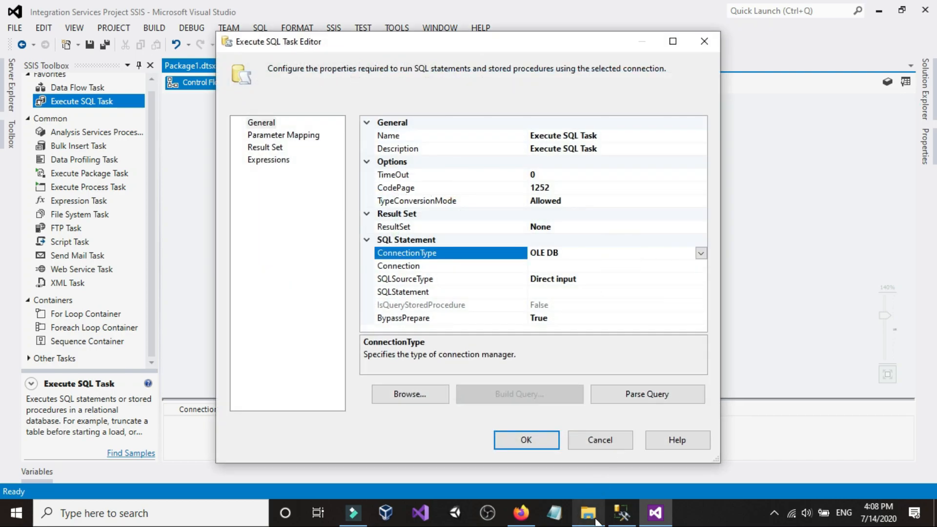
click(622, 512)
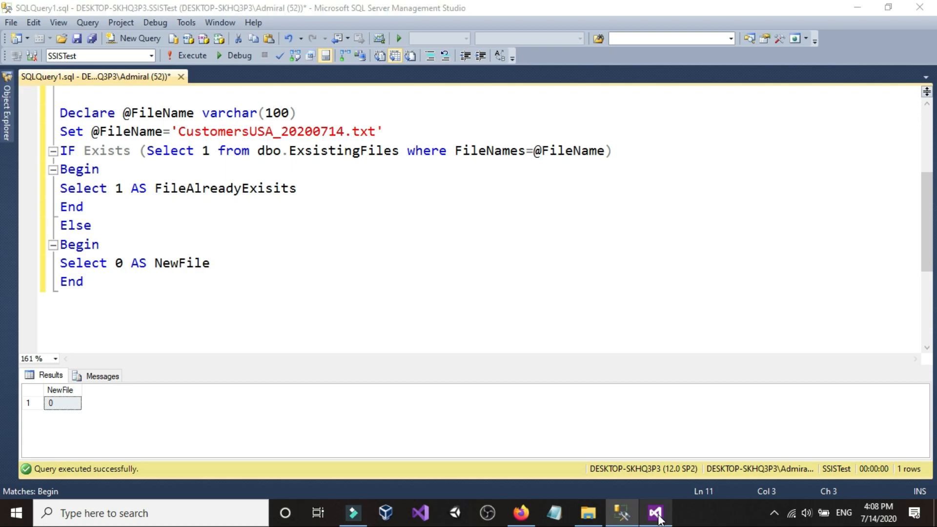
click(655, 514)
click(704, 252)
click(702, 253)
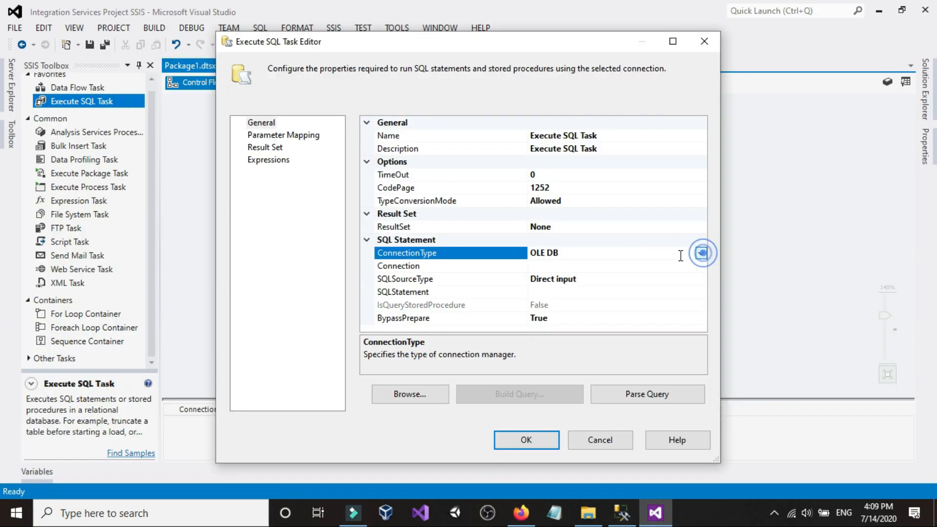
click(593, 265)
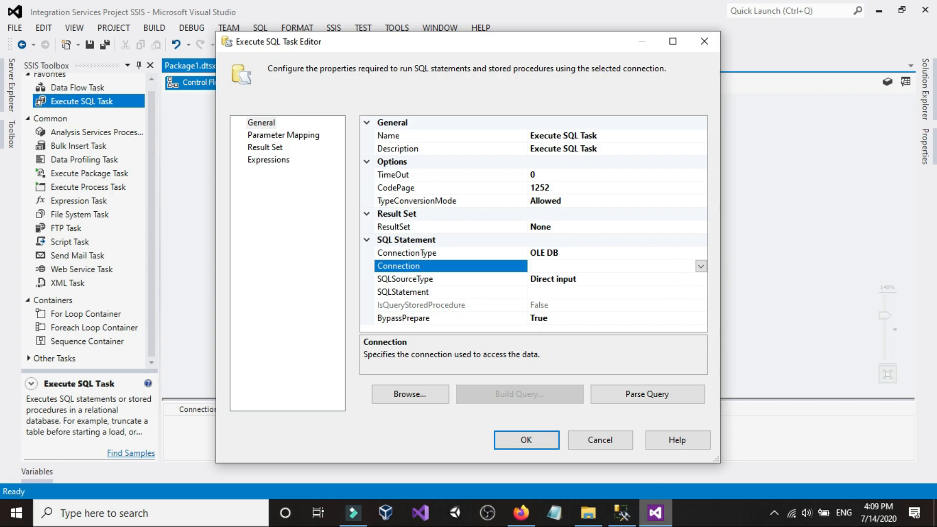
Step: Switch to SQL Server Management Studio and execute only "select * from dbo.Customers" to check the table
click(622, 512)
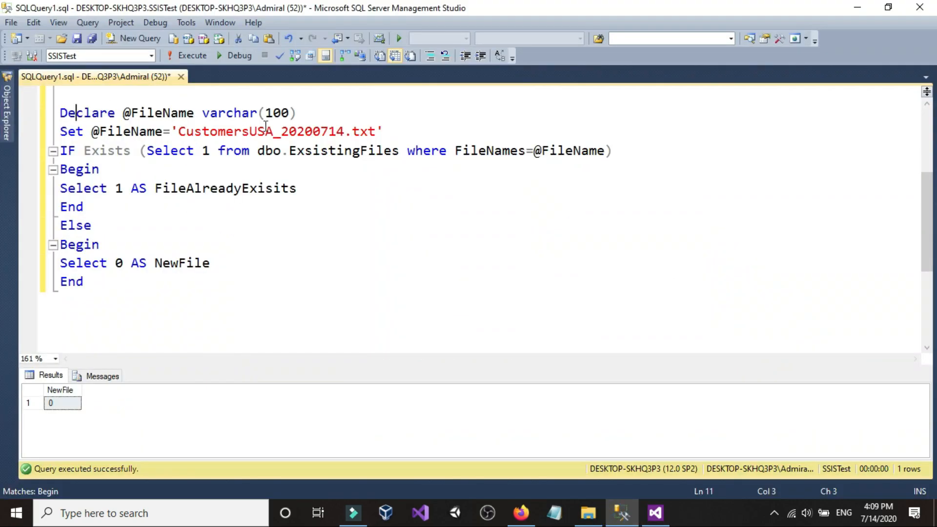
scroll(262, 126, up, 3)
click(314, 94)
key(shift+Home)
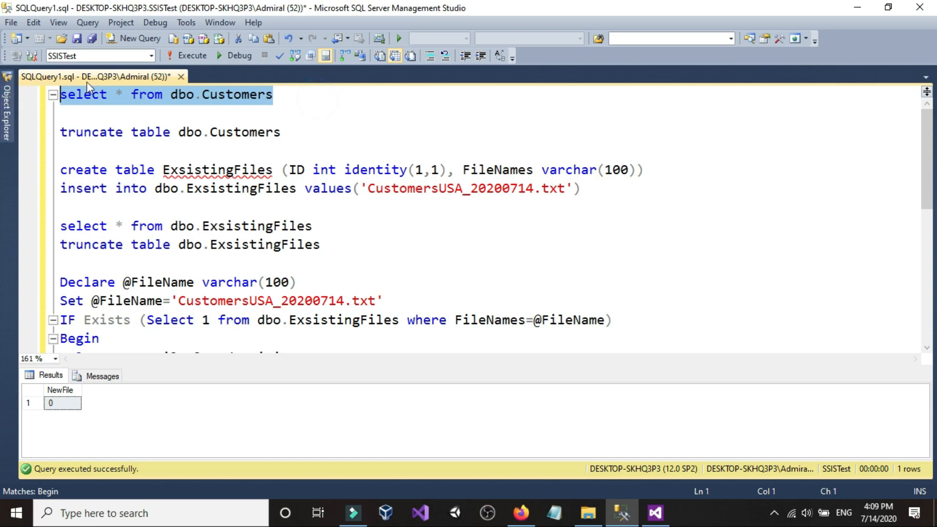
click(187, 58)
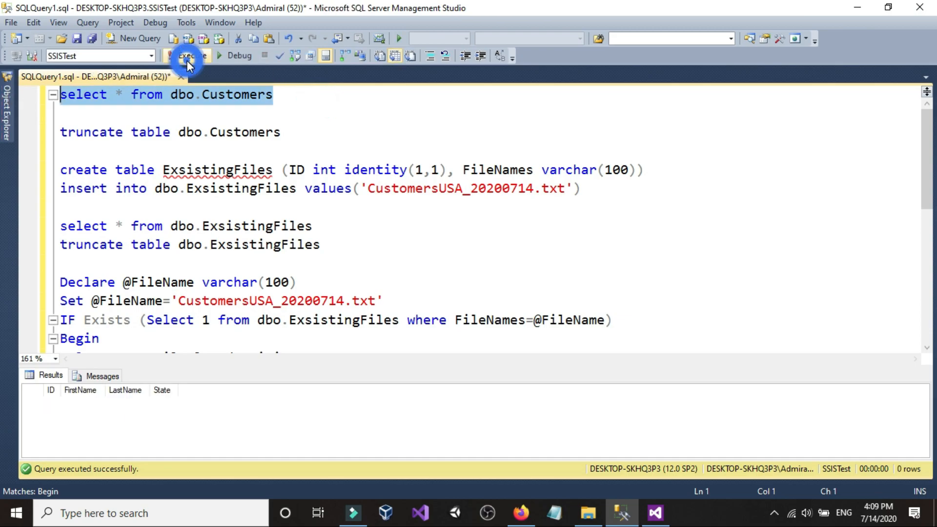
Step: Execute only "select * from dbo.ExsistingFiles" and view the SSISTest database in Object Explorer
click(295, 132)
click(316, 226)
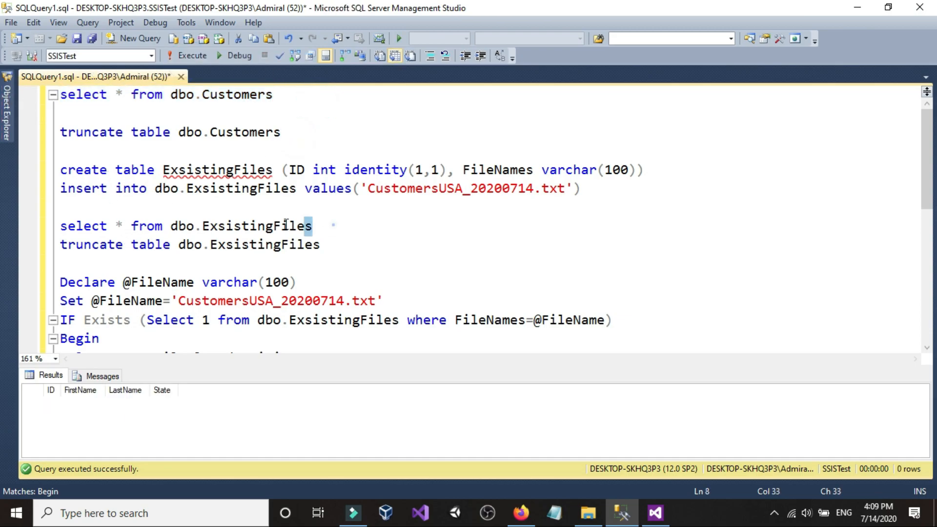
key(shift+Up)
click(187, 56)
click(297, 146)
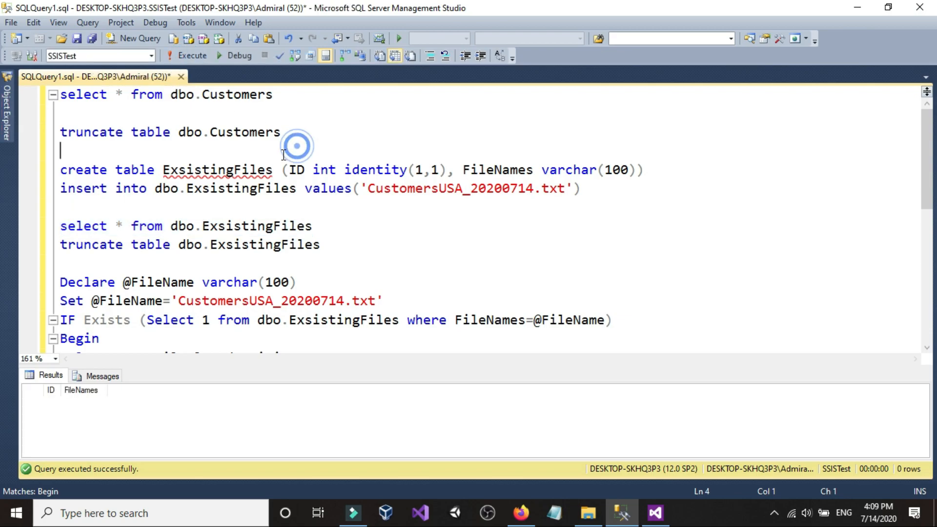
click(6, 122)
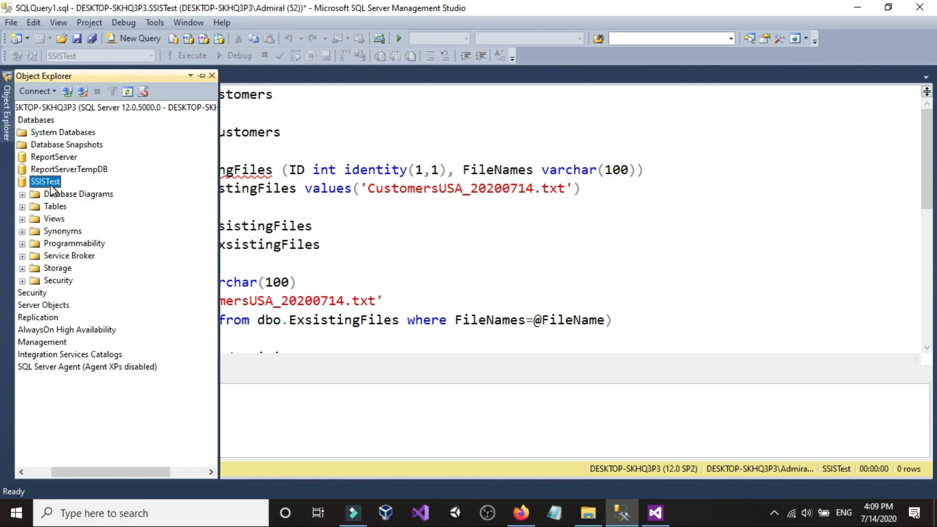
Step: Switch back to Visual Studio, delete the saved SSISTest data connection, and start a new OLE DB connection for the Execute SQL Task
click(655, 512)
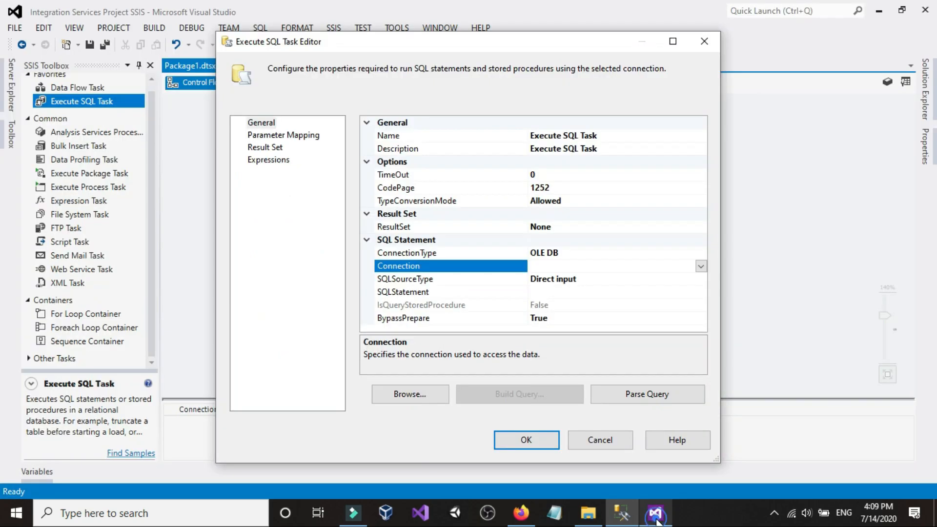
click(701, 266)
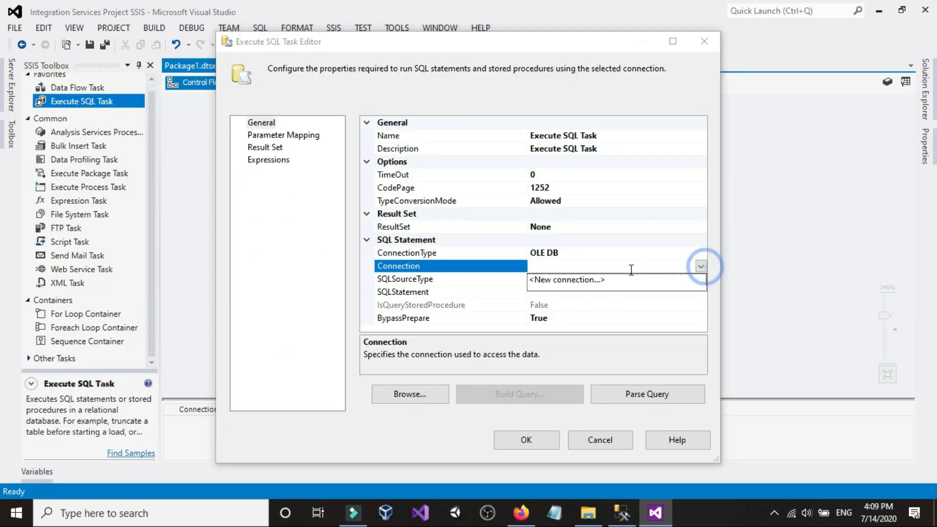
click(599, 276)
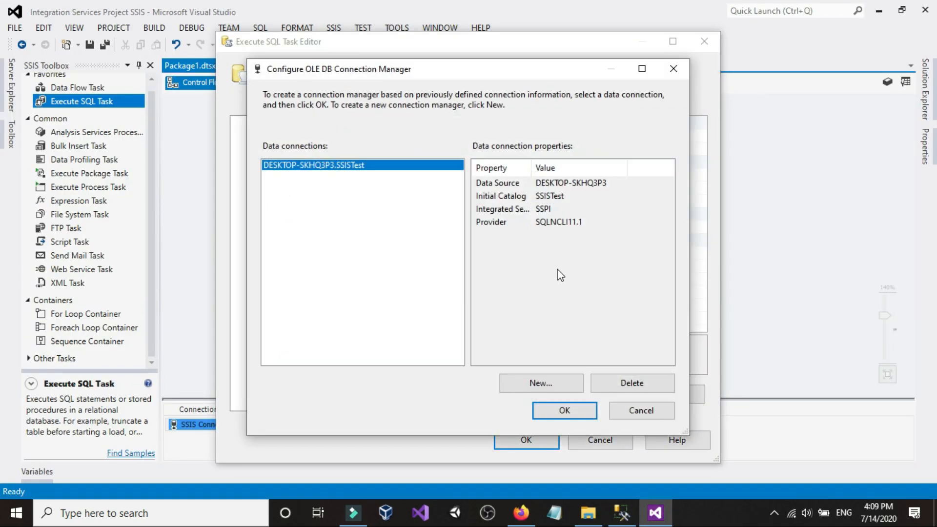
click(648, 384)
click(542, 383)
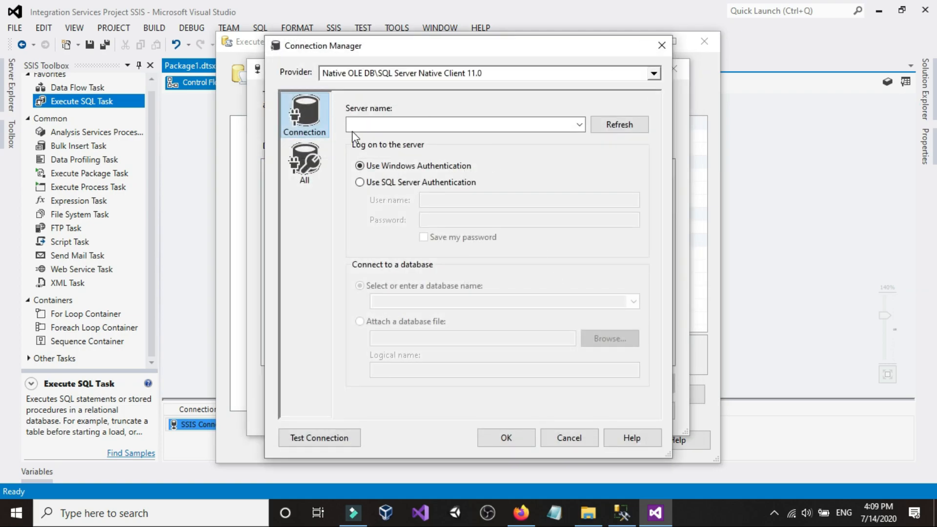
Step: Switch to SQL Server Management Studio and copy the server name from a new Database Engine connection dialog, cancelling the dialog
click(621, 512)
click(8, 78)
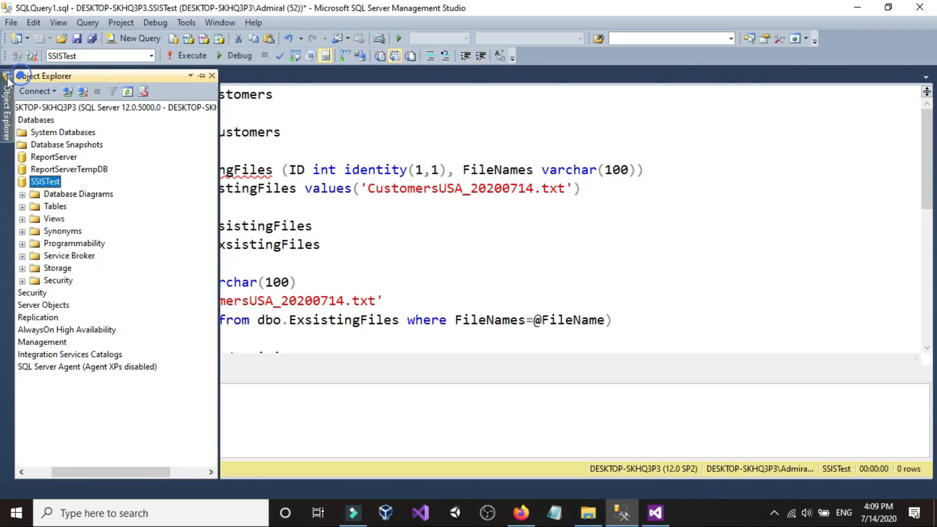
click(34, 91)
click(35, 106)
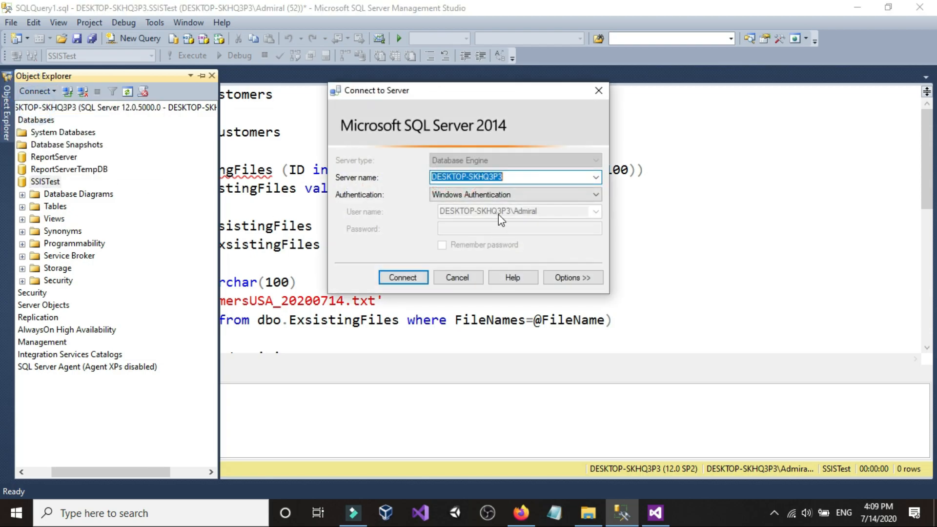
right_click(486, 176)
click(505, 218)
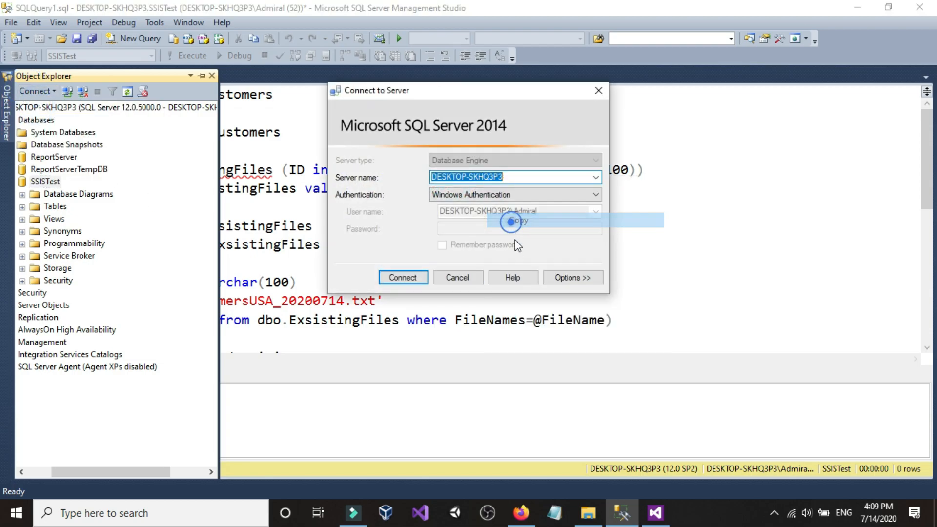
click(457, 277)
click(352, 148)
scroll(309, 322, down, 3)
click(272, 288)
key(Return)
key(Return)
text(select )
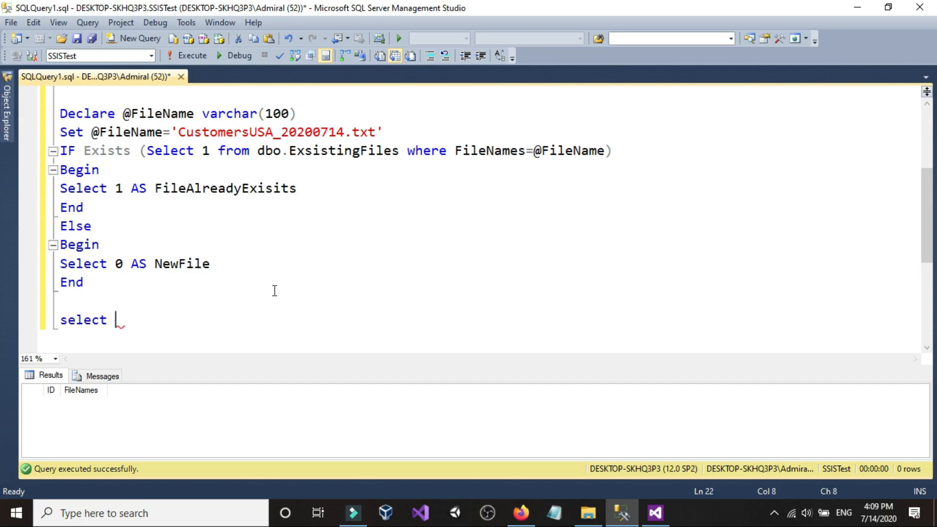
text(@@ser)
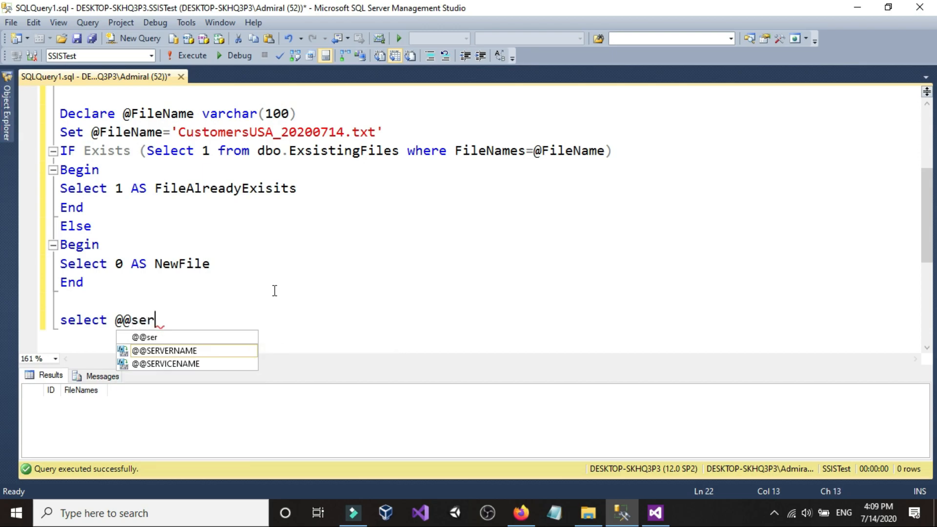
double_click(163, 351)
key(shift+Home)
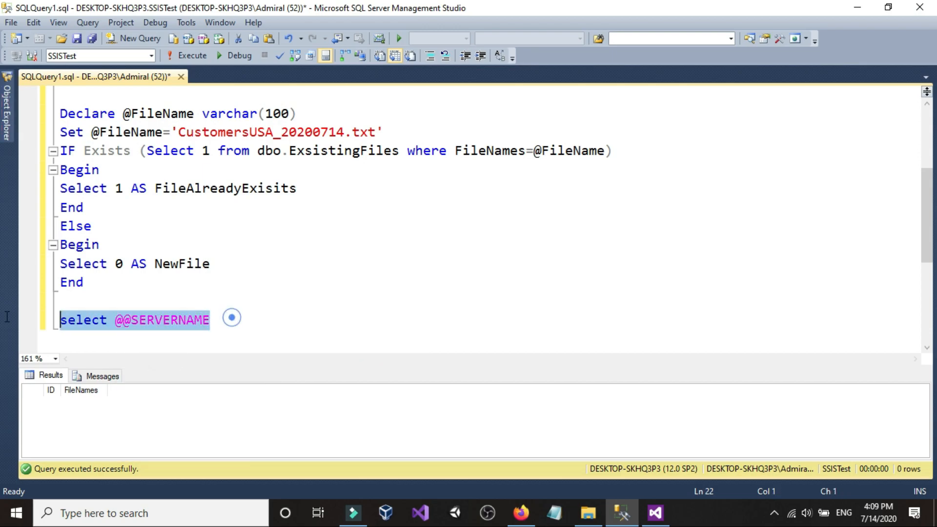
click(195, 57)
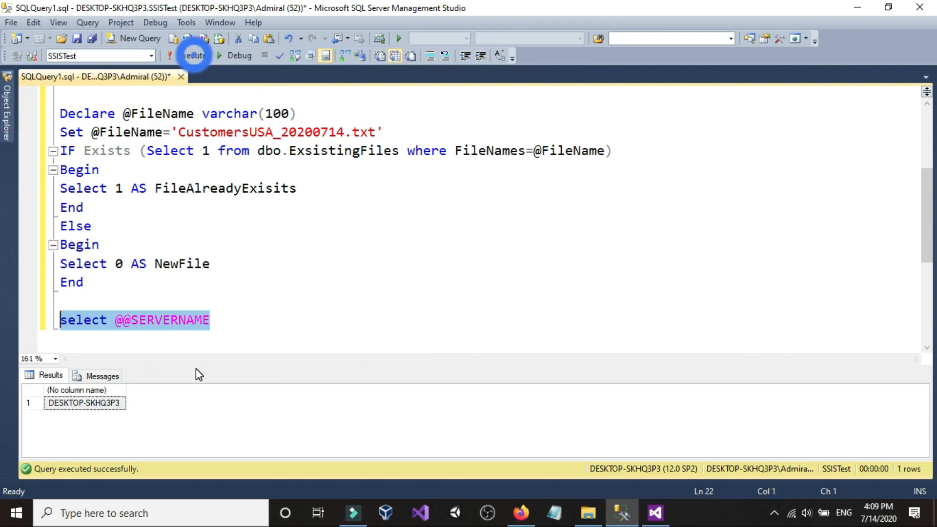
Step: Copy the server name from the query result and paste it as the new connection's server name in Visual Studio
right_click(66, 399)
click(117, 405)
click(655, 512)
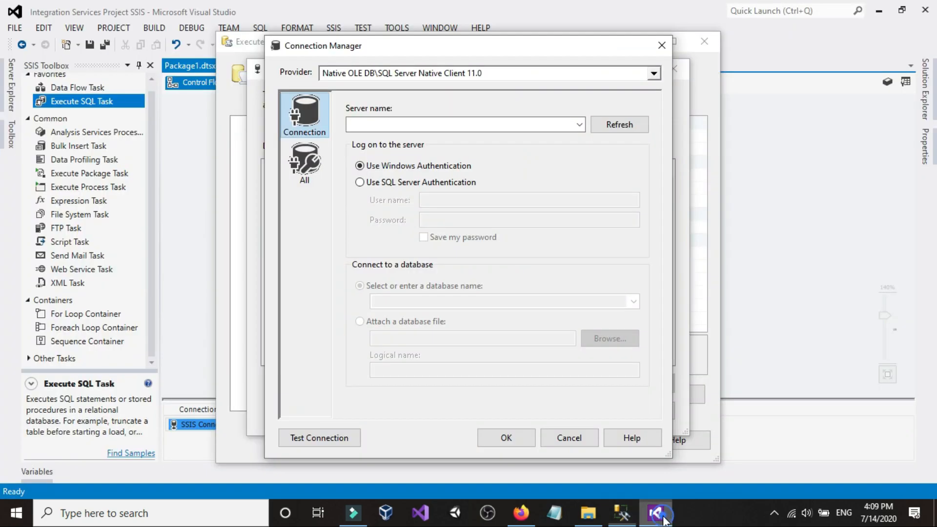
right_click(476, 130)
click(505, 183)
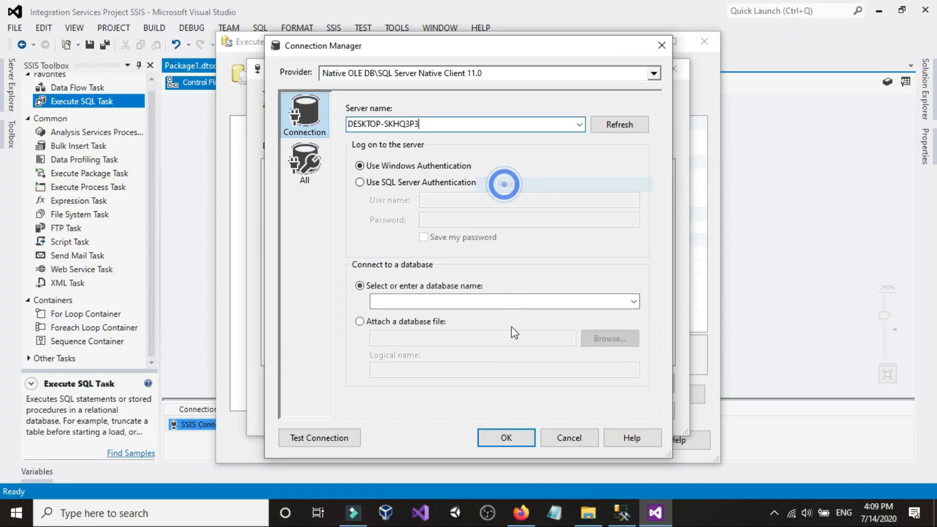
Step: Choose the SSISTest database, test the connection, and accept it as the Execute SQL Task's connection
click(633, 302)
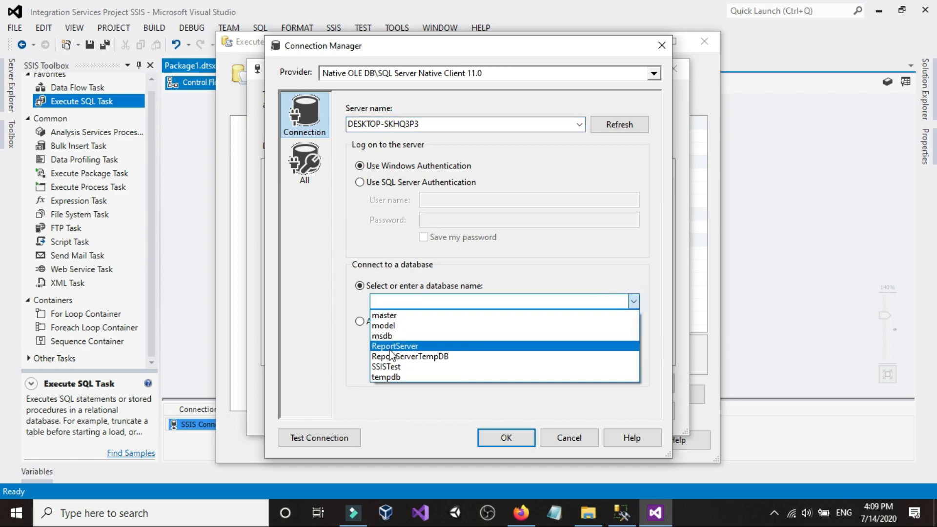
click(399, 371)
click(335, 437)
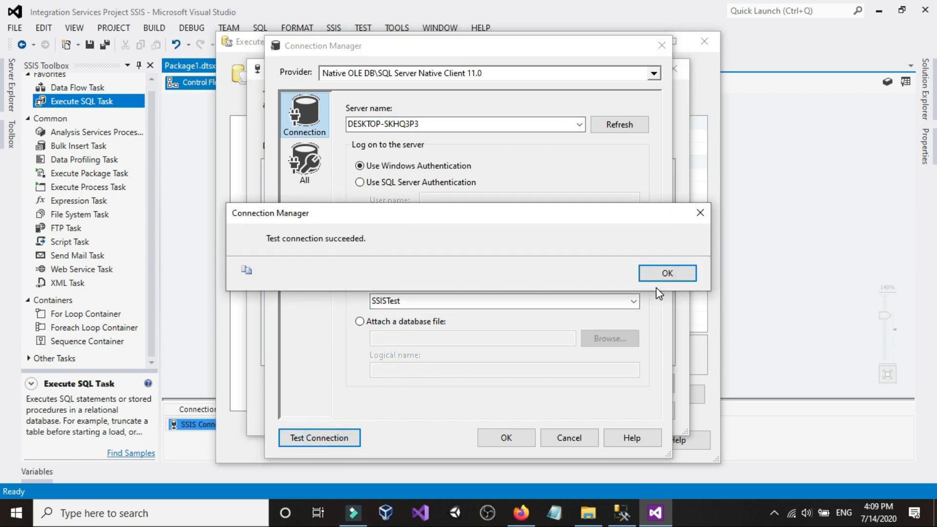
click(662, 277)
click(505, 438)
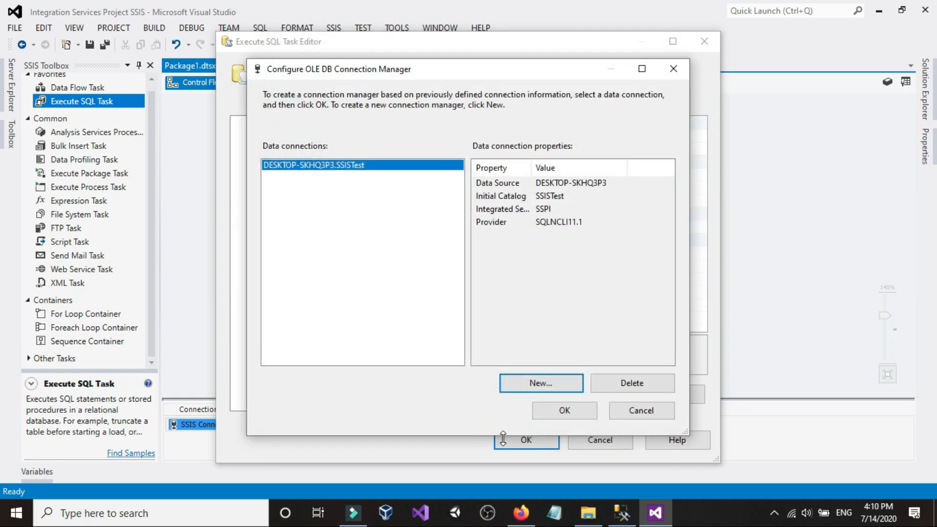
click(562, 411)
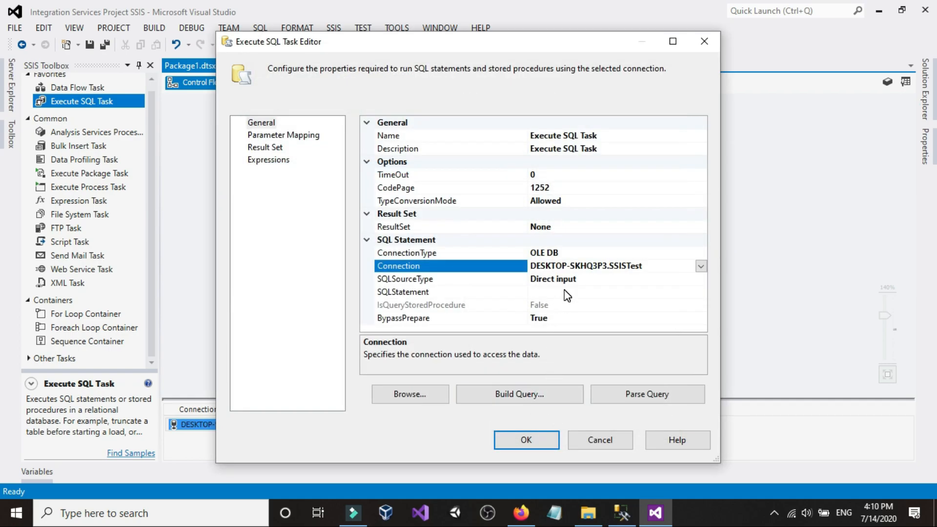
Step: Keep the task's SQLSourceType as Direct input and select the SQLStatement property
click(602, 282)
click(701, 279)
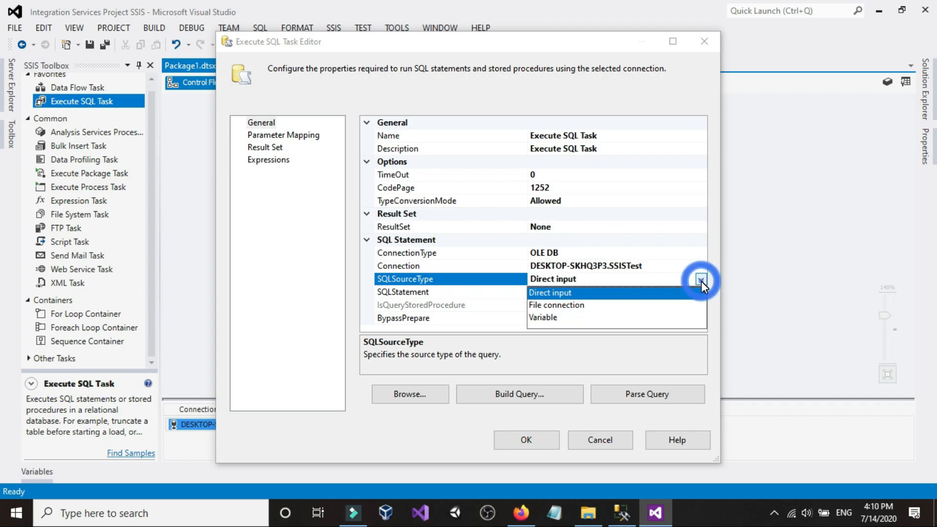
click(586, 291)
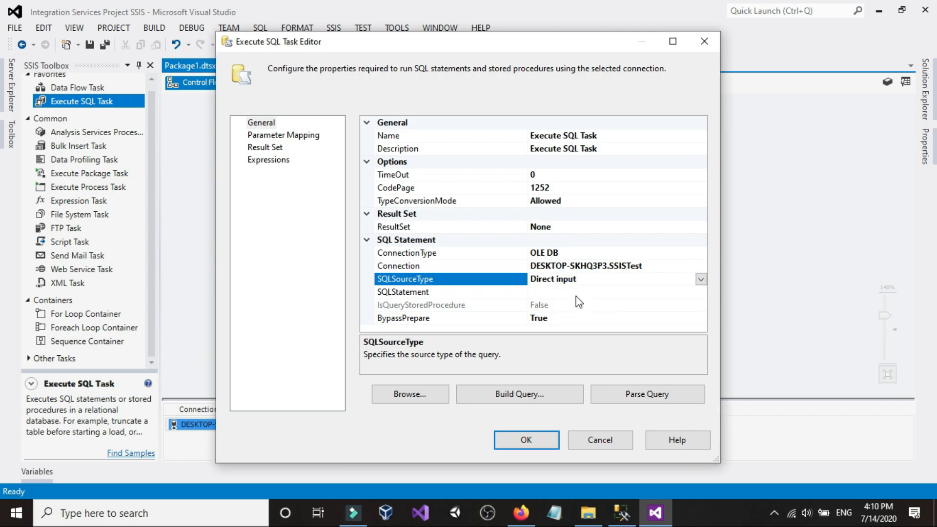
click(577, 293)
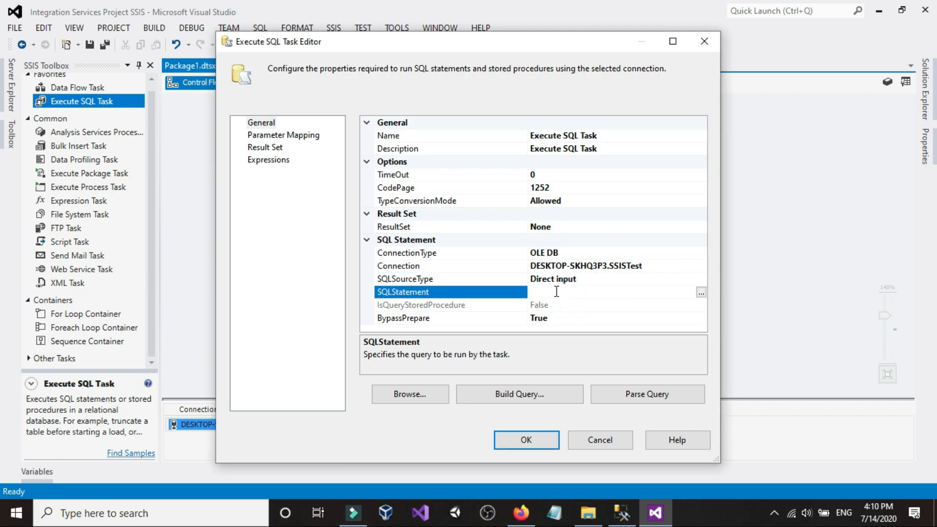
Step: Add a property expression entry for SqlStatementSource to the Execute SQL Task, using the maximized Property Expressions Editor
click(258, 161)
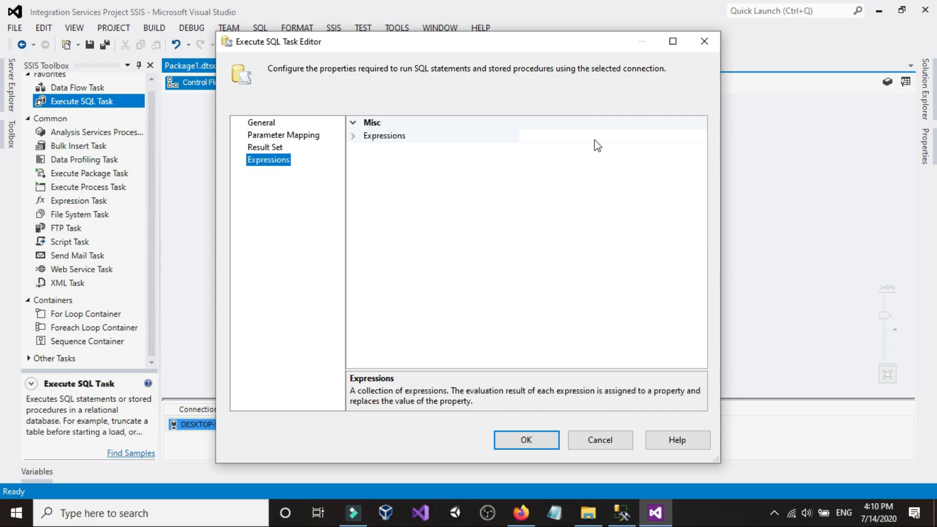
click(635, 137)
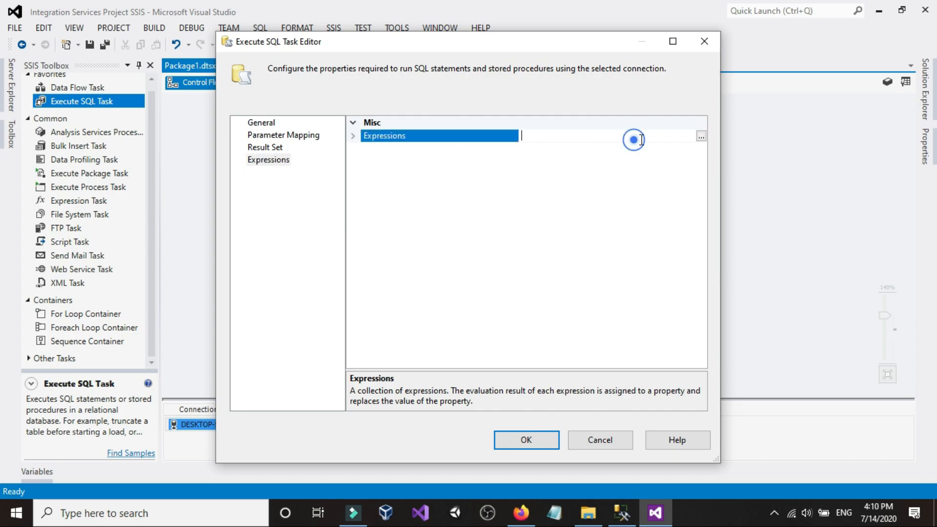
click(701, 137)
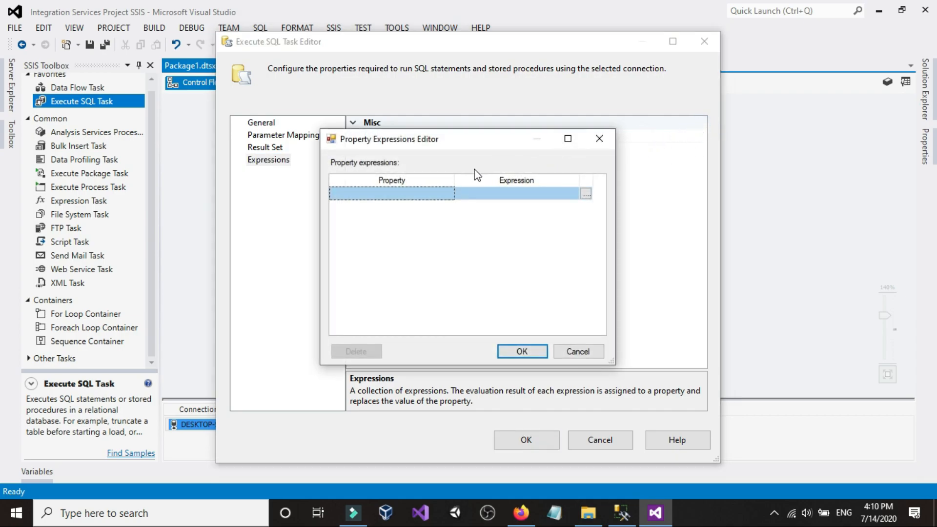
click(566, 140)
click(128, 59)
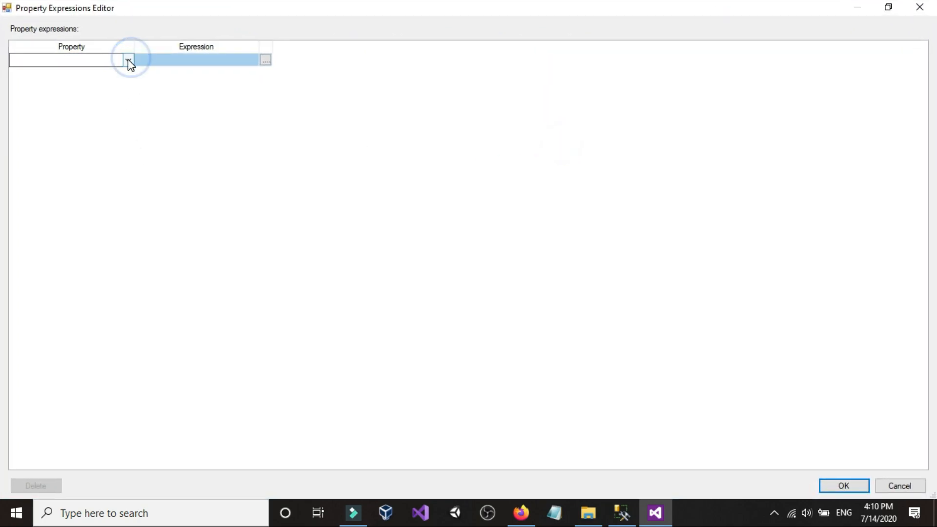
click(128, 59)
scroll(119, 147, down, 2)
scroll(119, 146, down, 3)
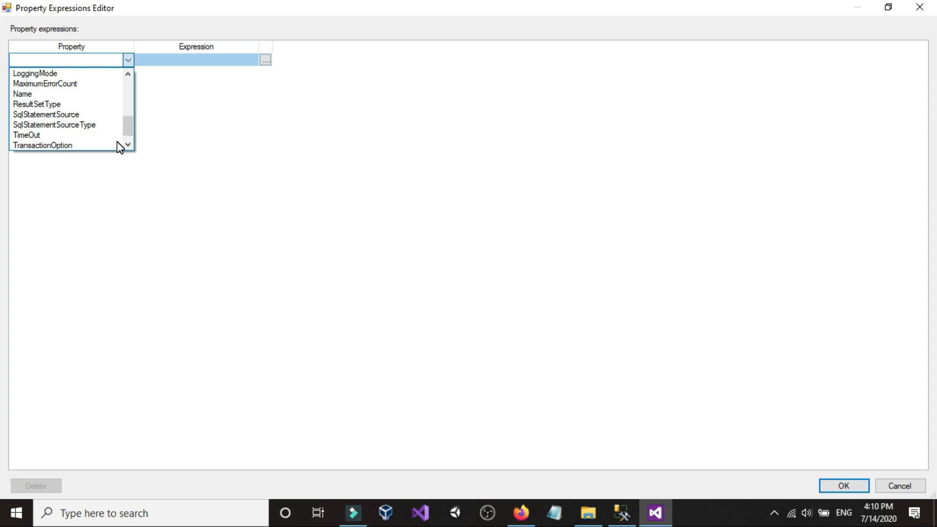
click(44, 114)
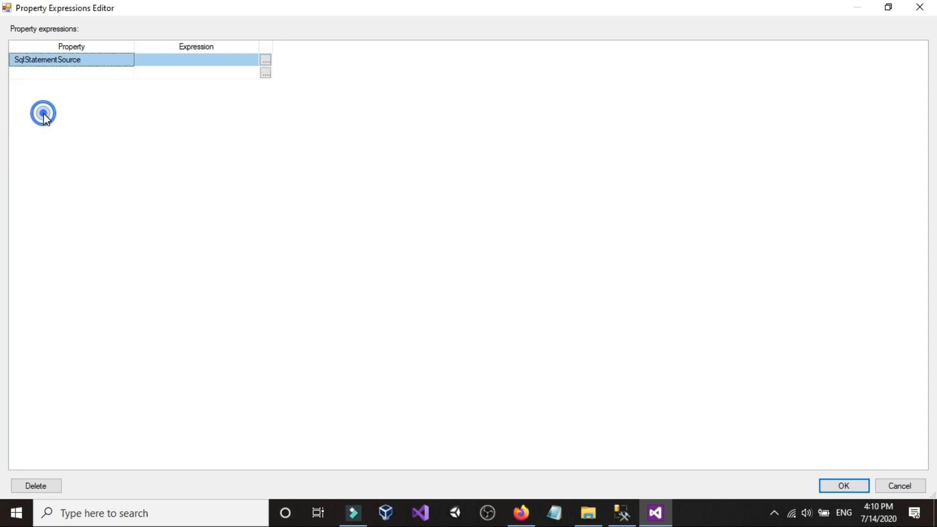
Step: Open the maximized Expression Builder for SqlStatementSource and paste the clipboard contents into the expression
click(265, 64)
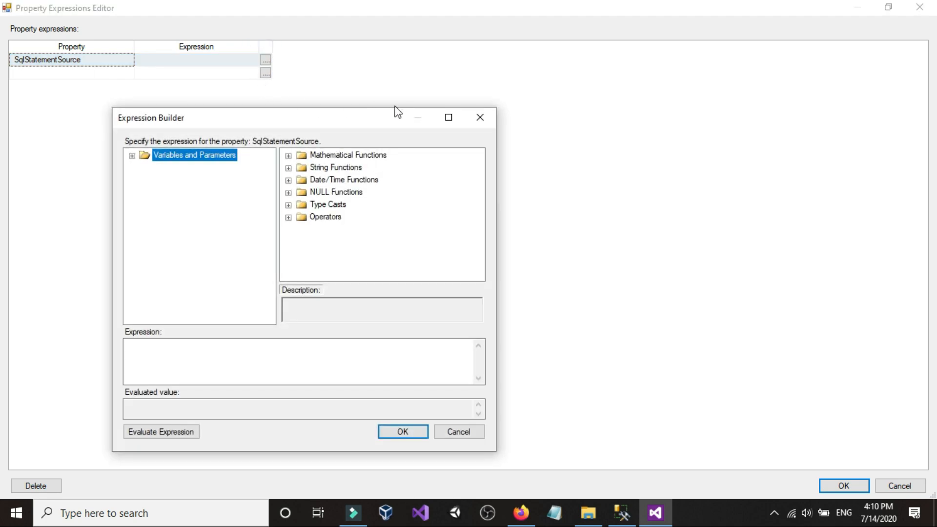
click(448, 117)
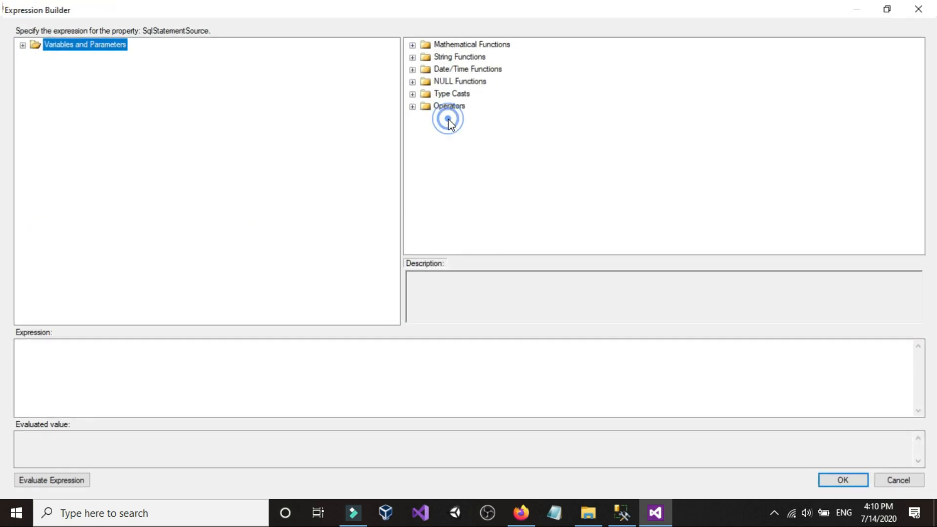
click(137, 384)
right_click(136, 384)
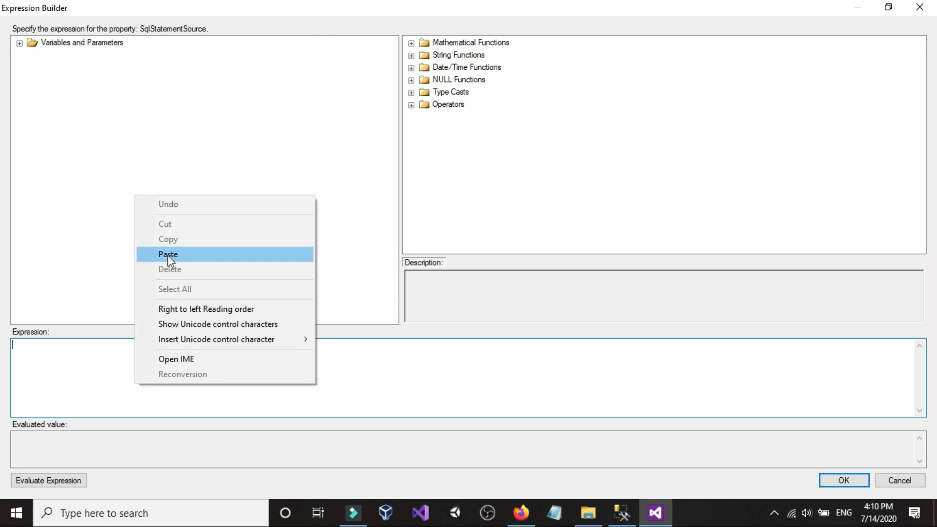
click(172, 250)
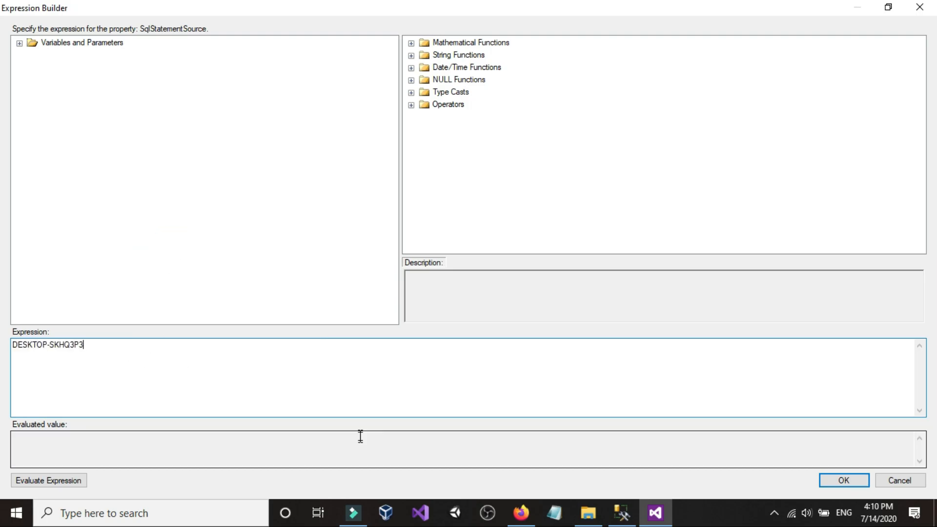
click(622, 512)
click(240, 291)
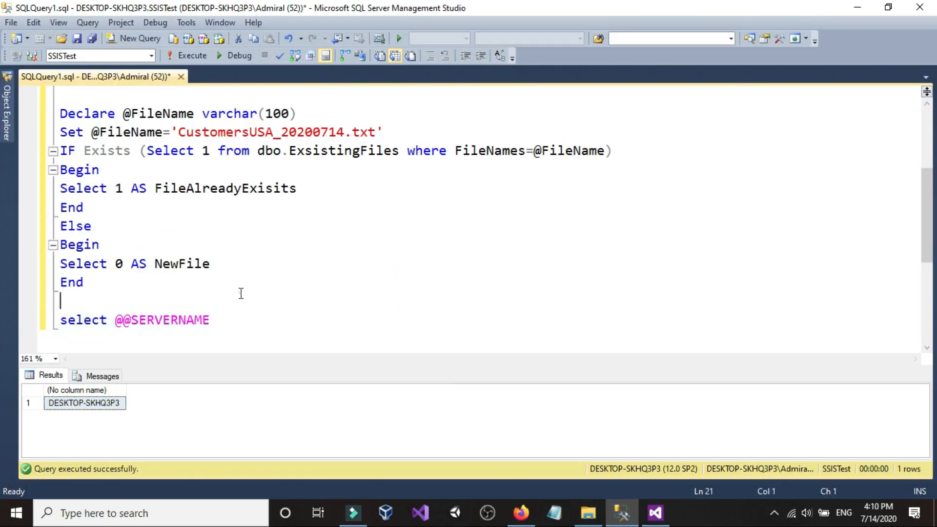
drag(85, 284, 58, 113)
right_click(81, 122)
click(106, 146)
click(655, 512)
triple_click(197, 364)
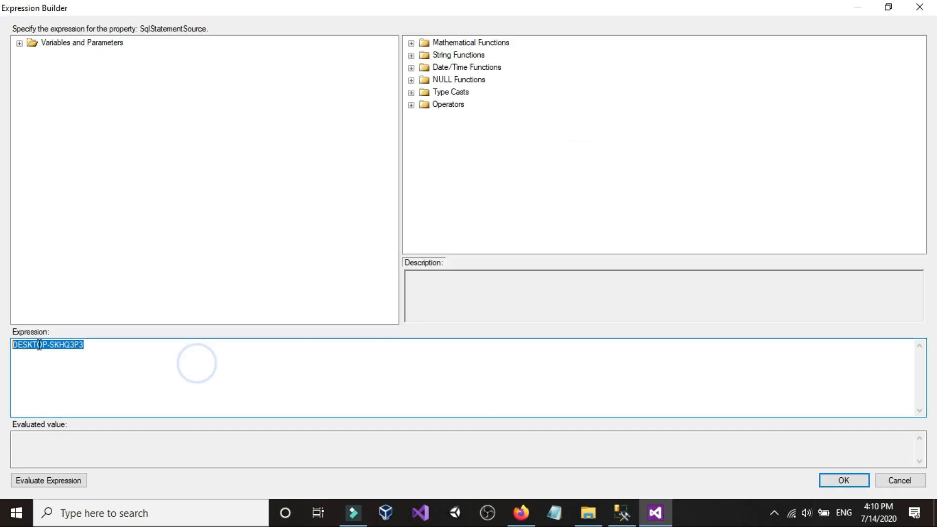
right_click(42, 349)
click(87, 212)
scroll(111, 391, up, 1)
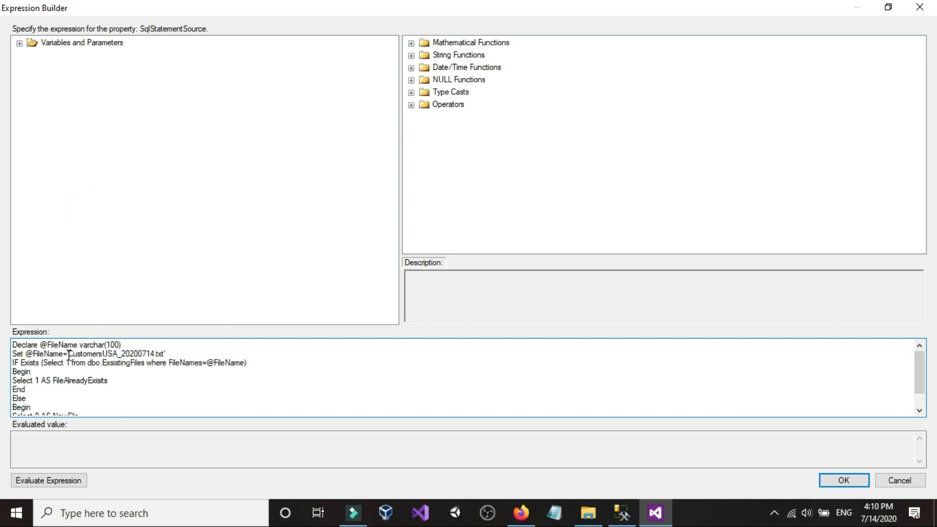
Step: Check the CustomersUSA files, the expression's hard-coded file name and the available variables, and cancel the expression
click(588, 513)
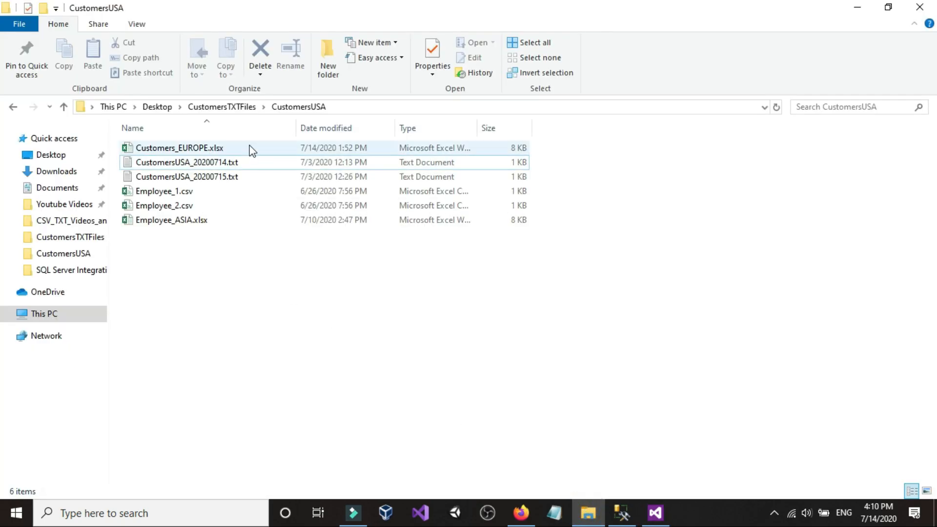
click(655, 512)
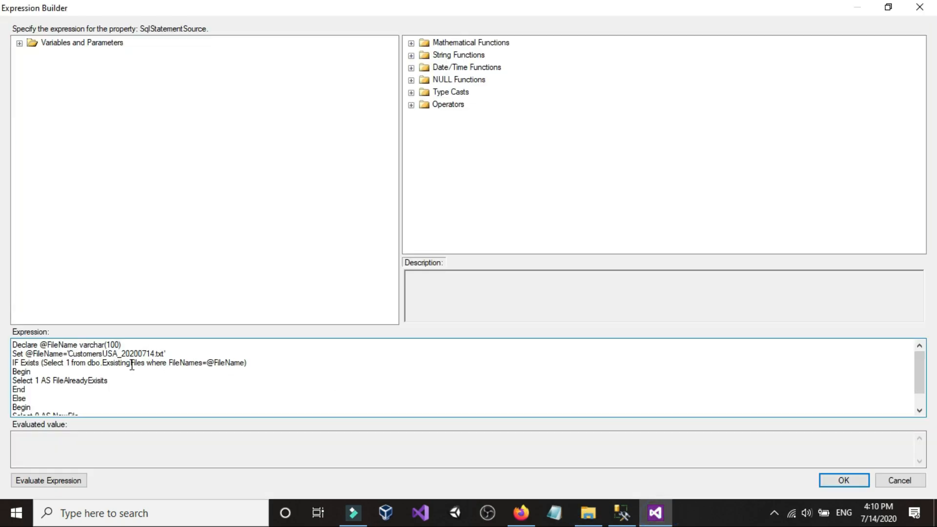
drag(69, 354, 255, 355)
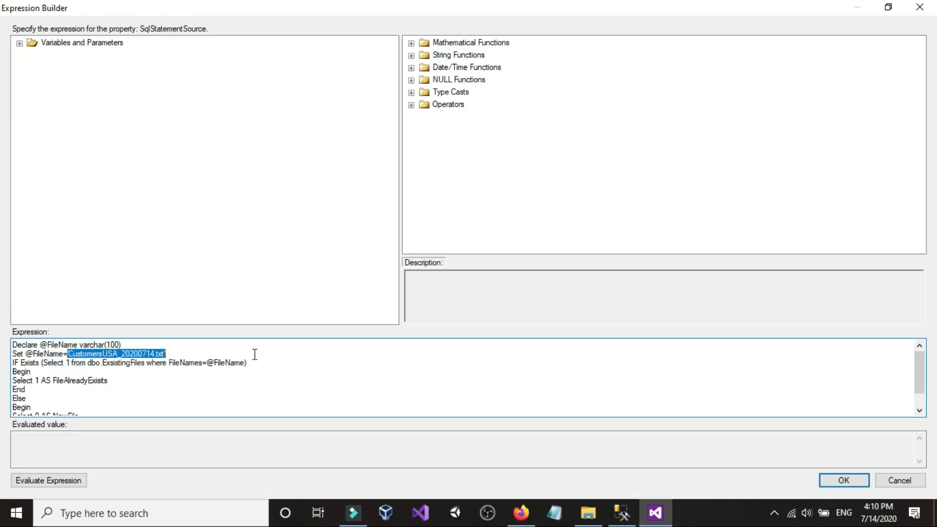
click(254, 354)
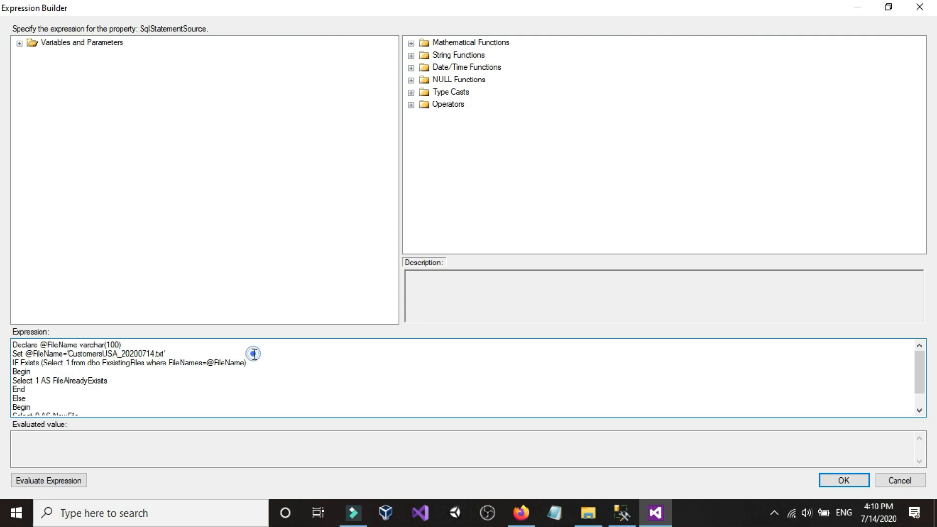
click(20, 42)
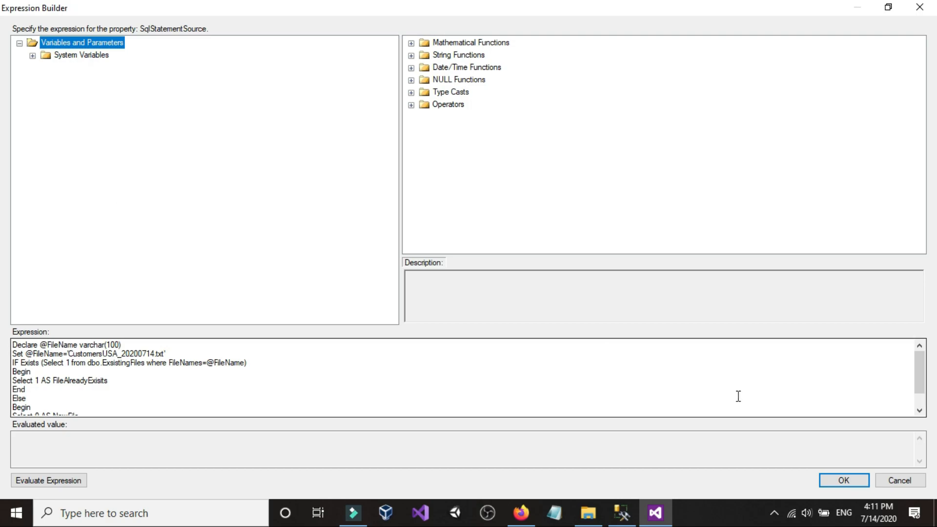
click(886, 482)
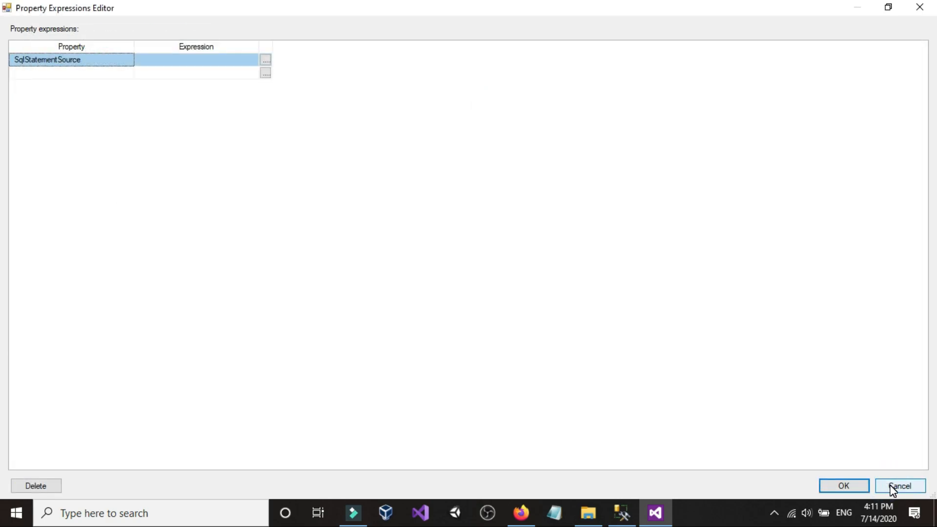
Step: Discard the Execute SQL Task's property expression and editor changes, and check the files in the CustomersUSA folder
click(893, 488)
click(600, 444)
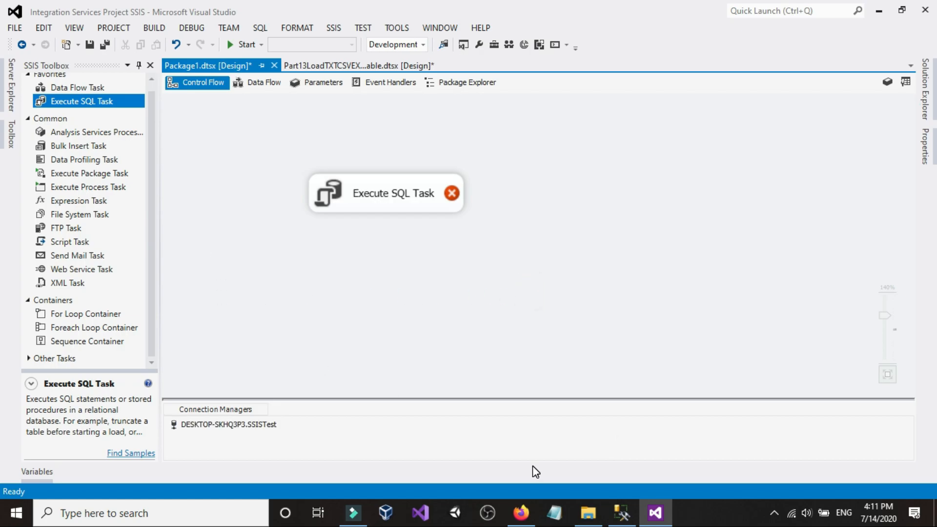
click(588, 513)
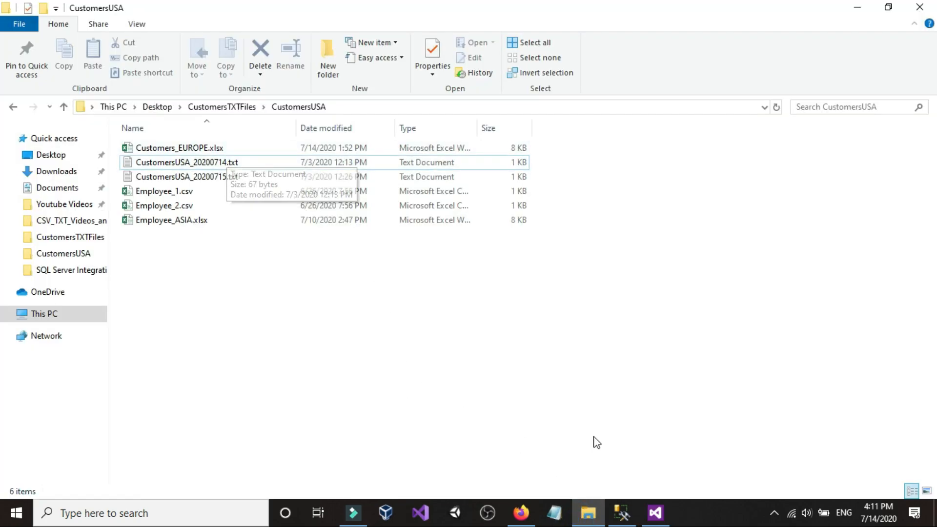
click(588, 512)
Step: Add a Foreach Loop Container to the control flow, below the Execute SQL Task
click(94, 328)
drag(95, 328, 343, 303)
drag(395, 286, 299, 244)
click(296, 227)
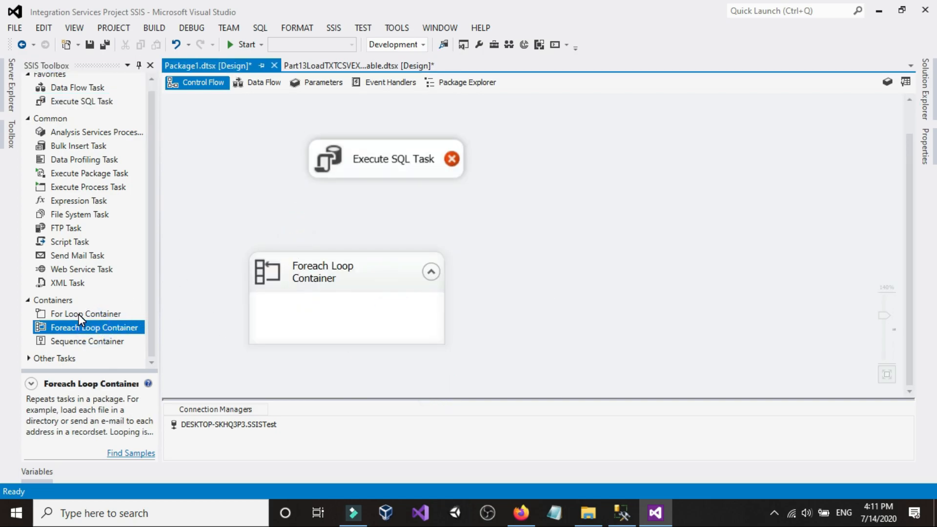
click(332, 280)
click(272, 239)
double_click(358, 272)
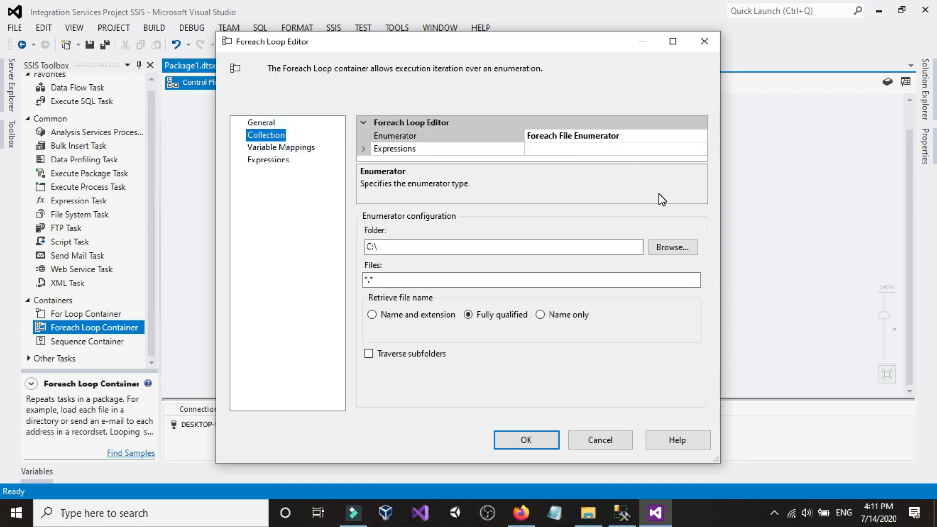
click(669, 148)
click(701, 149)
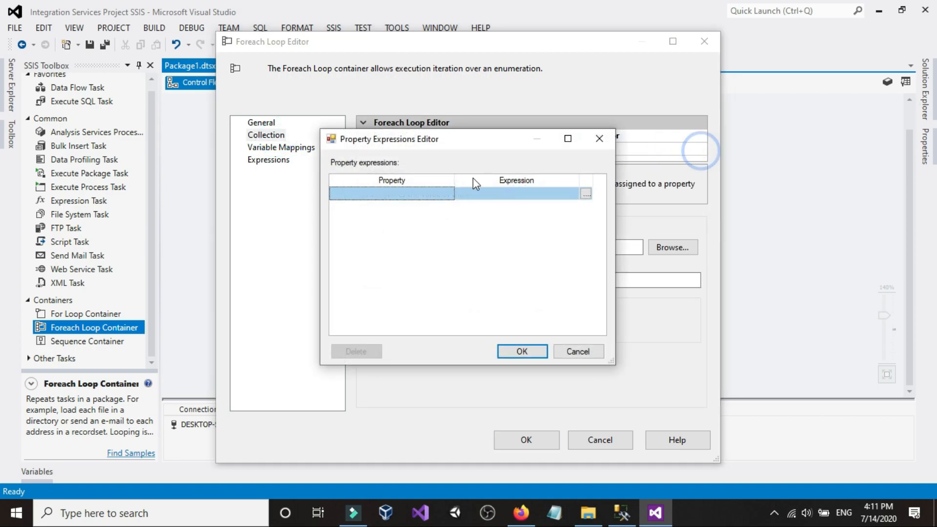
click(439, 199)
click(445, 193)
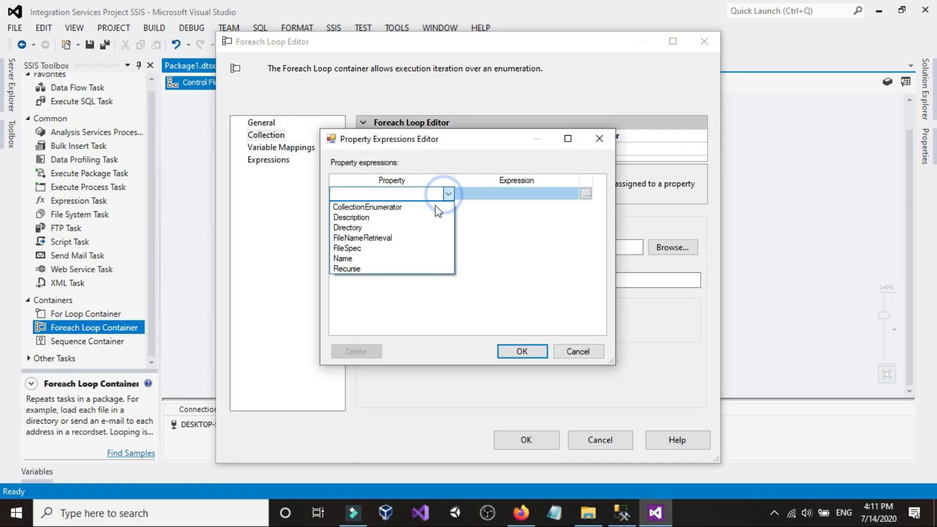
click(571, 351)
click(571, 352)
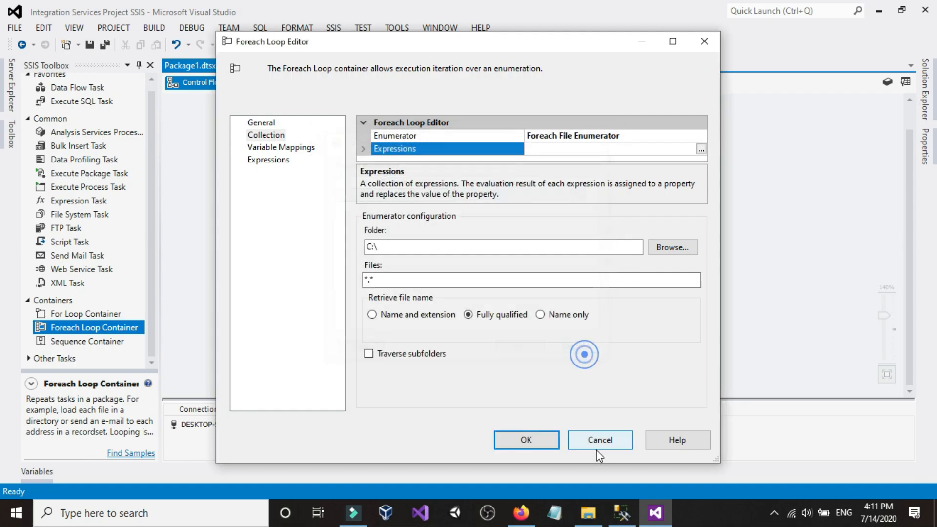
click(596, 450)
Step: Create a package variable named FilePath with the String data type
right_click(564, 217)
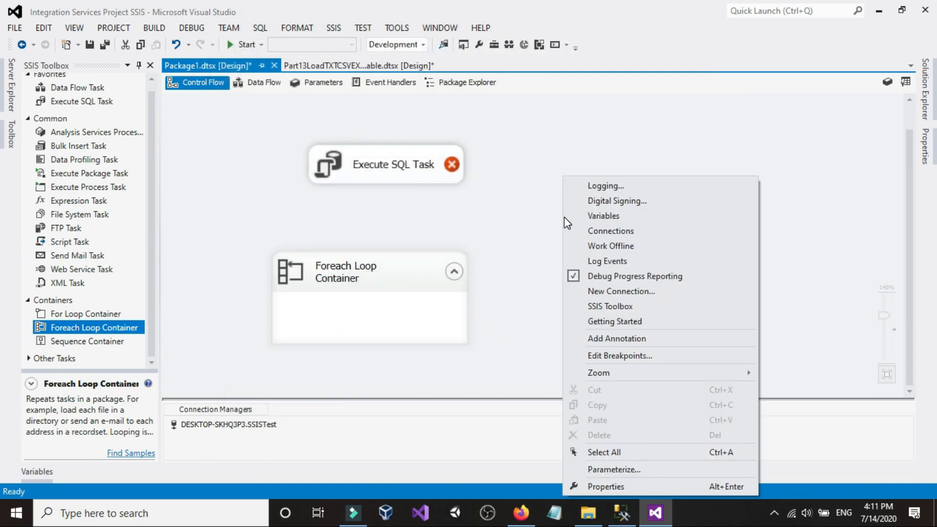
click(589, 213)
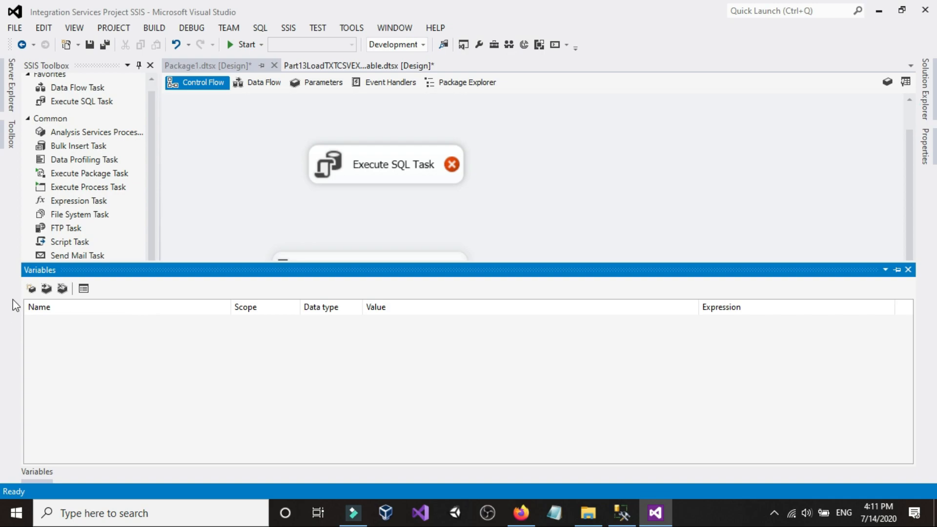
click(31, 288)
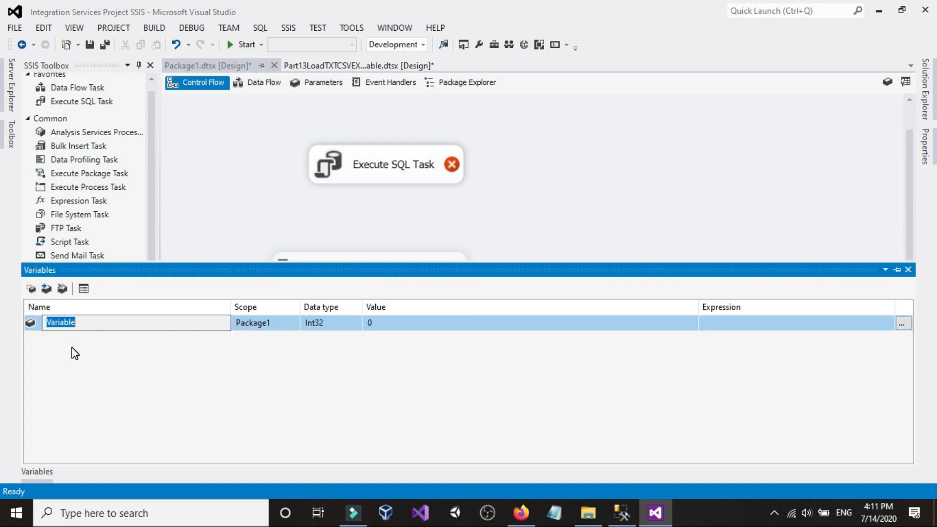
text(FilePath)
click(350, 325)
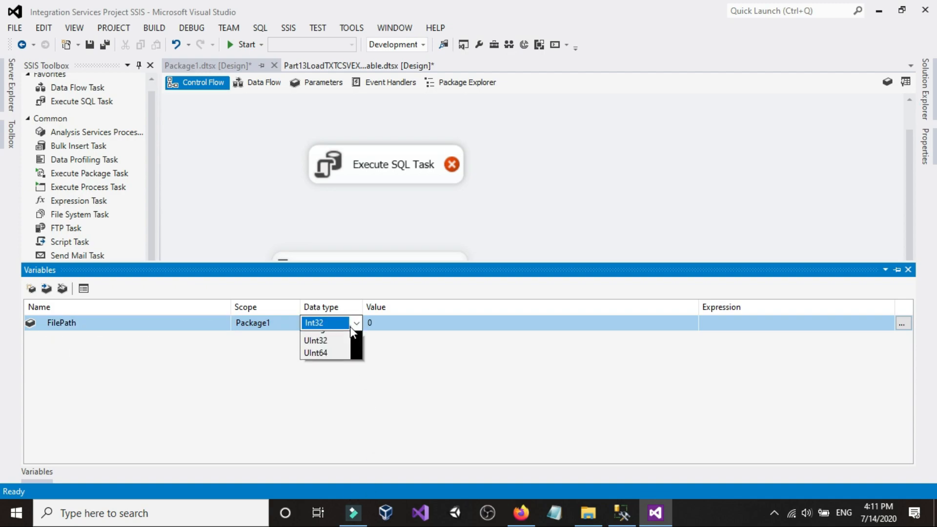
click(320, 399)
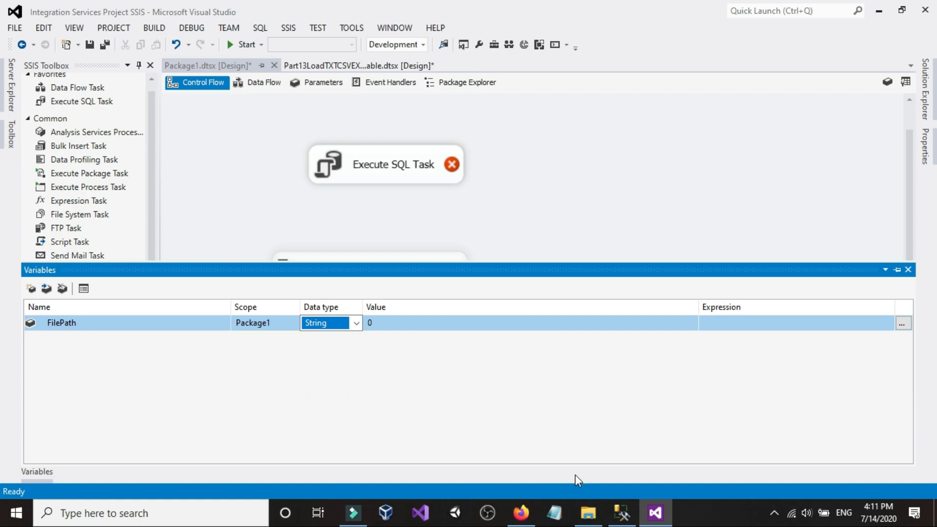
Step: Set the FilePath variable's value to the CustomersUSA folder path copied from File Explorer
click(588, 513)
click(402, 105)
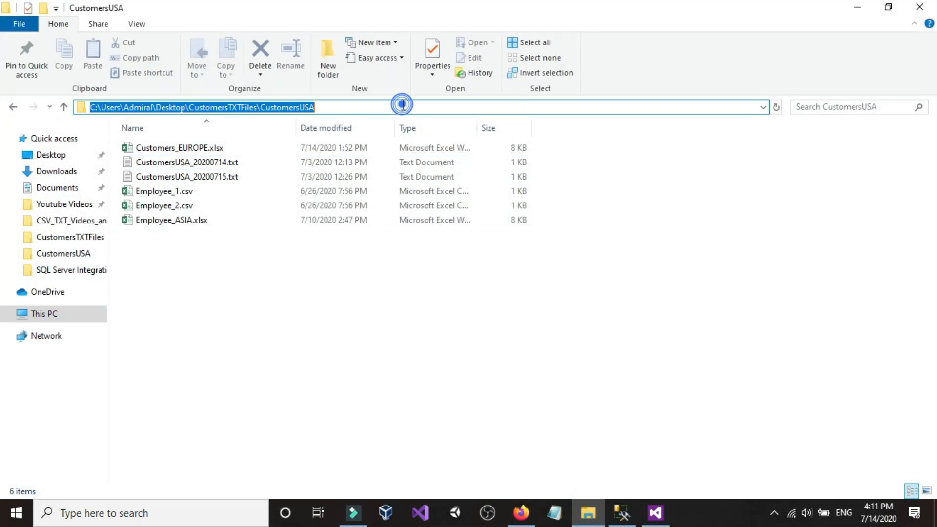
right_click(402, 108)
click(432, 147)
click(654, 513)
click(387, 322)
key(BackSpace)
right_click(389, 322)
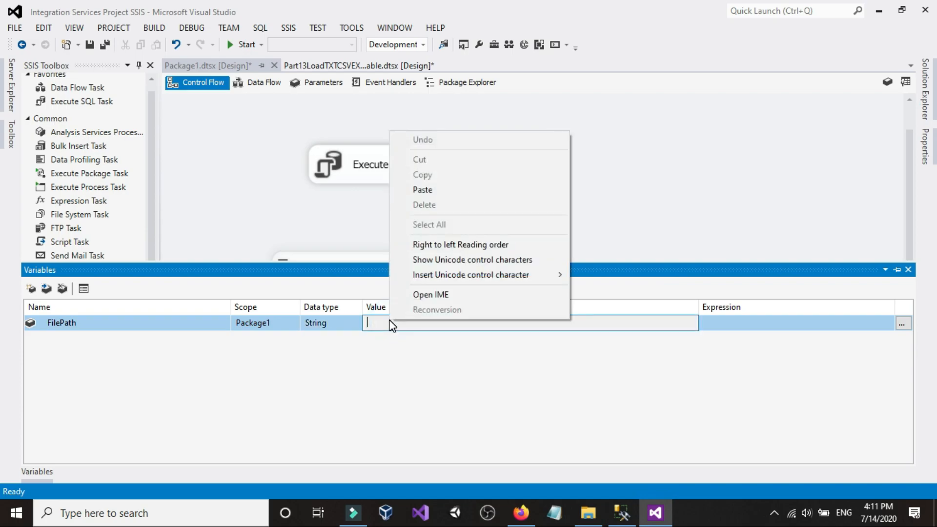
click(455, 189)
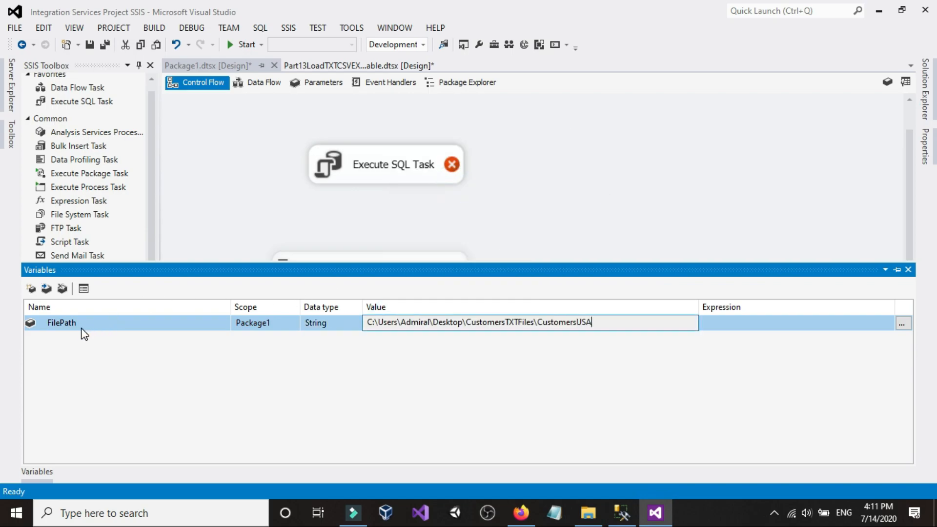
click(569, 196)
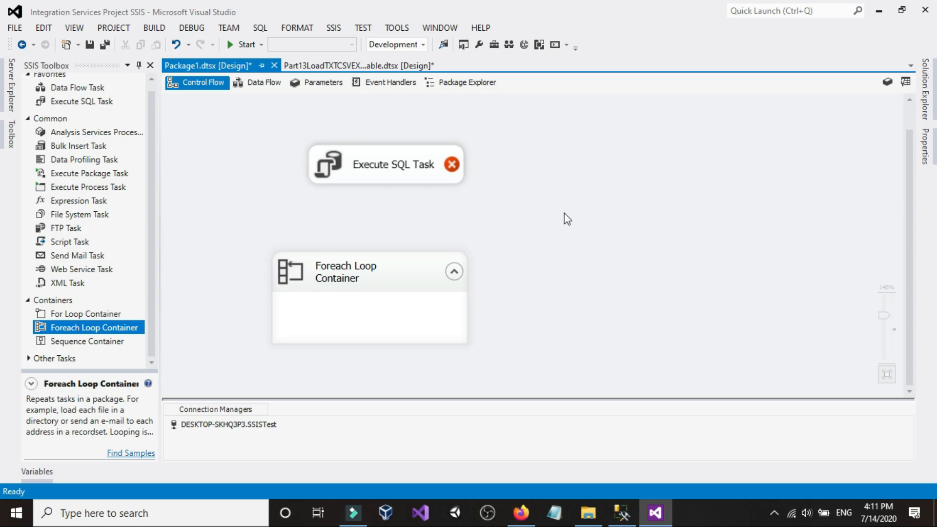
Step: Add a property expression entry for Directory to the Foreach File Enumerator of the Foreach Loop Container
click(363, 172)
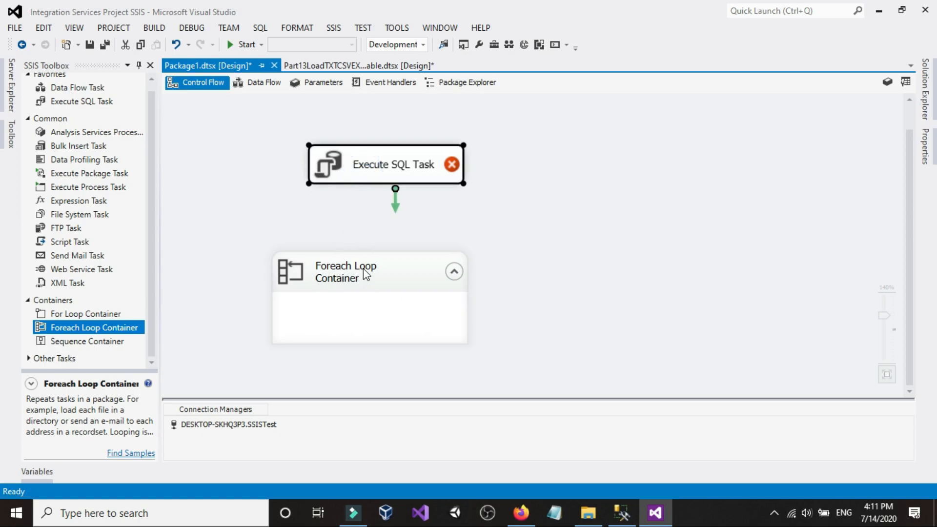
click(532, 230)
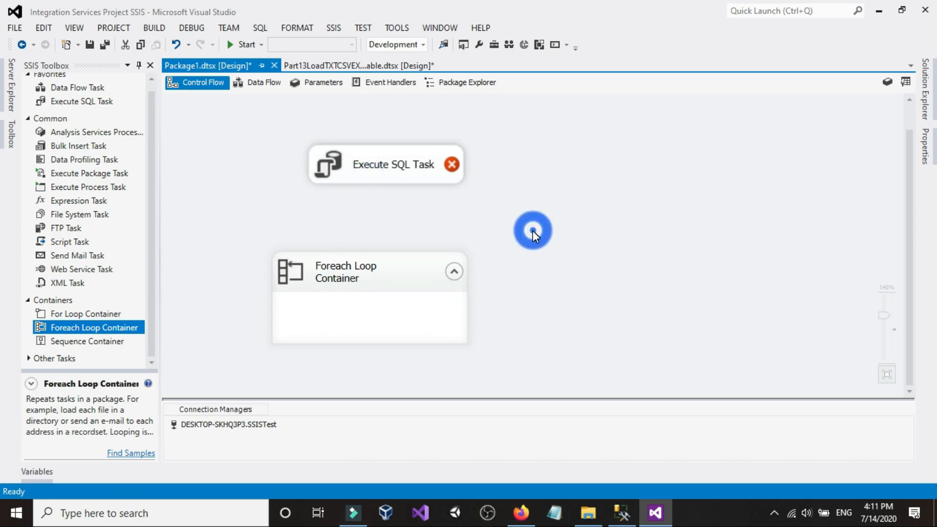
double_click(411, 265)
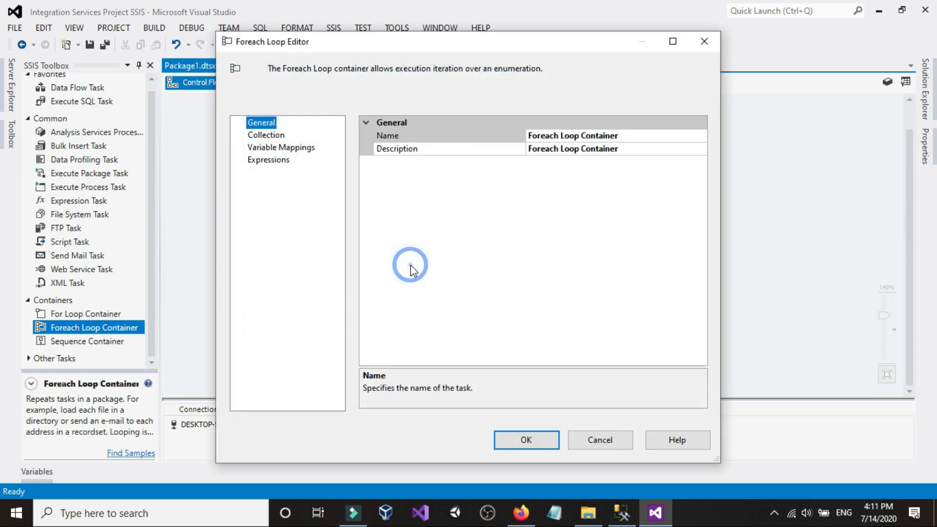
click(276, 135)
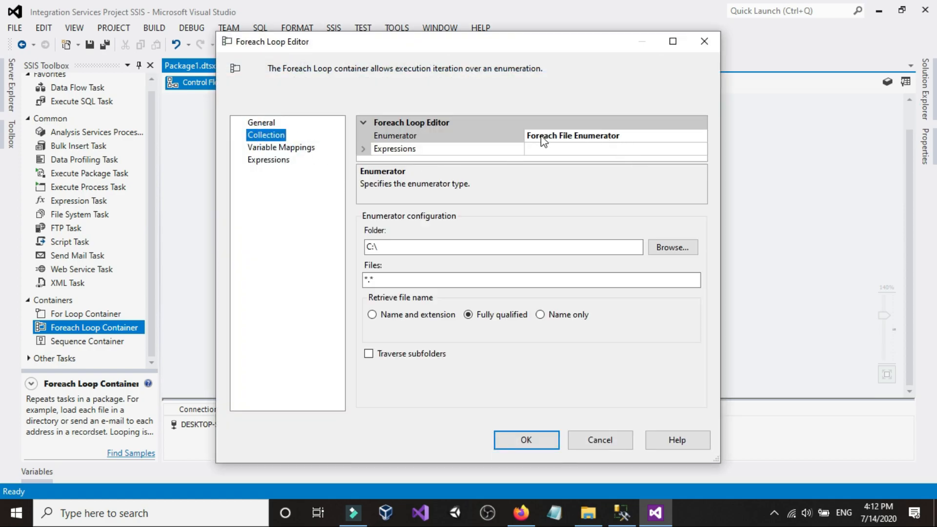
click(634, 149)
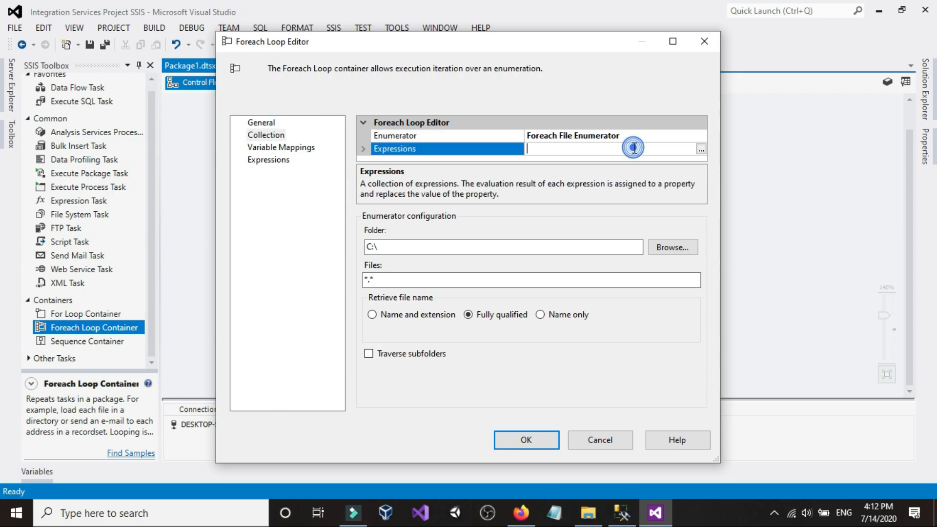
click(701, 150)
click(416, 190)
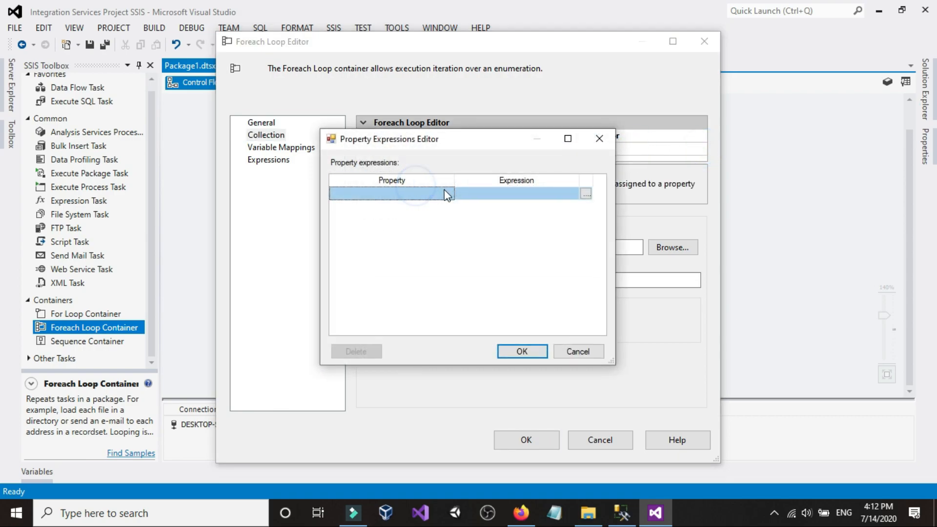
click(448, 194)
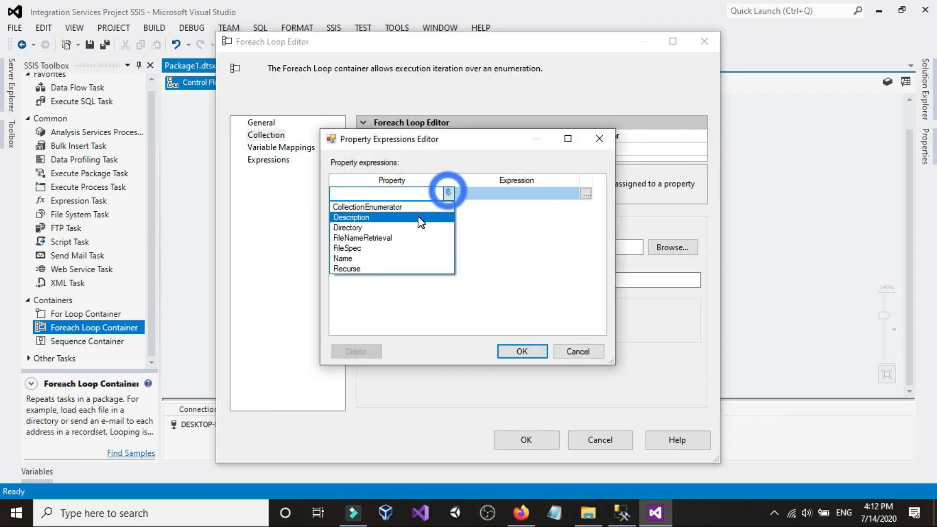
click(382, 226)
Step: Set the Directory expression to @[User::FilePath], evaluate it and accept the property expression
click(586, 193)
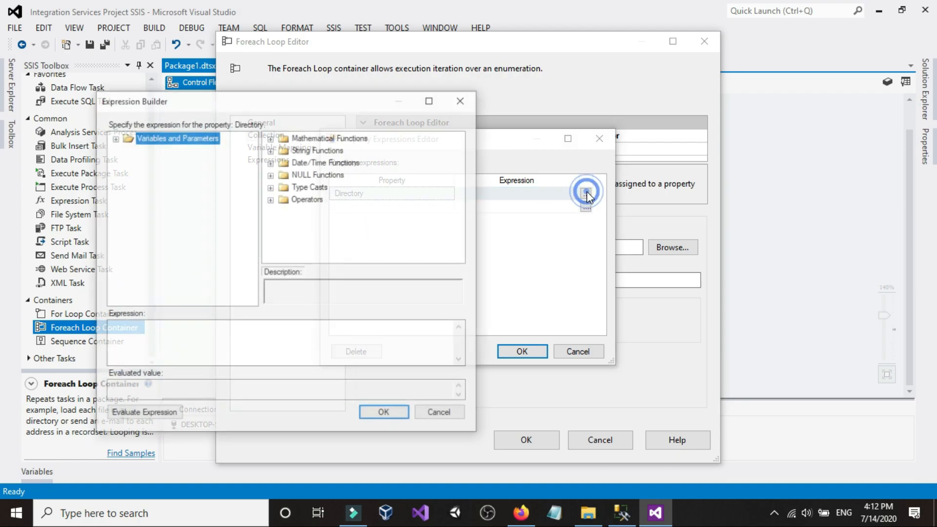
double_click(212, 137)
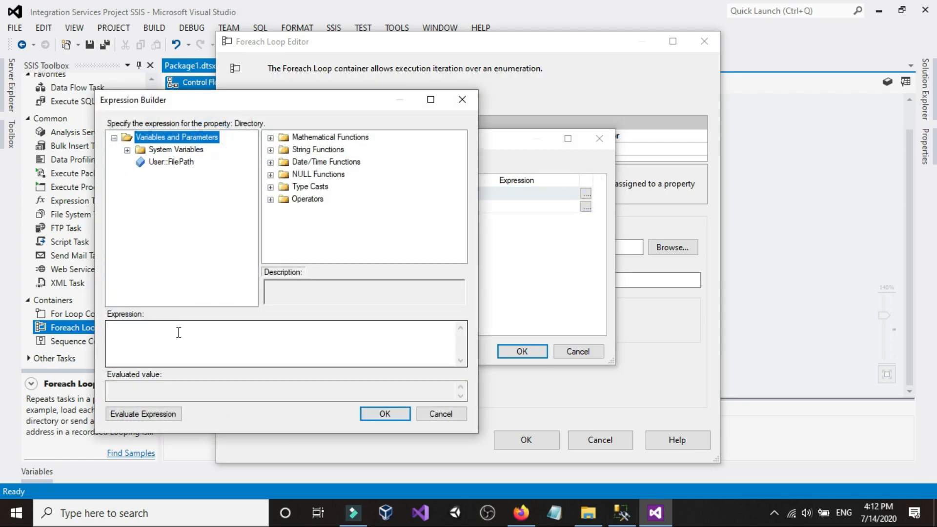
drag(182, 165, 181, 362)
click(174, 413)
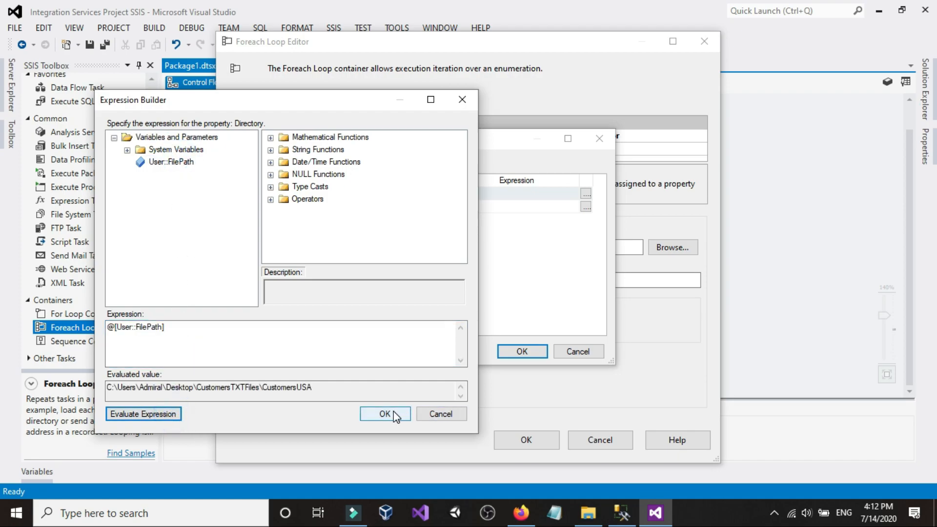
click(387, 413)
click(511, 353)
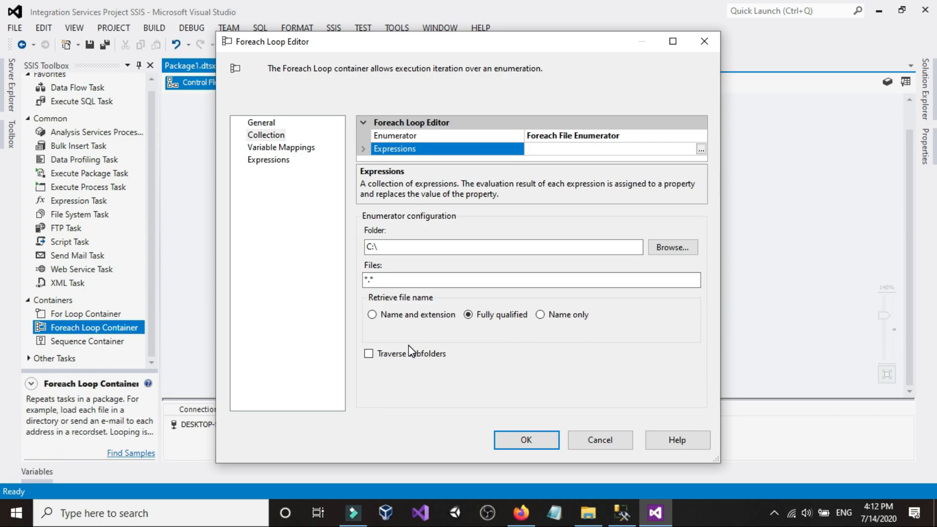
Step: Compare the CustomersUSA folder's file types with the *.* file filter, and save the Foreach Loop Container settings
click(397, 276)
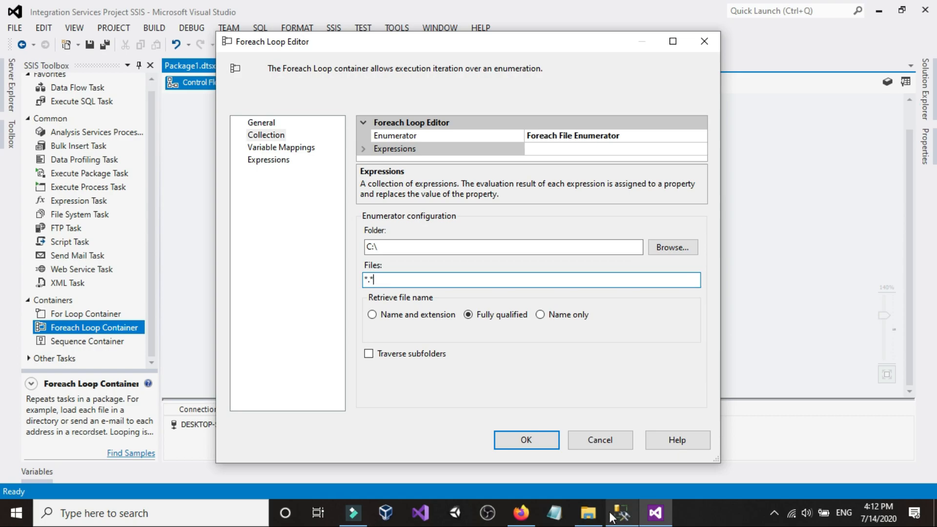
click(588, 514)
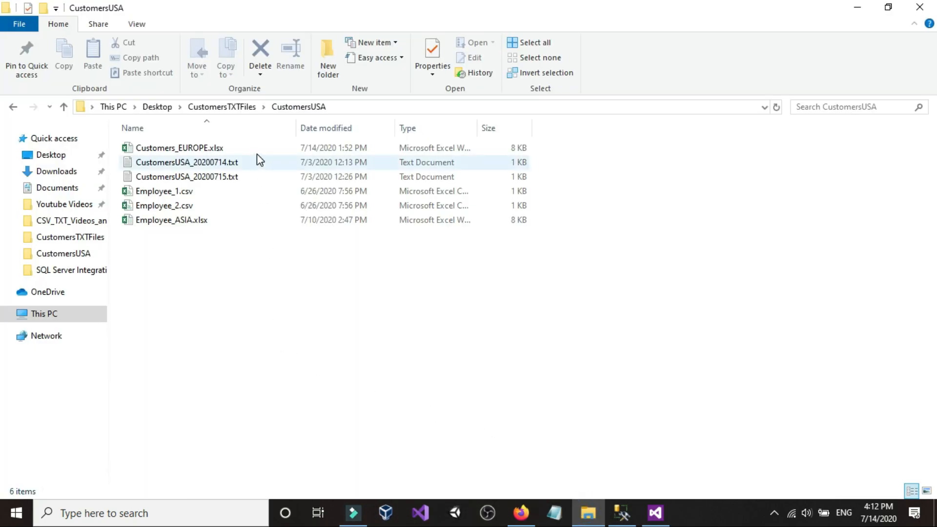
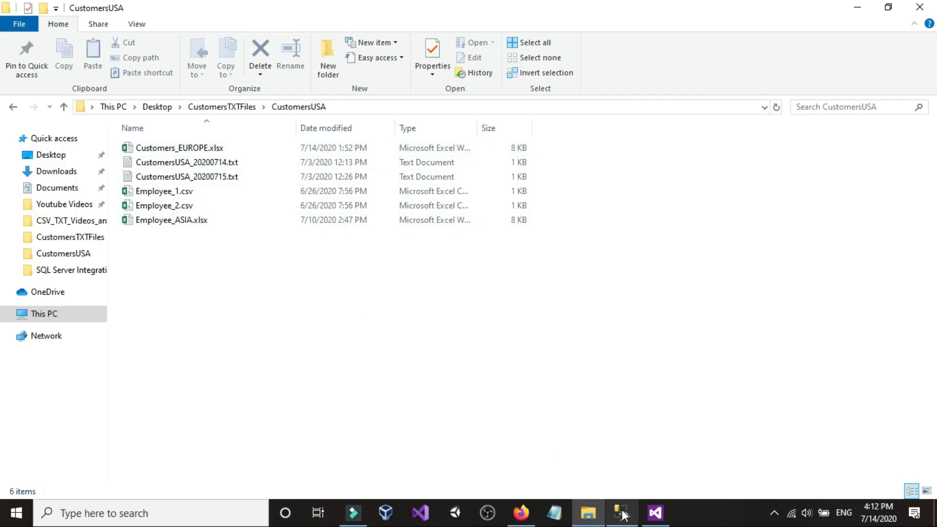
click(626, 425)
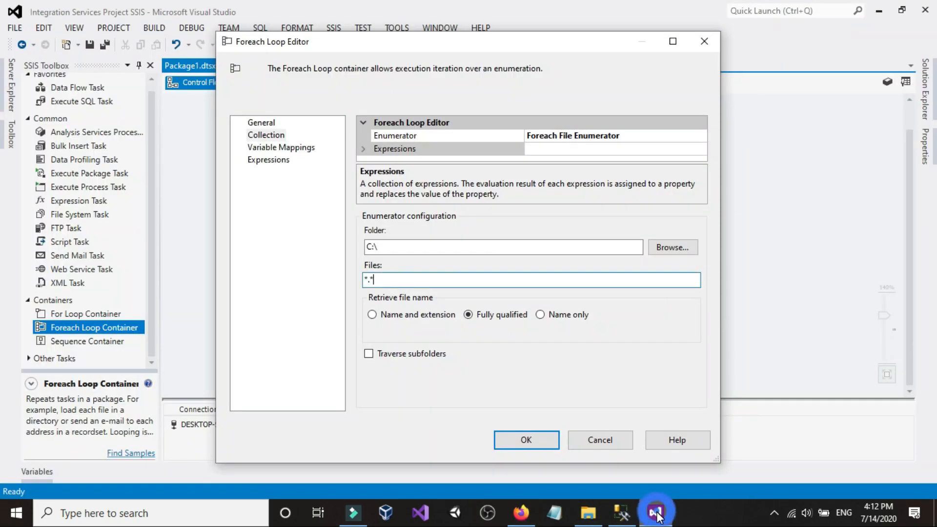
click(549, 439)
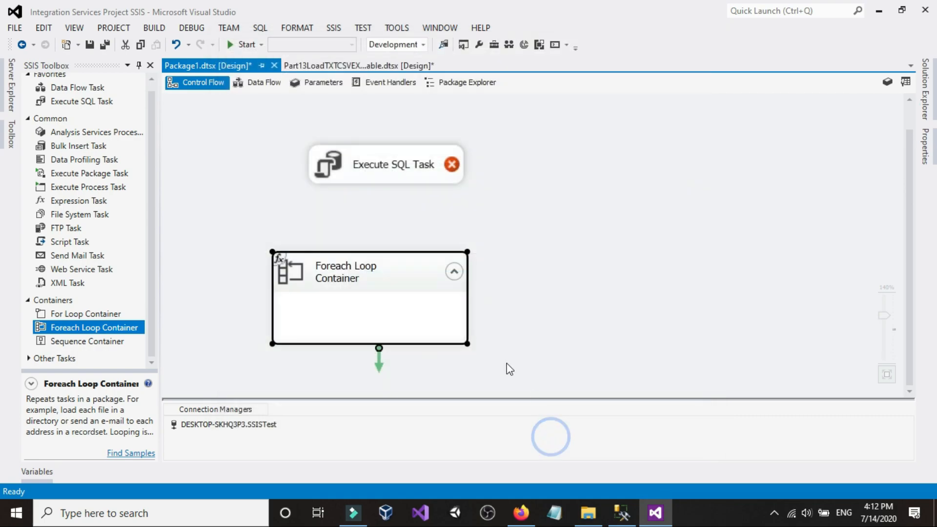
Step: Move the Foreach Loop Container slightly to the left on the control flow canvas
click(525, 299)
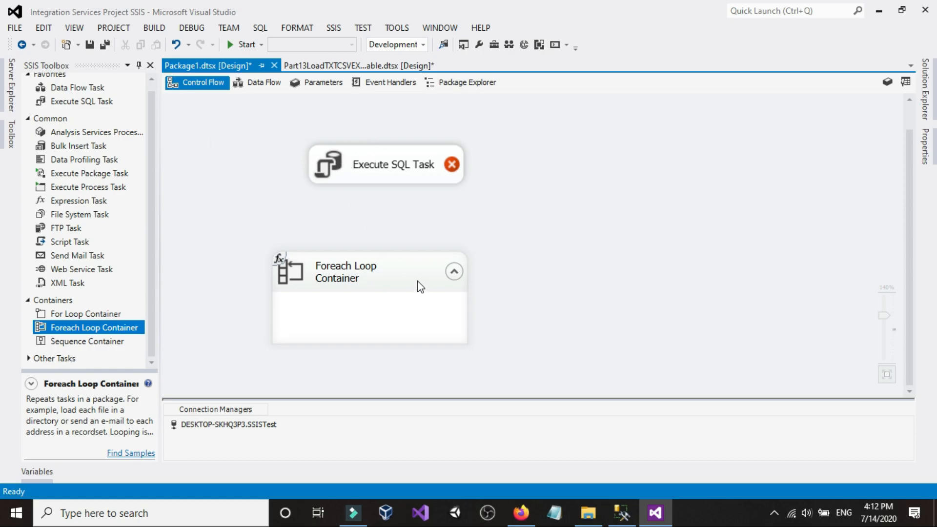
drag(417, 281, 393, 280)
click(525, 232)
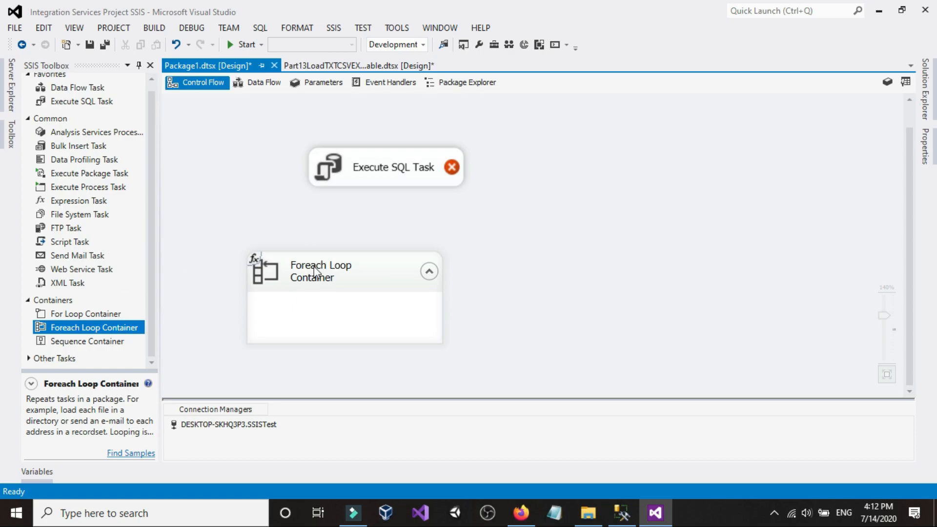
Step: Open the Foreach Loop Container's collection settings and compare the file filter and name retrieval options with the CustomersUSA files in File Explorer
double_click(408, 271)
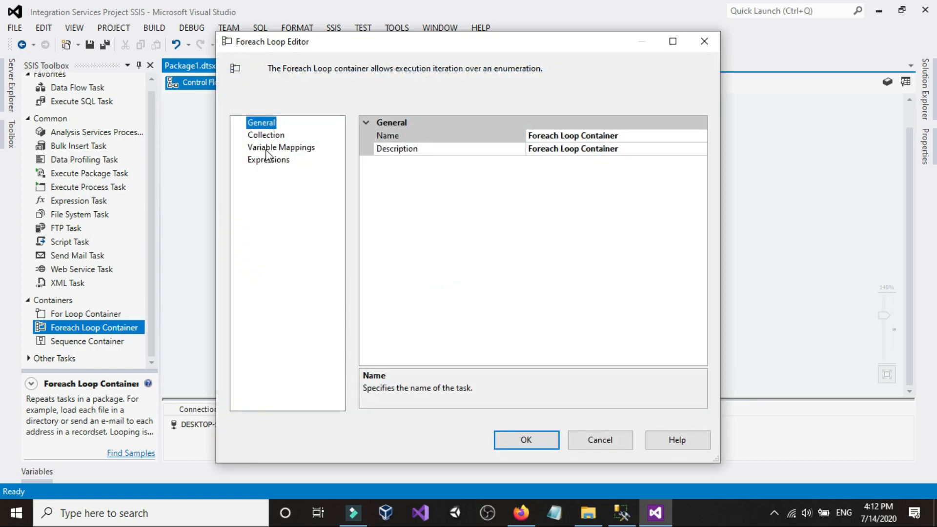
click(266, 148)
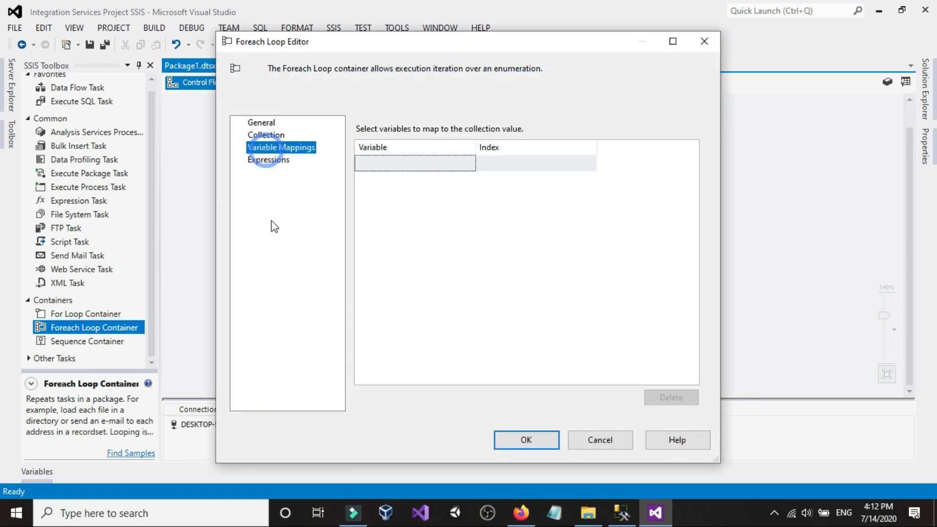
click(269, 136)
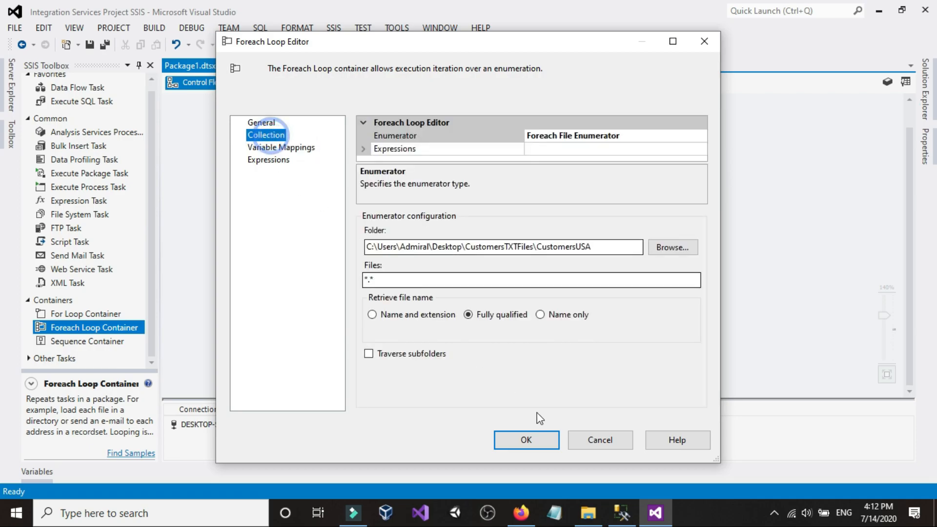
click(399, 277)
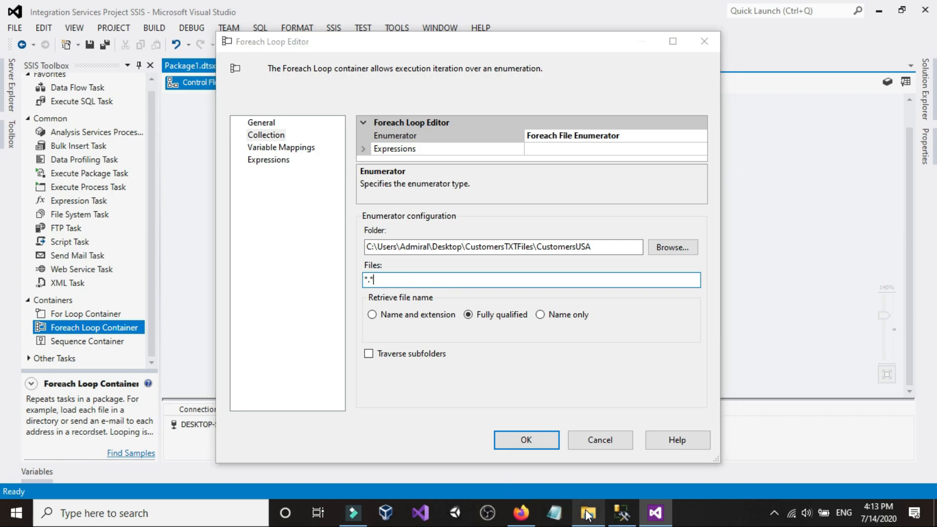
click(588, 512)
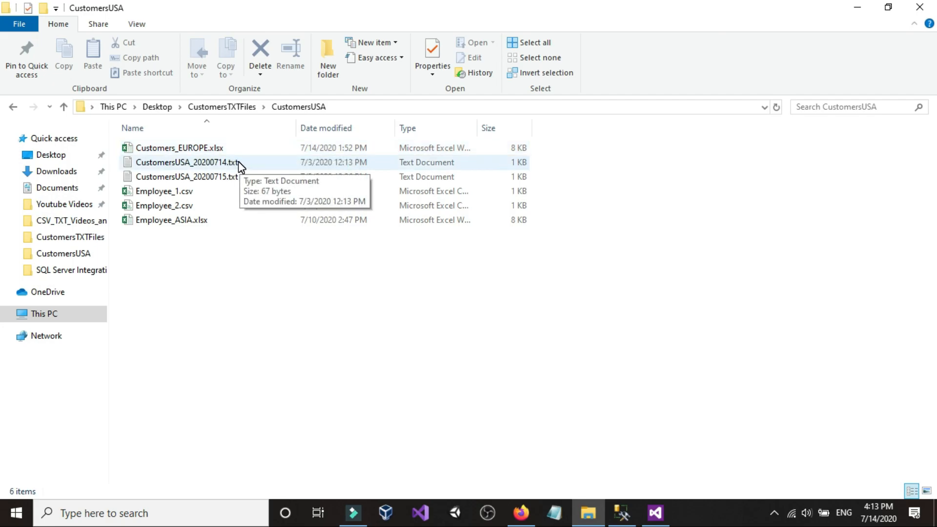
click(657, 519)
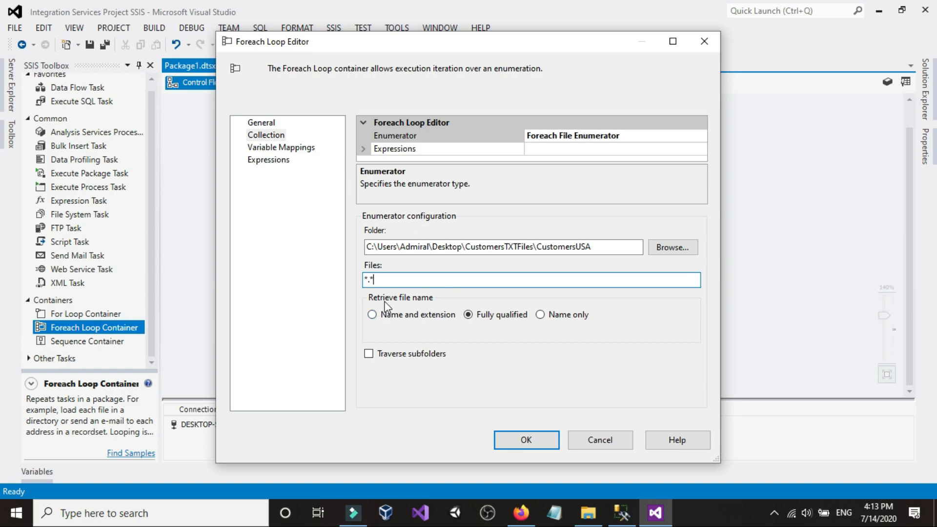
Step: Switch to SQL Server Management Studio and run the select query on dbo.ExsistingFiles to examine its columns
click(622, 513)
click(323, 228)
scroll(322, 234, up, 3)
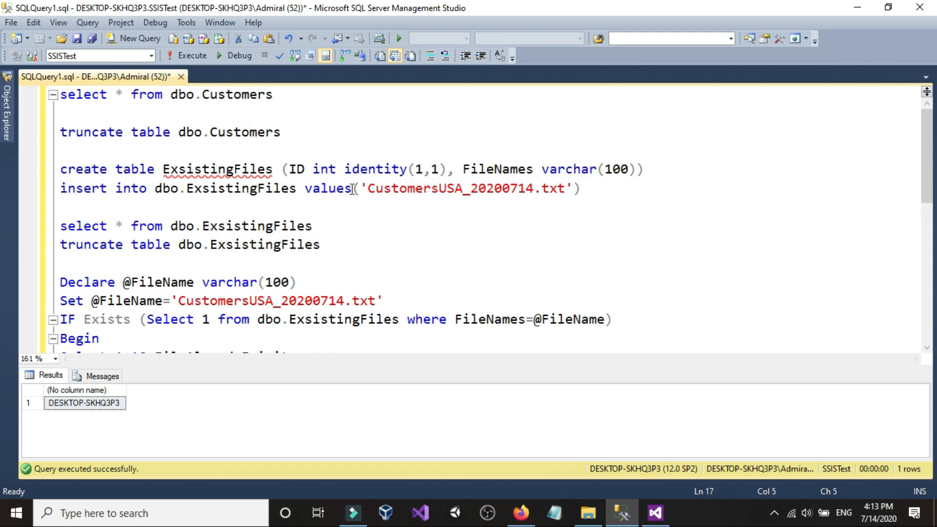
click(337, 226)
key(shift+Home)
click(192, 55)
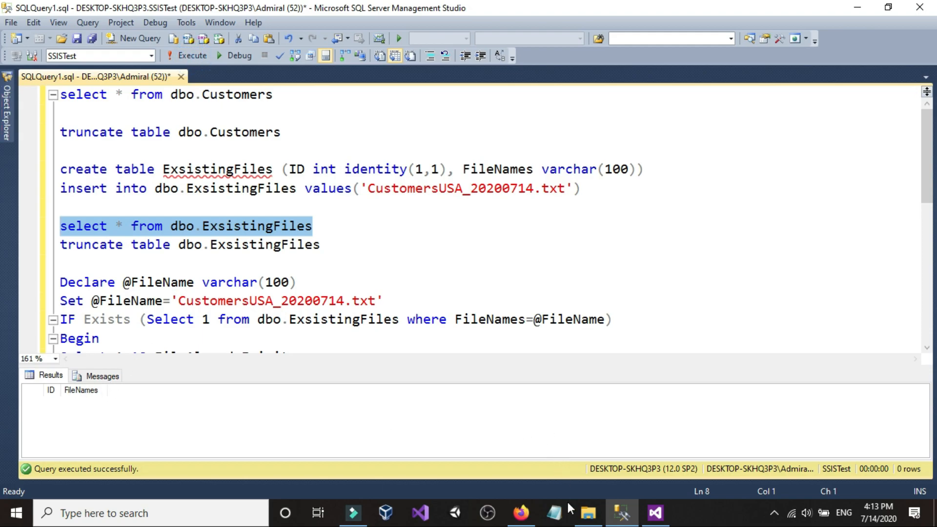
Step: Review the CustomersUSA folder path and file names, and set the loop to retrieve files by Name and extension
click(588, 512)
click(377, 104)
click(377, 104)
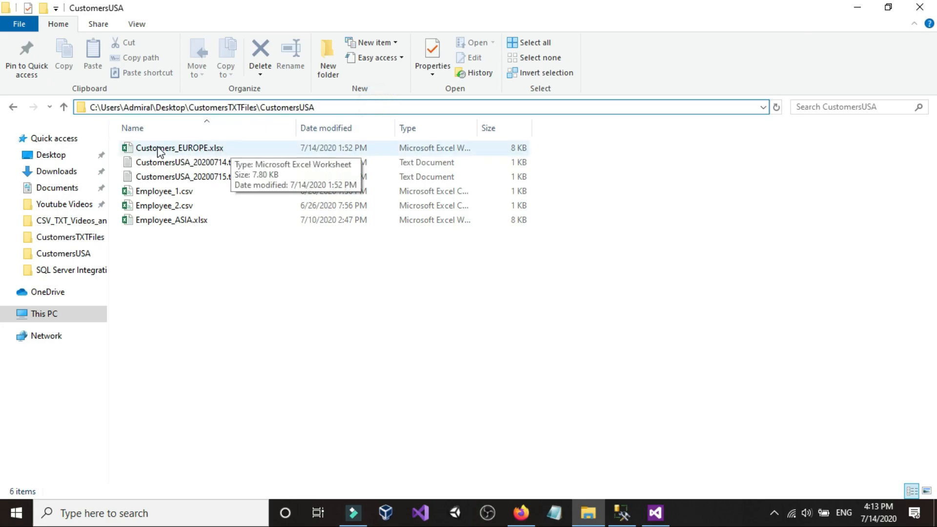
click(655, 512)
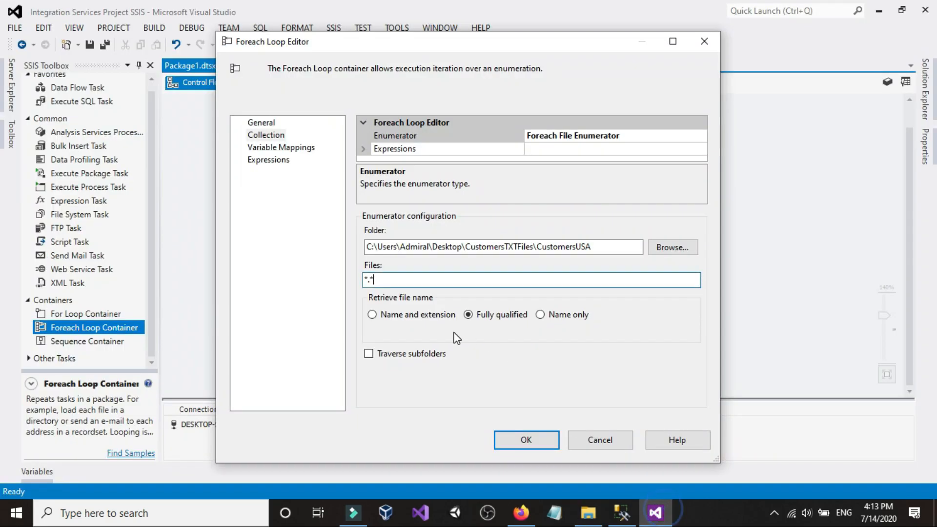
click(399, 315)
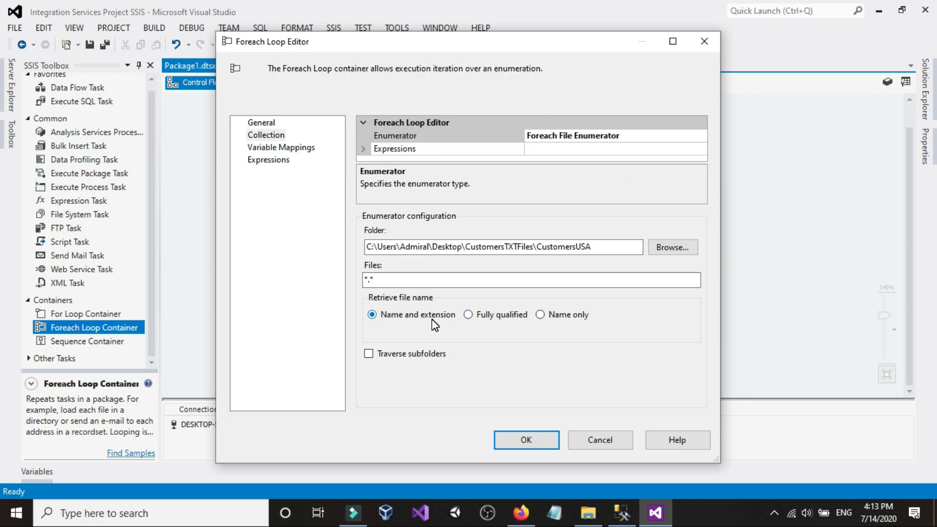
Step: Map the loop's collection value to a new String variable named FileNameFlatFile in Package1 and save the Foreach Loop settings
click(285, 148)
click(456, 164)
click(469, 163)
click(438, 175)
double_click(497, 220)
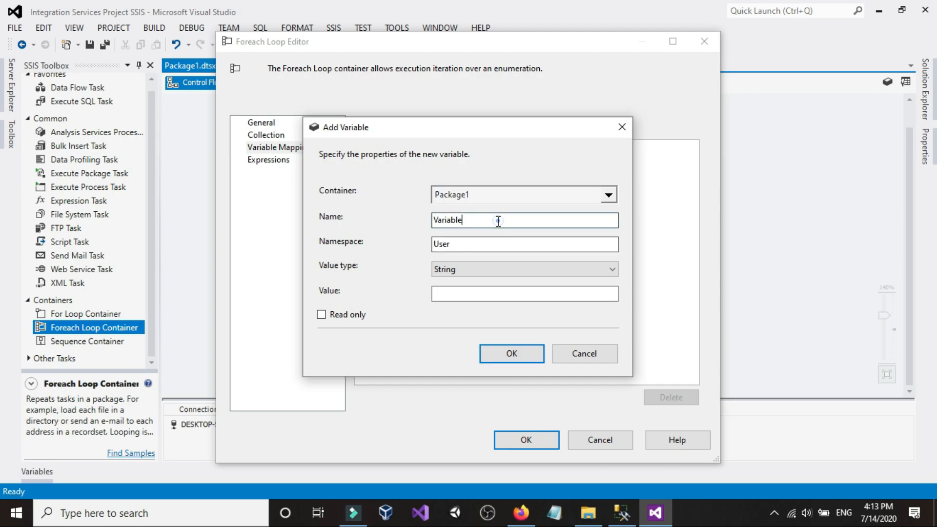
text(FileNameFlatFile)
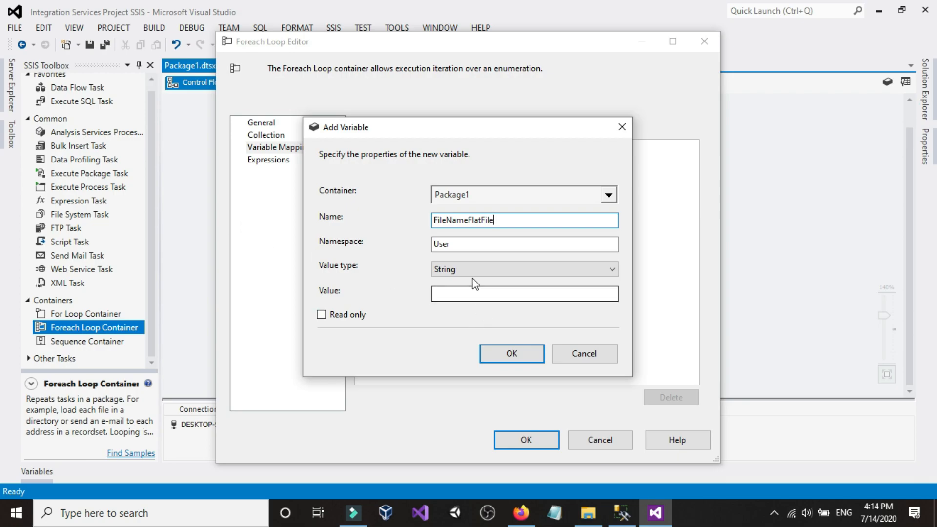
click(494, 352)
click(525, 438)
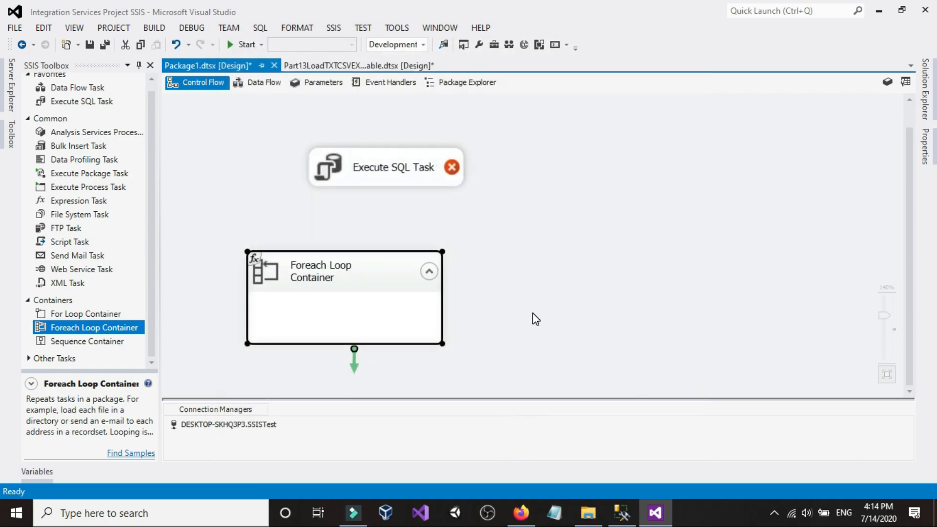
Step: Shift the Foreach Loop Container further left, then widen it and make it slightly taller
click(348, 277)
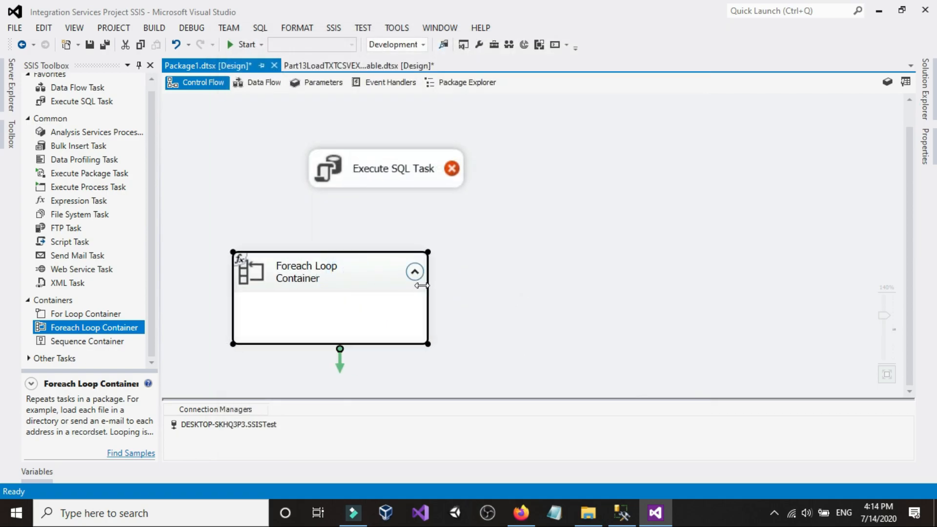
drag(435, 296, 546, 294)
drag(407, 251, 407, 242)
click(553, 200)
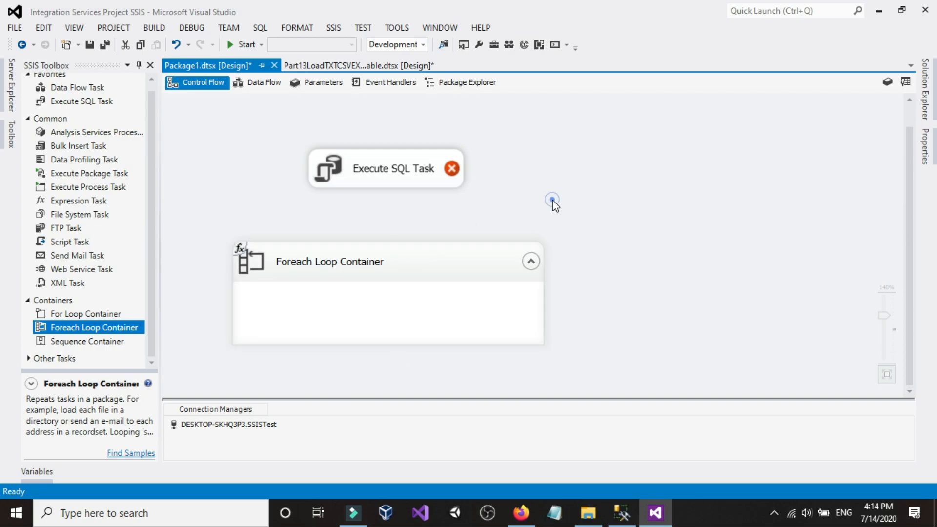
Step: Connect the Execute SQL Task to the Foreach Loop Container with a precedence constraint
click(414, 159)
drag(396, 209, 388, 254)
click(298, 198)
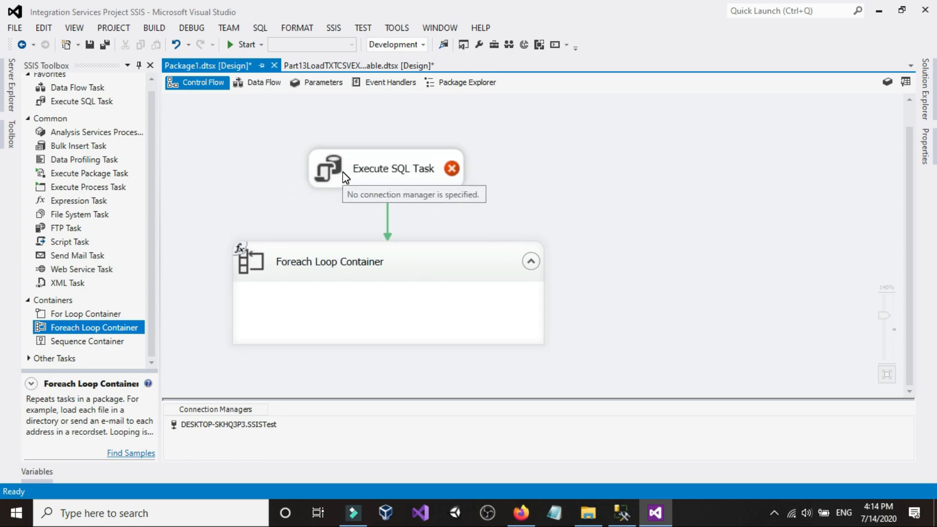
double_click(343, 172)
click(281, 161)
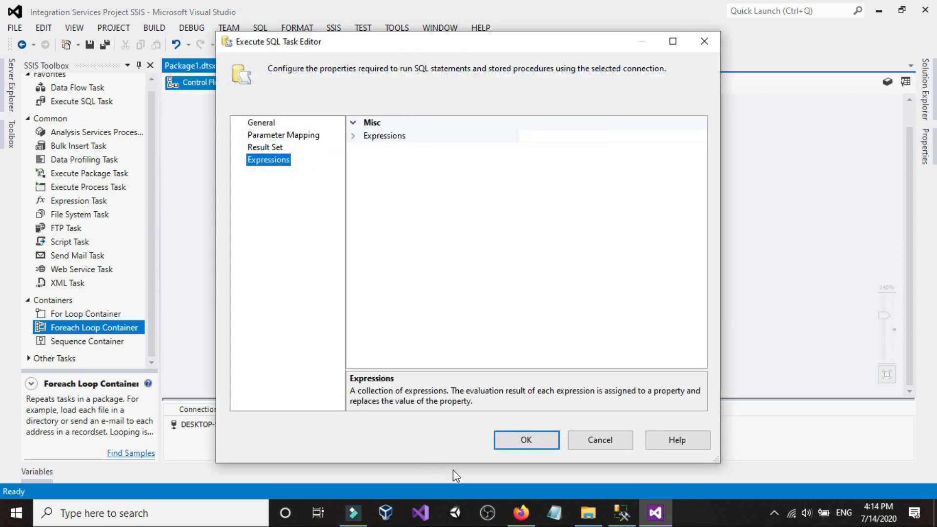
click(621, 512)
scroll(212, 259, down, 3)
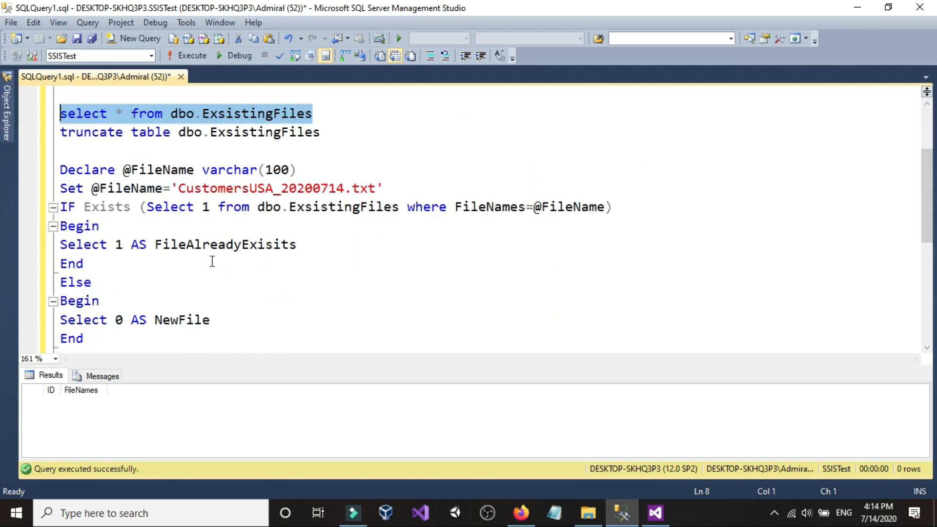
drag(132, 283, 29, 117)
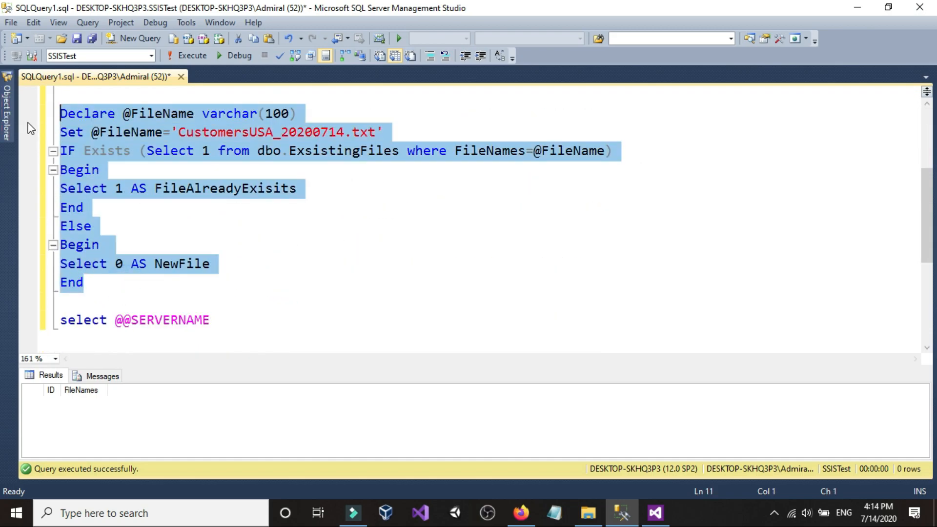
right_click(113, 132)
click(128, 156)
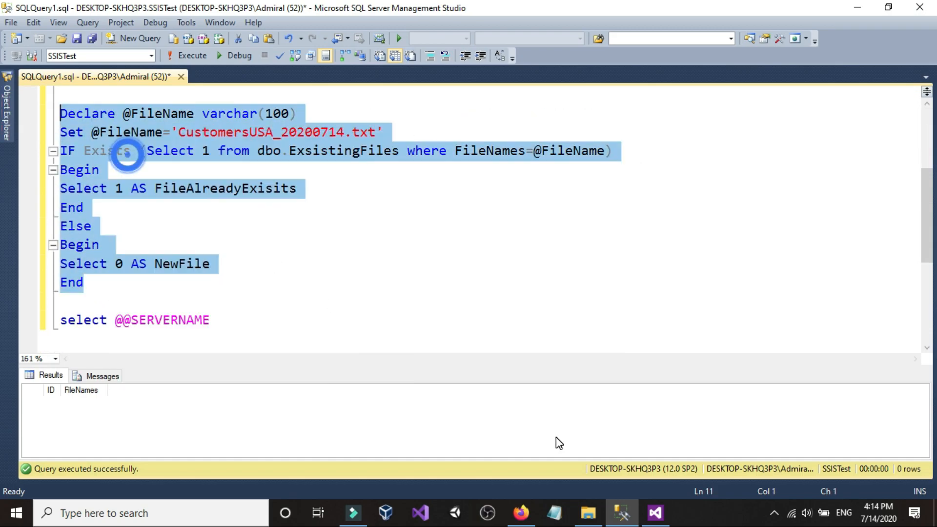
Step: Back in Visual Studio, add a SqlStatementSource property expression to the Execute SQL Task and open its Expression Builder
click(655, 512)
click(611, 135)
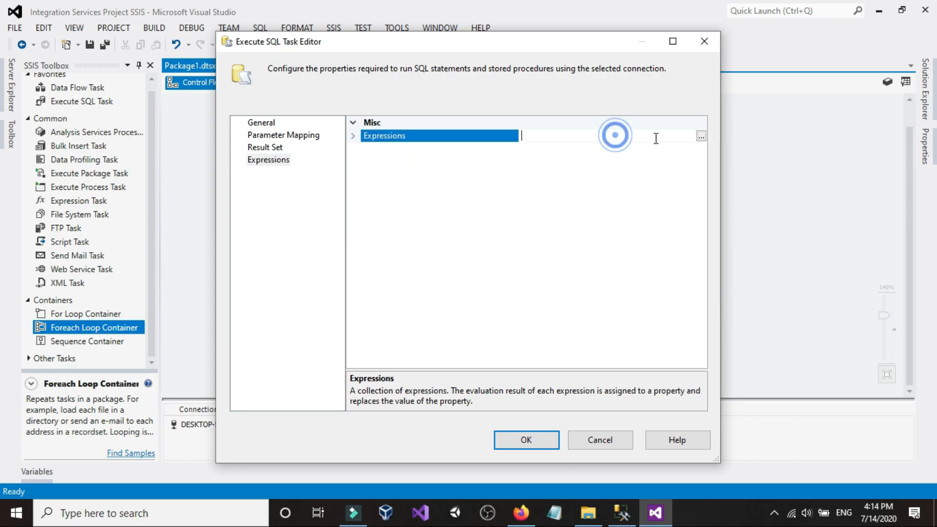
click(697, 136)
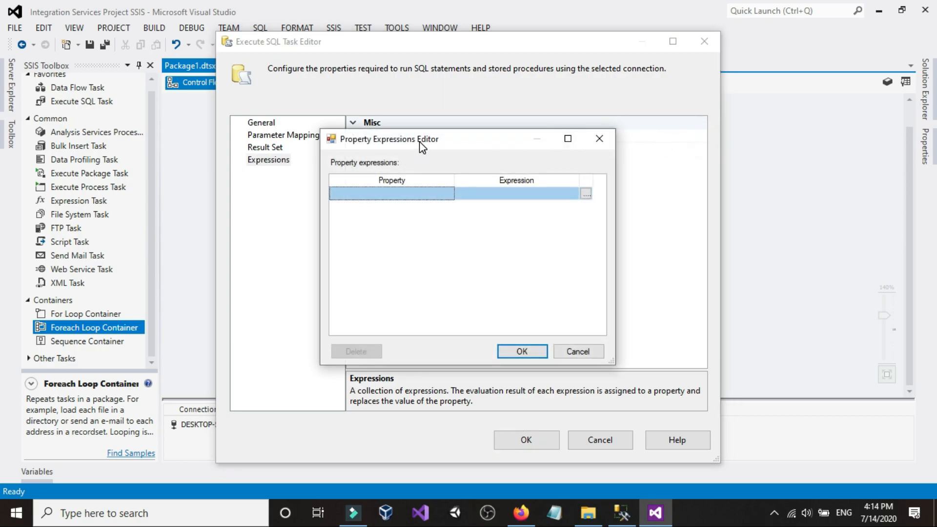
drag(420, 142, 404, 144)
click(432, 195)
scroll(408, 239, down, 5)
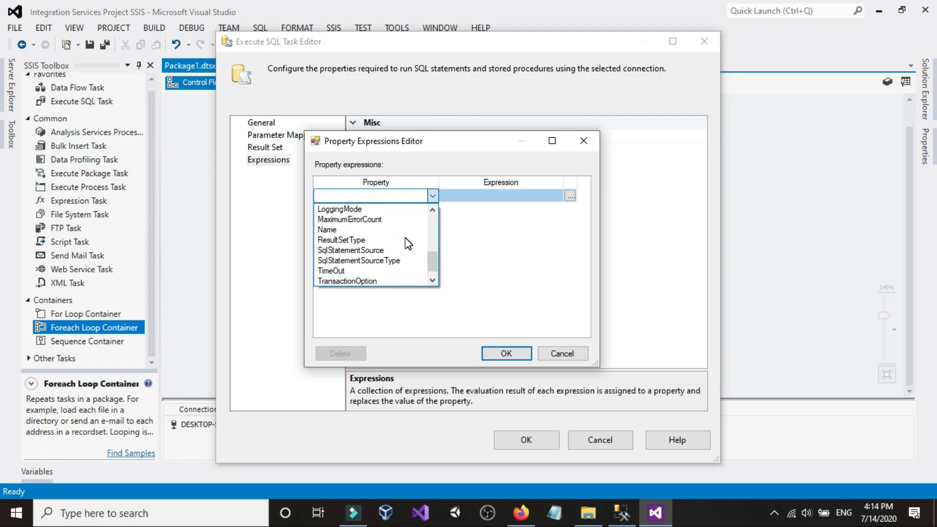
click(381, 249)
click(569, 195)
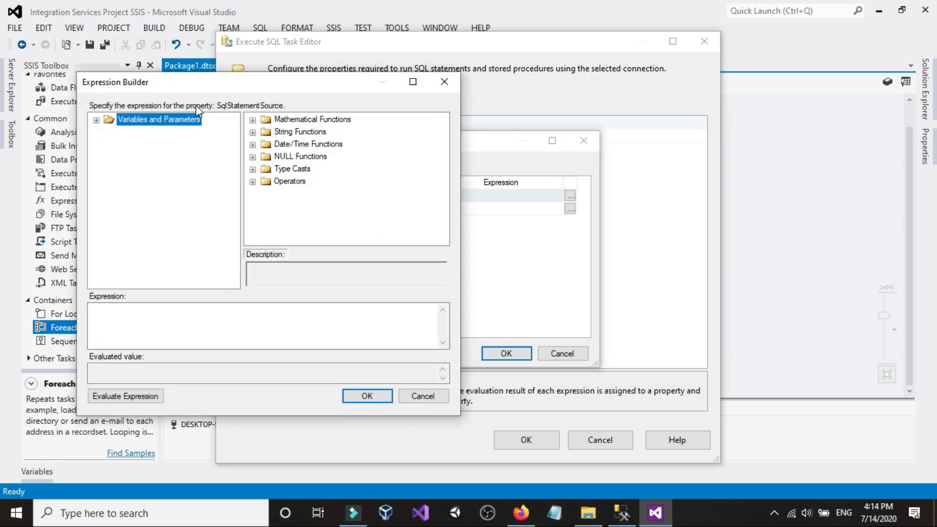
Step: Maximize the Expression Builder, expand the variables list and paste the copied existence-check script as the expression
click(417, 82)
double_click(78, 44)
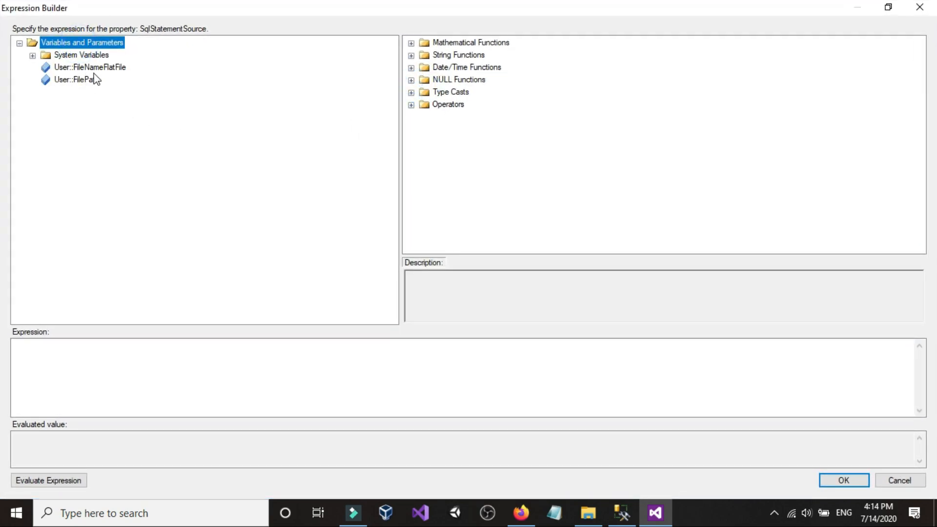
click(97, 68)
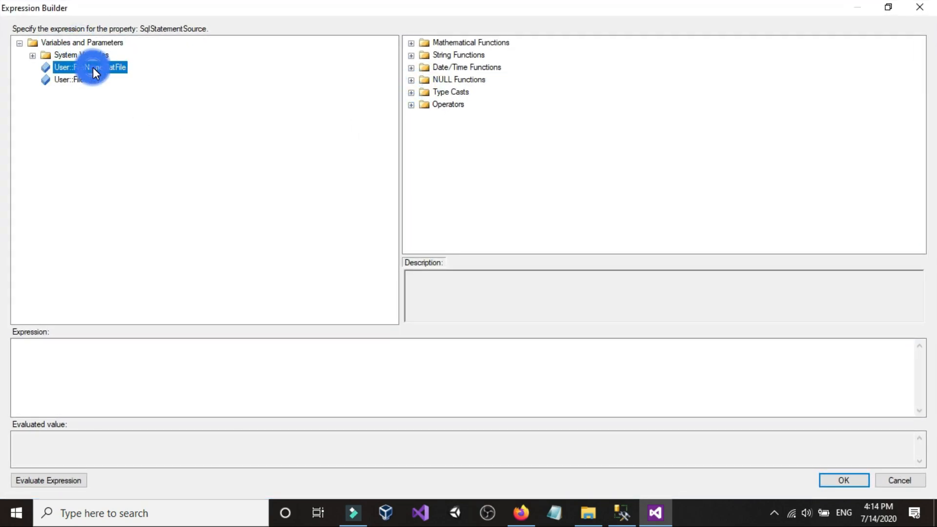
click(92, 69)
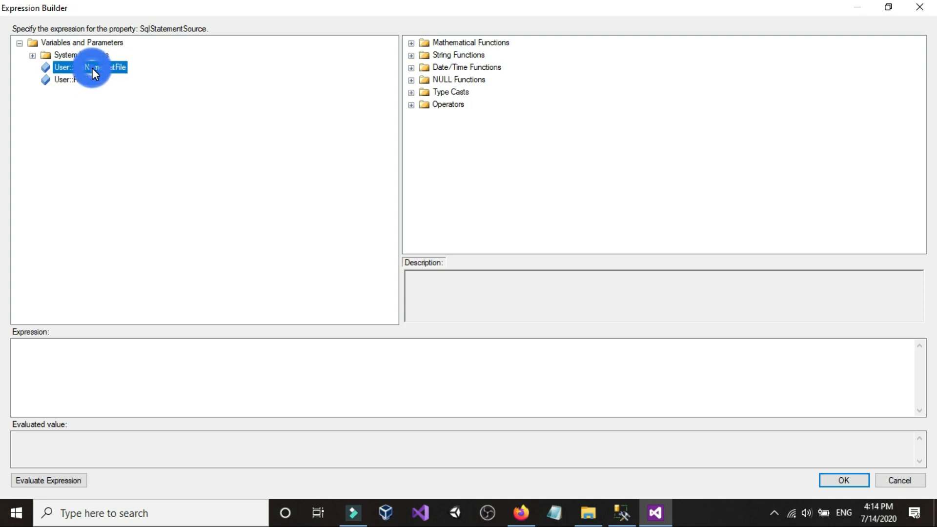
click(78, 378)
right_click(83, 366)
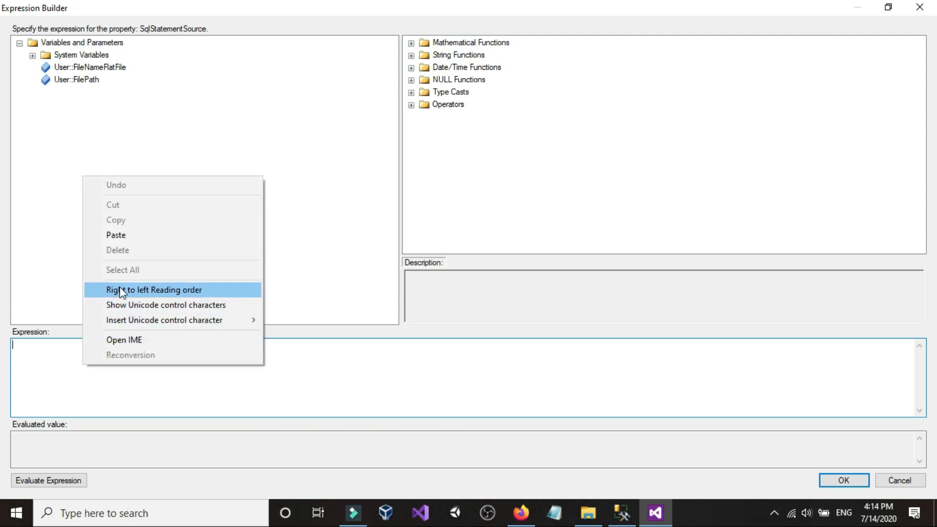
click(132, 236)
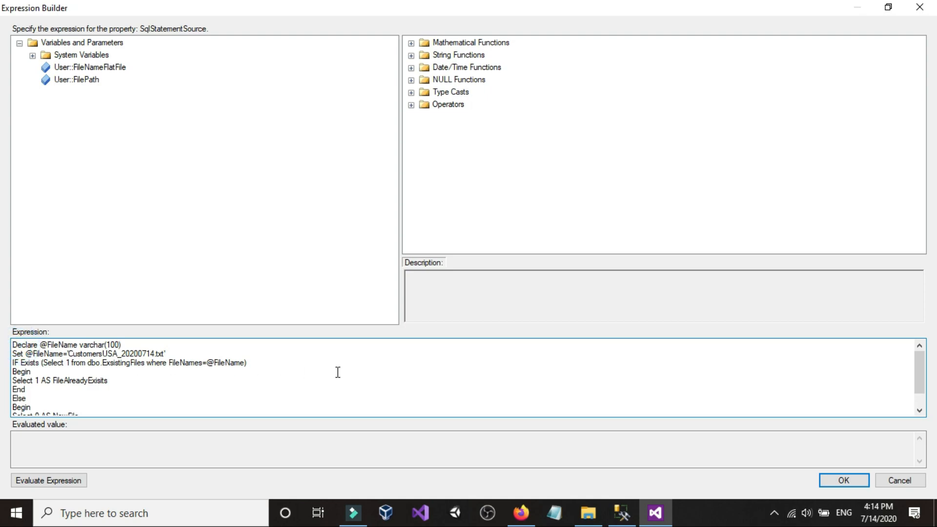
Step: Enclose the whole pasted script in double quotes, from before Declare to after the final End
text(")
scroll(110, 401, down, 1)
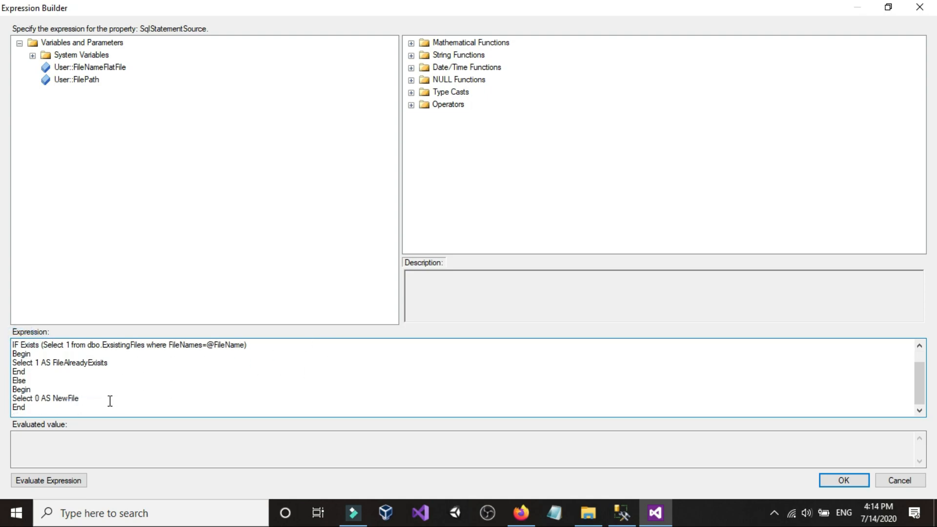
click(79, 405)
scroll(68, 391, up, 1)
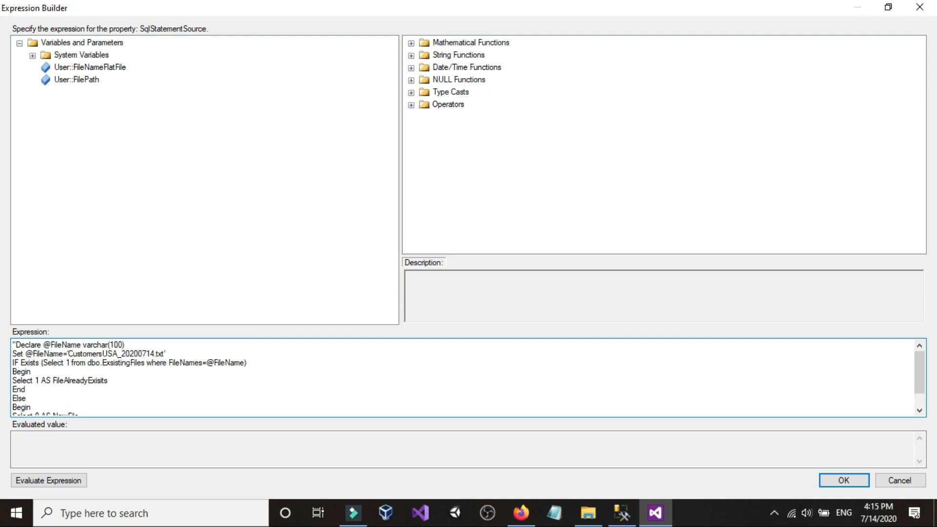
click(69, 353)
drag(69, 354, 186, 354)
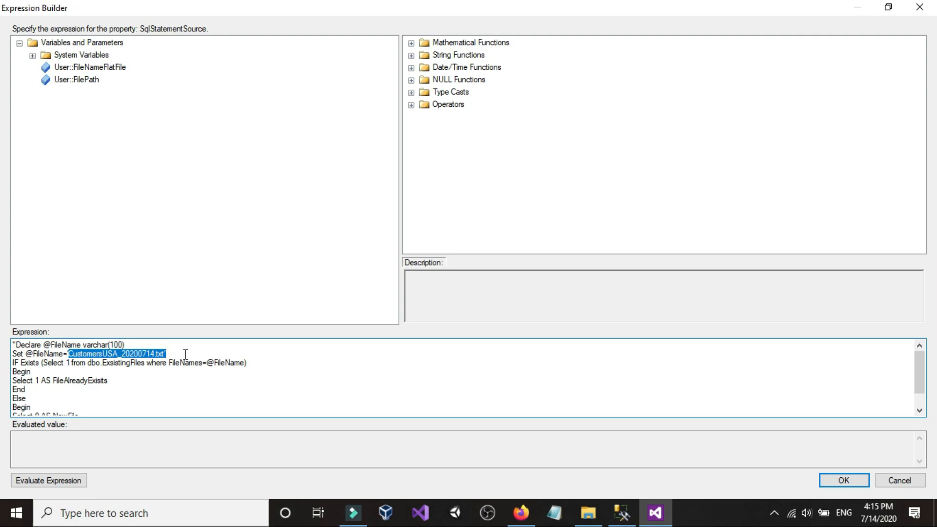
key(Delete)
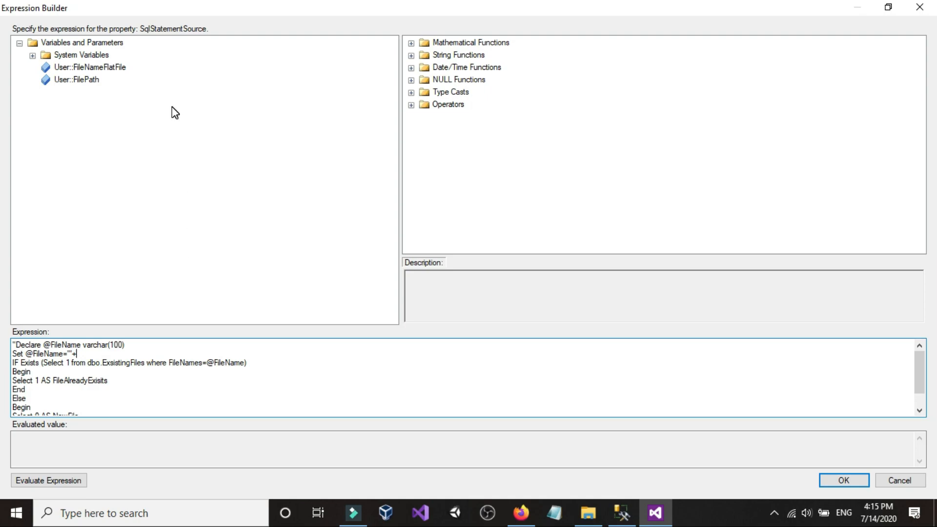
drag(89, 67, 102, 353)
click(176, 354)
click(74, 480)
scroll(119, 439, down, 2)
scroll(119, 439, up, 2)
click(167, 342)
drag(176, 353, 64, 355)
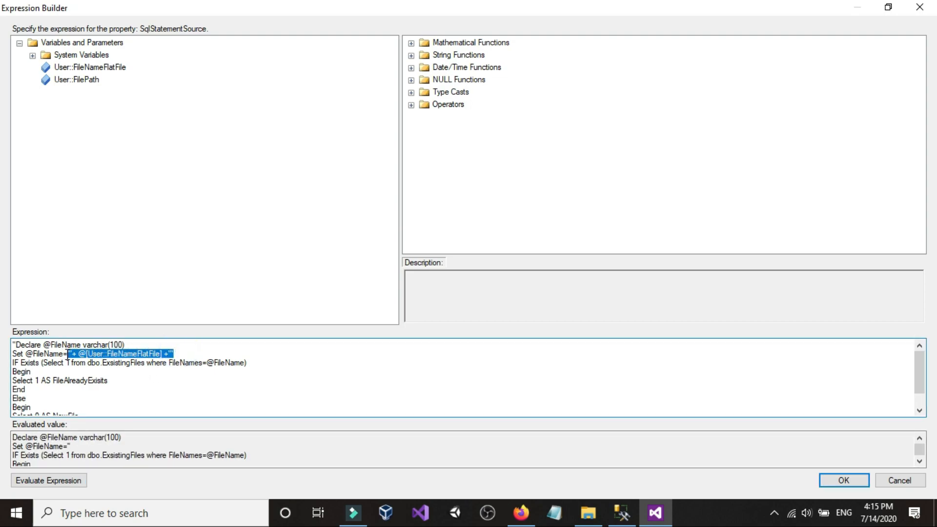
right_click(74, 355)
click(123, 213)
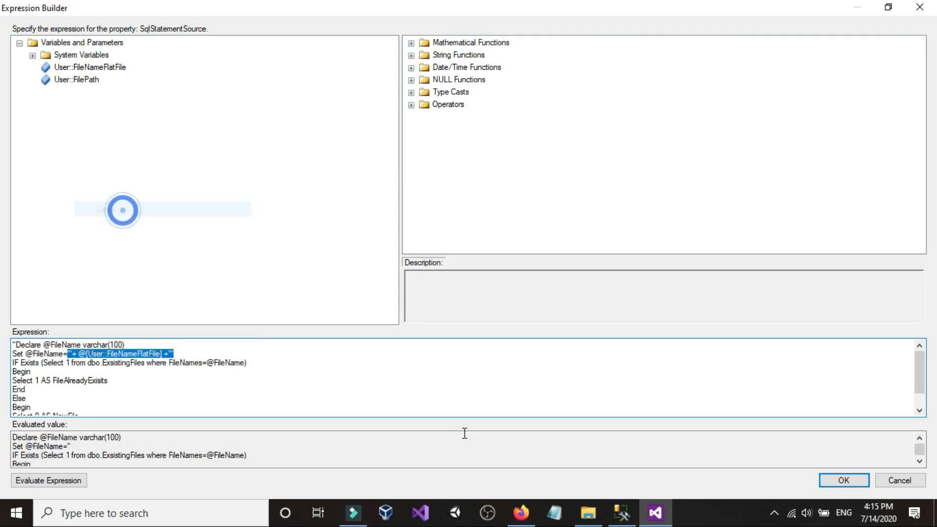
Step: Switch to SQL Server Management Studio and paste the fragment on a new line between the truncate table dbo.ExsistingFiles and Declare statements
click(622, 513)
click(272, 240)
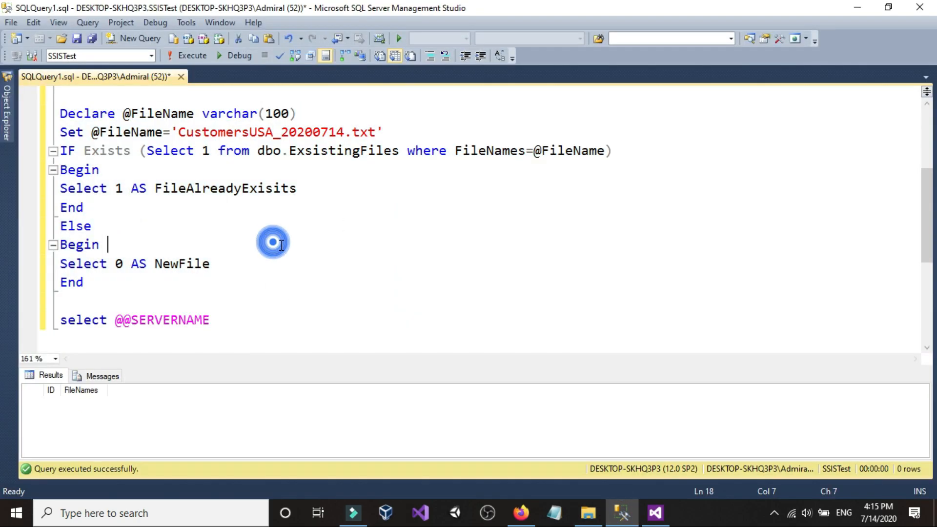
scroll(283, 246, up, 3)
click(338, 248)
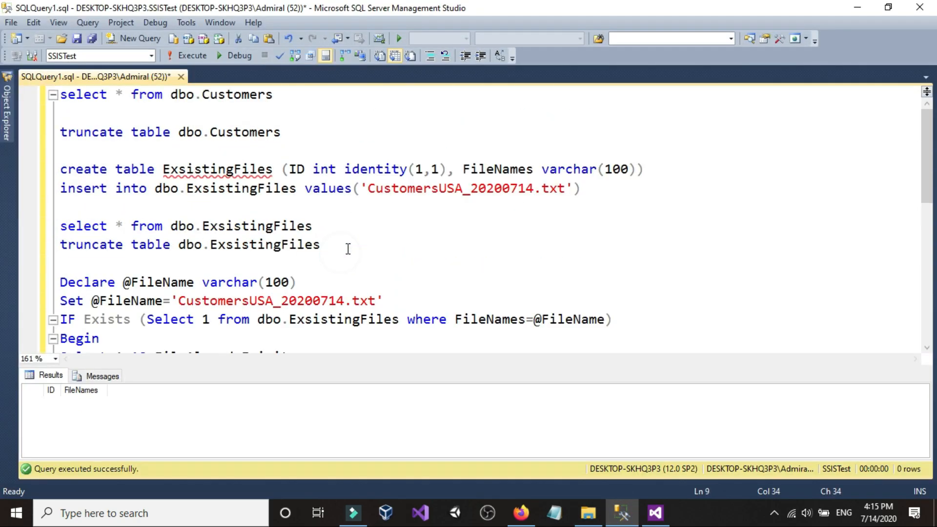
key(Return)
key(Return)
scroll(156, 249, down, 2)
right_click(130, 175)
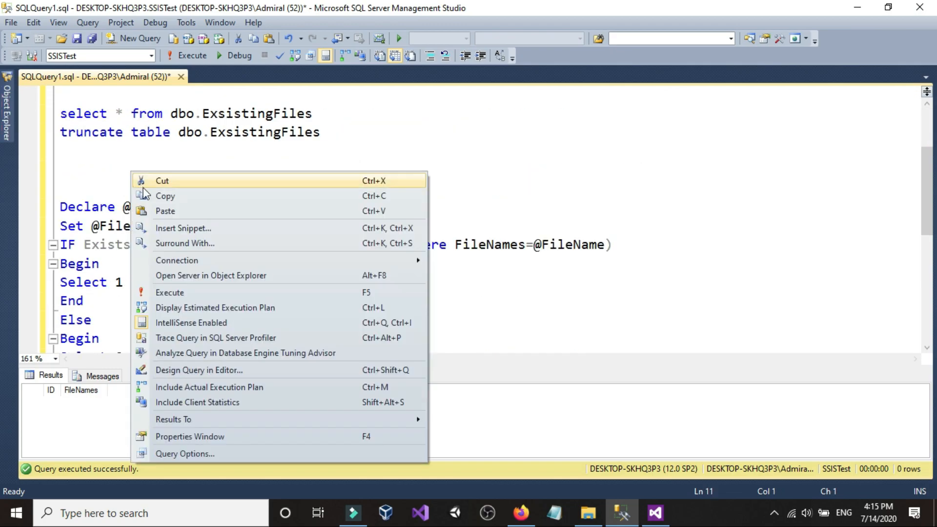
click(157, 209)
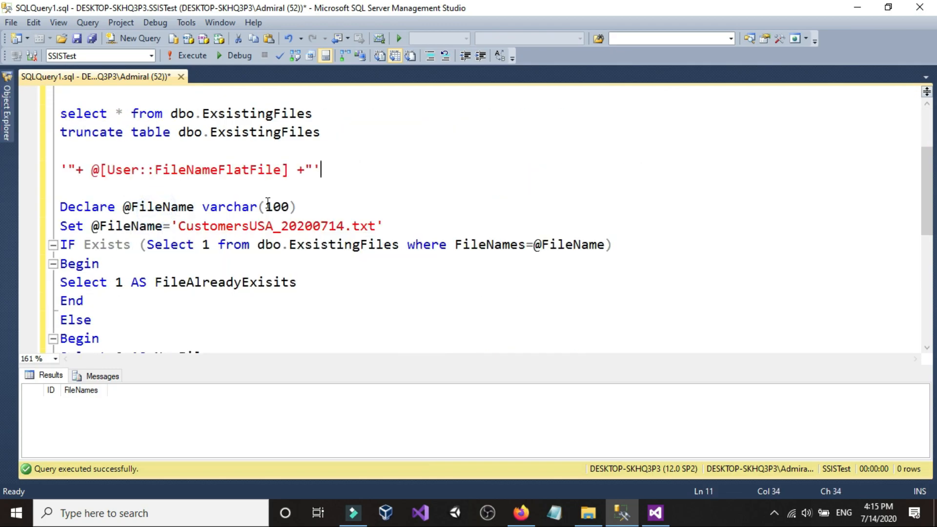
click(177, 227)
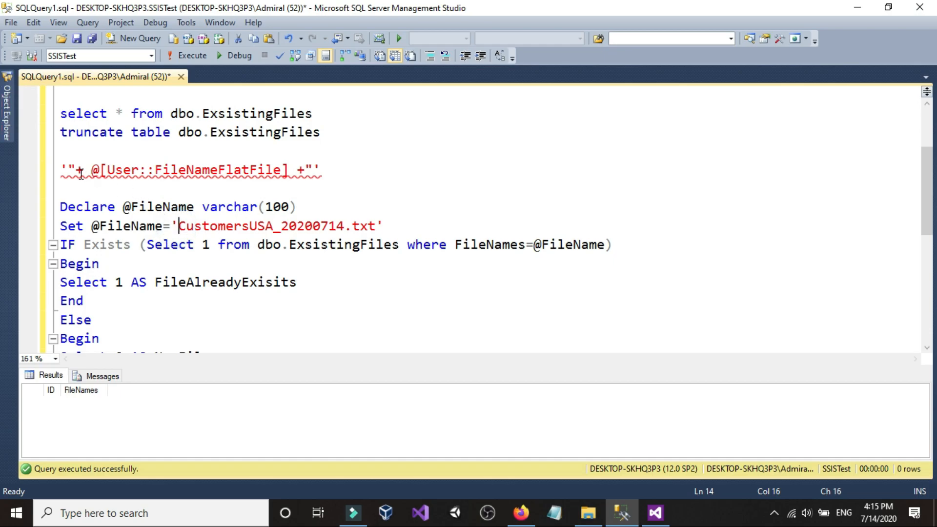
click(176, 228)
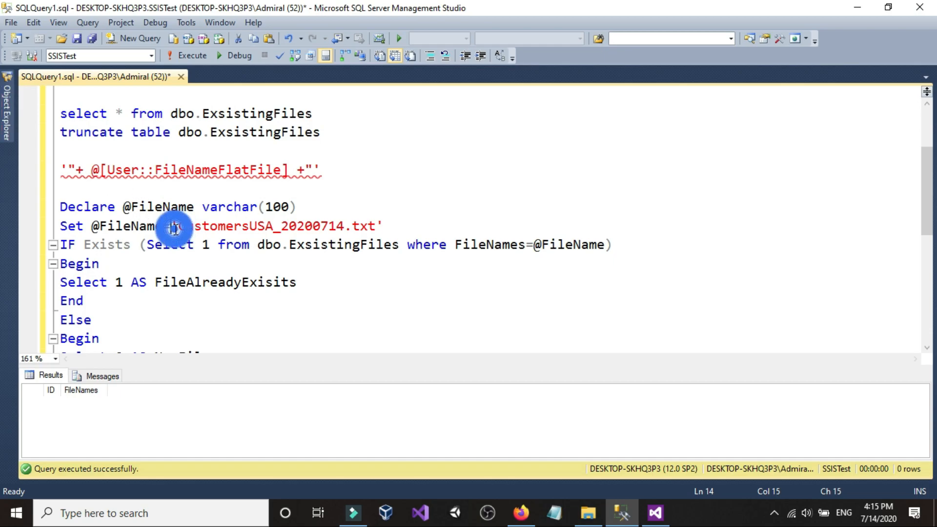
double_click(69, 169)
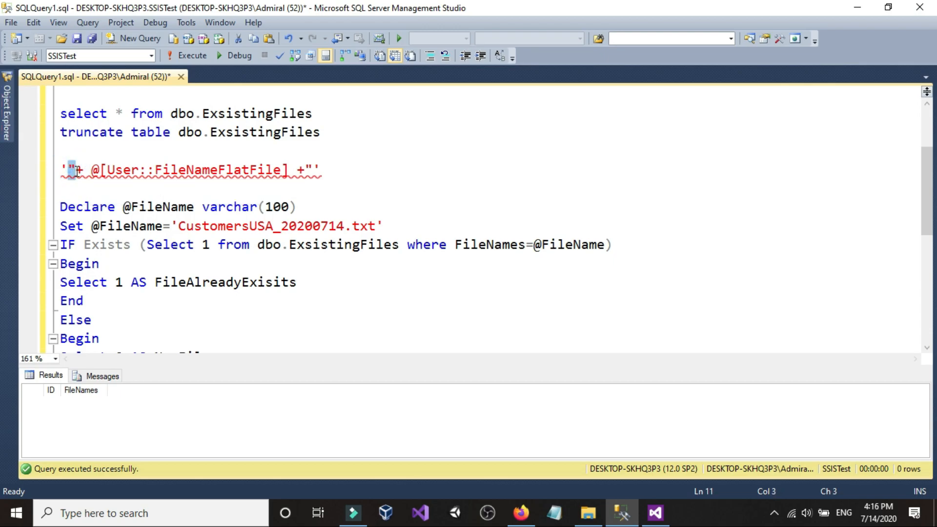
click(83, 174)
drag(90, 174, 289, 176)
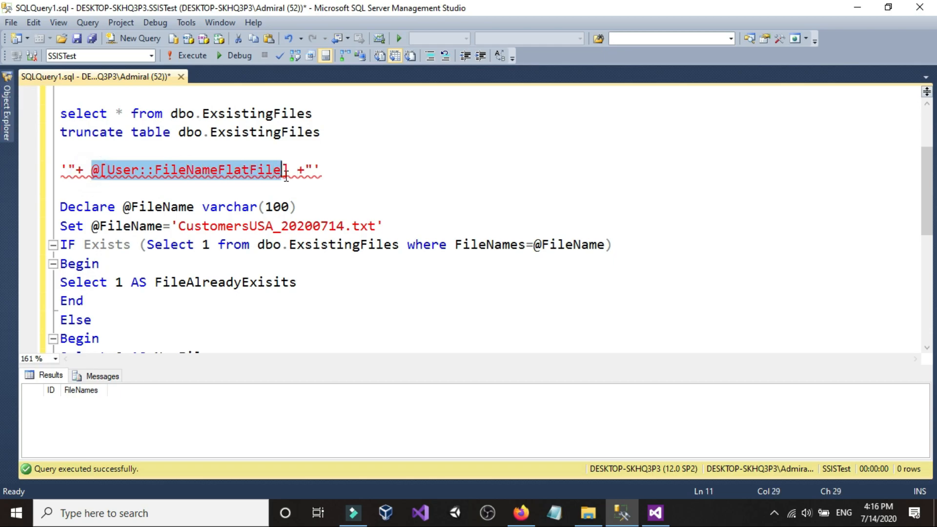
click(290, 176)
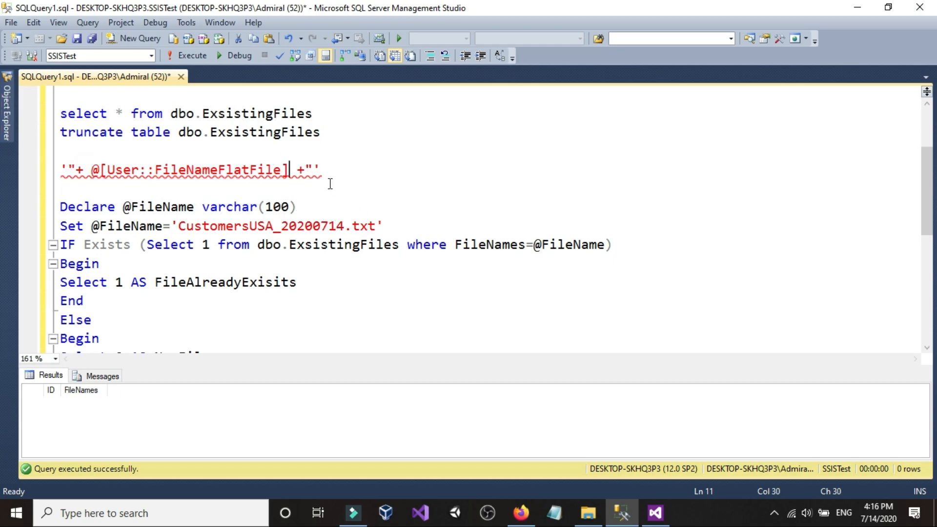
mouse_move(304, 174)
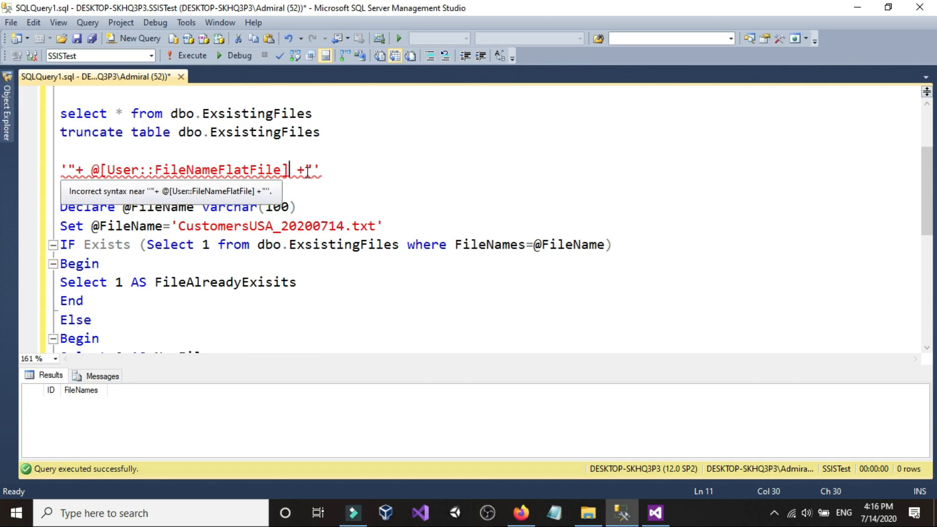
drag(307, 172, 312, 172)
double_click(316, 172)
click(316, 172)
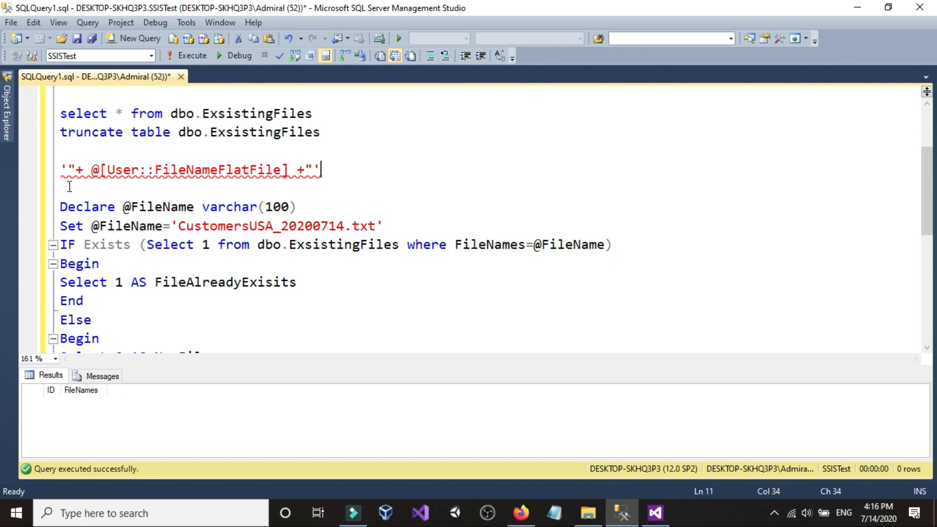
click(64, 205)
scroll(63, 204, down, 2)
click(95, 262)
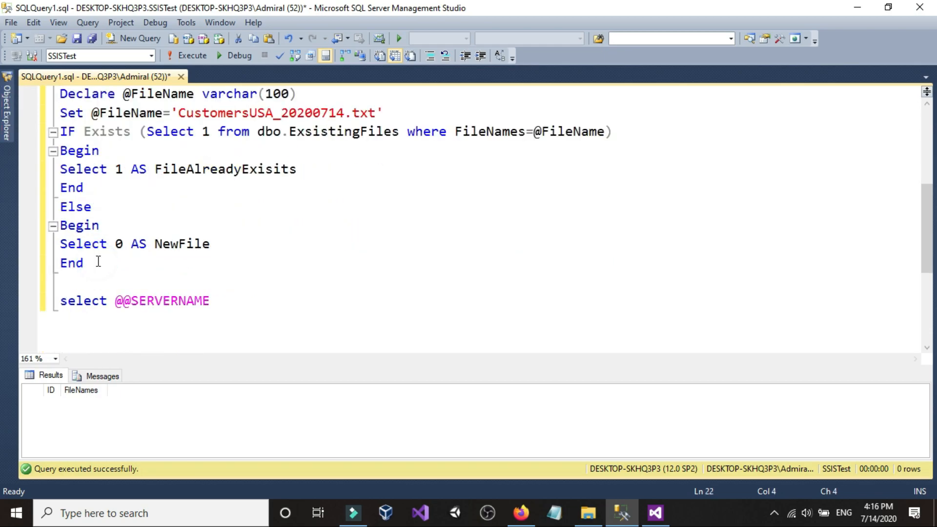
scroll(98, 262, up, 2)
Step: Return to Visual Studio and copy the complete evaluated value of the expression
click(655, 512)
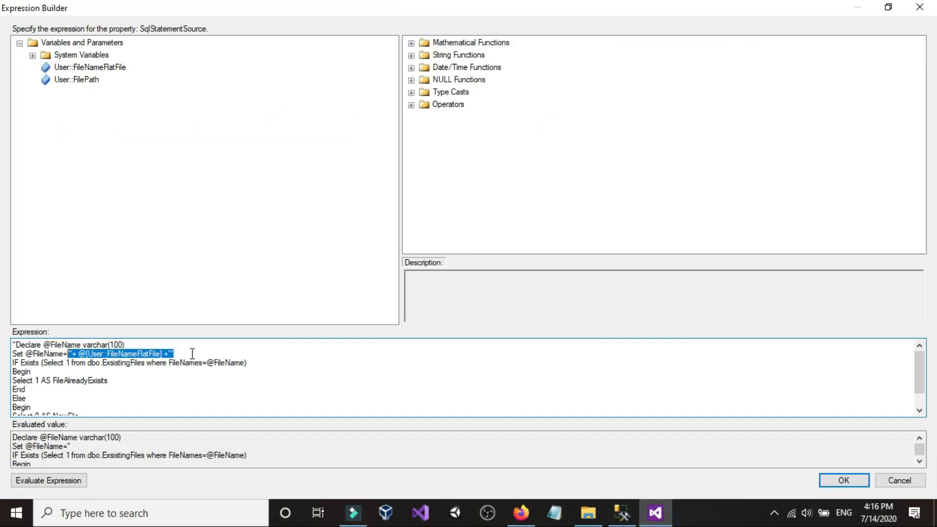
click(119, 447)
scroll(110, 452, down, 2)
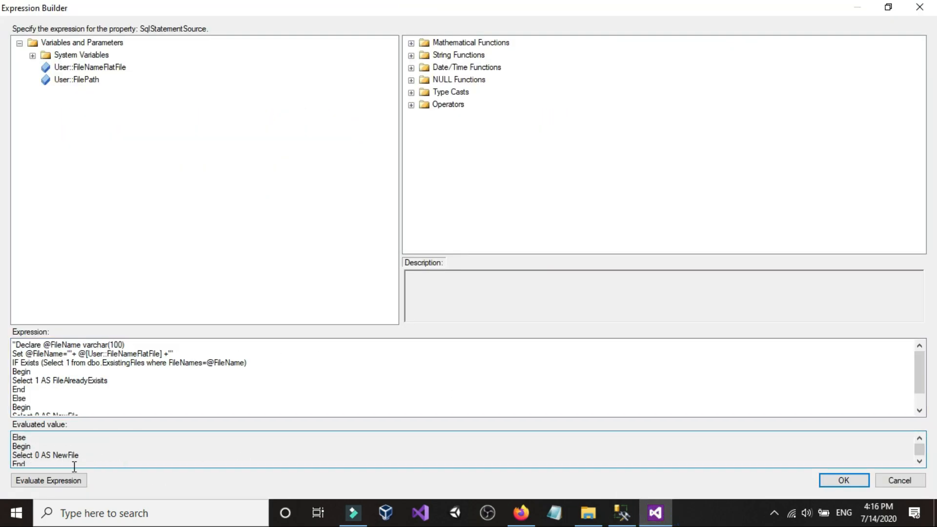
drag(45, 462, 7, 413)
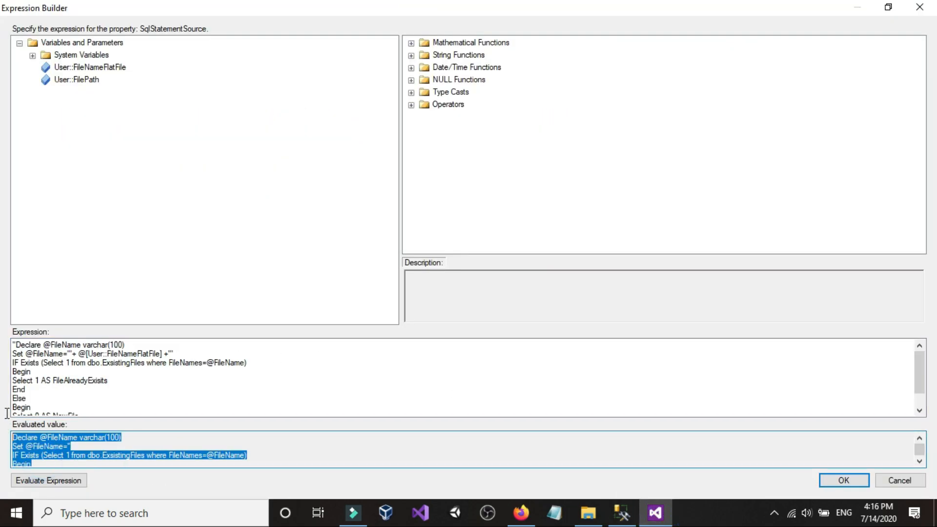
right_click(32, 449)
click(88, 335)
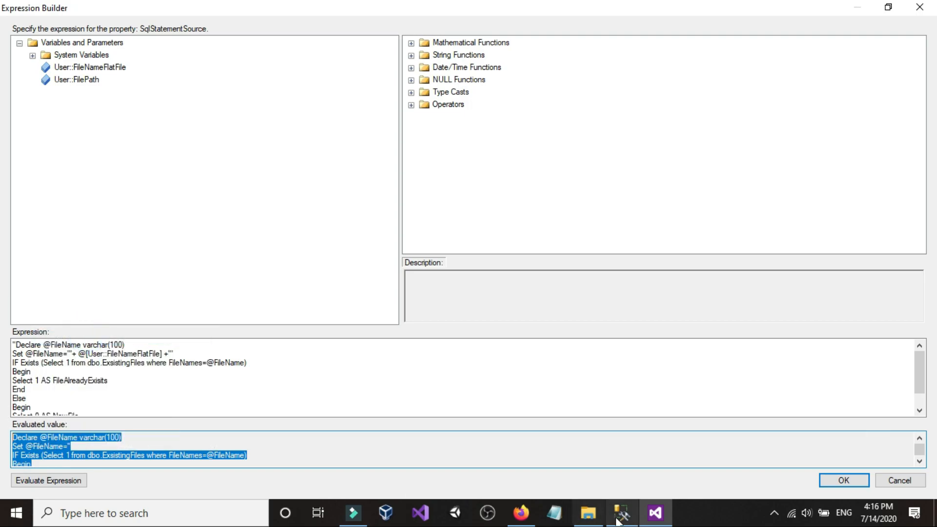
click(618, 521)
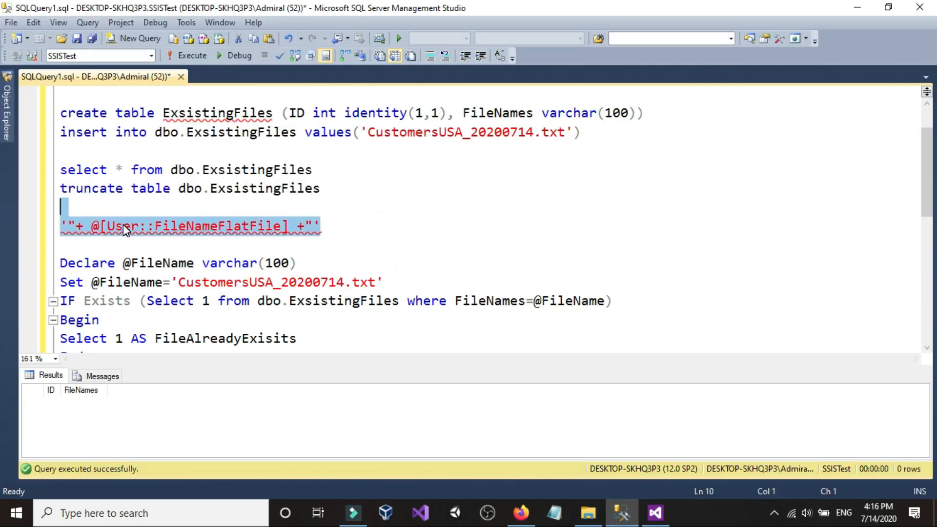
right_click(125, 230)
click(161, 243)
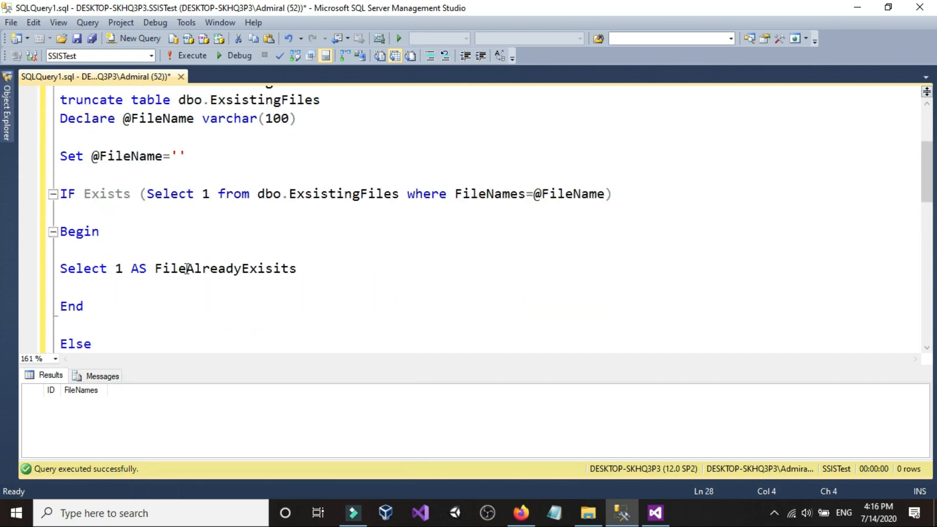
click(185, 155)
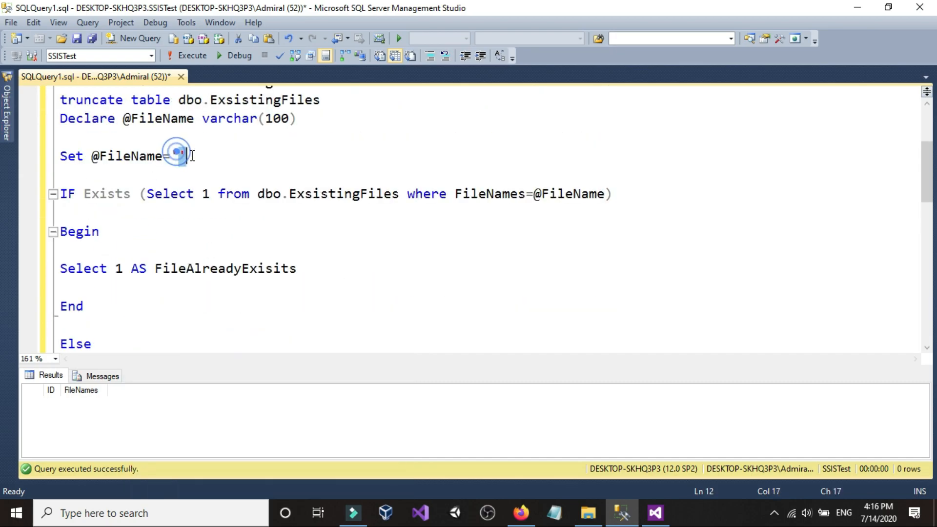
scroll(216, 155, up, 1)
Step: Back in Visual Studio, accept the SqlStatementSource expression and apply the property expressions to the Execute SQL Task
click(651, 511)
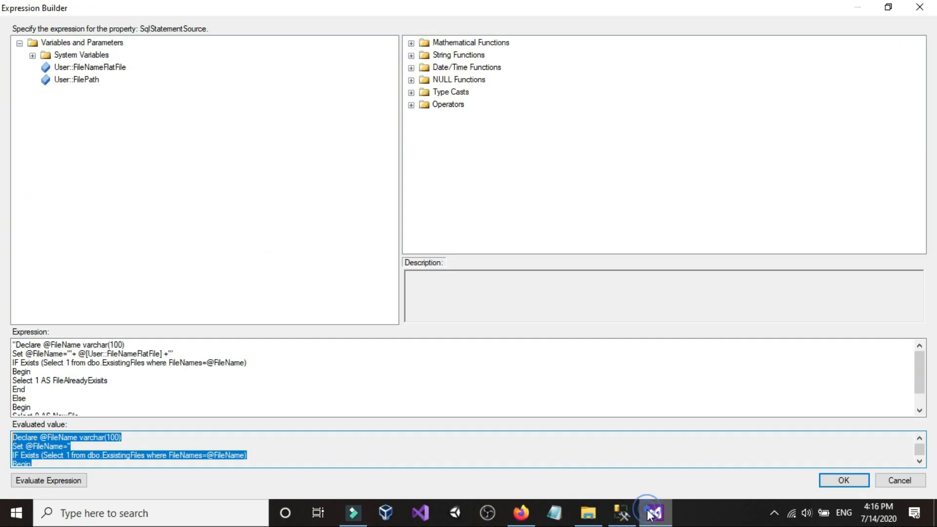
click(202, 364)
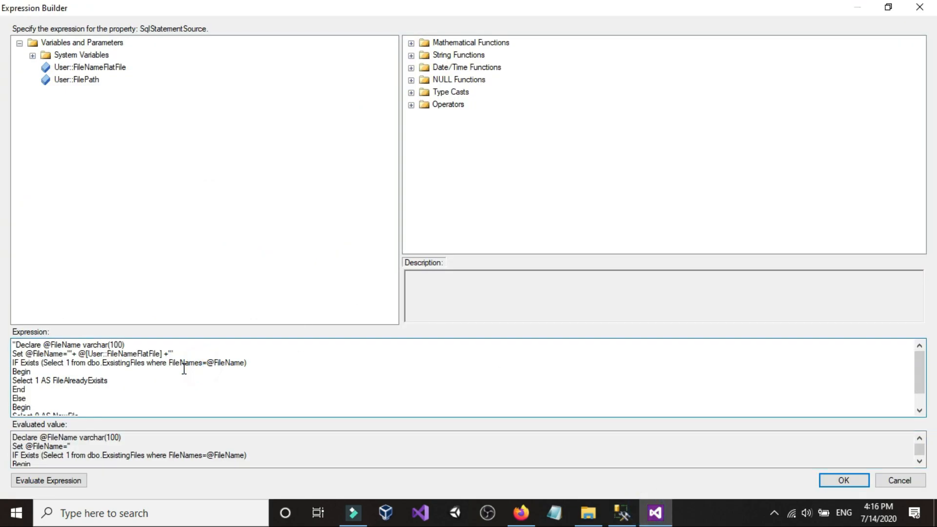
scroll(184, 368, down, 1)
click(831, 478)
click(506, 353)
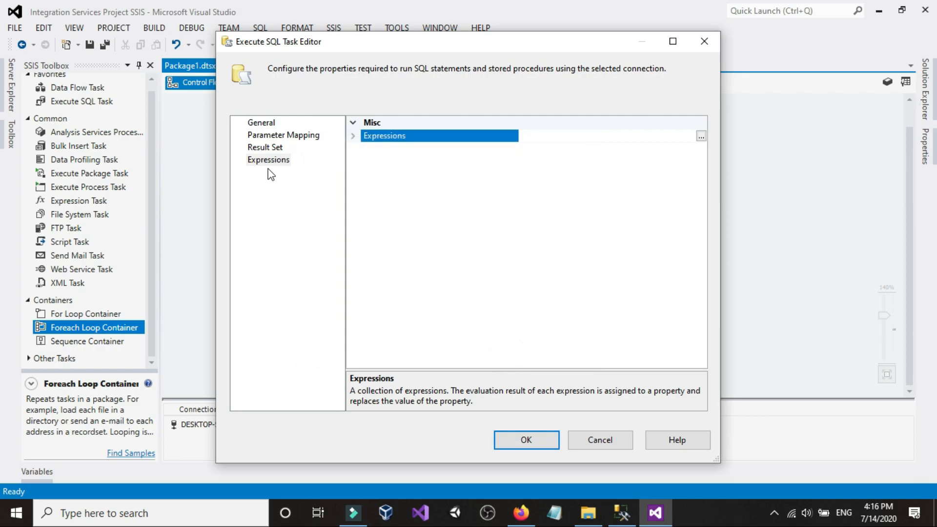
Step: Set the Execute SQL Task's connection to DESKTOP-SKHQ3P3.SSISTest
click(271, 135)
click(264, 124)
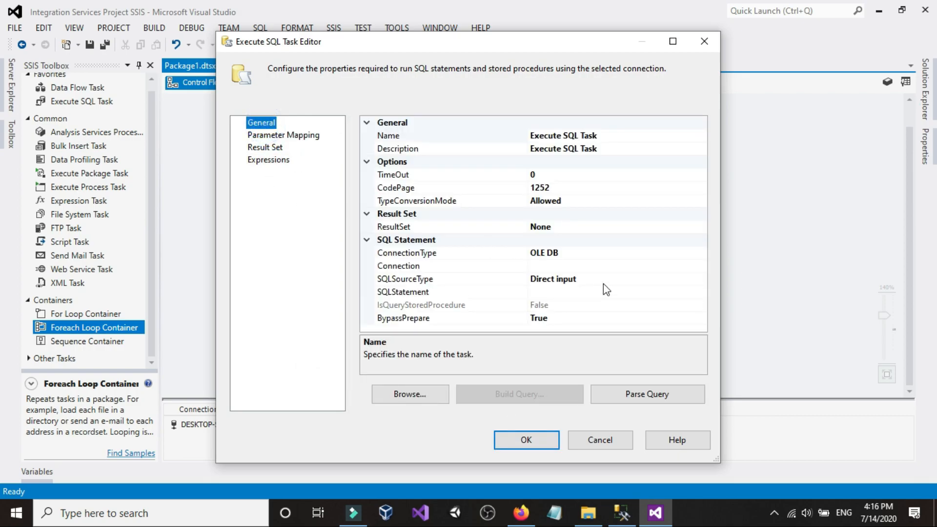
click(605, 265)
click(701, 267)
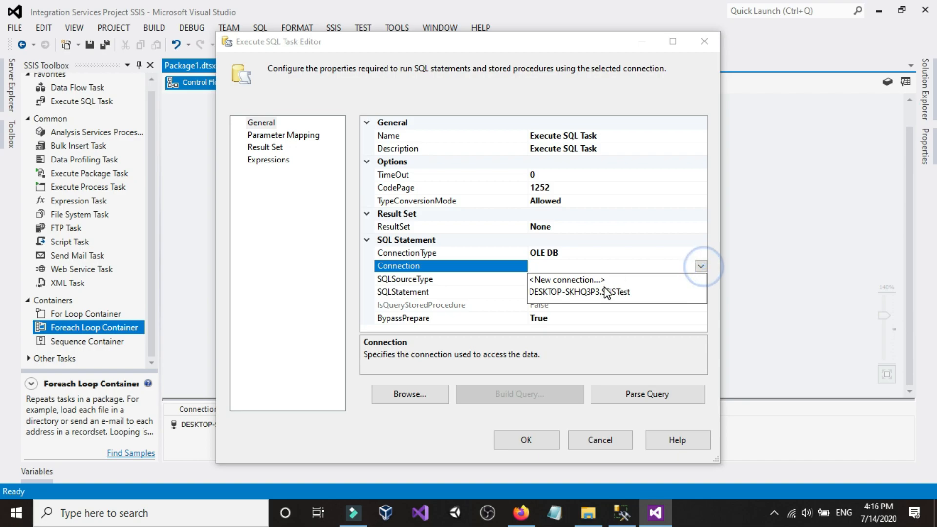
click(603, 291)
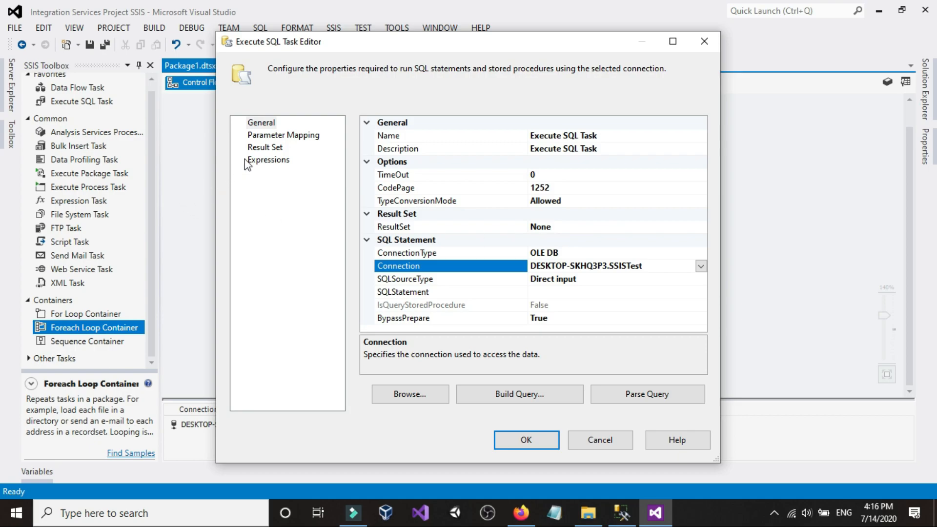
Step: Reopen the Execute SQL Task's SqlStatementSource expression in the Expression Builder and evaluate it
click(270, 161)
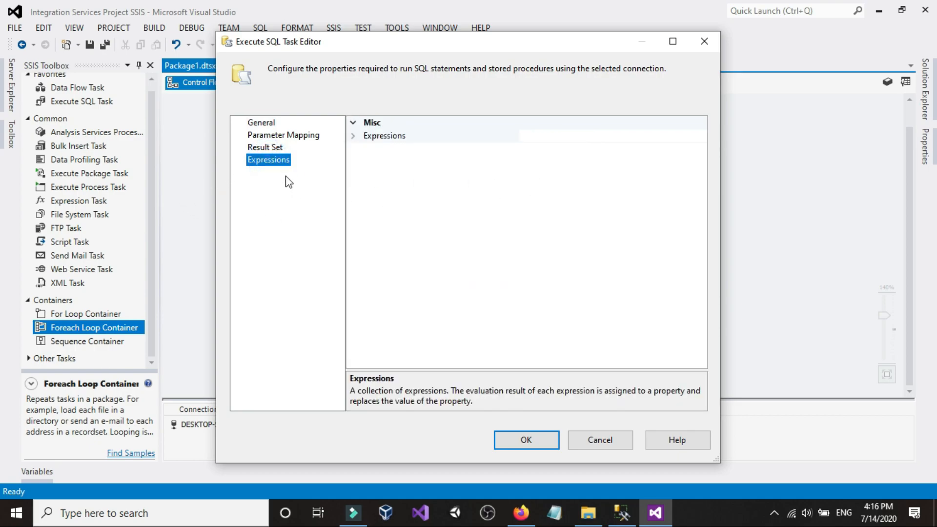
click(268, 147)
click(269, 161)
click(595, 138)
click(700, 136)
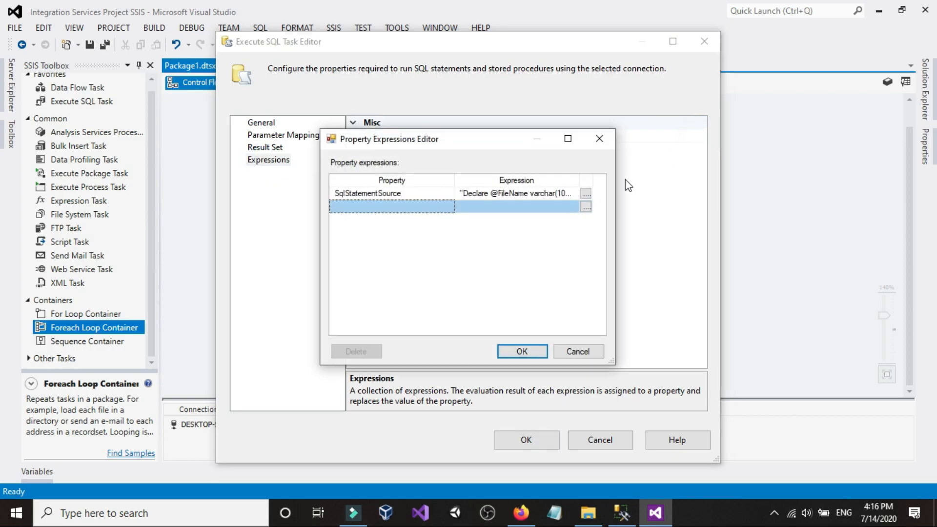
click(583, 194)
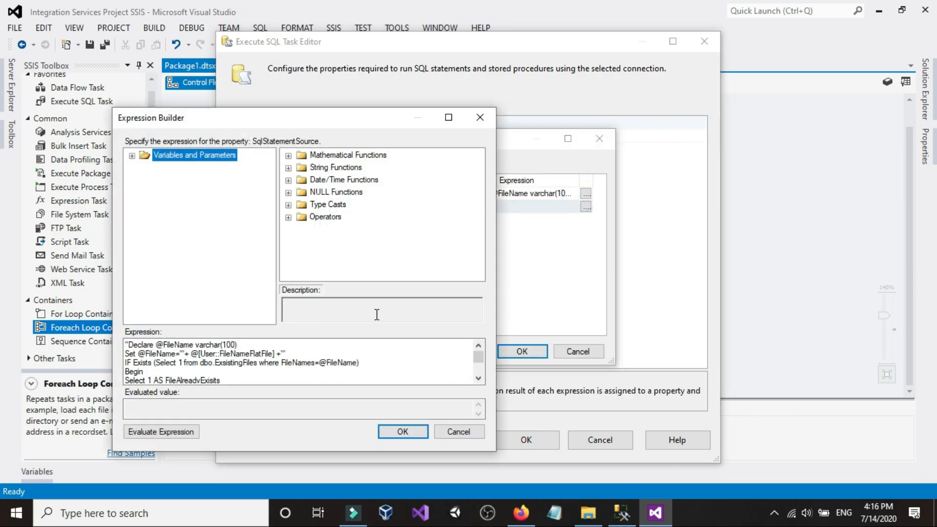
click(155, 432)
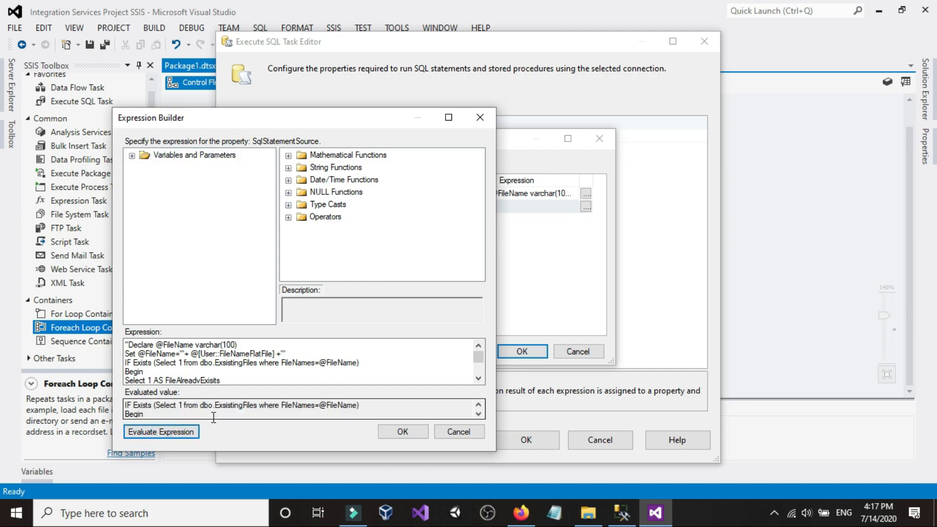
Step: Review the evaluated SqlStatementSource script, then accept the expression and the Execute SQL Task's property expressions
scroll(189, 417, down, 1)
scroll(189, 418, up, 3)
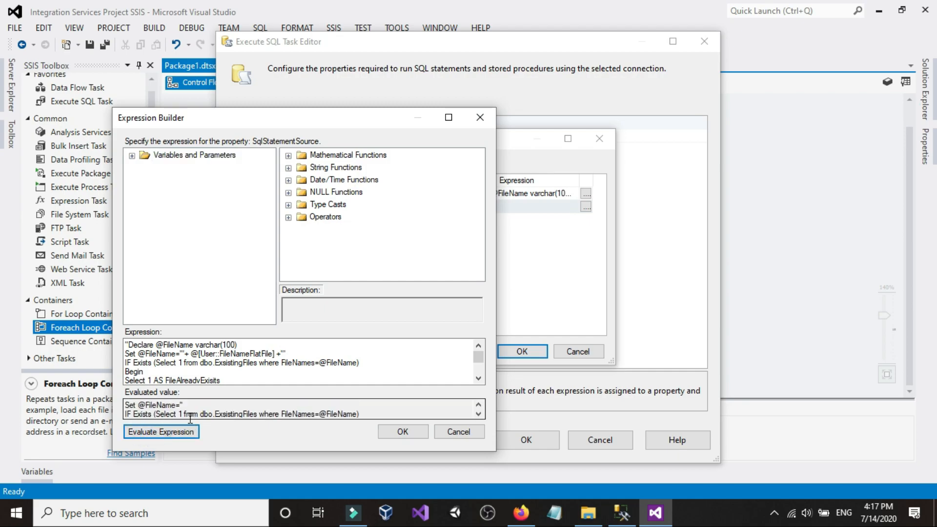
click(404, 432)
click(521, 351)
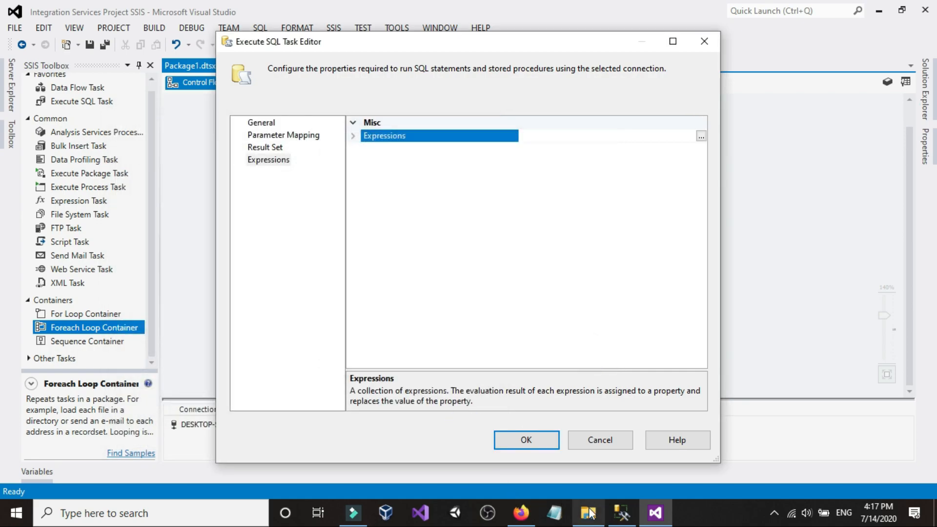
click(615, 513)
scroll(218, 255, up, 2)
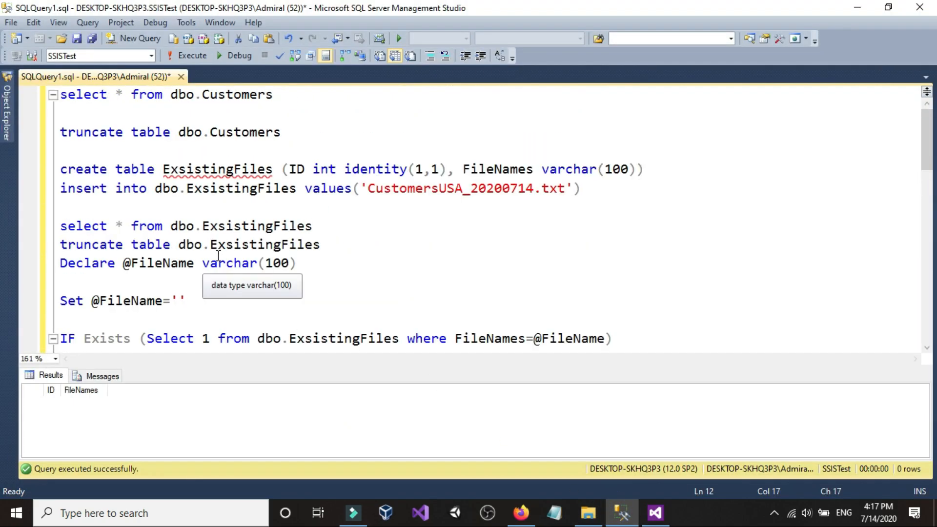
scroll(218, 256, down, 2)
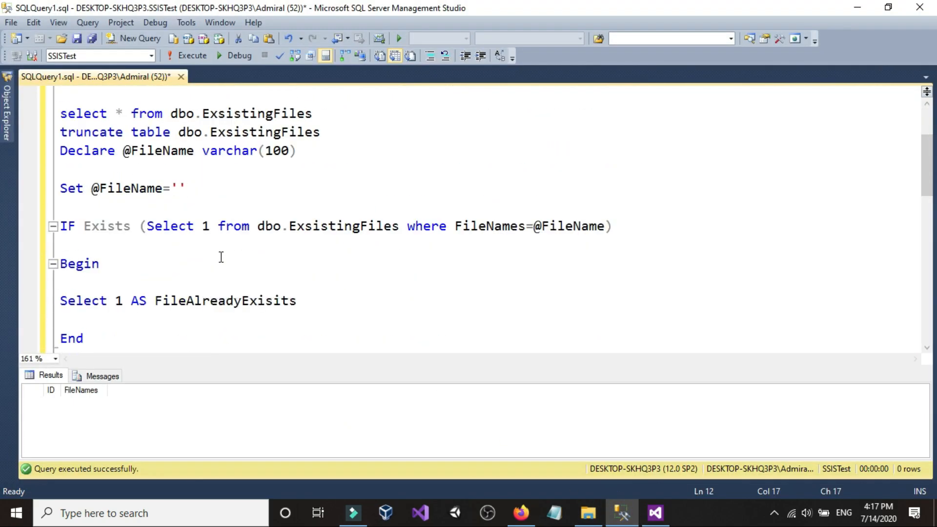
scroll(221, 257, down, 10)
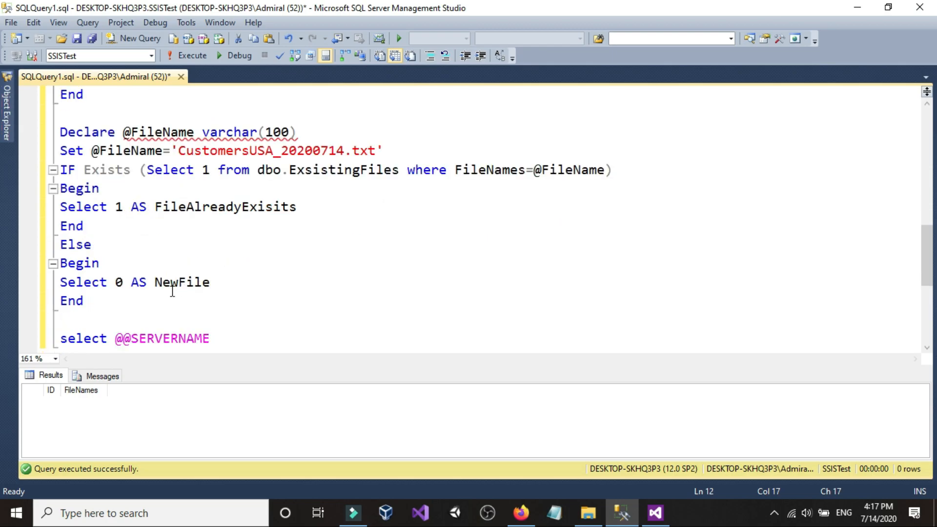
drag(84, 301, 38, 134)
click(182, 54)
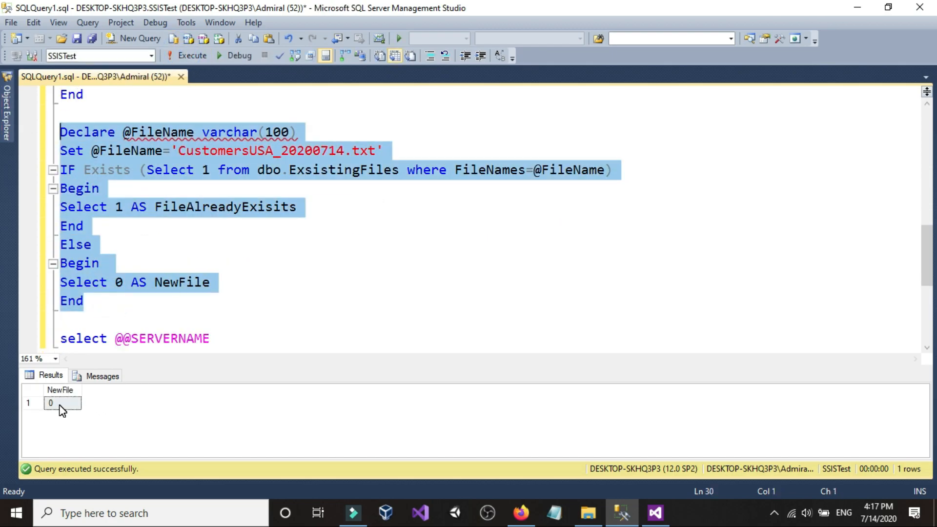
Step: Compare the values selected in the script's IF Exists and Else branches with the query result
click(189, 205)
click(118, 288)
click(205, 170)
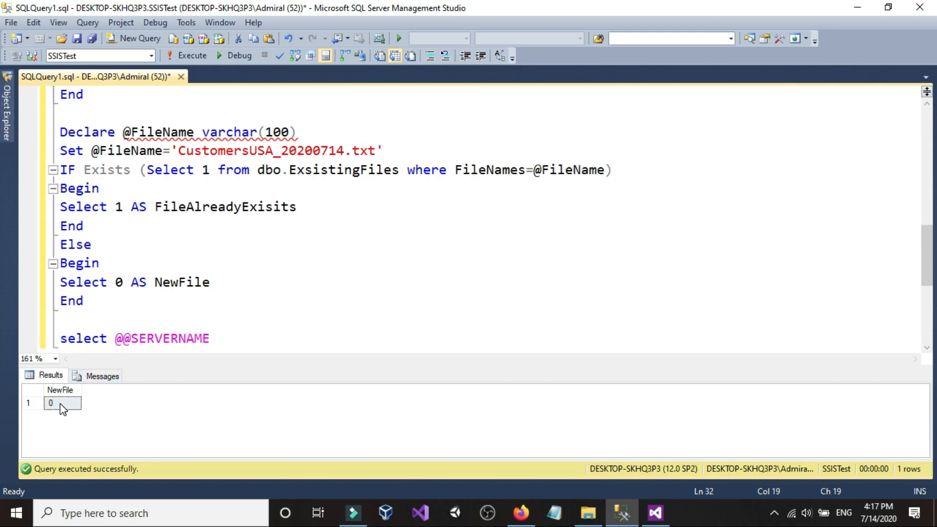
click(116, 282)
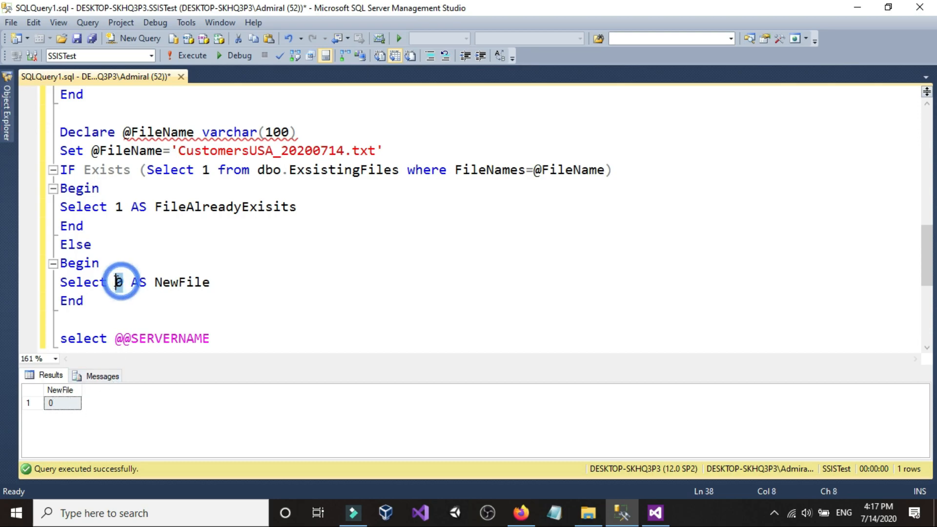
click(203, 170)
click(54, 403)
Step: Back in Visual Studio, set the Execute SQL Task's ResultSet to Single row
click(655, 512)
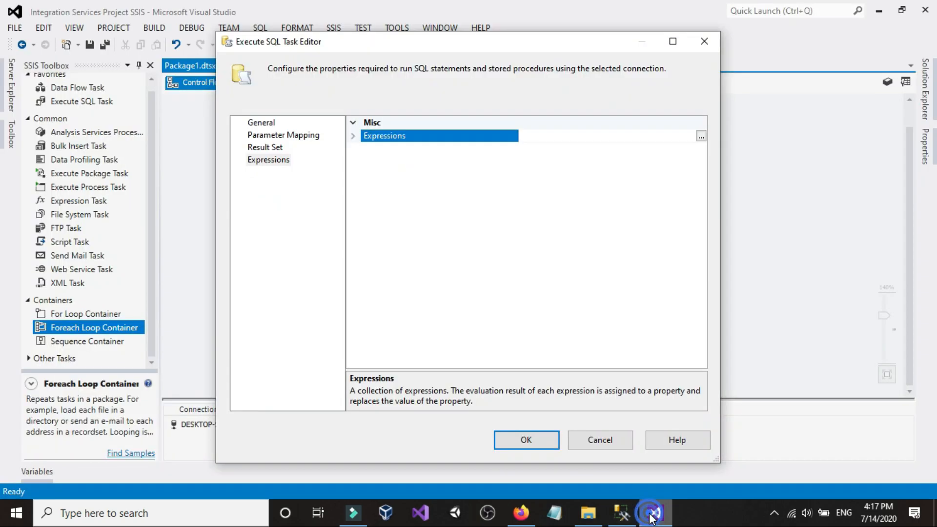
click(263, 125)
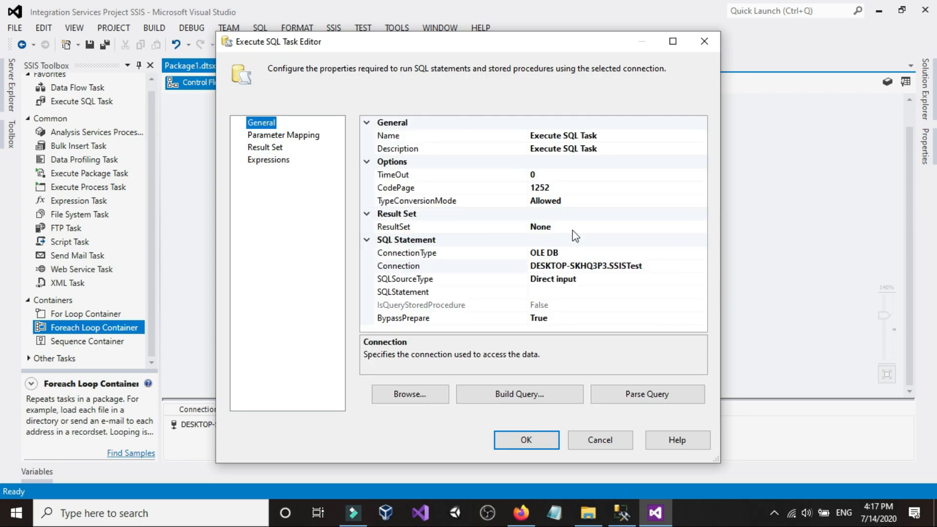
click(627, 227)
click(702, 227)
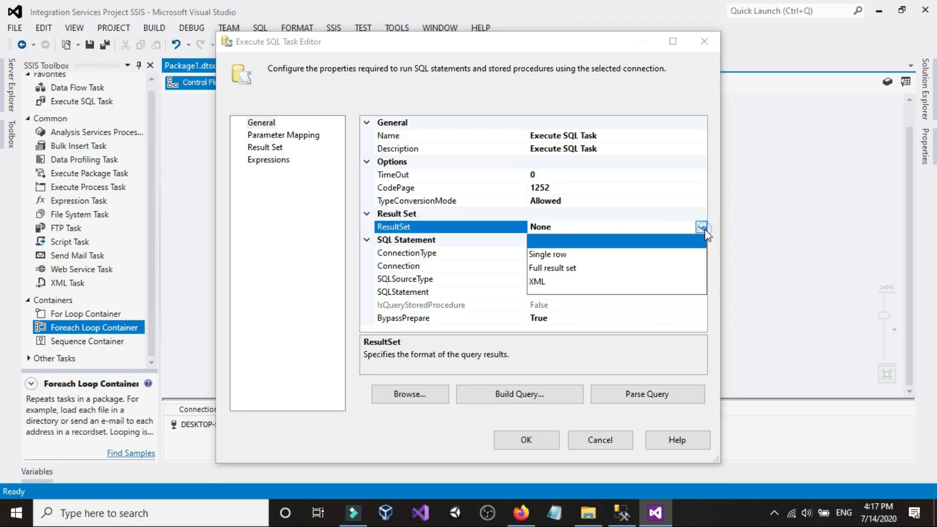
click(559, 255)
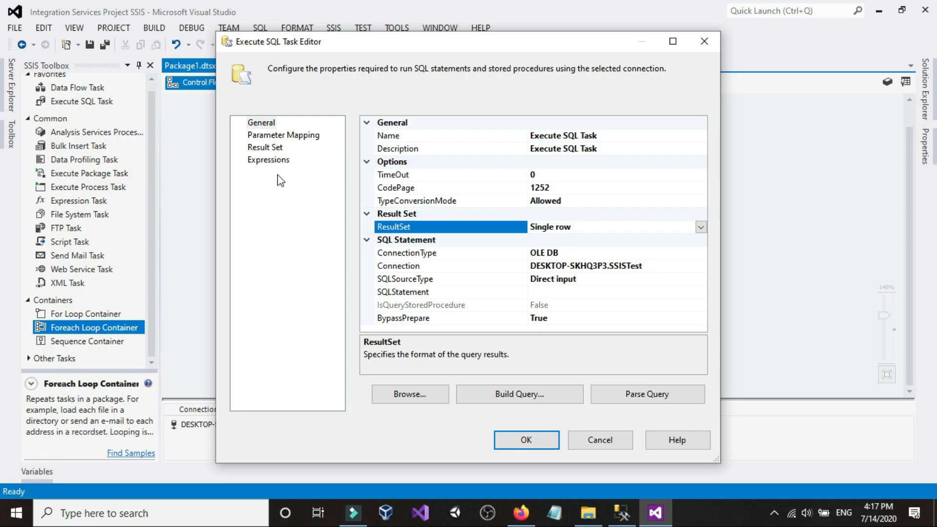
Step: Add a result set mapping to the Execute SQL Task and name the result 0
click(268, 148)
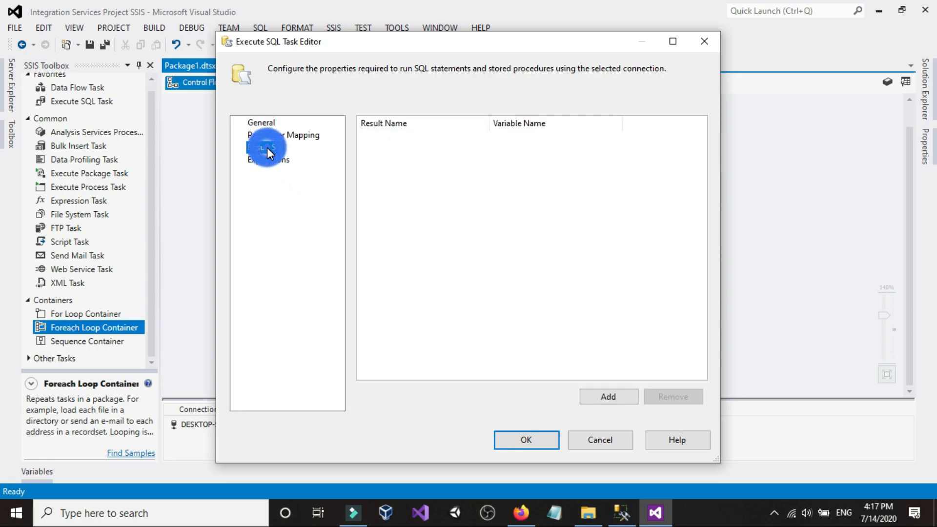
click(619, 397)
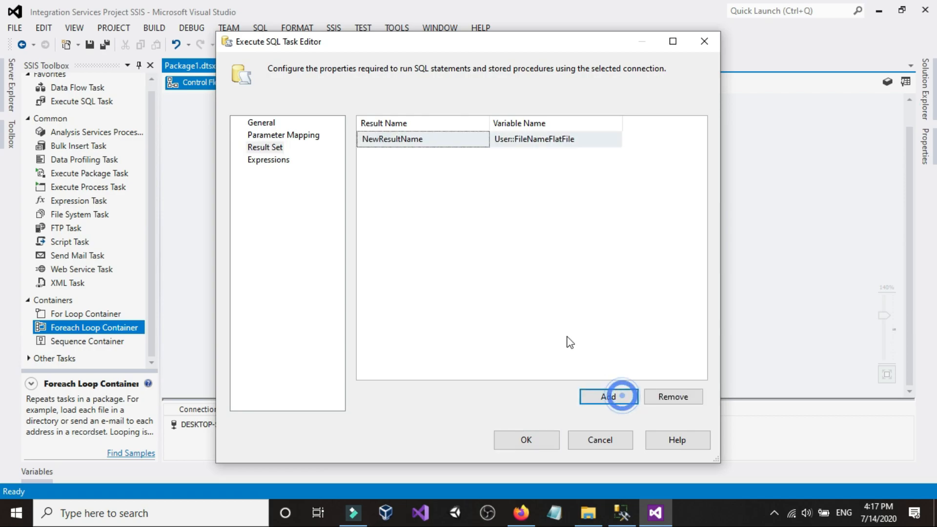
click(450, 139)
double_click(466, 139)
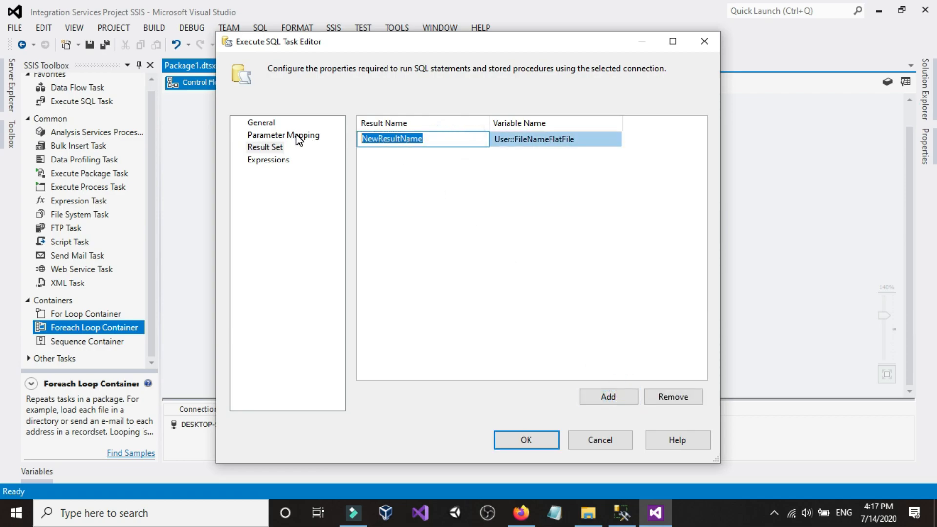
text(0)
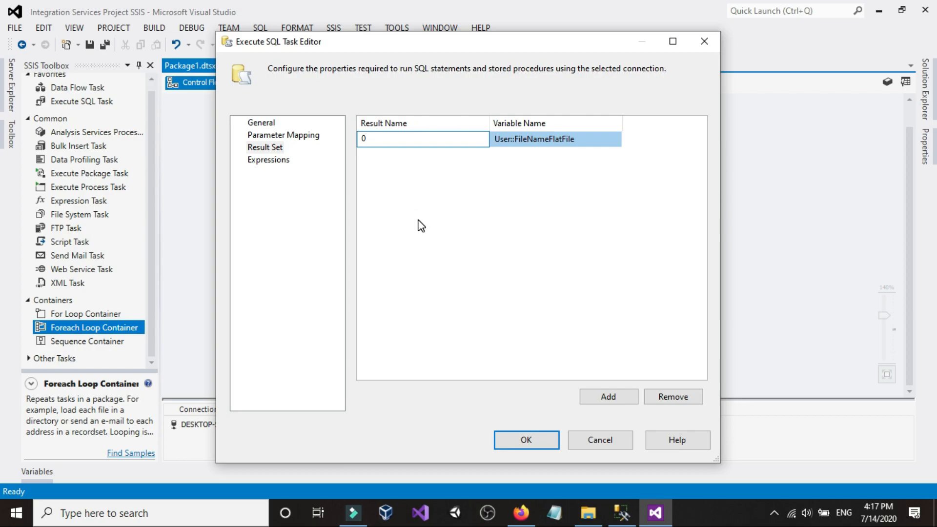
click(418, 221)
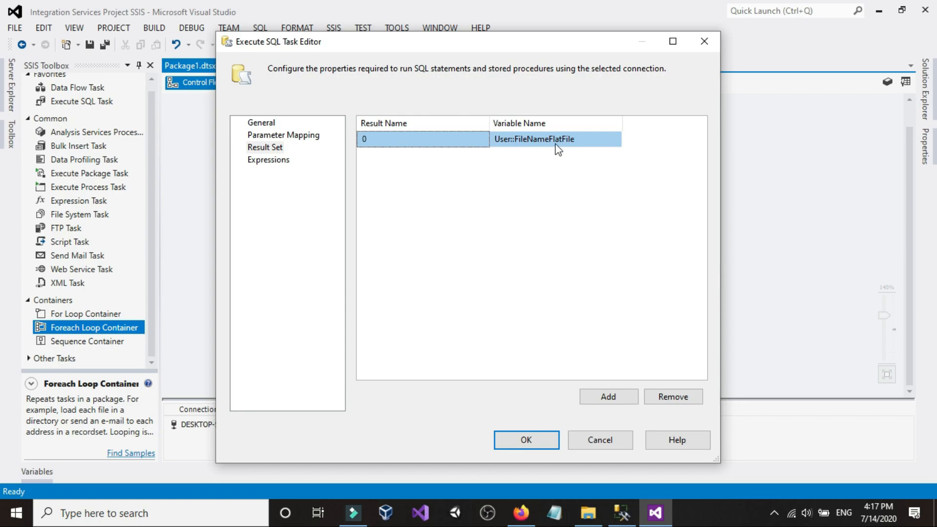
Step: Create a new Package1 variable for the result mapping, named FinalResult, with the value type Int16
click(603, 141)
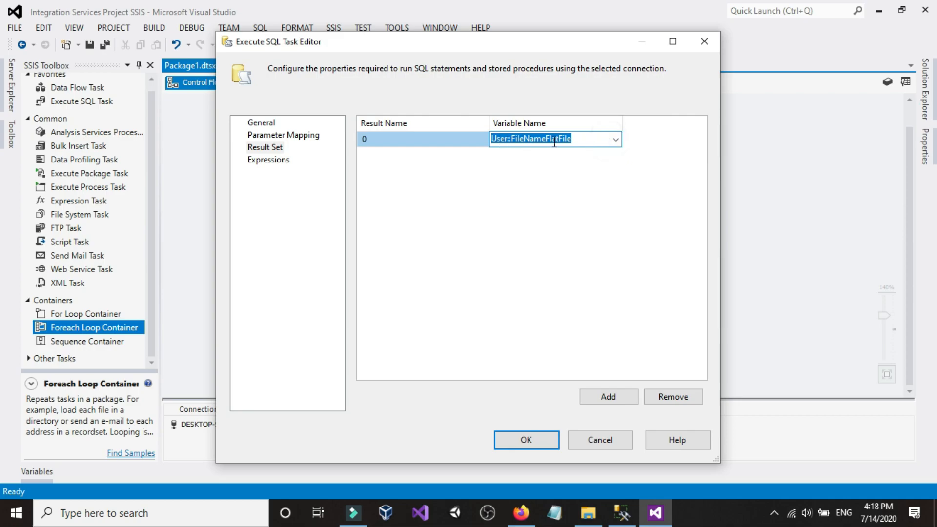
click(618, 141)
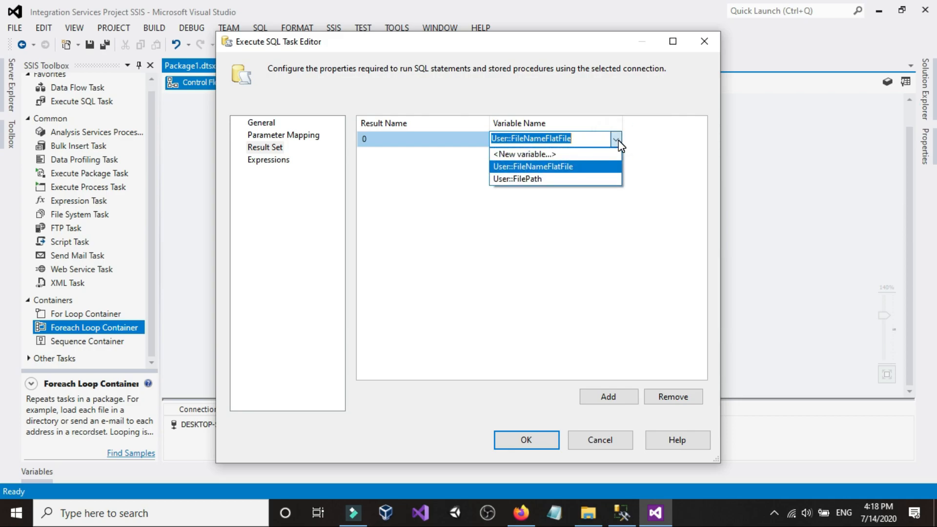
click(618, 141)
click(619, 141)
click(619, 141)
click(617, 140)
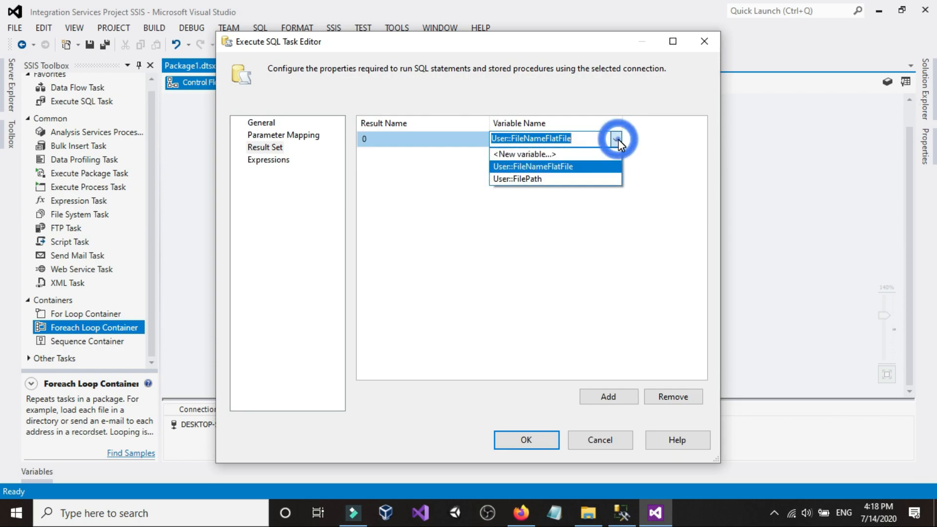
click(543, 154)
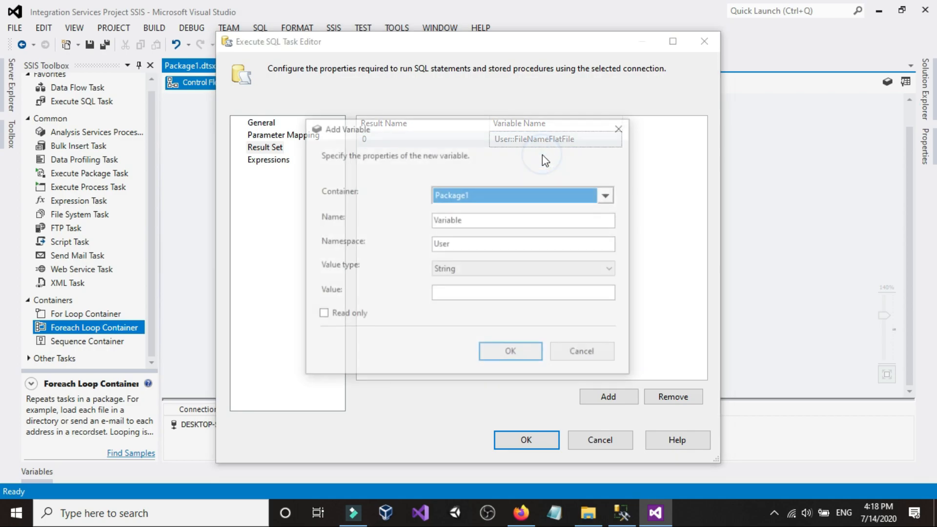
double_click(514, 220)
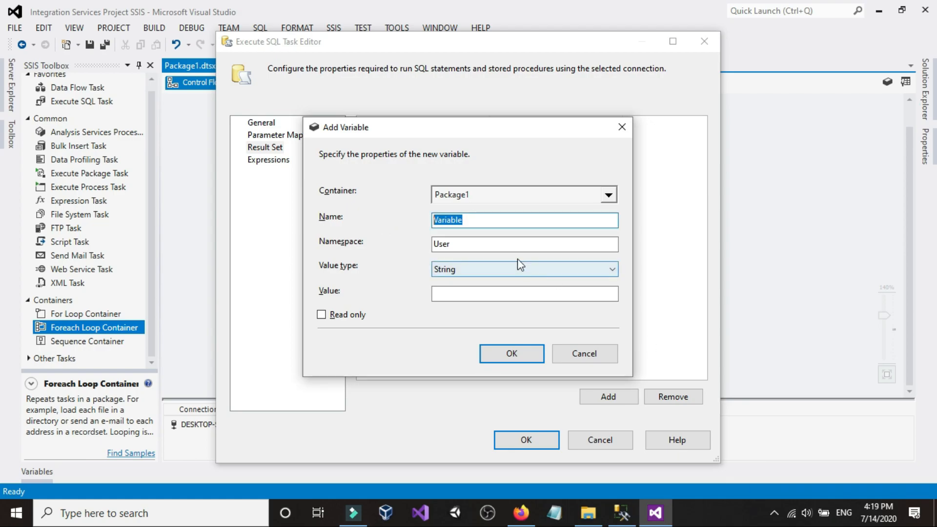
text(Fin)
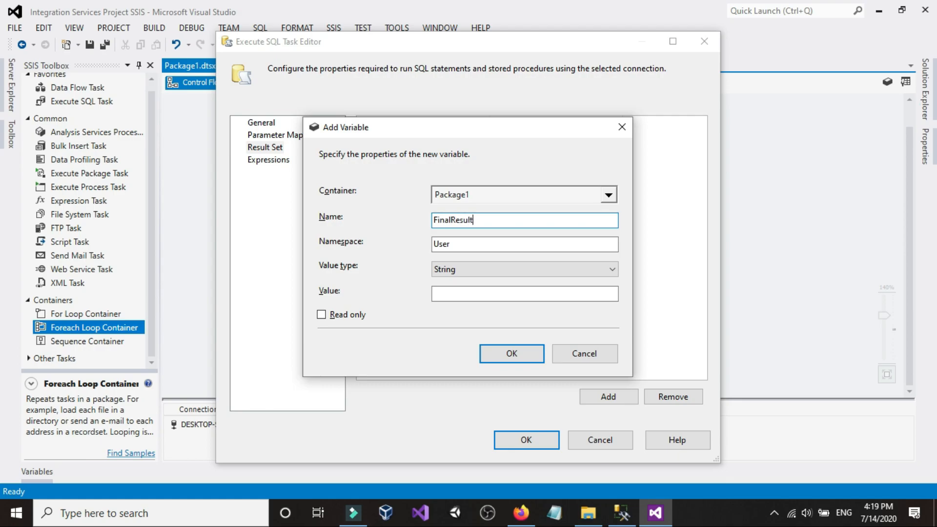
text(alResult)
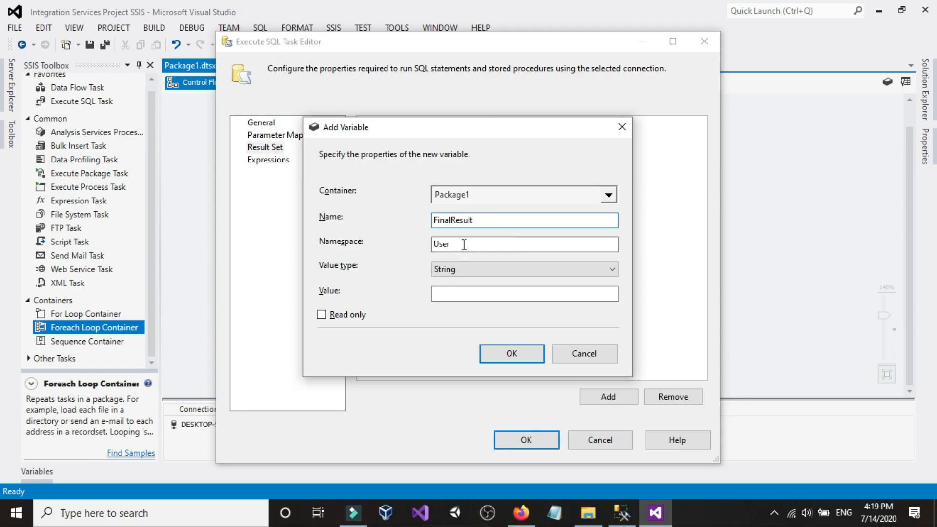
click(453, 268)
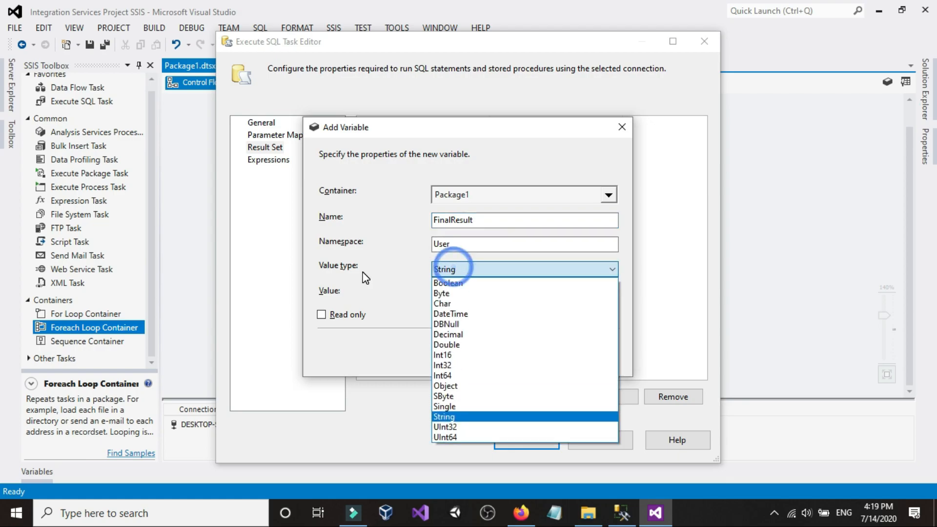
click(459, 360)
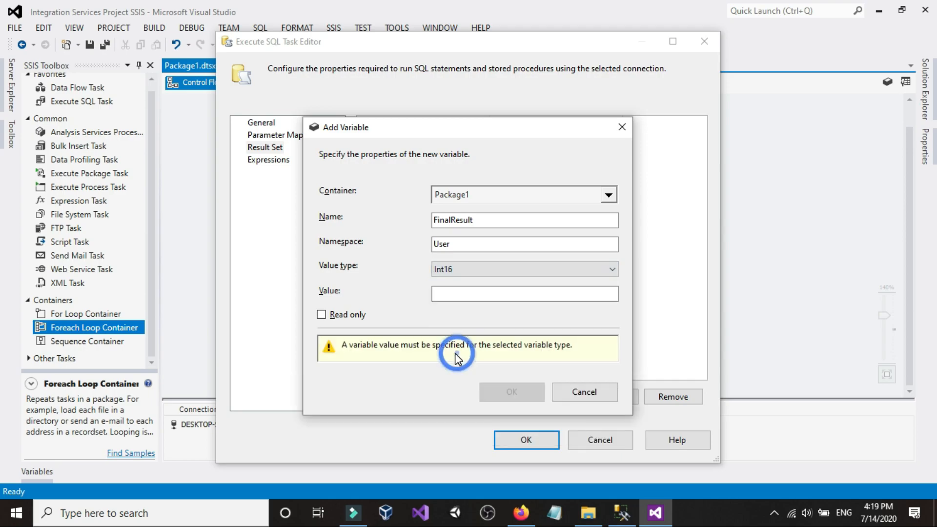
click(450, 295)
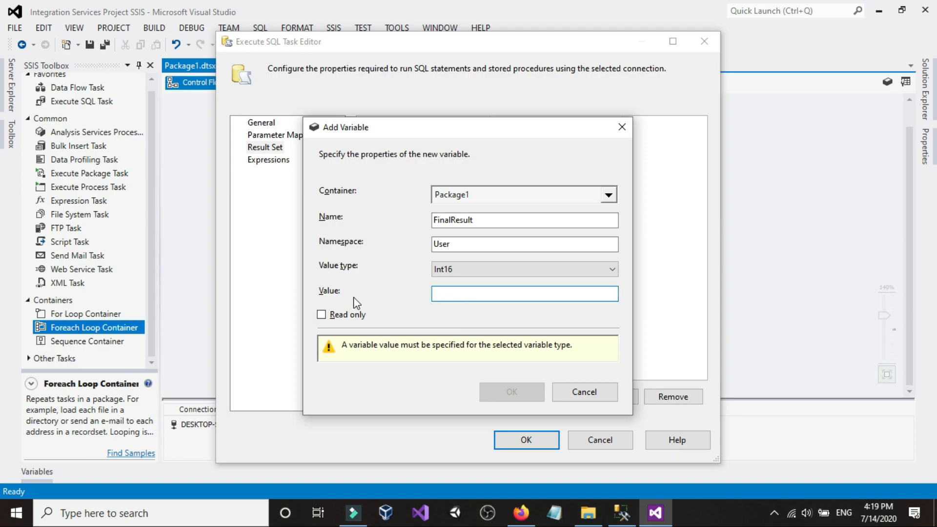
text(5525)
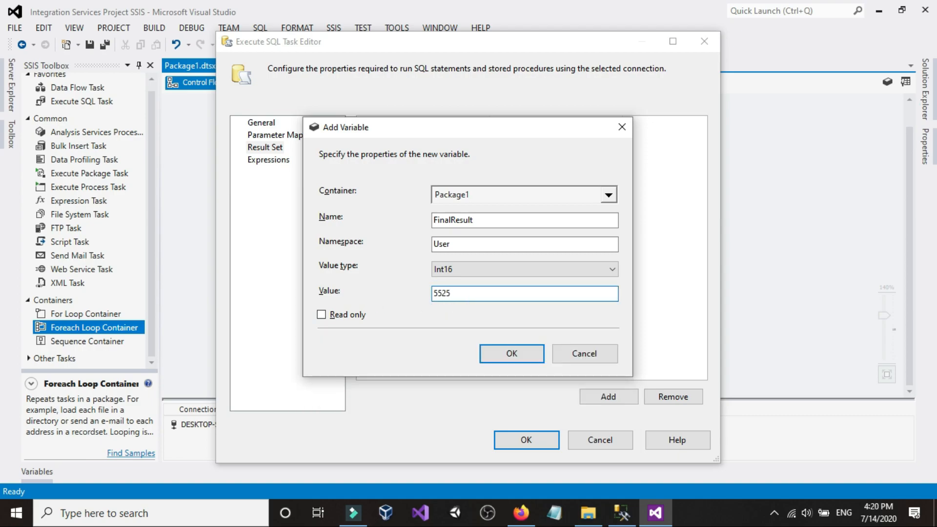
text(4242)
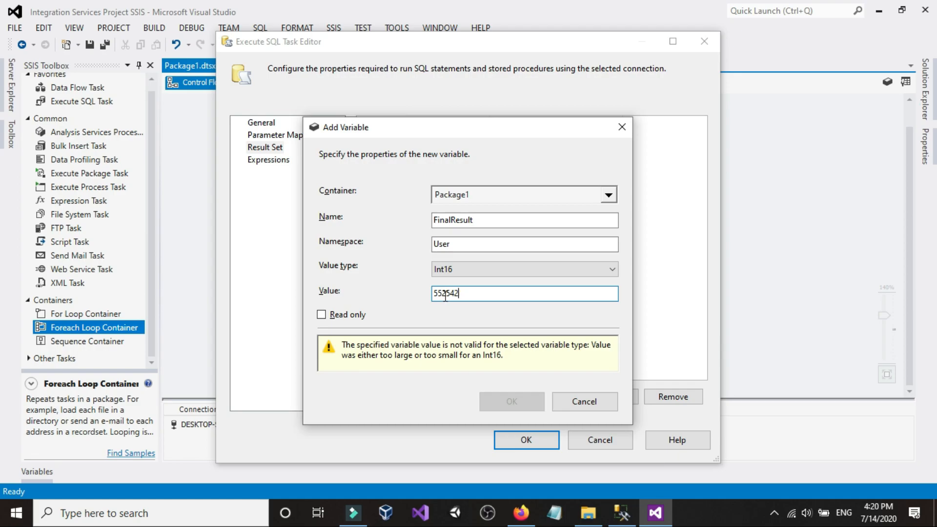
key(BackSpace)
key(BackSpace)
key(BackSpace)
key(BackSpace)
key(BackSpace)
key(BackSpace)
Step: Set the FinalResult variable's value to 0, then confirm the variable and the Execute SQL Task settings
text(0)
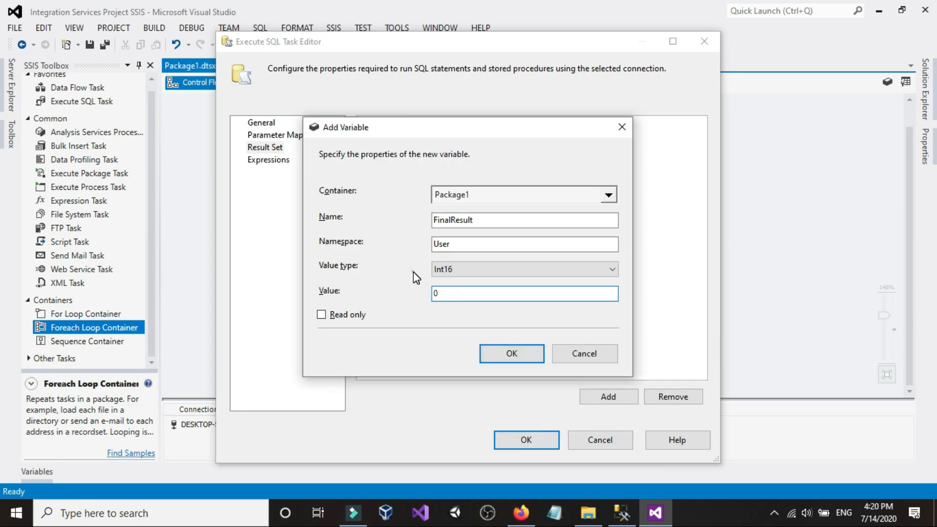
click(508, 354)
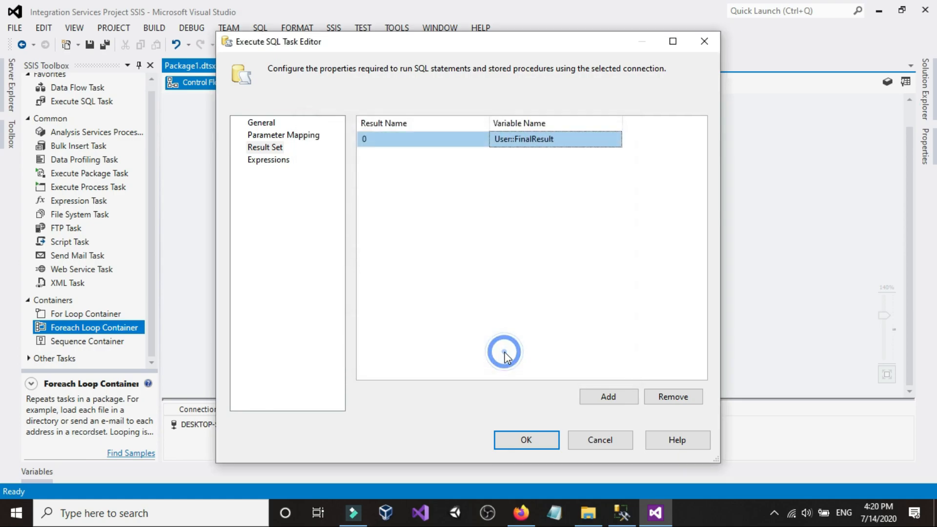
click(510, 439)
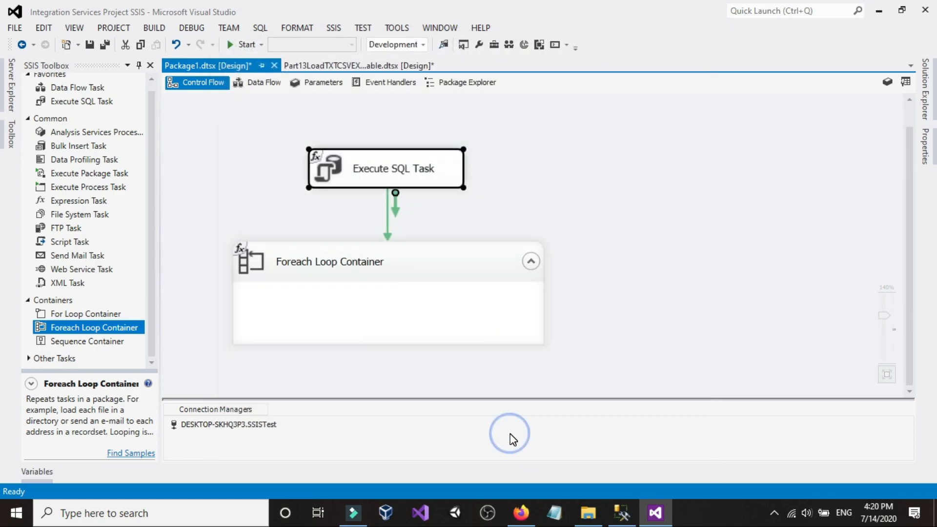
Step: Move the Foreach Loop Container slightly to the left on the control flow and make it taller
click(603, 220)
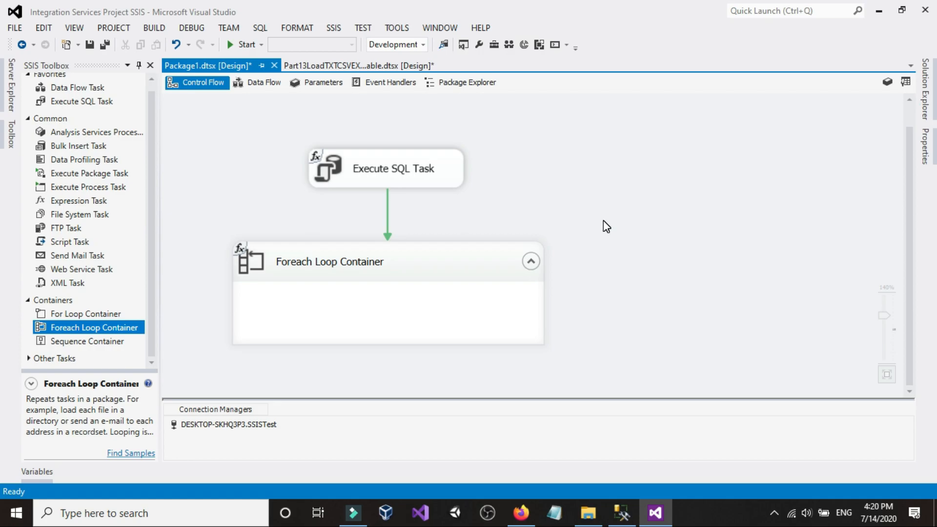
drag(453, 262, 439, 239)
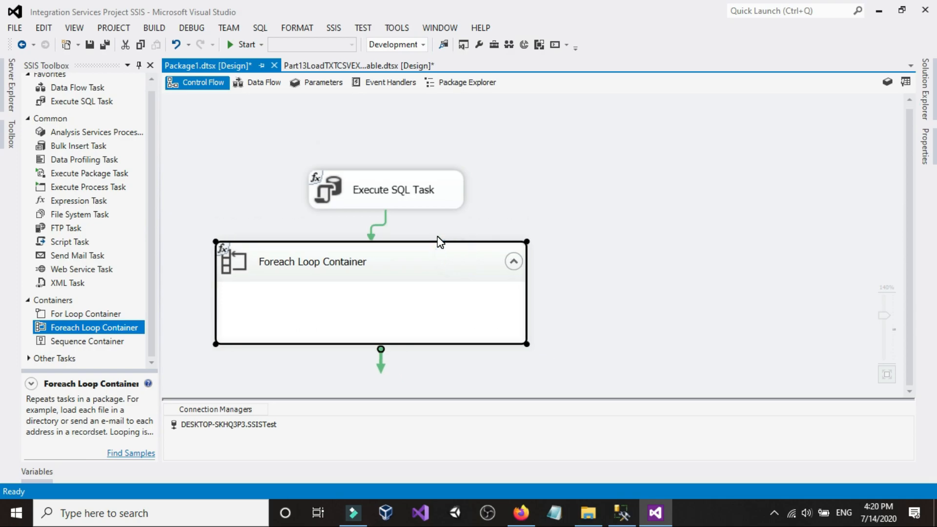
drag(451, 355, 447, 385)
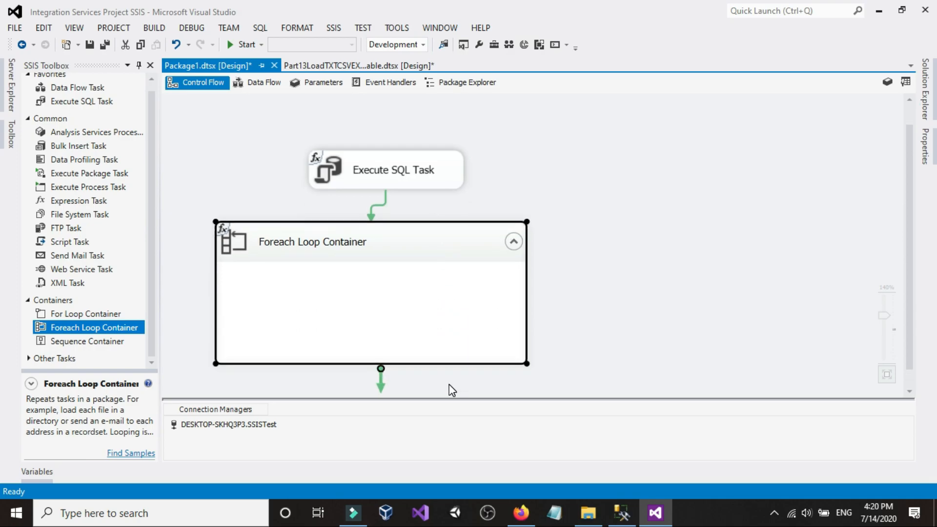
Step: Remove the connector between the Execute SQL Task and the Foreach Loop Container, and move the Execute SQL Task inside the container
drag(447, 258, 474, 267)
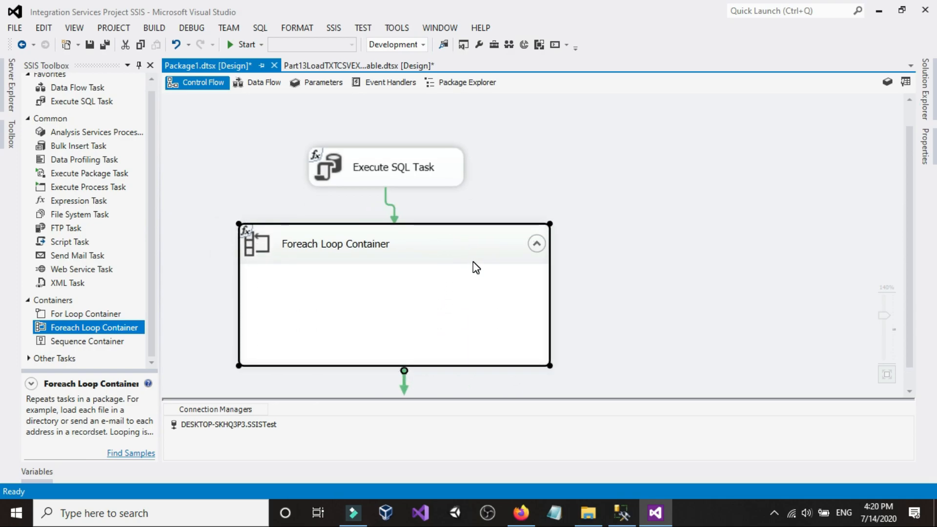
click(400, 172)
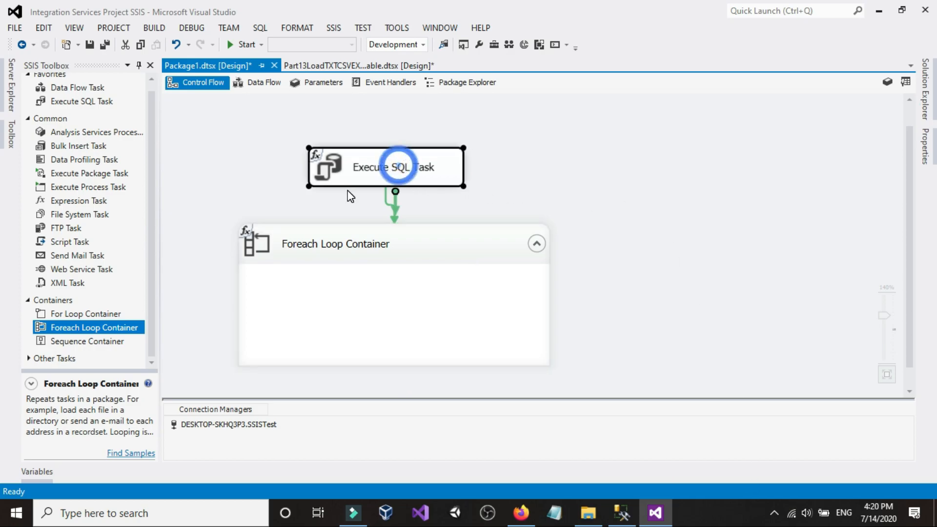
drag(350, 192, 508, 226)
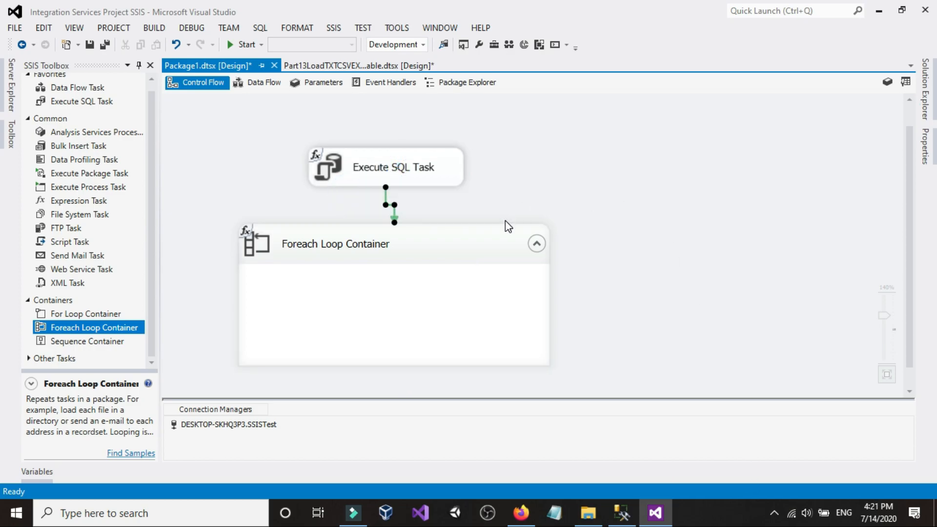
drag(420, 170, 418, 299)
Step: Move the Foreach Loop Container up to the top of the control flow and make it taller
drag(387, 243, 404, 106)
double_click(380, 243)
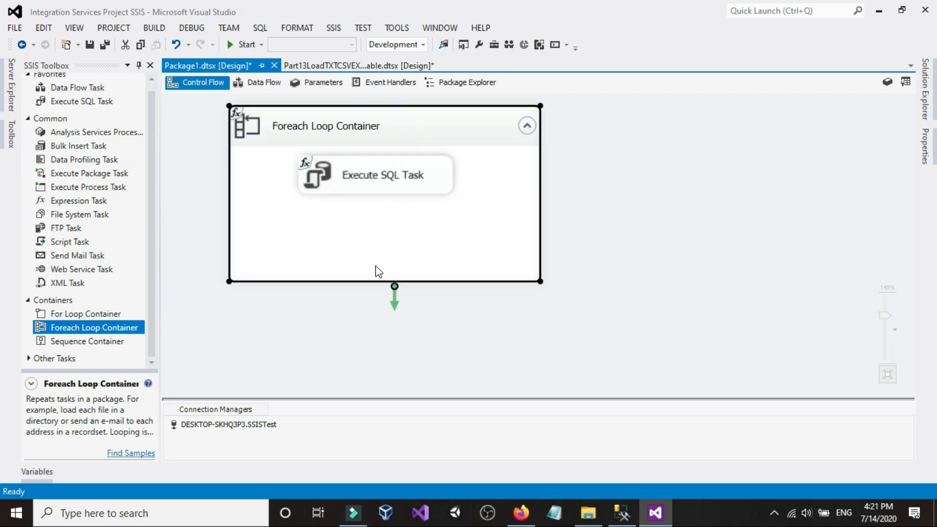
drag(366, 279, 362, 318)
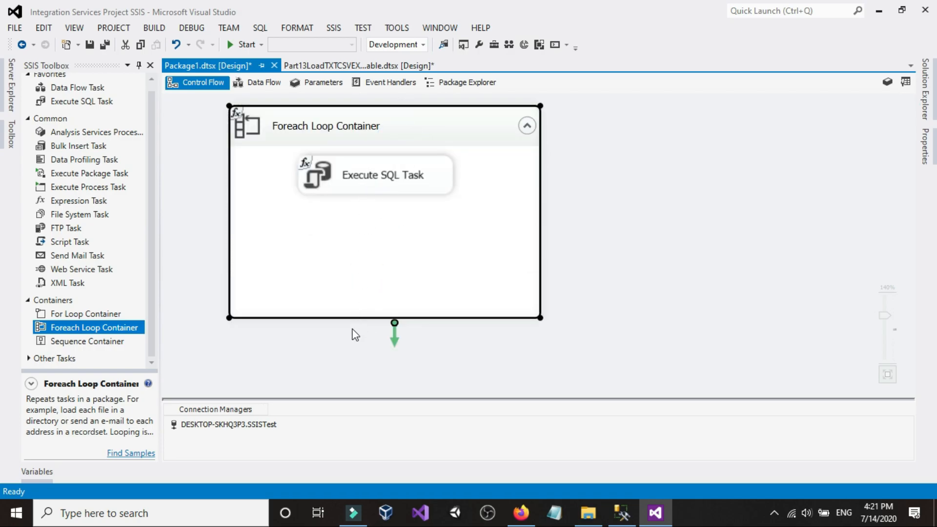
click(354, 318)
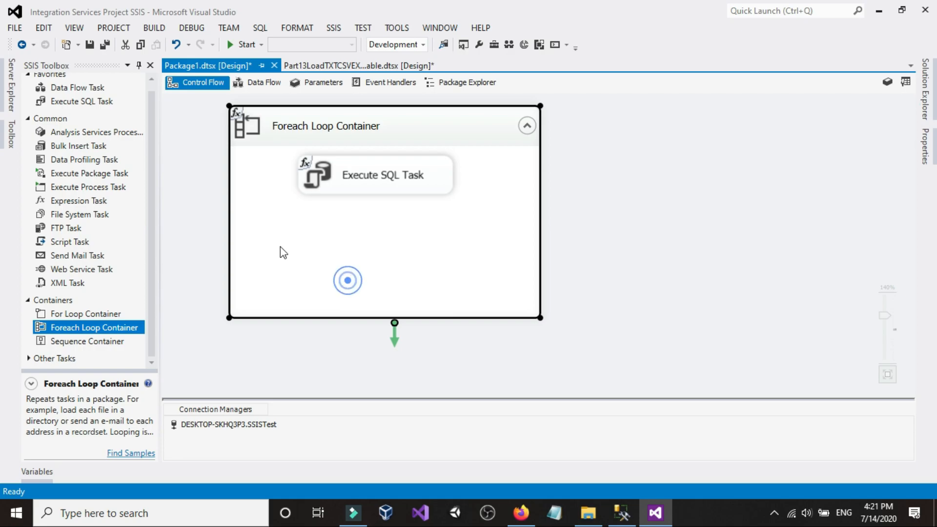
Step: Add a Data Flow Task inside the Foreach Loop Container, placed below the Execute SQL Task
drag(77, 88, 336, 260)
click(455, 225)
drag(406, 259, 396, 262)
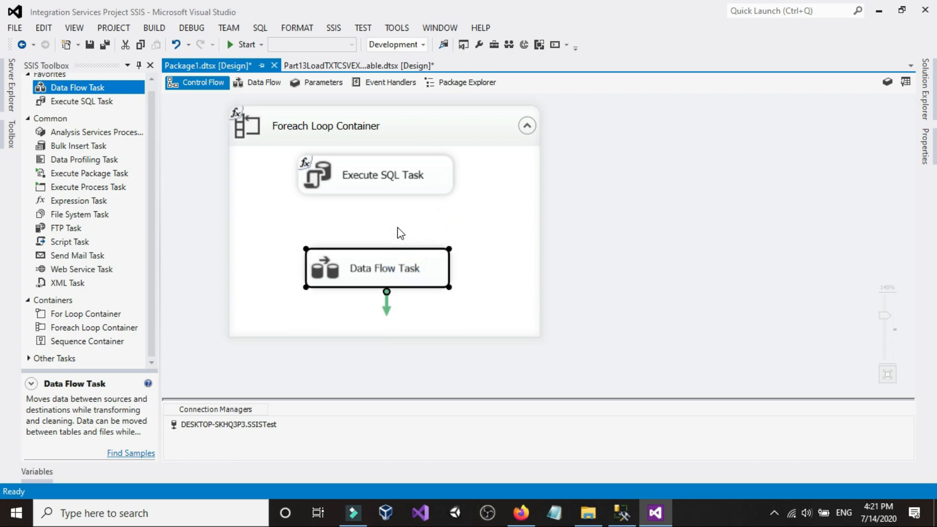
click(377, 215)
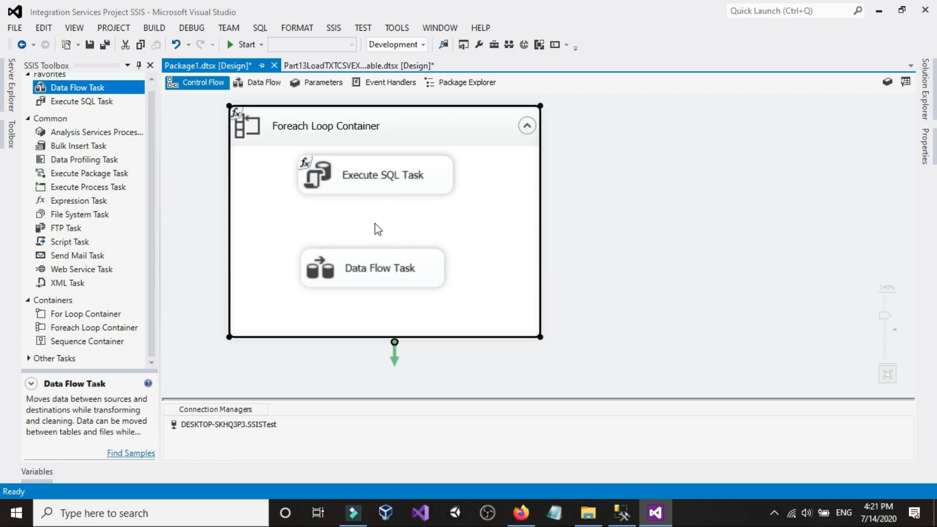
Step: Widen the Foreach Loop Container to the right and move the Data Flow Task slightly up and left, closer to the Execute SQL Task
drag(540, 198, 713, 200)
click(396, 252)
drag(396, 252, 376, 240)
Step: Connect the Execute SQL Task to the Data Flow Task inside the Foreach Loop Container
click(388, 187)
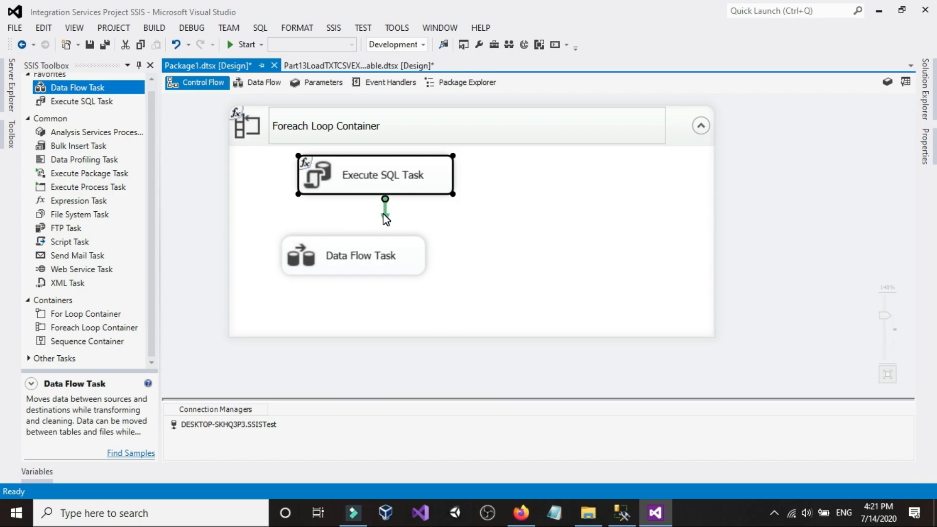
Step: Connect the Execute SQL Task to the Data Flow Task and rename the data flow task DFT_Load_NewFiles
drag(386, 219, 356, 256)
click(349, 264)
click(353, 257)
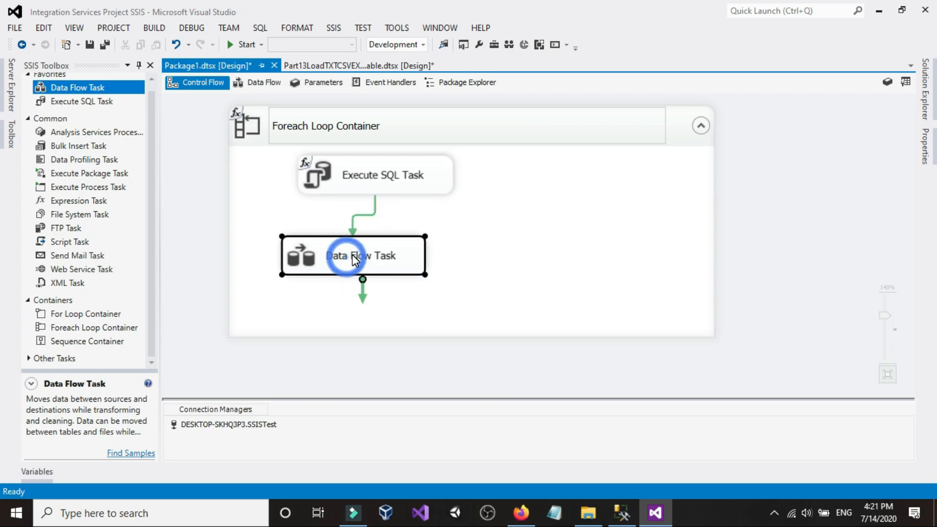
text(DFY)
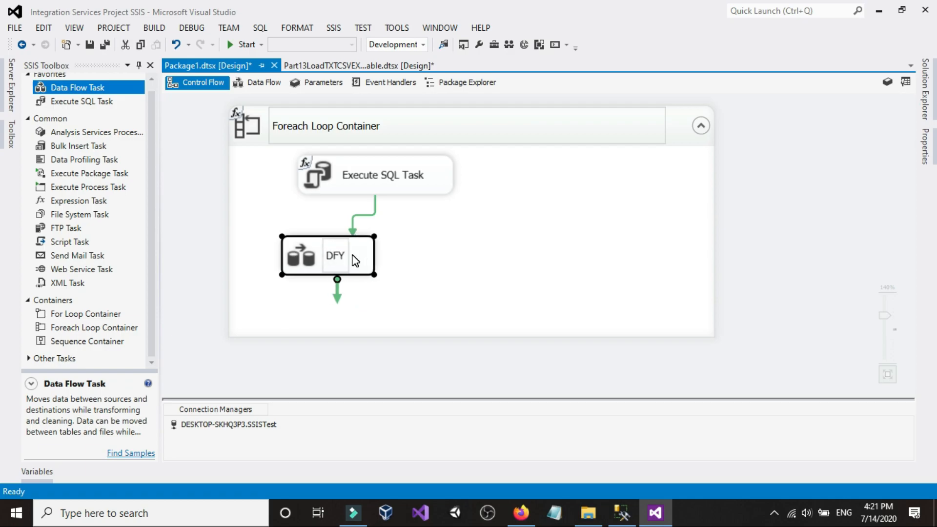
key(BackSpace)
text(T_)
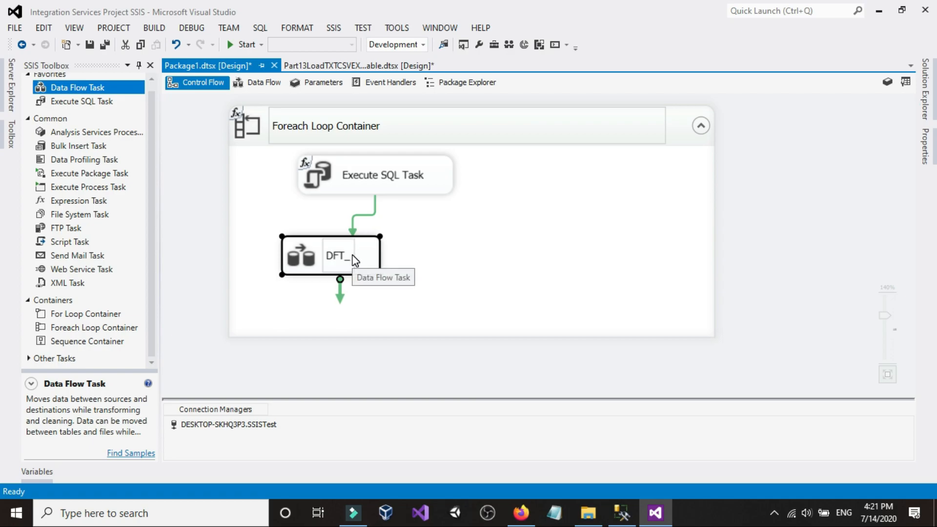
text(Load_New)
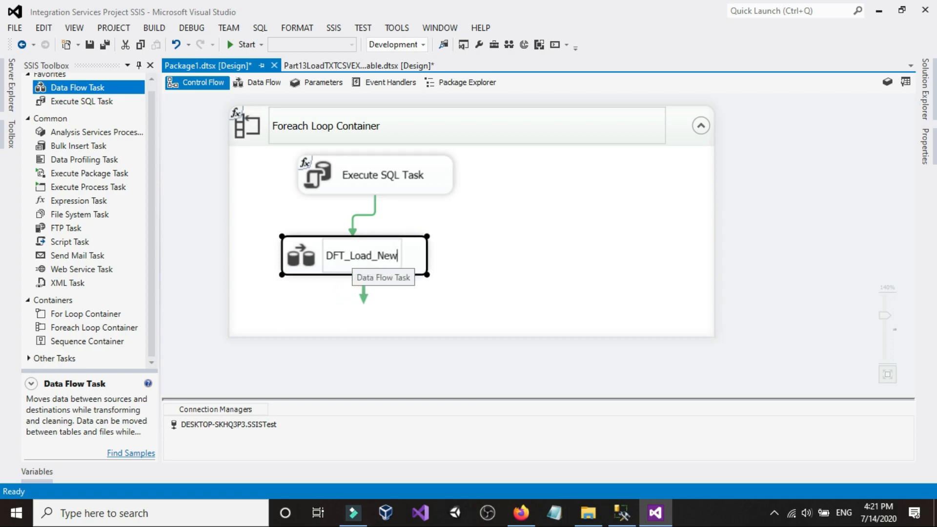
text(Files)
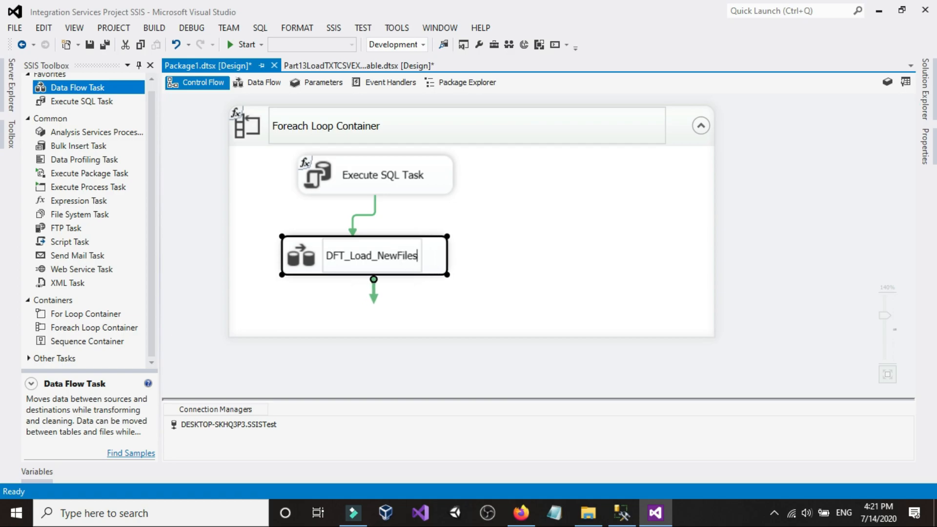
click(559, 250)
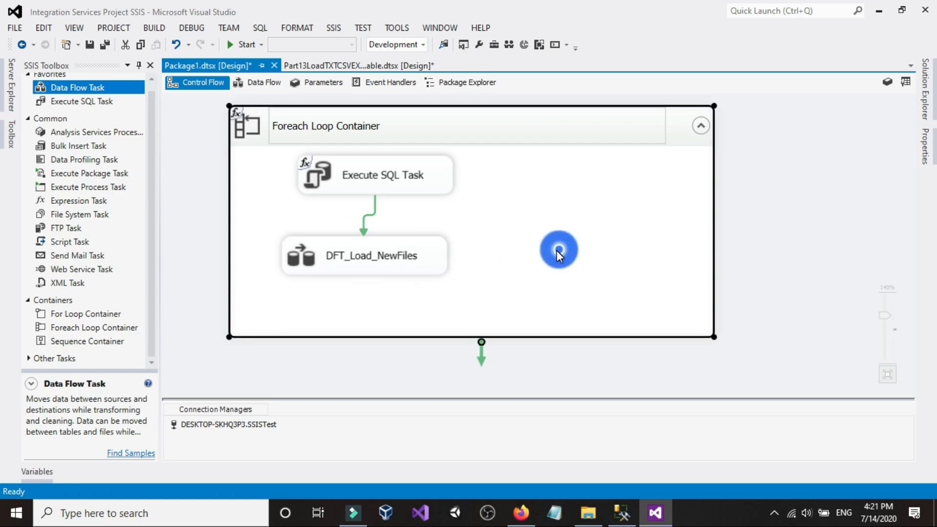
Step: Move the DFT_Load_NewFiles task to the lower left of the Execute SQL Task inside the Foreach Loop Container
drag(393, 263, 342, 272)
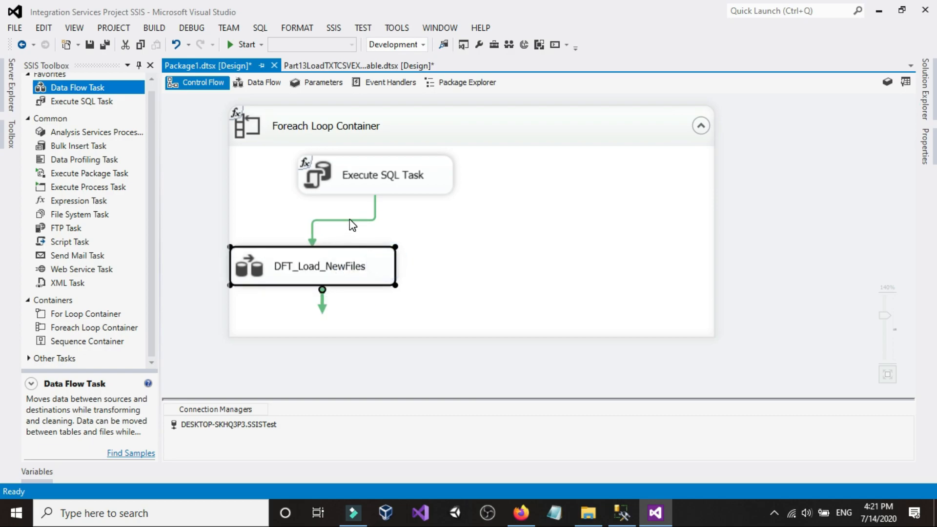
click(348, 221)
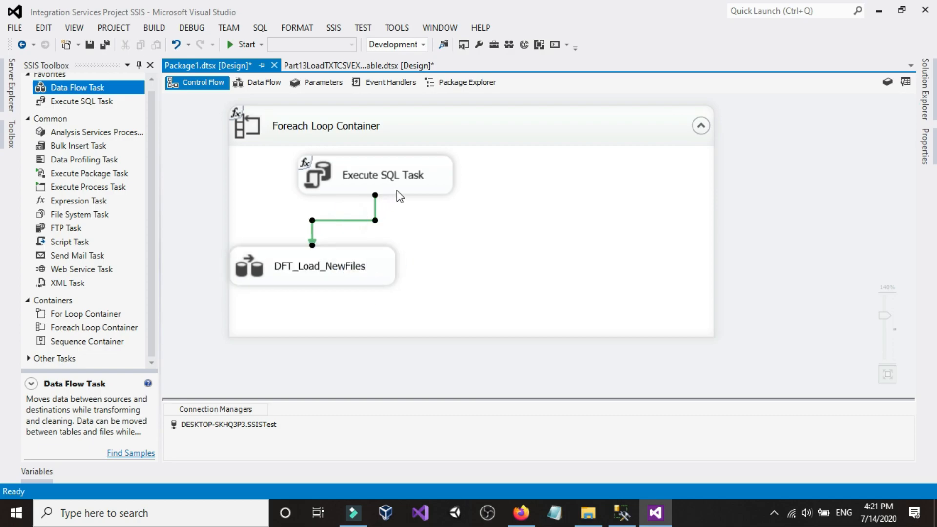
click(511, 222)
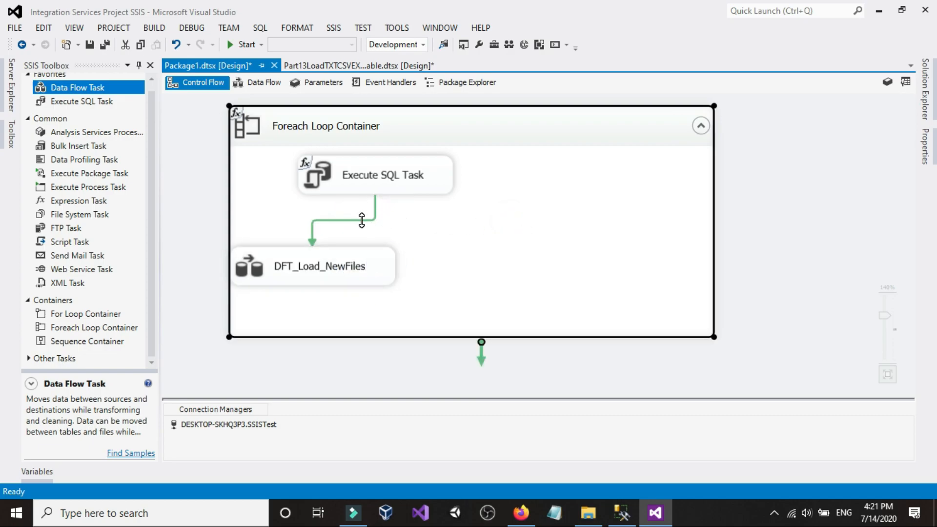
Step: Copy the name of the FinalResult variable from the package variables
right_click(762, 199)
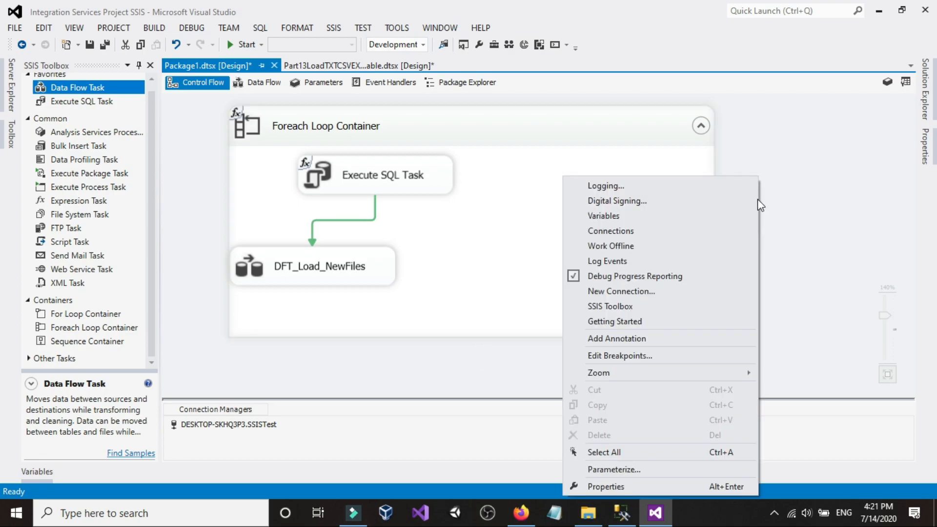
click(730, 216)
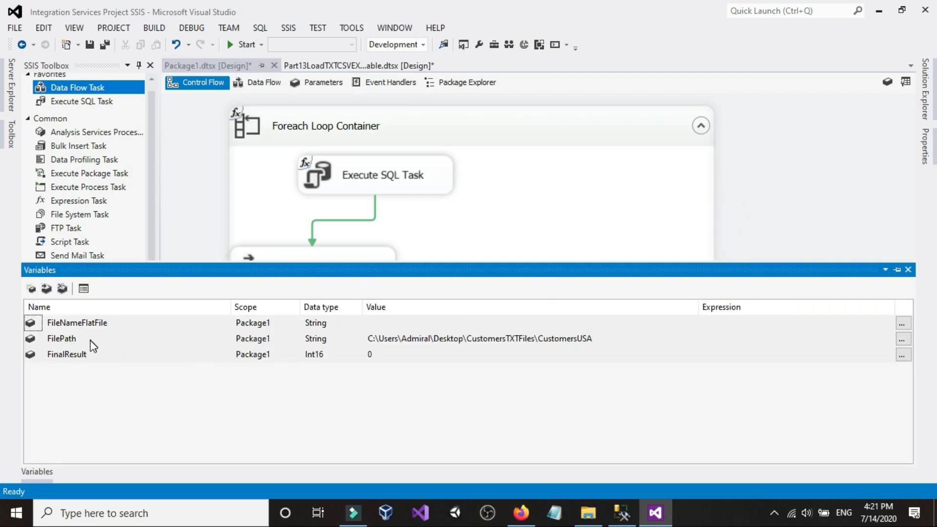
click(104, 355)
click(104, 355)
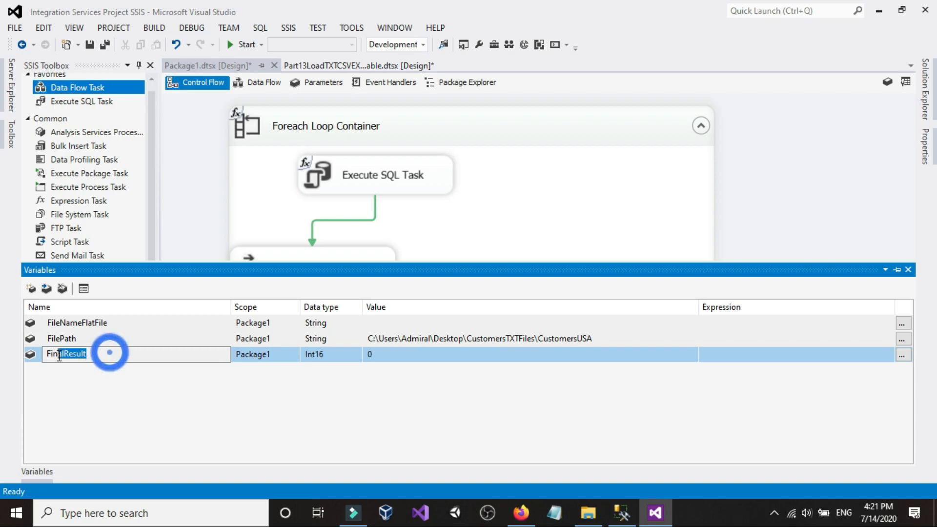
right_click(63, 357)
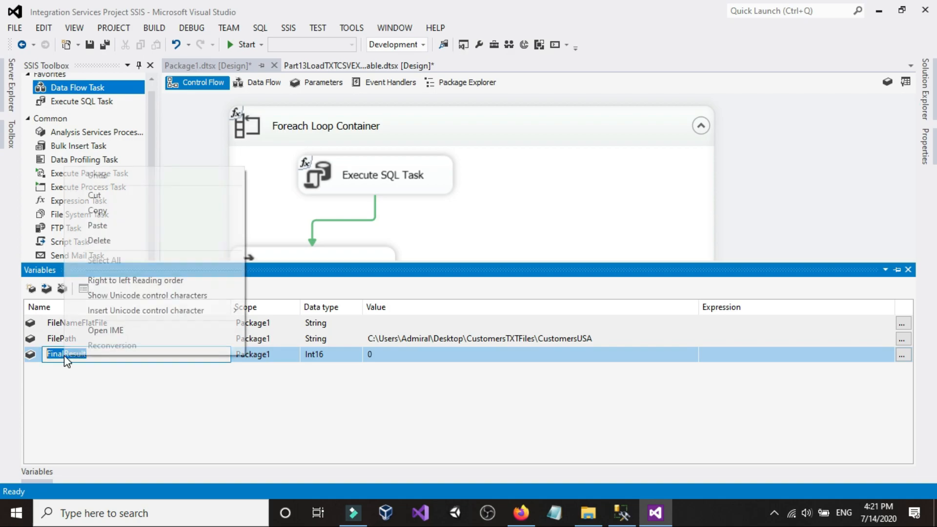
click(96, 211)
click(836, 189)
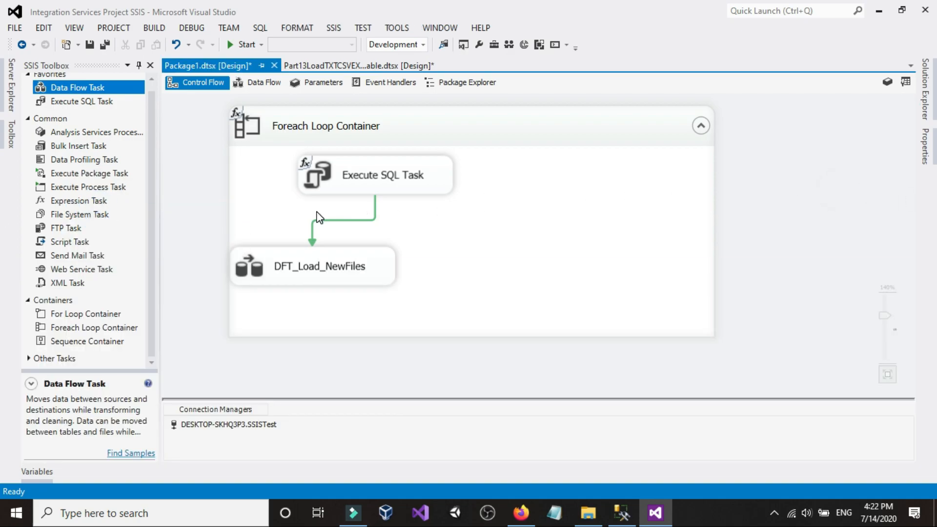
Step: Set the evaluation operation to Expression and Constraint for the precedence constraint between Execute SQL Task and DFT_Load_NewFiles
click(337, 219)
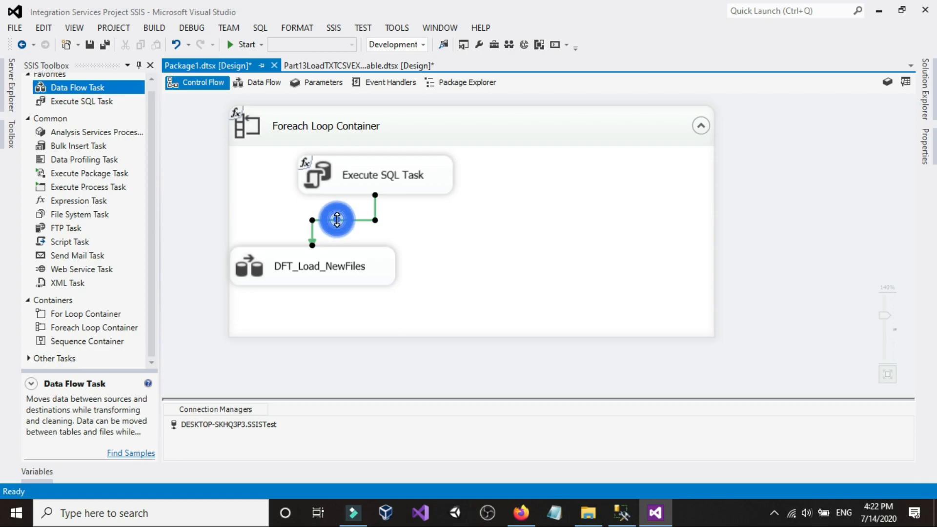
double_click(336, 219)
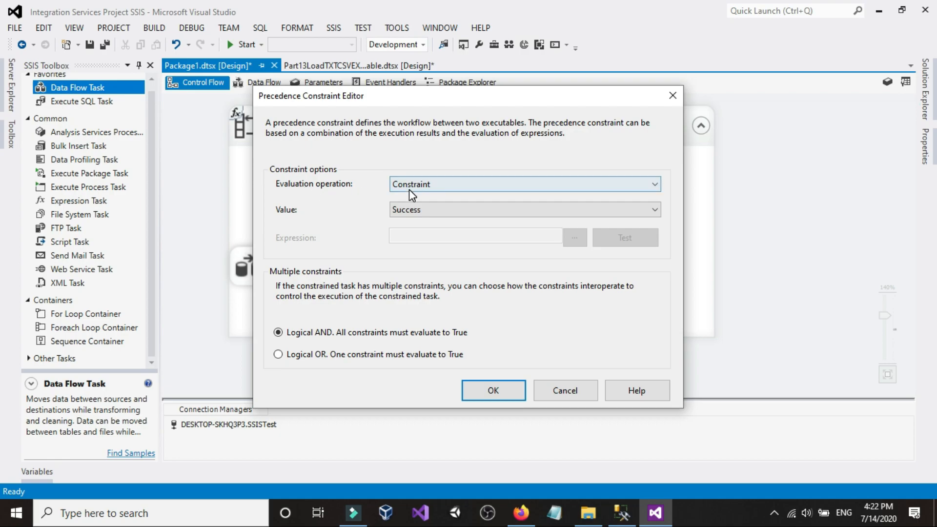
click(438, 185)
click(443, 218)
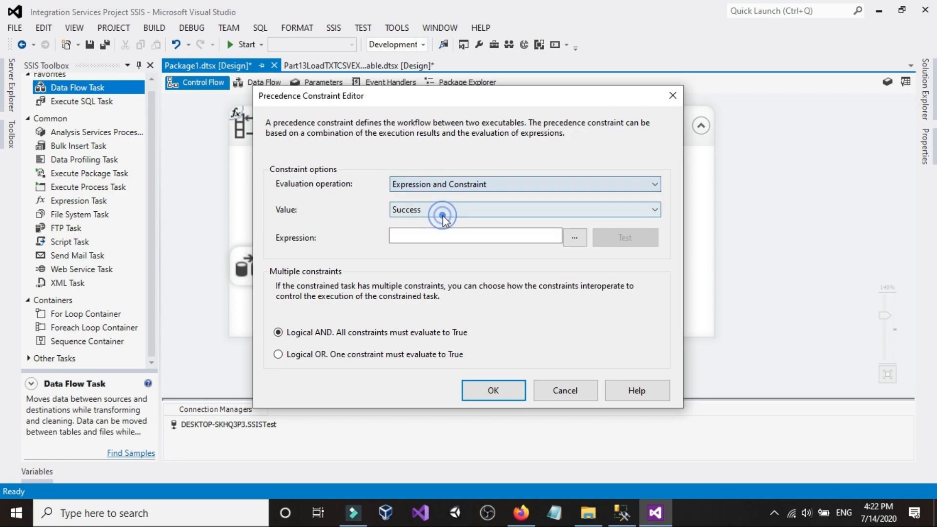
Step: Enter the constraint expression FinalResult==0 and check the NewFile query value in SQL Server Management Studio before returning to Visual Studio
click(575, 238)
right_click(264, 335)
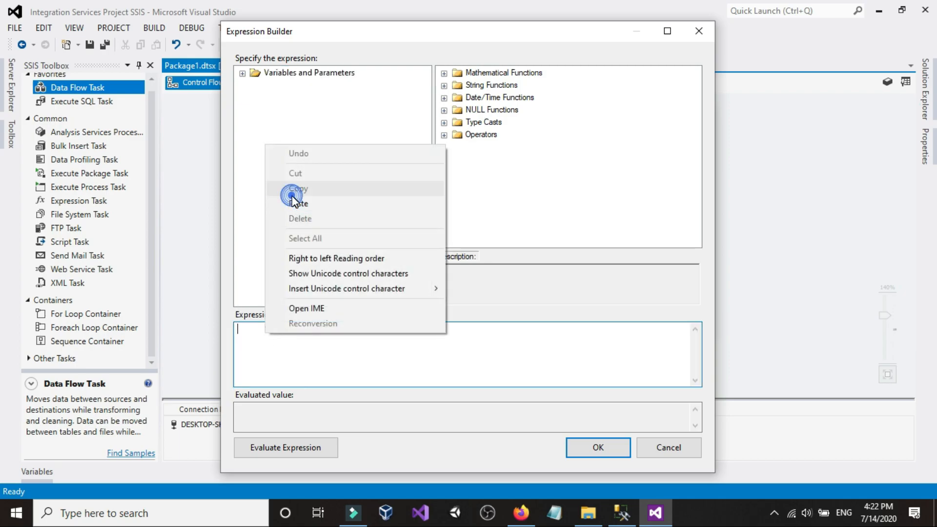
click(296, 202)
drag(285, 334, 233, 334)
click(287, 333)
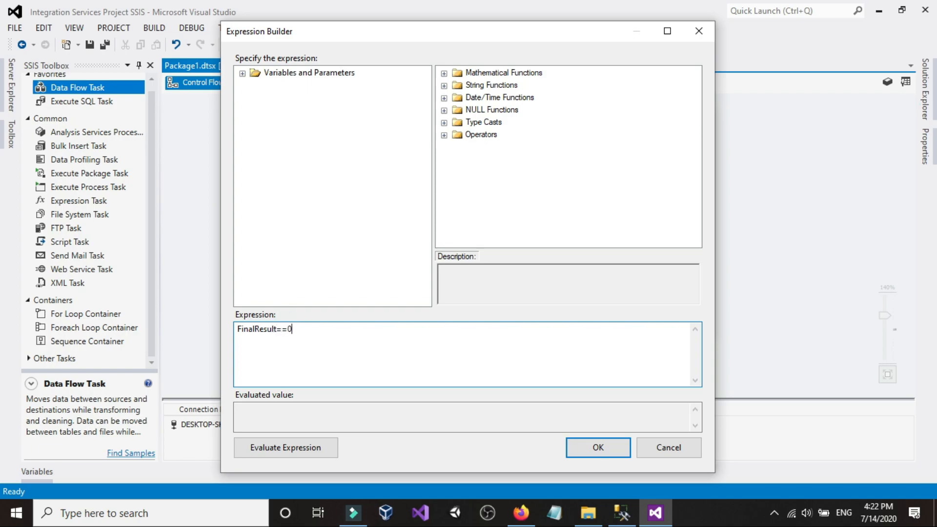
click(312, 330)
click(621, 512)
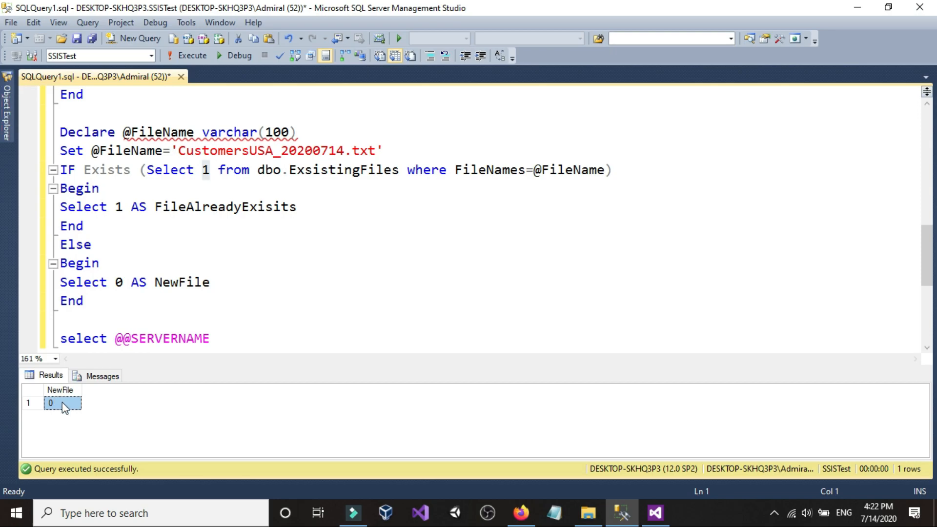
click(655, 513)
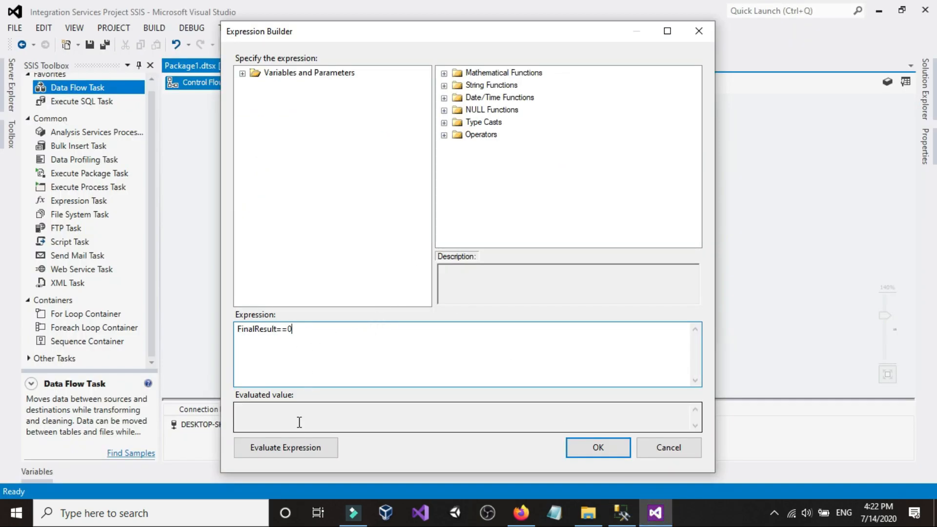
Step: Try to evaluate and accept the expression FinalResult==0
click(305, 446)
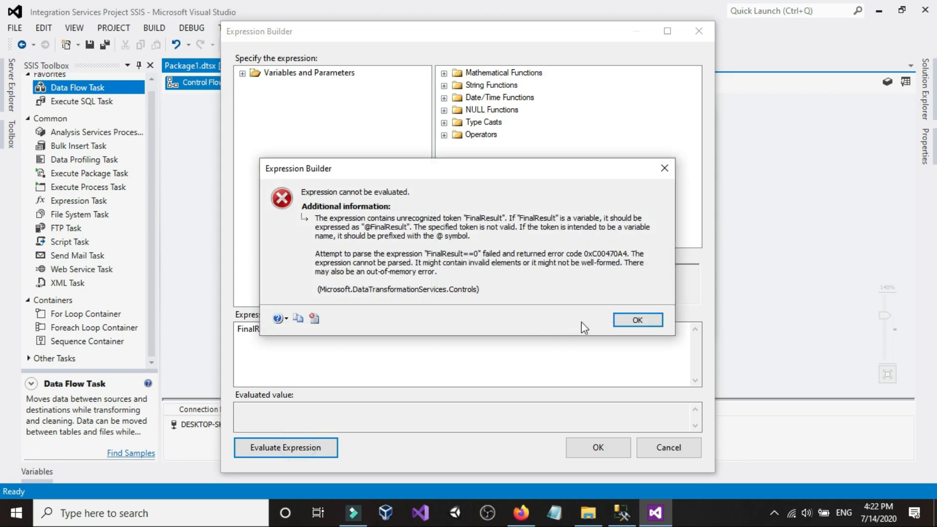
click(627, 320)
click(328, 338)
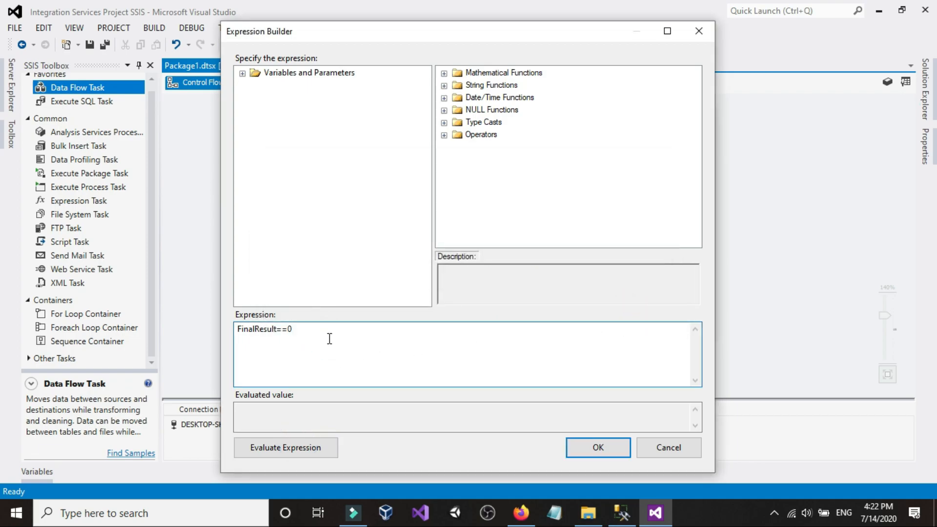
click(580, 452)
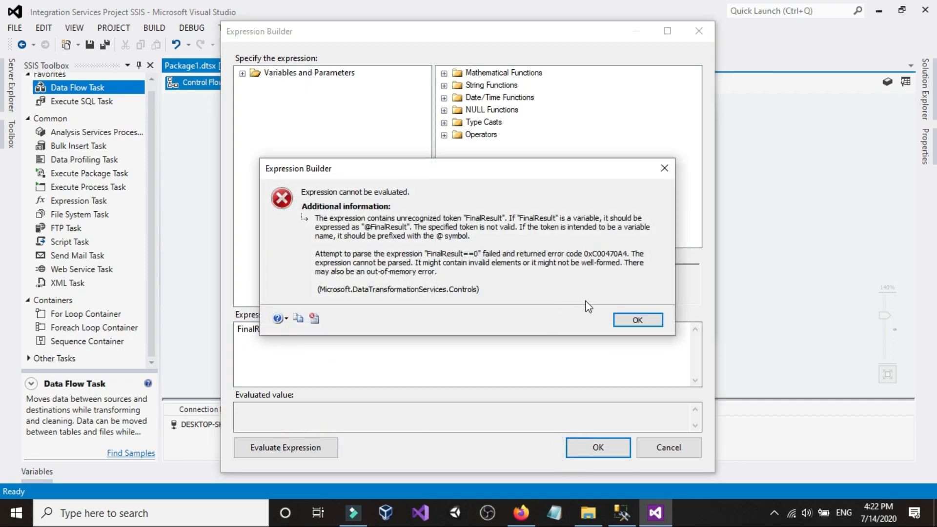
click(624, 318)
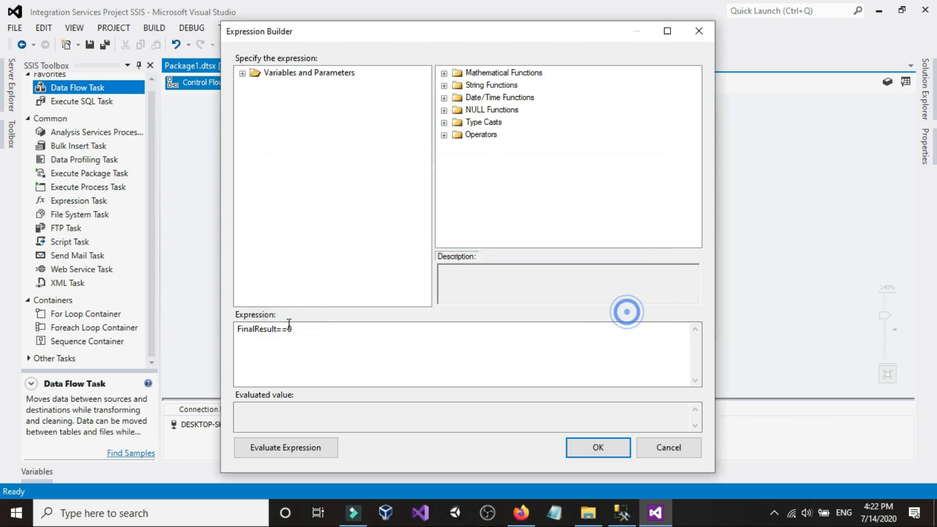
drag(238, 331, 266, 329)
double_click(270, 329)
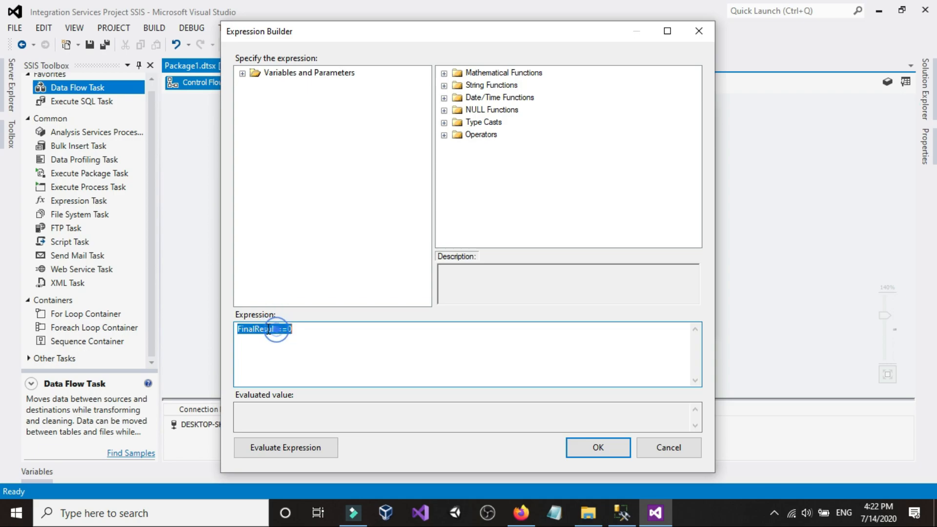
click(239, 329)
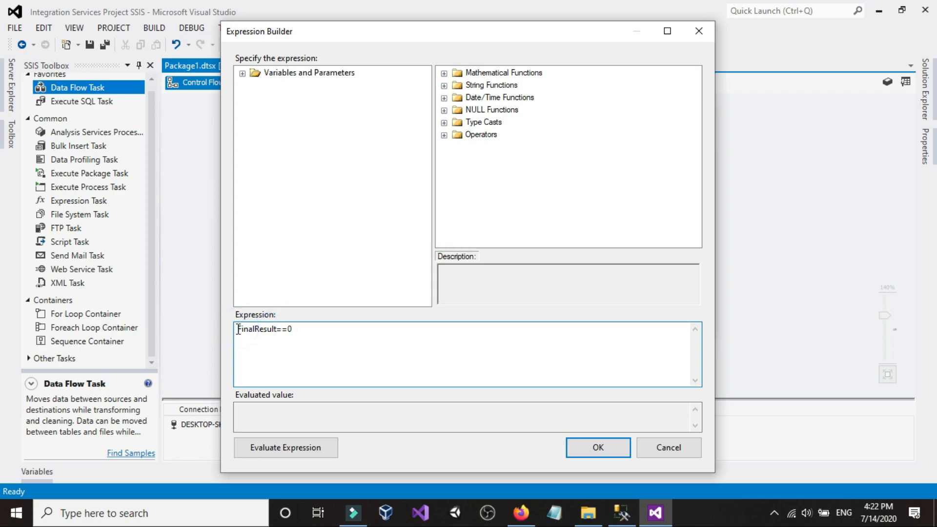
text(@)
click(270, 445)
click(289, 409)
drag(313, 329, 230, 335)
click(239, 331)
click(293, 328)
click(591, 446)
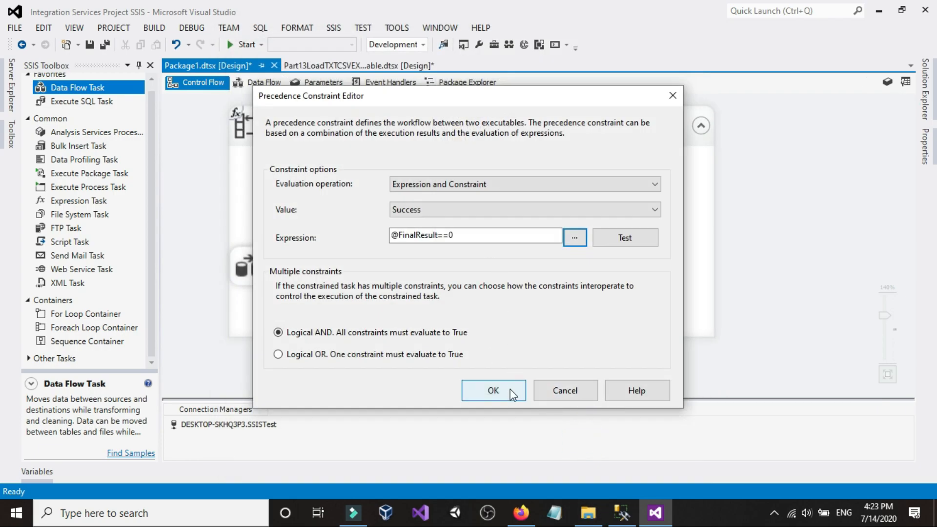
click(504, 397)
Step: Enlarge the Foreach Loop Container downward and reposition the DFT_Load_NewFiles task below the Execute SQL Task
click(326, 270)
click(455, 238)
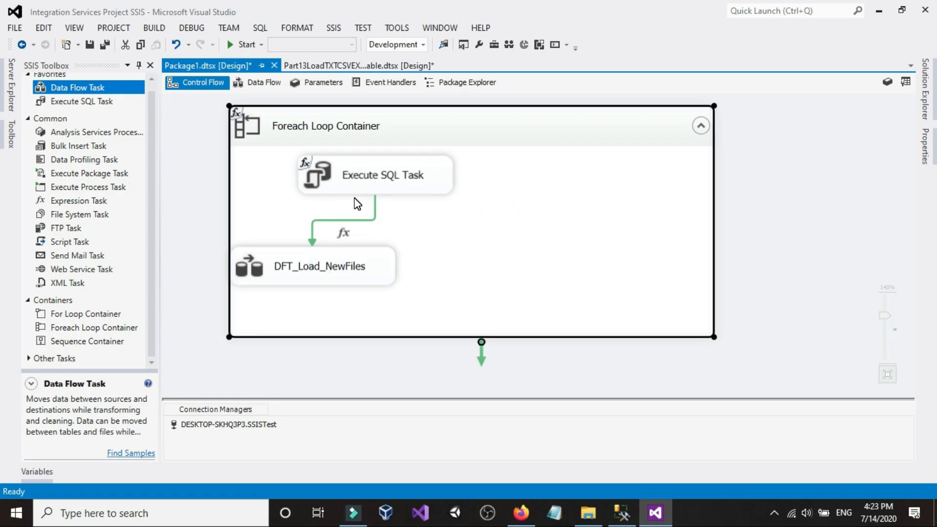
click(336, 271)
click(455, 307)
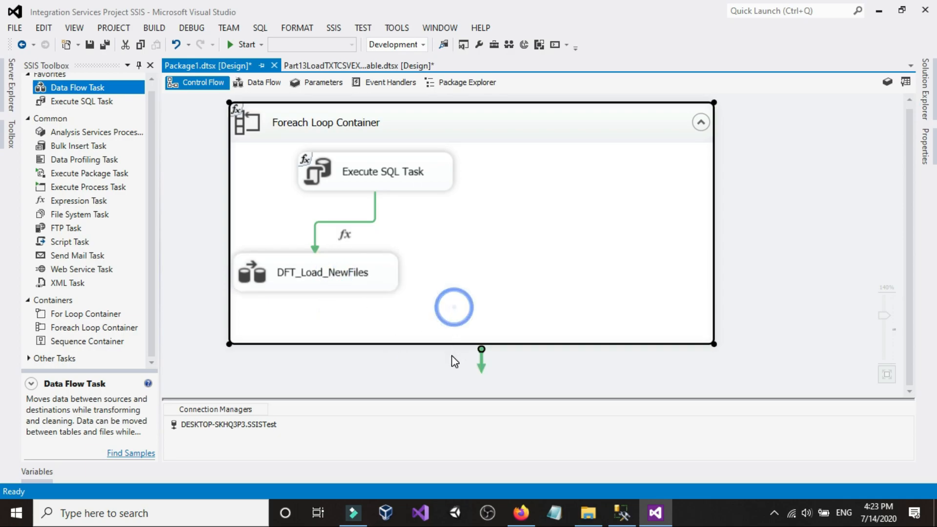
drag(452, 341, 451, 394)
drag(392, 248, 395, 231)
click(482, 214)
click(774, 198)
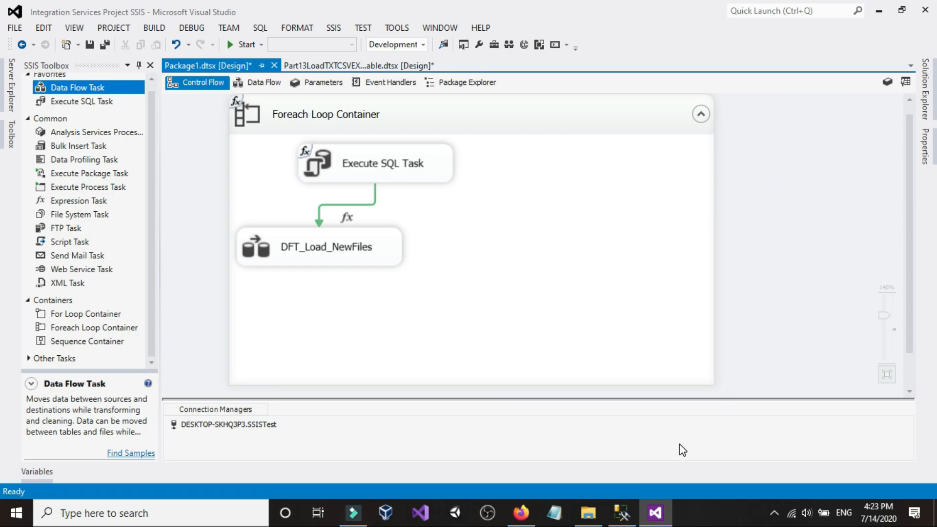
Step: Switch to File Explorer and create a folder named AlreadyLoadedFiles inside the CustomersUSA folder
click(587, 513)
click(585, 515)
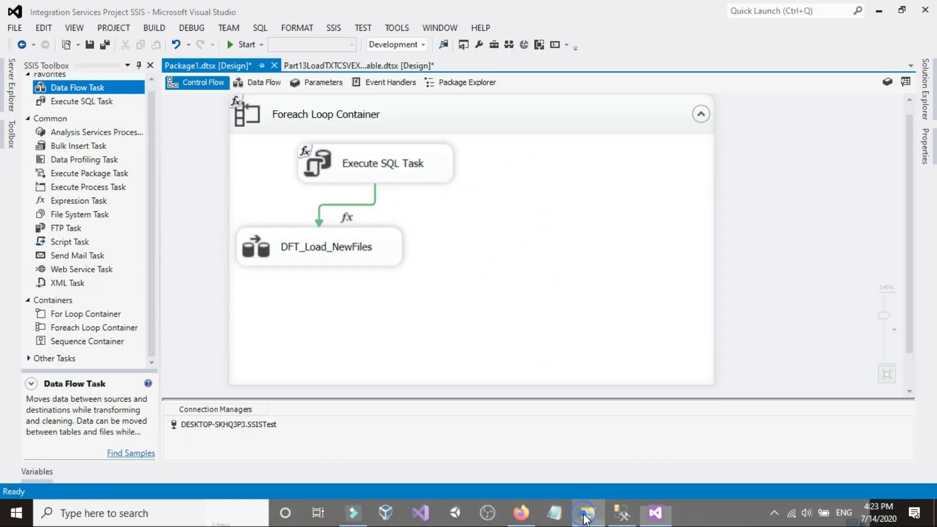
click(829, 242)
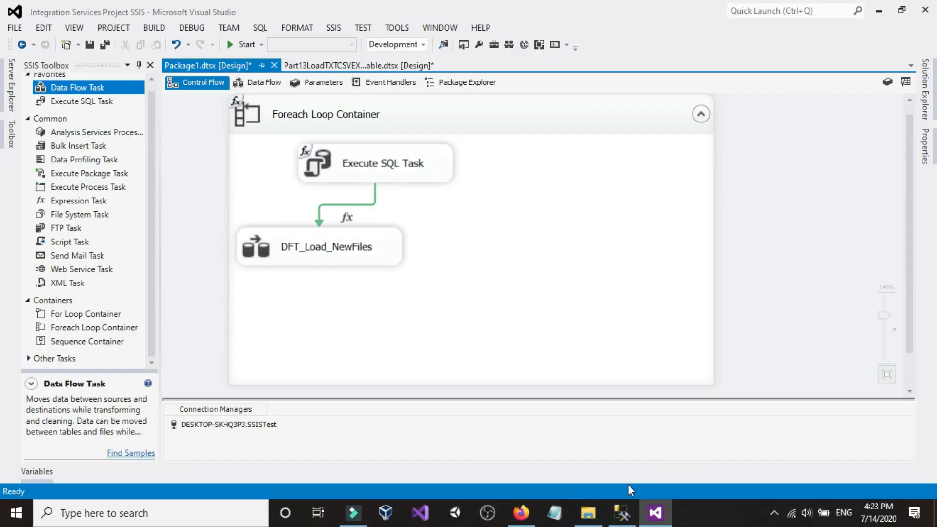
click(588, 514)
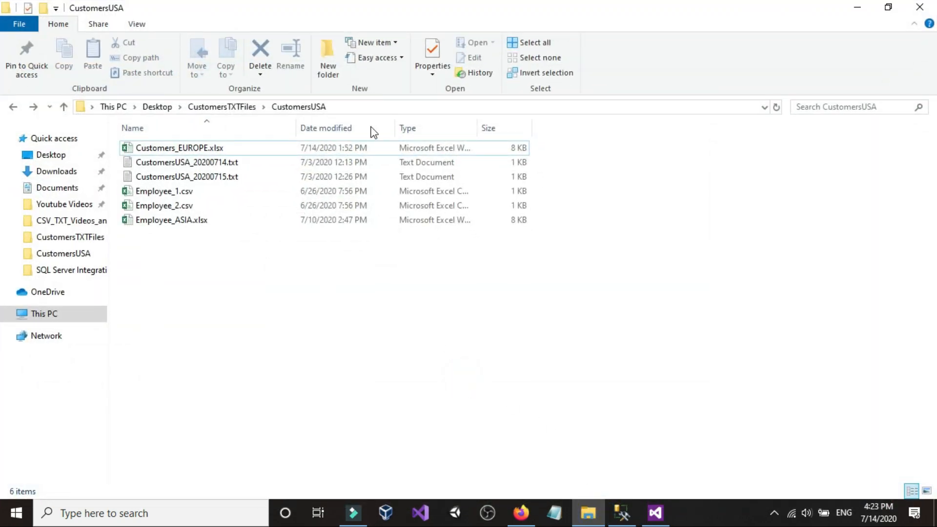
click(327, 68)
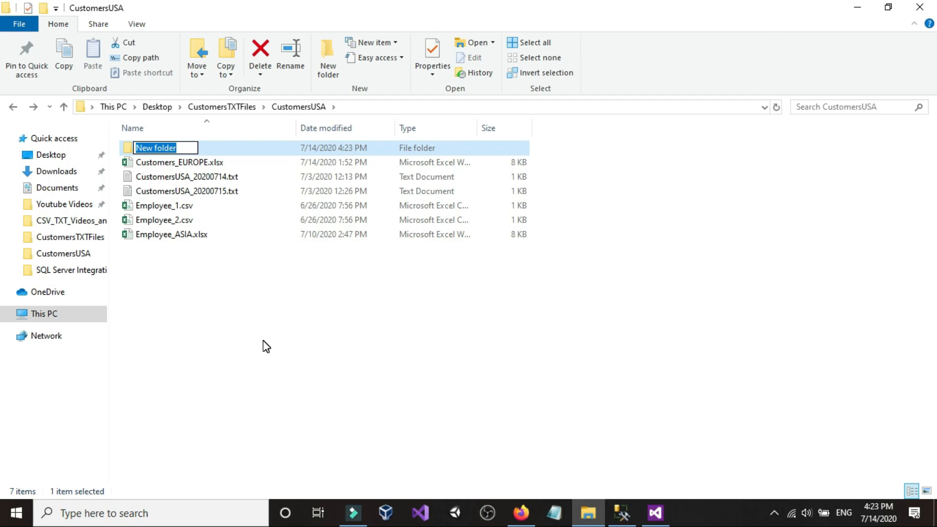
text(Alre)
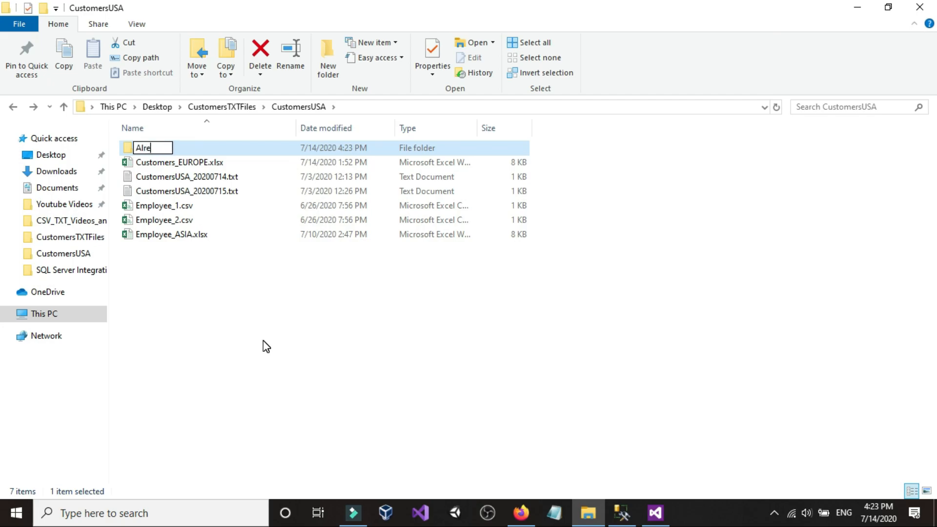
text(adyLoad)
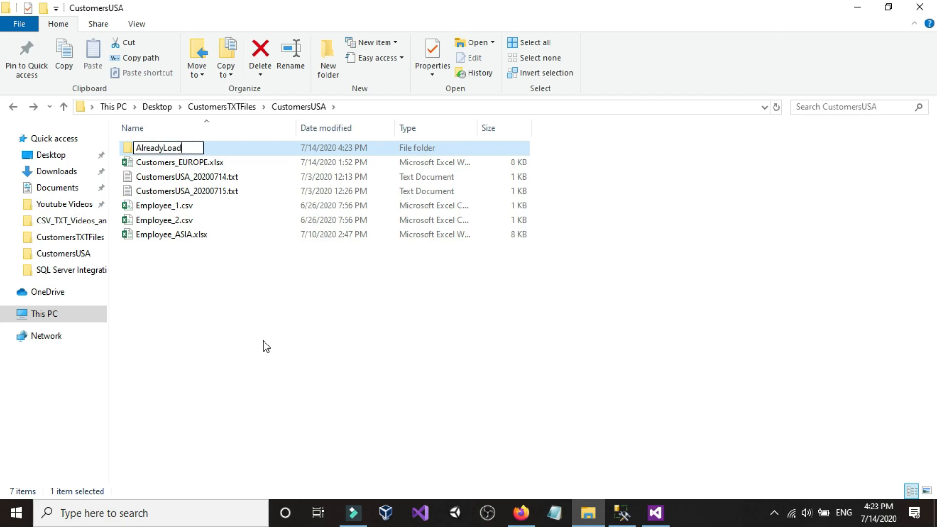
text(edFiles)
click(262, 339)
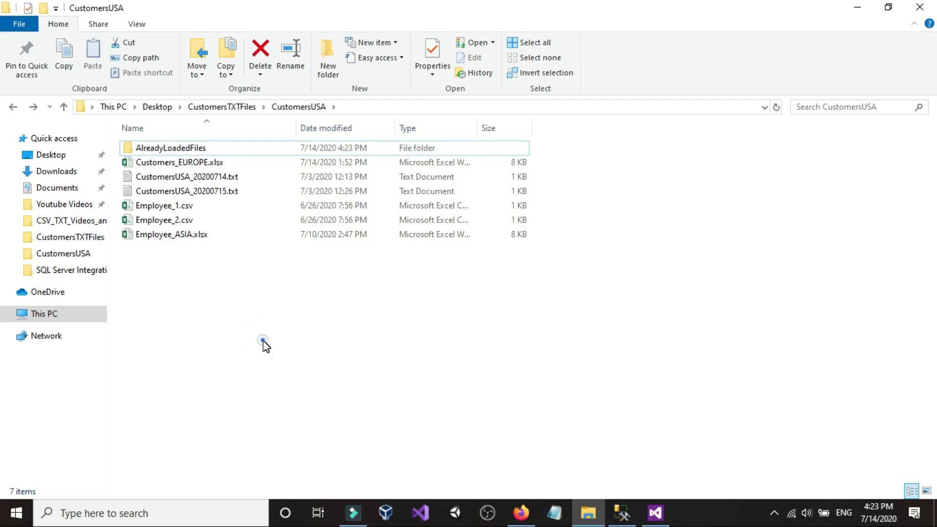
Step: Copy the full path of the AlreadyLoadedFiles folder and return to Visual Studio
double_click(192, 148)
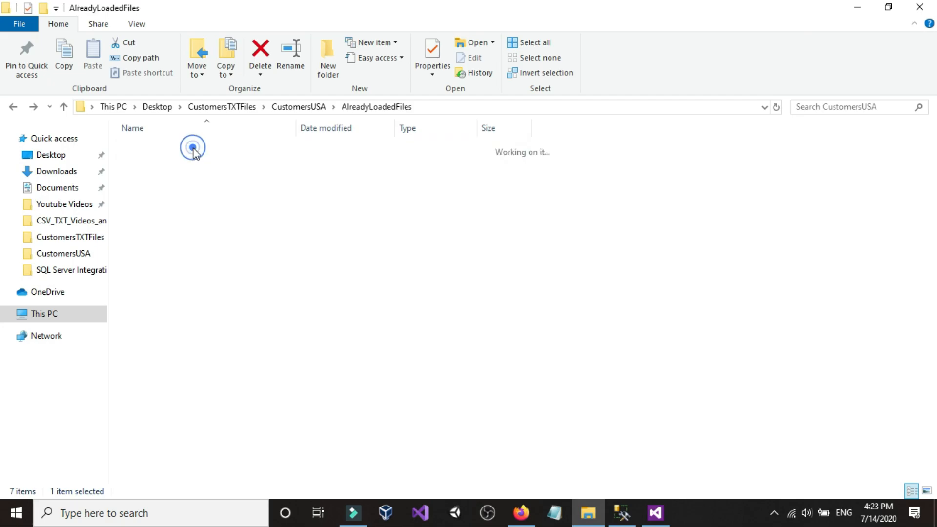
right_click(441, 107)
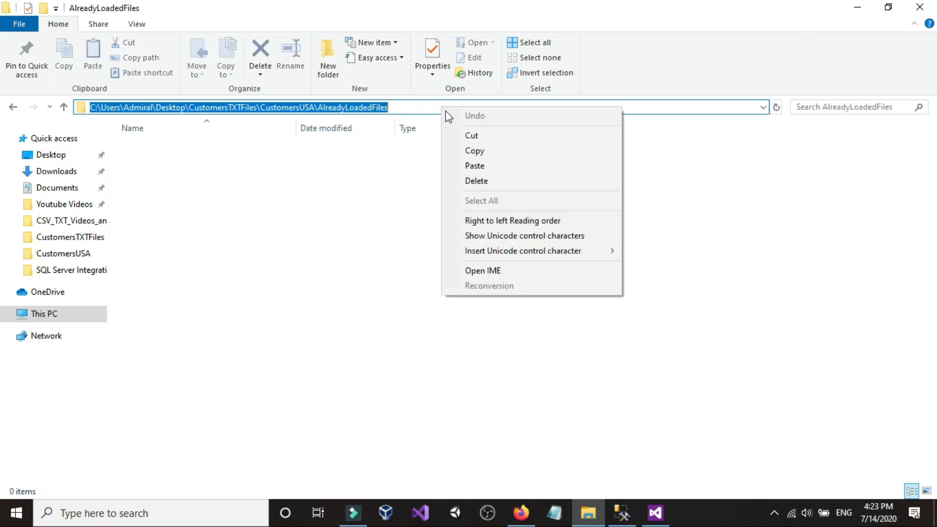
click(471, 150)
click(655, 512)
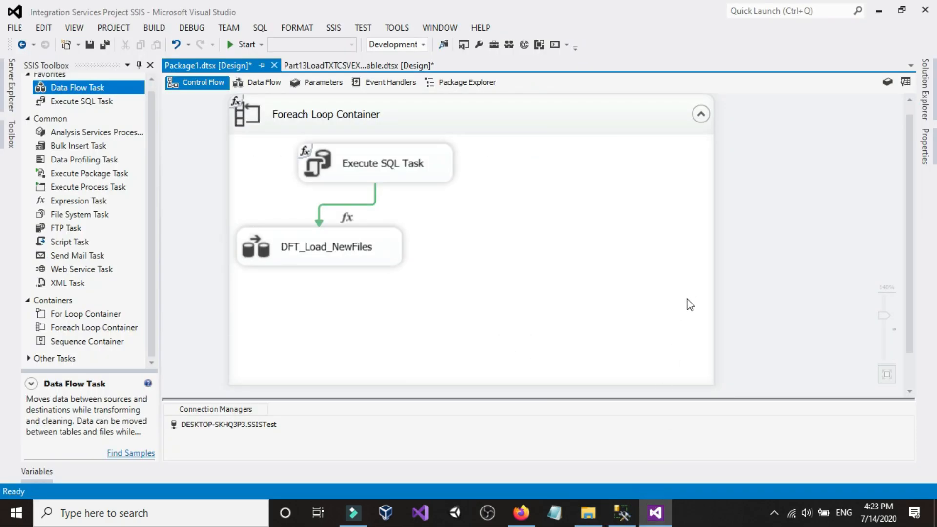
right_click(760, 209)
click(743, 219)
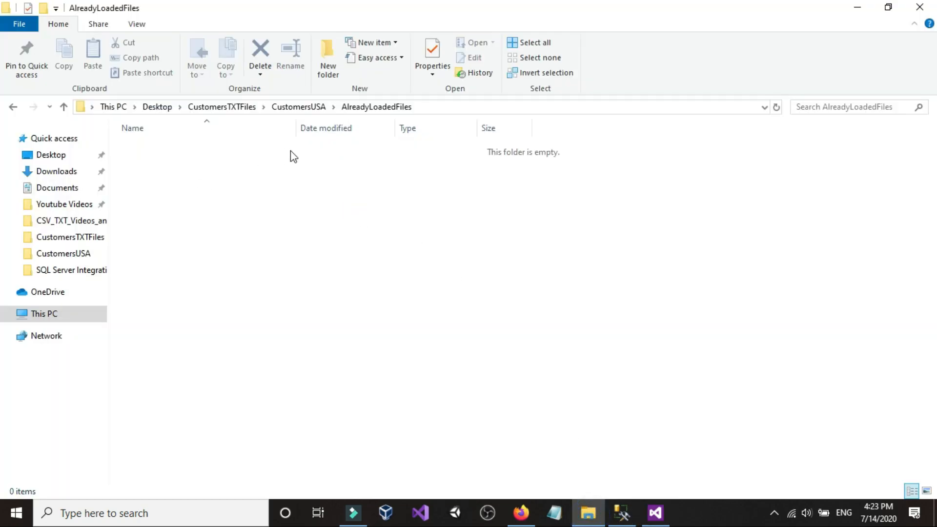
click(655, 513)
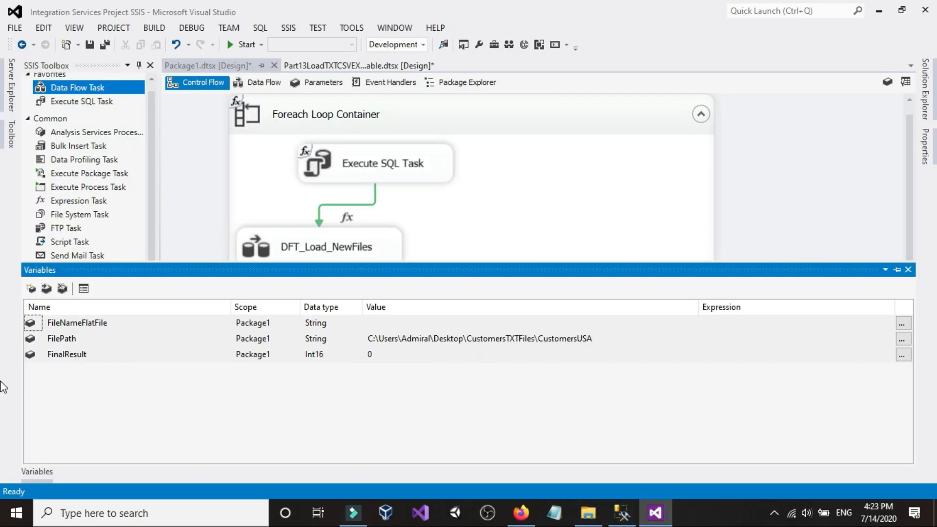
Step: Add a package variable named AlreadyLoadedFiles with the String data type
click(30, 289)
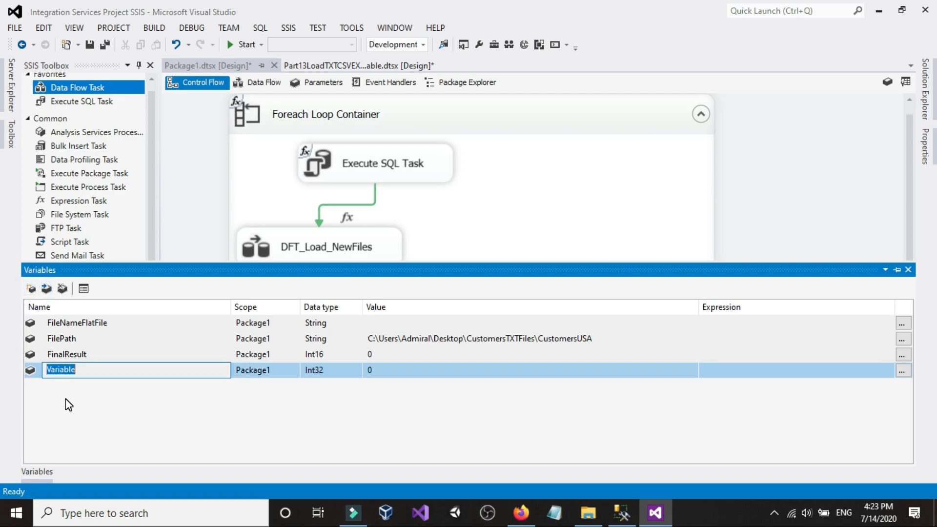
text(LoadedF)
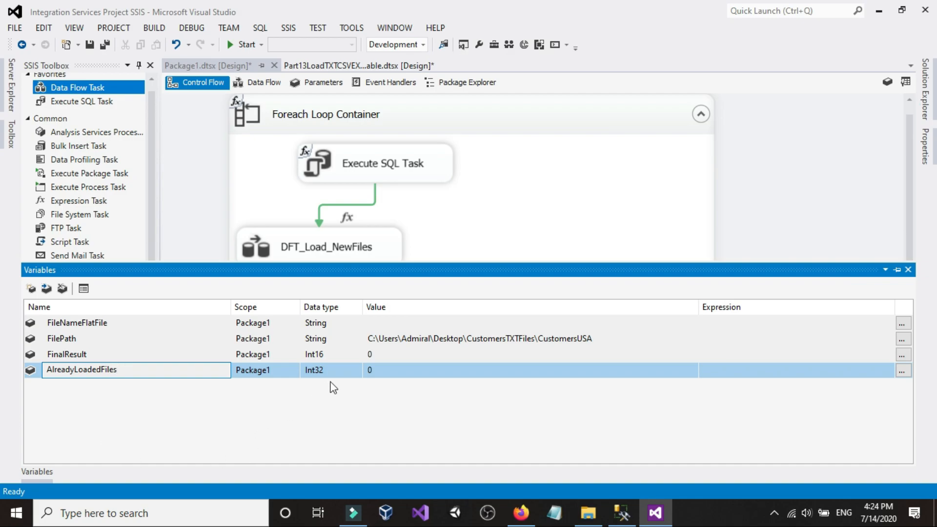
click(326, 370)
click(324, 446)
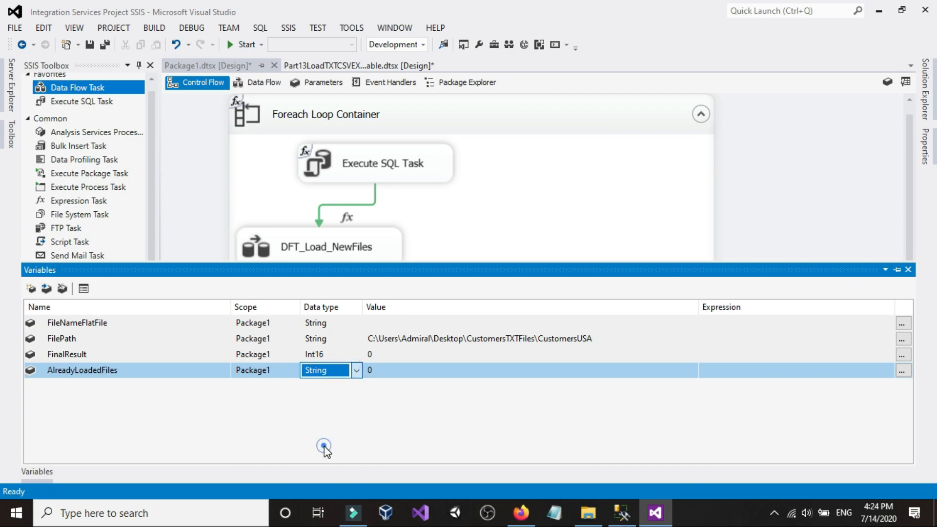
Step: Set the AlreadyLoadedFiles variable's value to the copied folder path and return to the control flow
click(422, 372)
right_click(422, 371)
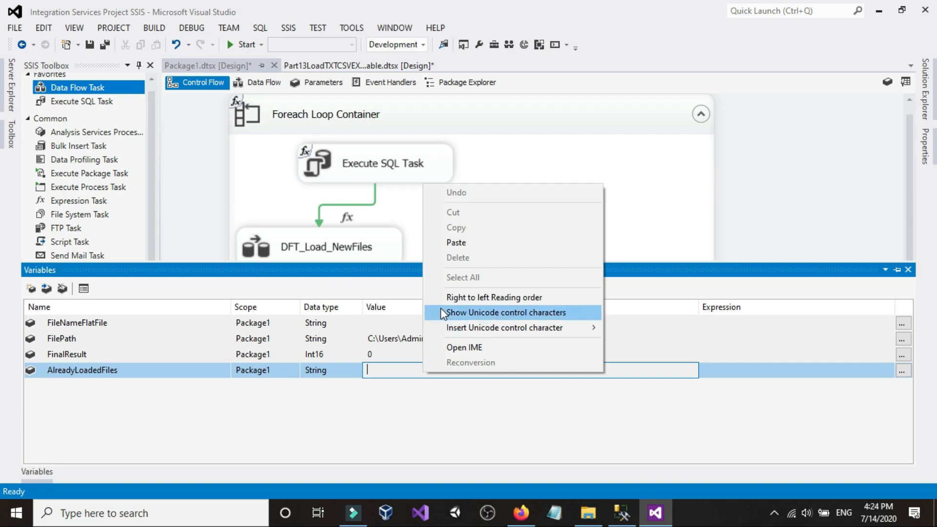
click(467, 244)
click(481, 426)
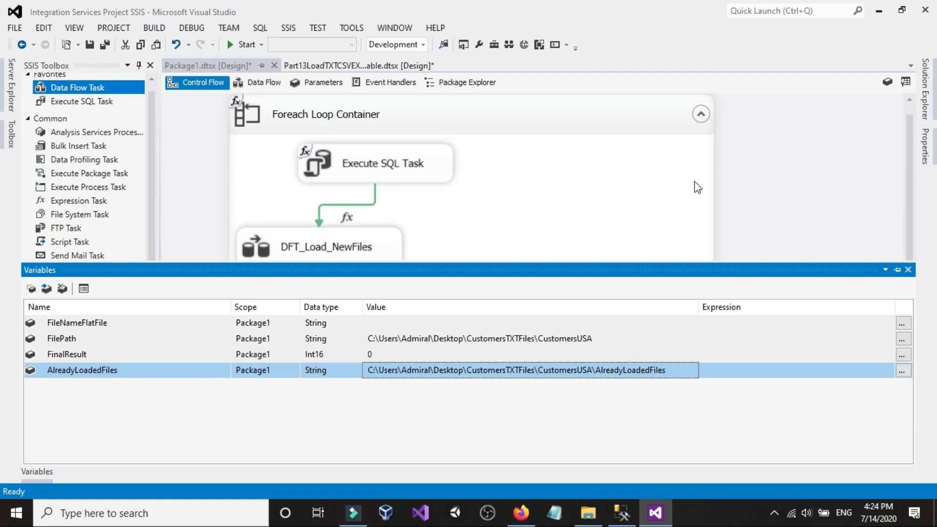
click(779, 160)
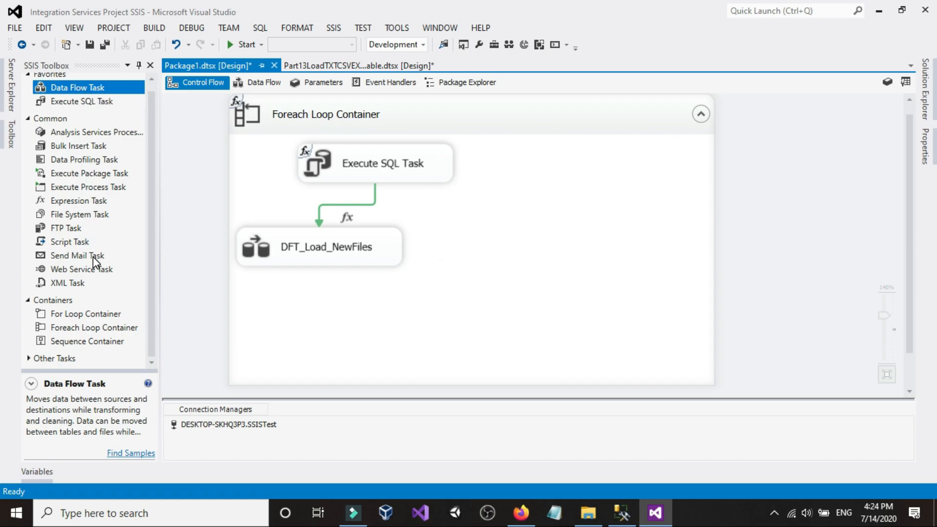
Step: Add a File System Task inside the Foreach Loop Container and connect the Execute SQL Task to it
drag(82, 215, 546, 239)
drag(617, 263, 517, 247)
click(528, 211)
click(494, 220)
click(417, 180)
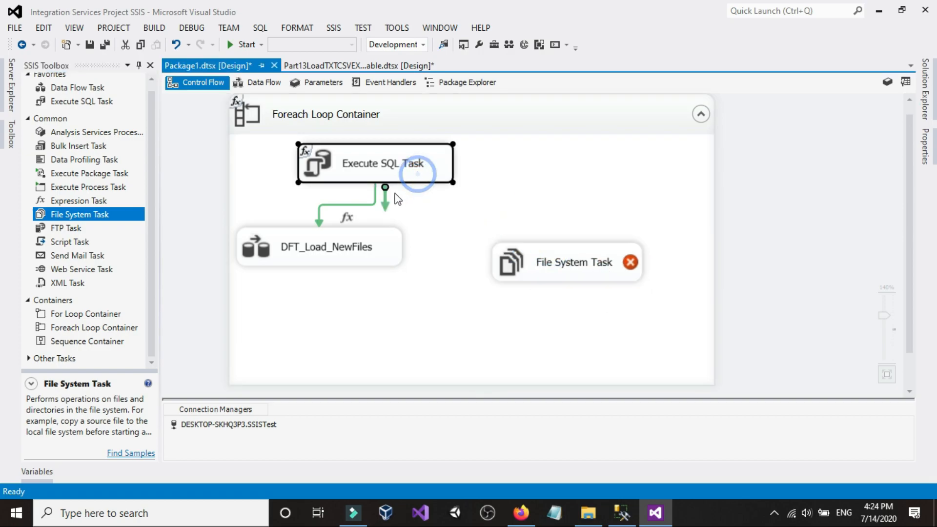
drag(385, 208, 545, 277)
click(546, 157)
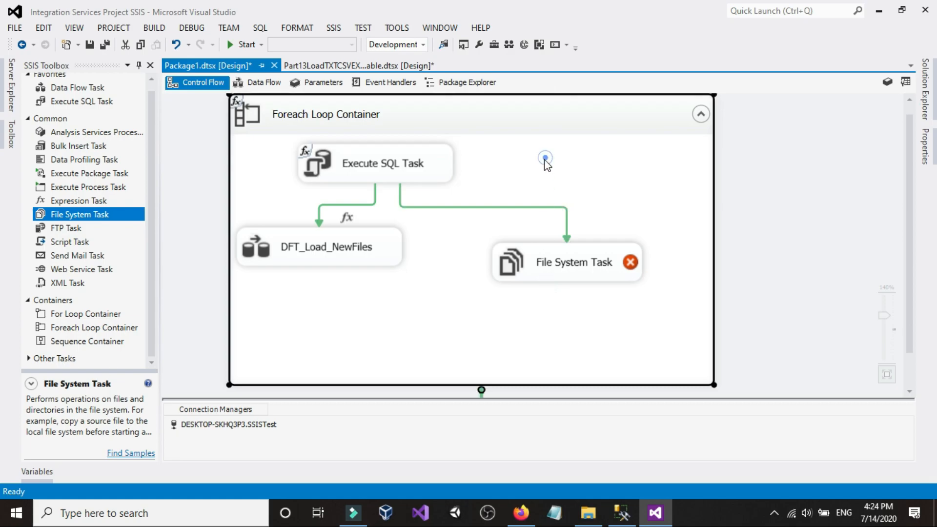
Step: Set the evaluation operation of the File System Task's precedence constraint to Expression and Constraint
click(524, 206)
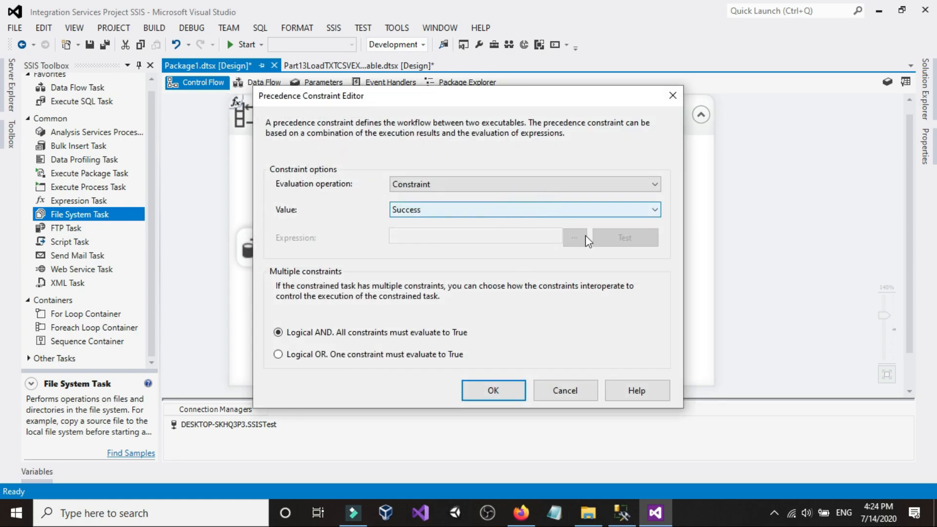
click(519, 185)
click(462, 219)
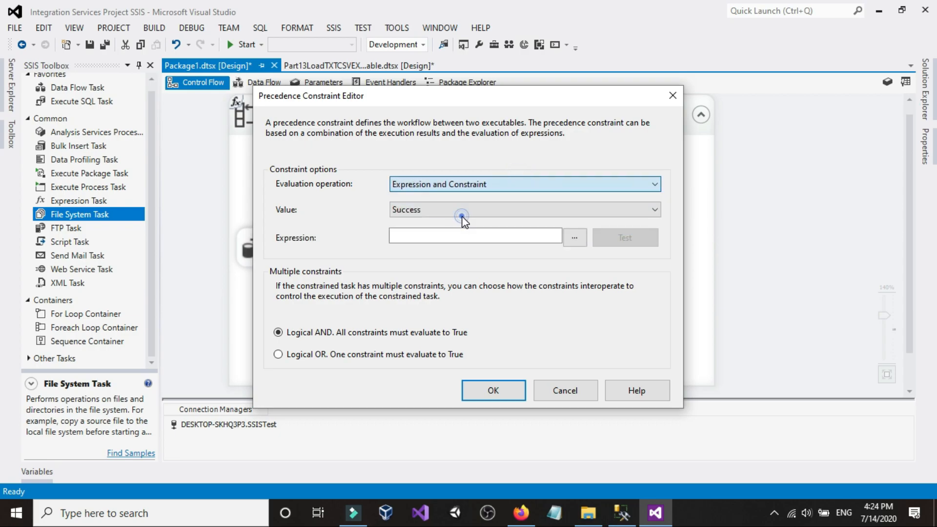
Step: Build the constraint expression @[User::FinalResult]==1 from the FinalResult variable and evaluate it
click(575, 238)
click(324, 341)
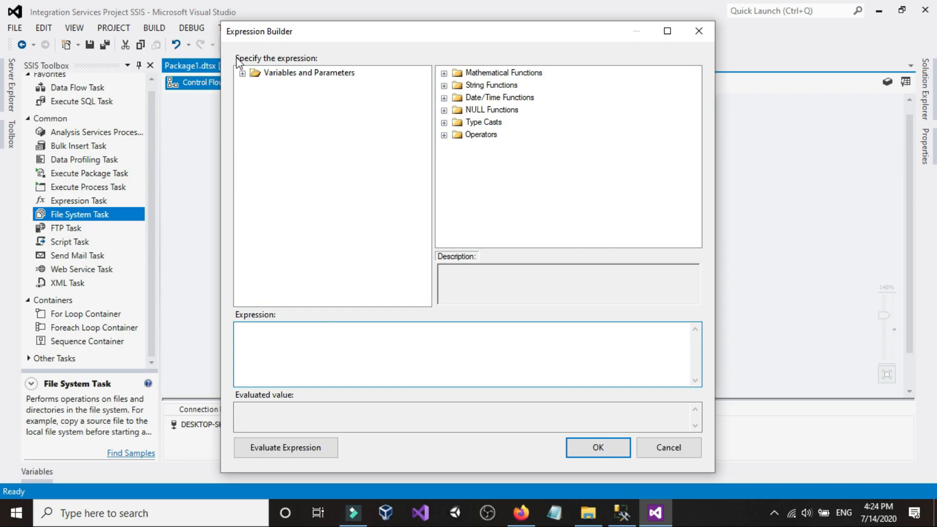
click(244, 73)
click(242, 73)
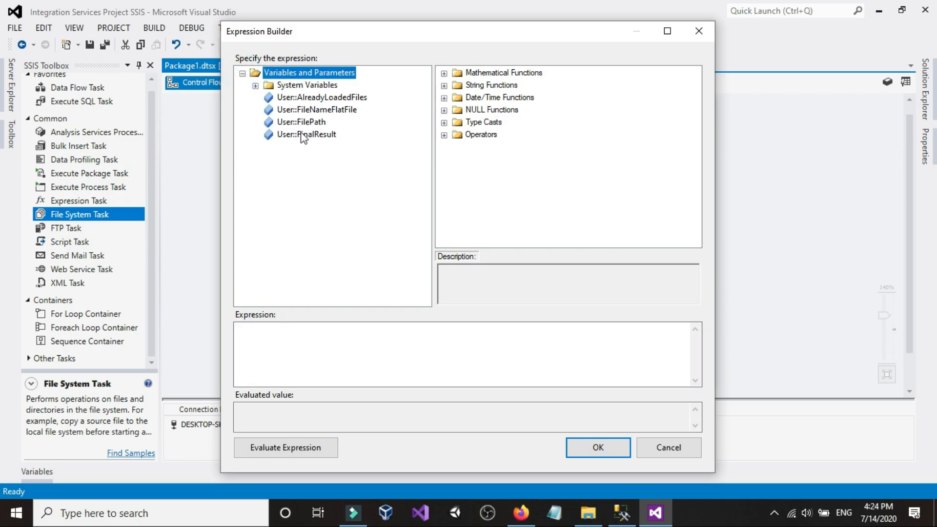
drag(311, 132, 297, 343)
click(325, 339)
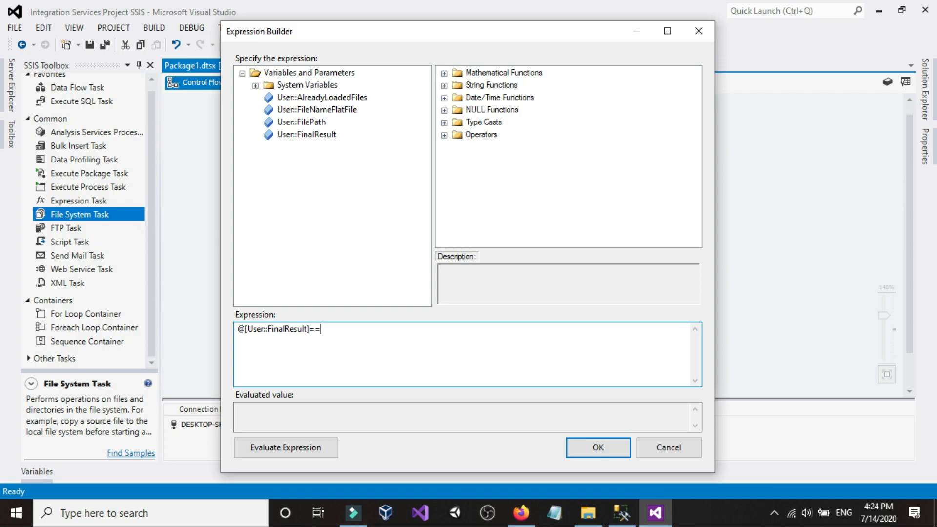
click(282, 448)
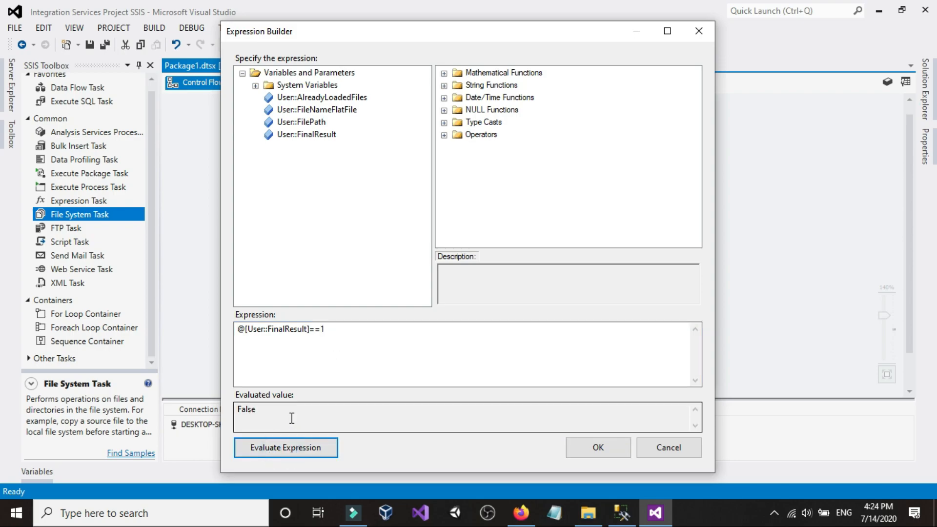
Step: Accept the finished expression and apply the precedence constraint leading to the File System Task
click(347, 334)
double_click(347, 334)
click(347, 334)
click(582, 446)
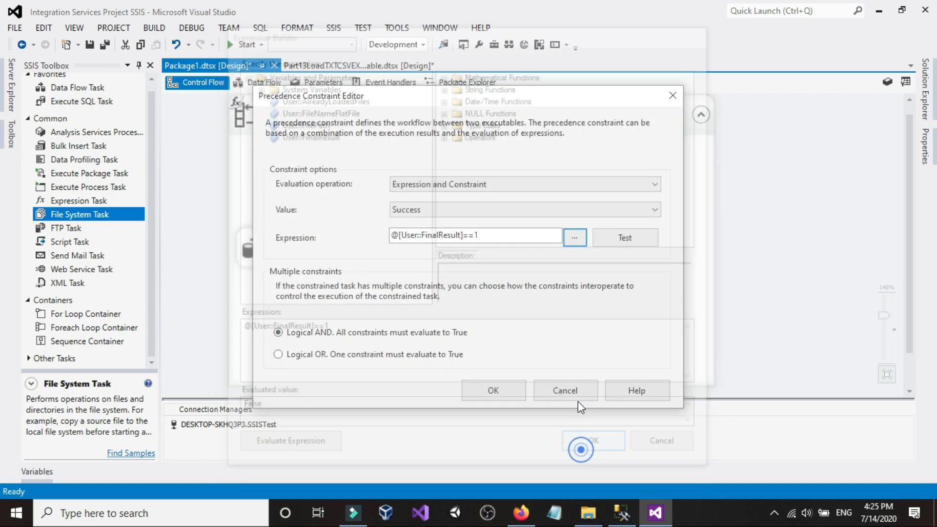
click(510, 396)
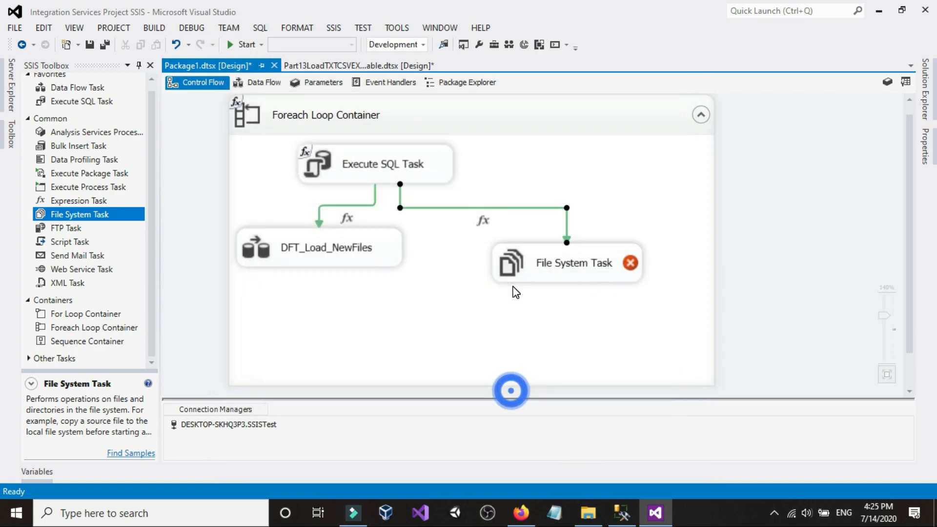
Step: Replace the DFT_Load_NewFiles constraint expression with @[User::FinalResult]==0, apply it, and shift that task slightly lower
double_click(363, 205)
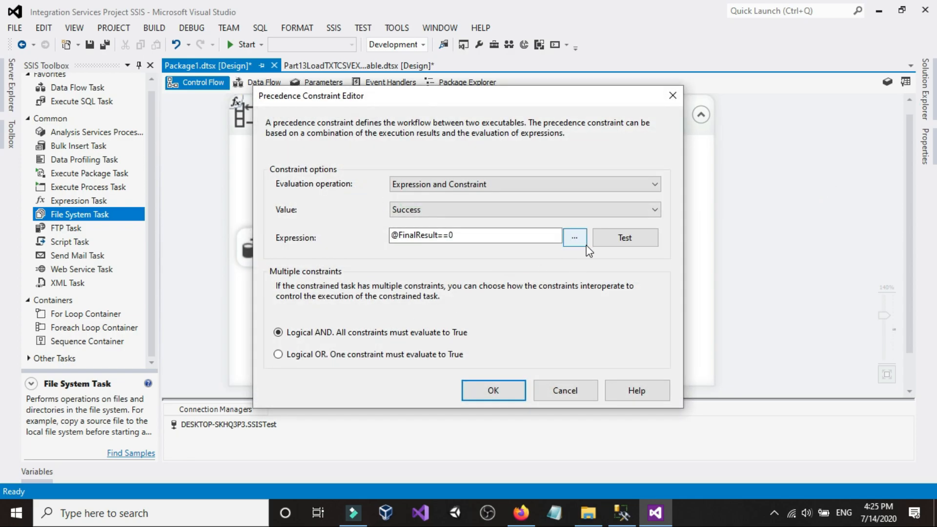
click(574, 237)
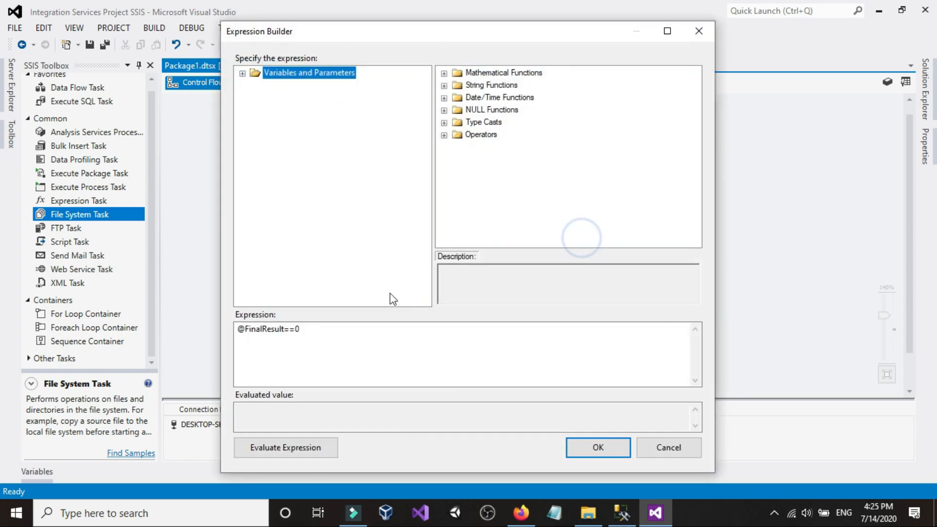
click(307, 328)
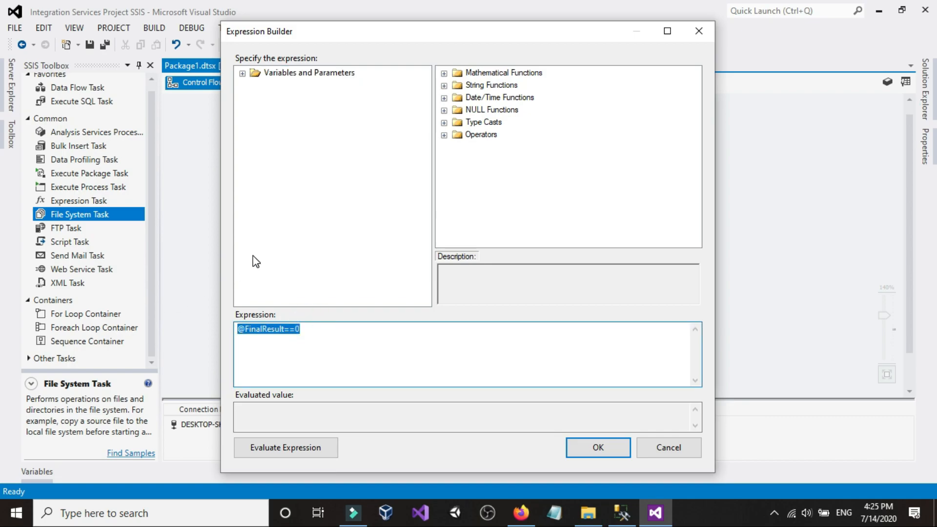
key(Delete)
double_click(309, 72)
drag(312, 135, 278, 335)
click(326, 334)
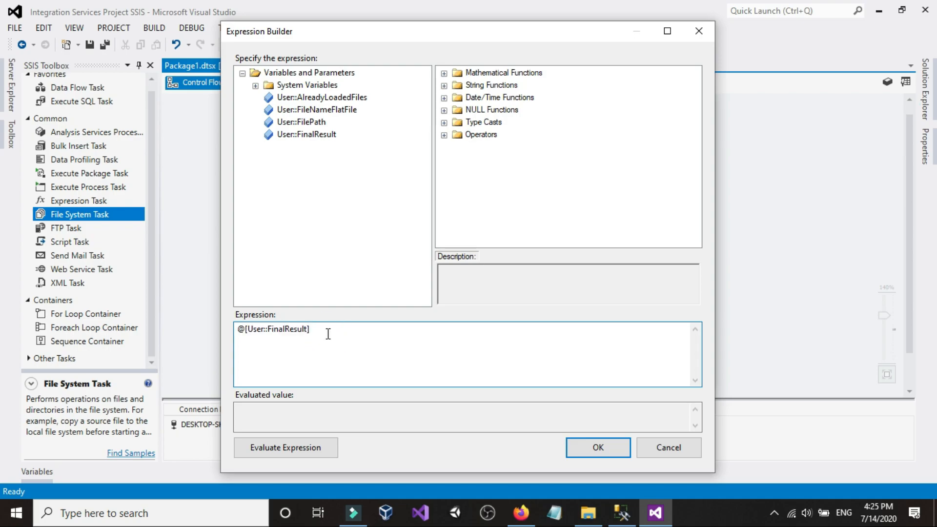
text(==0)
click(580, 446)
click(493, 390)
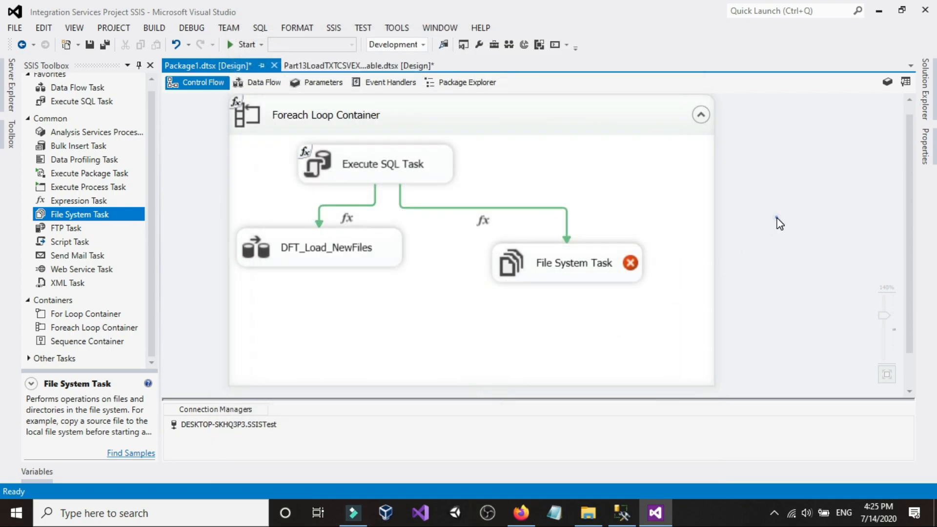
mouse_move(311, 259)
mouse_down()
mouse_move(324, 276)
mouse_move(308, 272)
mouse_up()
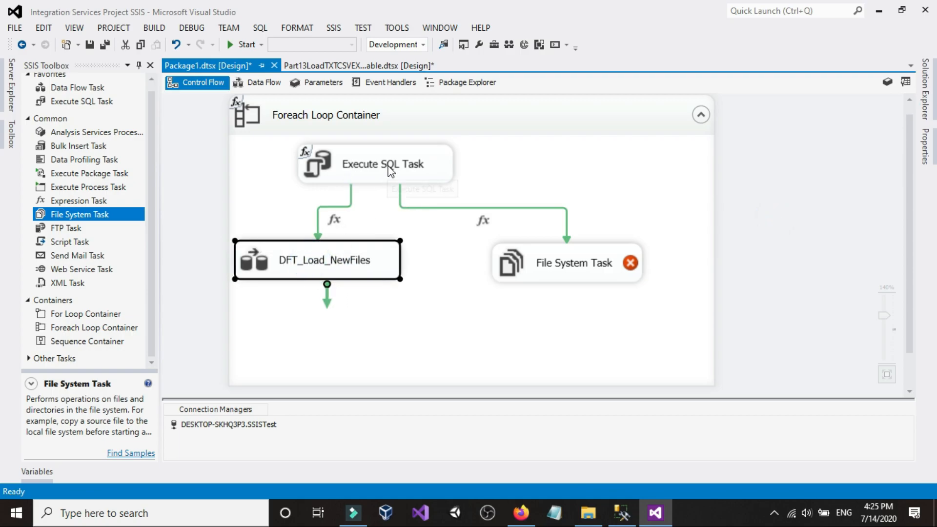
double_click(567, 268)
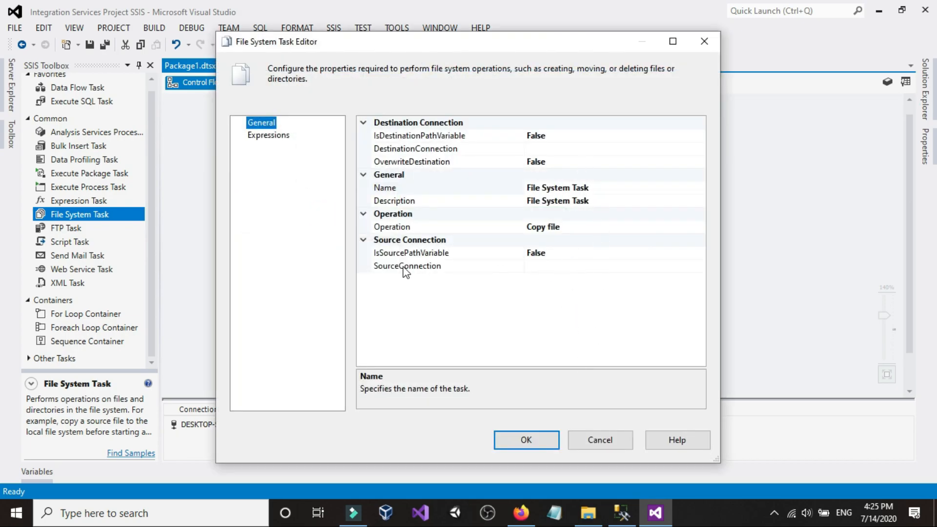
click(583, 253)
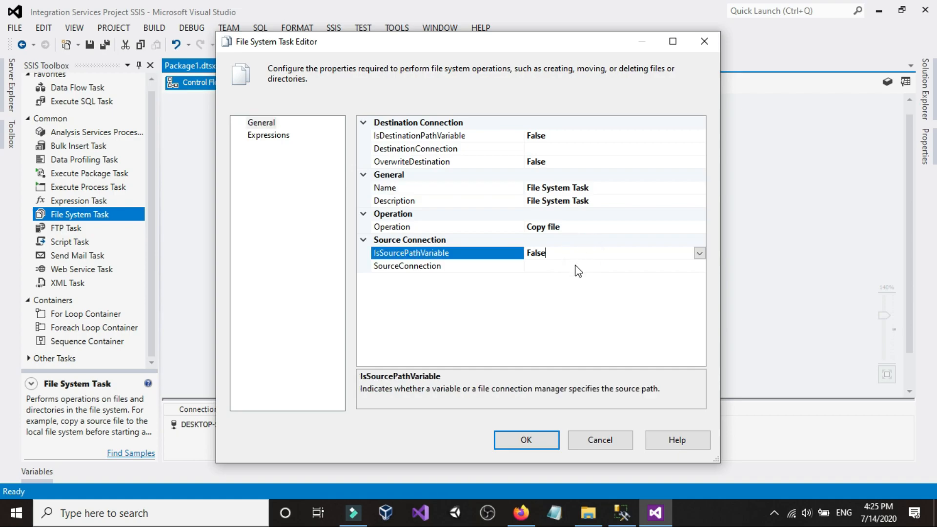
click(575, 267)
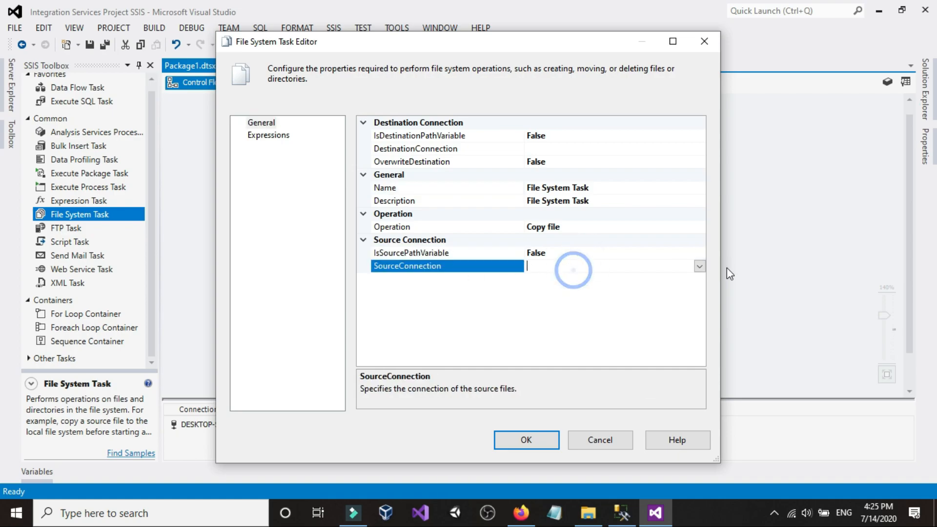
click(700, 266)
click(614, 304)
click(573, 260)
click(572, 253)
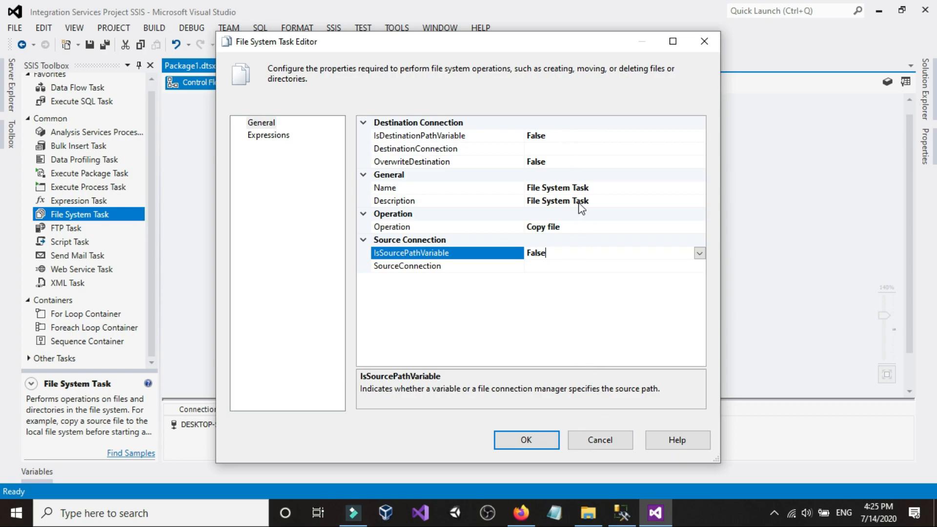
click(601, 445)
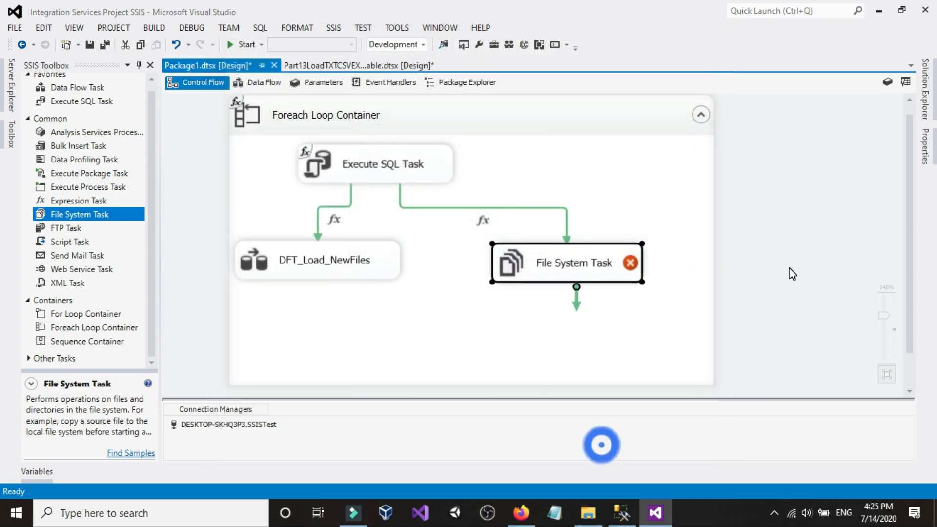
Step: Open the list of package variables from the control flow design surface
right_click(206, 263)
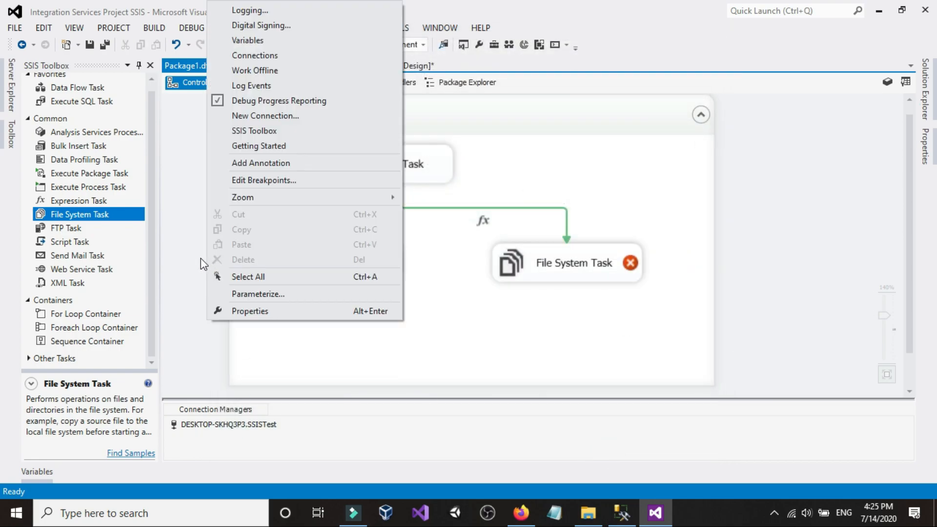
right_click(792, 195)
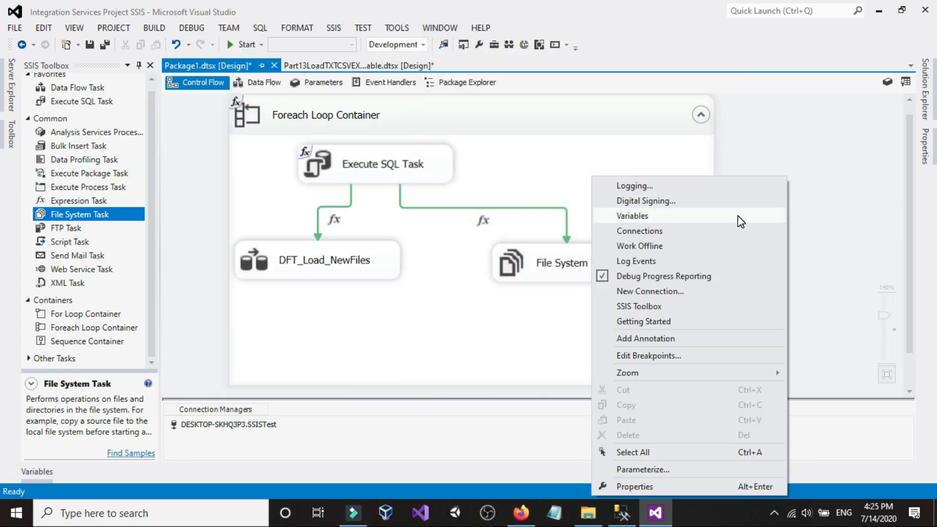
click(632, 215)
double_click(577, 254)
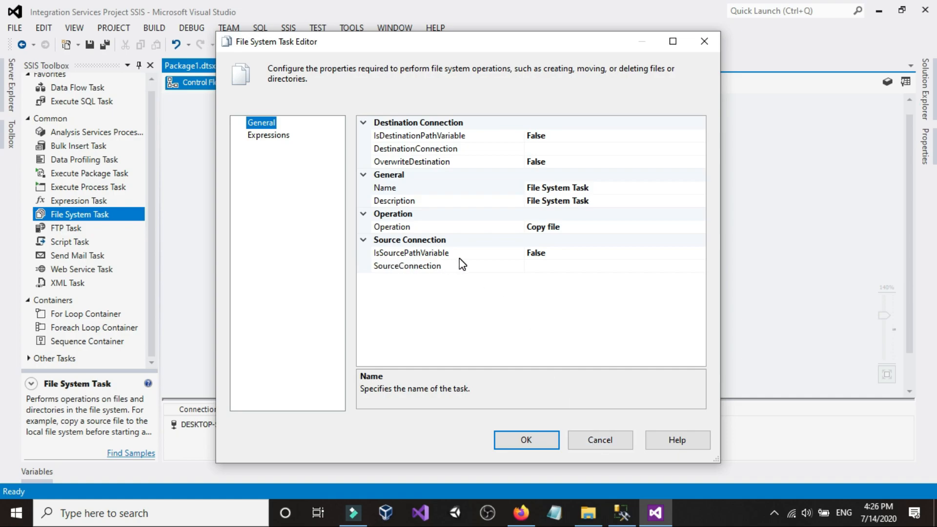
click(616, 253)
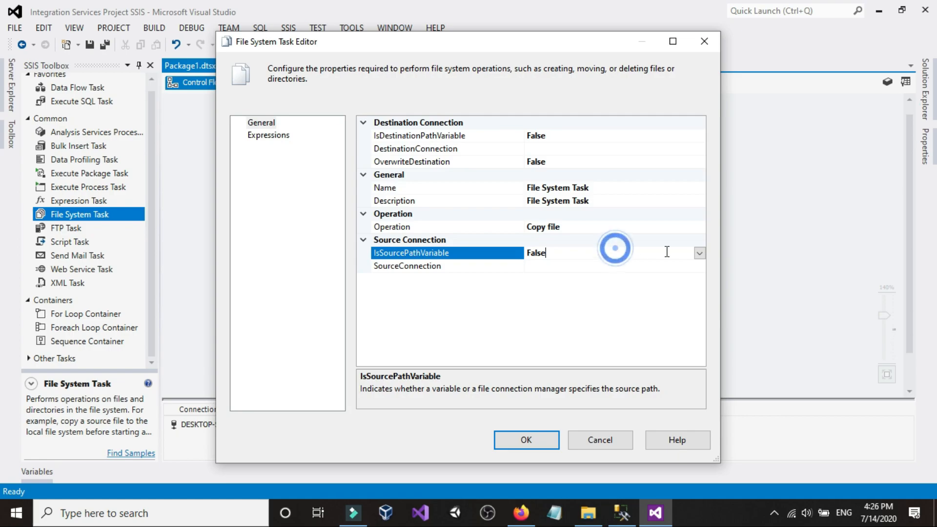
click(700, 254)
click(773, 255)
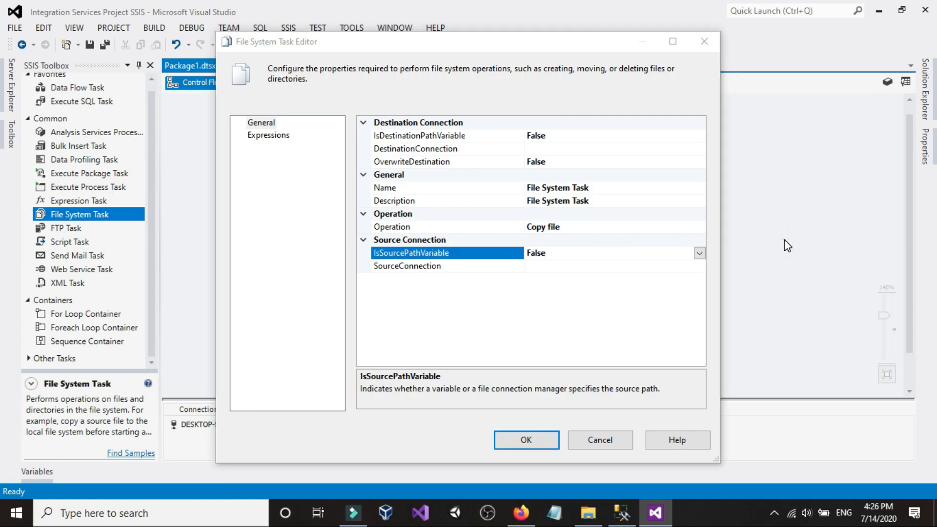
click(583, 441)
Step: Examine the package variables' paths and compare them with the CustomersUSA folder's files and full path in File Explorer
right_click(781, 276)
click(720, 44)
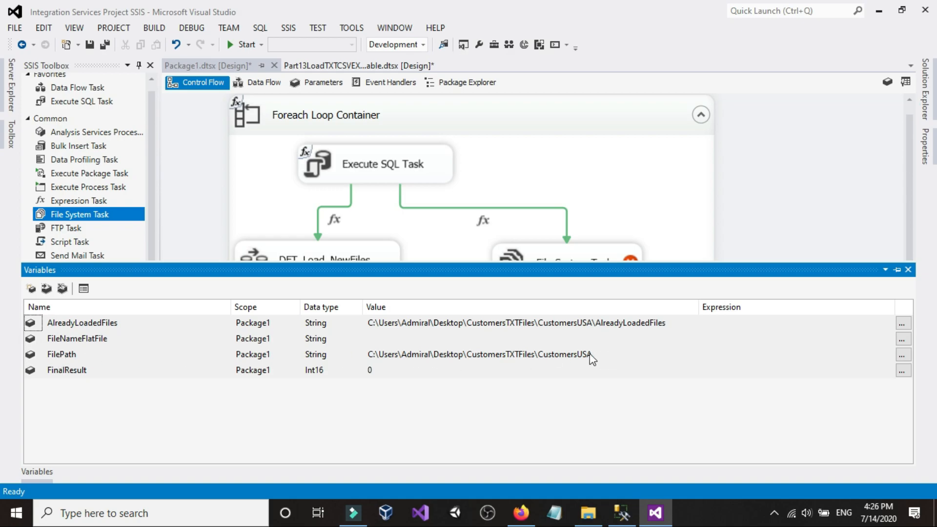
click(589, 512)
click(13, 107)
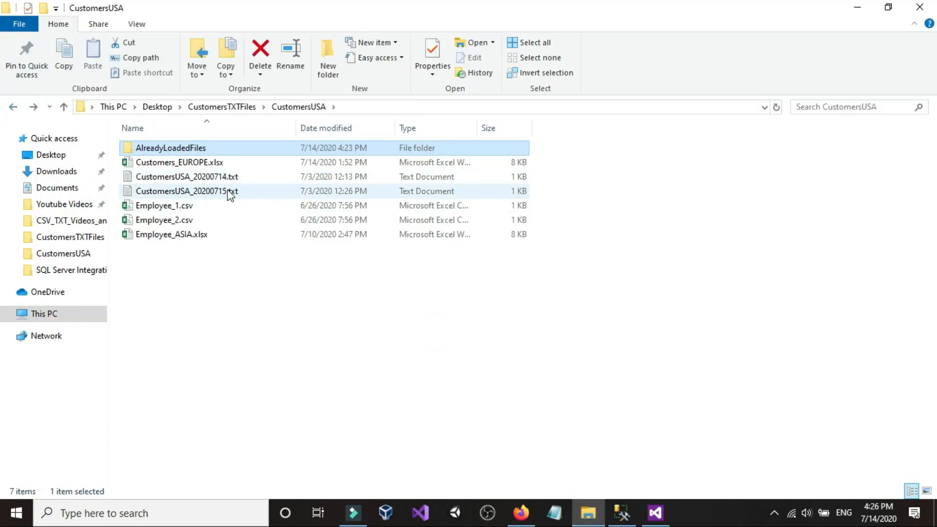
click(244, 343)
click(435, 105)
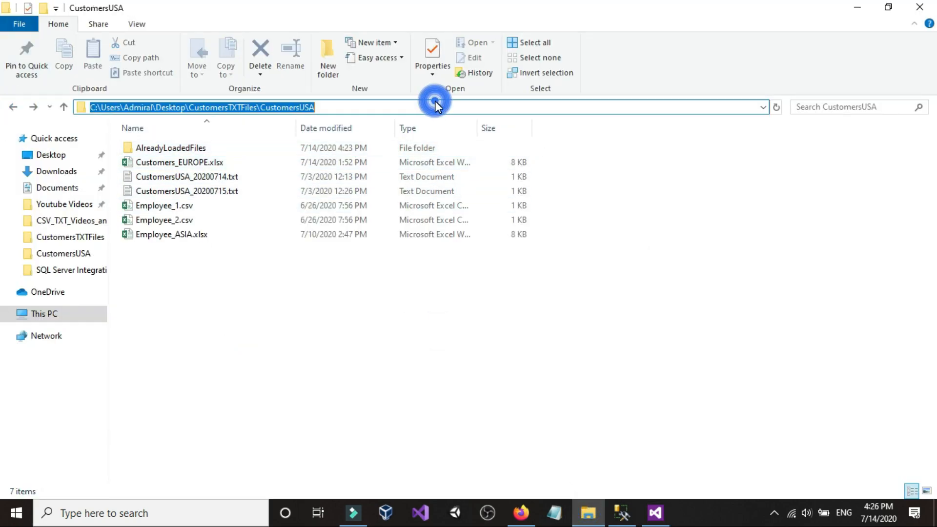
click(797, 300)
click(656, 513)
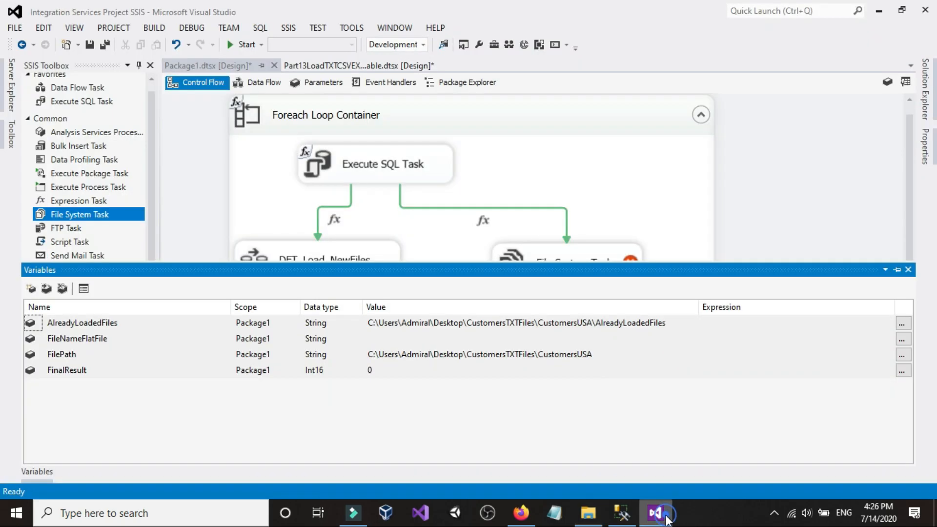
click(834, 196)
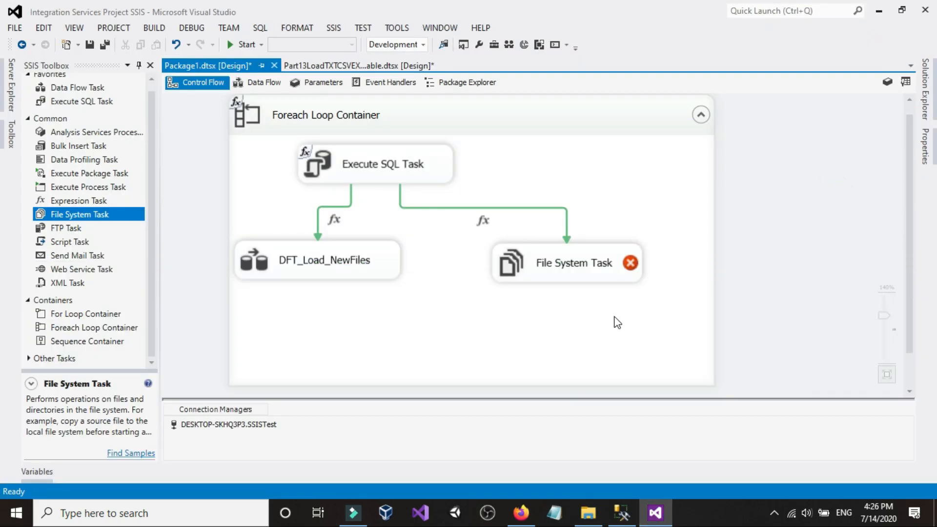
double_click(582, 276)
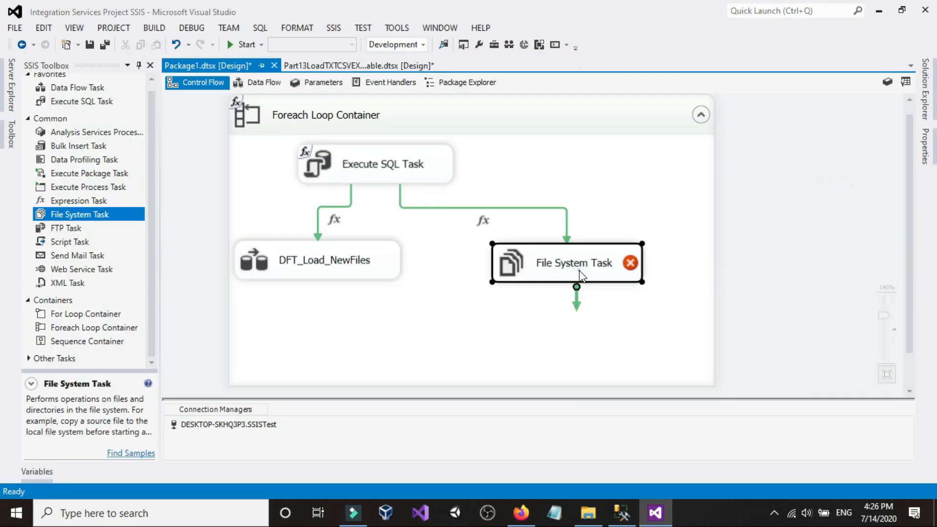
click(601, 441)
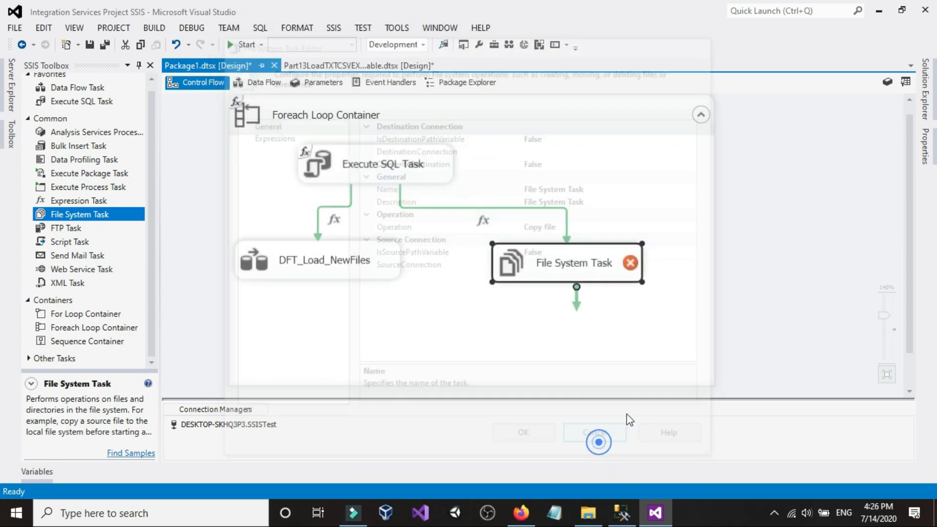
click(808, 211)
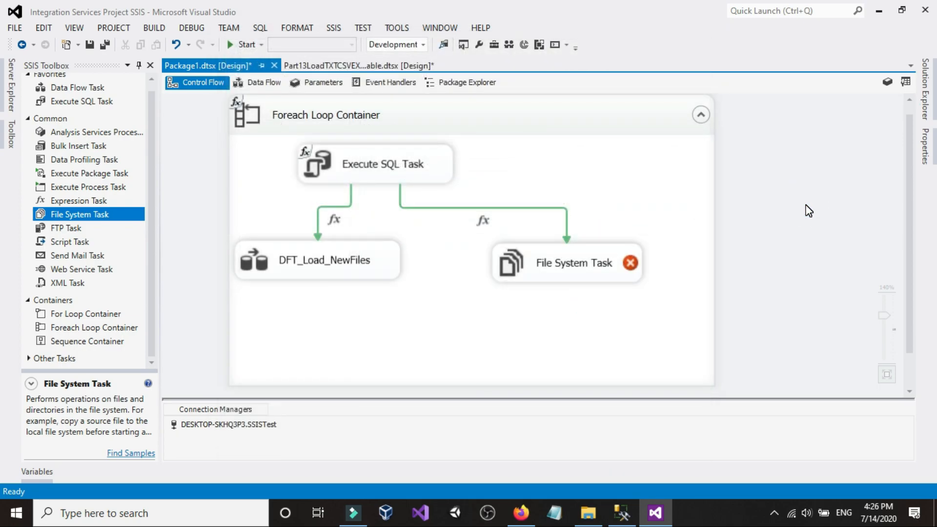
double_click(570, 252)
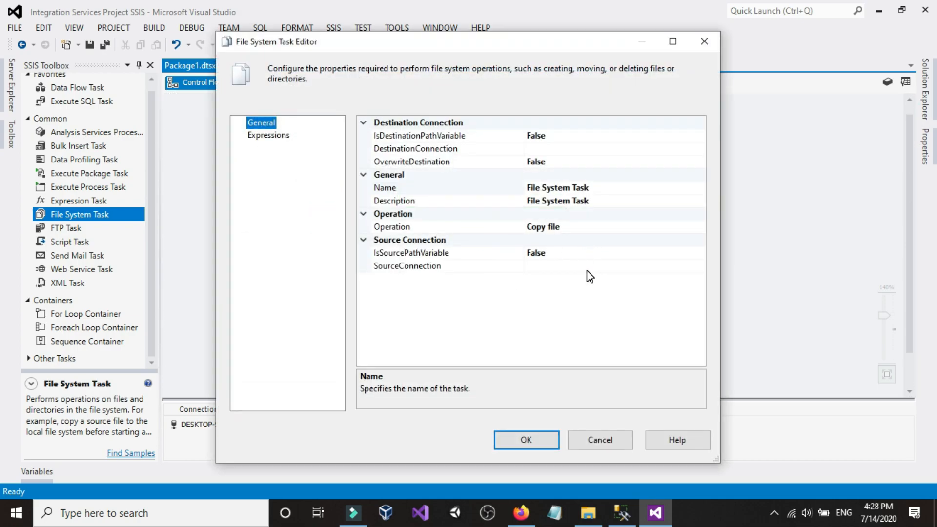
click(599, 439)
Step: Reopen the package variables and examine the FilePath and FileNameFlatFile entries
right_click(806, 154)
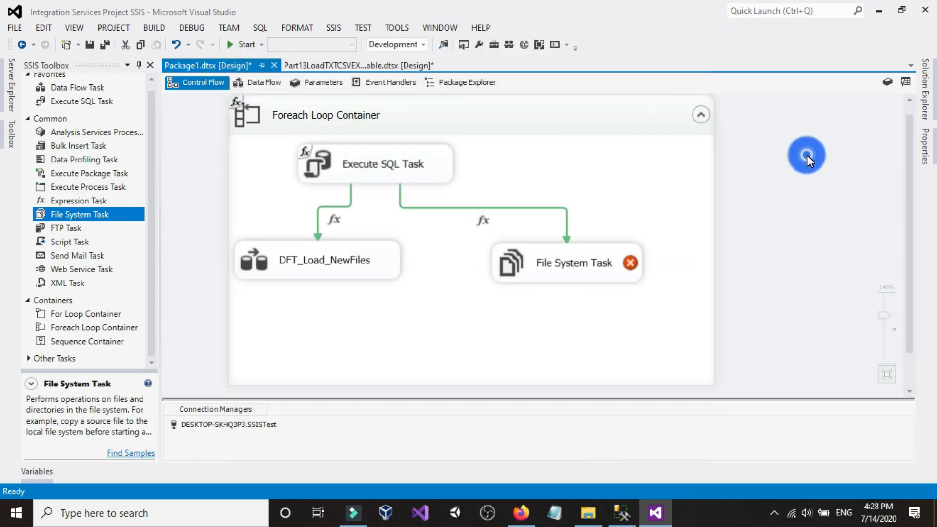
click(676, 190)
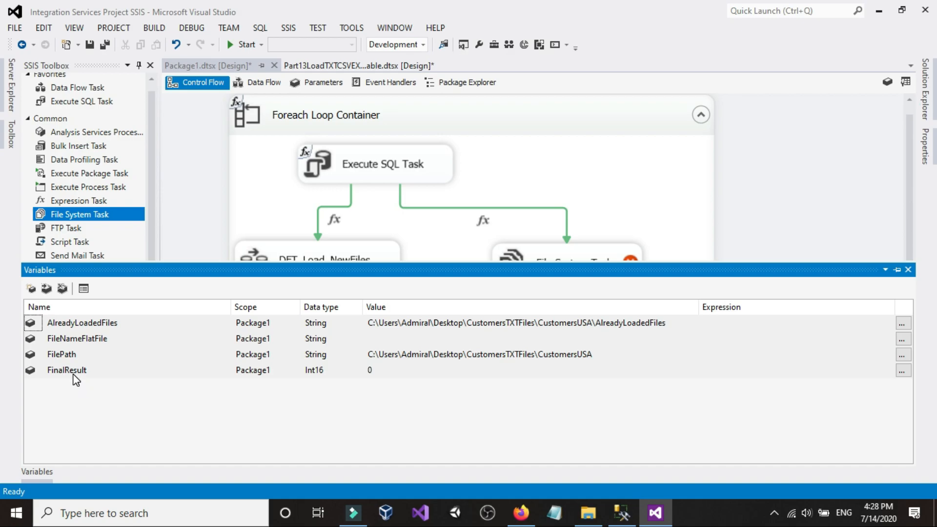
double_click(84, 354)
double_click(85, 354)
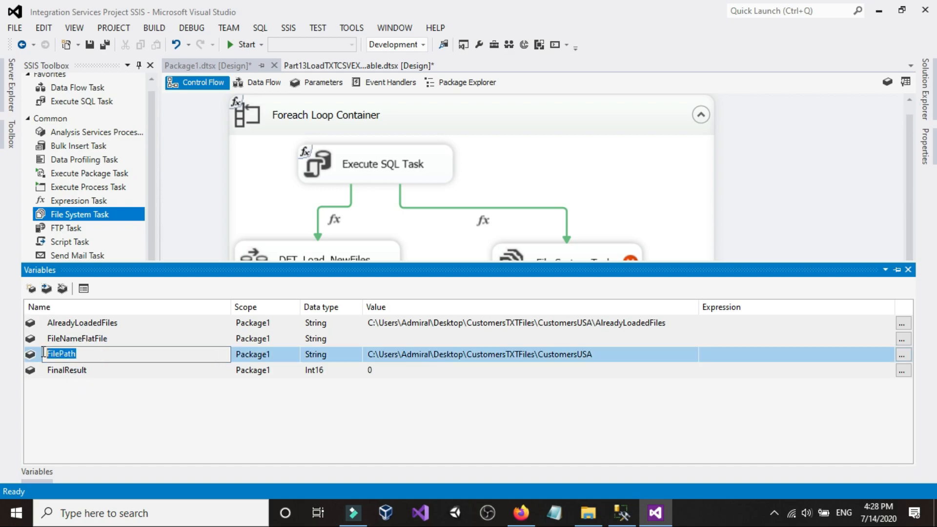
click(71, 388)
double_click(133, 337)
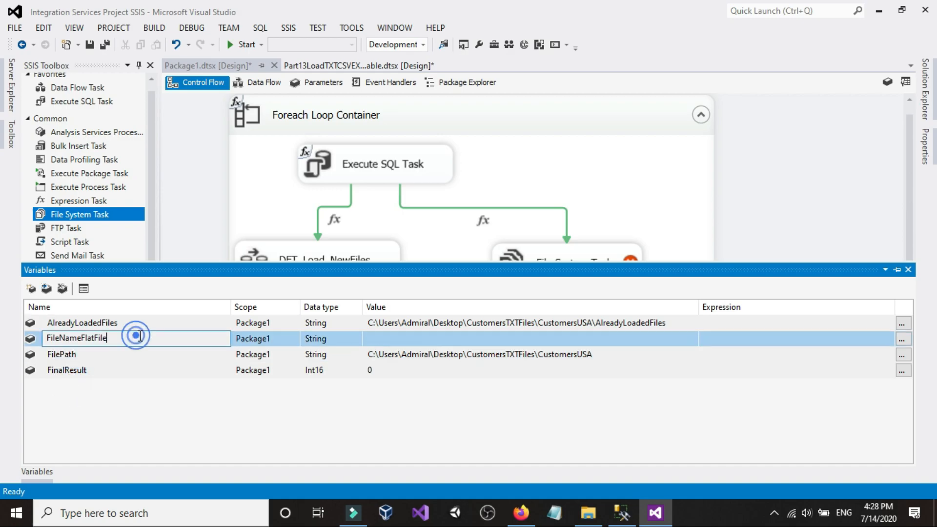
click(92, 397)
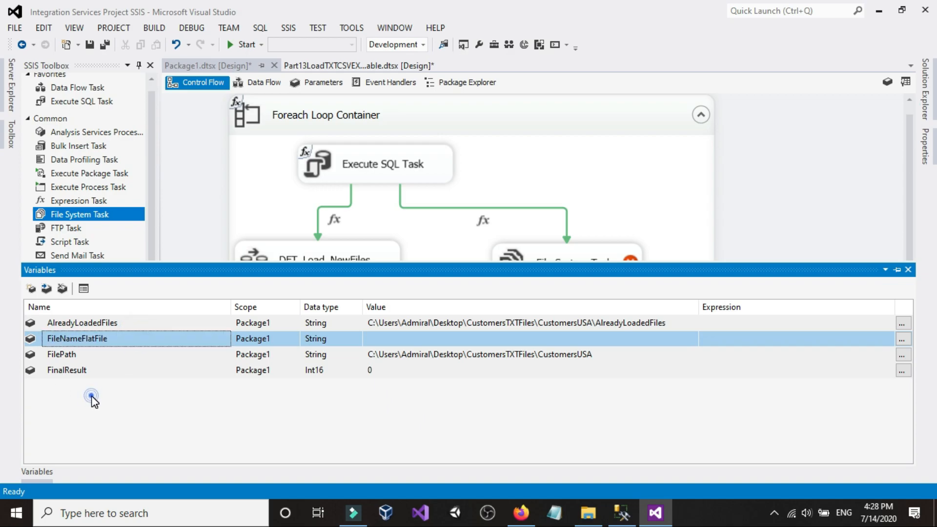
Step: Add a package variable named FullFilePathFlatFile with data type String and clear its value
click(31, 289)
text(F)
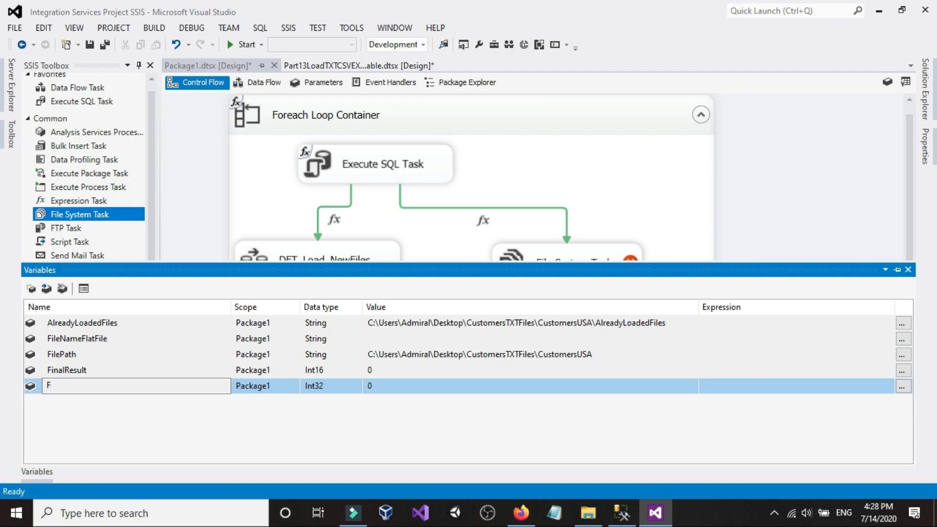
text(ullFilePathFlatFile)
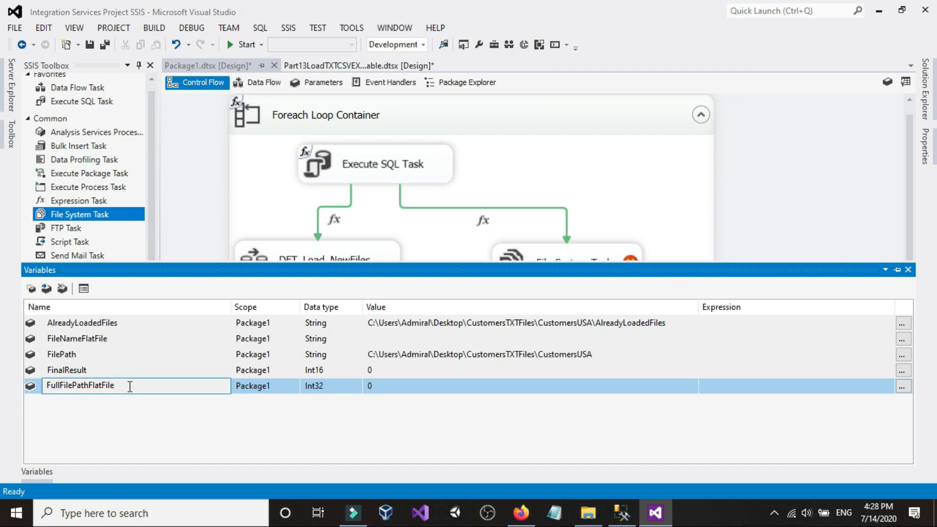
click(345, 387)
click(356, 386)
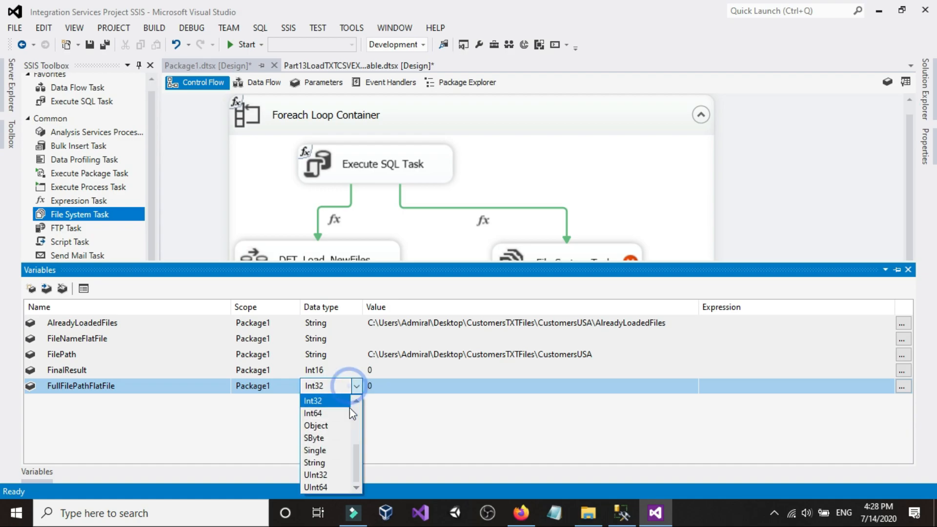
click(339, 458)
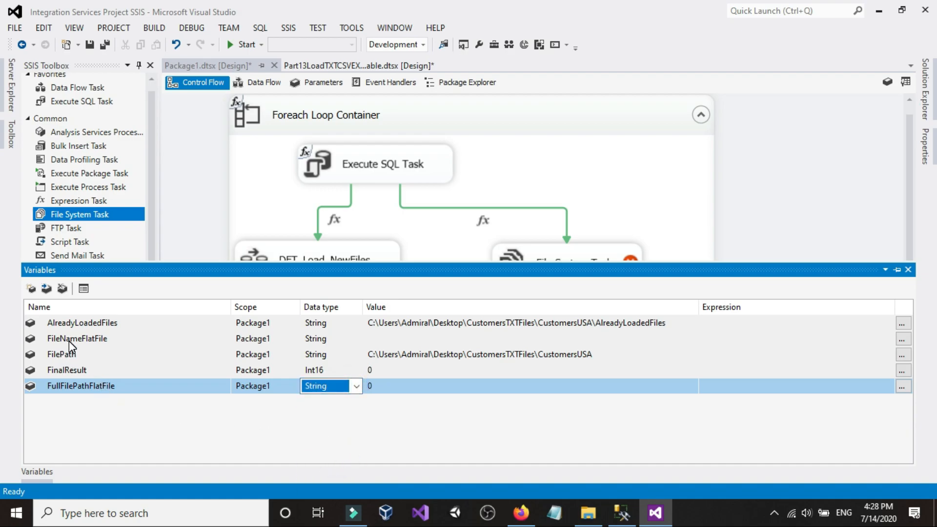
click(478, 384)
Step: Build, evaluate and accept the expression @[User::FilePath]+"\\"+ @[User::FileNameFlatFile] for the FullFilePathFlatFile variable
click(902, 387)
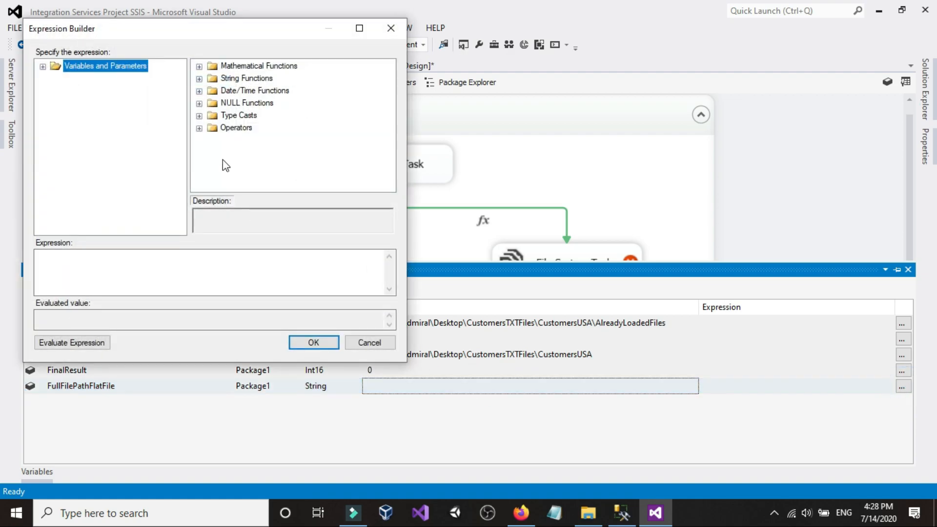
double_click(118, 70)
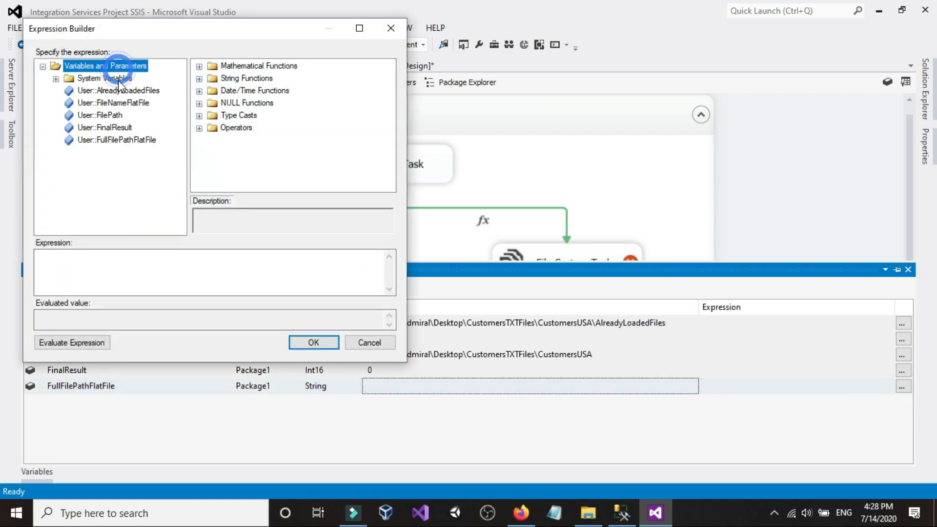
click(107, 116)
drag(106, 119, 107, 273)
click(139, 268)
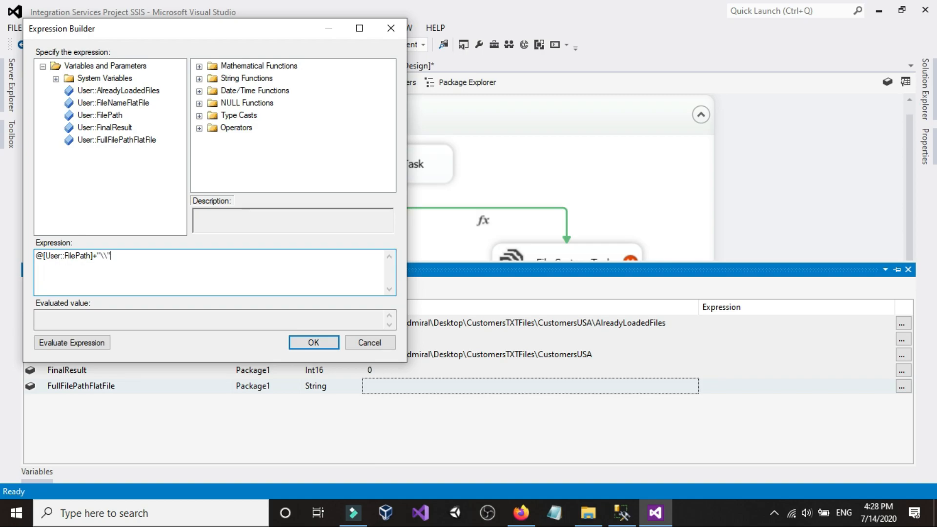
drag(111, 102, 152, 258)
click(152, 258)
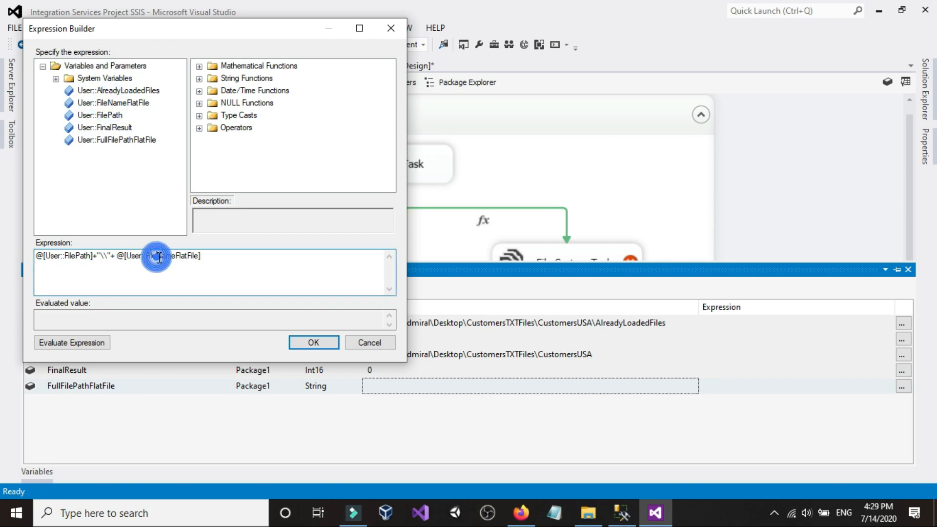
click(93, 342)
click(314, 343)
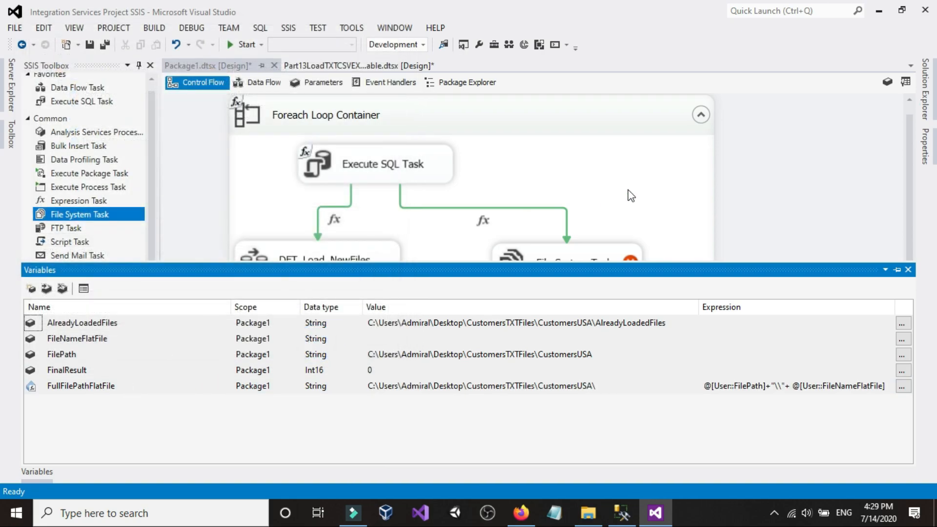
Step: Open the File System Task for editing, set IsSourcePathVariable to True and choose User::FullFilePathFlatFile as the source variable
click(678, 178)
double_click(552, 262)
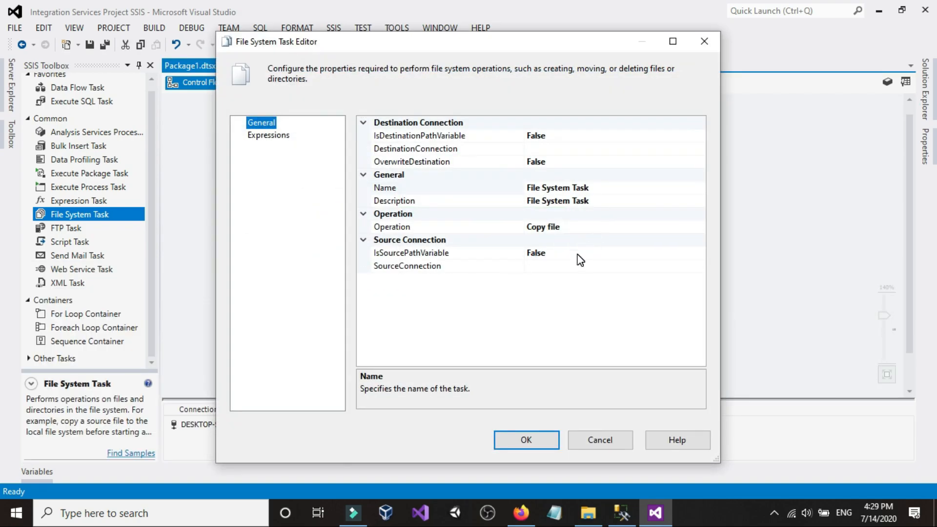
click(632, 253)
click(699, 252)
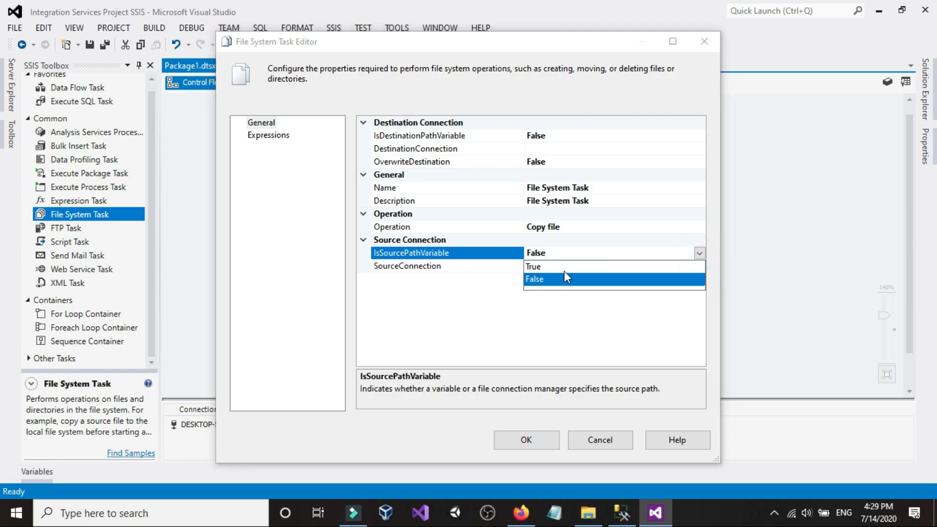
click(555, 267)
click(542, 266)
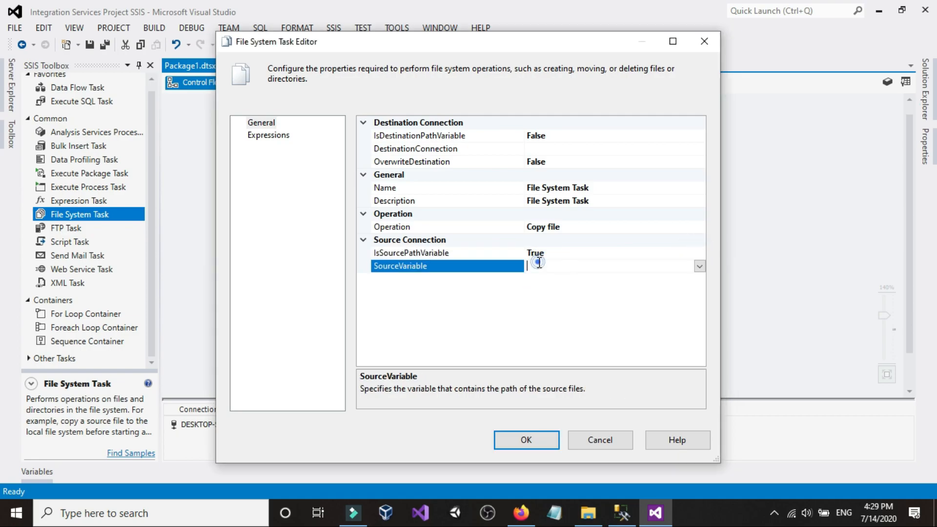
click(699, 266)
scroll(610, 305, down, 10)
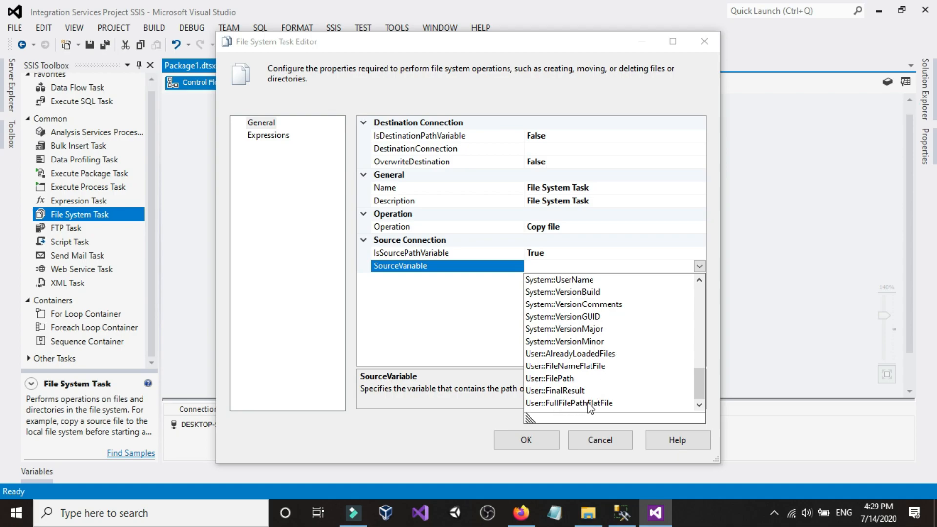
click(591, 404)
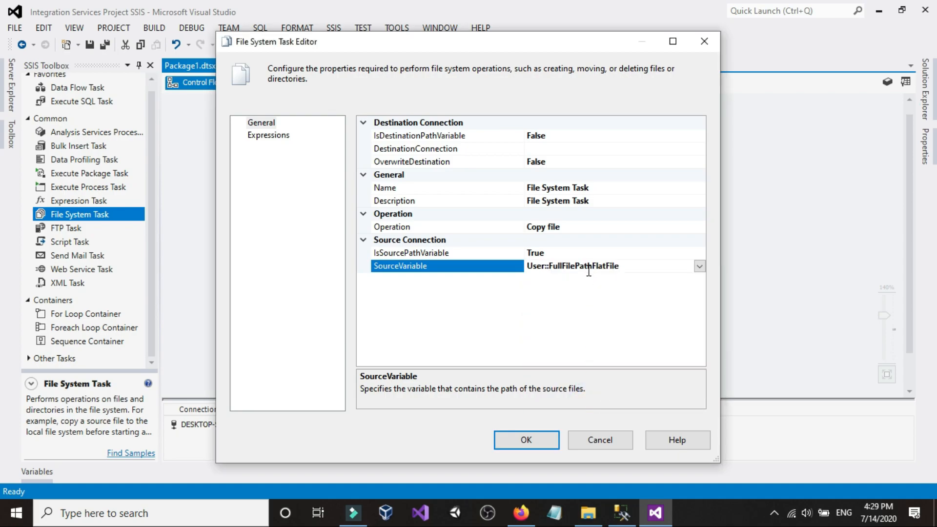
Step: Set the File System Task's operation to Move file
click(611, 227)
click(699, 227)
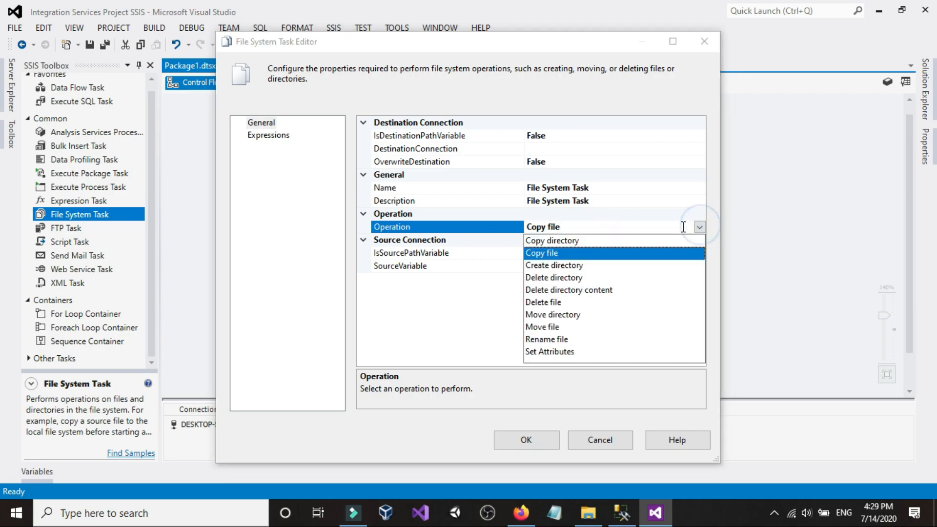
click(546, 327)
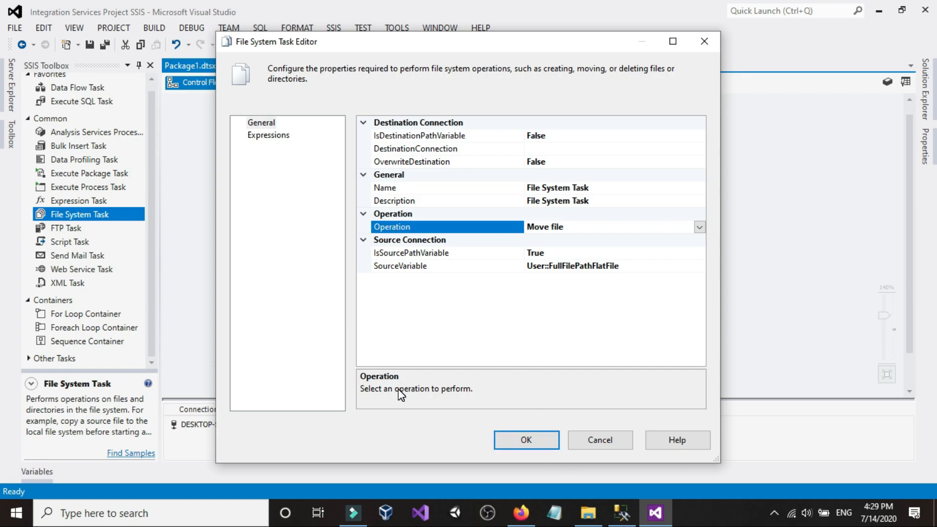
Step: Switch to File Explorer, open the AlreadyLoadedFiles folder and examine its full path before returning to the task editor
click(584, 511)
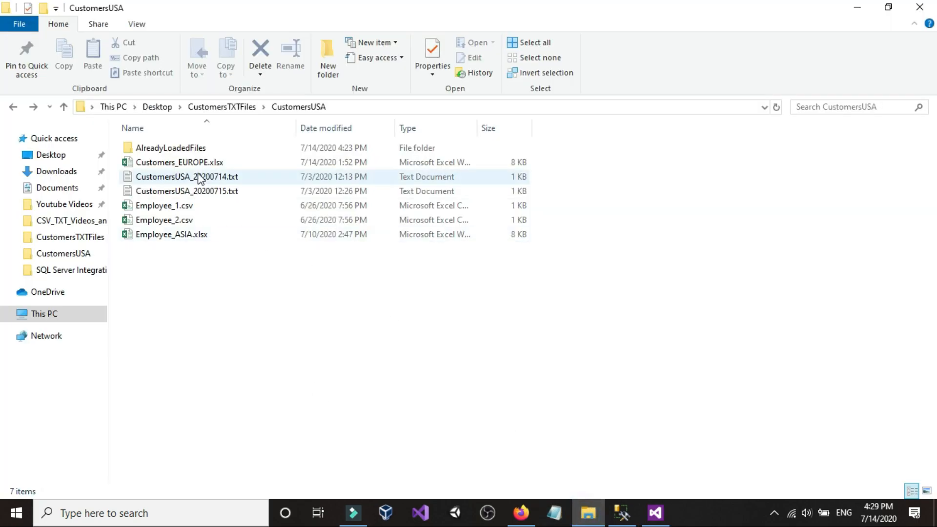
double_click(156, 151)
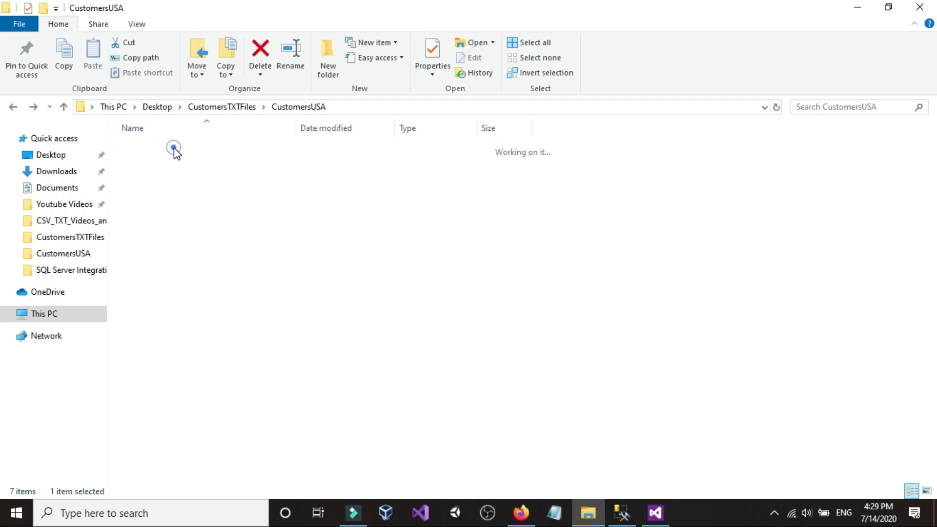
click(436, 107)
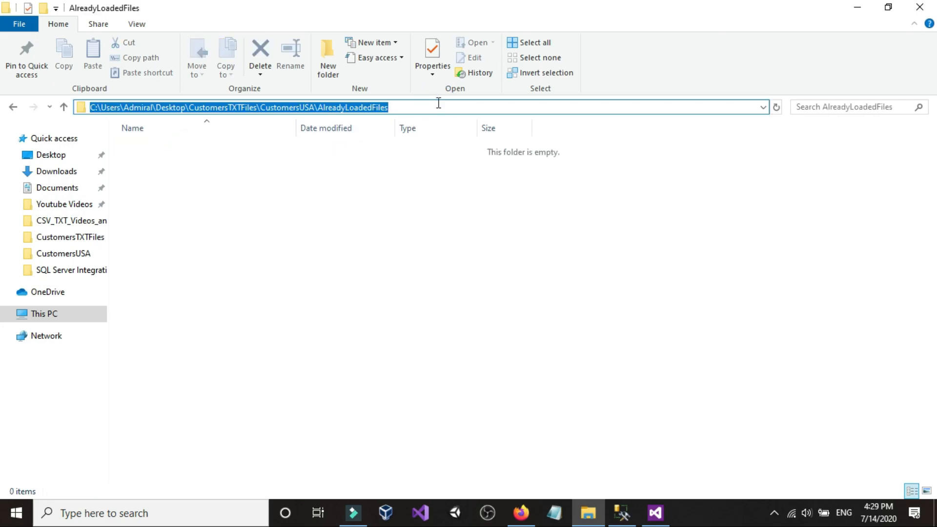
click(441, 108)
double_click(442, 107)
click(500, 424)
click(655, 512)
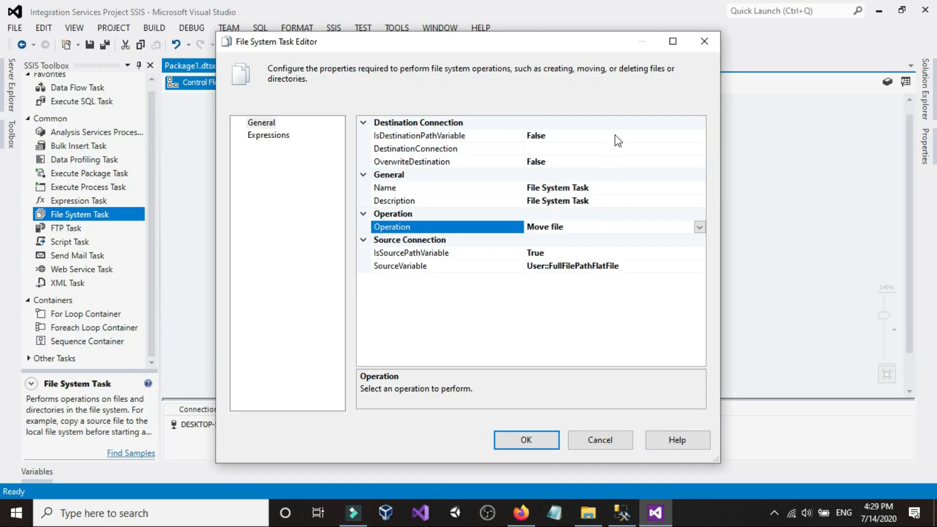
Step: Set IsDestinationPathVariable to True and choose User::AlreadyLoadedFiles as the destination variable
click(571, 136)
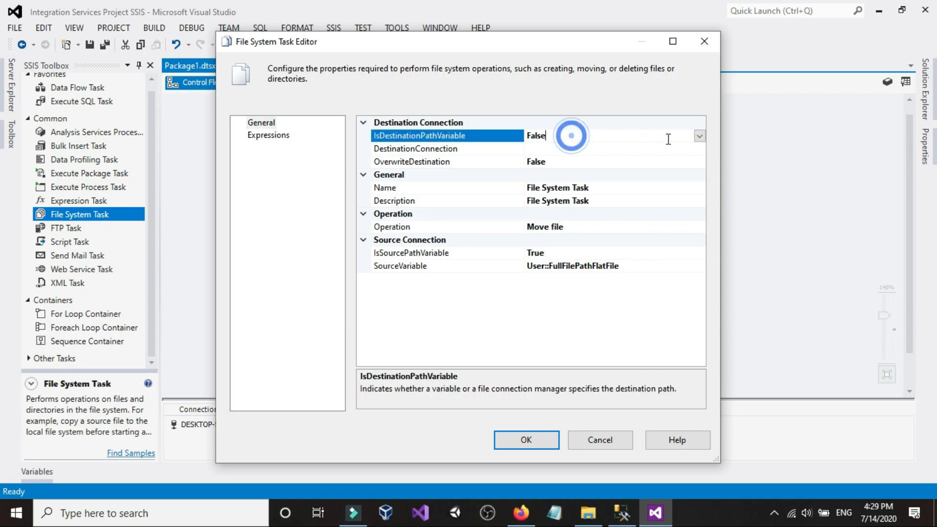
click(698, 136)
click(614, 149)
click(614, 150)
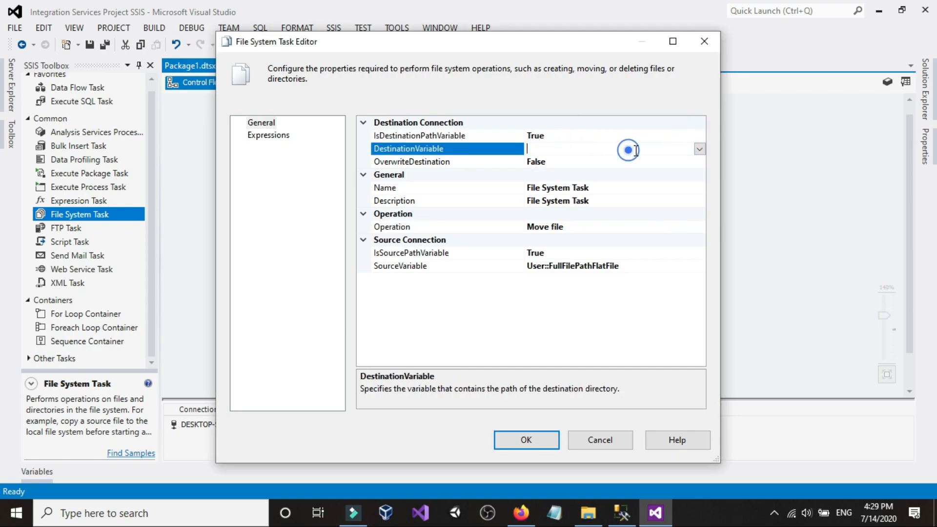
click(699, 149)
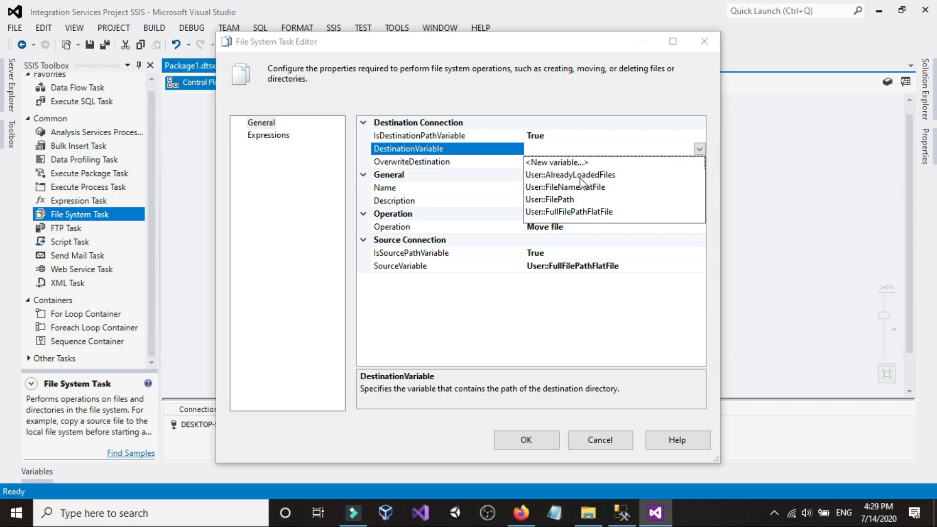
click(604, 176)
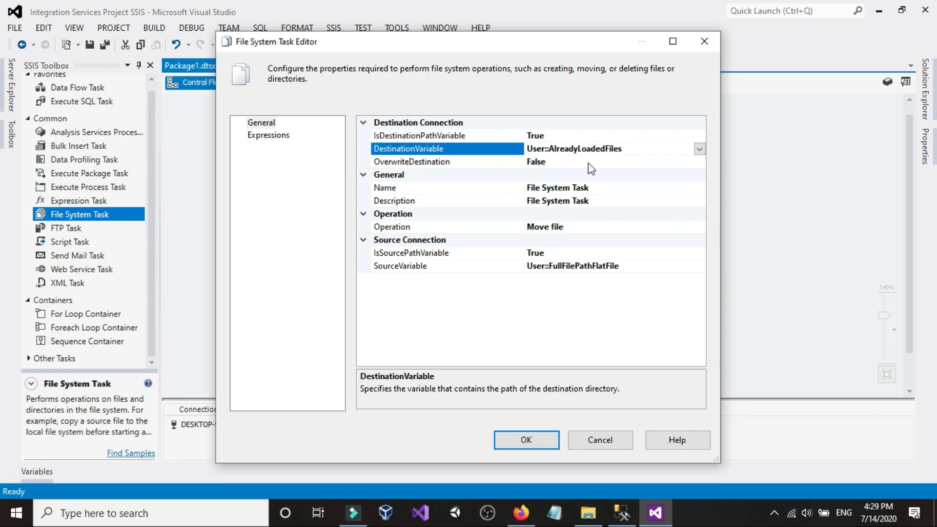
Step: Check the AlreadyLoadedFiles folder in File Explorer and set OverwriteDestination to True in the task editor
click(588, 512)
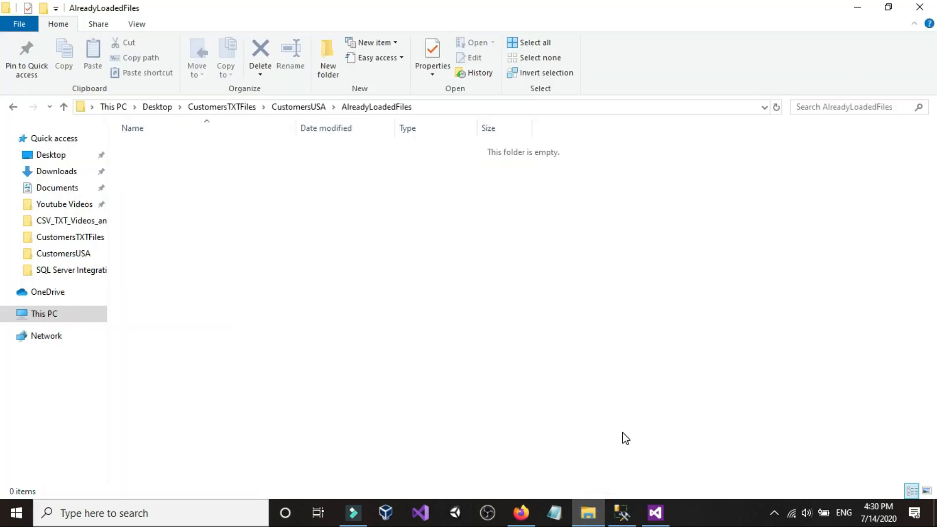
click(656, 512)
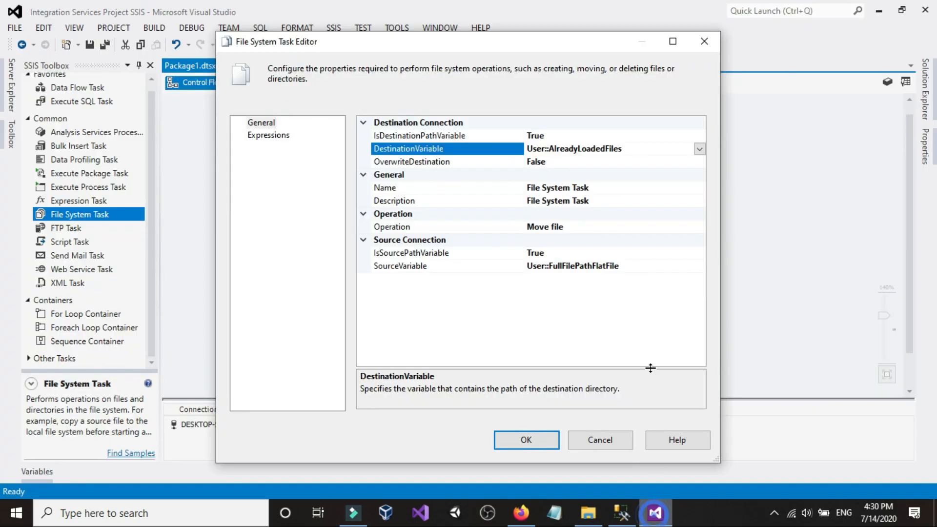
double_click(564, 166)
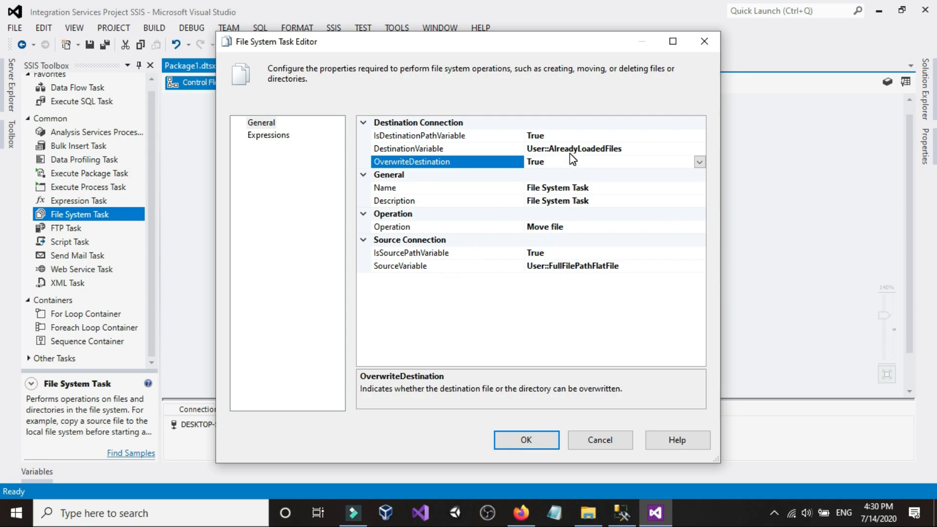
Step: Compare the destination variable with the full path of the AlreadyLoadedFiles folder in File Explorer
click(640, 147)
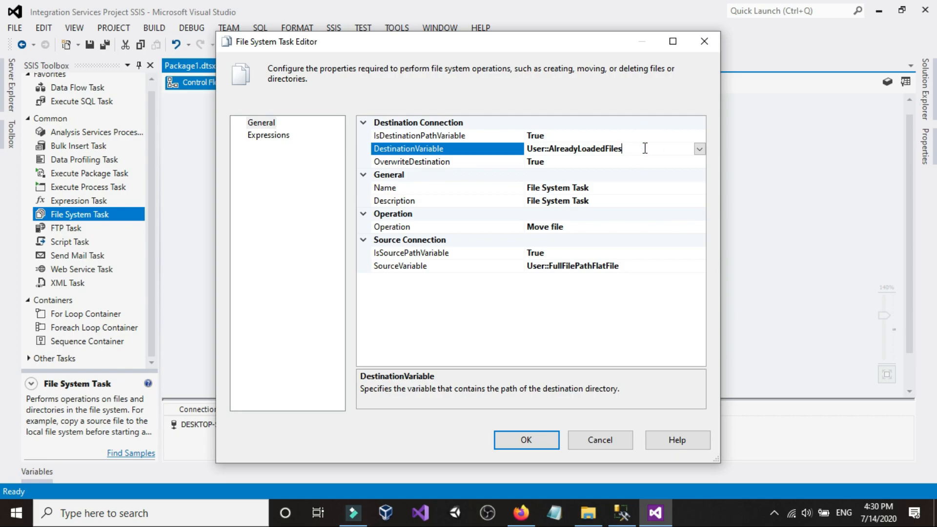
click(588, 513)
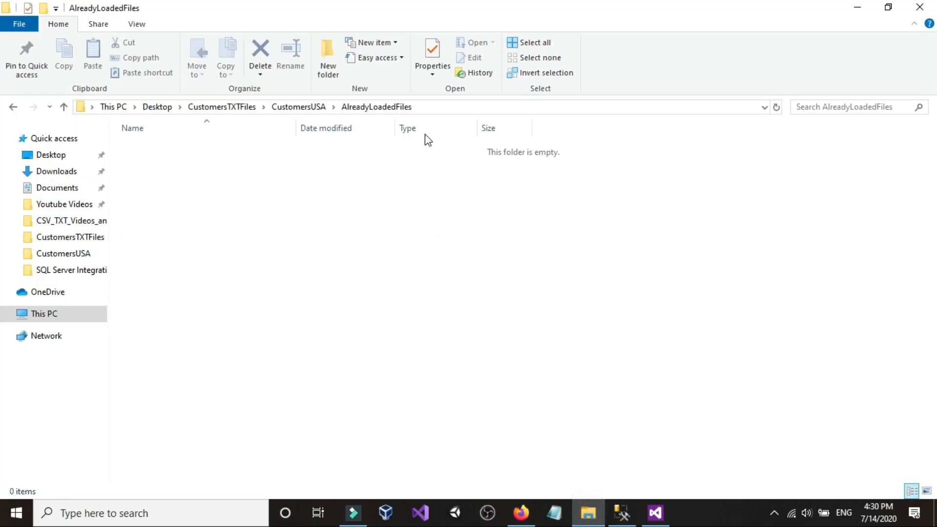
click(443, 107)
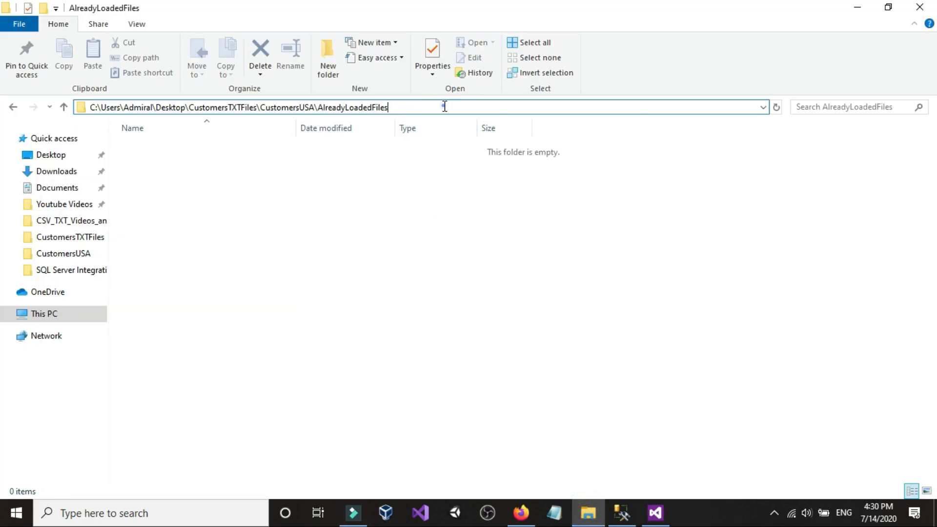
click(522, 317)
click(655, 512)
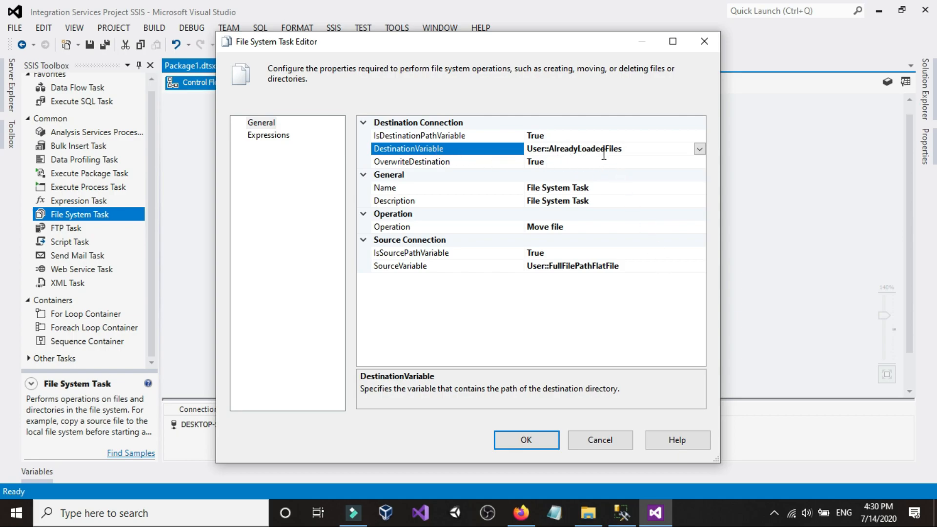
Step: Try the Rename file operation, review the destination variable's description, and restore the Move file operation
click(658, 228)
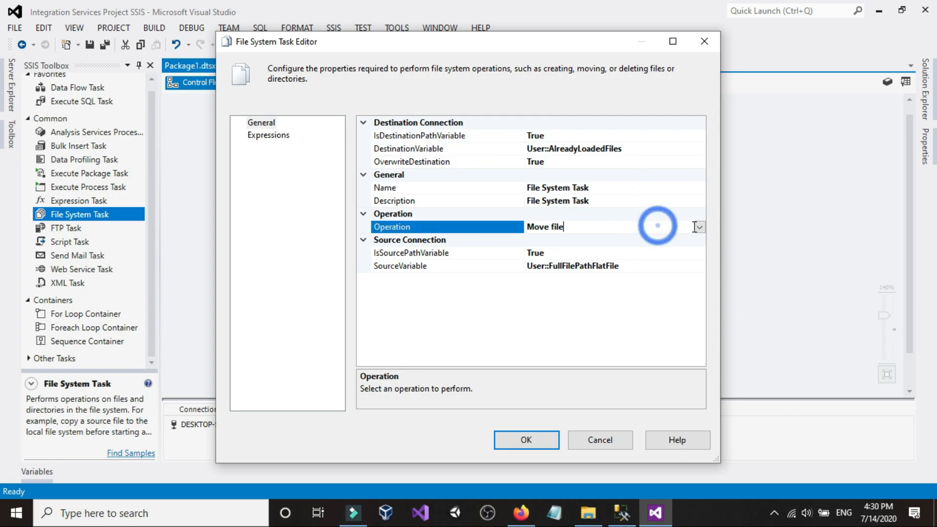
click(699, 226)
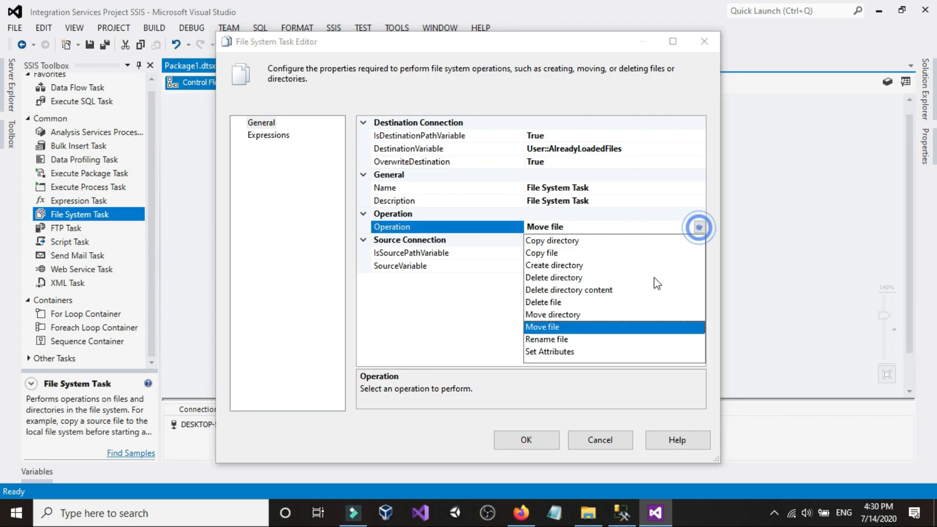
click(535, 339)
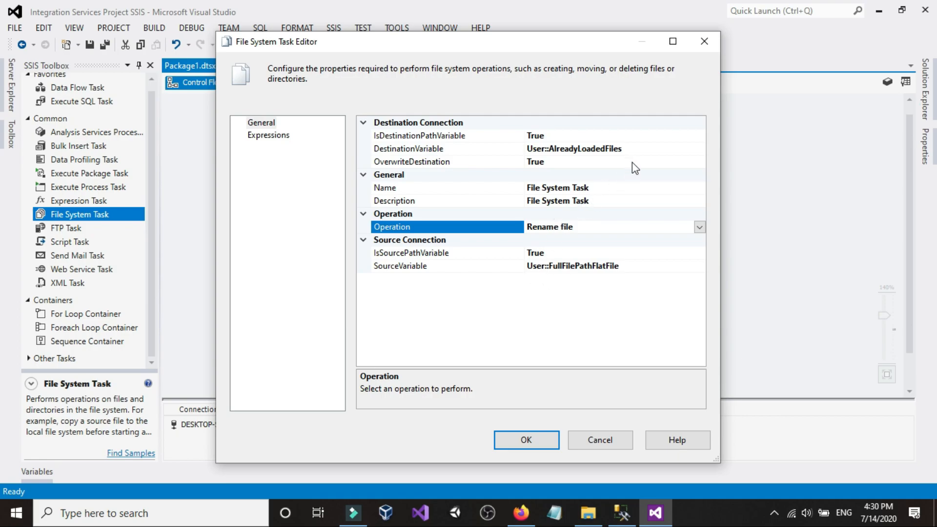
click(634, 148)
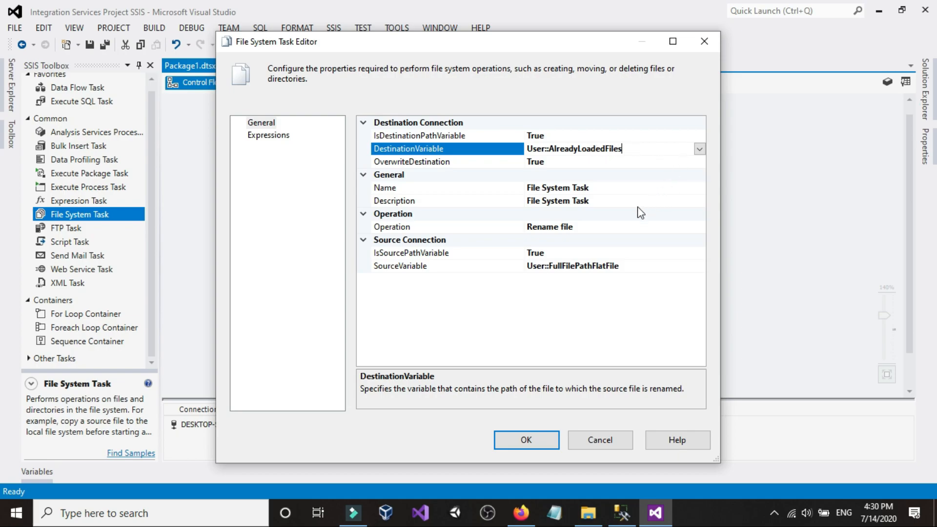
click(637, 225)
click(699, 227)
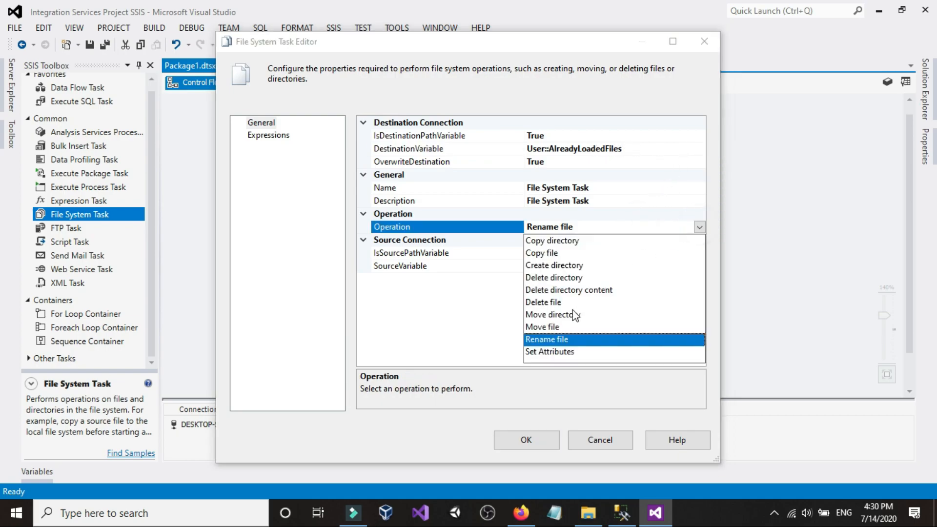
click(551, 327)
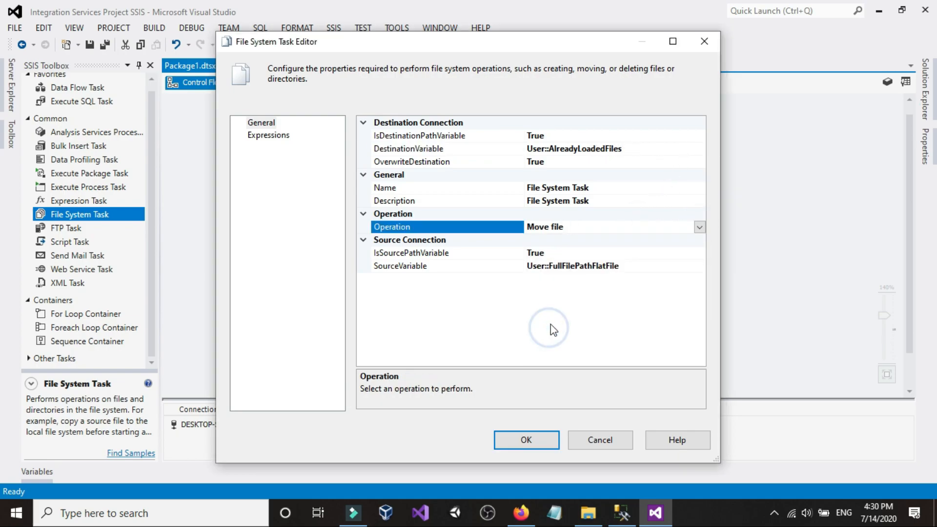
Step: Accept the File System Task settings and shift the Execute SQL Task slightly right inside the Foreach Loop Container
click(526, 441)
drag(347, 167, 371, 170)
click(266, 172)
click(190, 174)
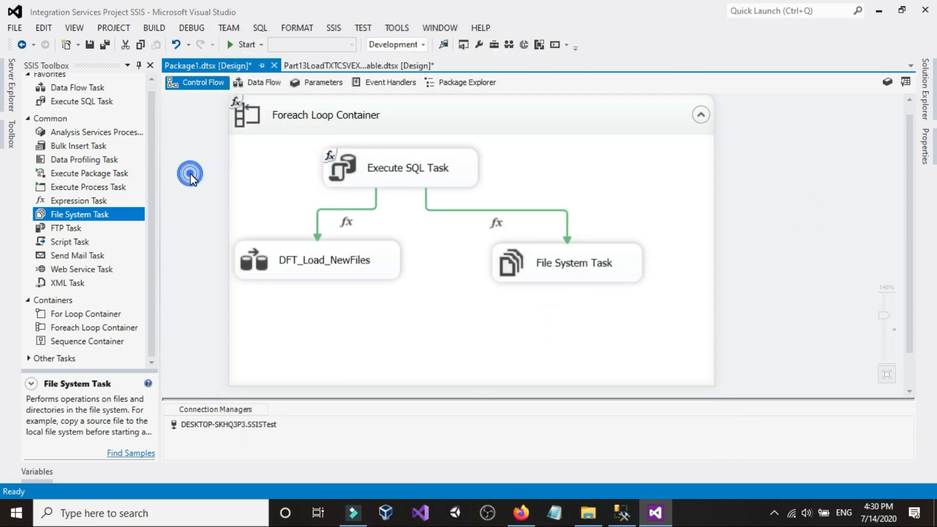
Step: Open the DFT_Load_NewFiles data flow and go back to the CustomersUSA folder in File Explorer to check the source files
double_click(332, 260)
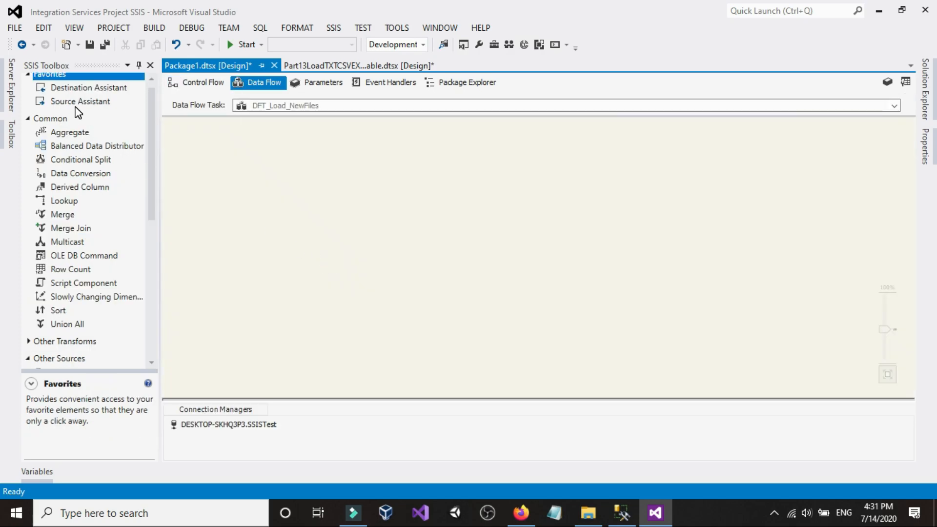
click(588, 513)
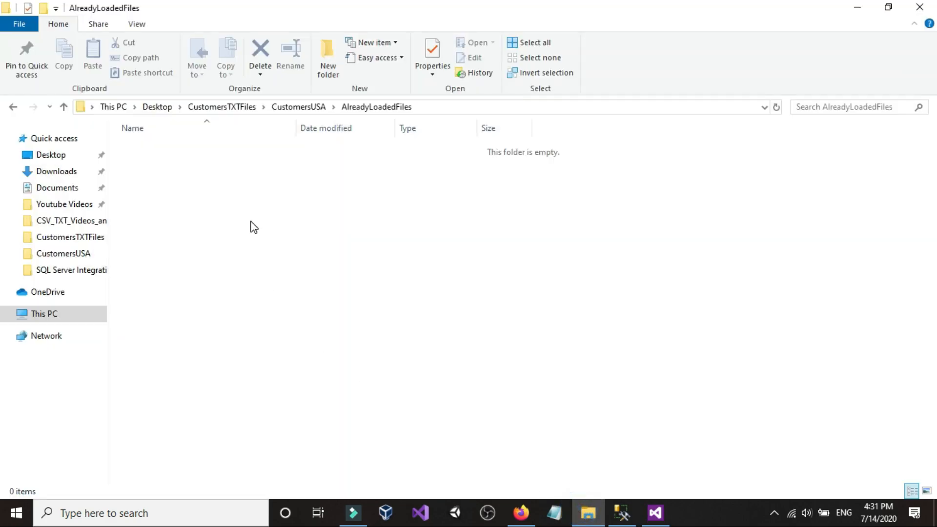
click(299, 277)
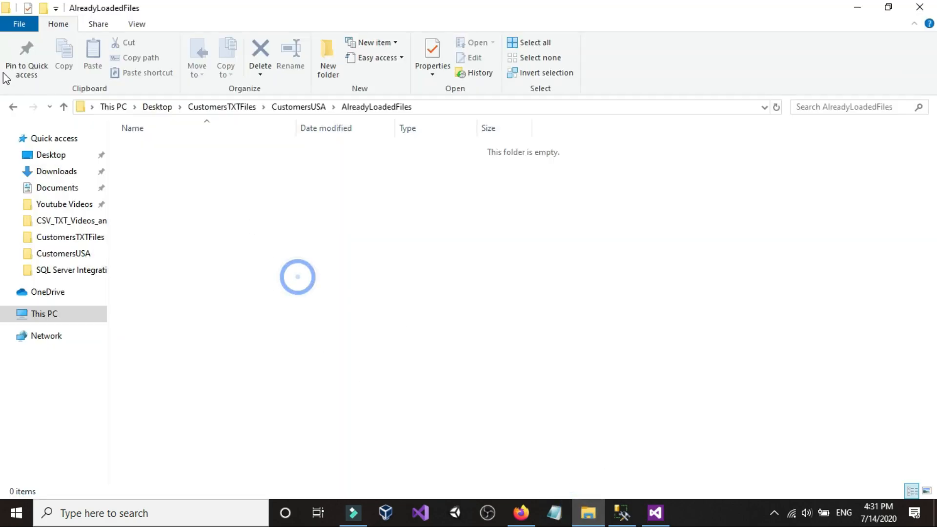
click(13, 106)
click(287, 284)
click(663, 515)
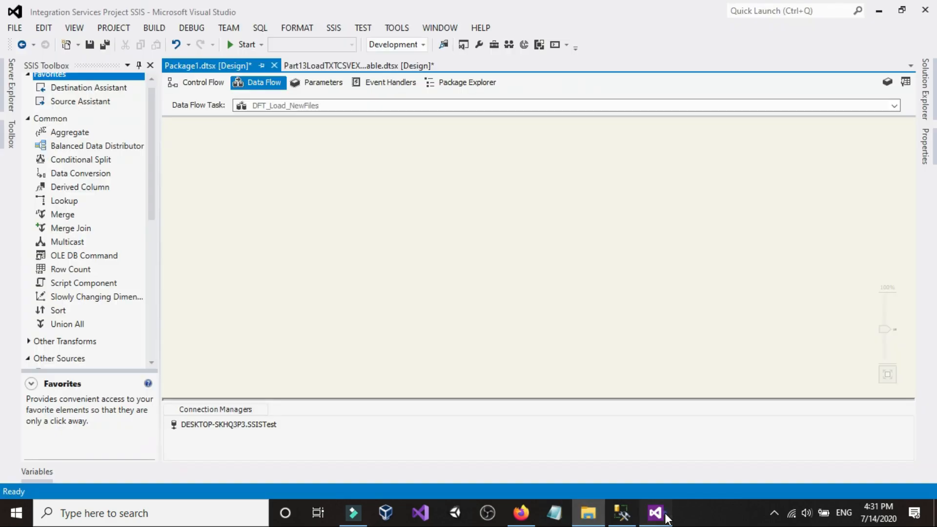
Step: Add a Flat File Source, a Data Conversion and an OLE DB Destination to the DFT_Load_NewFiles data flow
scroll(47, 274, down, 4)
drag(69, 248, 295, 183)
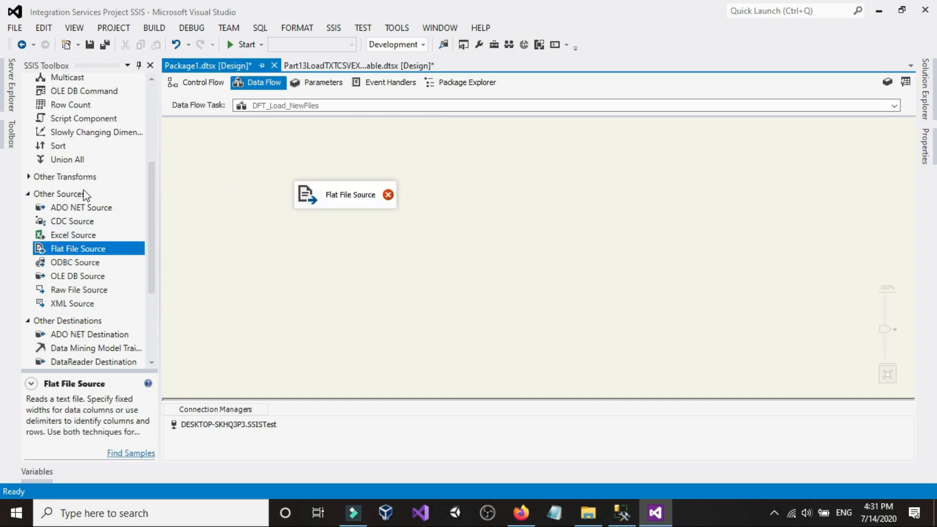
scroll(65, 209, up, 2)
scroll(65, 149, up, 2)
drag(76, 174, 400, 268)
scroll(73, 264, down, 7)
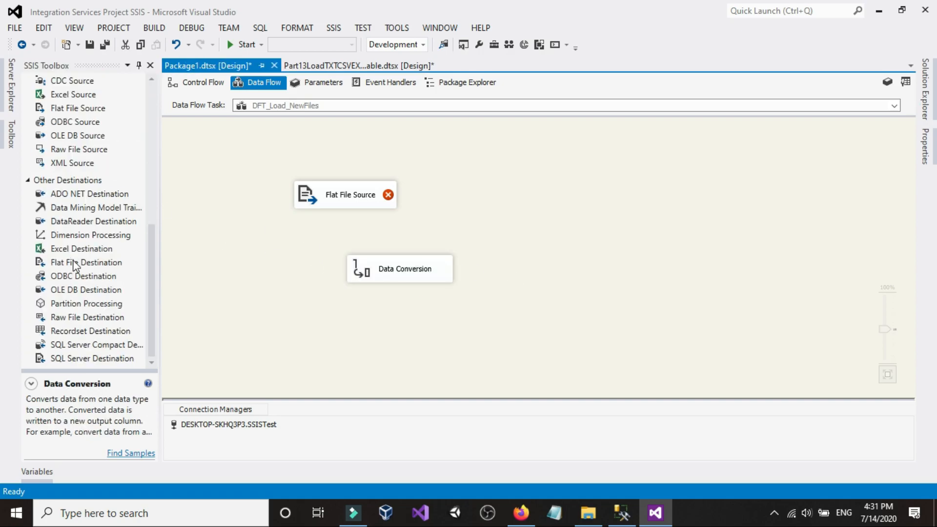
drag(81, 288, 372, 246)
click(318, 187)
double_click(318, 187)
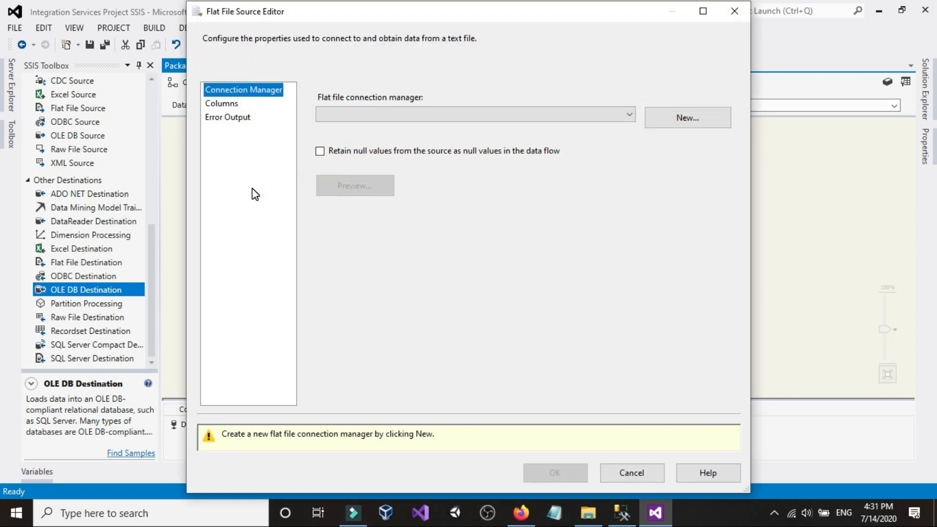
click(619, 461)
click(620, 229)
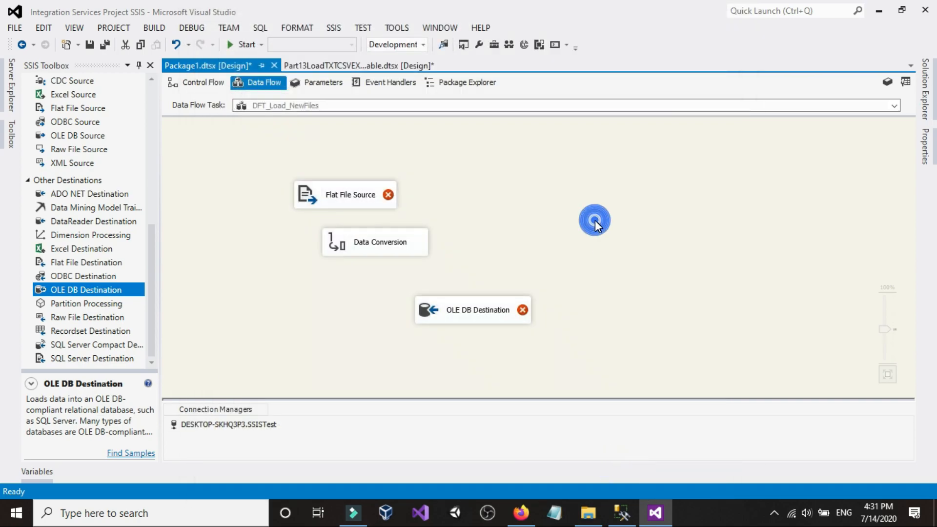
Step: Connect the Flat File Source to the Data Conversion and the Data Conversion to the OLE DB Destination
scroll(595, 221, up, 1)
drag(394, 203, 482, 329)
click(404, 262)
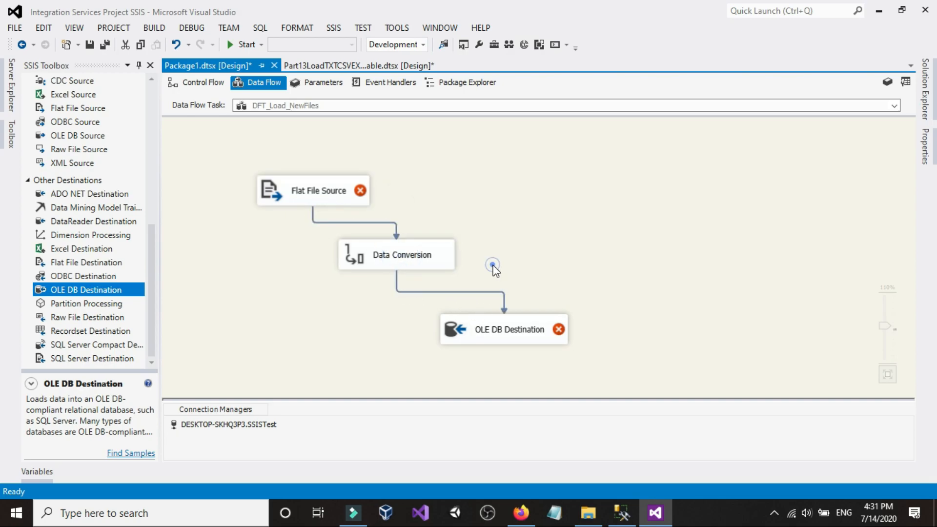
Step: Open the Flat File Source settings and start creating a new flat file connection manager
double_click(314, 191)
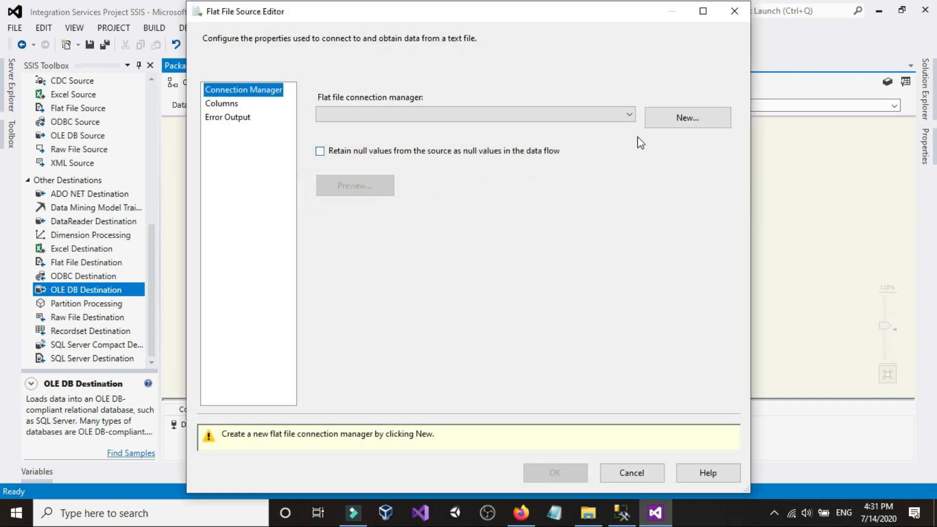
click(667, 116)
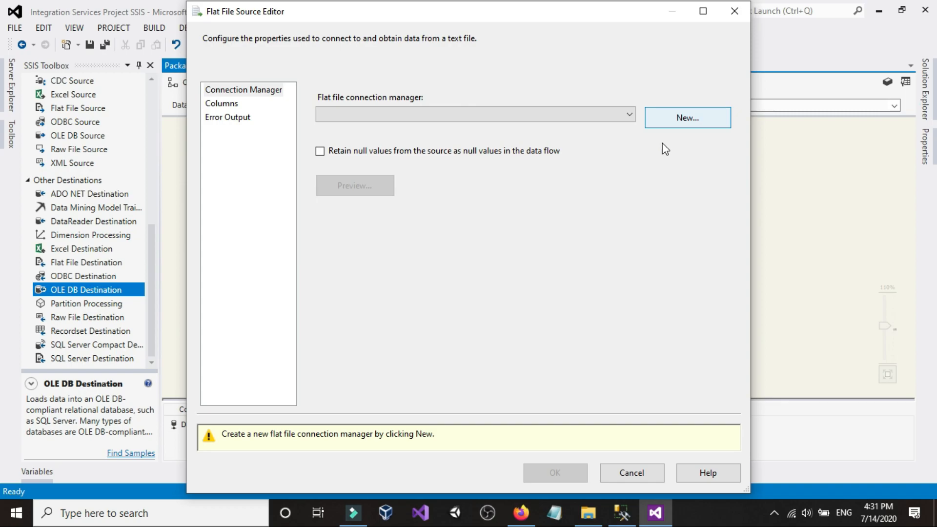
click(672, 119)
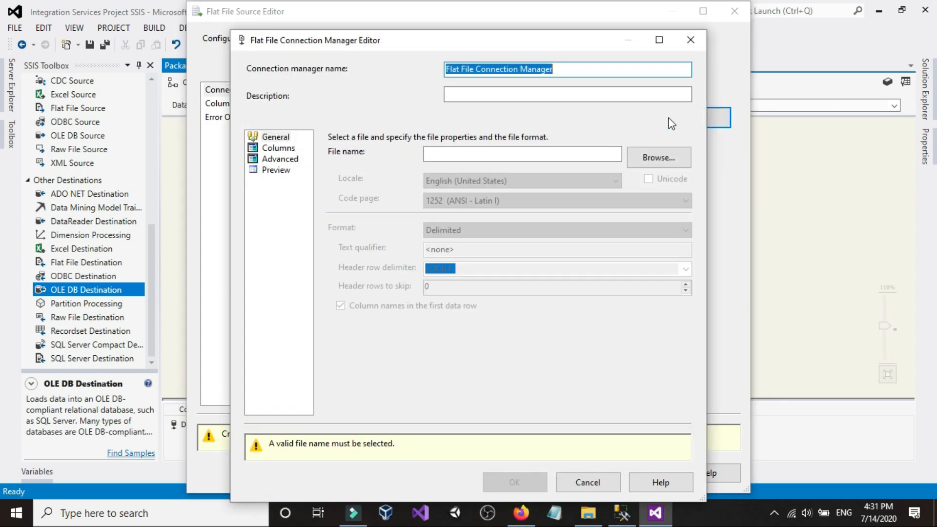
click(584, 70)
triple_click(638, 69)
text(Fila)
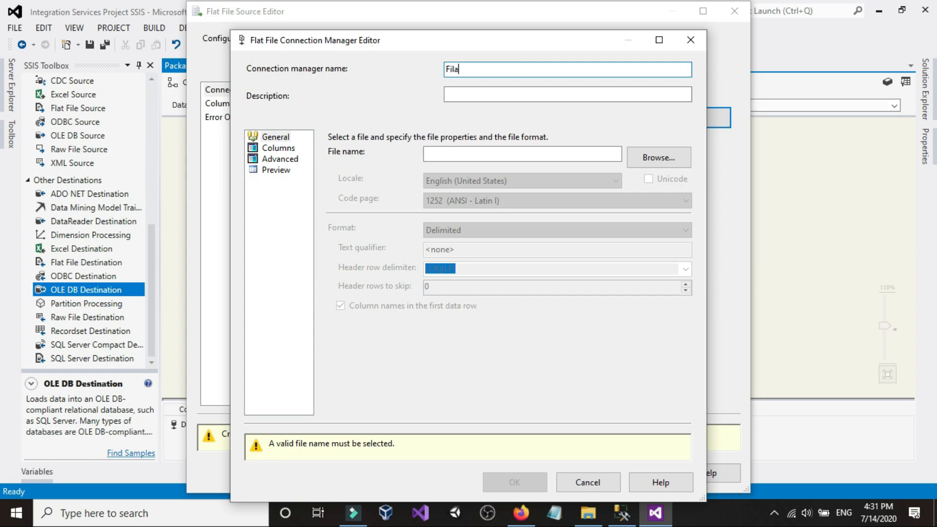
key(ctrl+z)
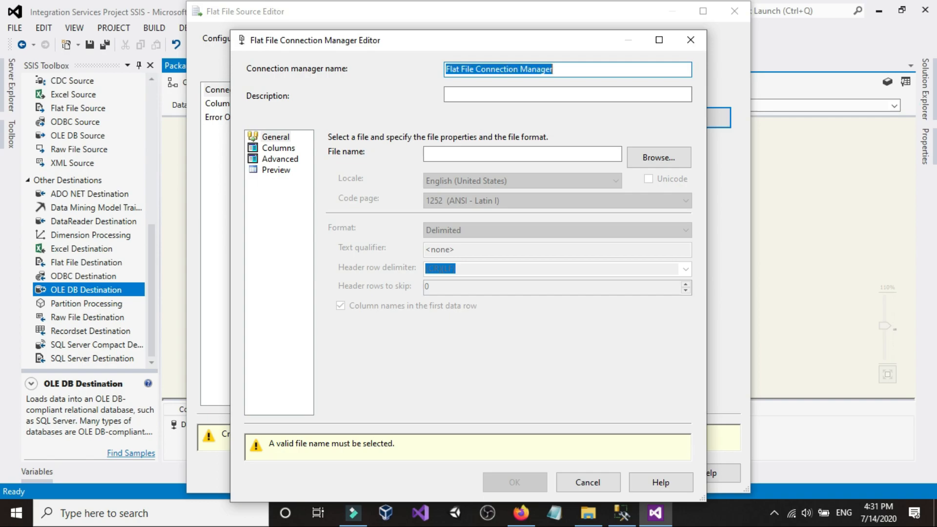
click(502, 94)
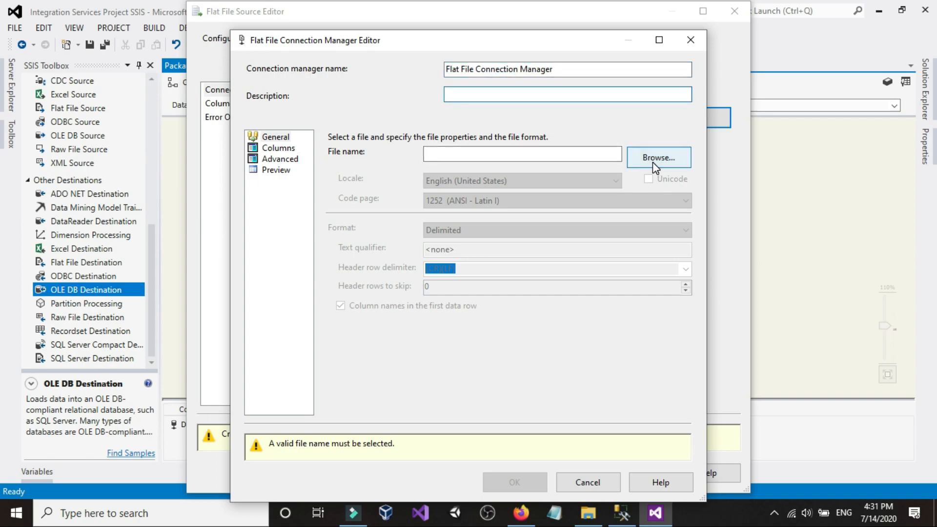
Step: Set CustomersUSA_20200714.txt from the CustomersUSA folder as the connection's file, browsing with all file types listed
click(653, 161)
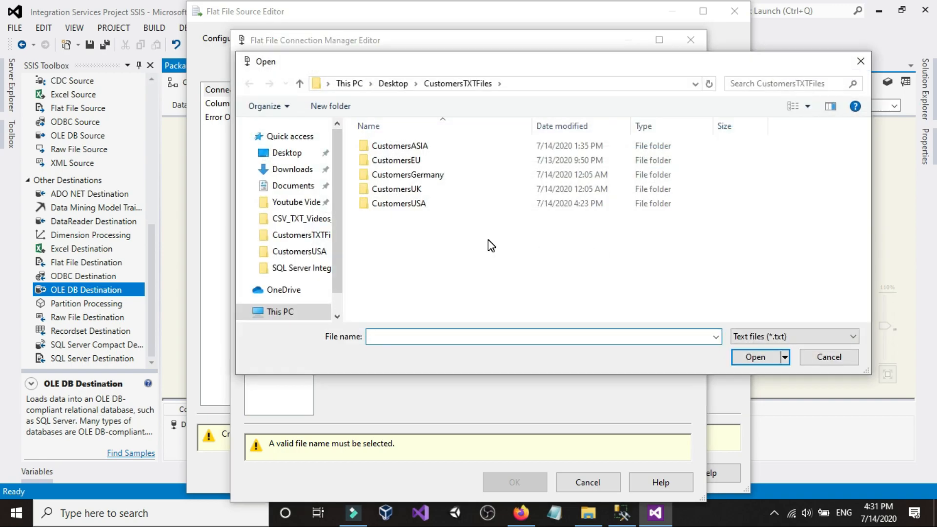
click(488, 240)
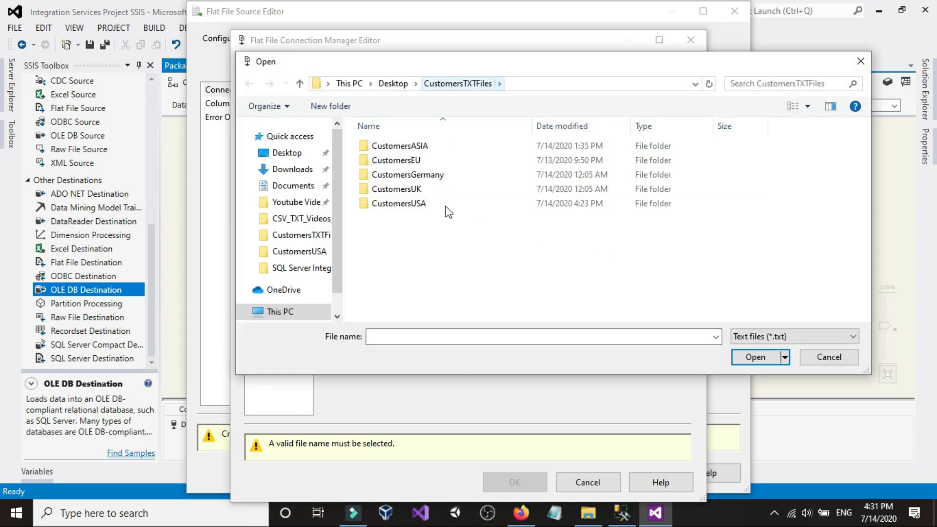
click(445, 240)
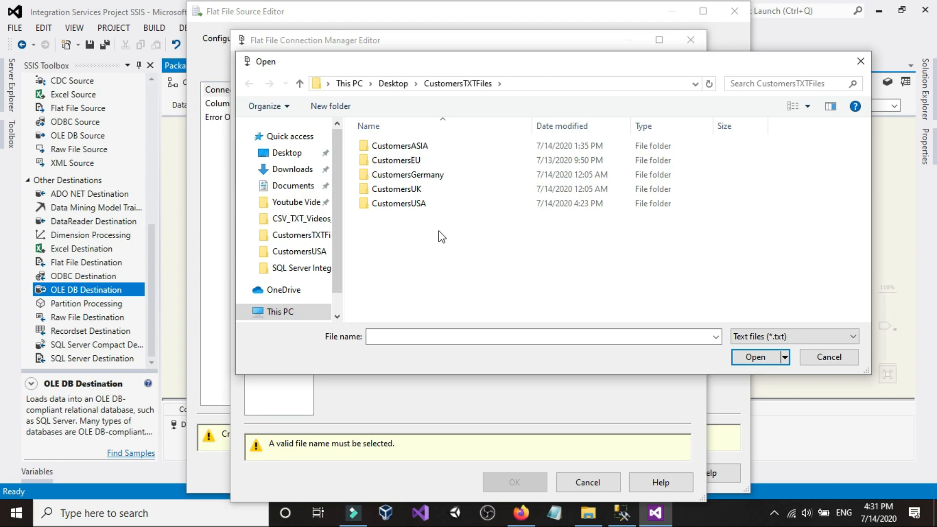
double_click(412, 205)
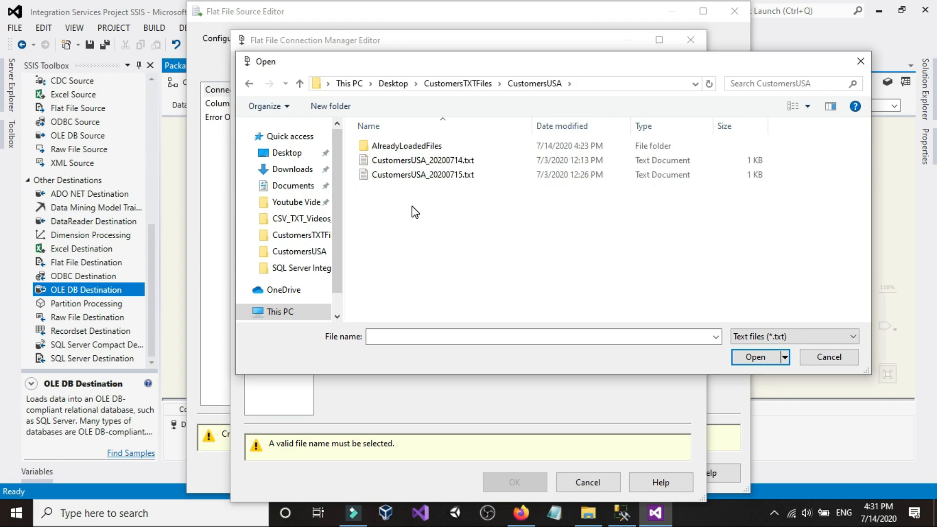
click(773, 336)
click(494, 298)
click(815, 336)
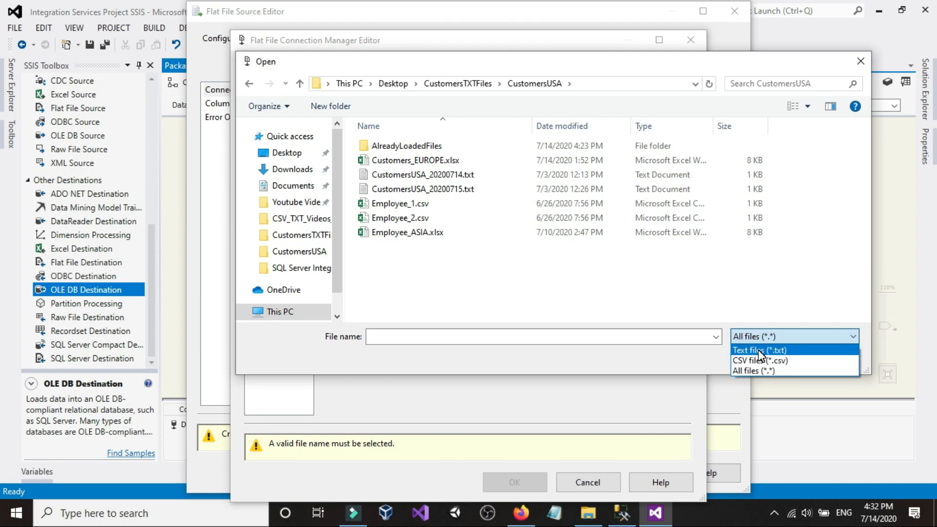
click(445, 289)
click(394, 160)
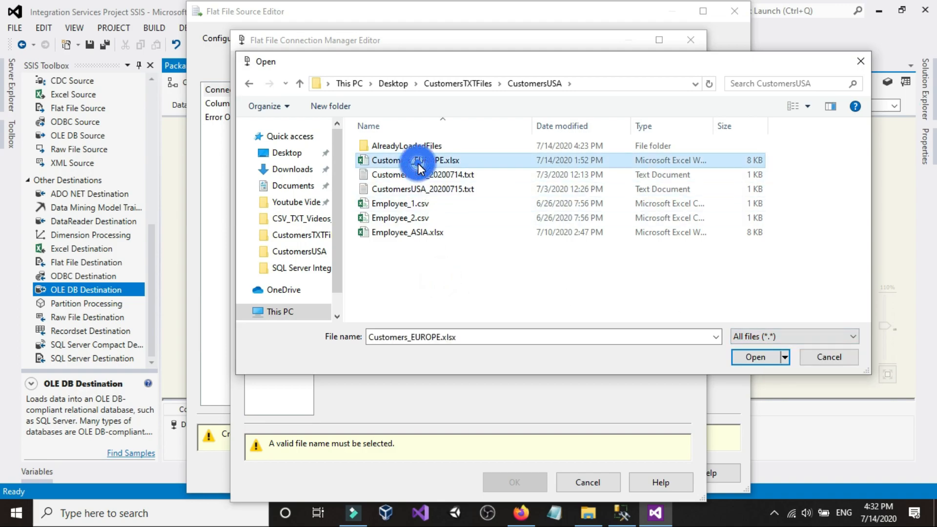
click(429, 175)
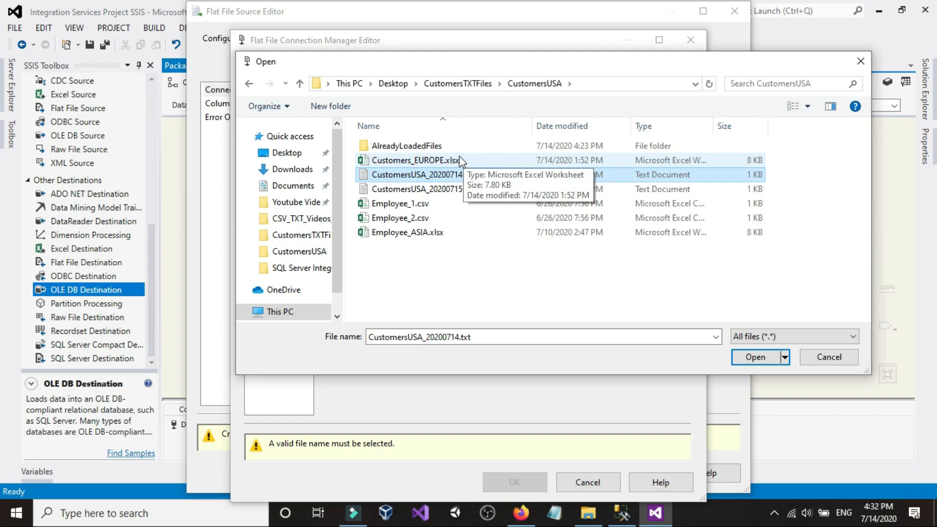
click(761, 358)
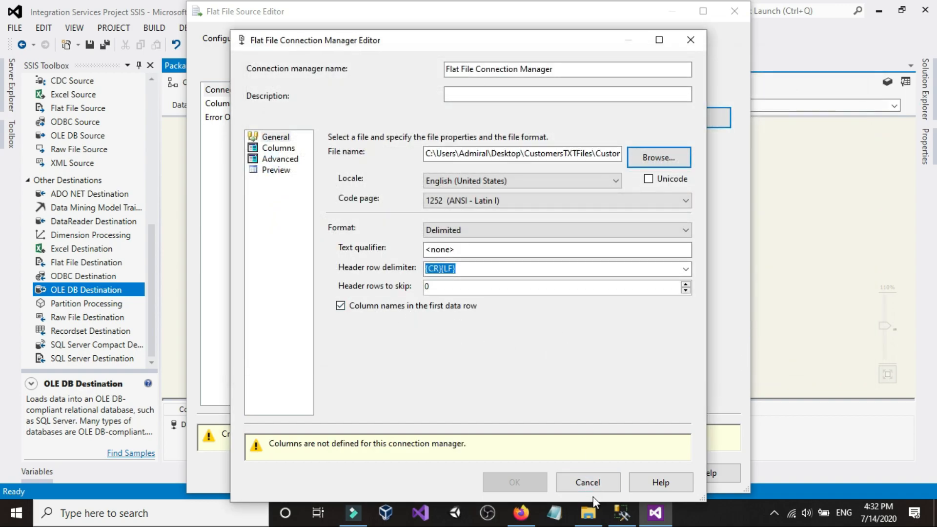
Step: Check the header row of CustomersUSA_20200714.txt in Notepad and return to the connection manager settings in Visual Studio
click(594, 517)
click(193, 176)
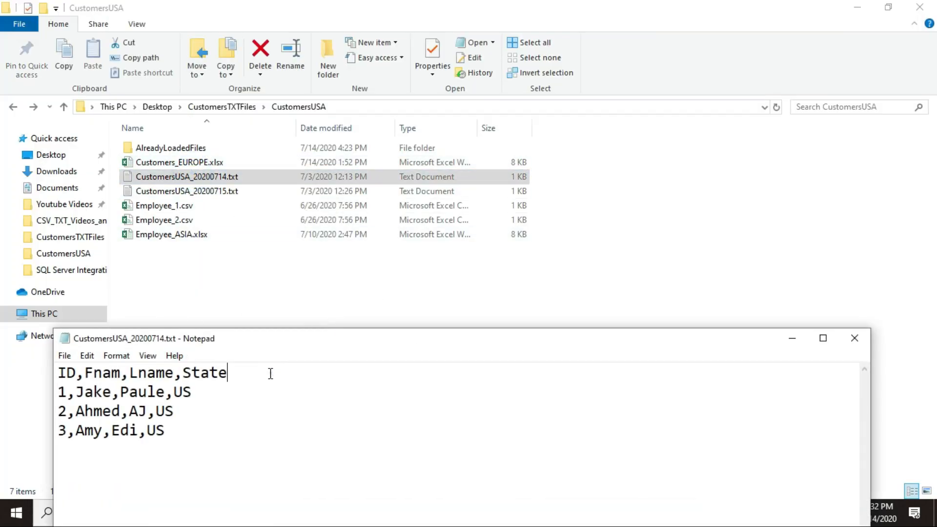
drag(271, 374, 7, 368)
click(250, 385)
click(854, 337)
click(655, 513)
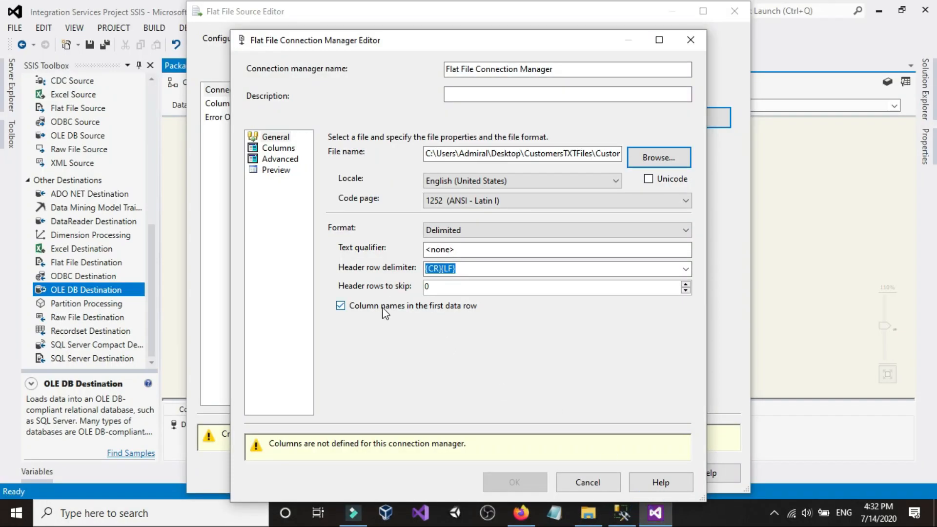
Step: Accept the flat file connection manager after reviewing its columns and preview, and retain source null values in the data flow
click(279, 149)
click(278, 159)
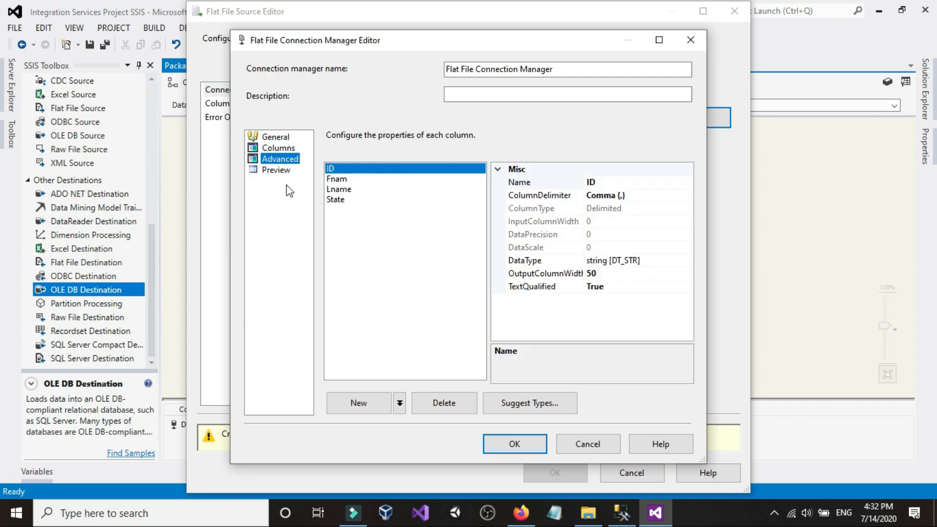
click(278, 171)
click(495, 447)
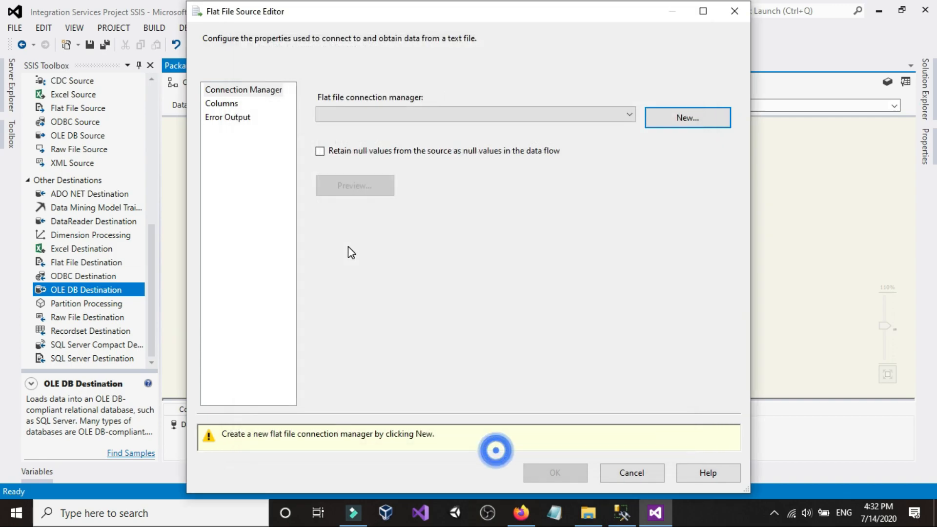
click(336, 151)
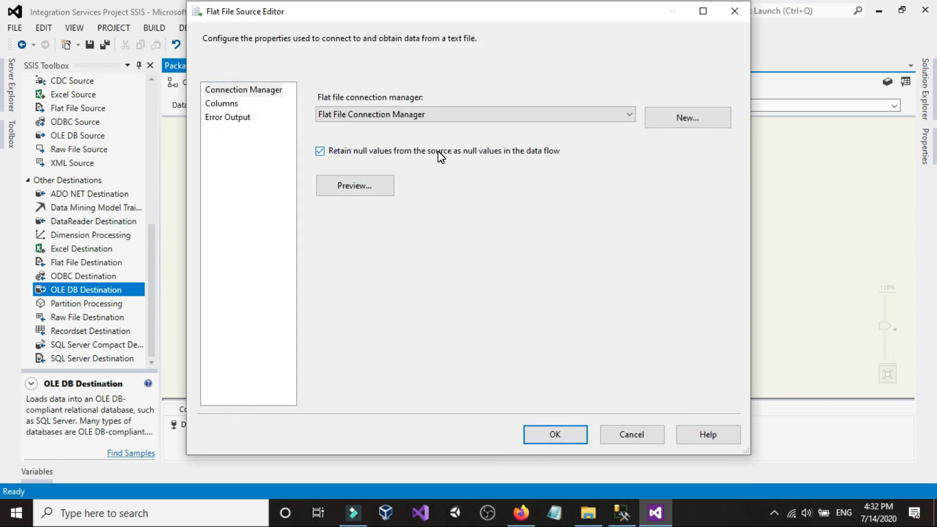
Step: Reopen CustomersUSA_20200714.txt from File Explorer to examine the State values in its rows, and return to Visual Studio
click(588, 512)
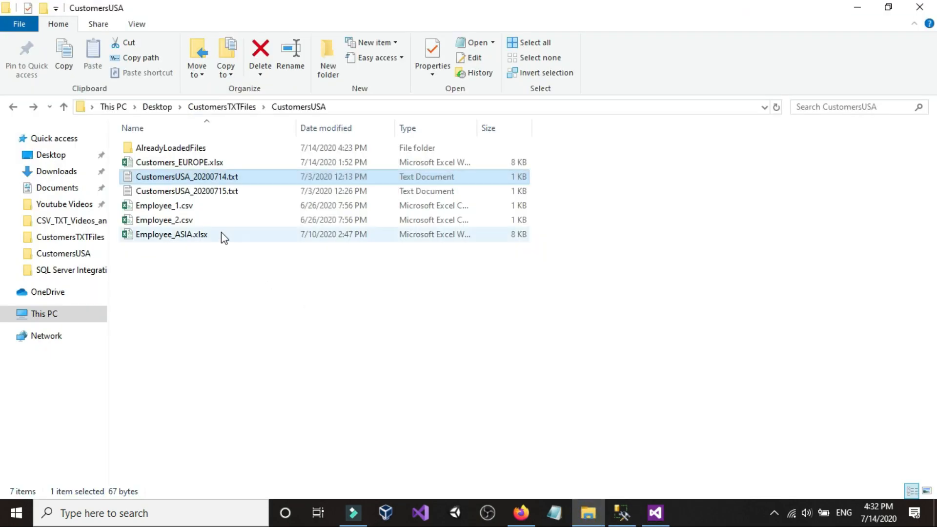
double_click(217, 180)
click(228, 379)
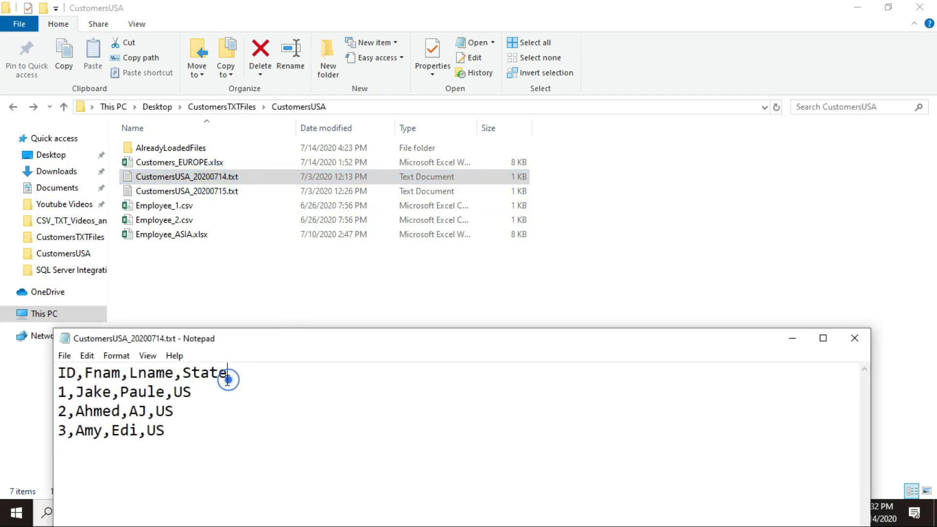
double_click(188, 394)
click(172, 393)
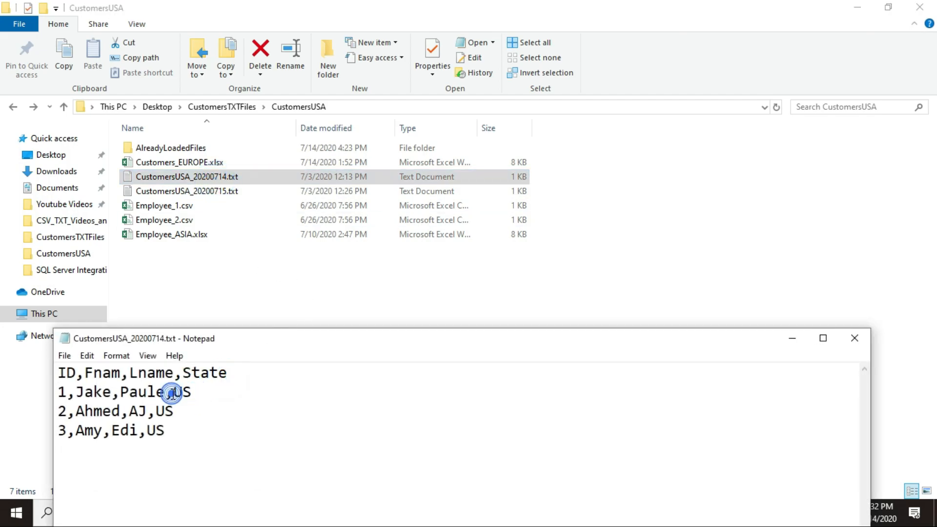
click(854, 337)
click(429, 316)
click(655, 513)
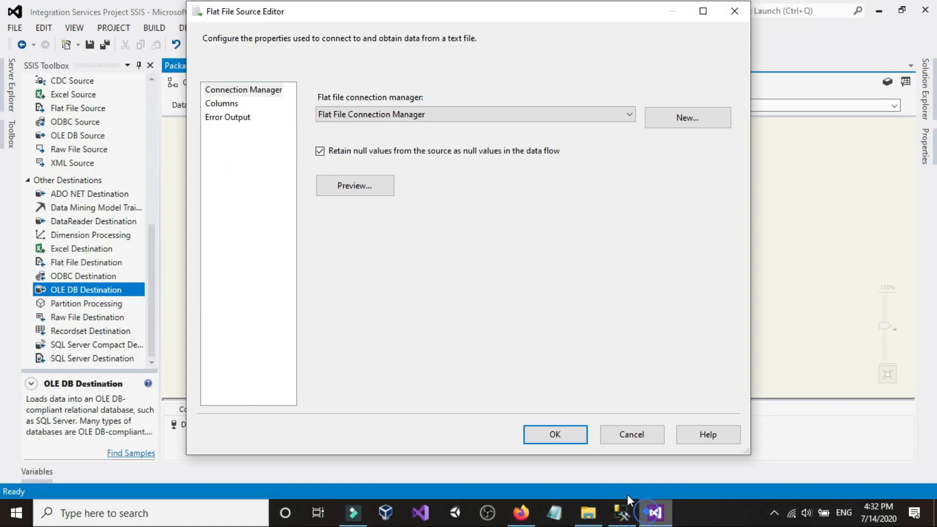
Step: Review the Flat File Source's column mappings and accept the source settings
click(222, 103)
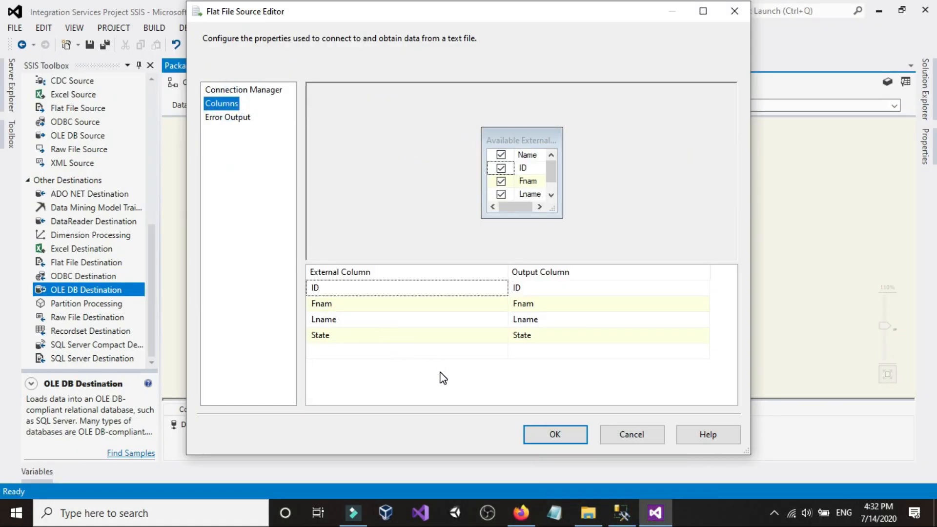
click(550, 433)
click(526, 224)
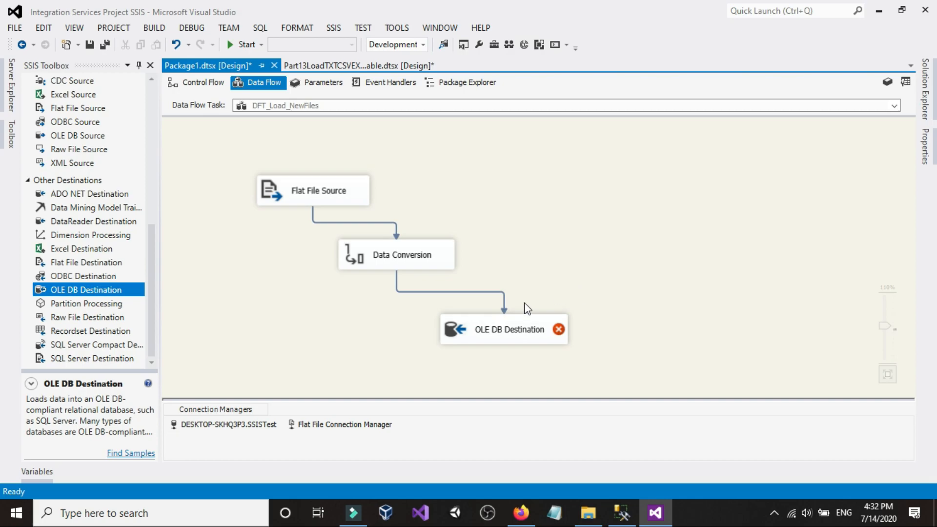
Step: Examine the column data types of the dbo.Customers table in the SSISTest database in SQL Server Management Studio, and return to Visual Studio
click(621, 512)
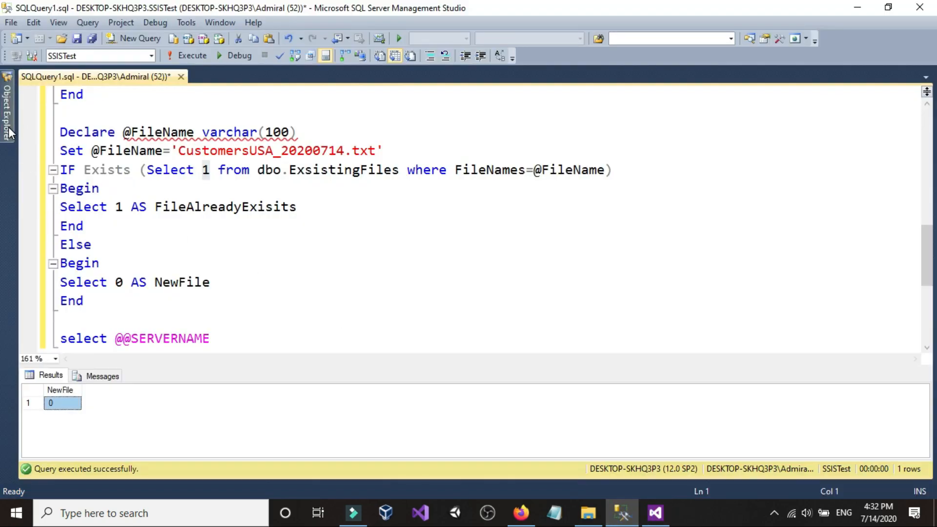
mouse_move(7, 112)
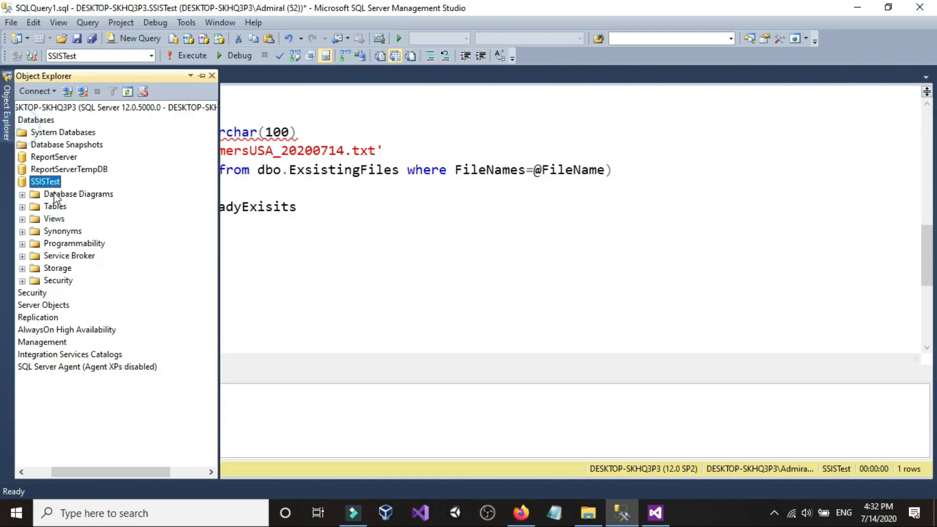
click(22, 207)
click(35, 244)
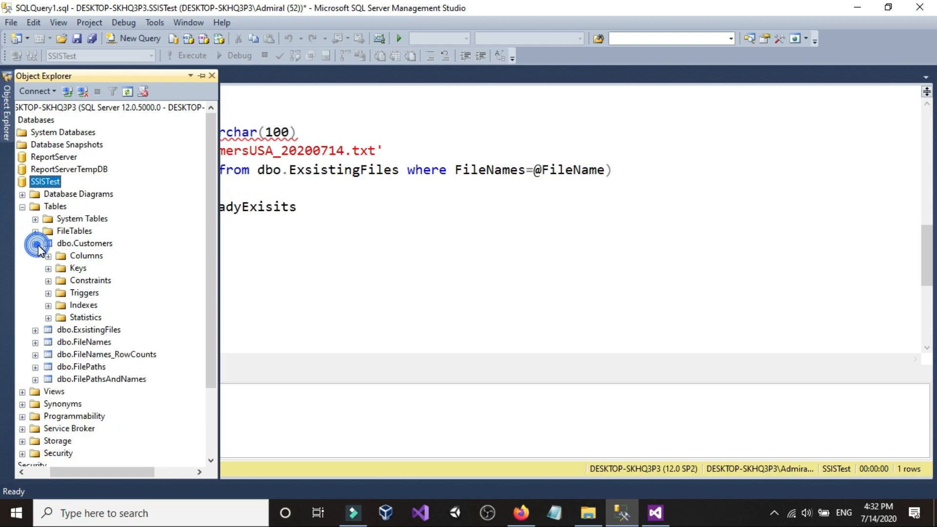
click(48, 256)
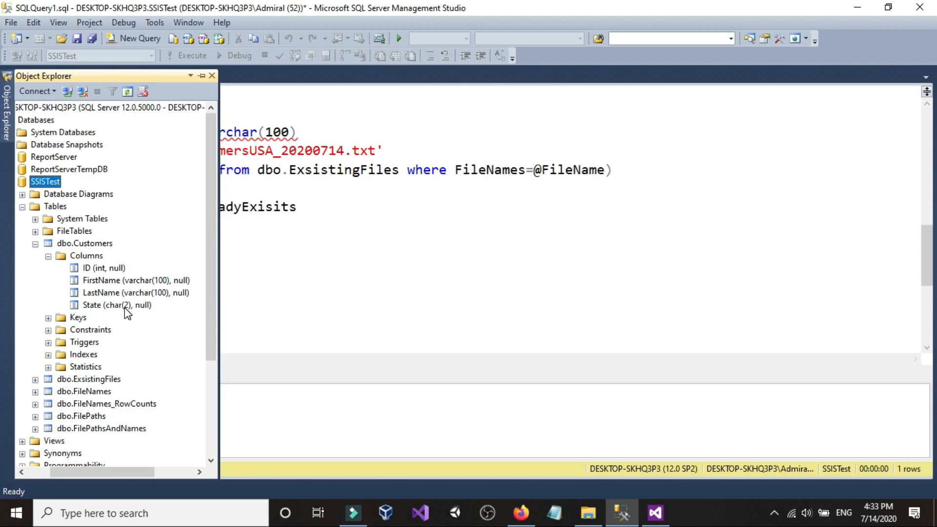
click(653, 510)
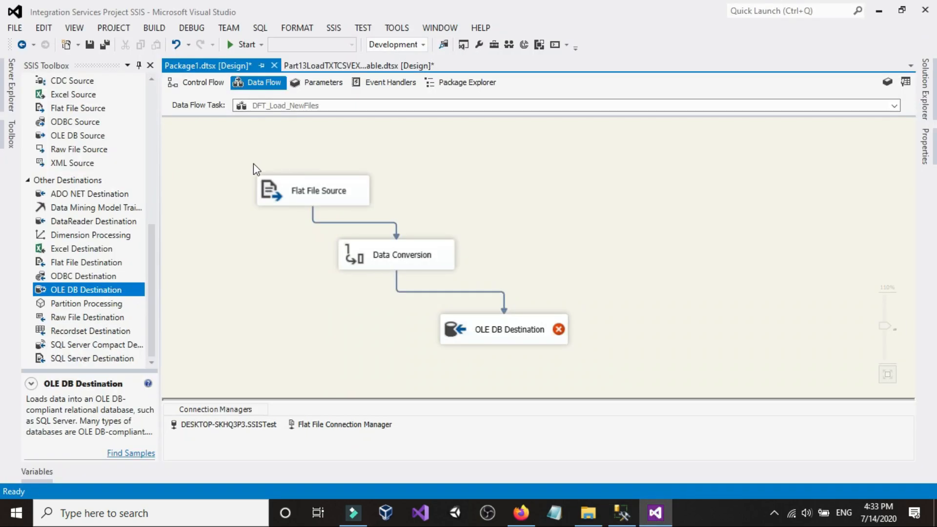
Step: Include all input columns in the Data Conversion and set the ID column's data type to four-byte signed integer [DT_I4]
double_click(417, 251)
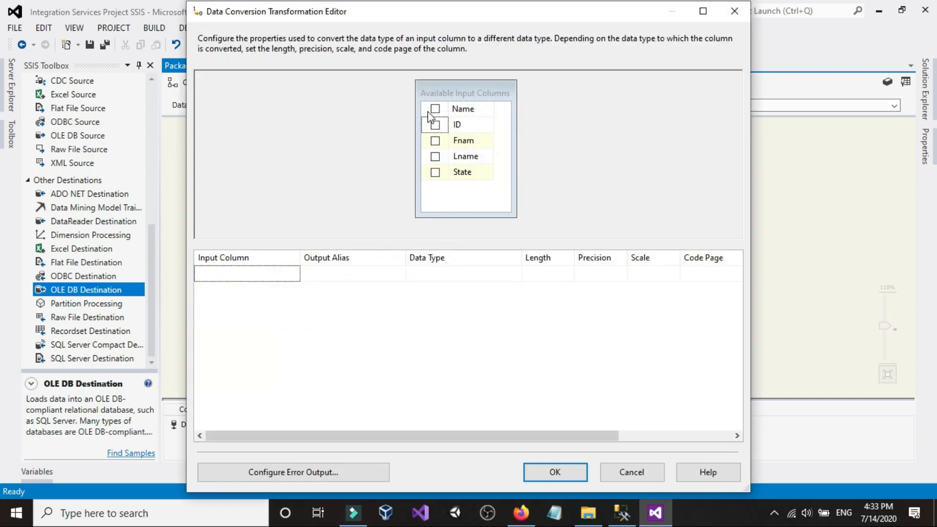
click(436, 109)
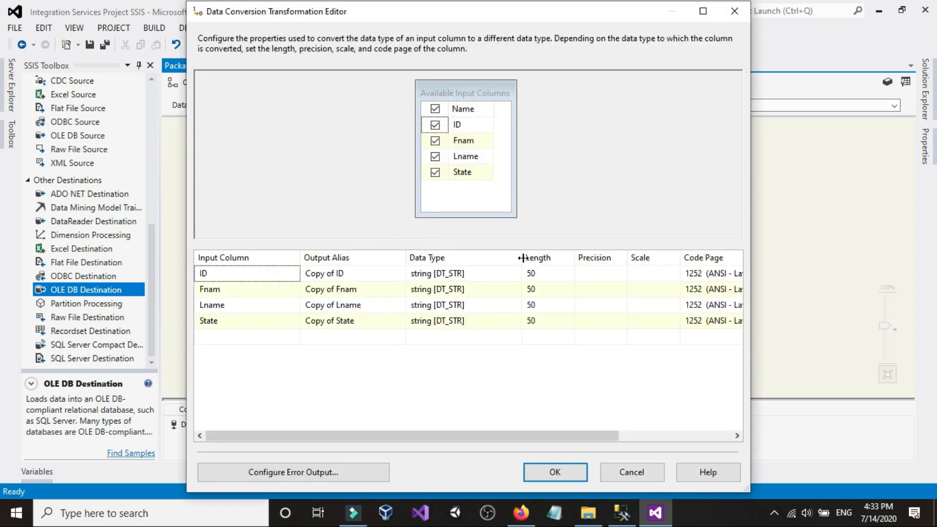
drag(523, 257, 586, 259)
click(569, 273)
click(580, 274)
scroll(516, 312, up, 1)
click(455, 301)
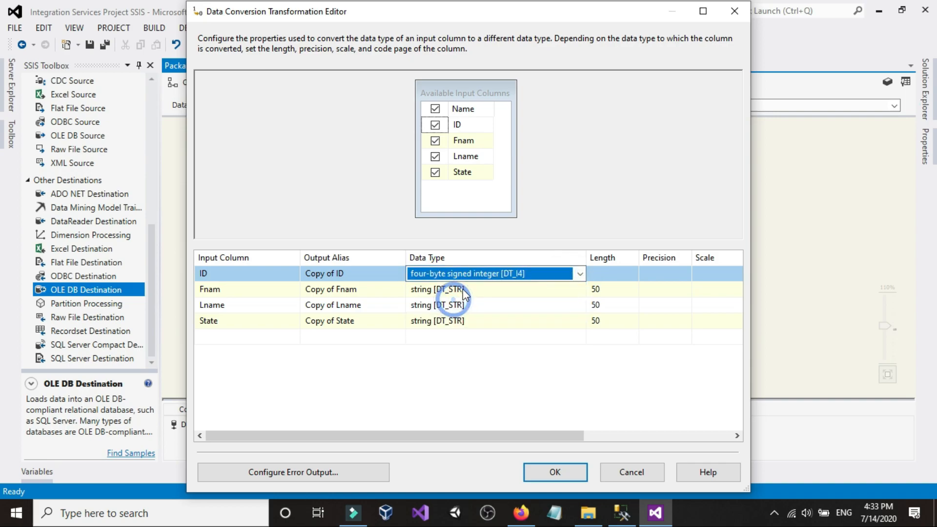
Step: Set the converted lengths to 100 for Fnam, 100 for Lname and 2 for State, and accept the Data Conversion
click(623, 288)
double_click(622, 287)
text(100)
click(606, 304)
double_click(606, 304)
text(1)
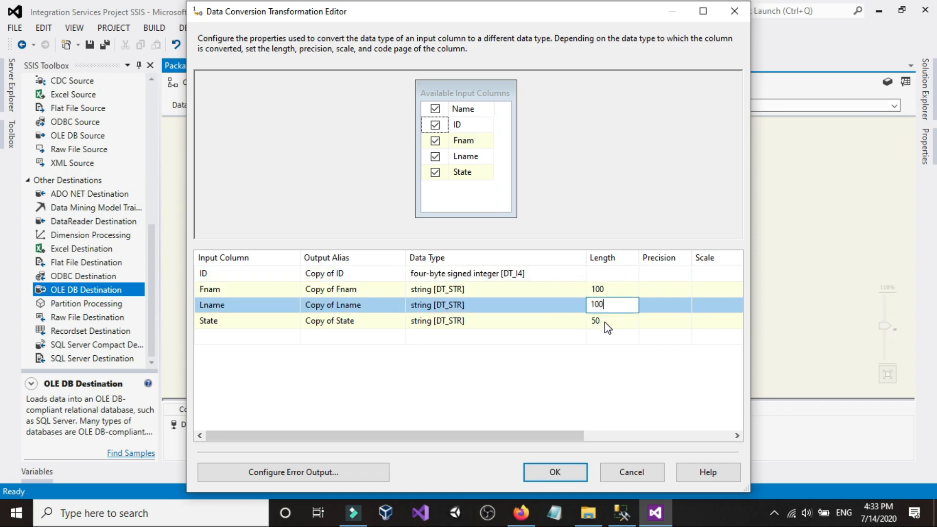
click(604, 322)
double_click(604, 322)
text(2)
click(532, 385)
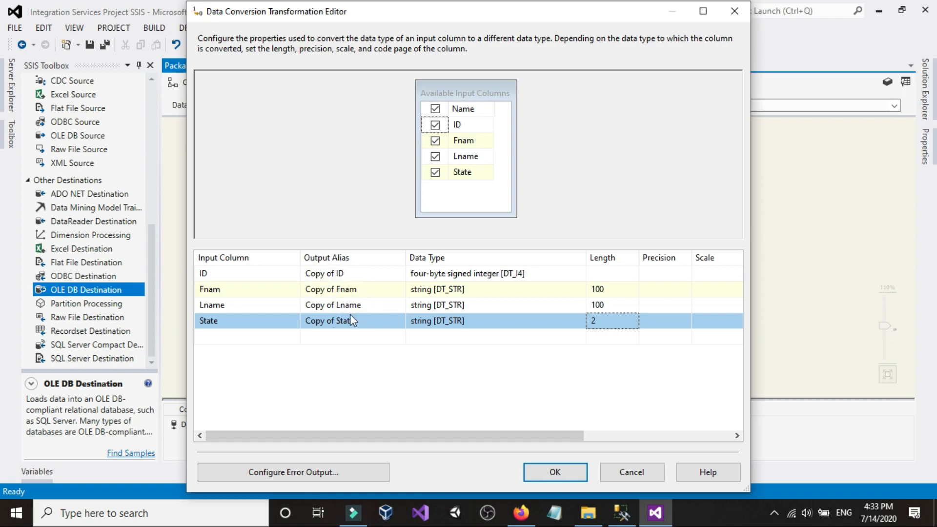
click(559, 472)
double_click(469, 320)
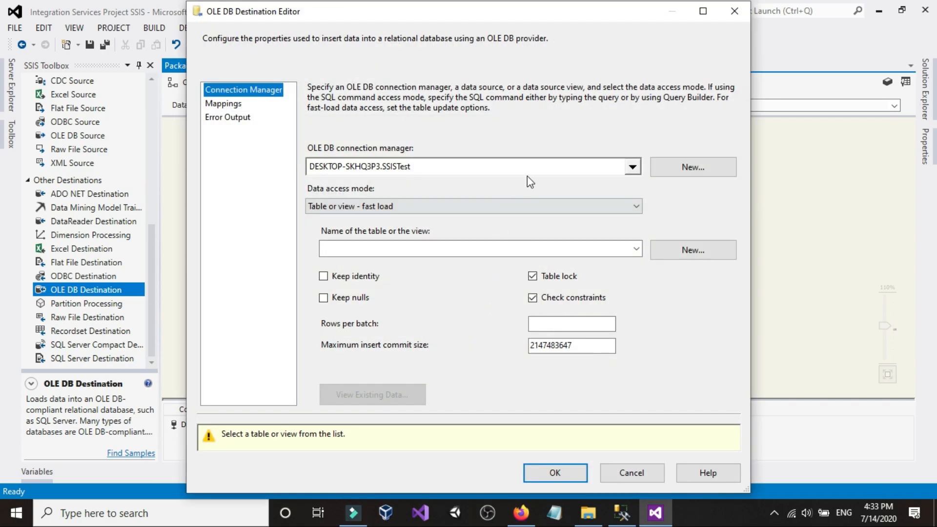
click(540, 168)
click(617, 314)
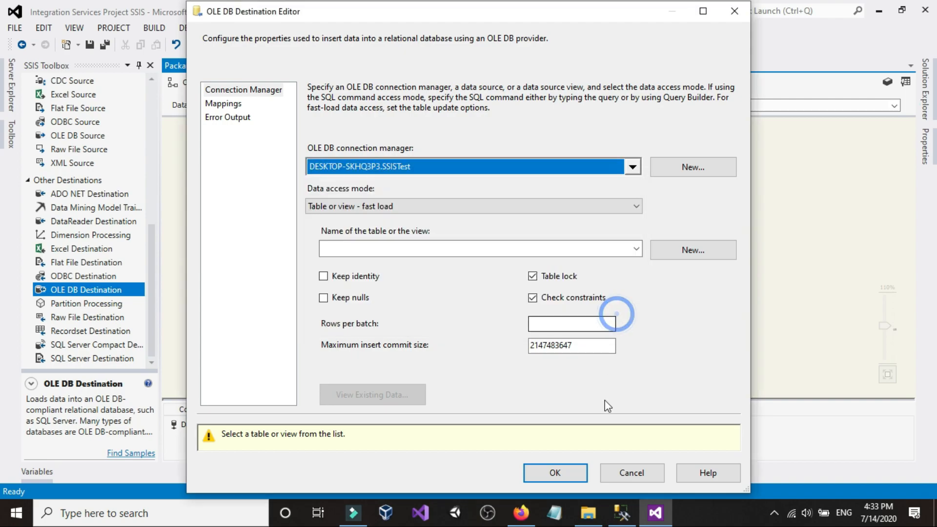
click(625, 473)
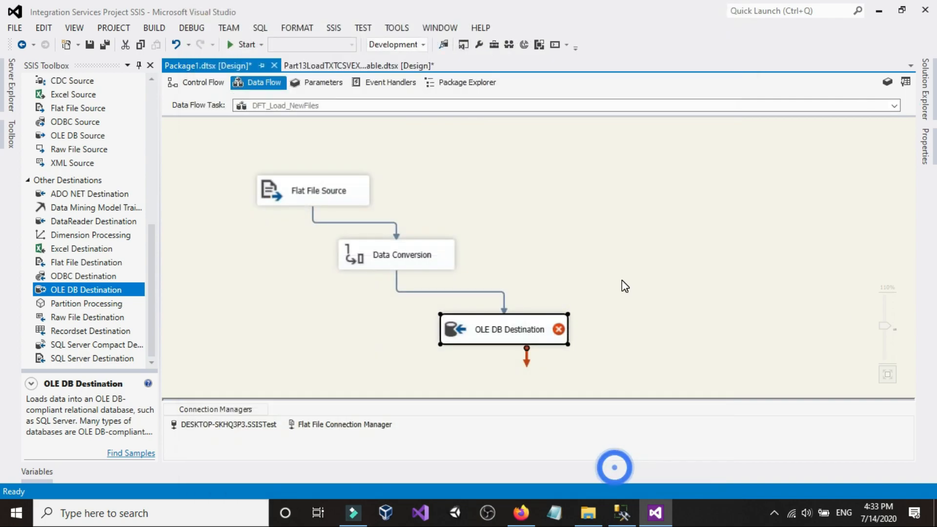
click(172, 83)
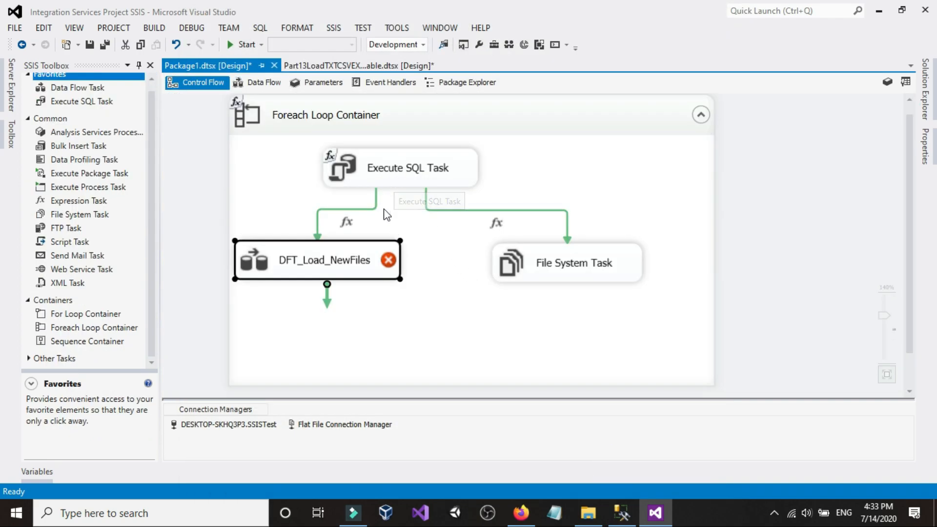
double_click(351, 254)
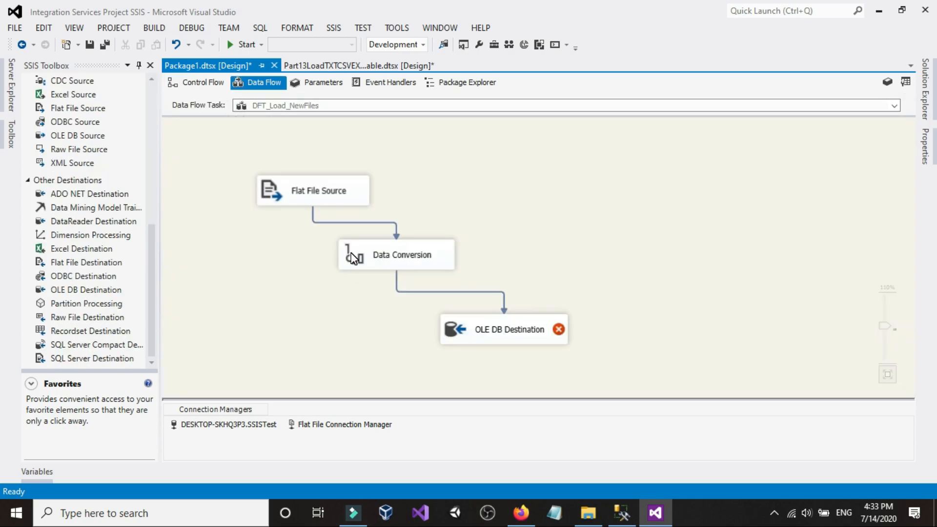
Step: Choose [dbo].[Customers] as the destination table in the OLE DB Destination
click(476, 318)
double_click(477, 318)
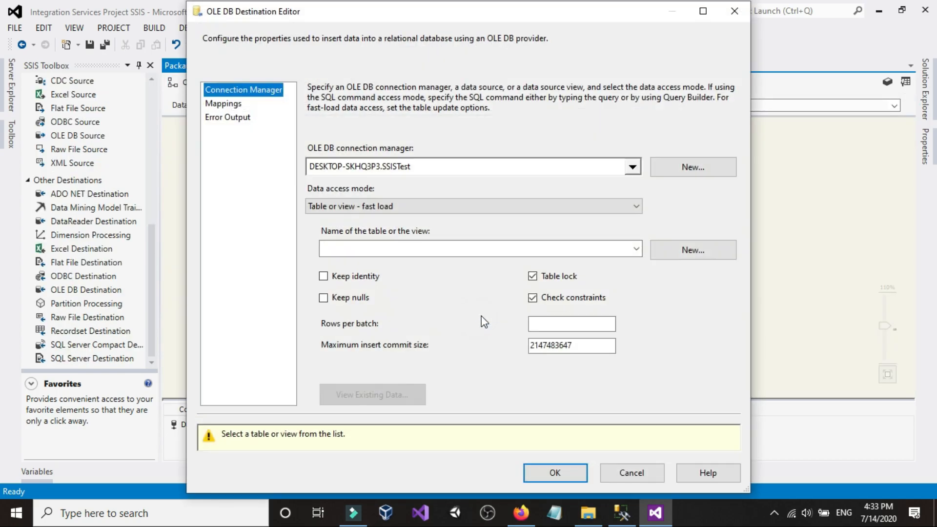
click(464, 247)
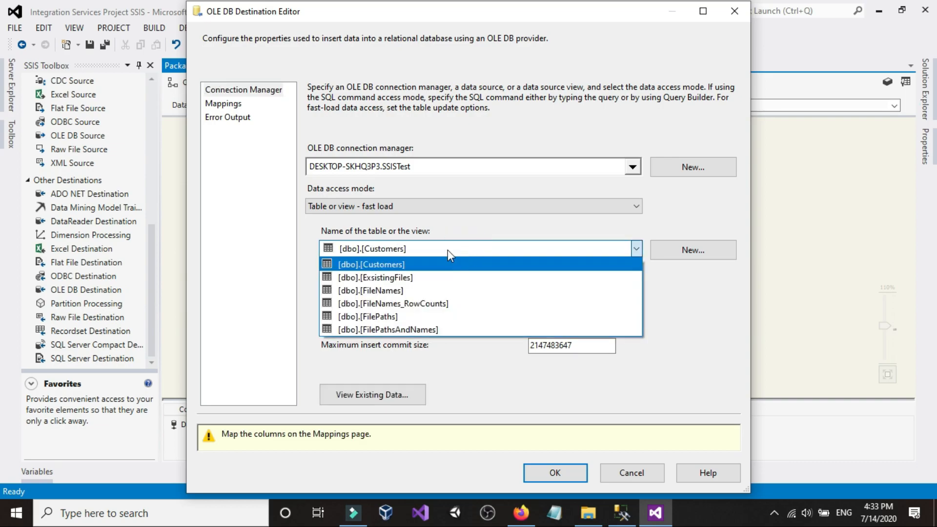
click(396, 264)
Step: Query dbo.ExsistingFiles and dbo.Customers in SQL Server Management Studio to check their contents, and return to Visual Studio
click(624, 515)
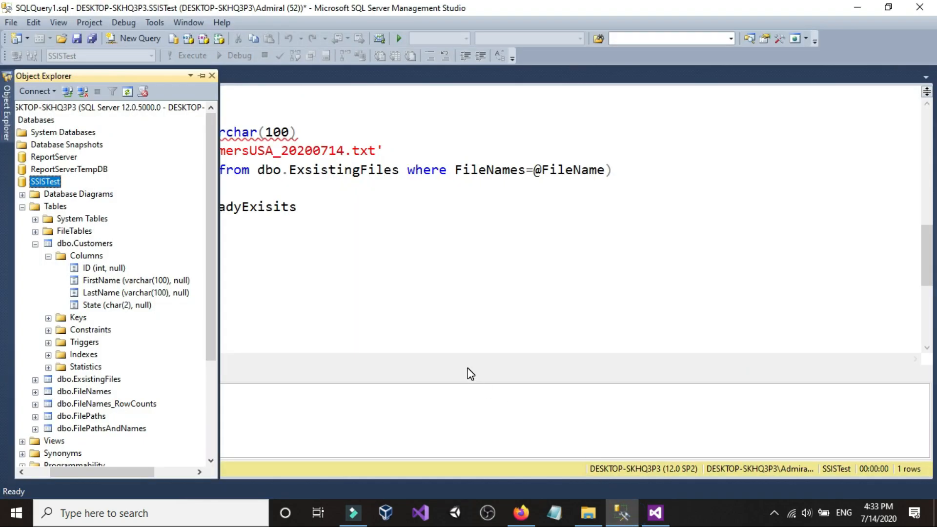
click(467, 320)
scroll(255, 303, up, 3)
scroll(136, 328, up, 8)
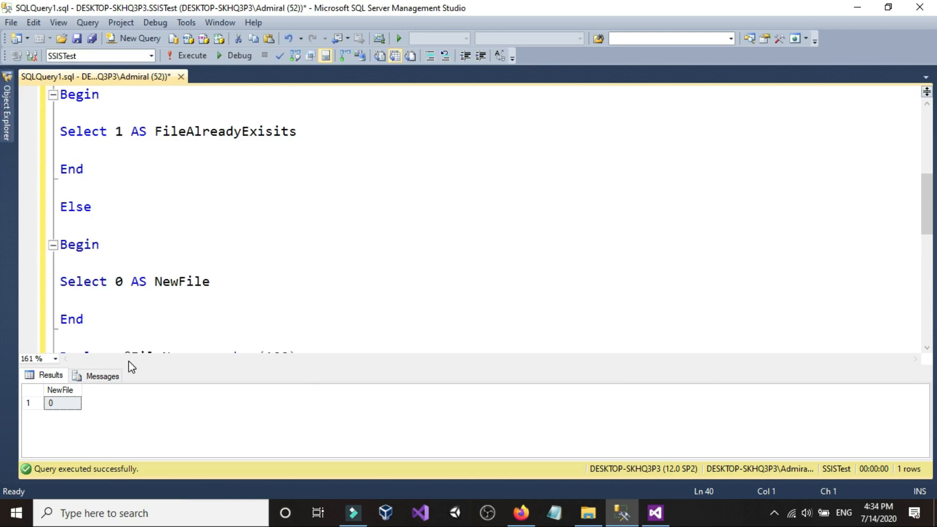
click(384, 227)
key(shift+Up)
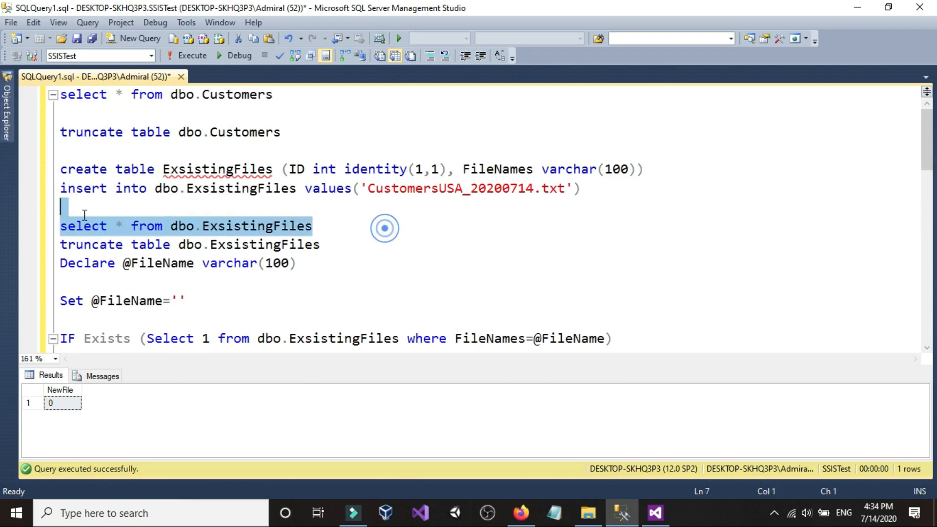
click(188, 55)
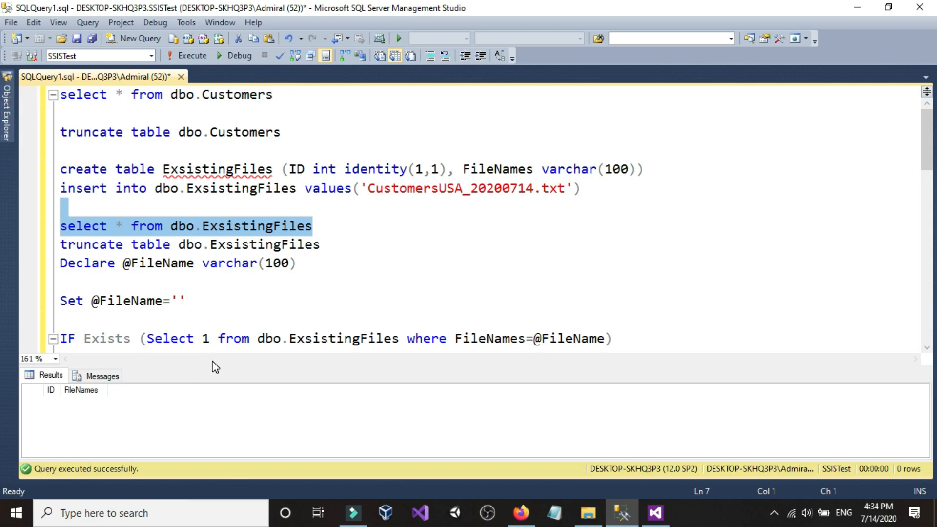
drag(288, 97, 186, 76)
click(186, 60)
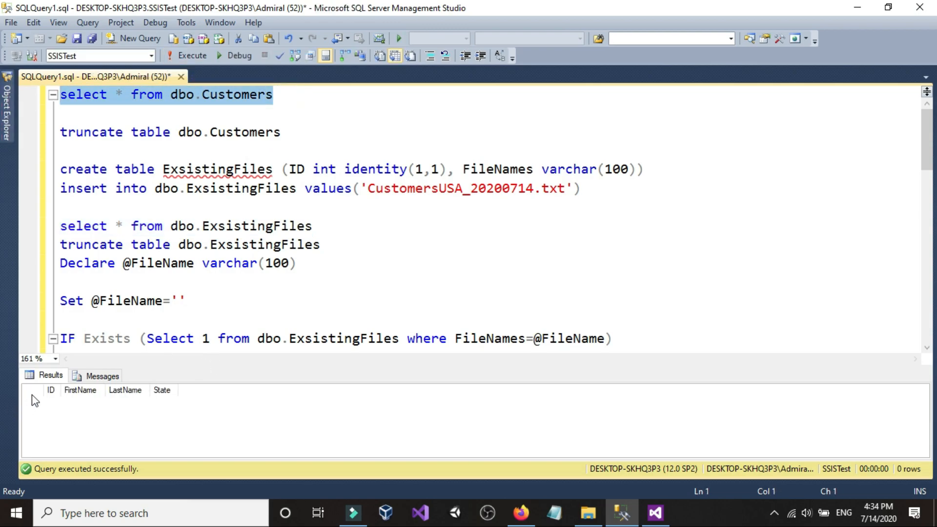
click(220, 93)
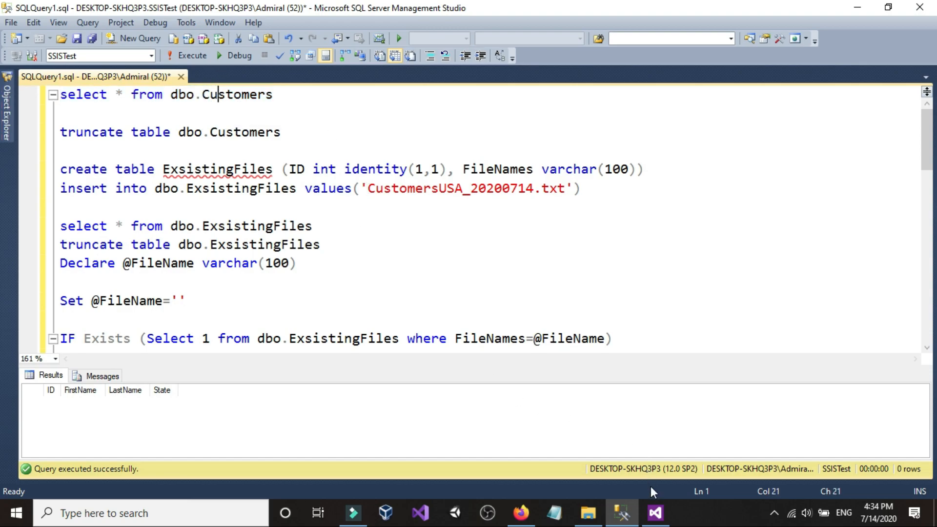
click(655, 512)
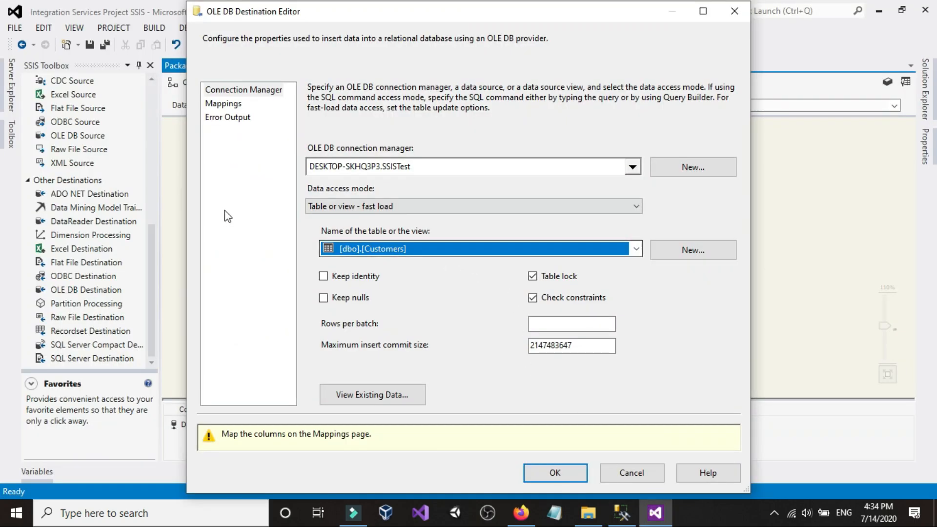
Step: Map Copy of ID to the destination's ID column and Copy of Fnam to FirstName
click(223, 103)
click(443, 287)
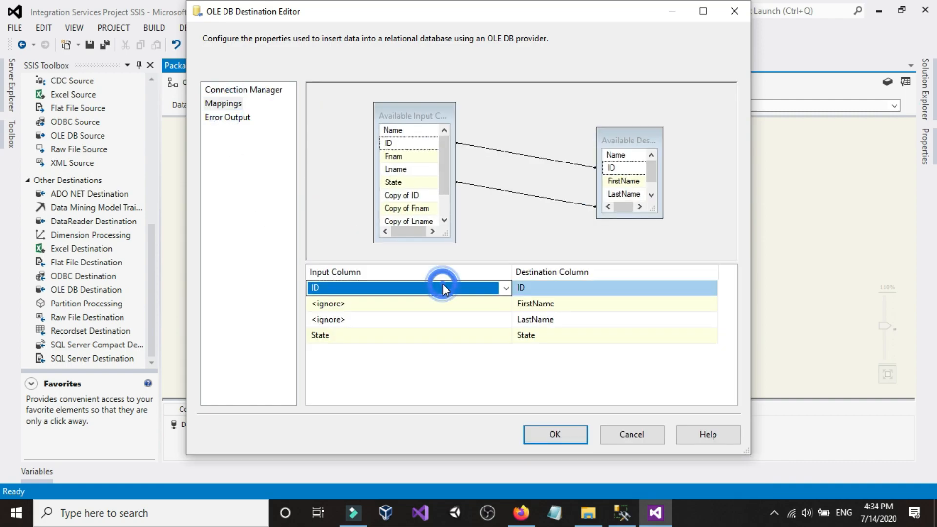
click(443, 288)
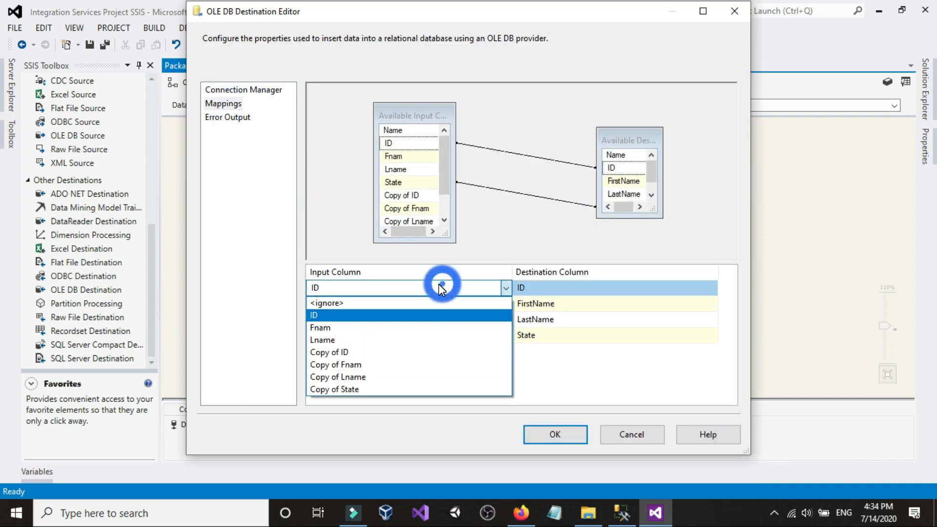
click(385, 357)
click(376, 300)
click(376, 300)
click(357, 364)
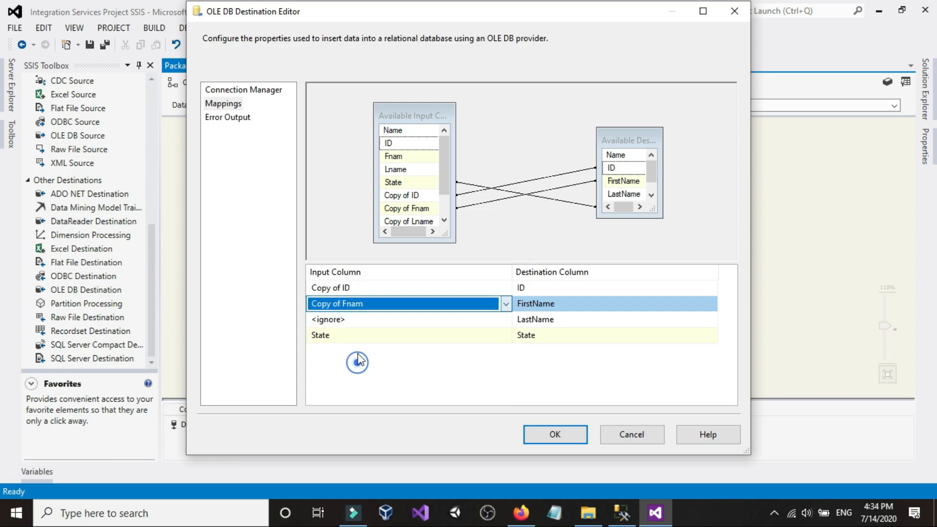
Step: Map Copy of Lname to LastName and Copy of State to State, and accept the OLE DB Destination settings
click(356, 319)
click(355, 319)
click(356, 383)
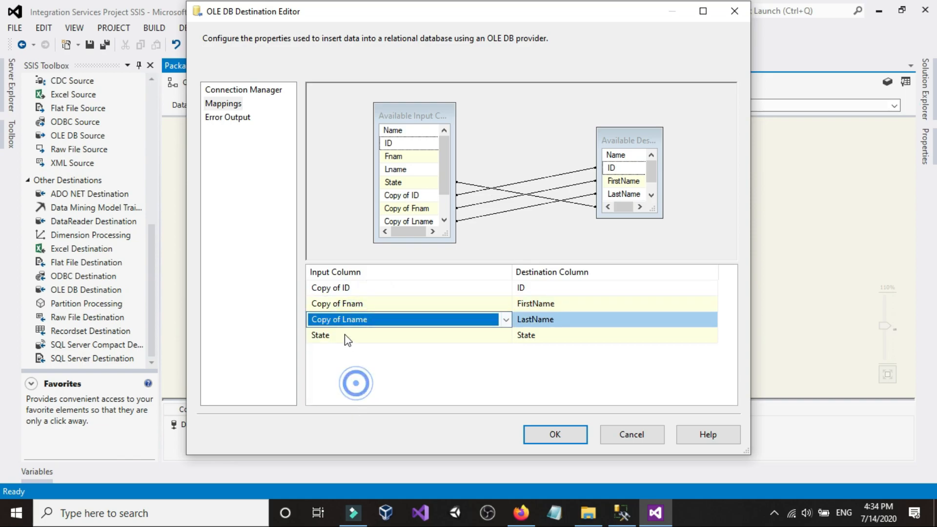
click(345, 335)
click(346, 335)
click(346, 411)
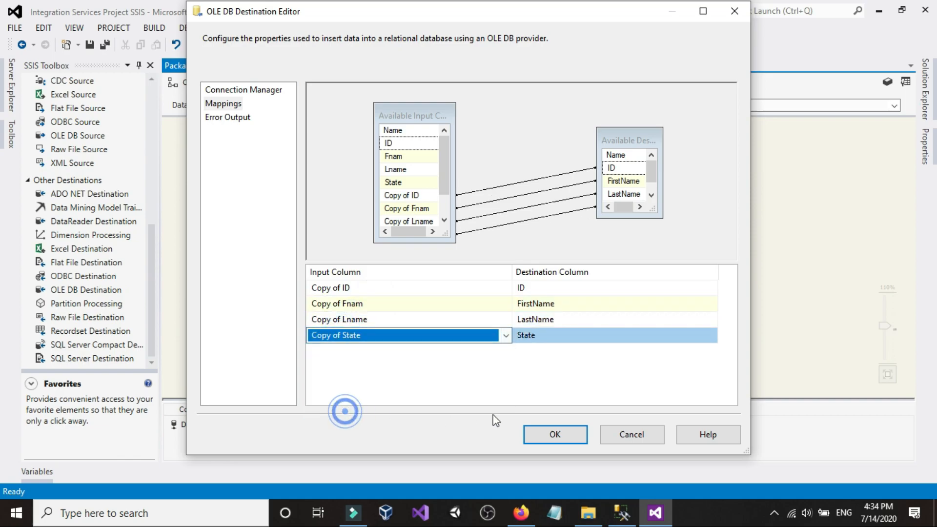
click(537, 433)
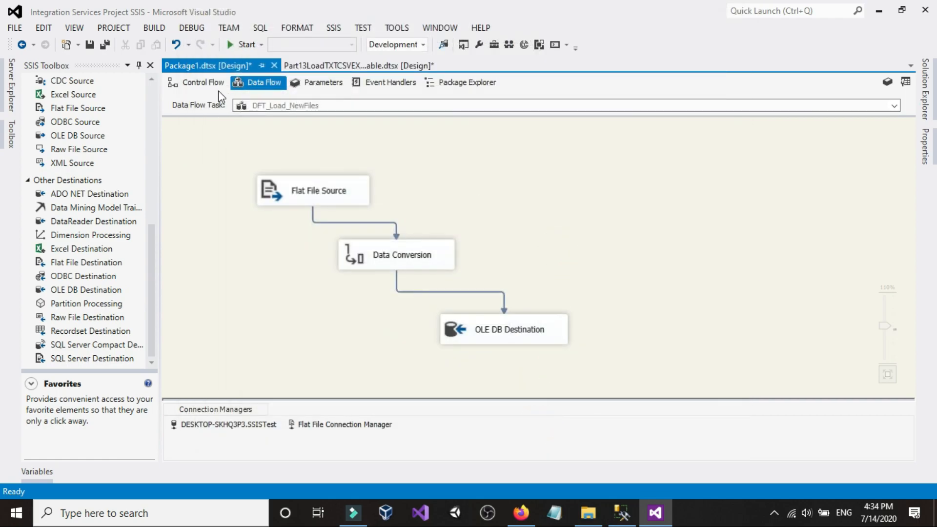
Step: Return to the control flow, narrow the Foreach Loop Container and extend its lower edge to leave room beneath its tasks
click(209, 80)
click(464, 114)
drag(464, 113, 440, 113)
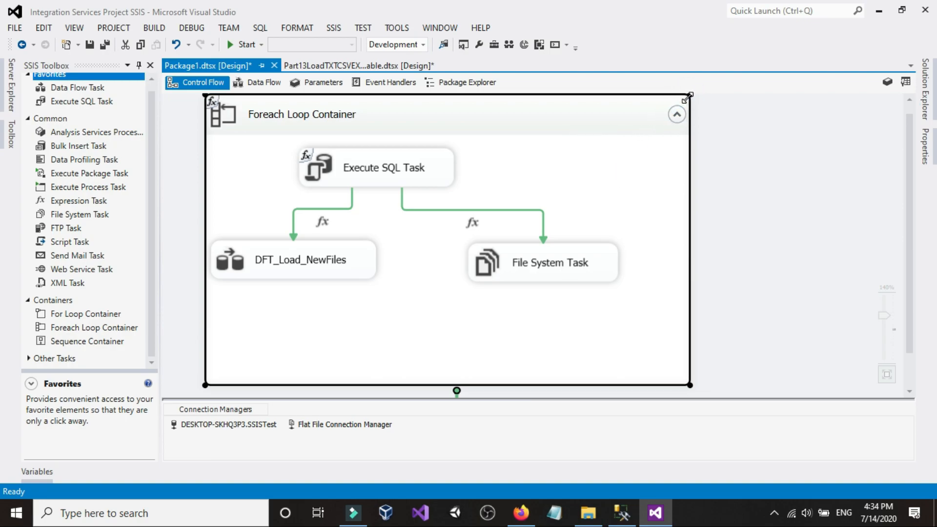
drag(689, 97, 646, 152)
scroll(665, 223, up, 1)
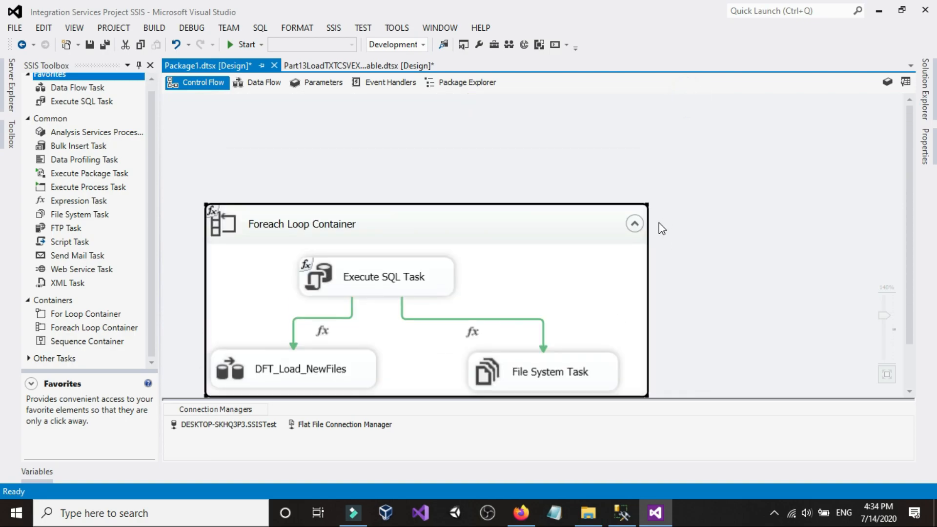
scroll(493, 129, down, 2)
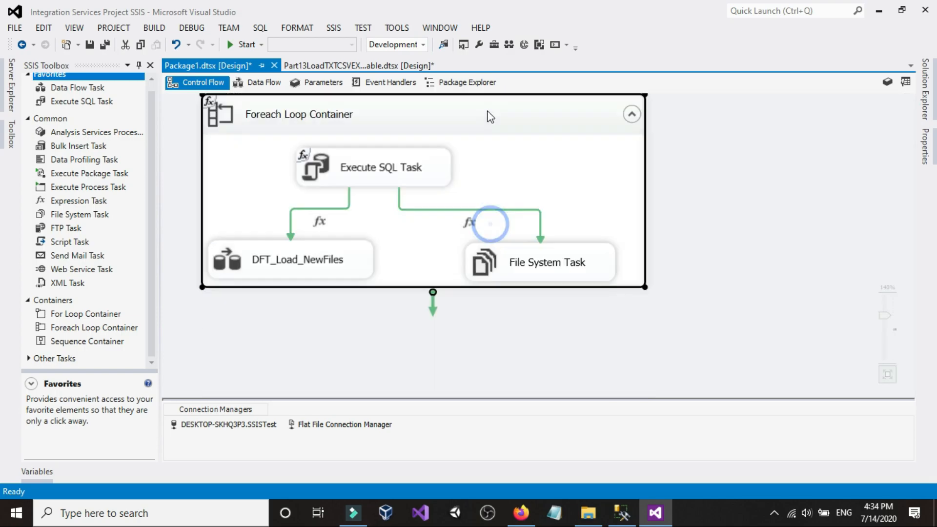
click(448, 287)
drag(455, 288, 452, 381)
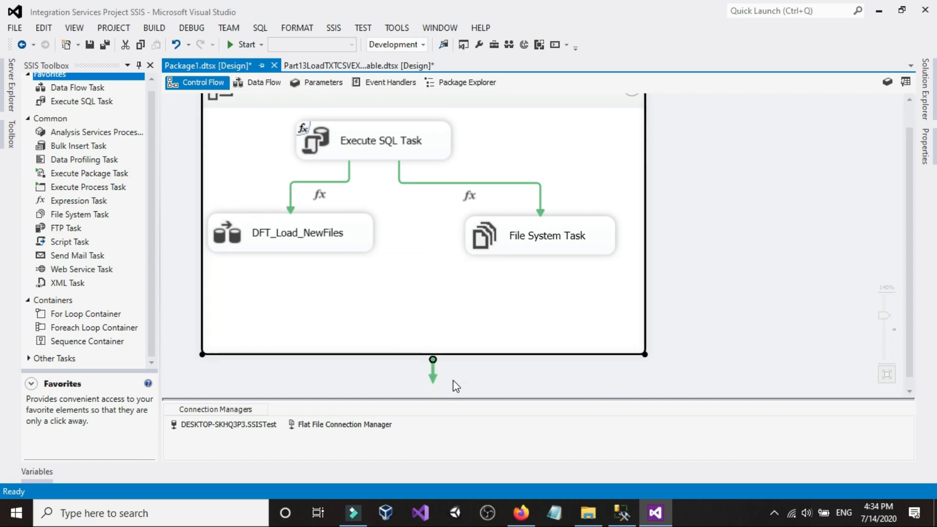
click(753, 194)
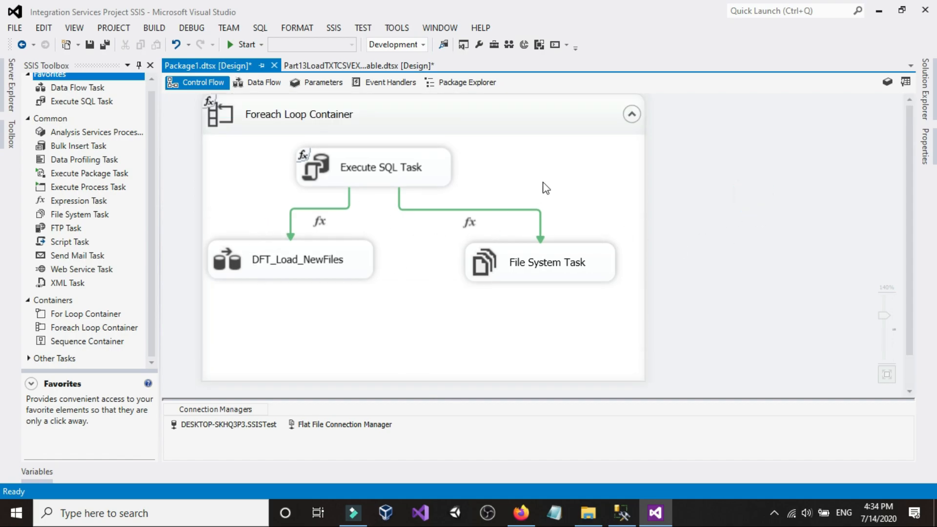
click(557, 160)
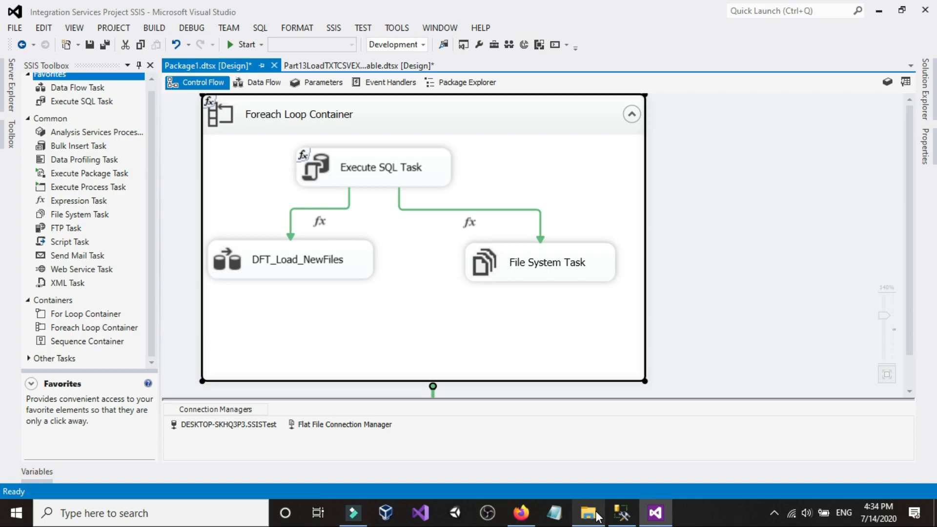
Step: Recheck the rows of dbo.ExsistingFiles and dbo.Customers by running both select queries again in SQL Server Management Studio
click(621, 513)
drag(313, 226, 59, 226)
click(185, 55)
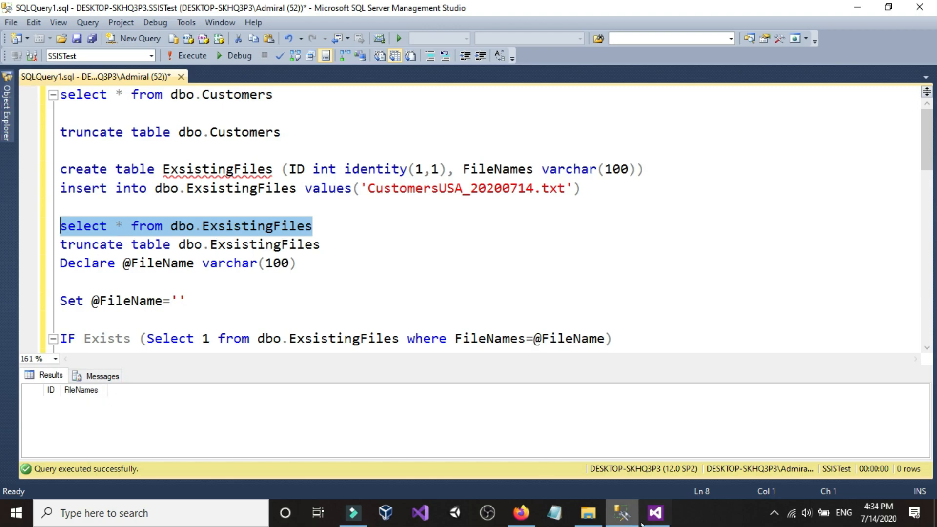
click(655, 513)
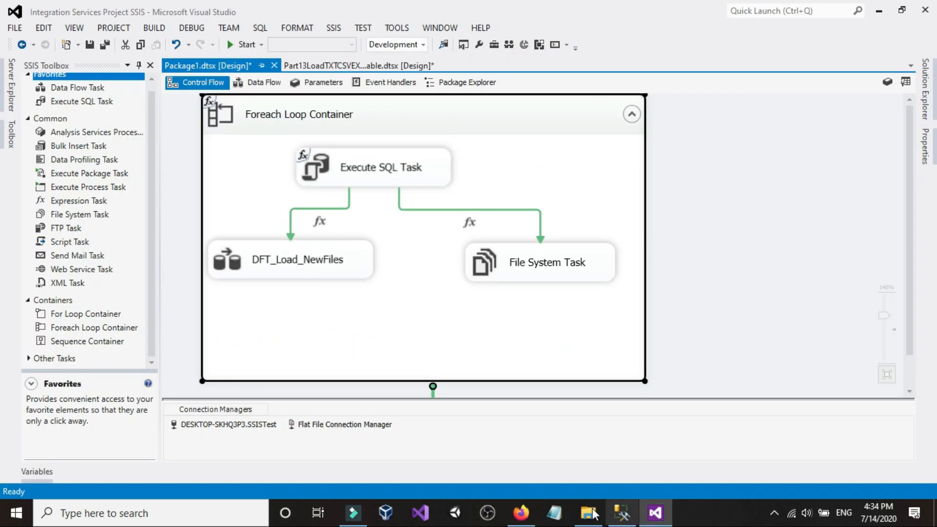
click(621, 512)
click(292, 89)
key(shift+Home)
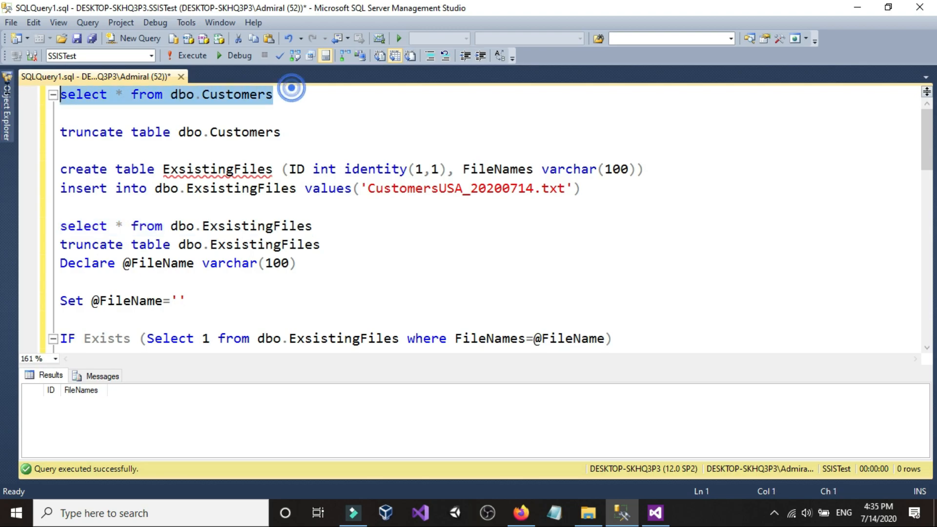
click(190, 56)
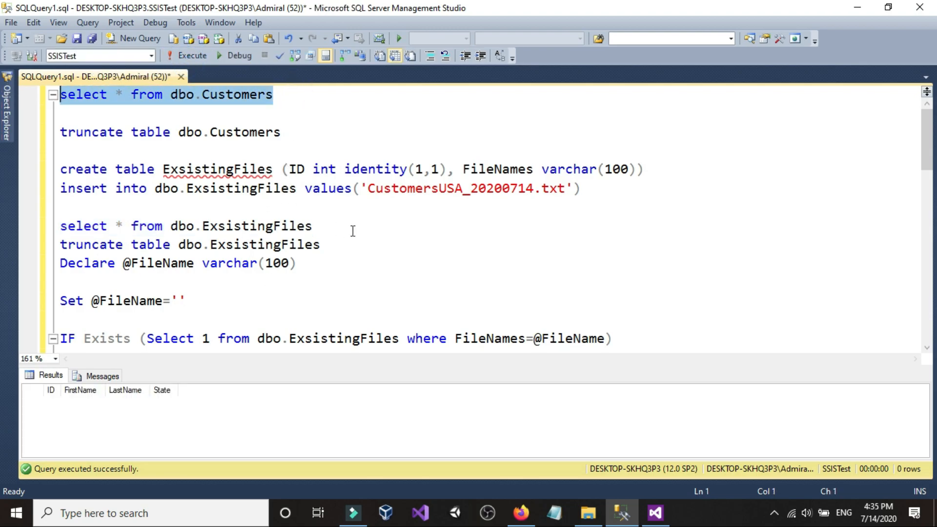
Step: Run the select query on dbo.ExsistingFiles and check the files in the CustomersUSA folder in File Explorer
click(315, 226)
key(shift+Up)
click(188, 57)
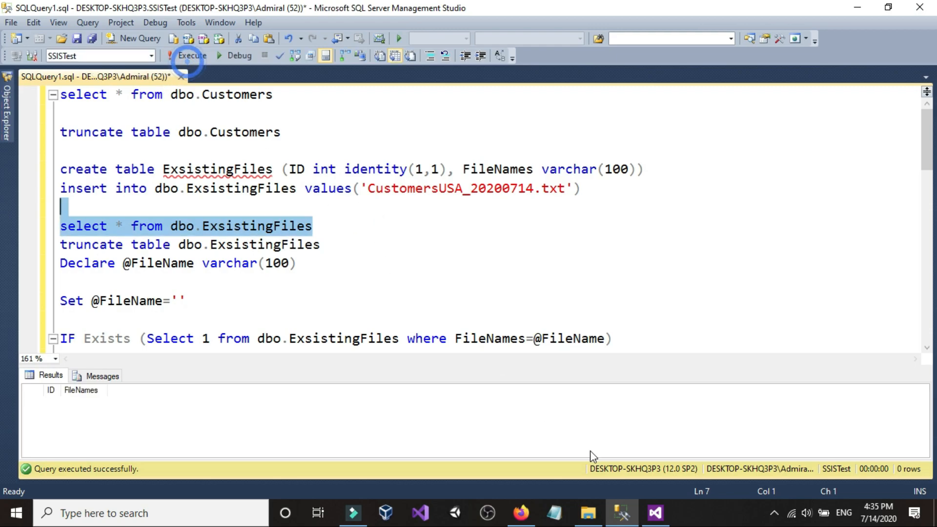
click(589, 512)
double_click(192, 149)
click(346, 338)
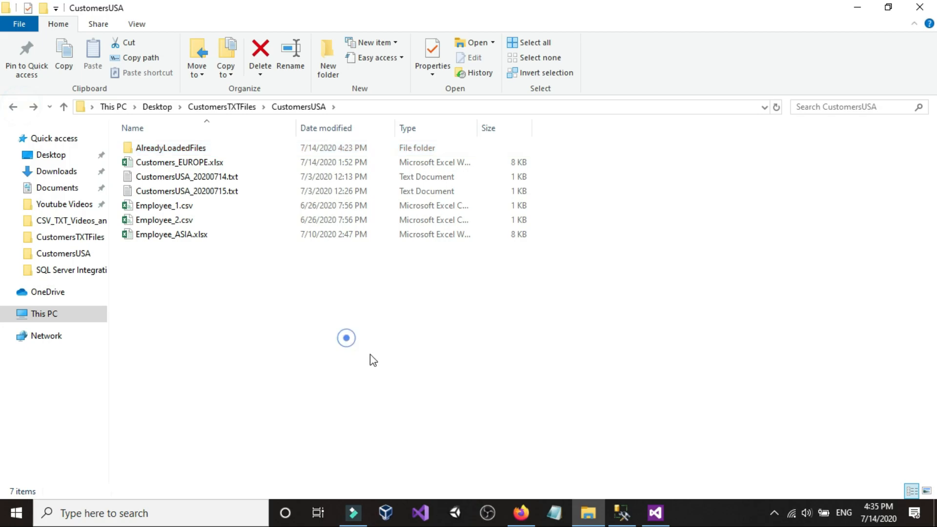
Step: Compare the file name in the insert statement in SQL Server Management Studio with the text files in the CustomersUSA folder
click(622, 512)
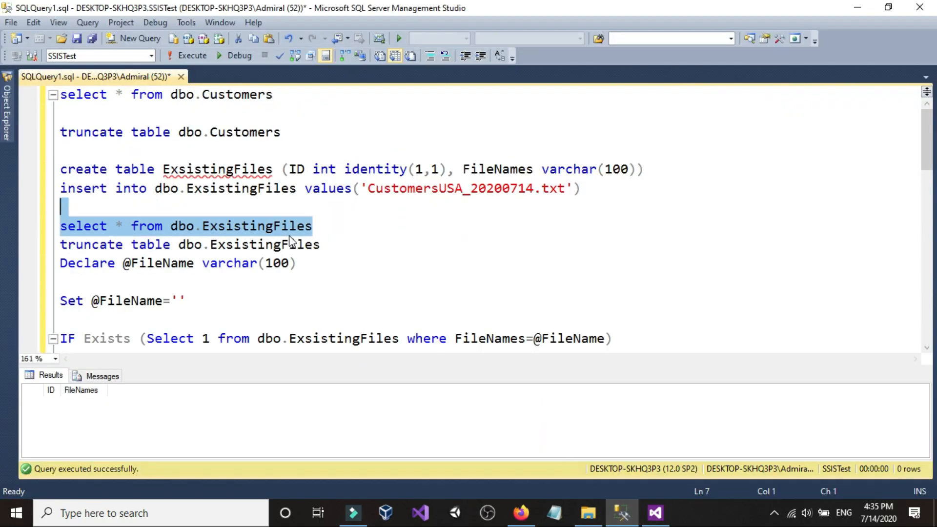
drag(367, 190, 534, 190)
click(535, 270)
click(586, 513)
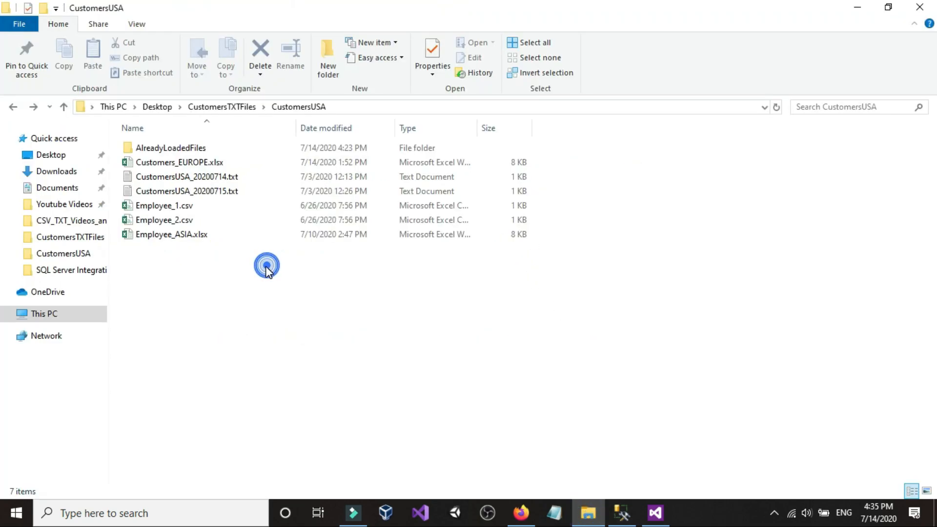
click(234, 181)
click(243, 177)
click(250, 176)
drag(231, 176, 113, 174)
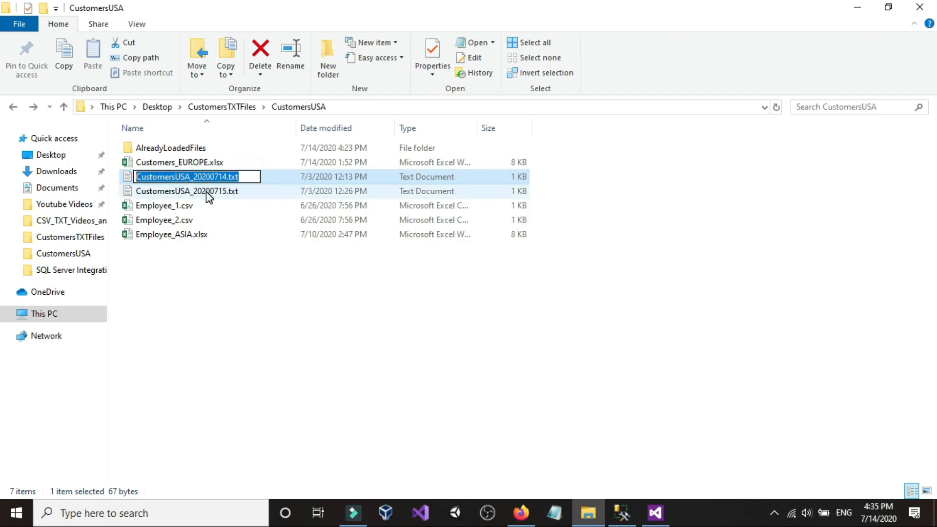
click(335, 386)
click(610, 516)
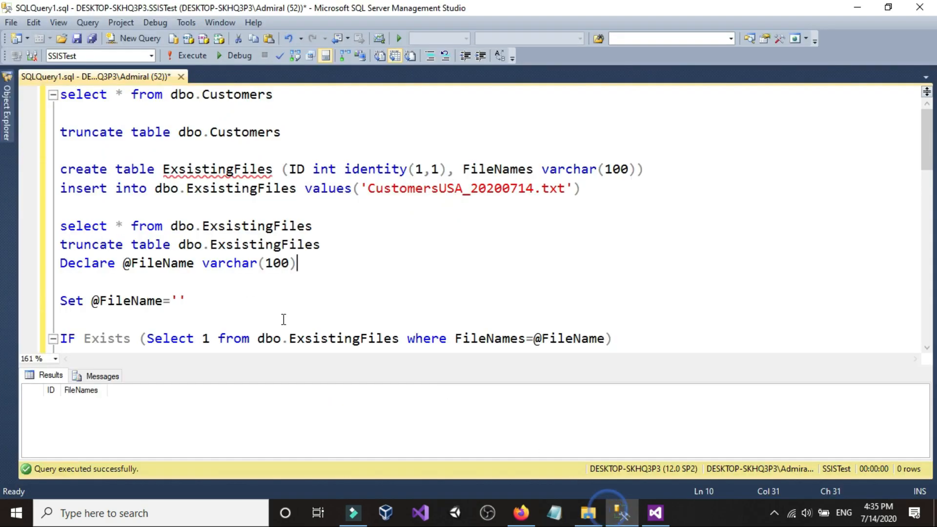
Step: Rerun the select query on dbo.ExsistingFiles and add two blank lines beneath it
drag(313, 226, 218, 226)
drag(144, 216, 59, 207)
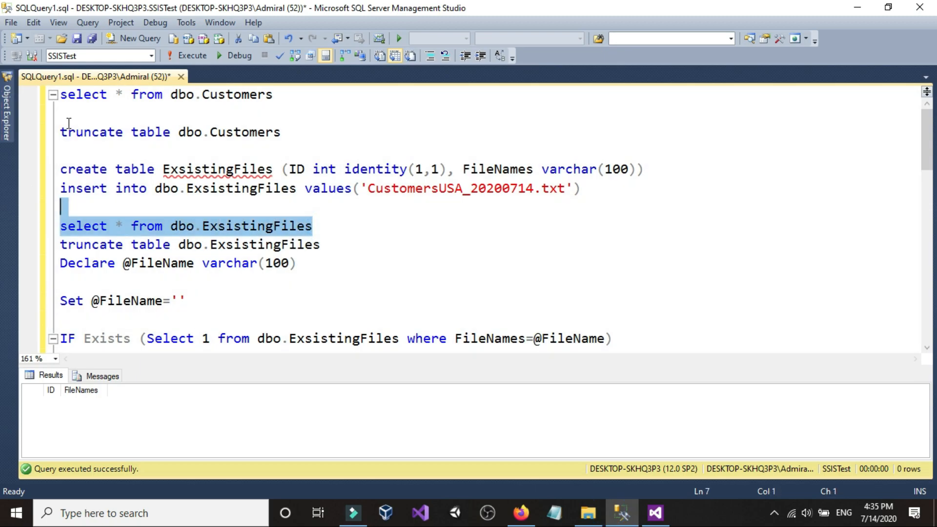
click(183, 55)
click(341, 223)
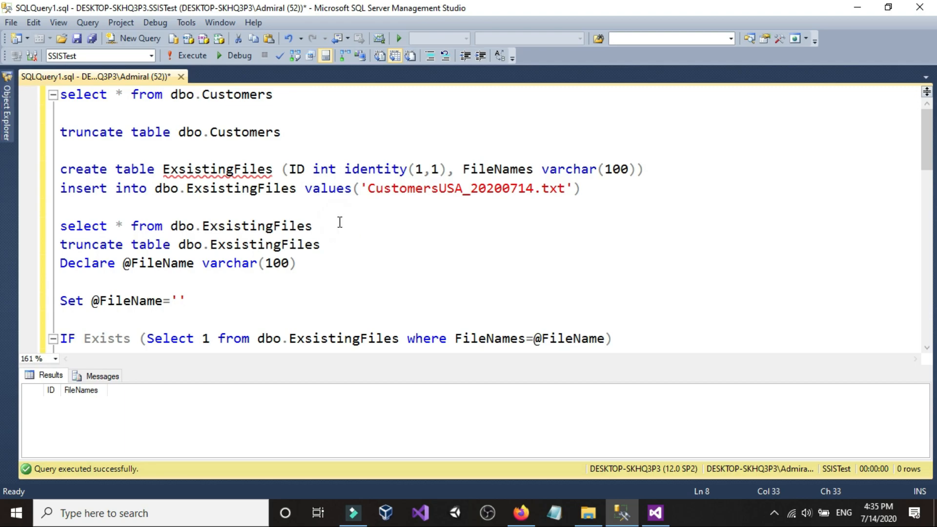
key(Return)
key(Return)
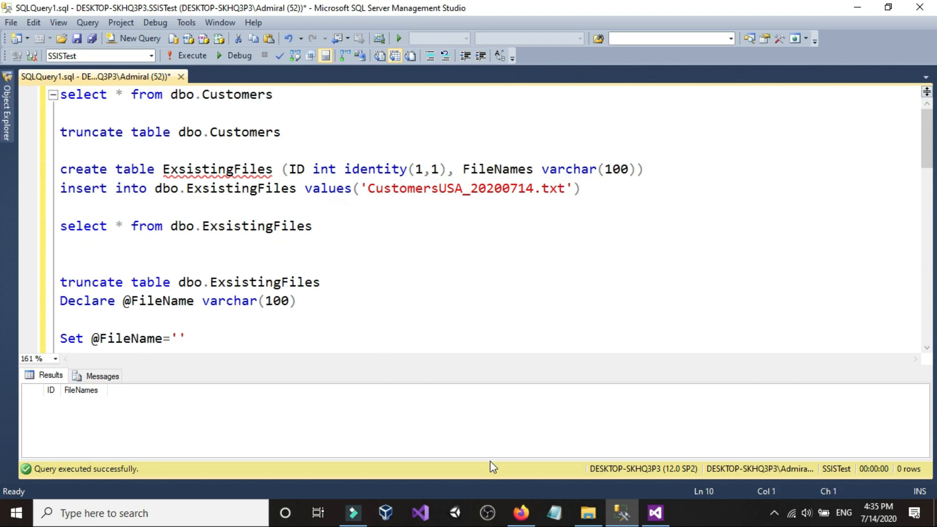
Step: Switch to Visual Studio and add an Execute SQL Task inside the Foreach Loop Container, beneath DFT_Load_NewFiles
click(655, 513)
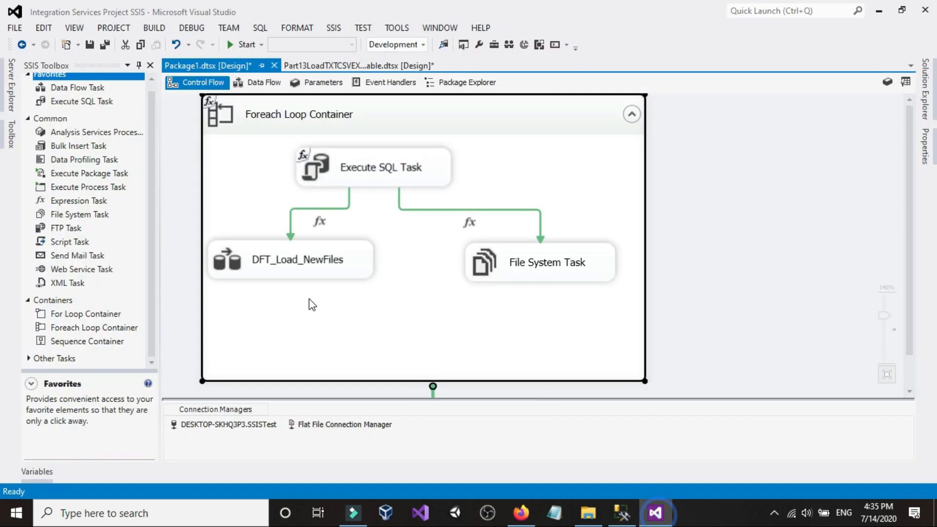
click(86, 103)
drag(86, 106, 238, 324)
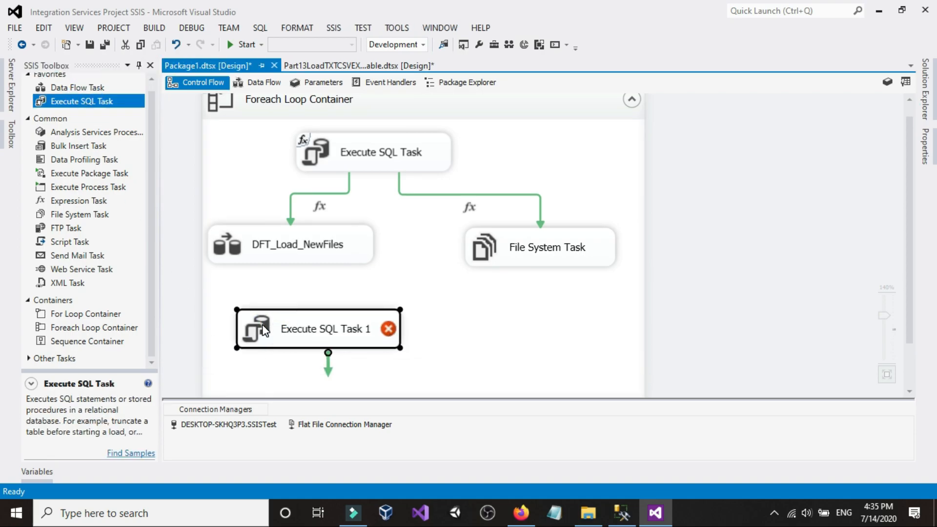
click(268, 293)
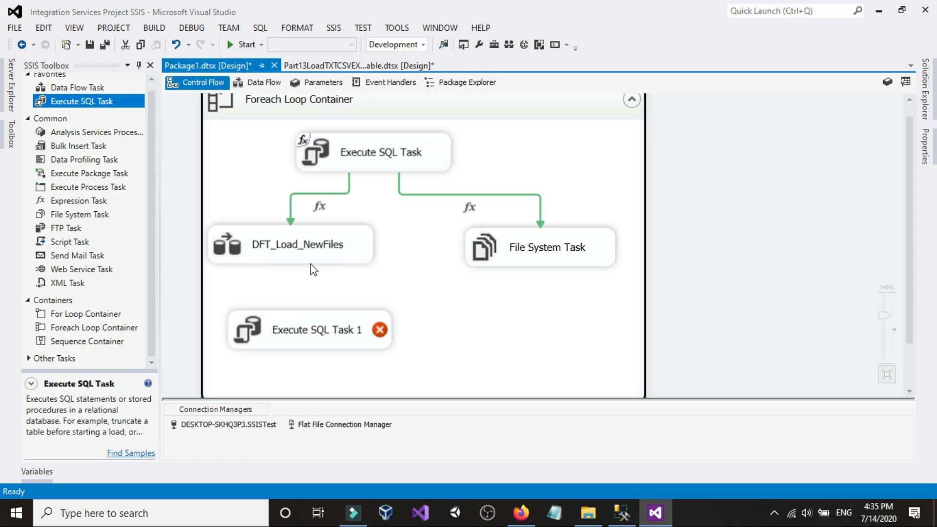
Step: Move the new Execute SQL Task closer to DFT_Load_NewFiles and connect DFT_Load_NewFiles to it with a precedence constraint
click(622, 512)
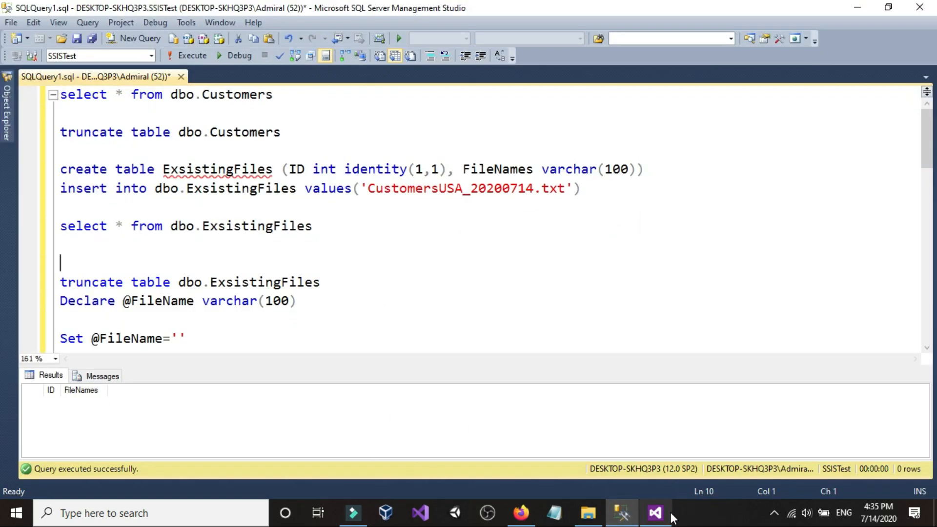
click(654, 512)
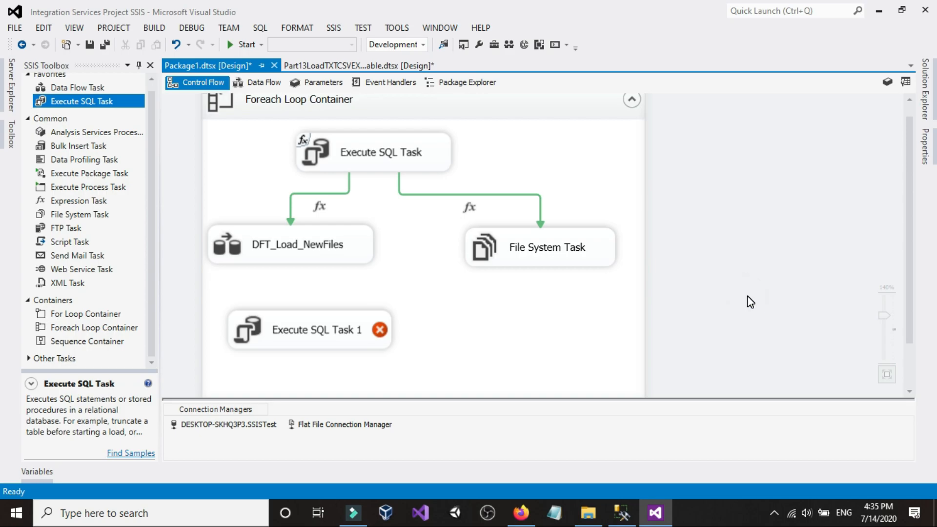
drag(319, 325, 316, 313)
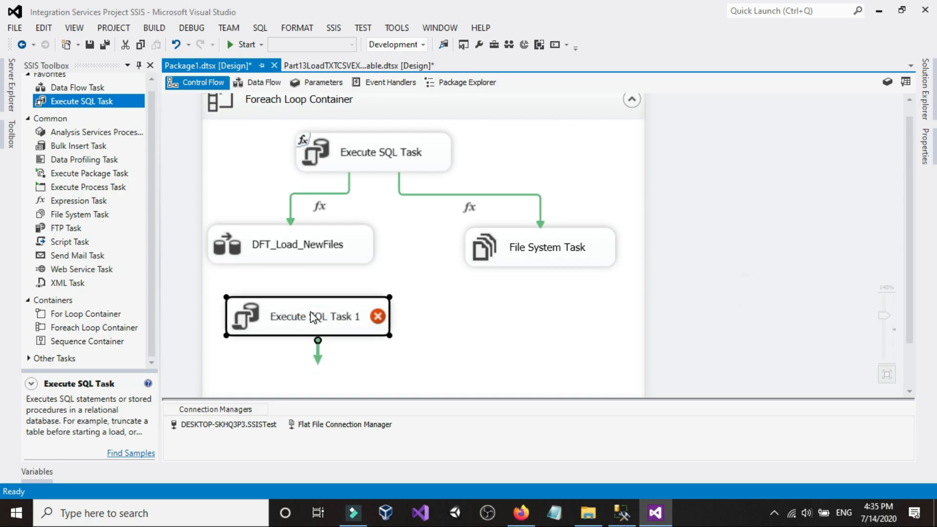
click(648, 264)
click(282, 246)
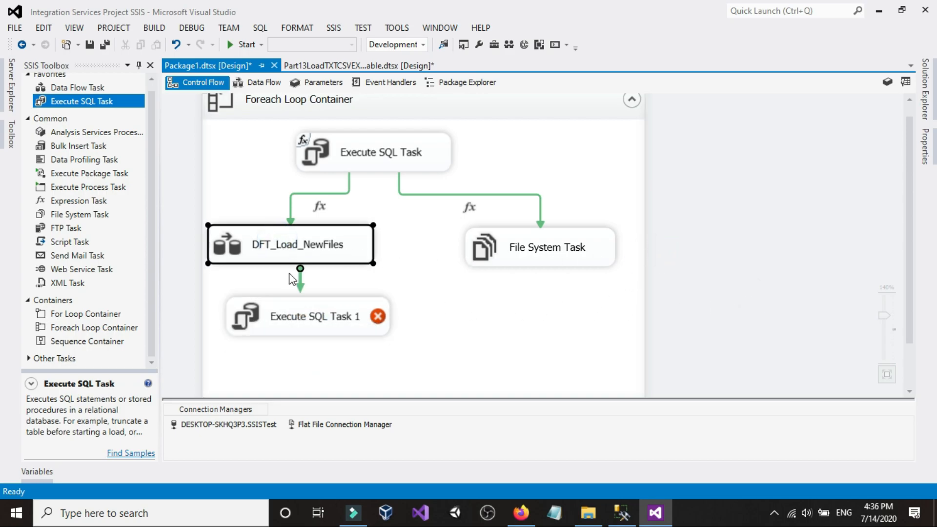
drag(301, 283, 305, 318)
click(470, 305)
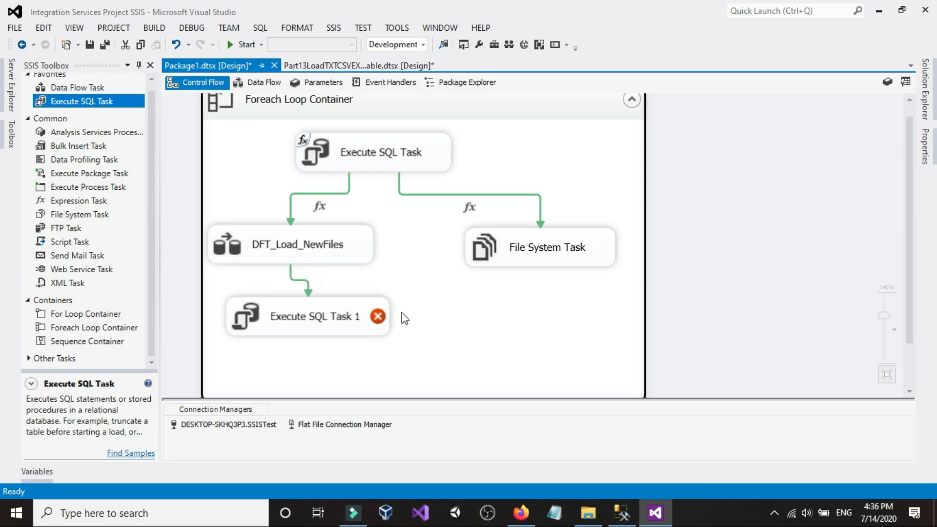
Step: Switch to SQL Server Management Studio and start a new insert statement between the existing insert and the dbo.ExsistingFiles select query
click(621, 512)
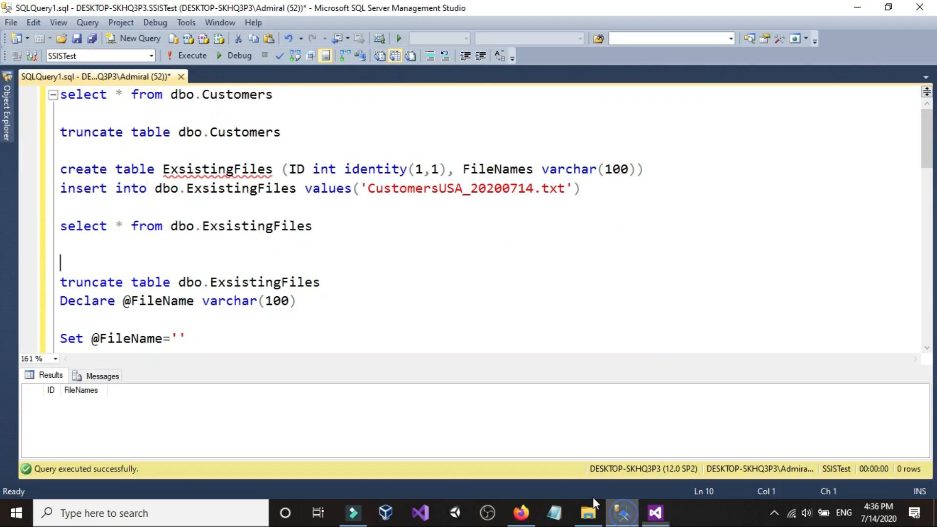
click(307, 209)
key(Return)
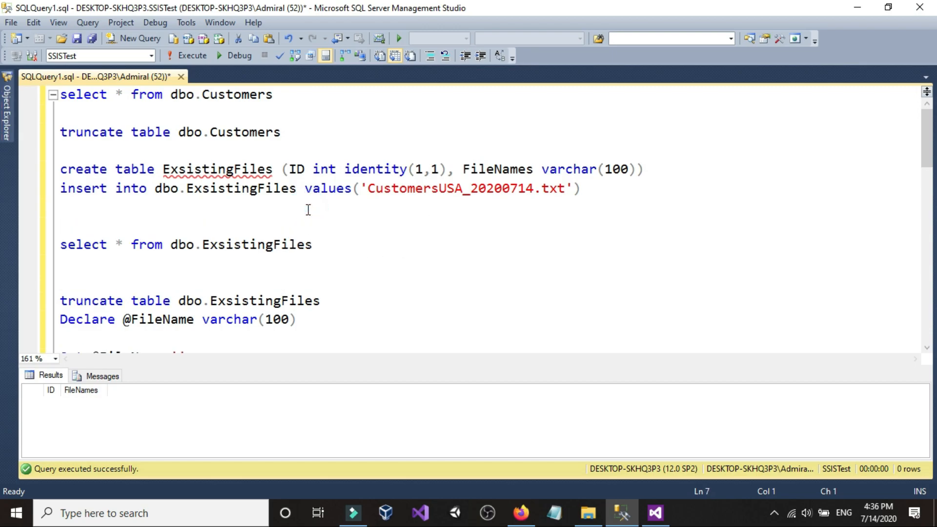
key(Return)
text(inse)
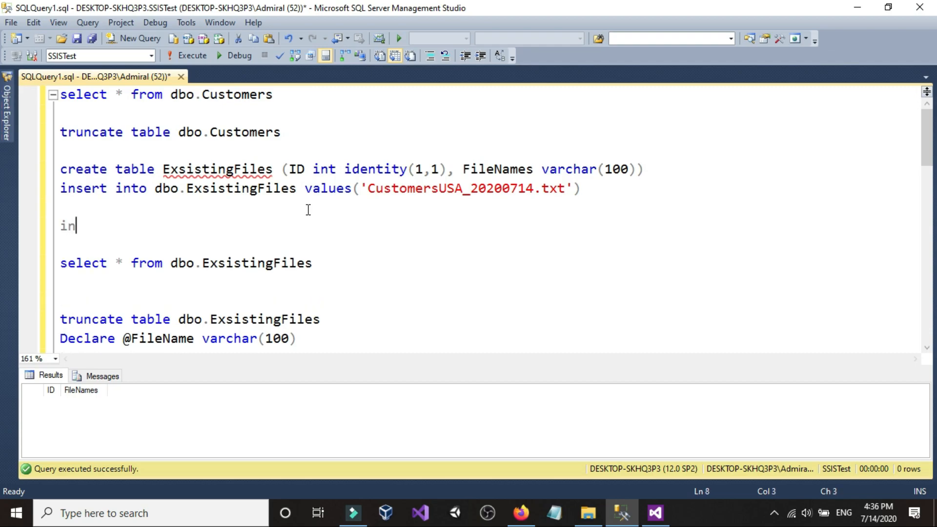
text(rt)
double_click(188, 169)
right_click(190, 174)
click(221, 195)
click(148, 214)
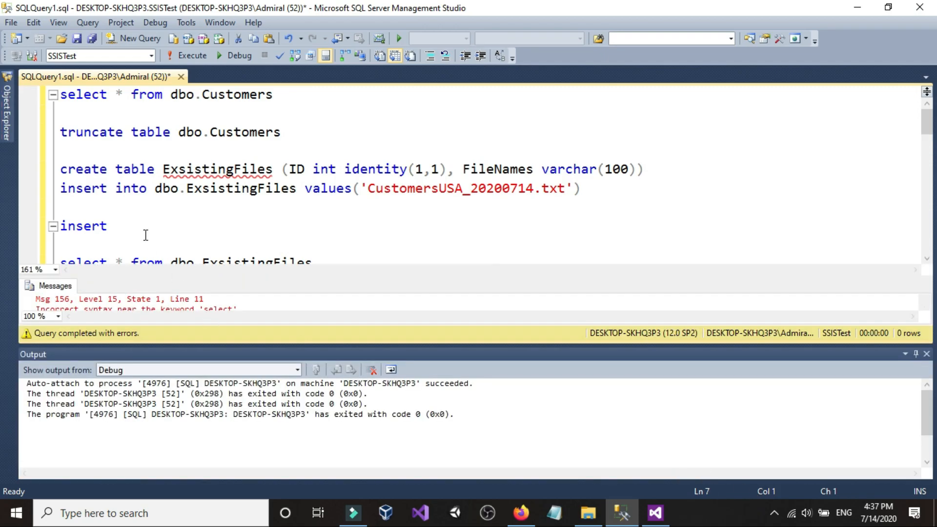
Step: Extend the new insert statement with into dbo.ExsistingFiles, copying the table name from the insert above, and close the debug output
click(146, 229)
text(into)
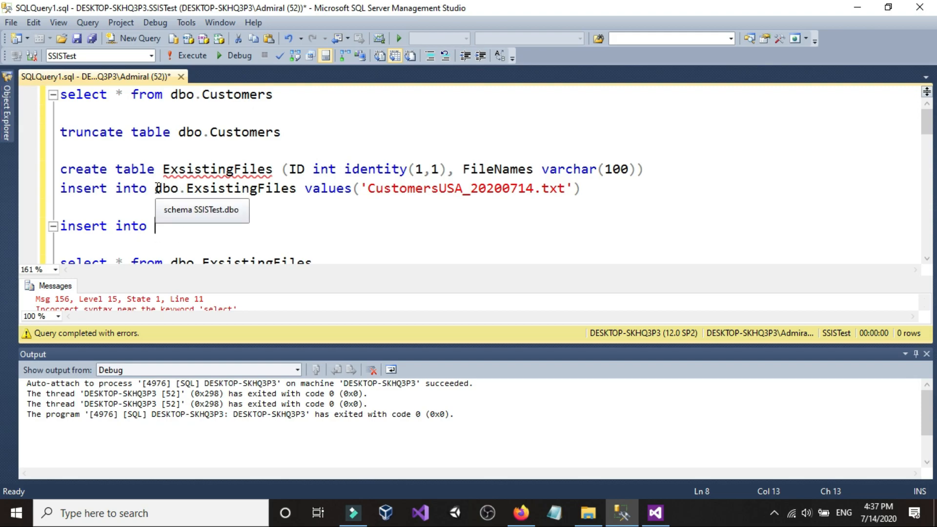
drag(155, 188, 299, 188)
right_click(251, 189)
click(257, 211)
click(173, 228)
right_click(174, 228)
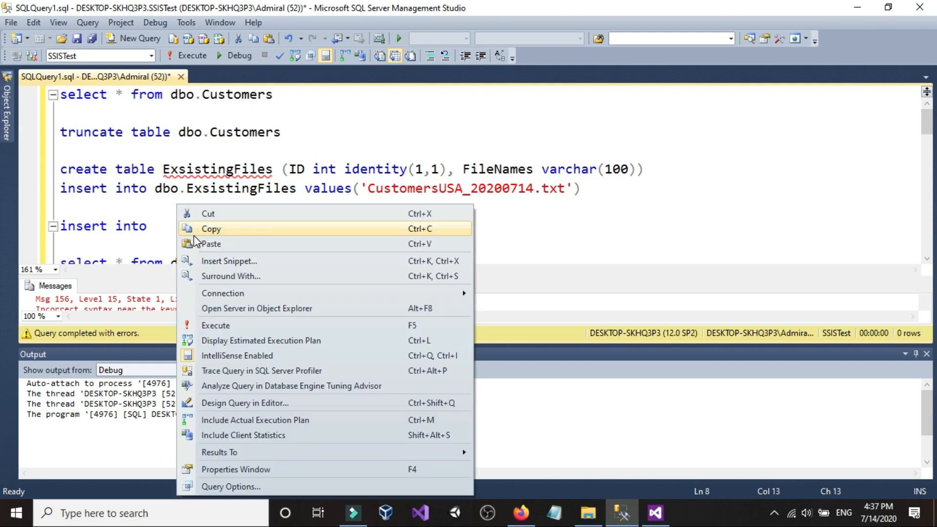
click(187, 276)
click(927, 354)
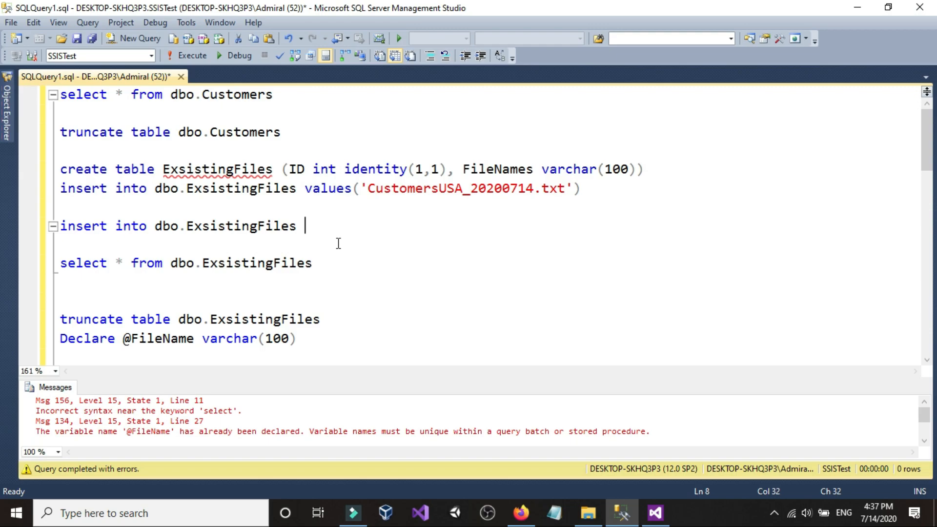
Step: Complete the new insert statement with values (?), using a parameter placeholder for the FileNames column
drag(459, 174, 537, 175)
click(537, 175)
click(308, 230)
text(values ()
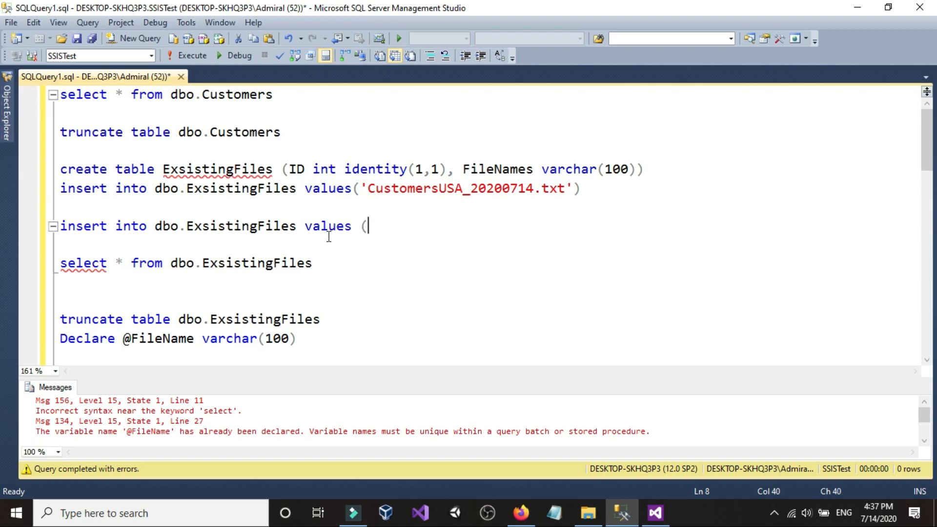
text(?))
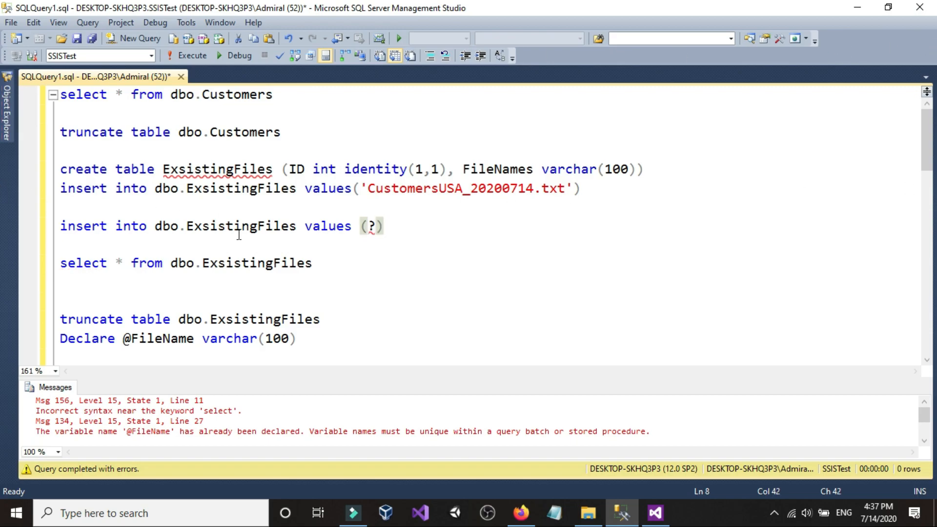
Step: Review the file name in the hard-coded insert and the folder's files, and rerun the select query on dbo.ExsistingFiles
drag(367, 188, 565, 188)
click(563, 190)
click(621, 513)
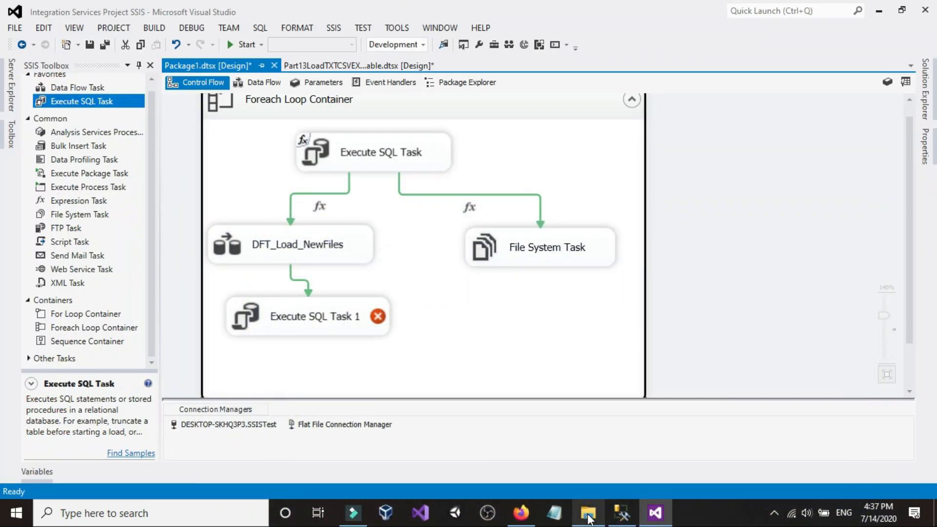
click(588, 513)
click(622, 512)
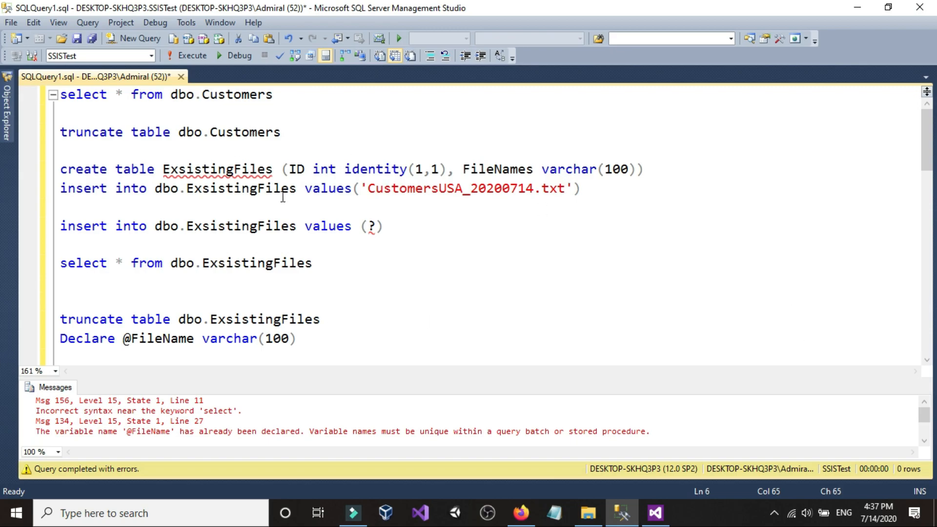
drag(340, 268, 60, 244)
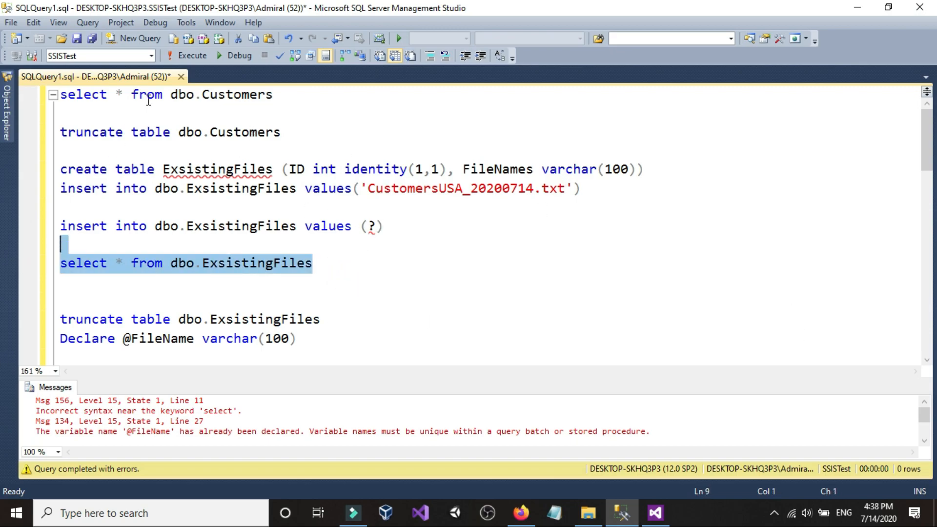
click(183, 56)
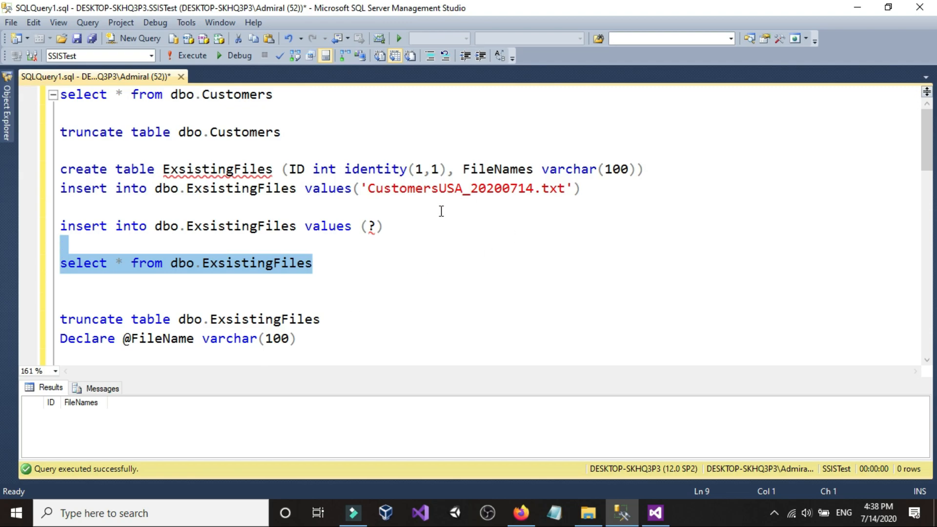
Step: Copy the statement insert into dbo.ExsistingFiles values (?) from the query
click(379, 230)
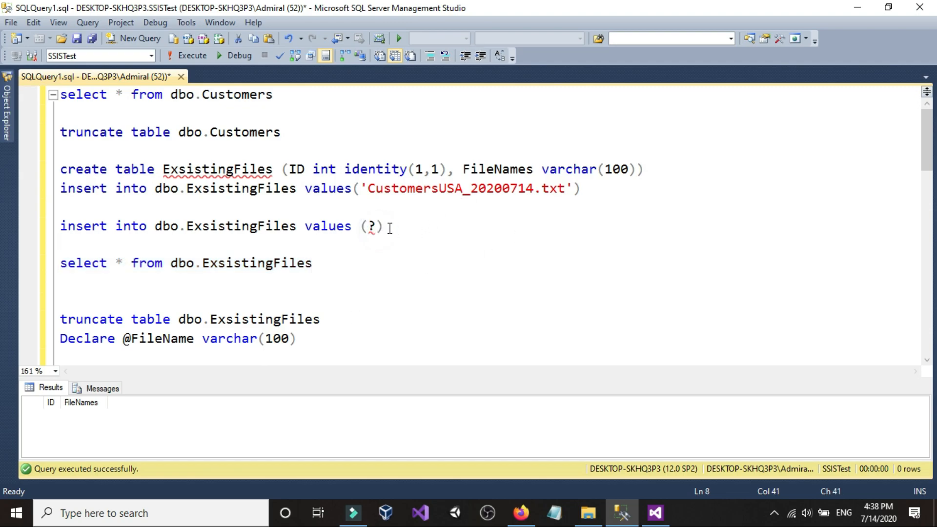
drag(386, 228, 59, 226)
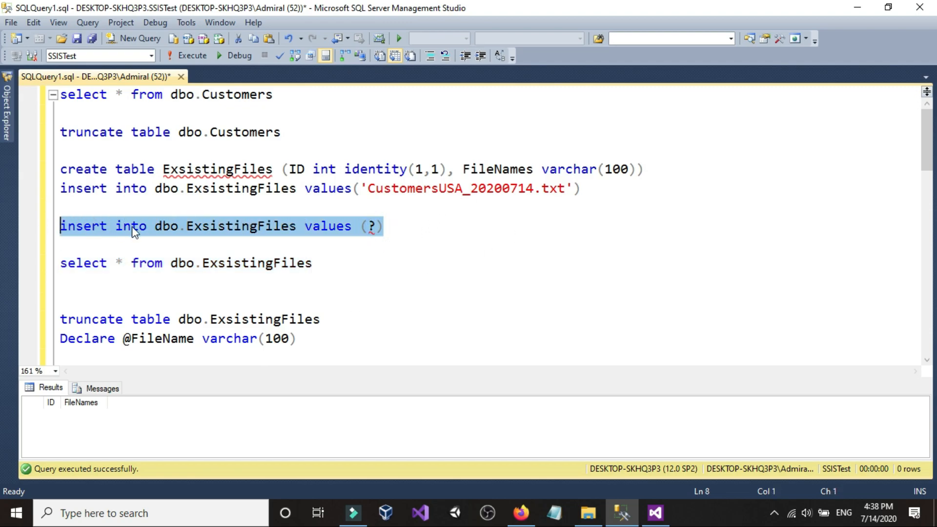
right_click(159, 227)
click(188, 229)
click(393, 229)
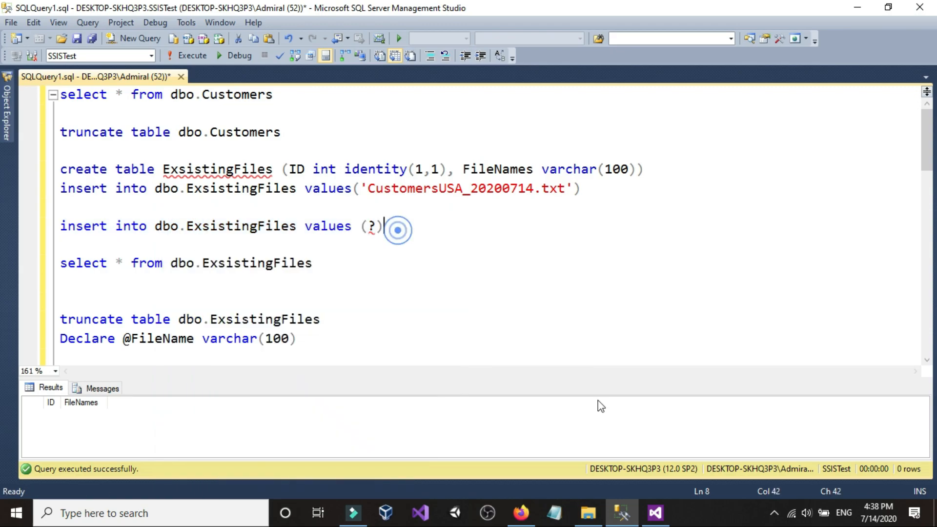
Step: Switch to Visual Studio, open Execute SQL Task 1 for editing, and set its connection to DESKTOP-SKHQ3P3.SSISTest
click(655, 513)
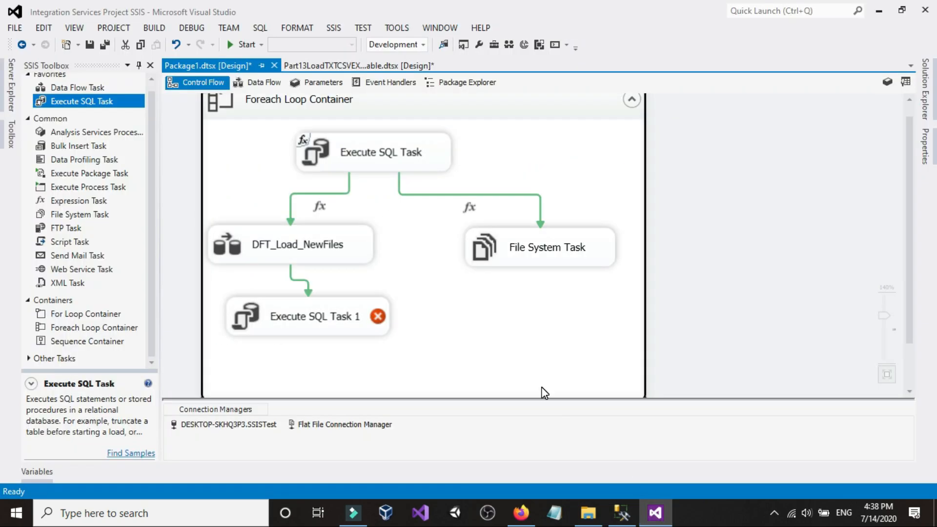
double_click(306, 313)
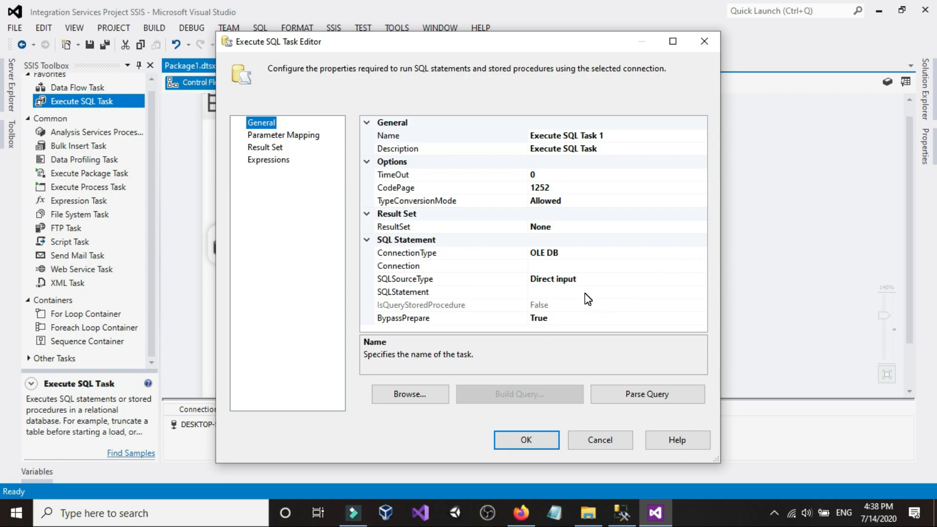
click(587, 265)
click(700, 266)
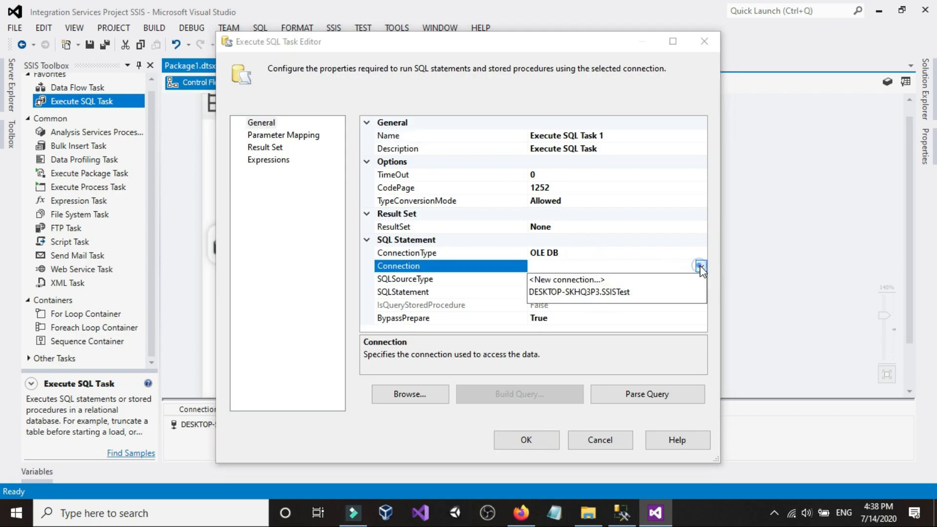
click(593, 292)
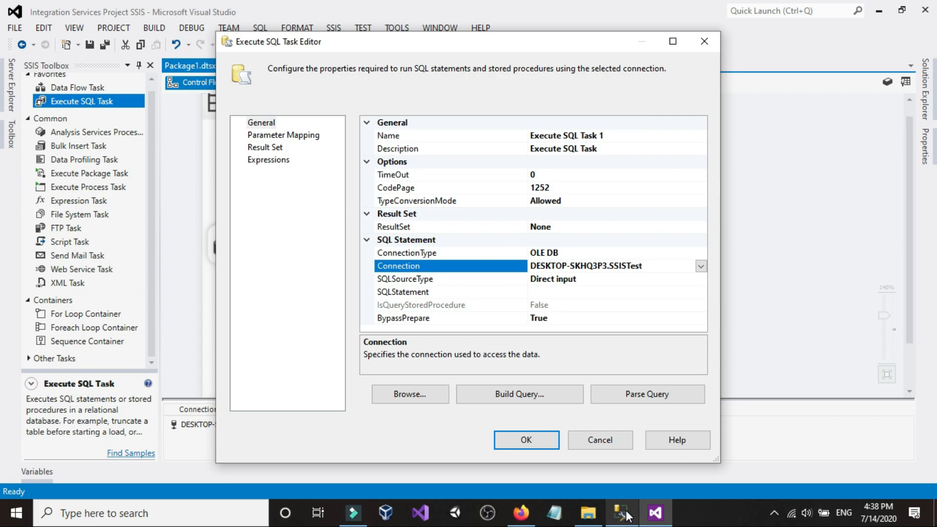
click(574, 291)
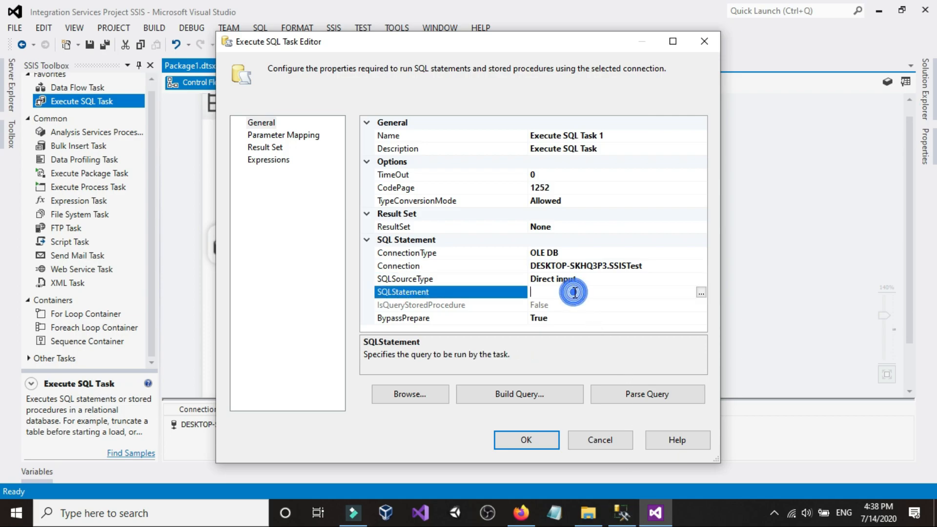
click(701, 291)
right_click(393, 233)
click(423, 288)
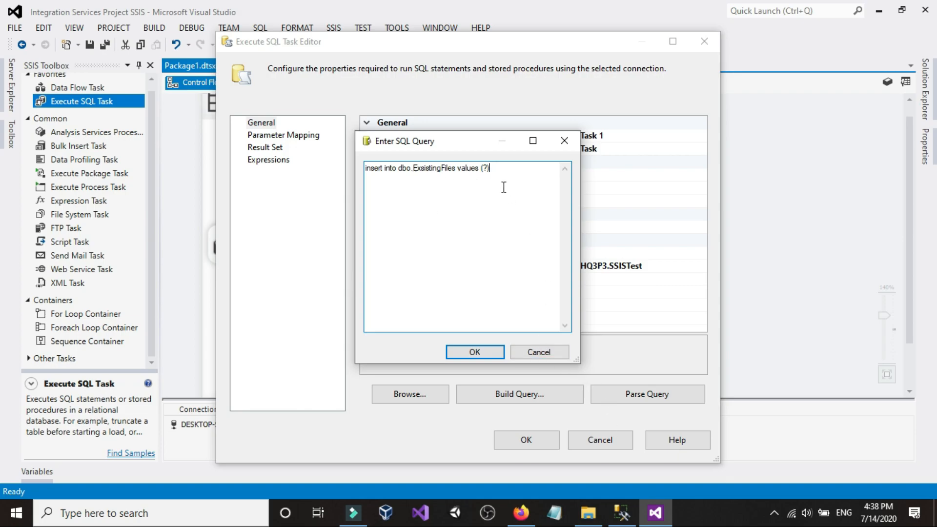
click(542, 352)
Step: Switch to SQL Server Management Studio and add the column list (FileNames) before values in the parameterized insert statement
click(620, 512)
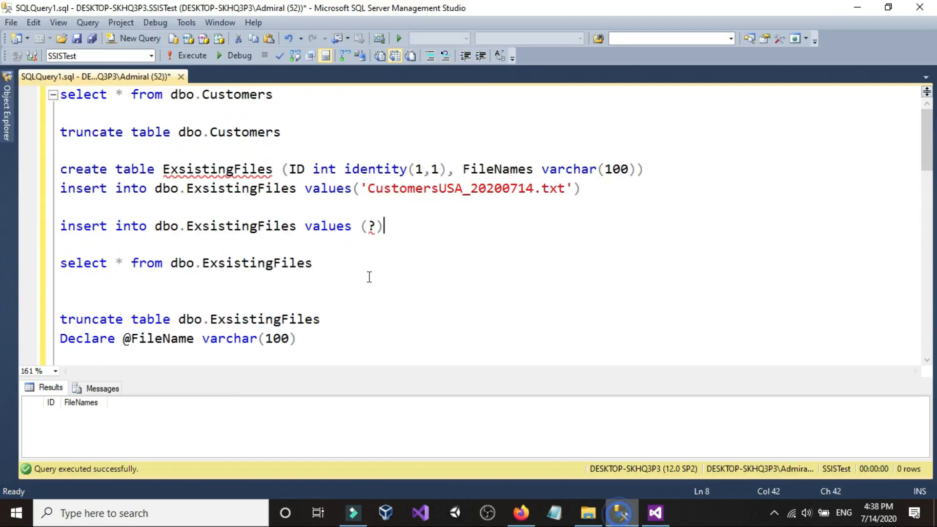
click(299, 229)
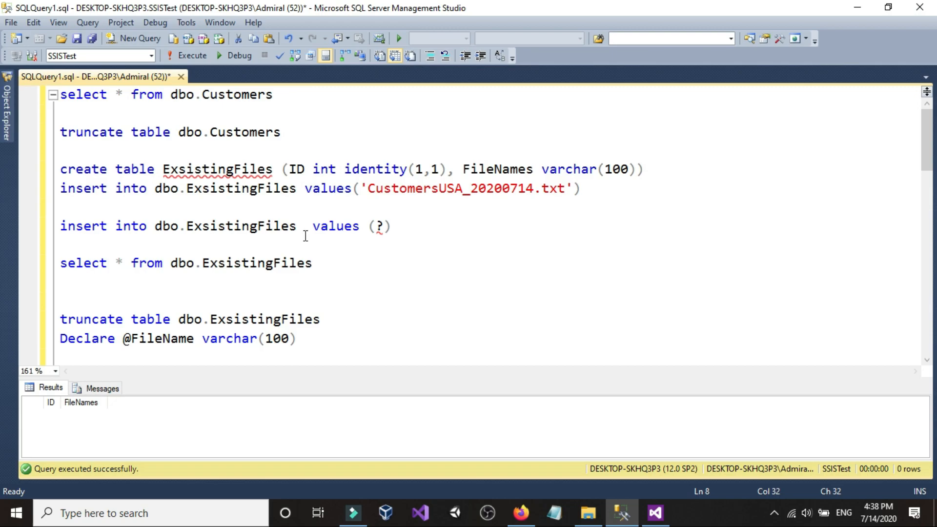
text(()
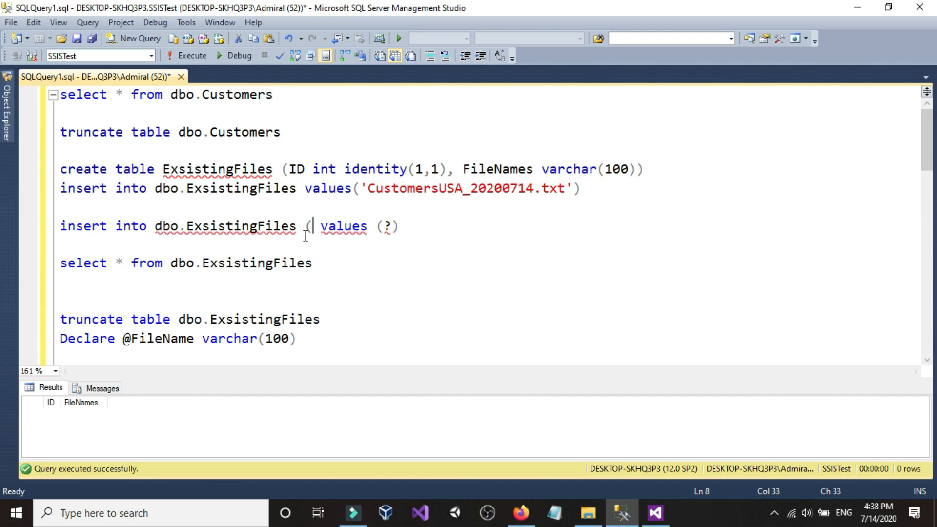
text(Fil)
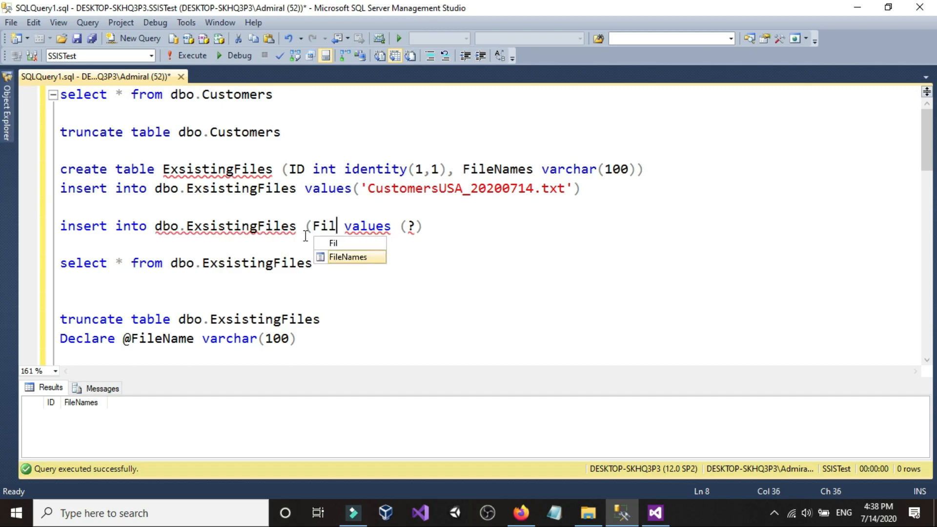
key(Tab)
text())
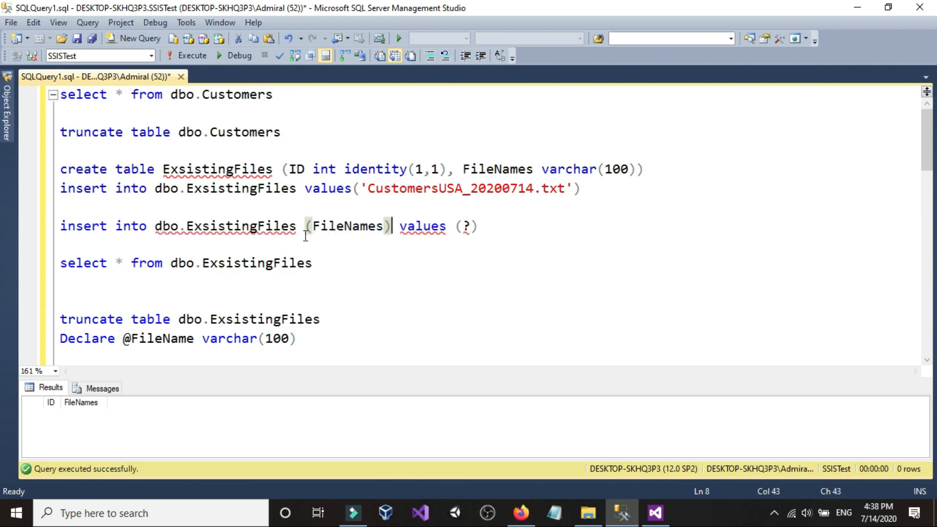
Step: Copy the whole statement insert into dbo.ExsistingFiles (FileNames) values (?) from the query
click(581, 225)
key(shift+Home)
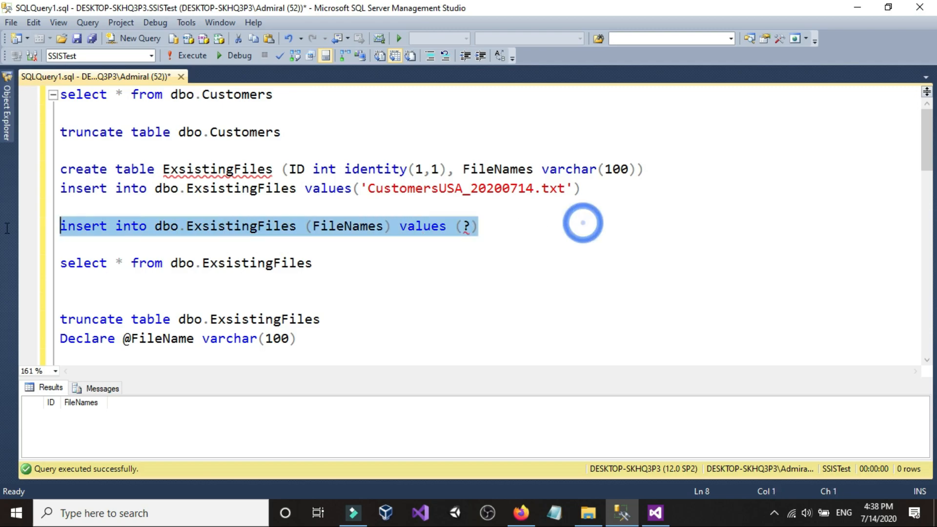
right_click(162, 233)
click(223, 171)
click(502, 225)
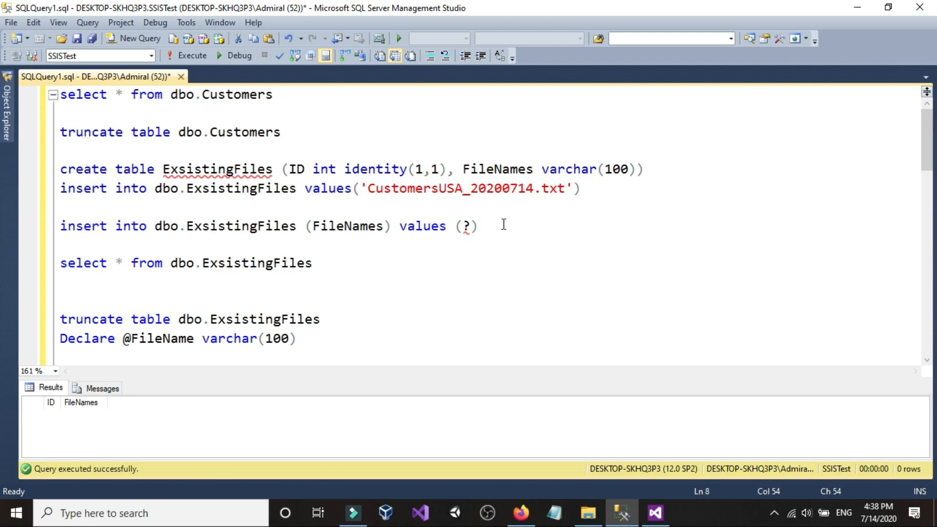
Step: Back in Visual Studio, paste insert into dbo.ExsistingFiles (FileNames) values (?) as the SQL statement of Execute SQL Task 1
click(654, 515)
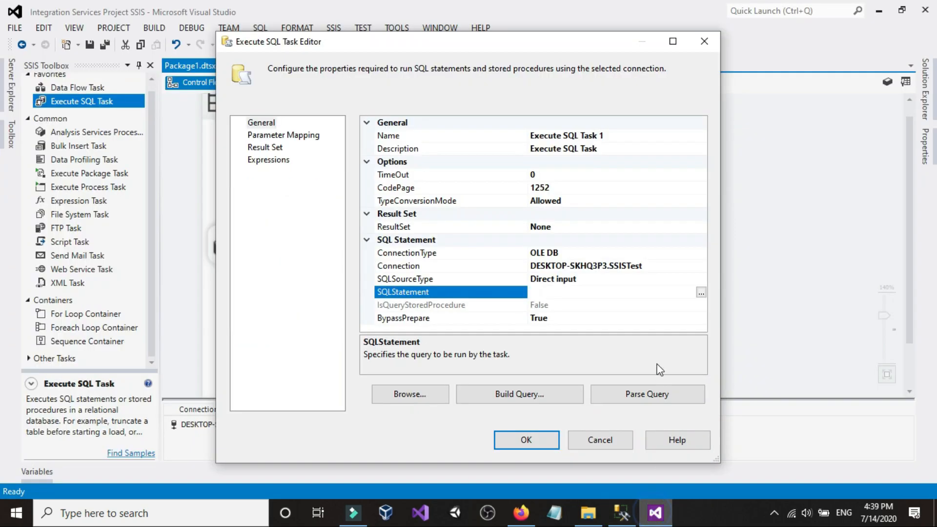
click(700, 292)
right_click(476, 211)
click(488, 273)
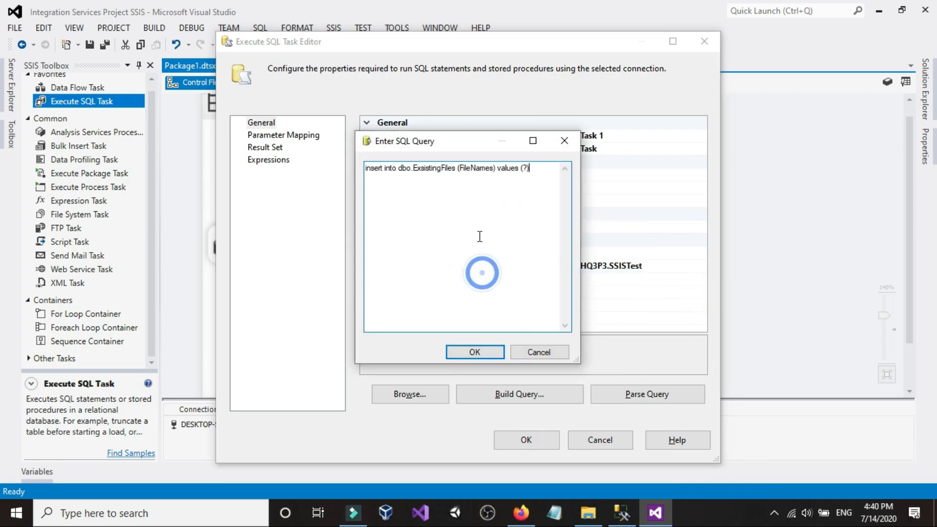
drag(459, 173, 489, 173)
click(527, 169)
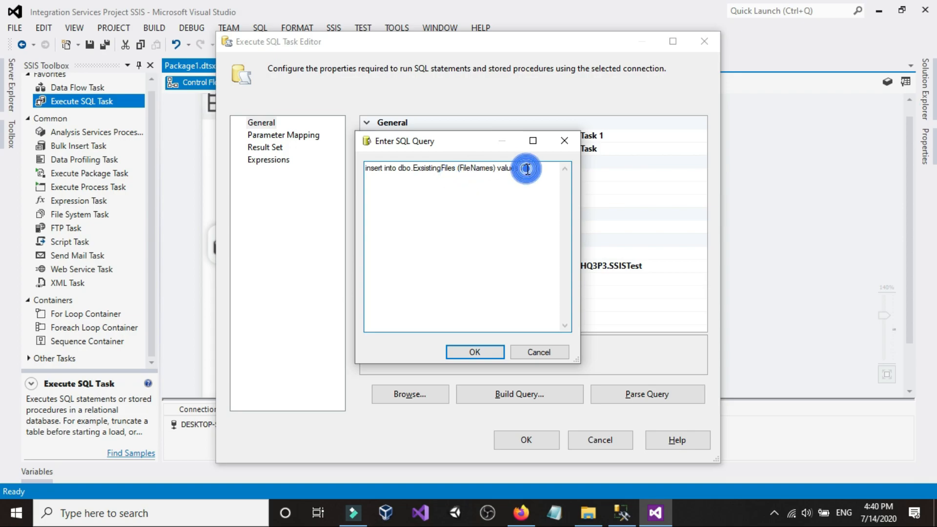
double_click(526, 168)
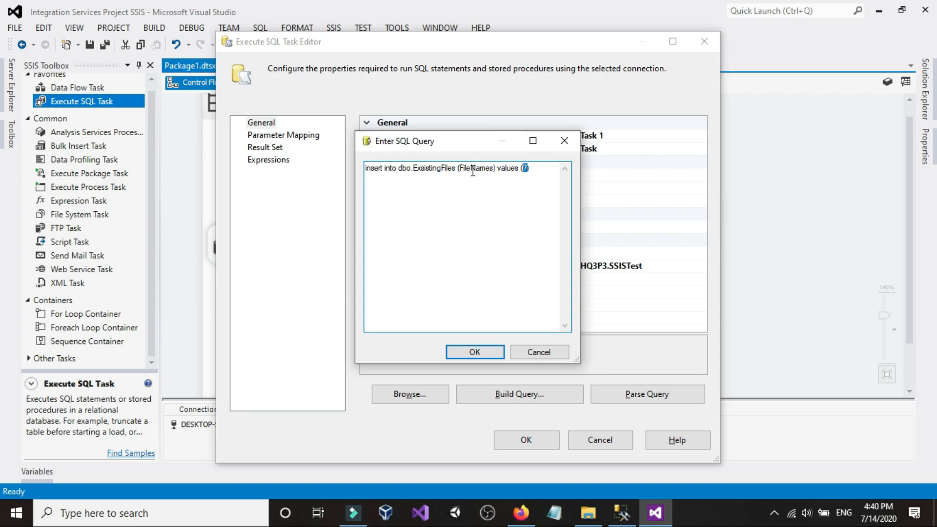
click(475, 352)
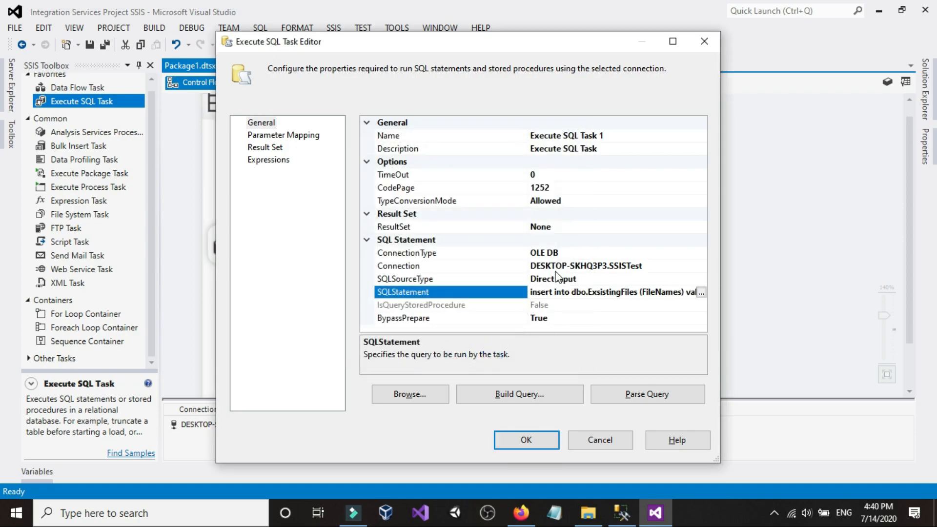
Step: Add a parameter mapping to Execute SQL Task 1 that uses the variable User::FileNameFlatFile, widening the variable name column
click(287, 136)
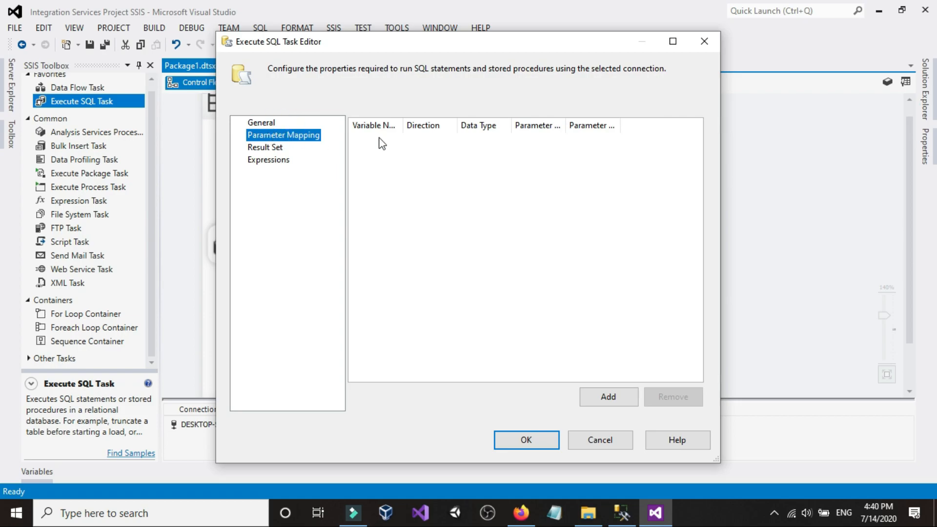
click(590, 396)
click(467, 141)
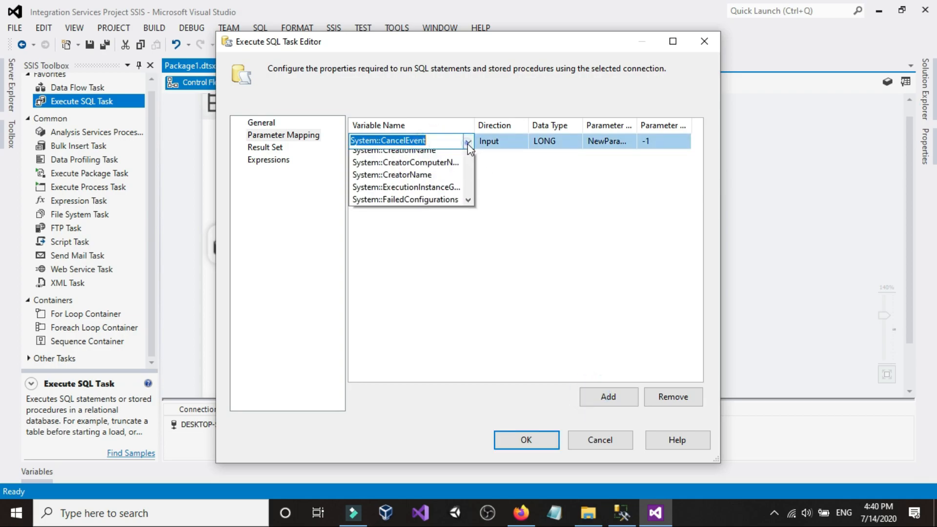
click(473, 126)
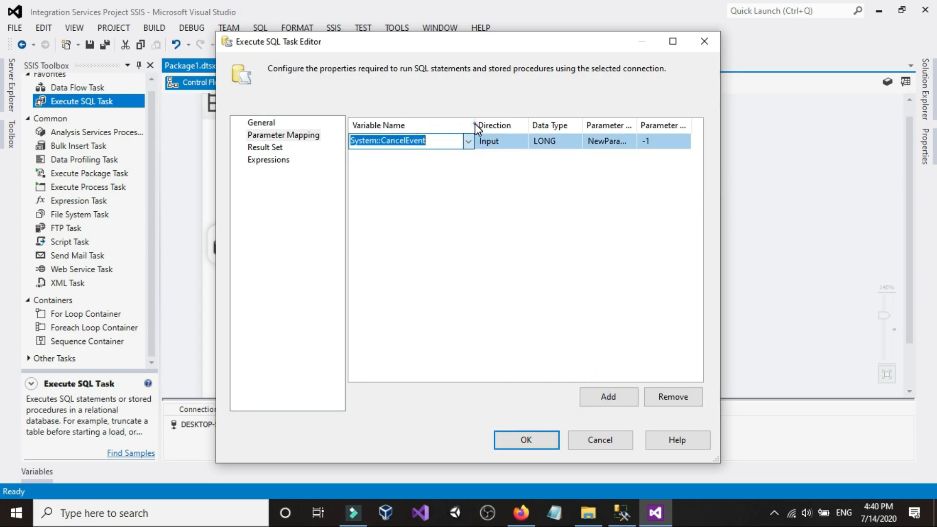
drag(473, 126, 521, 126)
click(516, 143)
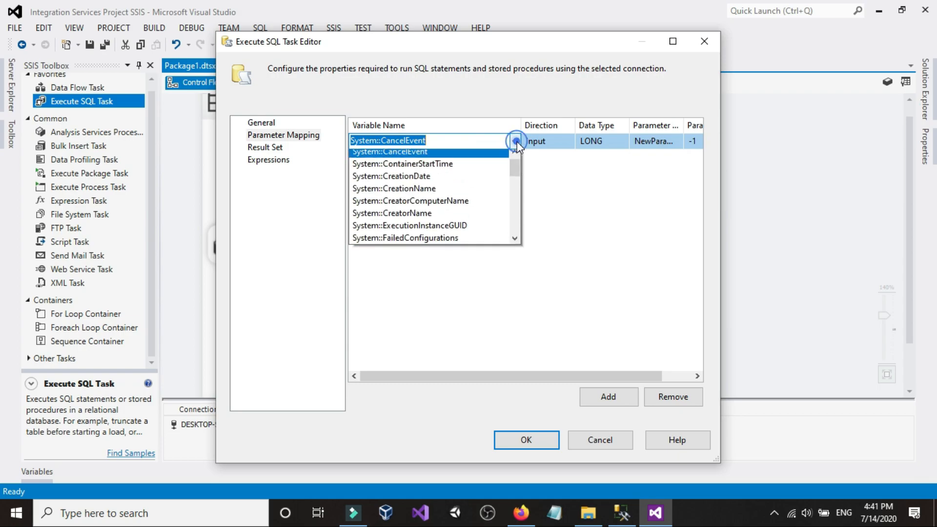
scroll(481, 210, down, 5)
scroll(481, 214, down, 4)
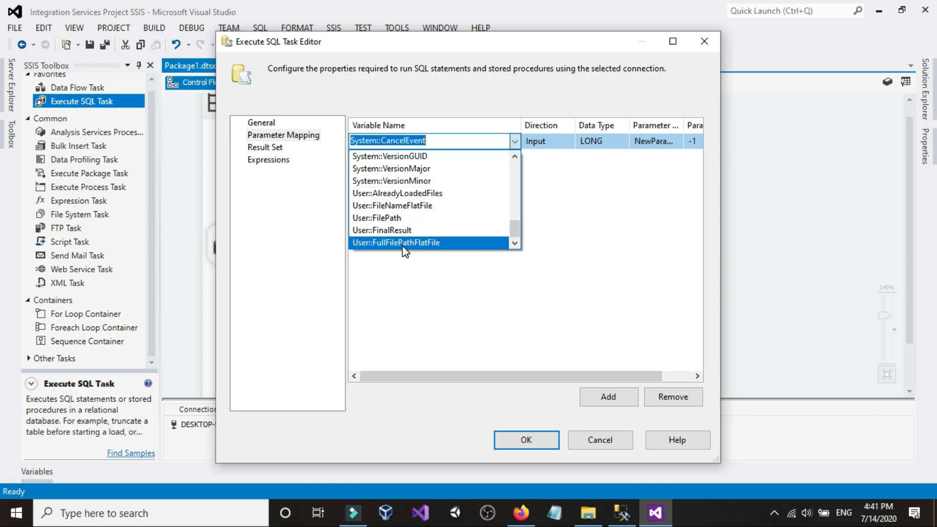
click(437, 207)
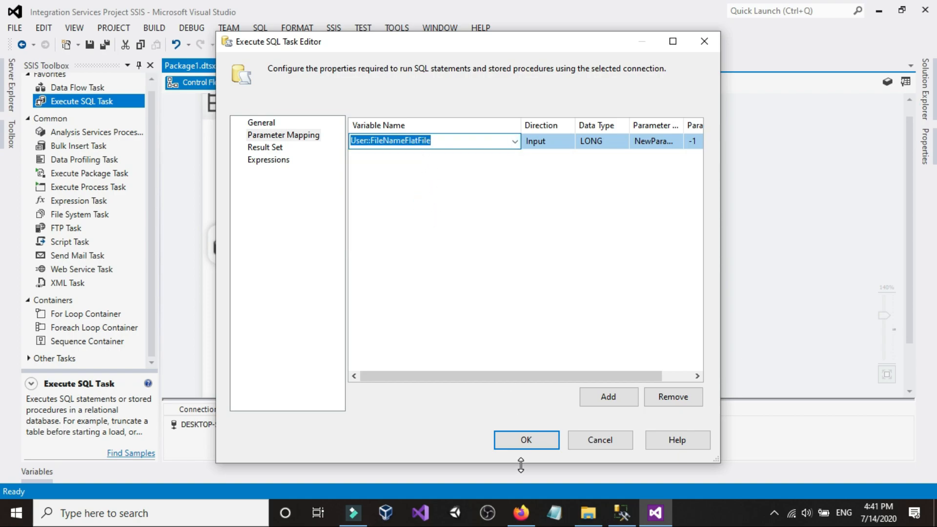
Step: Review the CustomersUSA folder's files, the insert statement in Management Studio, and the task's result set page and SQL statement placeholder
click(588, 512)
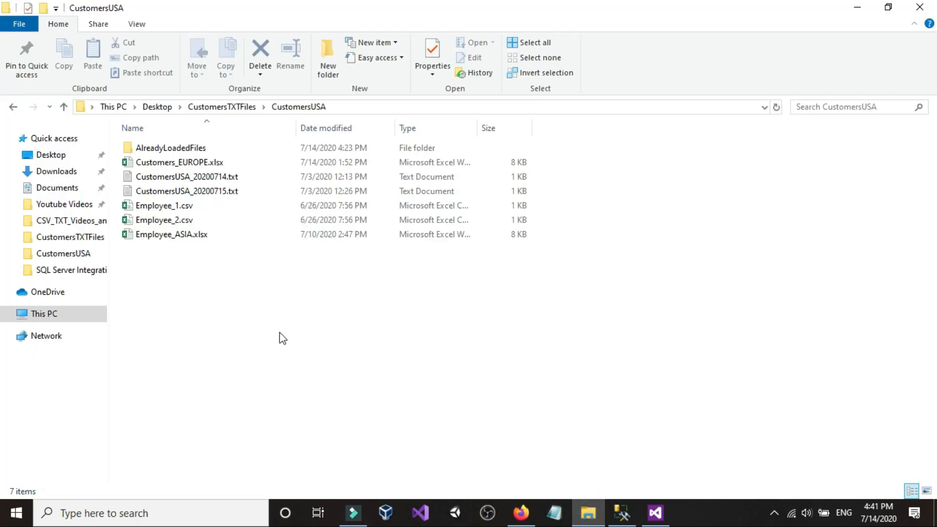
click(621, 512)
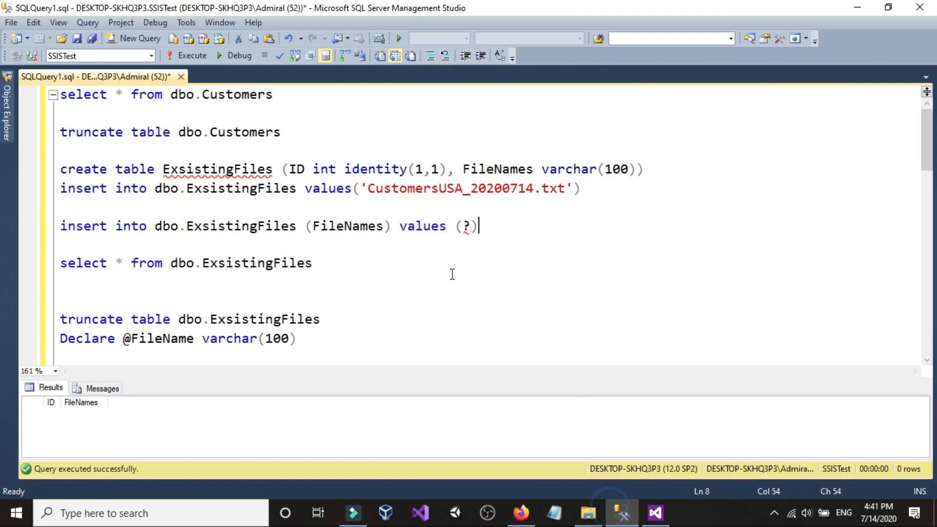
click(655, 512)
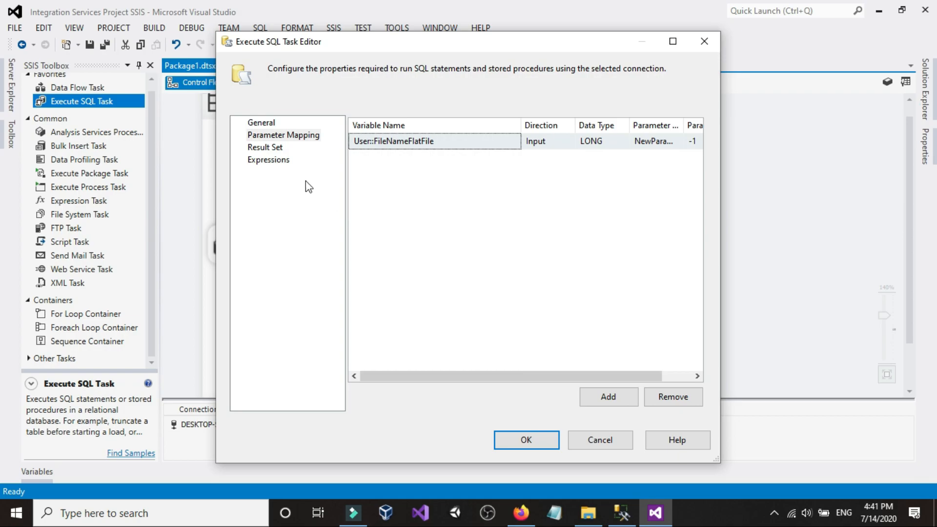
click(267, 148)
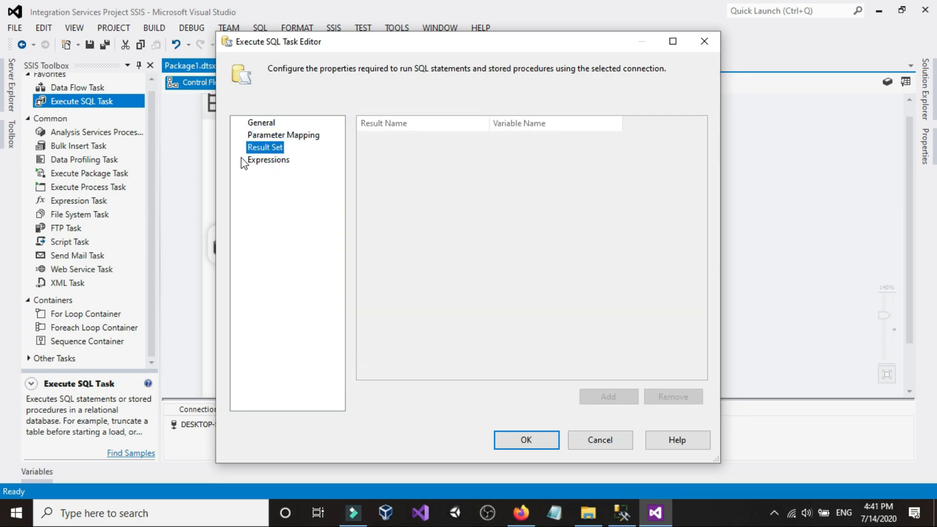
click(259, 123)
click(671, 292)
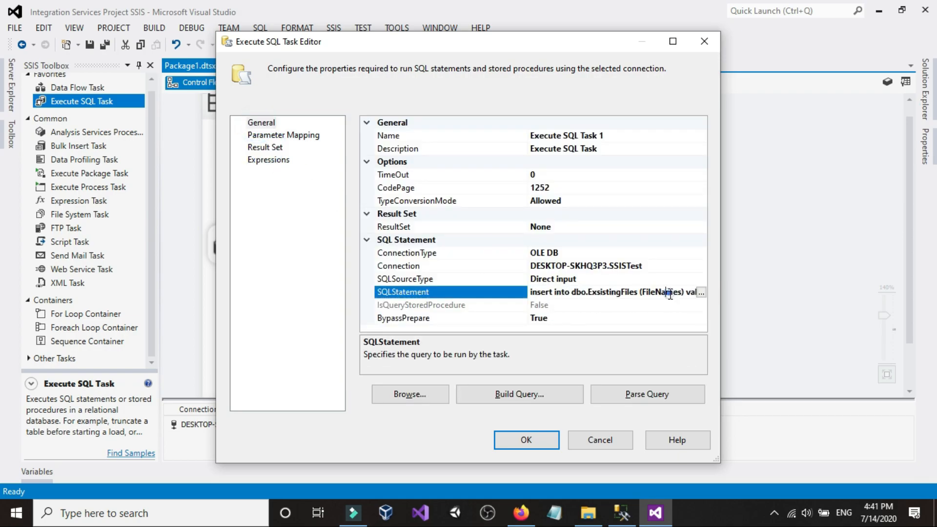
click(699, 293)
click(526, 171)
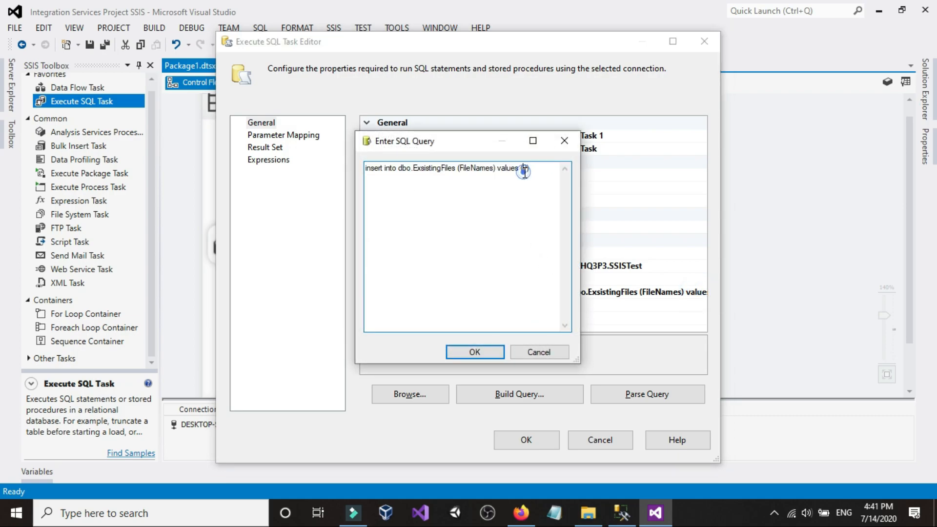
click(536, 351)
Step: Set the data type of the User::FileNameFlatFile parameter mapping to VARCHAR
click(297, 140)
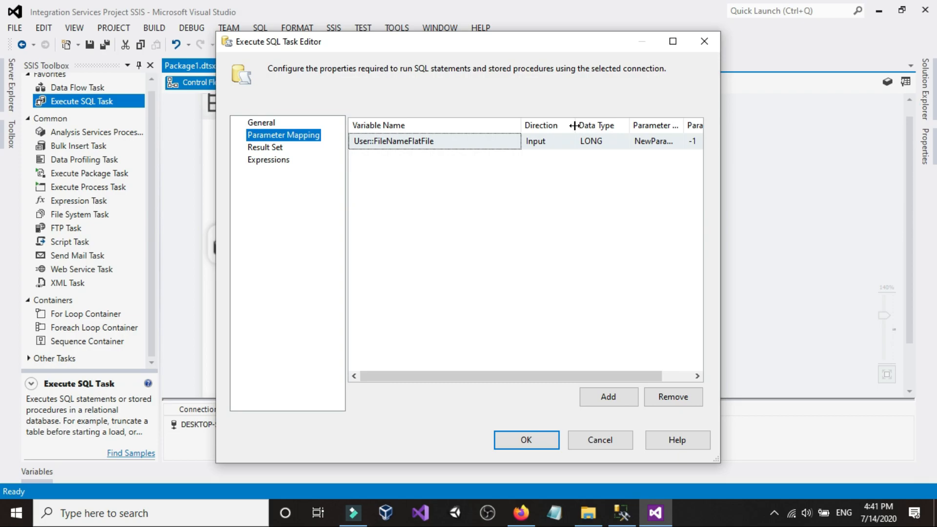
drag(574, 125, 516, 127)
click(574, 141)
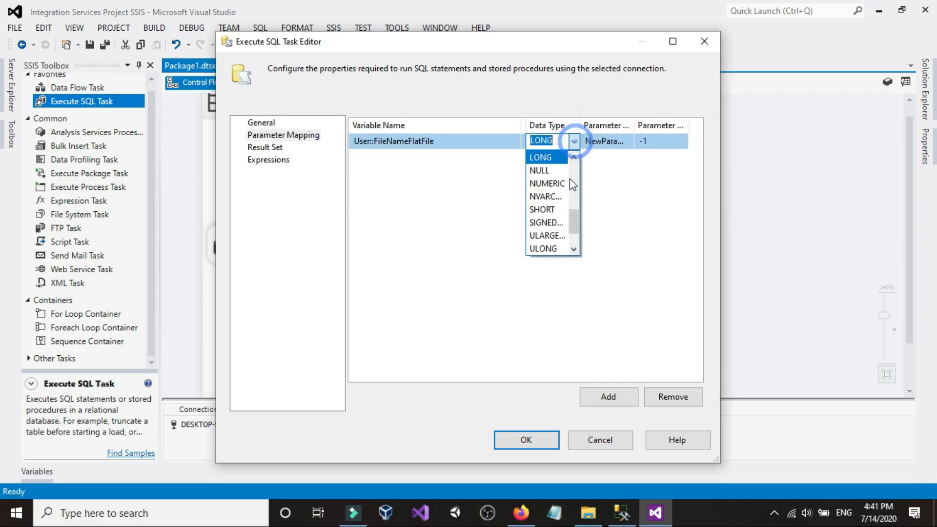
scroll(557, 238, down, 1)
click(557, 236)
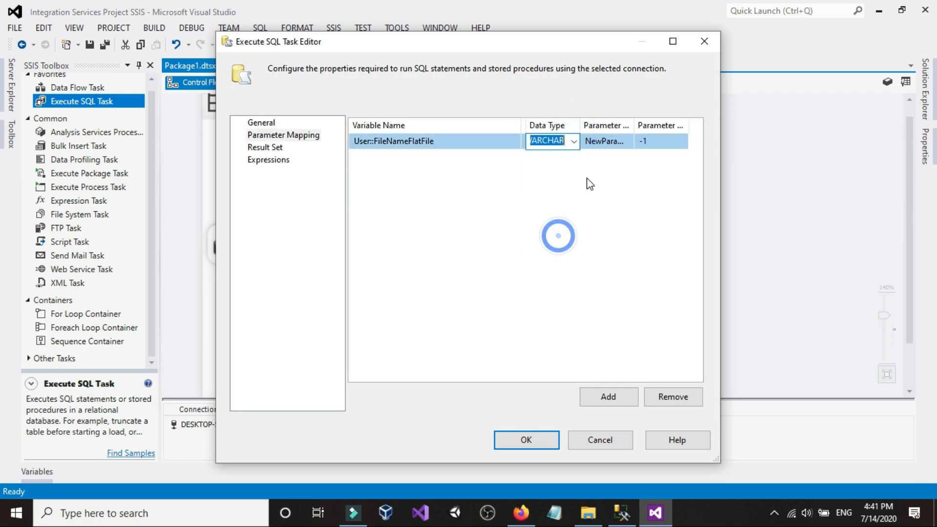
Step: Set the mapping's parameter name to 0 and apply the Execute SQL Task 1 settings
click(616, 140)
click(622, 140)
double_click(623, 140)
text(0)
click(616, 207)
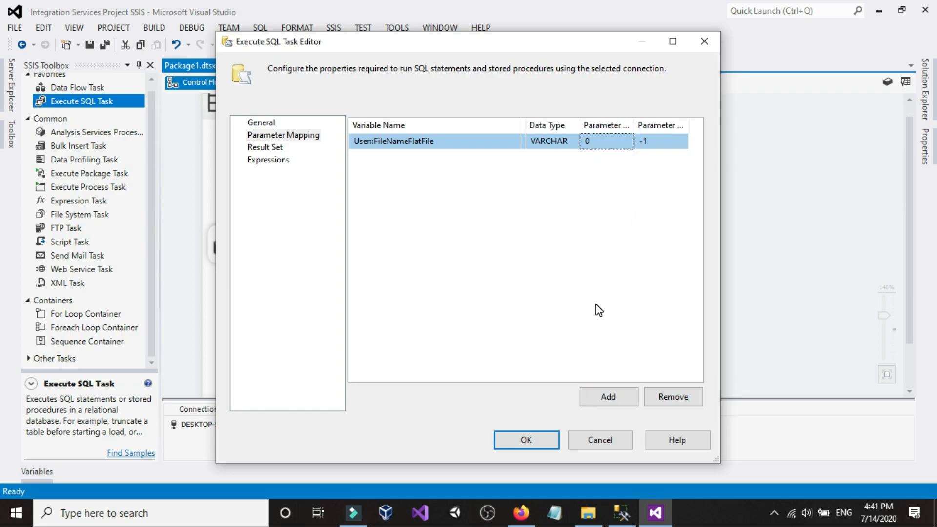
click(541, 441)
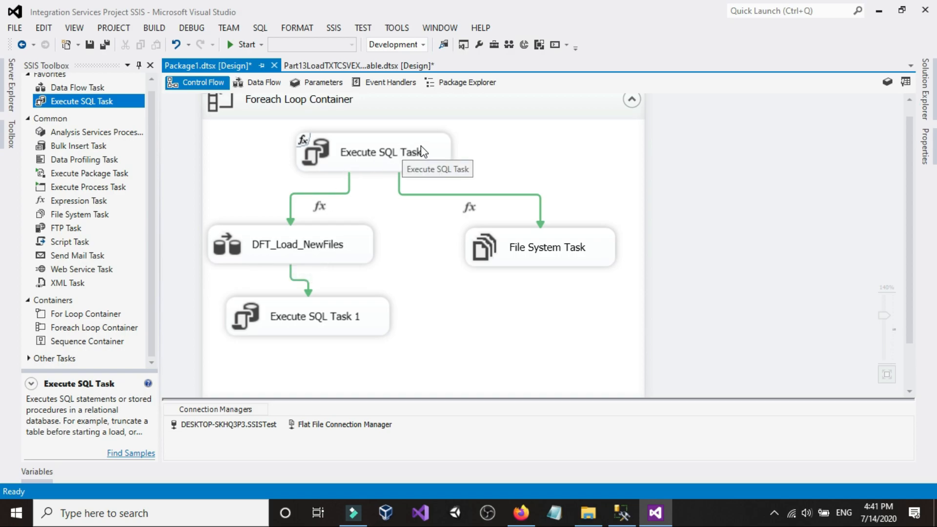
Step: Review the precedence constraint leading to the File System Task, the queries in Management Studio, and the files in the CustomersUSA folder
click(444, 193)
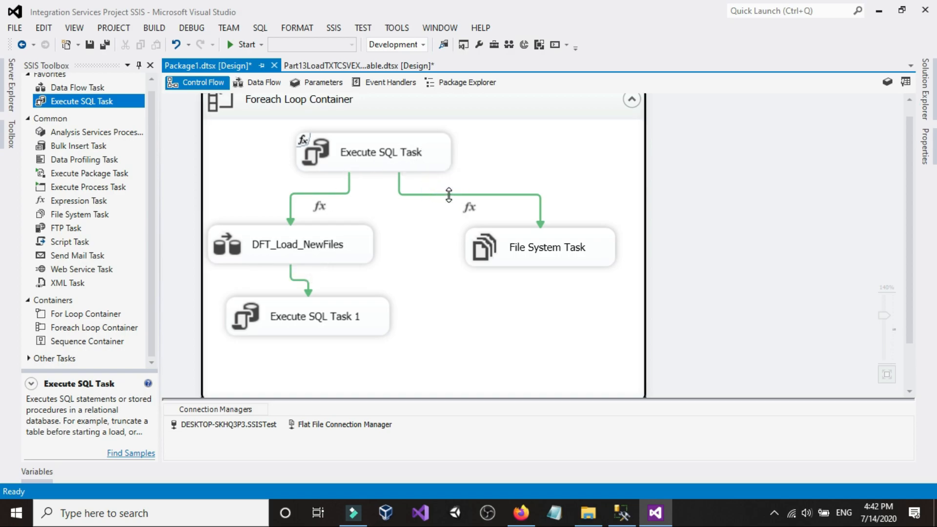
double_click(449, 194)
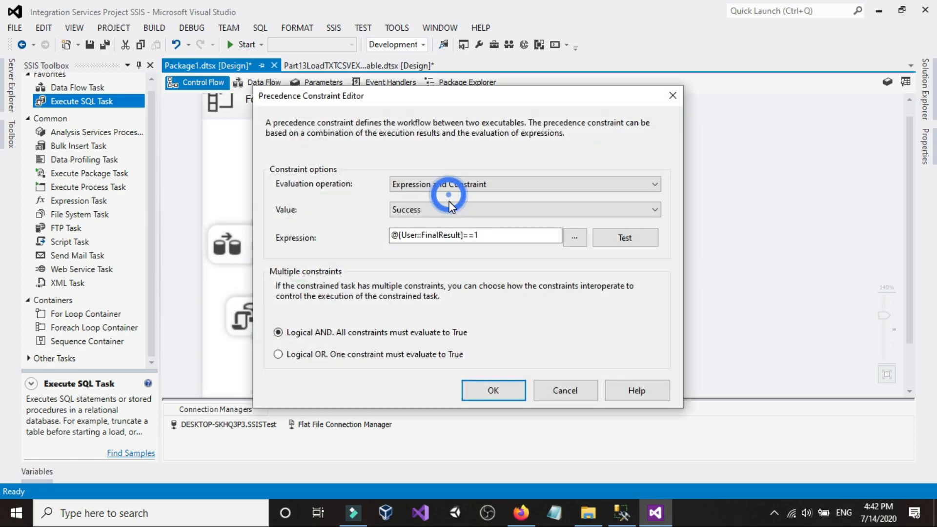
click(562, 382)
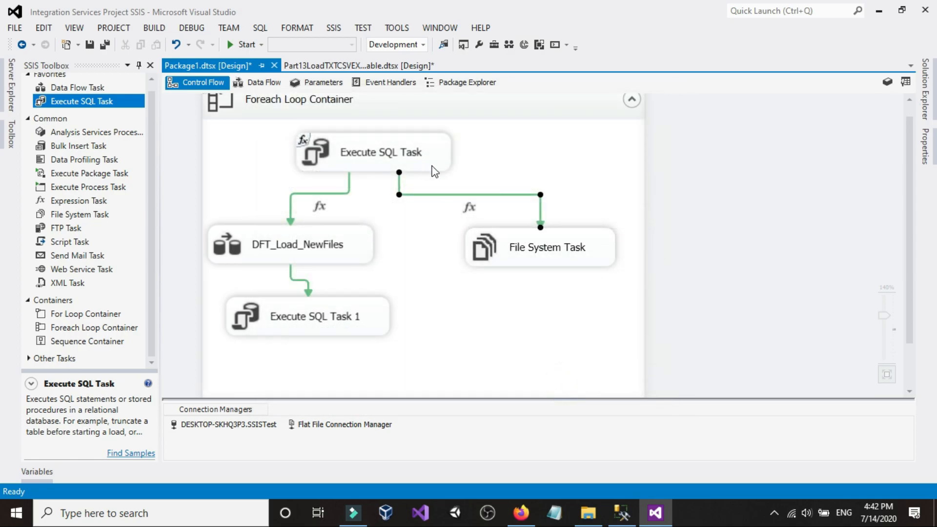
click(618, 520)
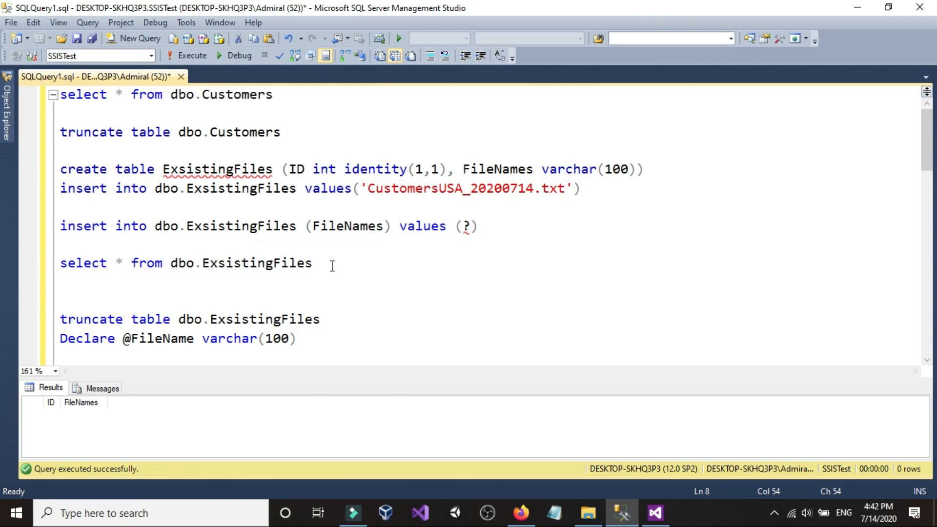
click(85, 414)
click(655, 512)
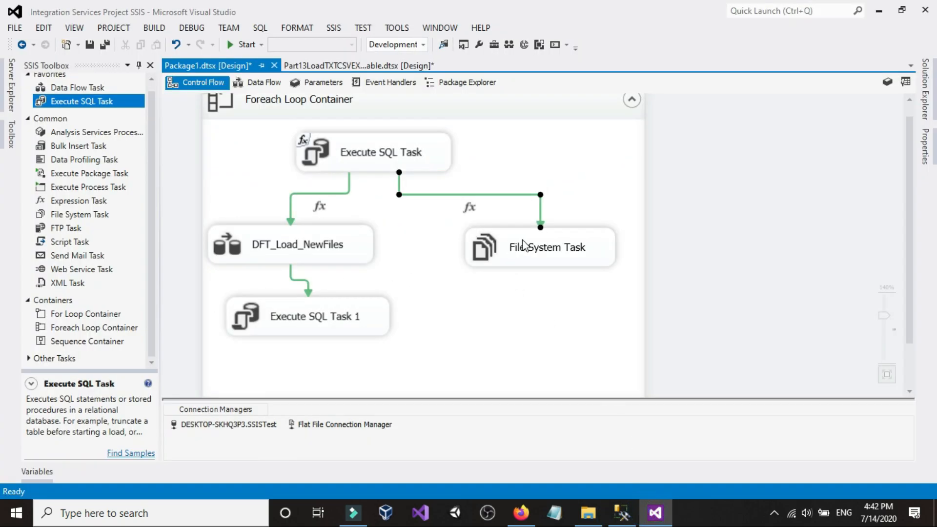
click(584, 513)
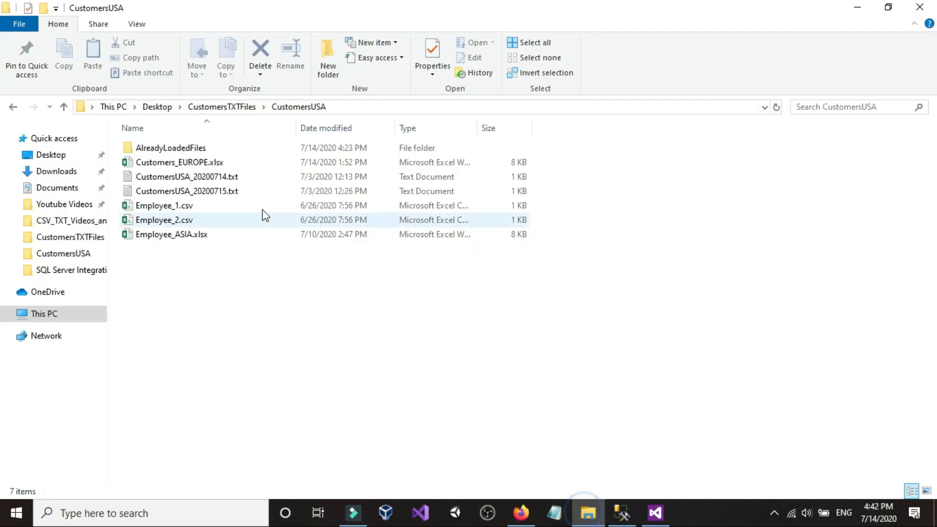
click(626, 512)
click(655, 512)
click(467, 290)
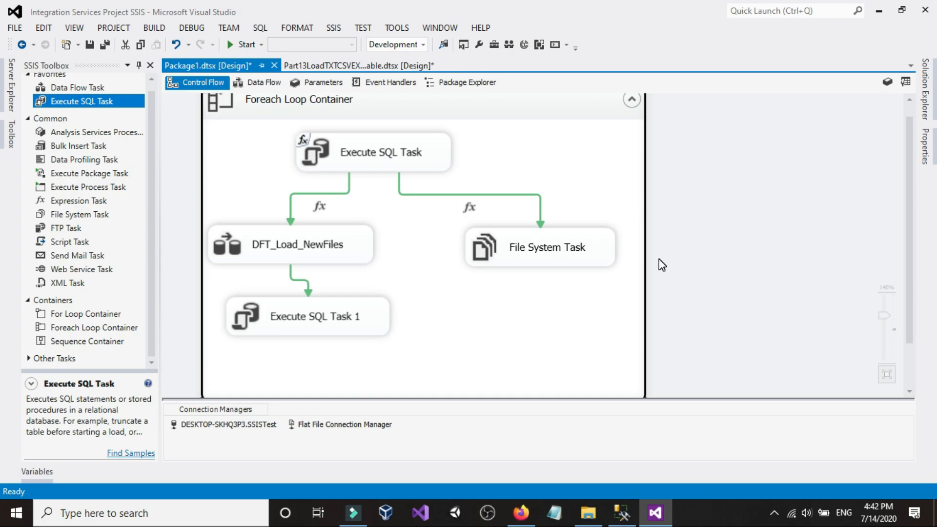
Step: Switch to Management Studio and run the select query on dbo.Customers
click(629, 520)
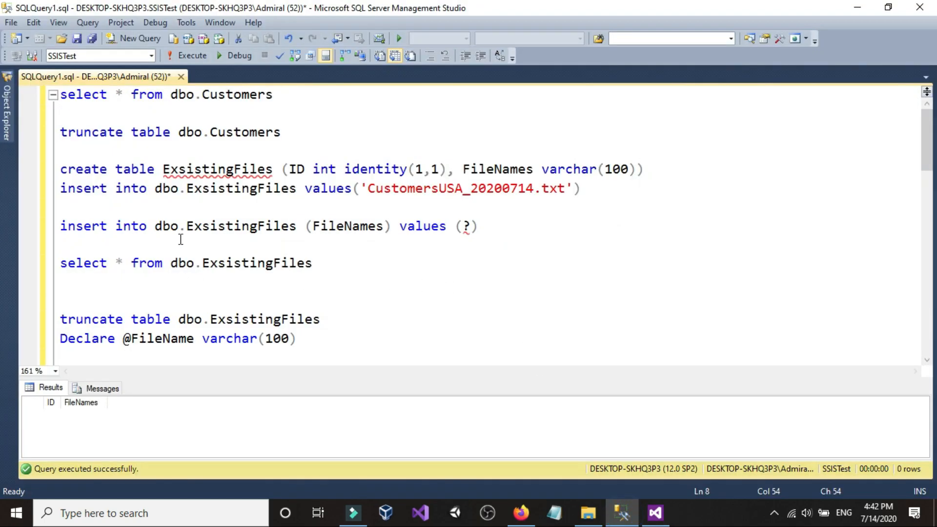
click(328, 97)
key(shift+Home)
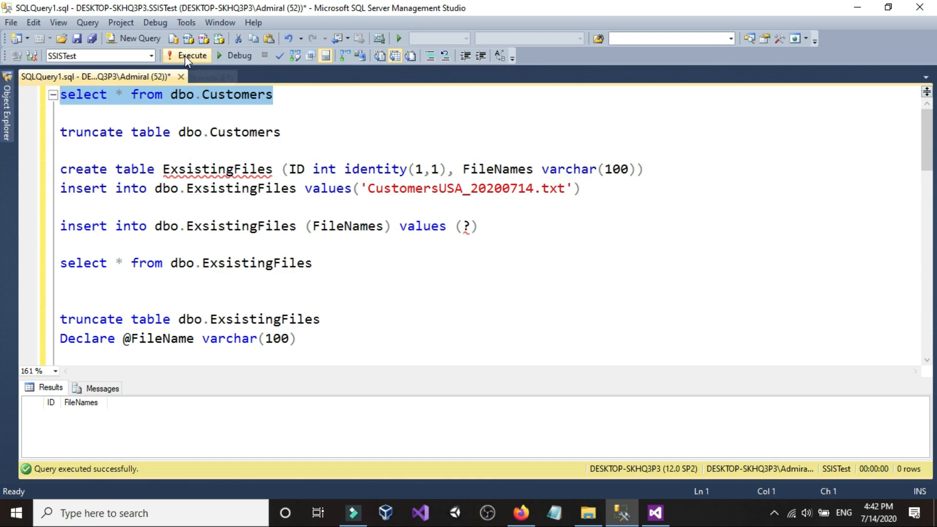
click(184, 56)
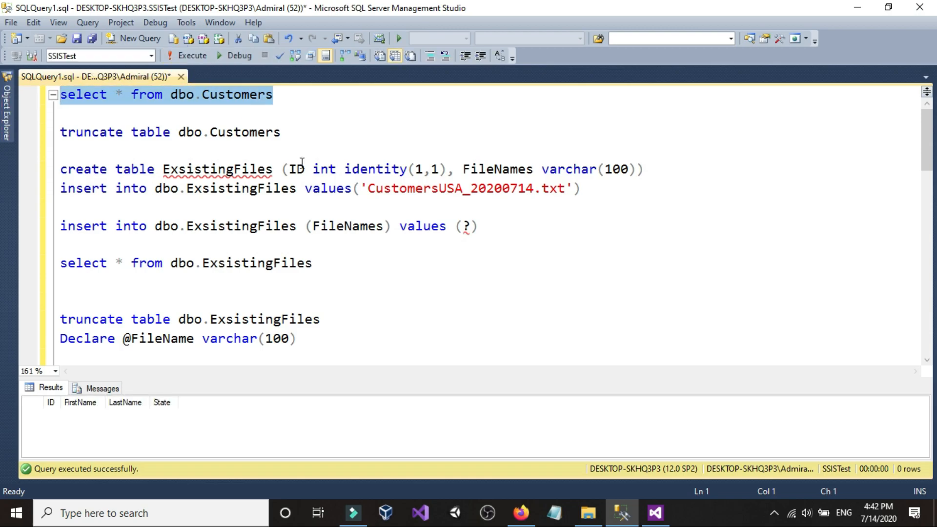
Step: Delete the create table ExsistingFiles statement and both insert statements for dbo.ExsistingFiles from the query script
click(602, 187)
key(shift+Up)
key(shift+Home)
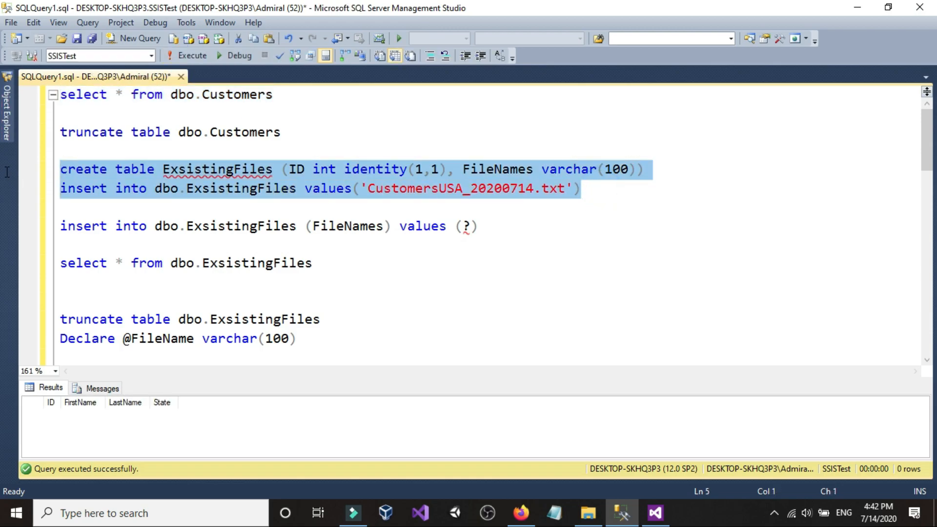
key(Delete)
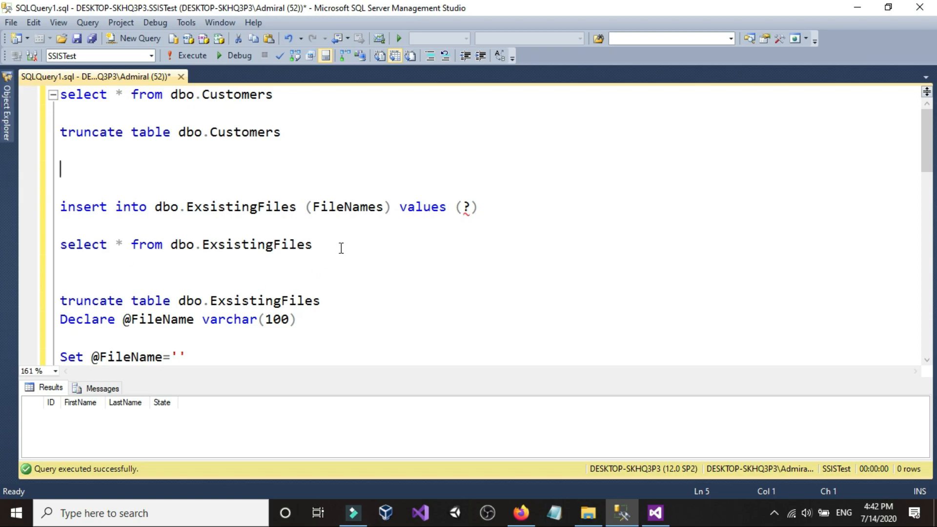
click(545, 203)
key(shift+Home)
key(Delete)
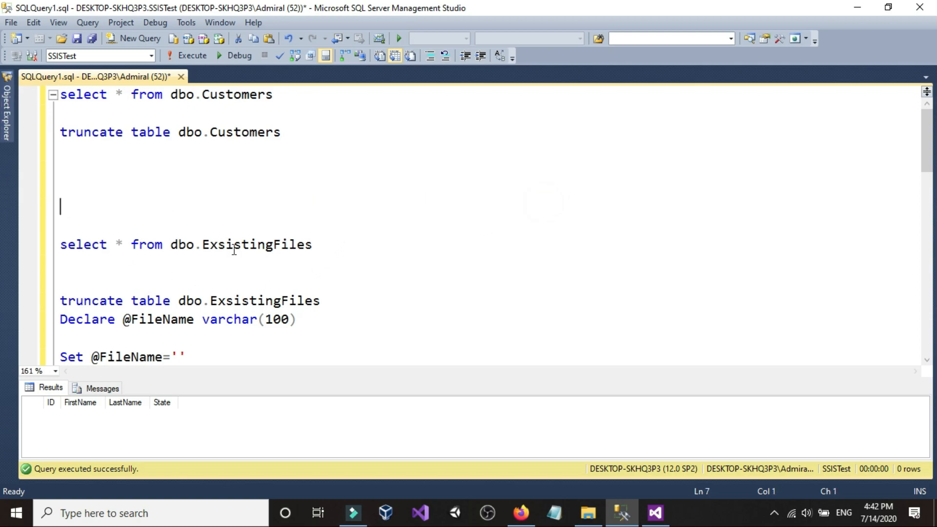
Step: Run only the select query on dbo.ExsistingFiles to check the table's rows
shift+click(333, 248)
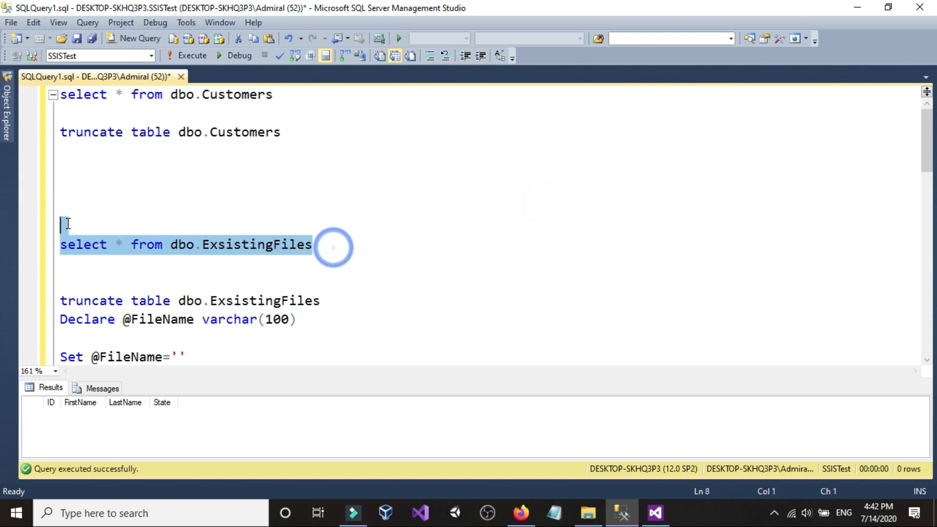
click(182, 55)
click(291, 192)
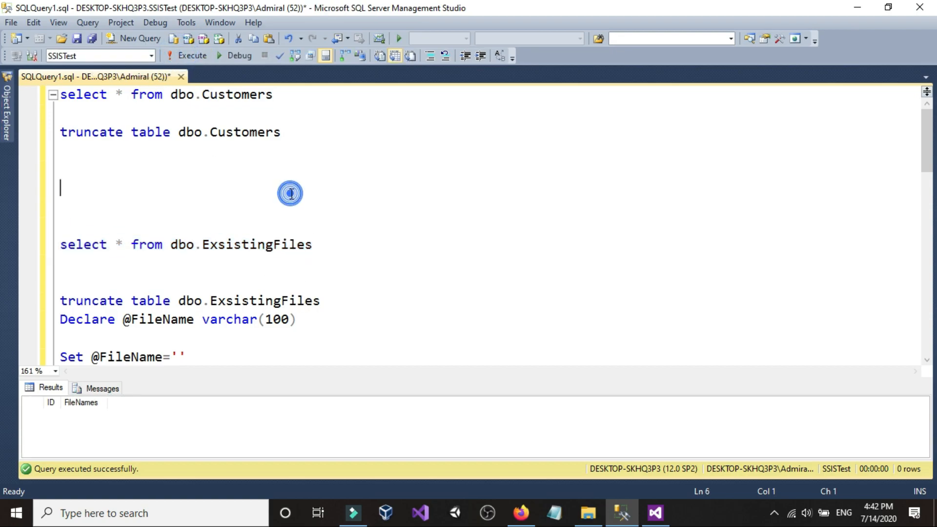
Step: Switch to Visual Studio, run Package1, inspect the task statuses in the Foreach Loop Container, and stop debugging
click(655, 513)
click(651, 242)
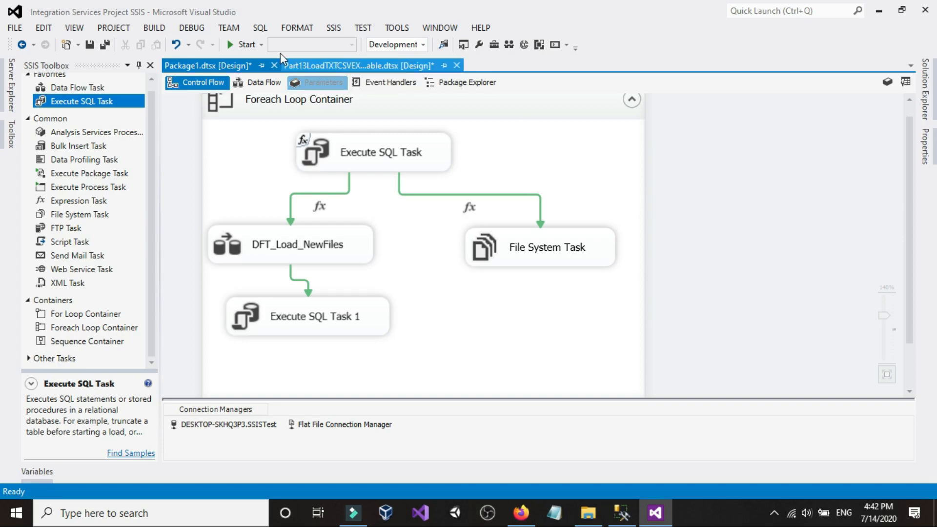
click(244, 45)
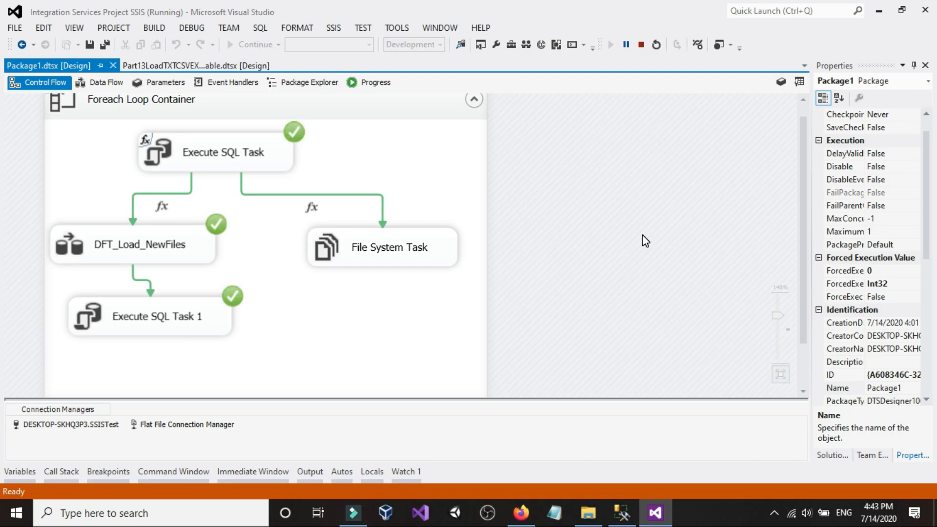
scroll(615, 239, down, 1)
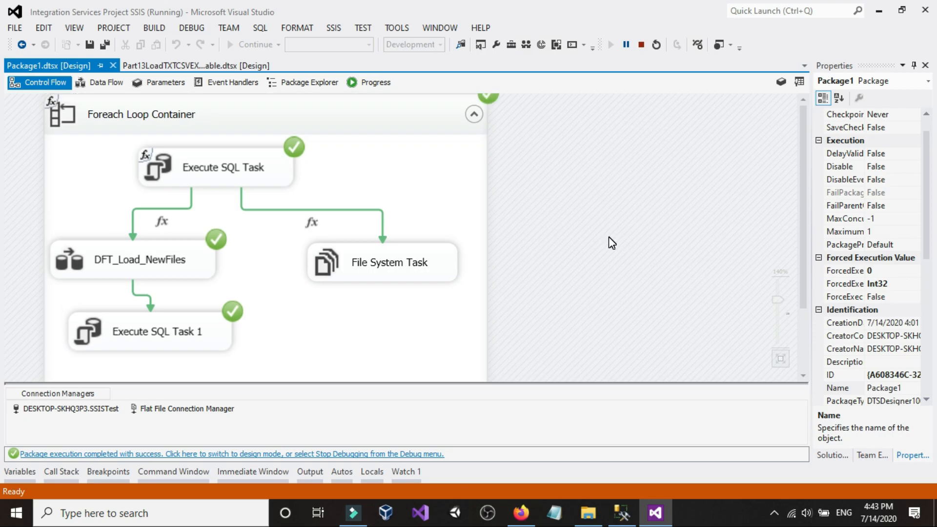
scroll(611, 242, down, 1)
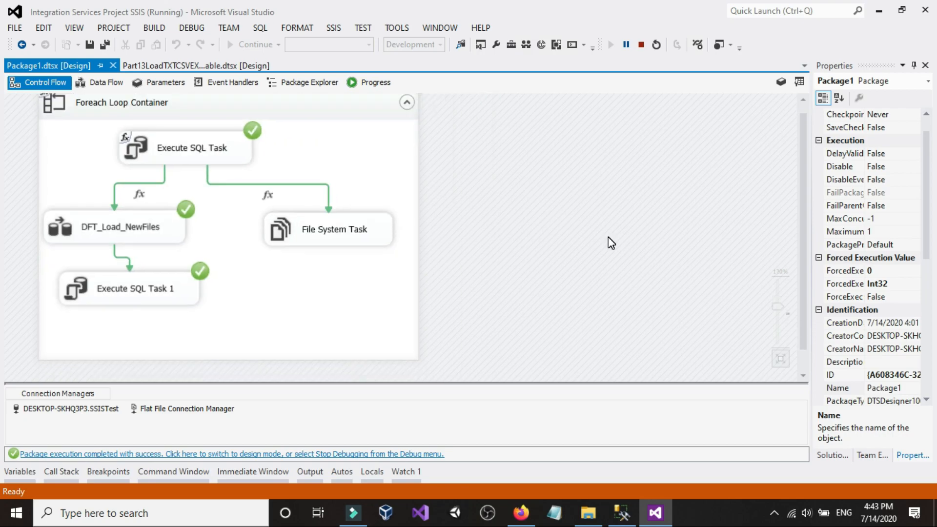
scroll(610, 242, up, 1)
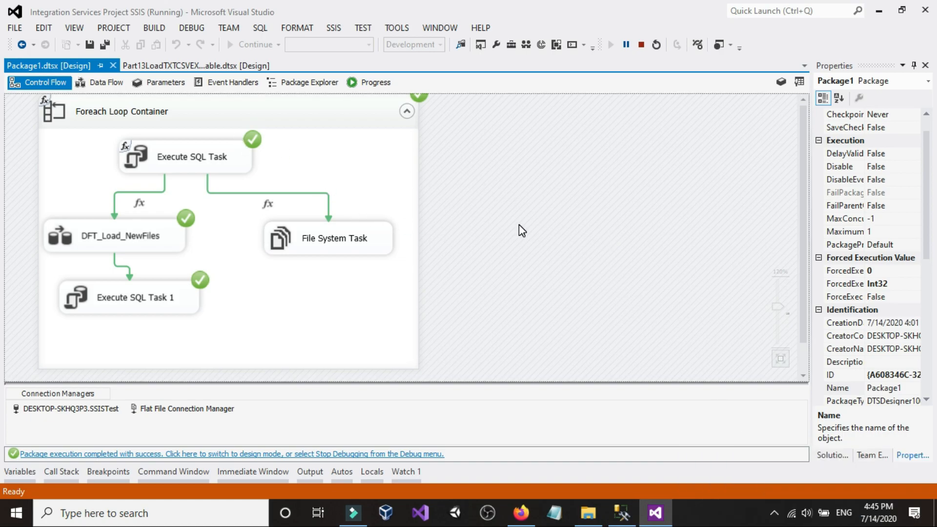
click(641, 45)
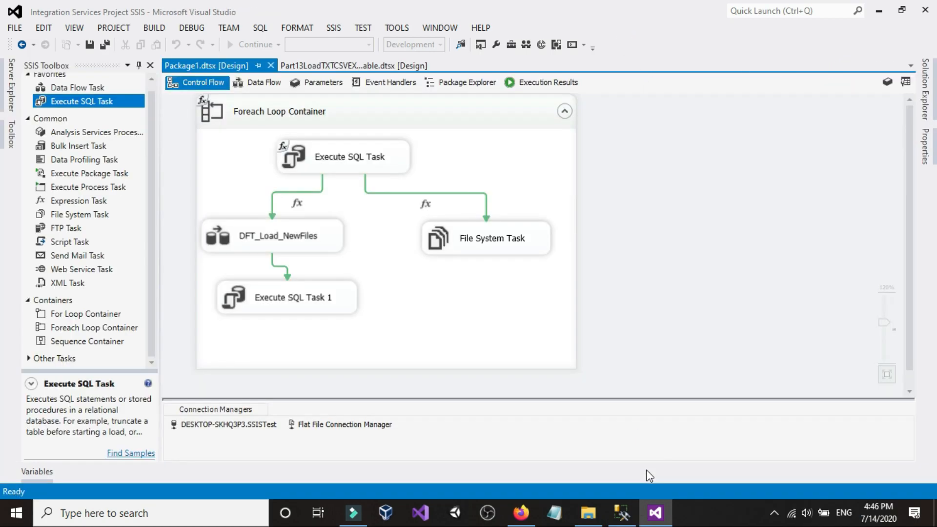
Step: Query dbo.Customers in Management Studio and enlarge the results pane to examine the loaded rows
click(621, 512)
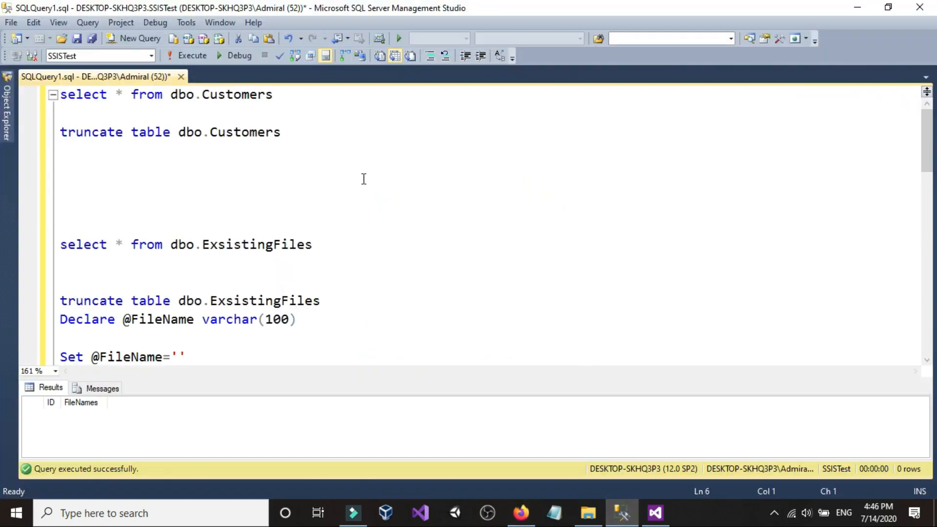
click(324, 99)
key(shift+Home)
click(187, 55)
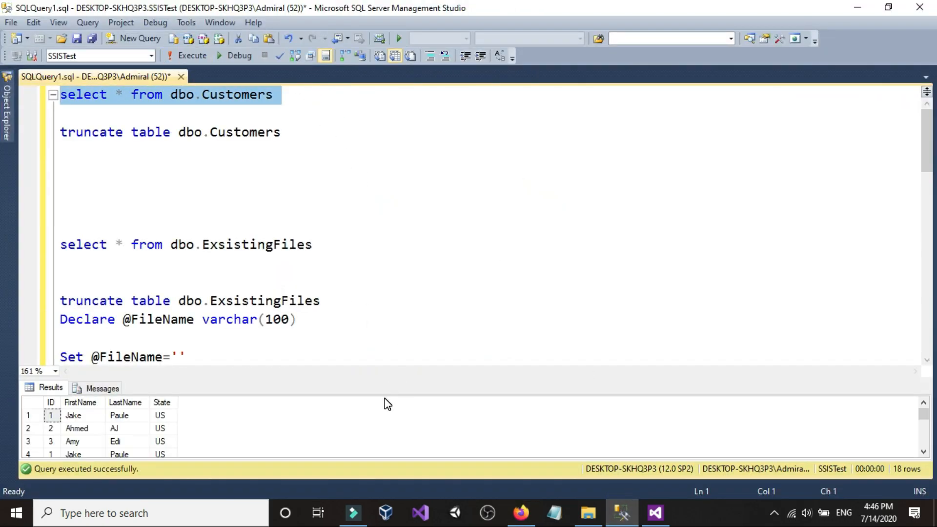
click(386, 396)
drag(387, 378, 385, 203)
click(239, 358)
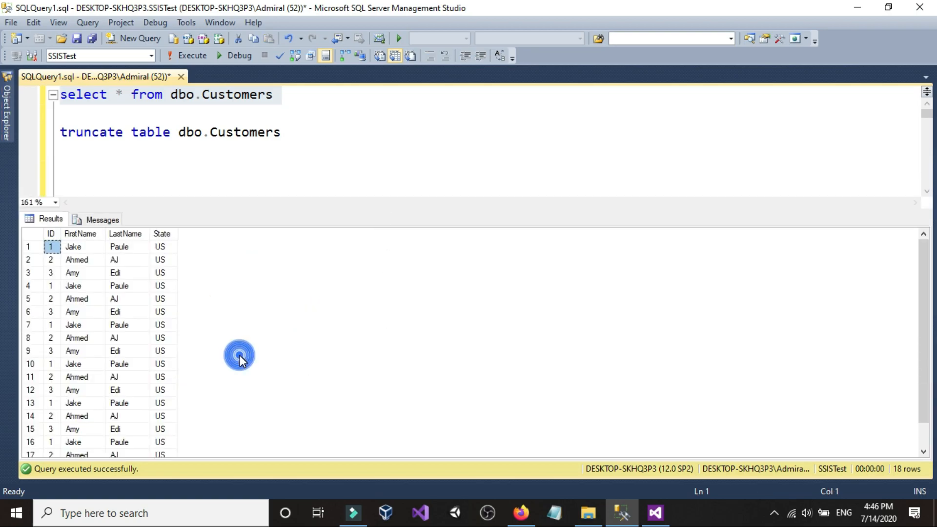
scroll(226, 361, down, 1)
scroll(191, 365, up, 1)
Step: Truncate dbo.Customers and rerun its select query to check the table
drag(313, 132, 59, 132)
click(185, 55)
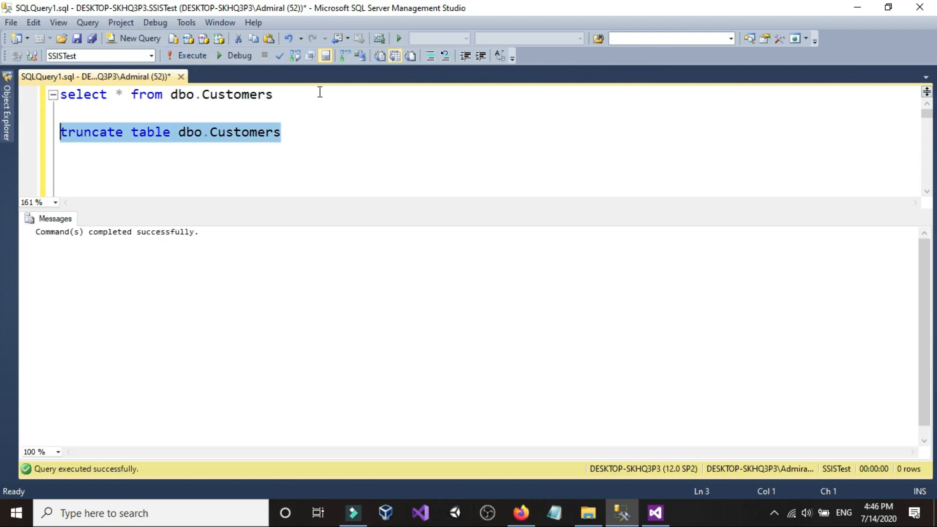
drag(320, 93, 60, 94)
click(189, 53)
click(334, 114)
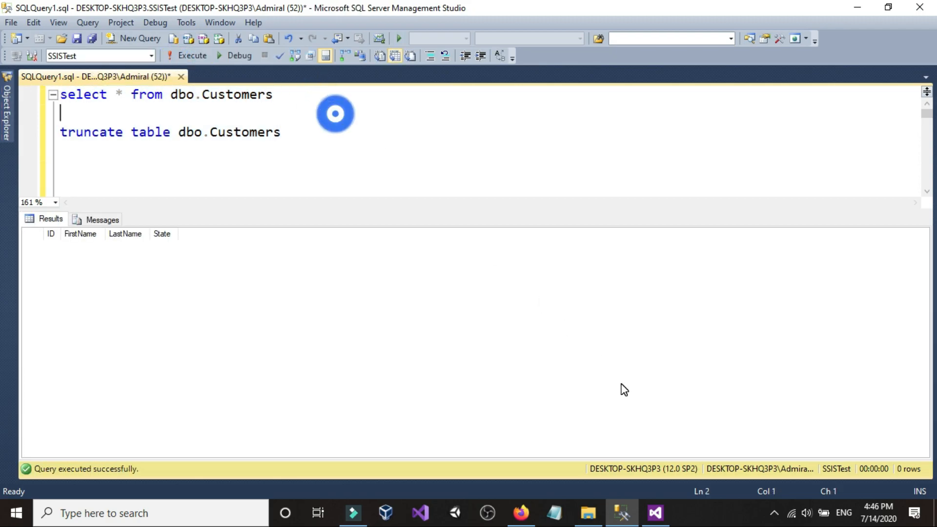
Step: In Visual Studio, add a ConnectionString property expression to the Flat File Connection Manager and open its expression builder
click(655, 512)
click(338, 423)
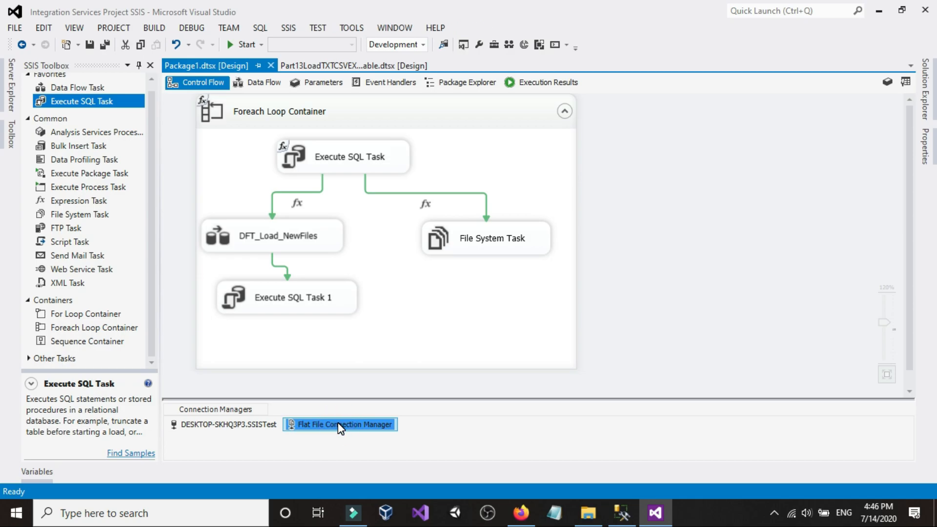
right_click(340, 427)
click(355, 411)
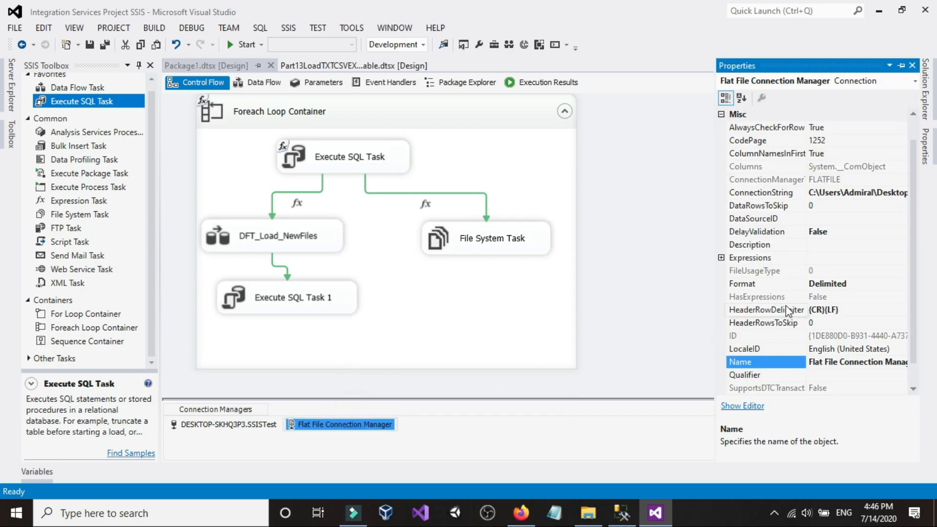
click(866, 259)
click(902, 258)
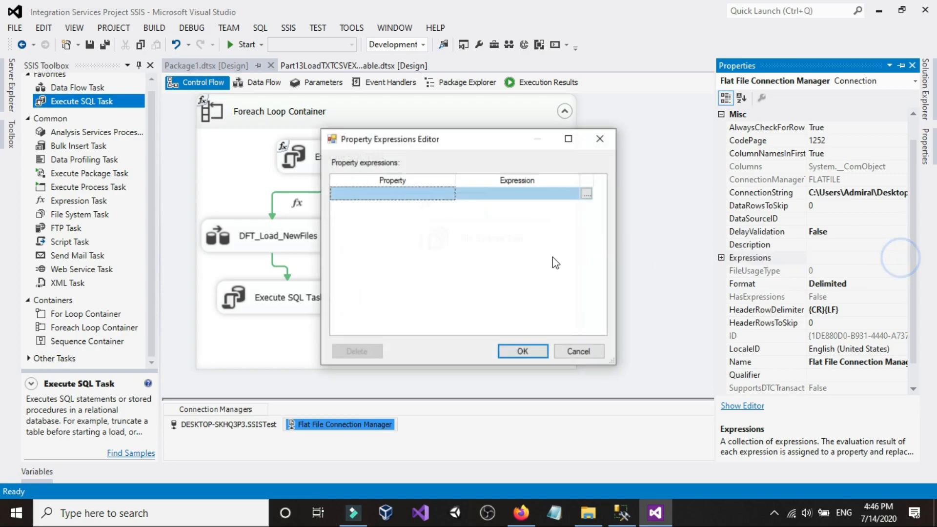
click(449, 194)
click(449, 193)
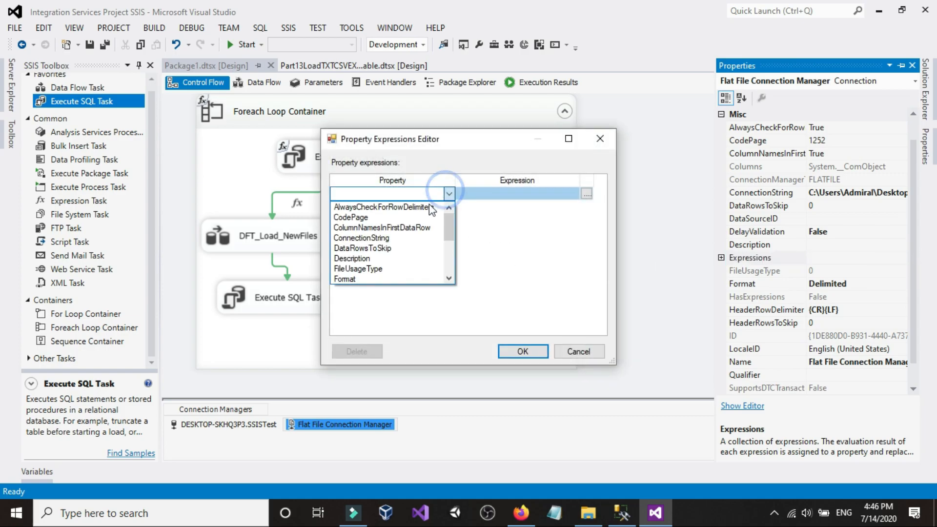
click(399, 239)
click(586, 193)
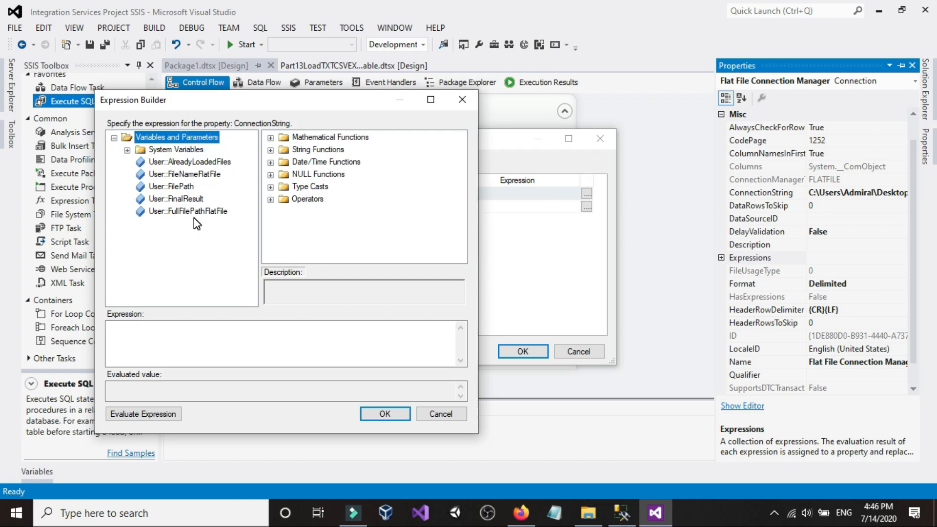
Step: Set the ConnectionString expression to @[User::FullFilePathFlatFile], evaluate it, and accept it for the Flat File Connection Manager
click(185, 346)
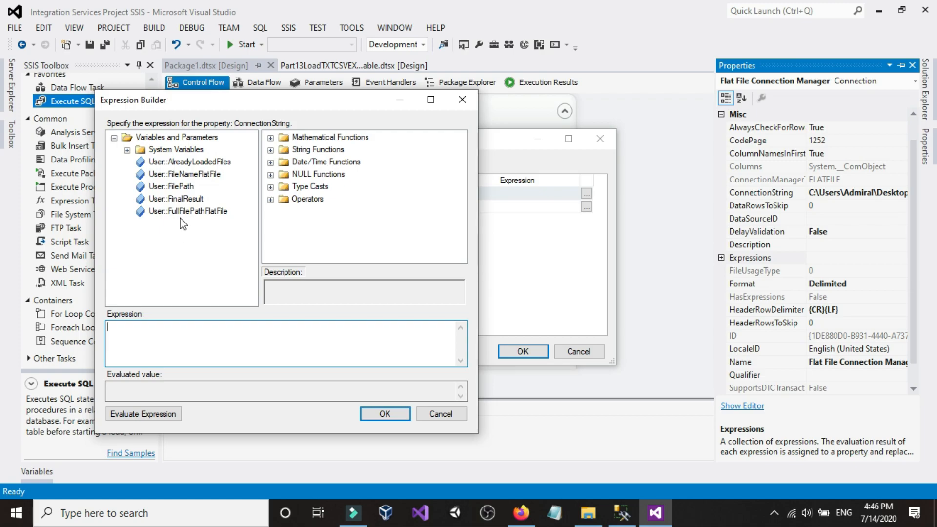
click(175, 186)
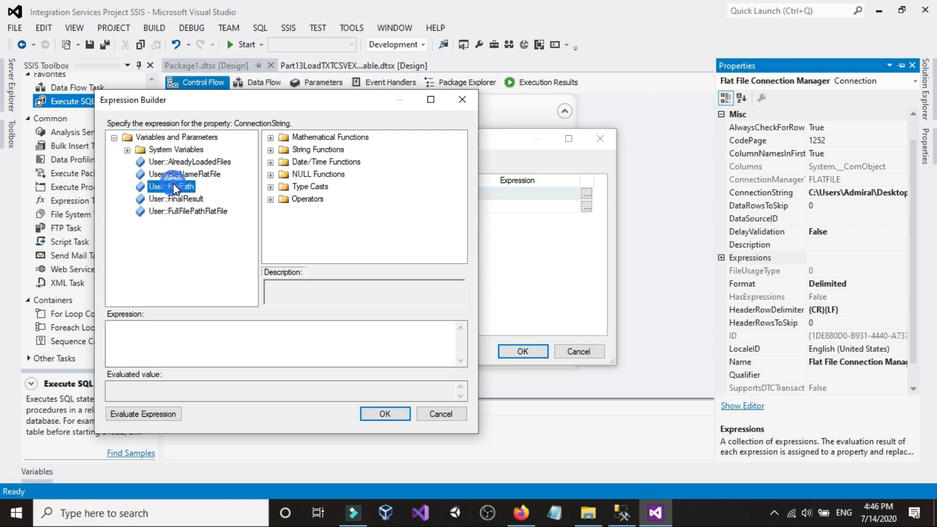
click(187, 176)
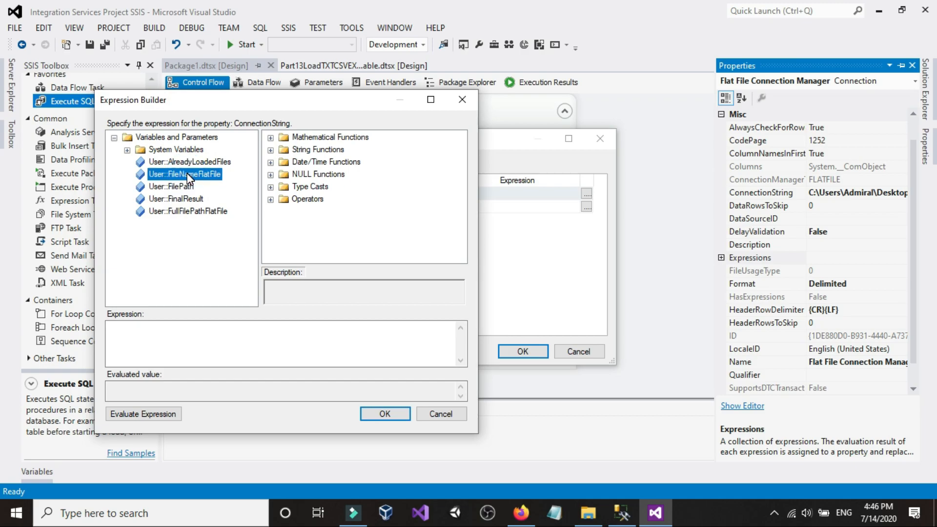
click(178, 212)
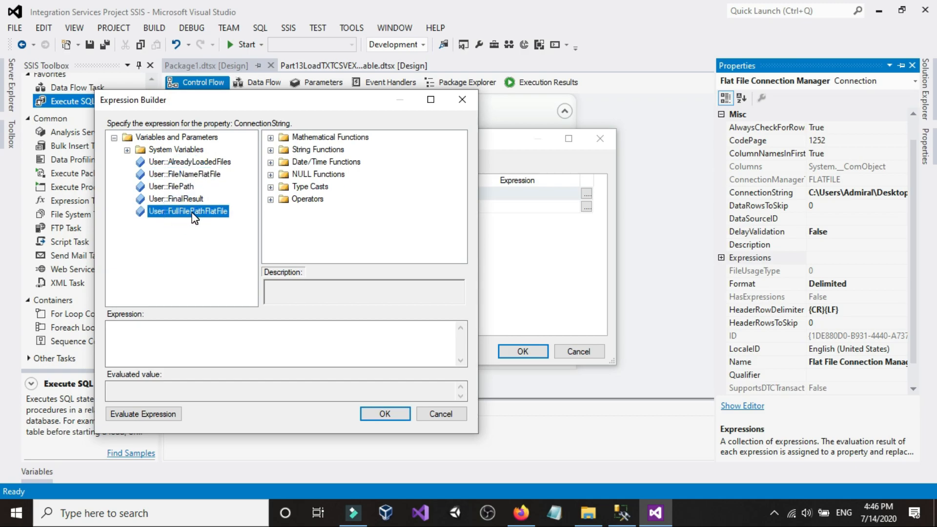
drag(205, 218, 224, 328)
click(223, 326)
click(143, 414)
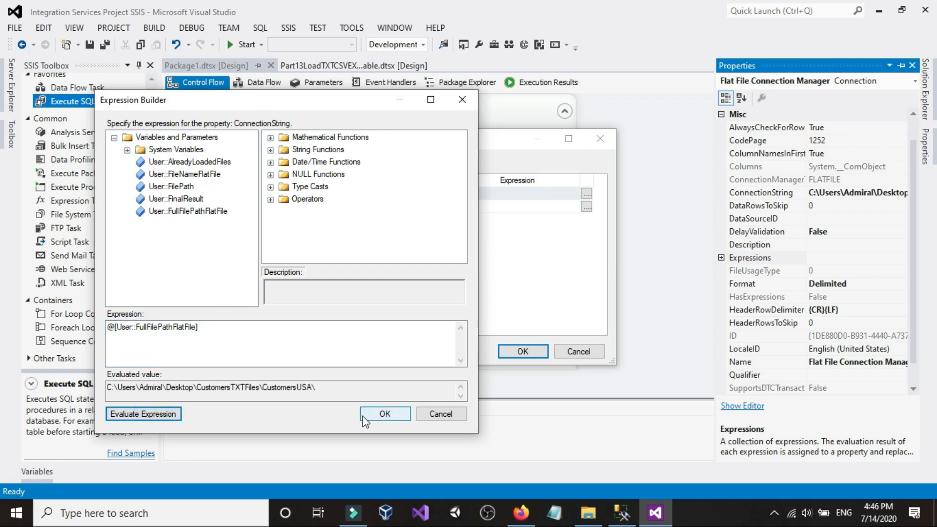
click(384, 414)
click(522, 351)
click(620, 248)
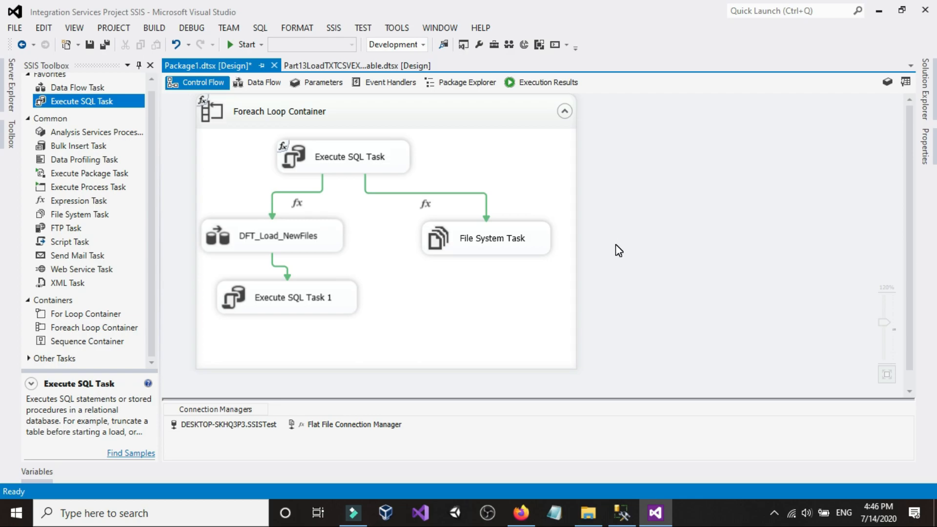
Step: Switch to Management Studio and remove the extra blank lines between the dbo.Customers truncate statement and the dbo.ExsistingFiles select
click(622, 512)
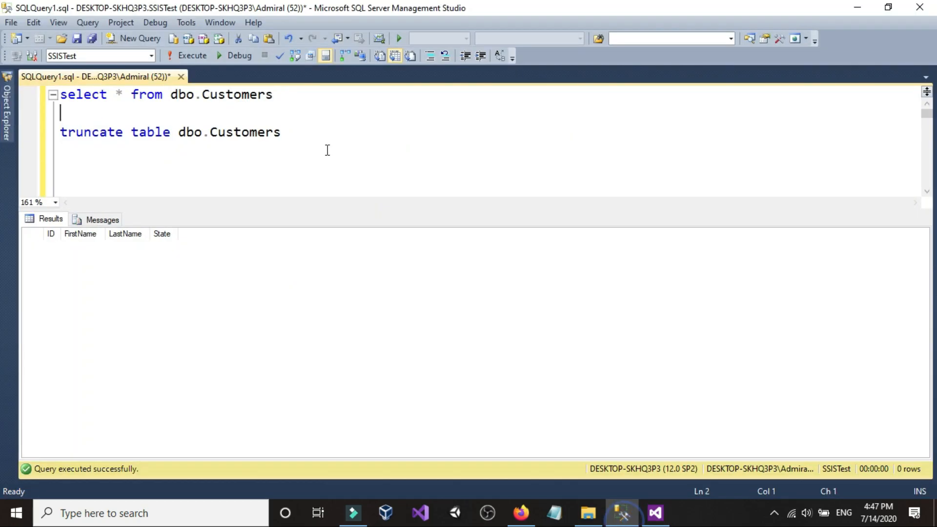
scroll(330, 164, down, 1)
click(167, 154)
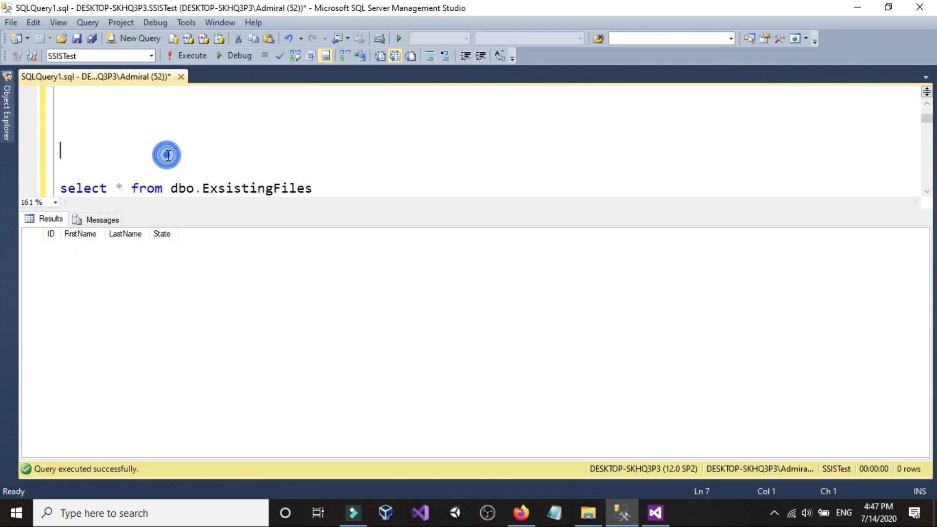
key(BackSpace)
key(BackSpace)
key(BackSpace)
scroll(237, 160, up, 1)
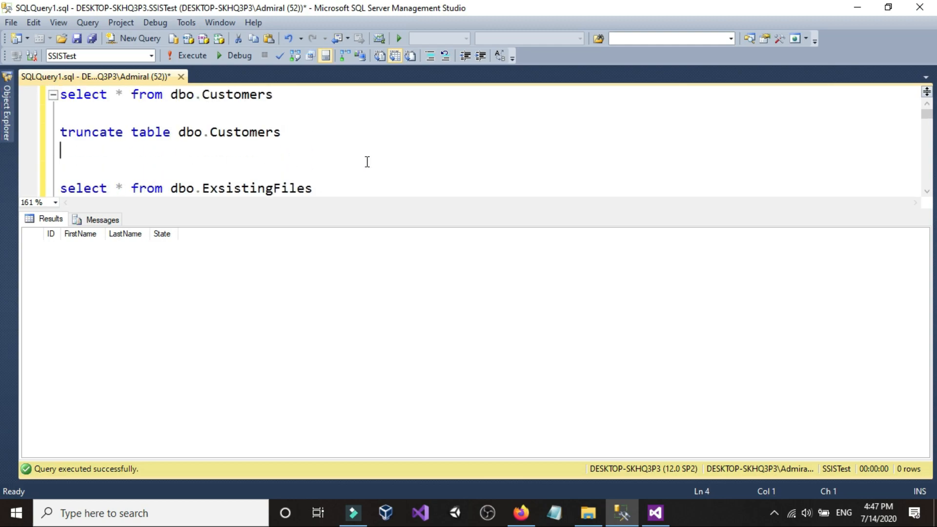
key(BackSpace)
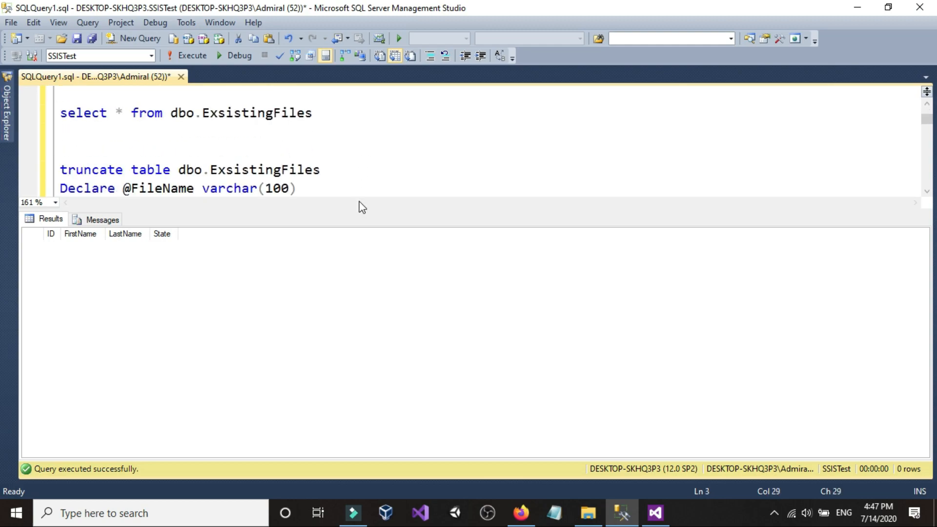
Step: Enlarge the query pane and delete all script after the truncate table dbo.ExsistingFiles statement
drag(364, 210, 361, 307)
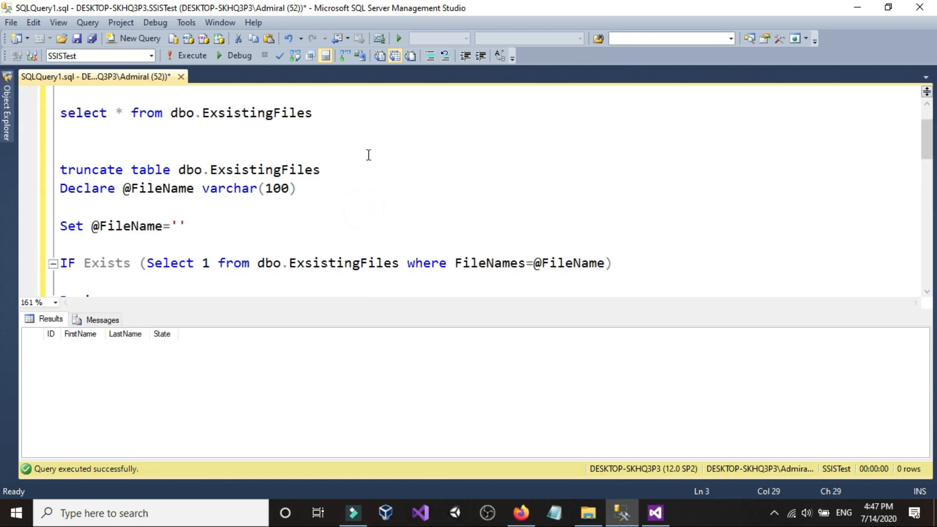
scroll(372, 155, up, 1)
click(60, 244)
key(ctrl+shift+End)
key(Delete)
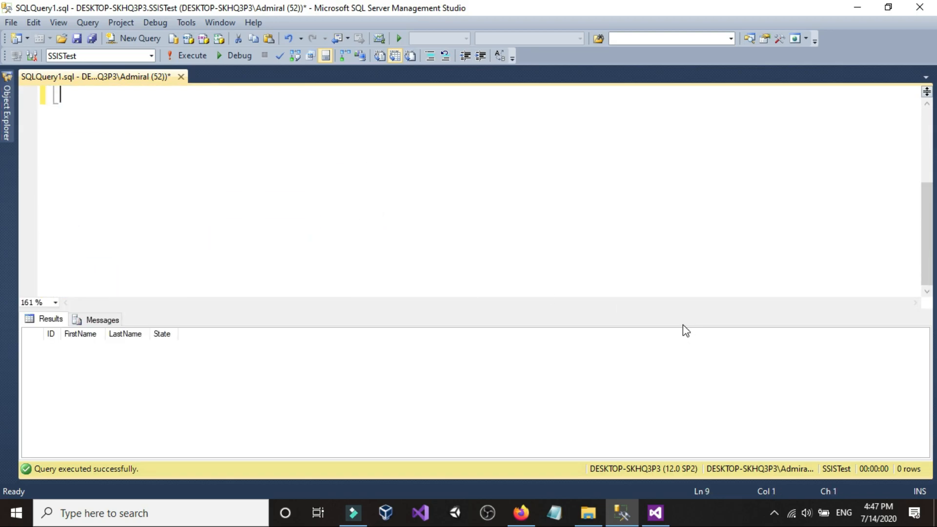
scroll(687, 332, up, 3)
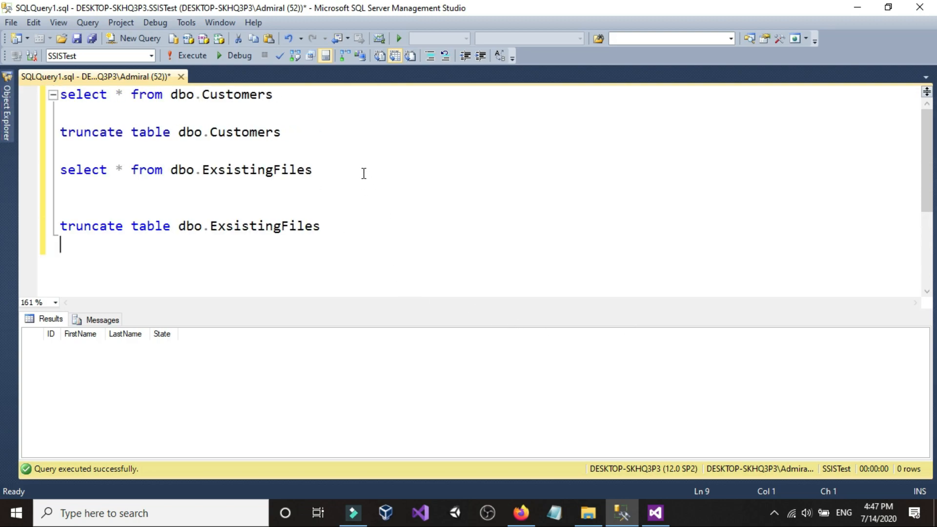
Step: Run the select query on dbo.ExsistingFiles and the one on dbo.Customers to check both tables' contents
drag(363, 175, 60, 149)
click(193, 55)
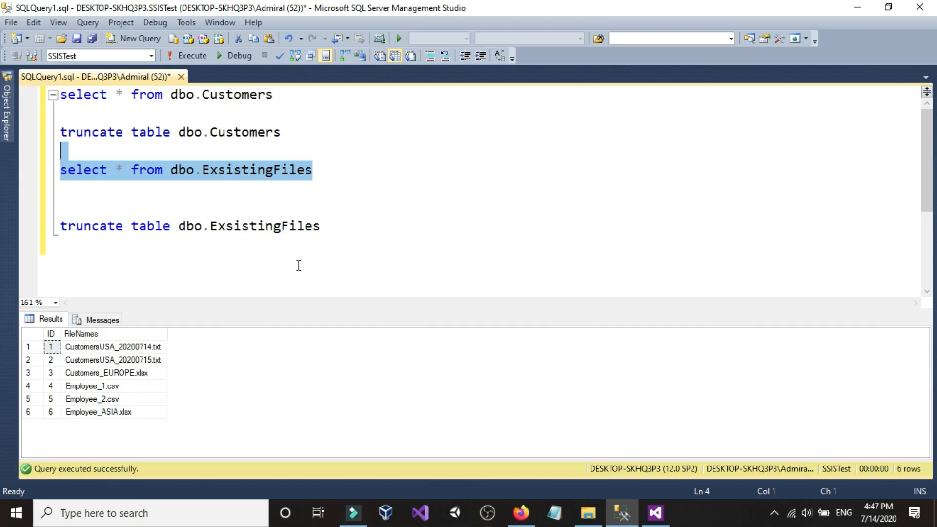
click(356, 100)
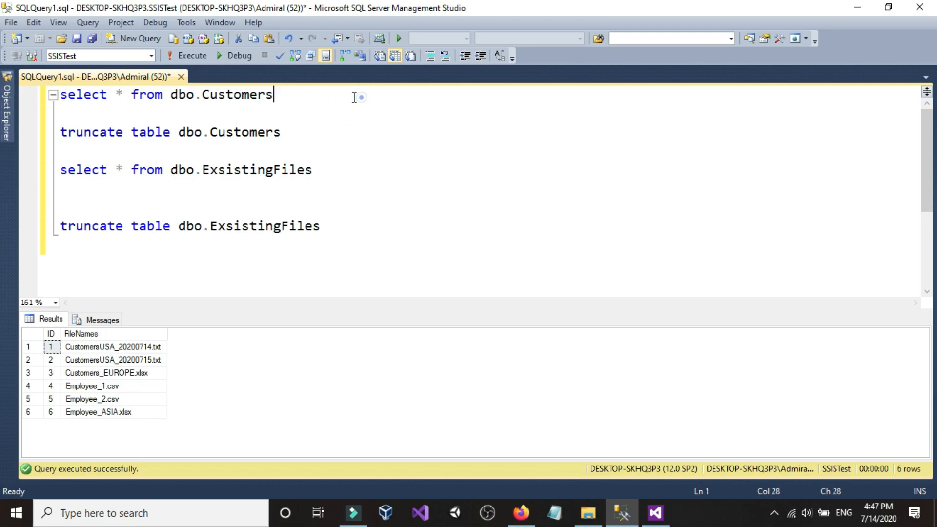
drag(362, 98, 32, 93)
click(183, 57)
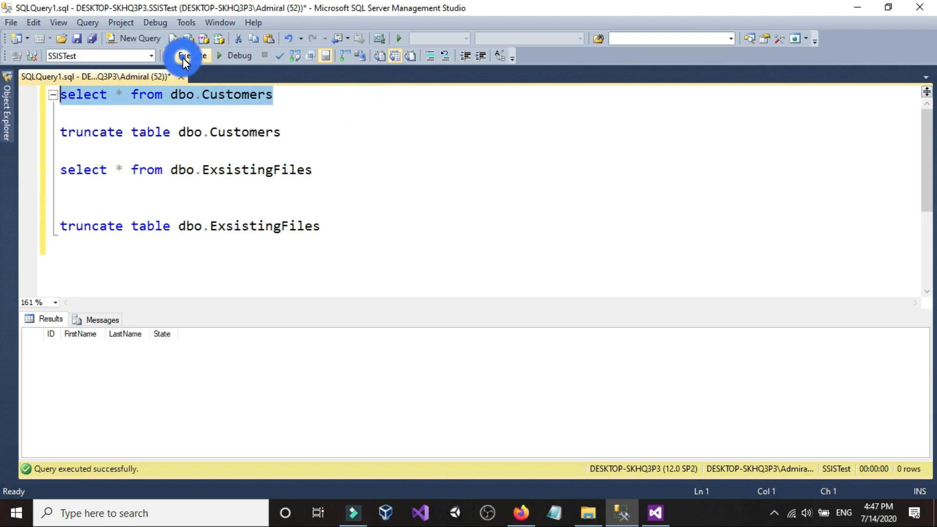
click(317, 108)
Step: Switch to Visual Studio and add a second Foreach Loop Container to the control flow beside the existing one
click(645, 512)
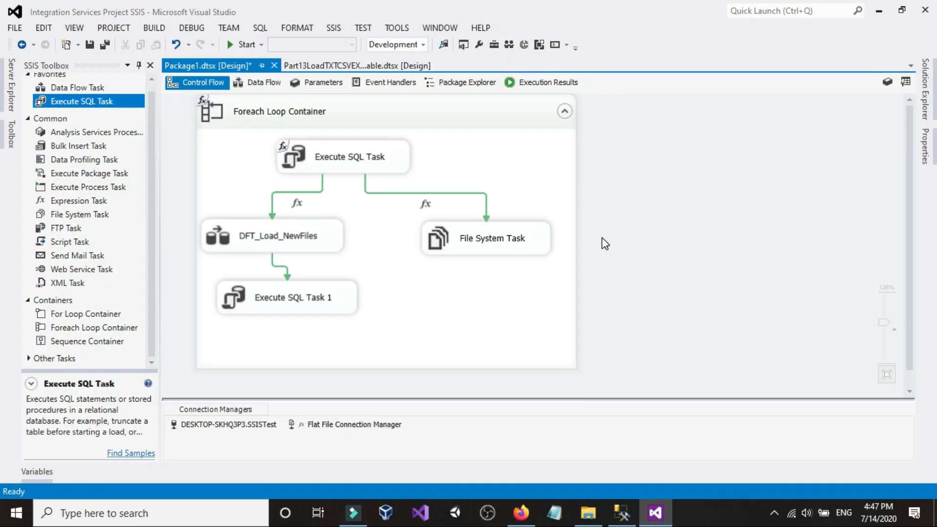
click(645, 157)
drag(101, 328, 732, 130)
click(629, 142)
drag(793, 143, 707, 178)
click(673, 140)
click(652, 163)
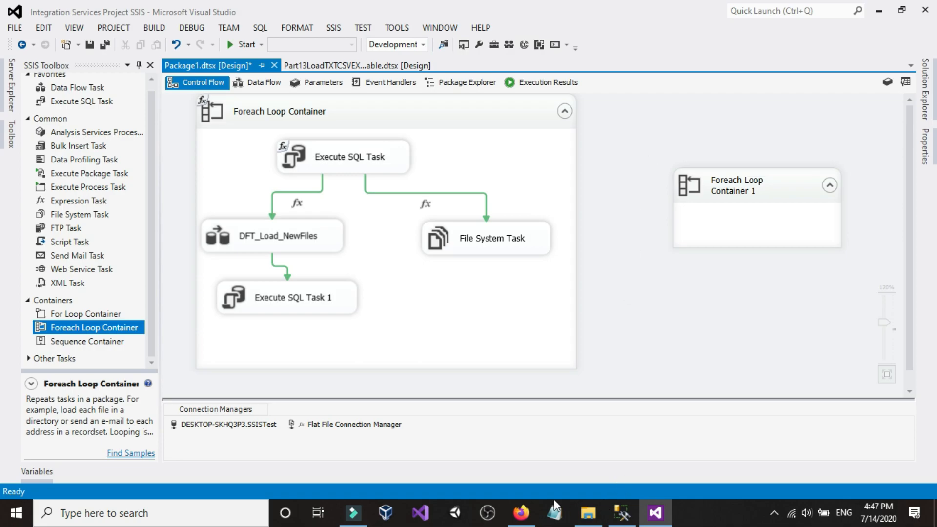
Step: In File Explorer, create a new folder named ExcelFiles inside CustomersTXTFiles
click(588, 512)
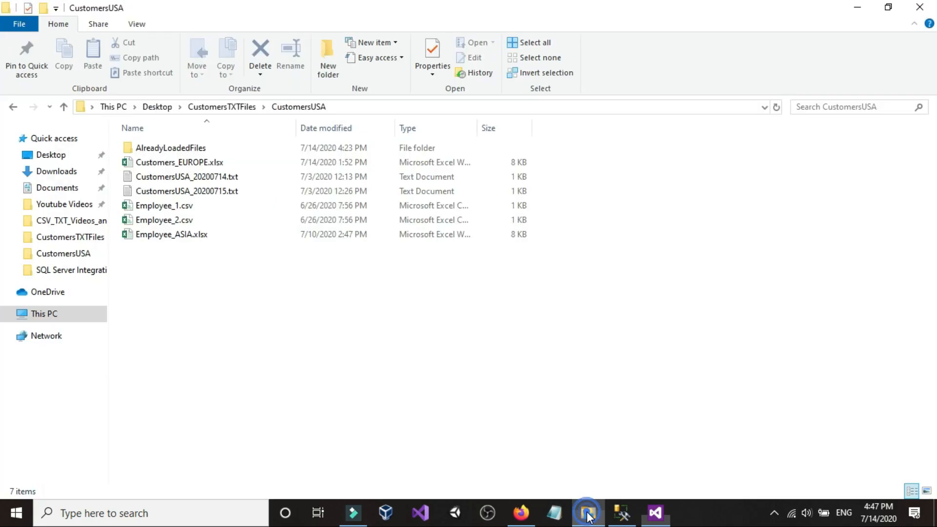
click(12, 109)
right_click(222, 319)
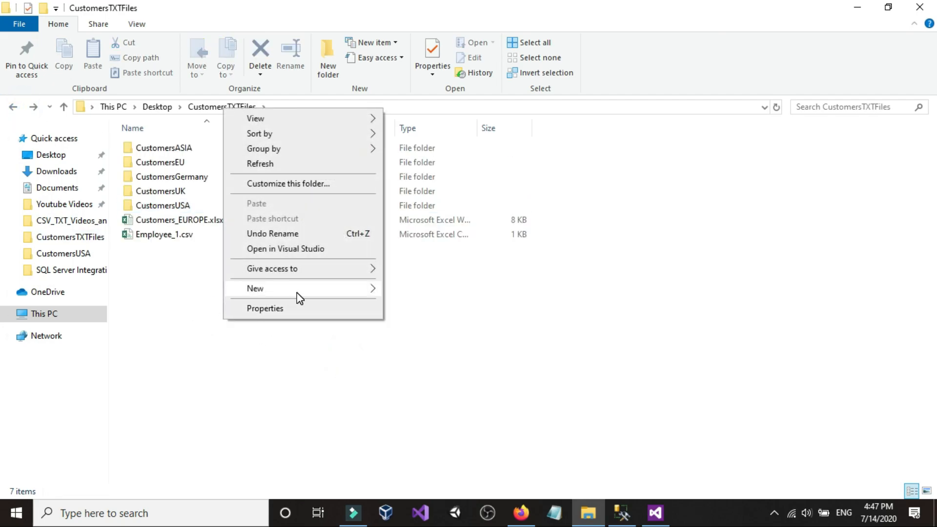
mouse_move(297, 292)
click(423, 290)
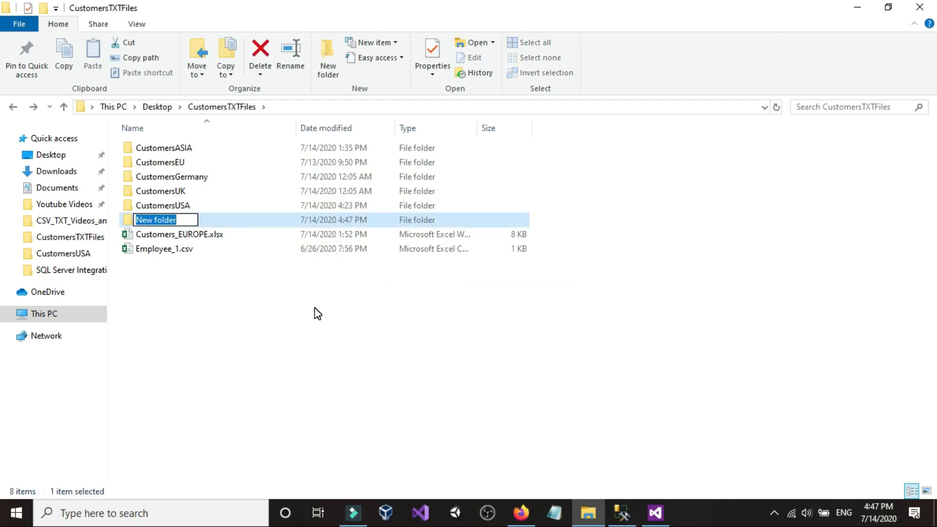
text(Excel)
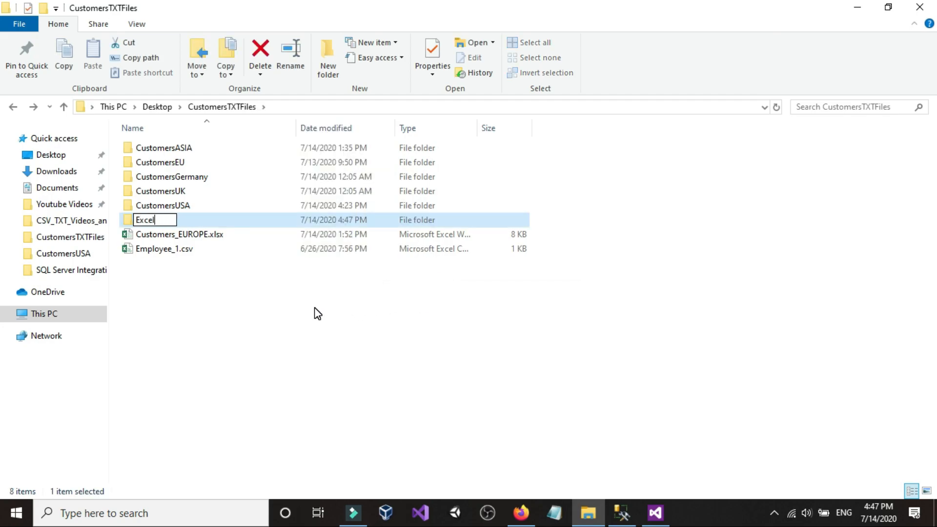
text(Files)
click(315, 308)
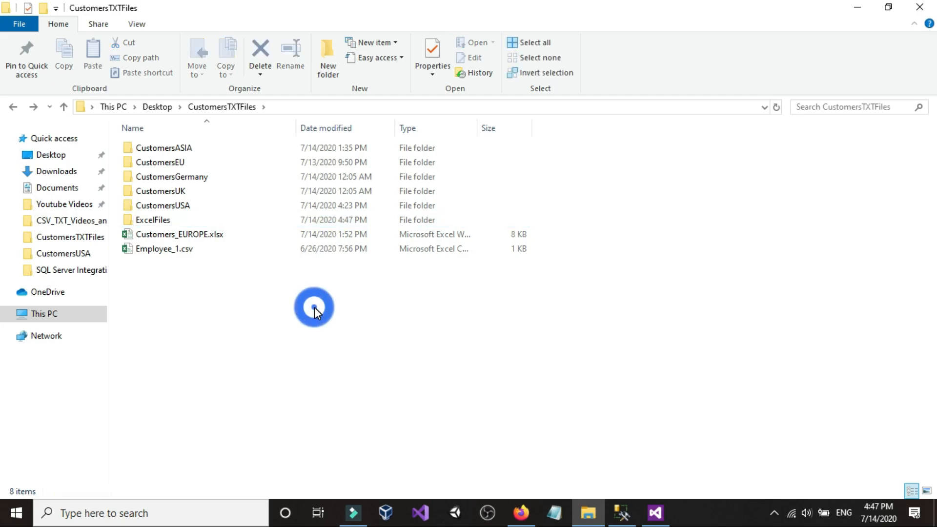
Step: Move Customers_EUROPE.xlsx and Employee_ASIA.xlsx from the CustomersUSA folder into the ExcelFiles folder
double_click(192, 206)
click(186, 239)
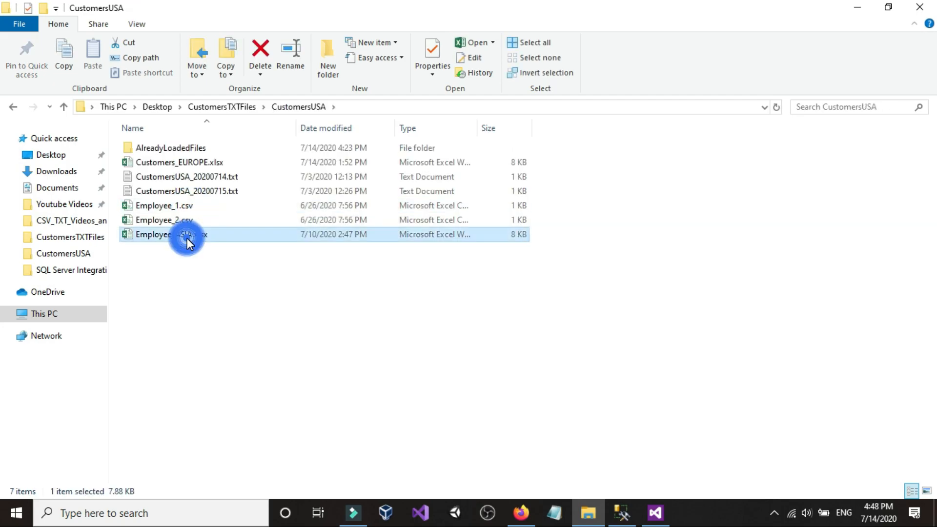
ctrl+click(188, 163)
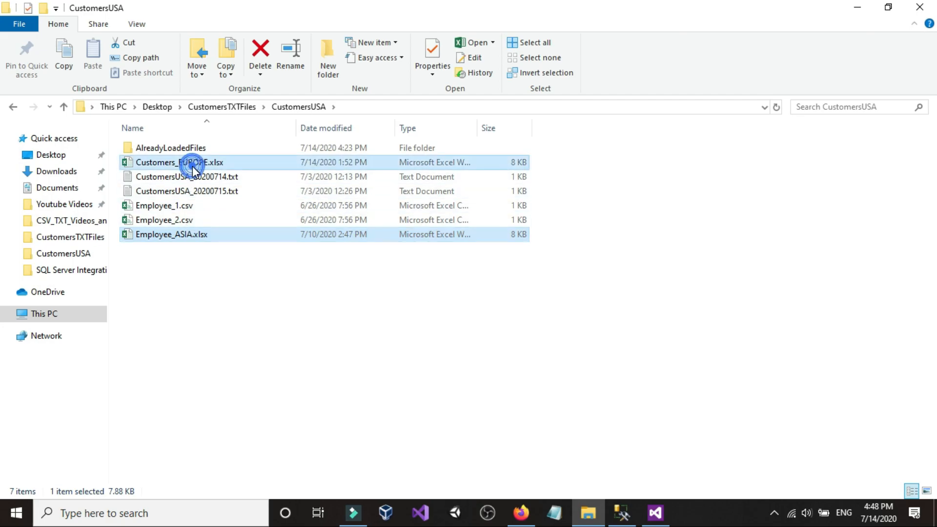
right_click(181, 238)
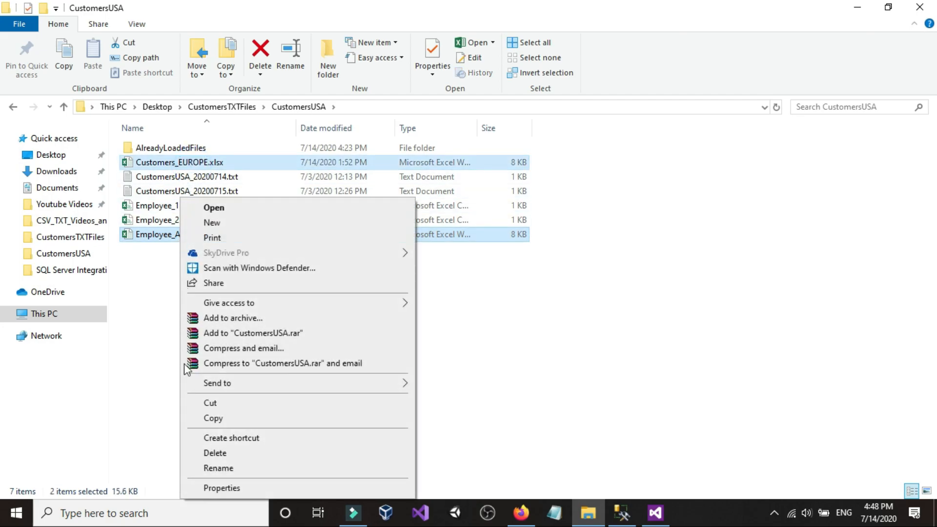
click(210, 403)
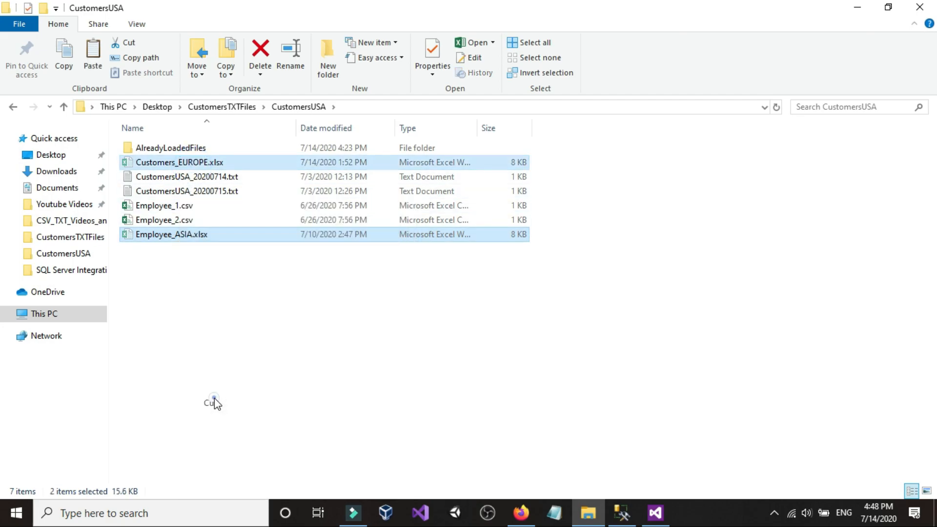
click(13, 107)
click(198, 305)
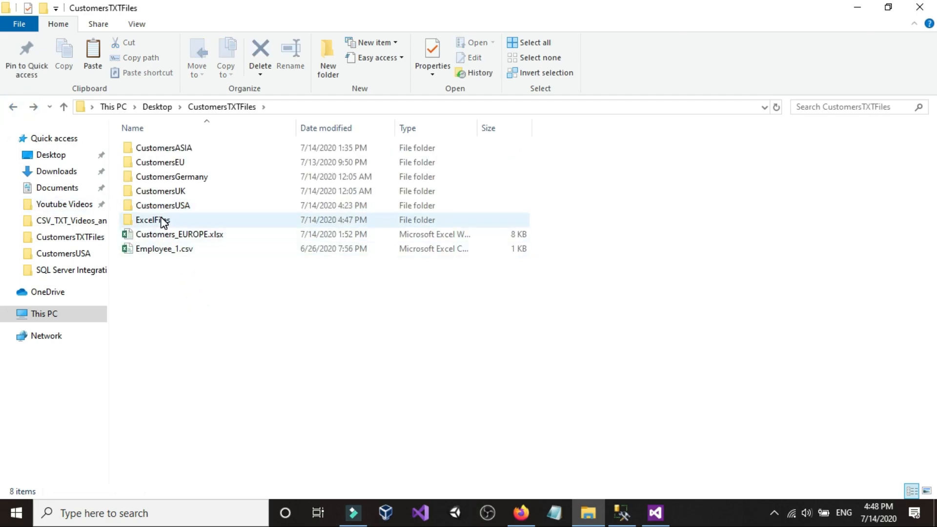
double_click(152, 219)
right_click(161, 218)
click(188, 310)
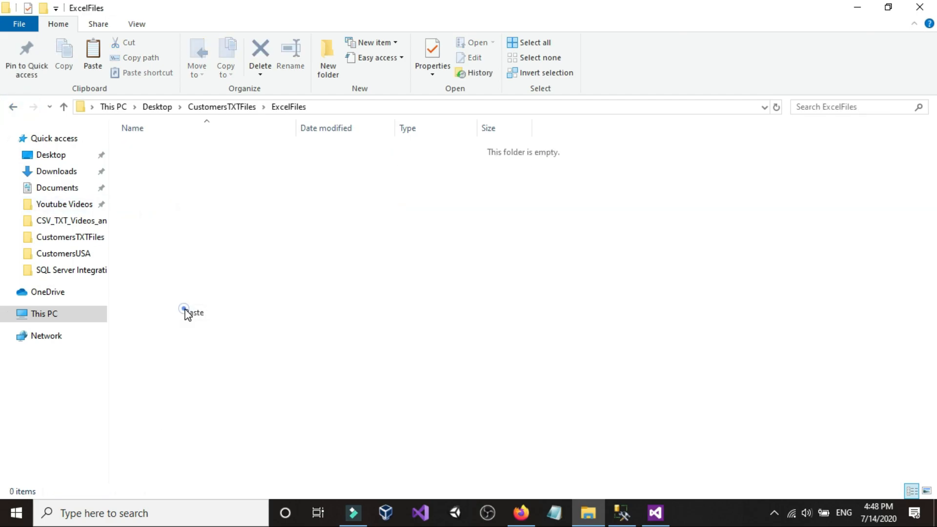
Step: Check the contents of the CustomersUSA and ExcelFiles folders after moving the Excel files
click(13, 107)
click(143, 323)
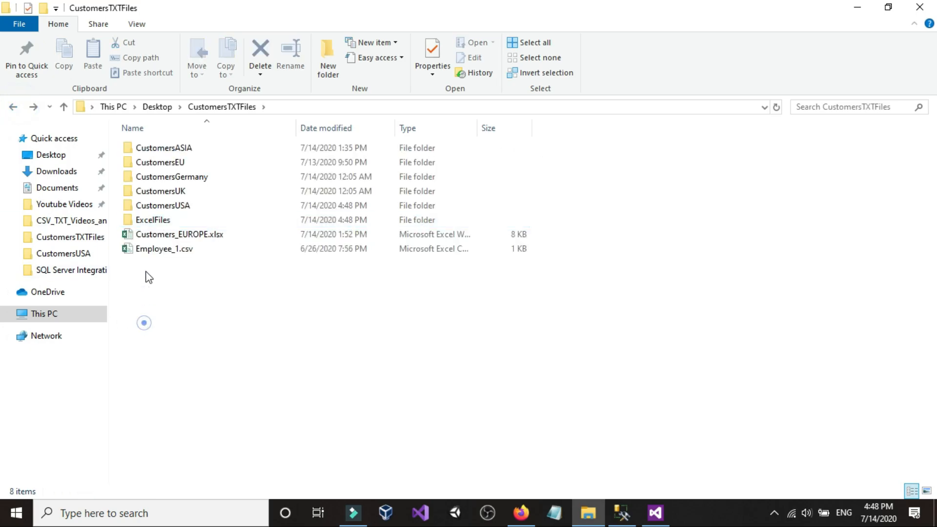
double_click(164, 210)
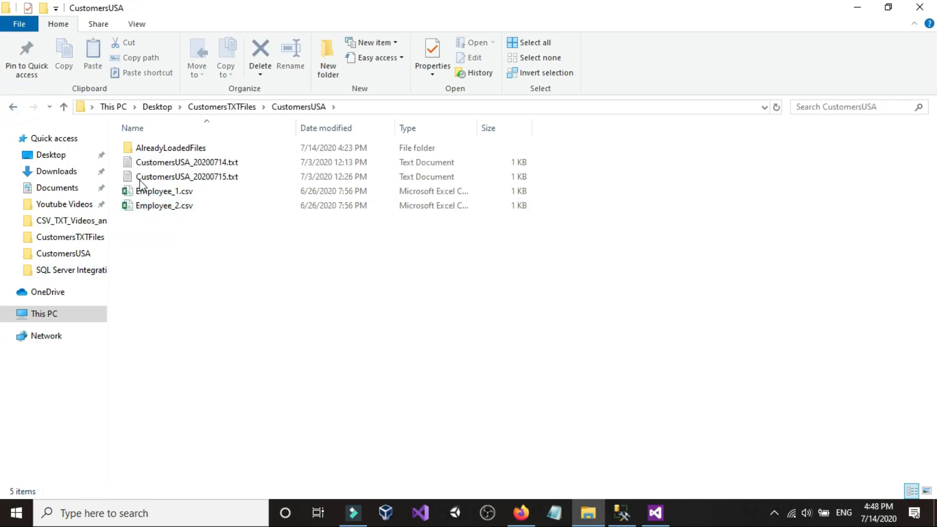
key(alt+Left)
double_click(163, 220)
key(alt+Left)
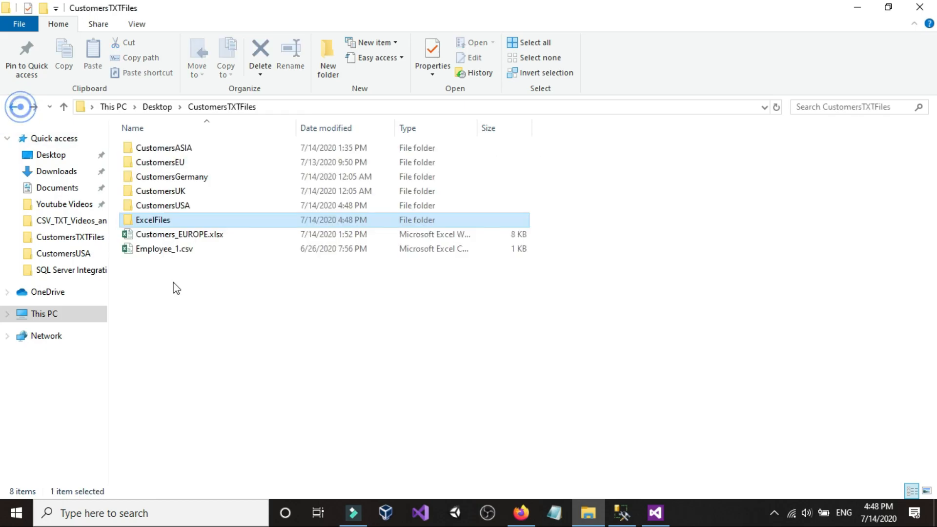
double_click(190, 206)
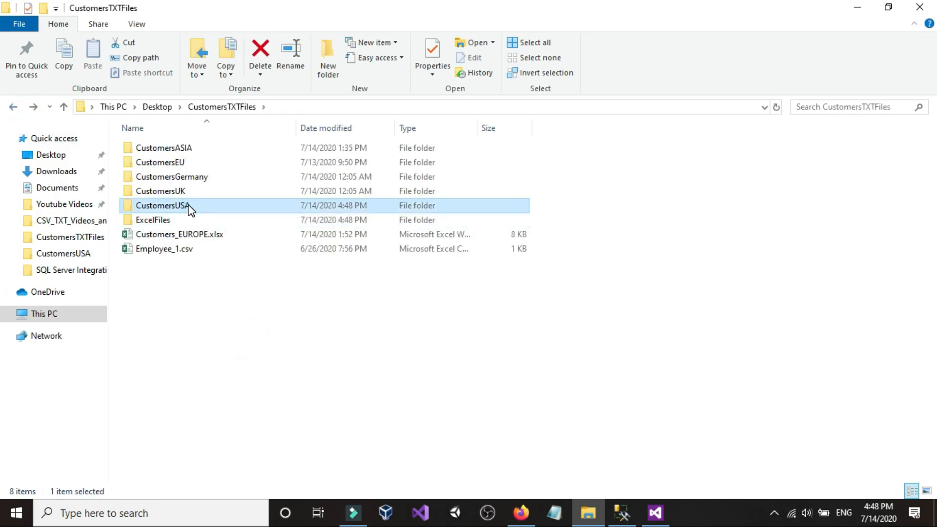
Step: Switch to Visual Studio and review the original Foreach Loop Container's variable mapping, source folder and *.* file mask
click(622, 512)
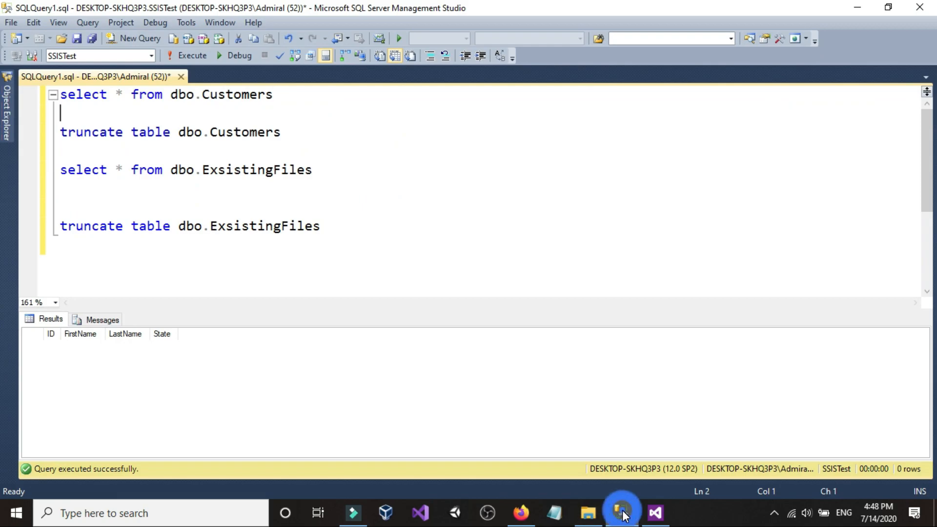
click(656, 512)
click(238, 119)
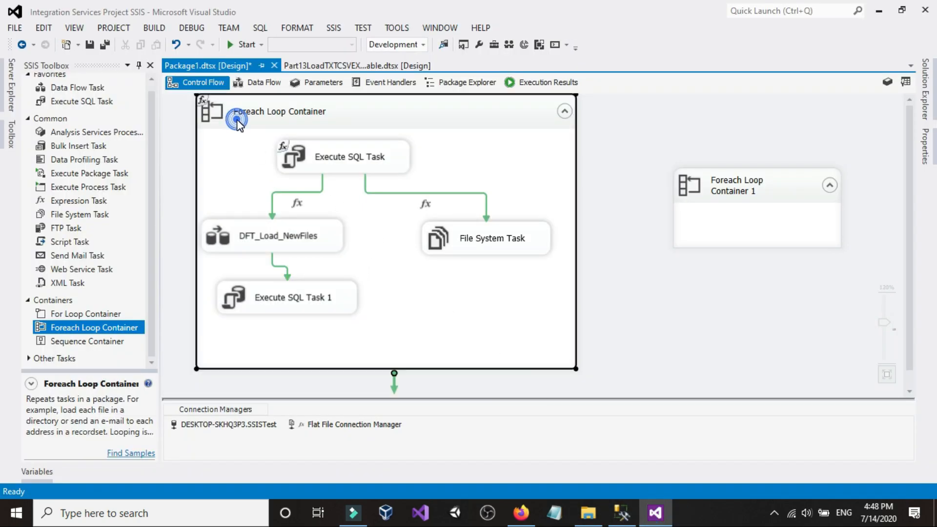
double_click(237, 122)
click(259, 147)
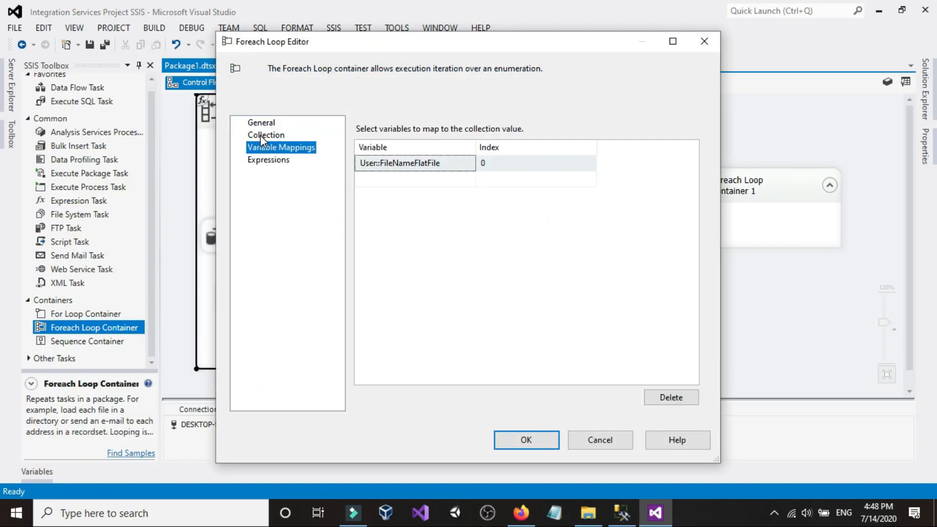
click(263, 134)
click(383, 279)
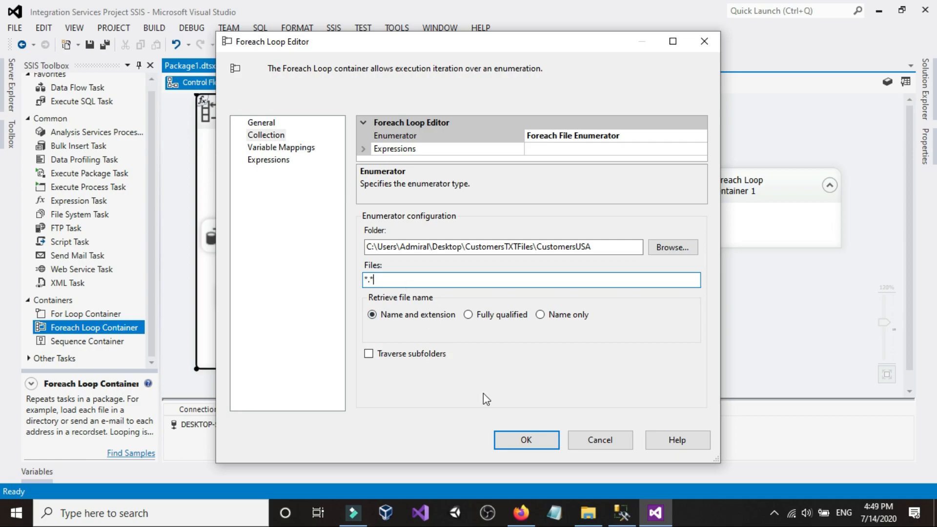
click(503, 437)
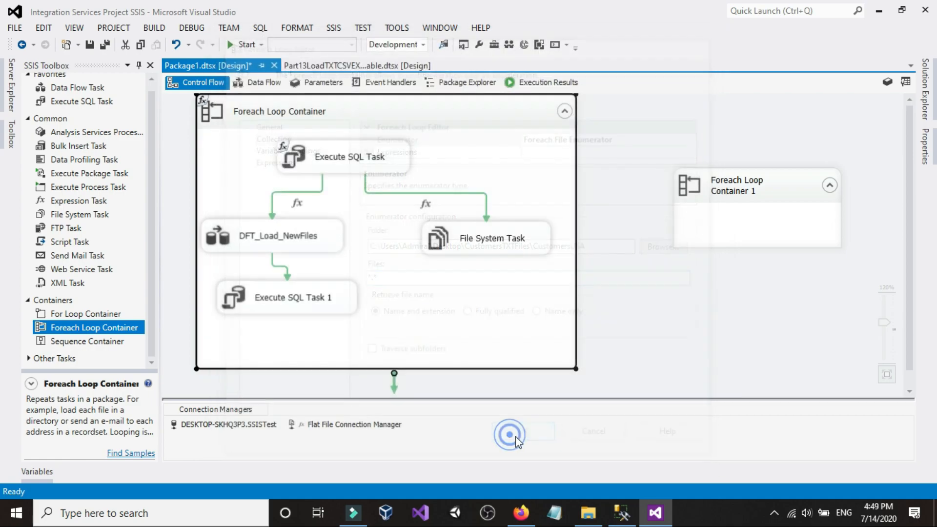
Step: In File Explorer, check which source files are in the CustomersUSA folder and which workbooks are in ExcelFiles
click(589, 511)
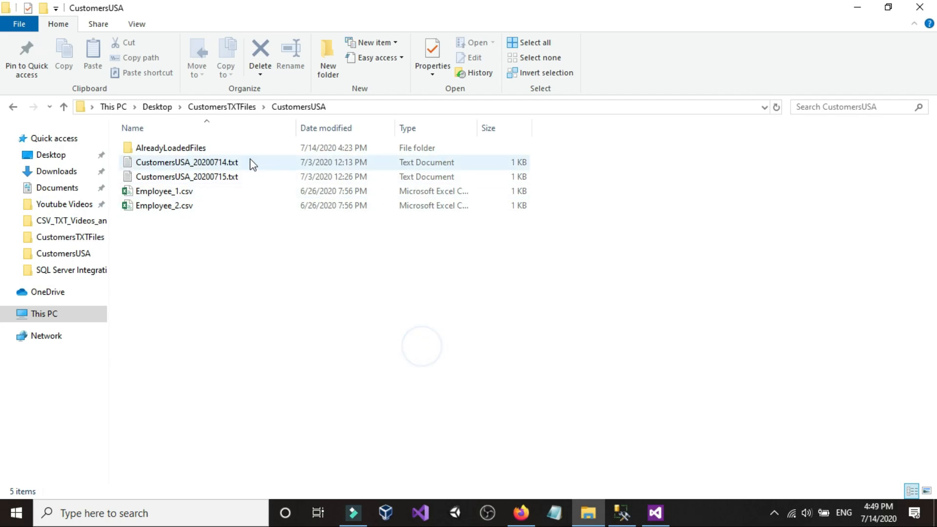
click(12, 106)
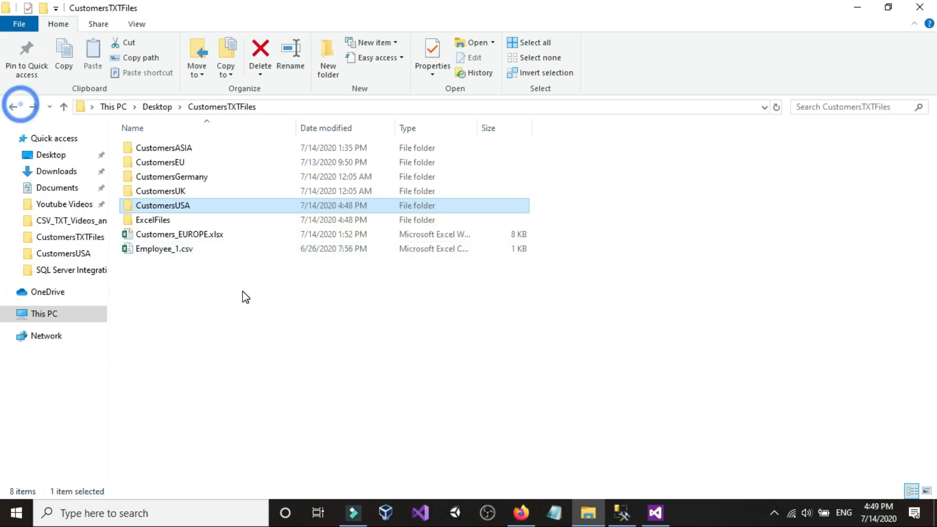
double_click(166, 223)
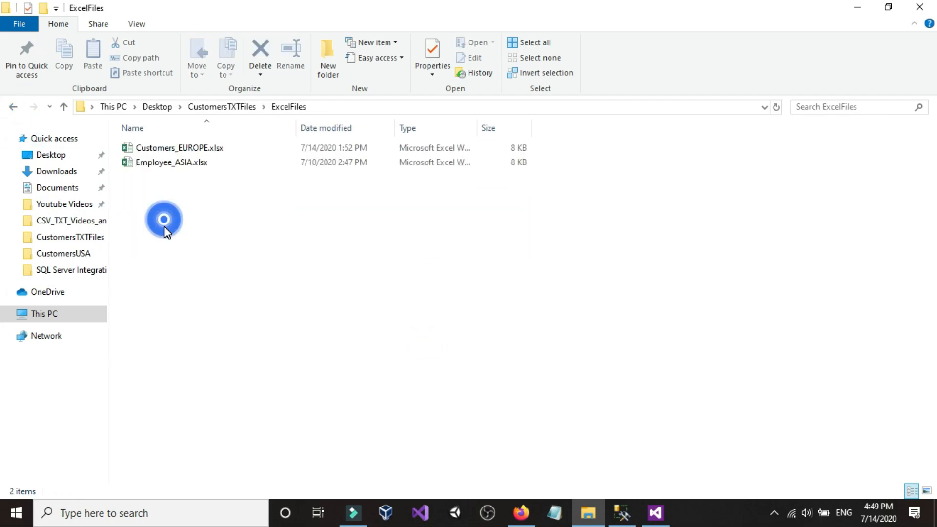
click(13, 106)
double_click(189, 205)
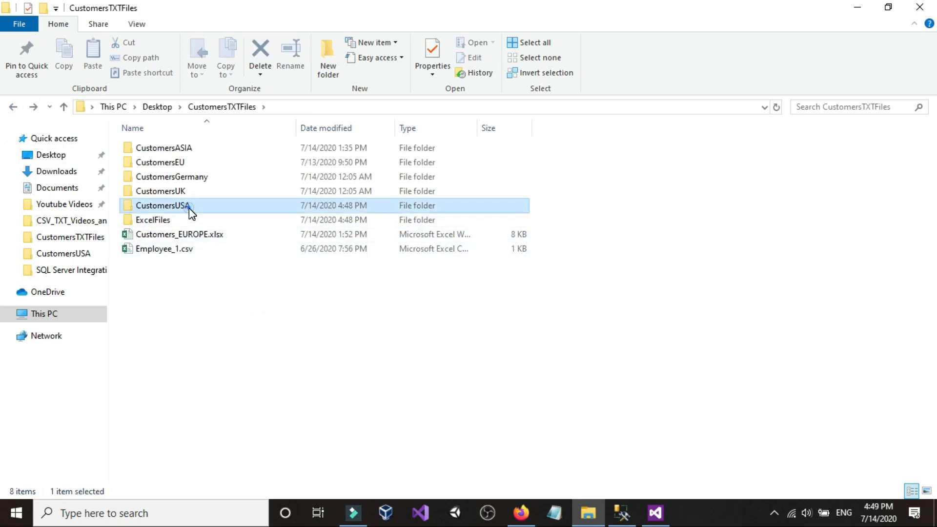
Step: In SQL Server Management Studio, truncate the dbo.ExsistingFiles table and query it
click(667, 517)
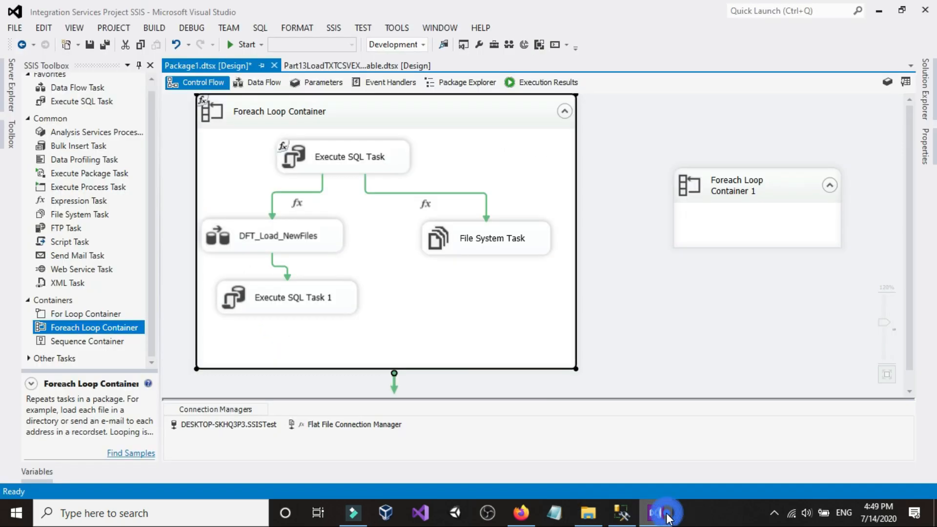
click(622, 512)
drag(345, 223, 59, 226)
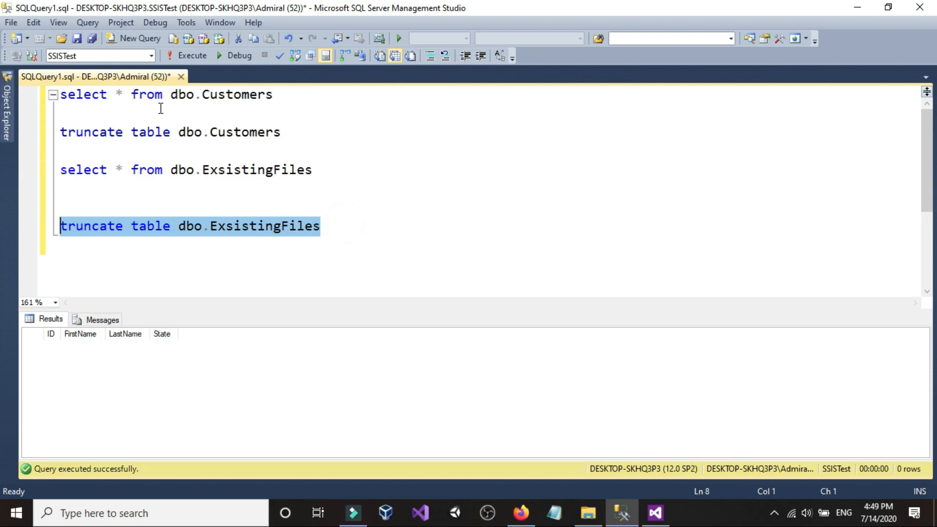
click(178, 56)
drag(353, 172, 59, 171)
click(186, 56)
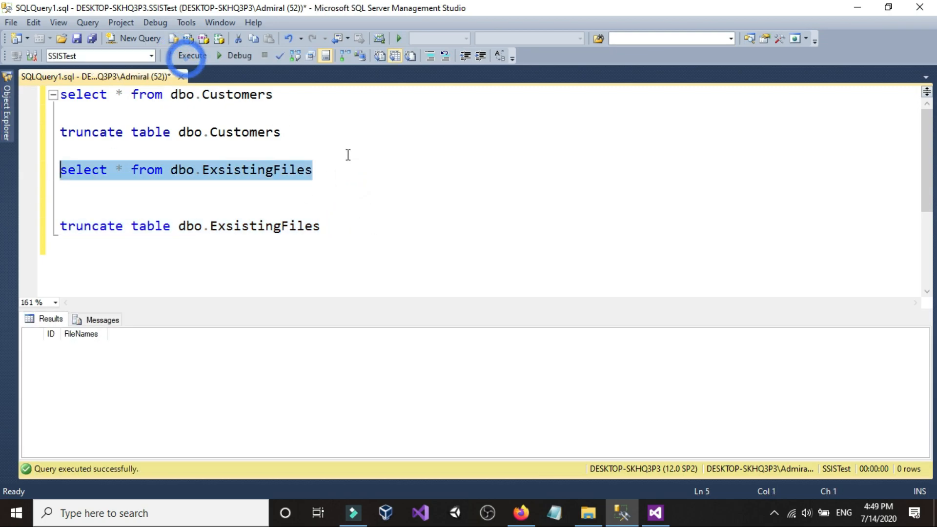
Step: Truncate the dbo.Customers table, and query both dbo.Customers and dbo.ExsistingFiles
drag(324, 131, 60, 133)
click(187, 57)
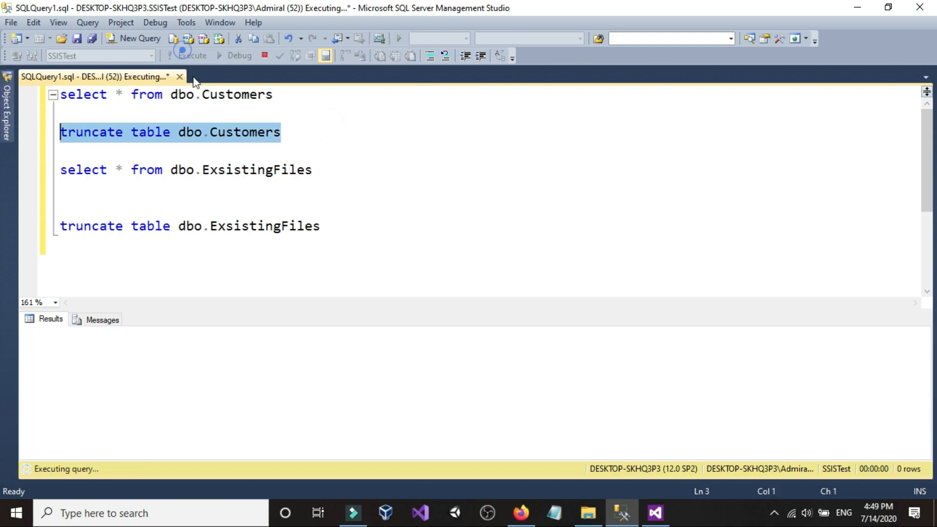
drag(313, 94, 59, 94)
click(187, 56)
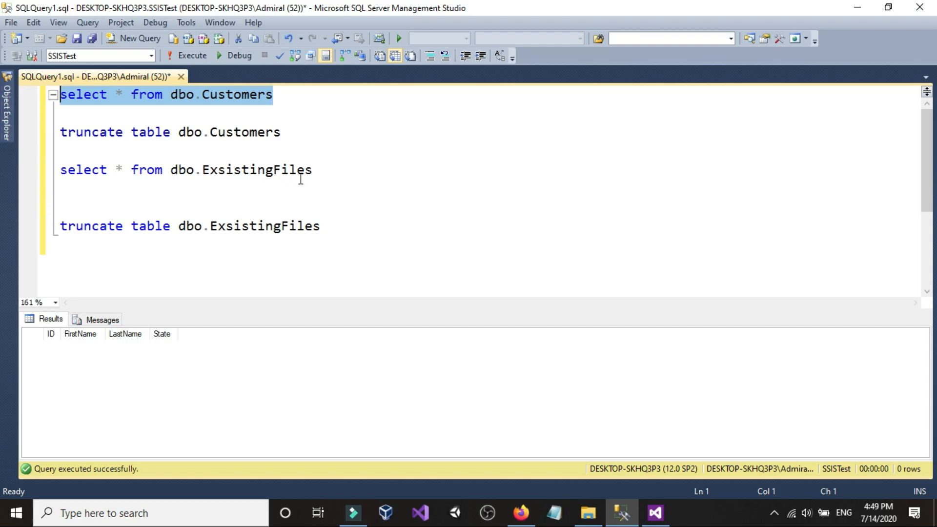
drag(334, 175, 59, 171)
click(189, 56)
click(366, 159)
Step: Switch to Visual Studio and delete the empty second Foreach Loop Container from the control flow
click(656, 513)
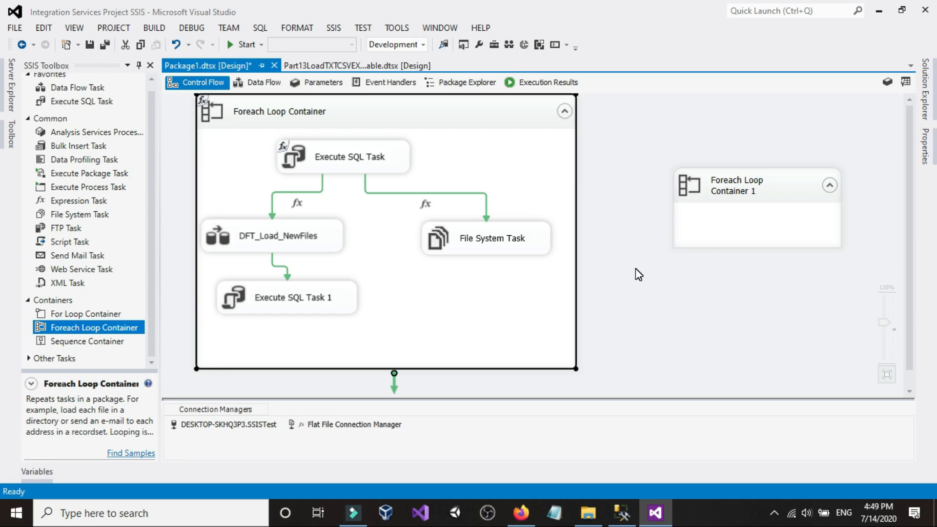
click(696, 211)
key(Delete)
click(694, 210)
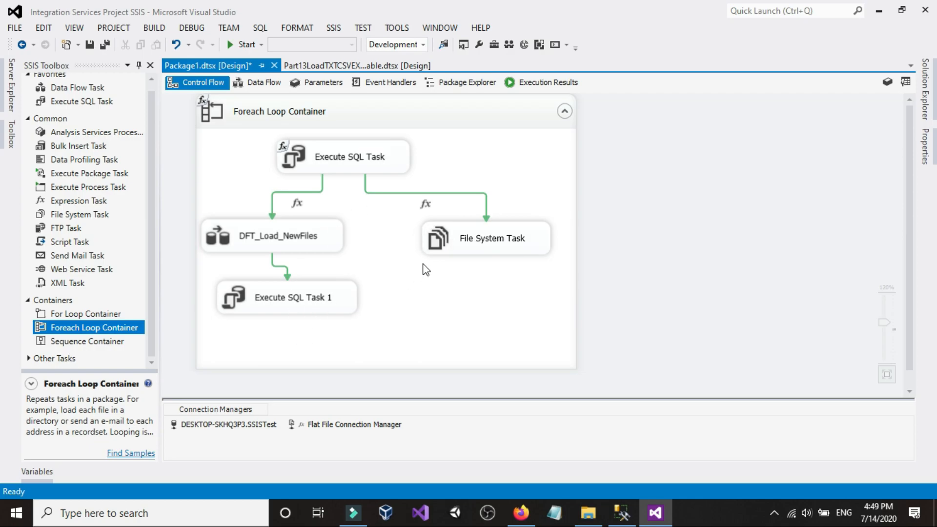
Step: Run Package1 with the single Foreach Loop Container and stop debugging after it completes
click(246, 45)
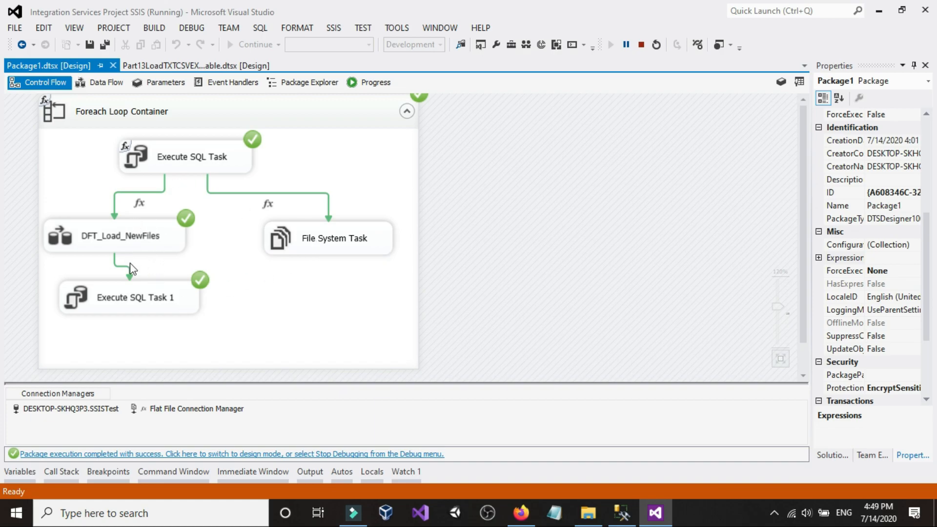
click(500, 256)
click(641, 44)
Step: In SQL Server Management Studio, query dbo.Customers and look through all the rows loaded by the package
click(622, 512)
drag(293, 96, 59, 95)
click(209, 56)
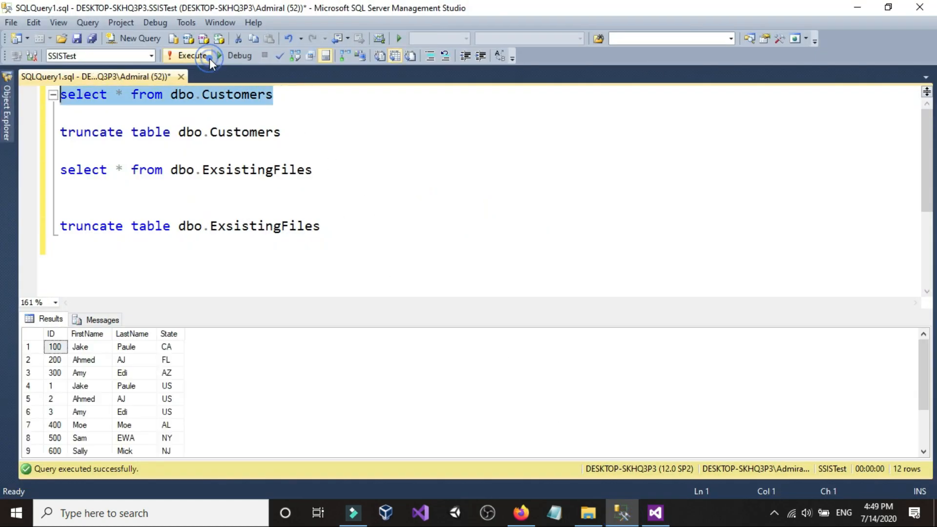
click(236, 338)
scroll(195, 379, down, 2)
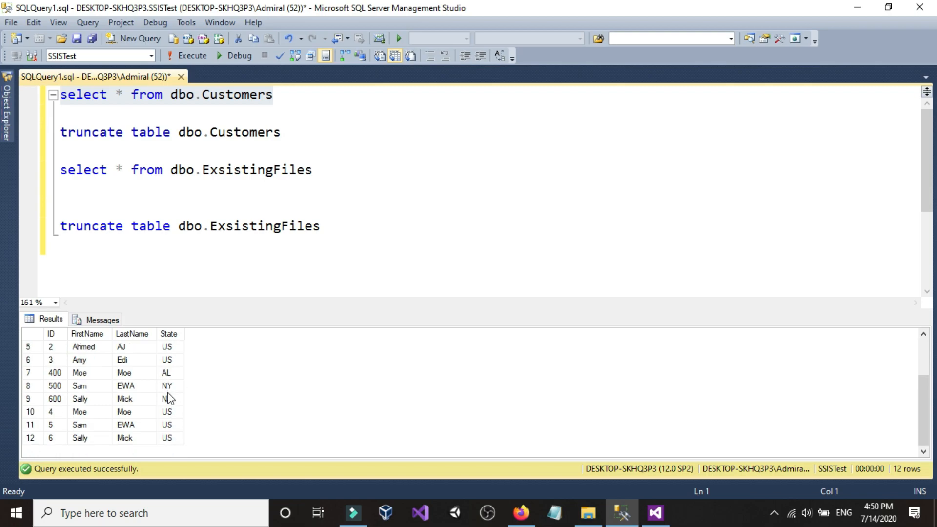
scroll(168, 385, up, 2)
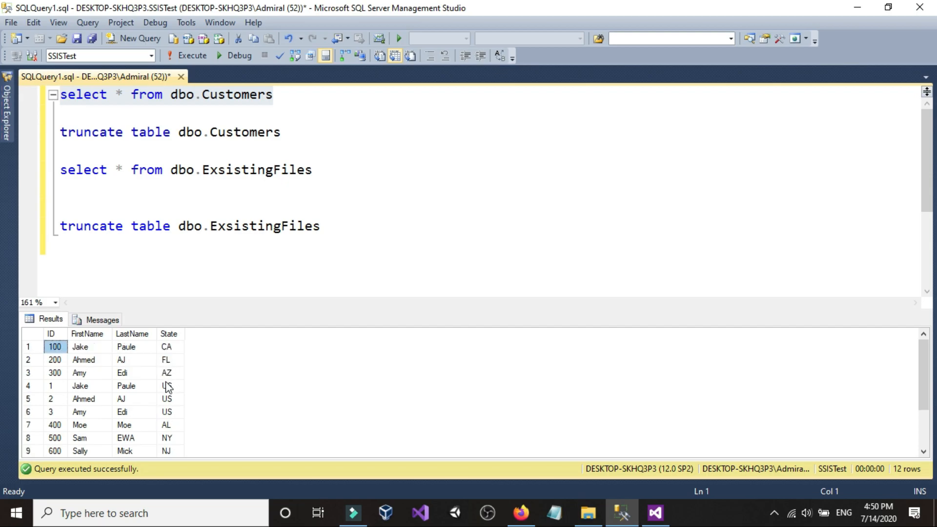
Step: Review the Customers rows, run the select query on dbo.ExsistingFiles and check which file names are logged
scroll(169, 370, down, 1)
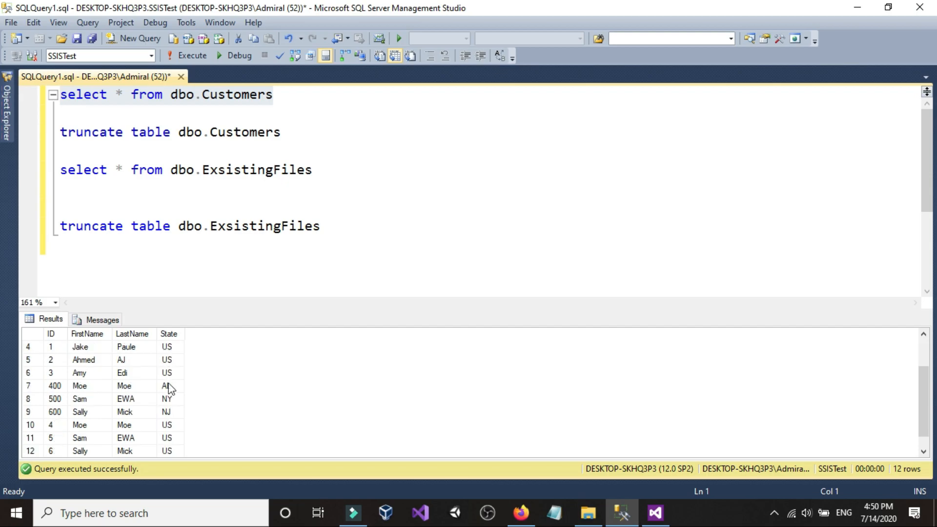
scroll(102, 414, up, 1)
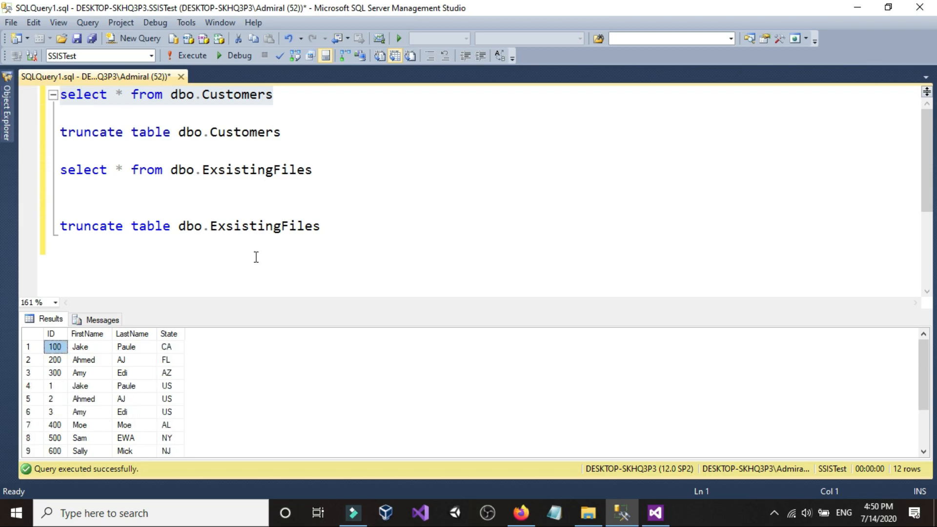
drag(336, 225, 115, 226)
drag(316, 172, 59, 171)
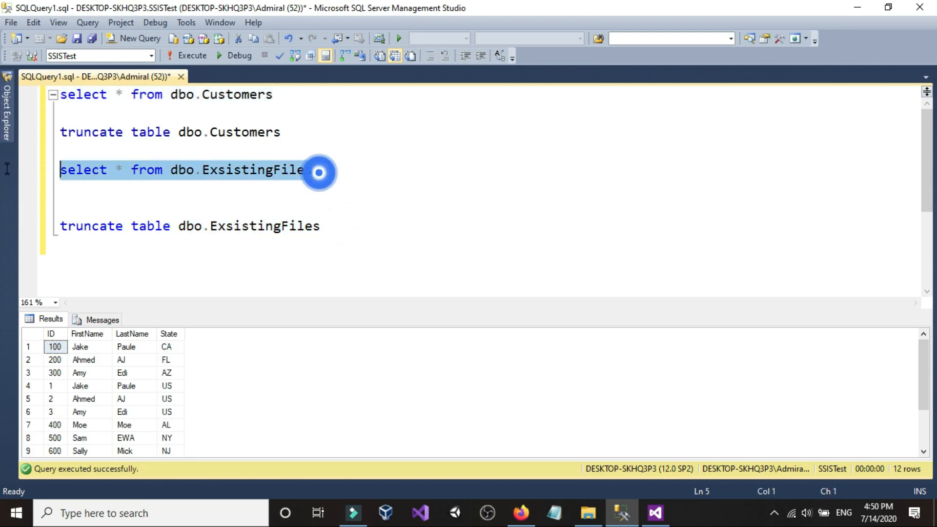
click(194, 55)
click(184, 351)
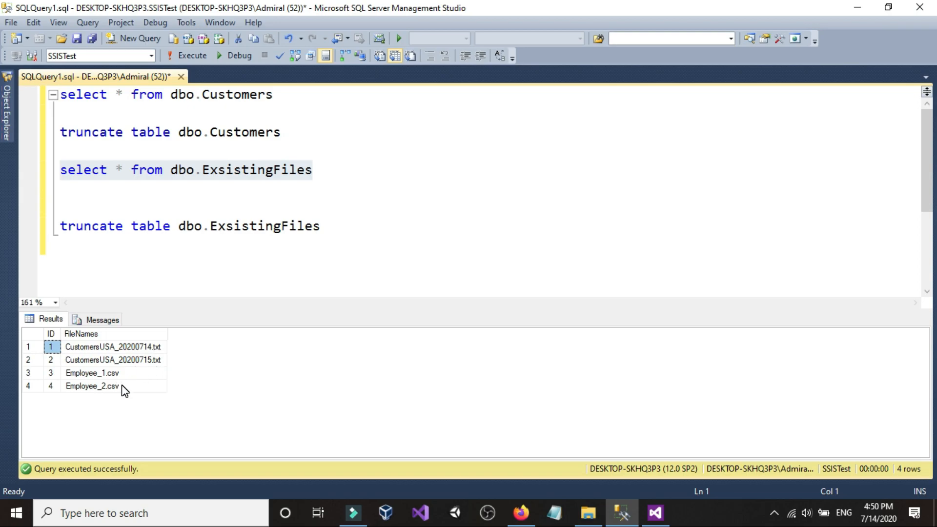
click(406, 228)
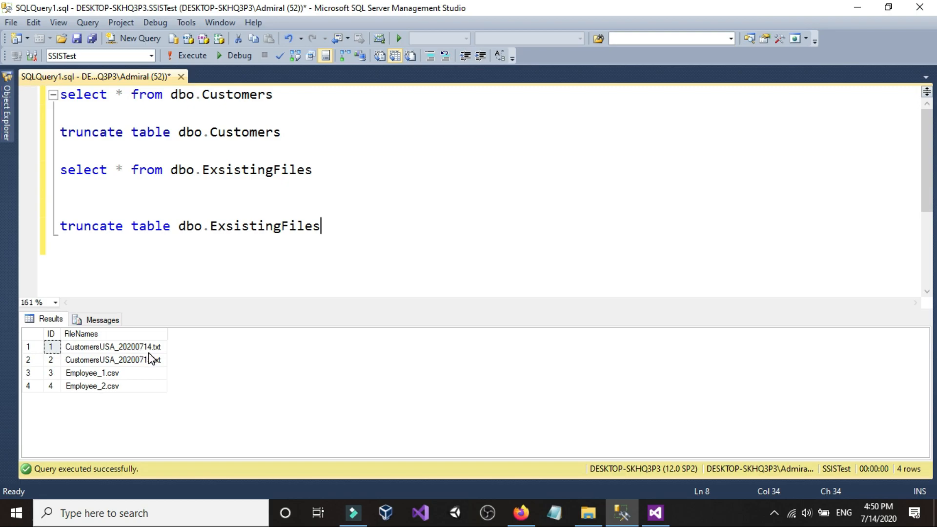
click(465, 191)
Step: Switch via Visual Studio to File Explorer and check the contents of CustomersUSA and its AlreadyLoadedFiles subfolder
click(654, 512)
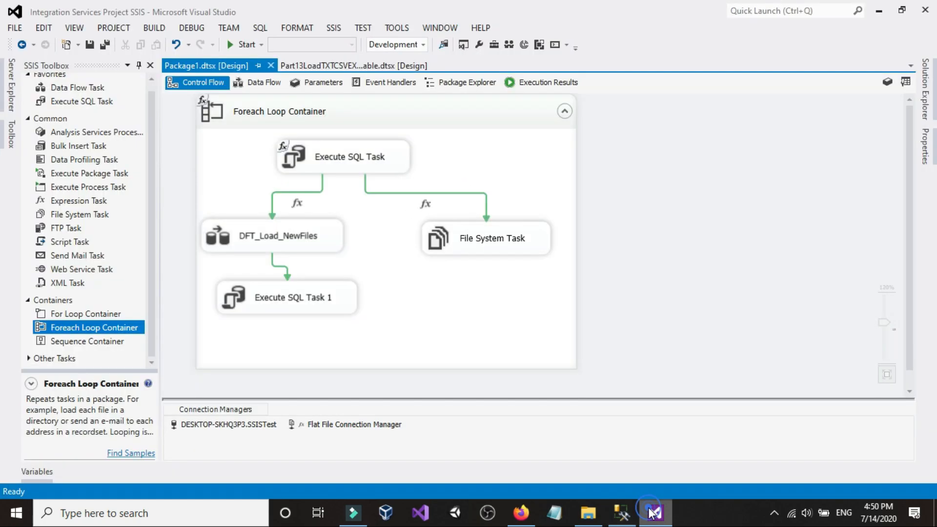
click(660, 205)
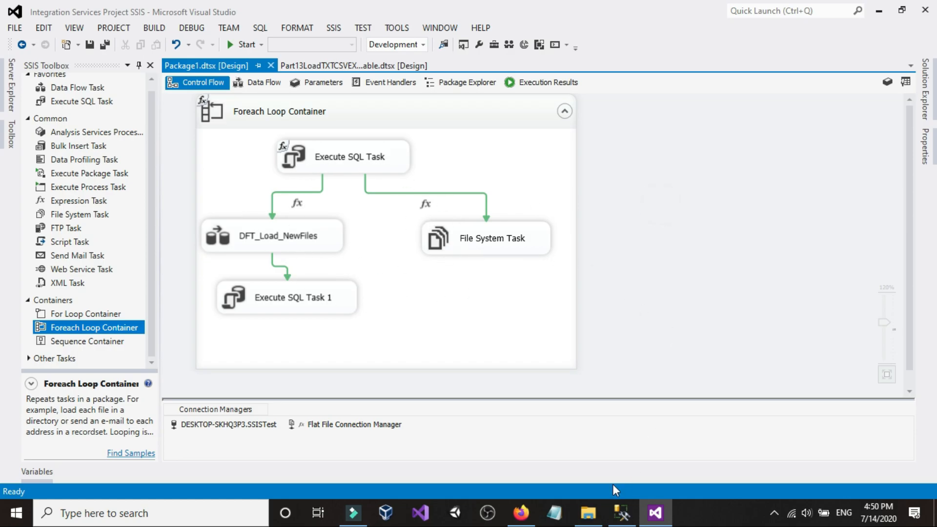
click(588, 512)
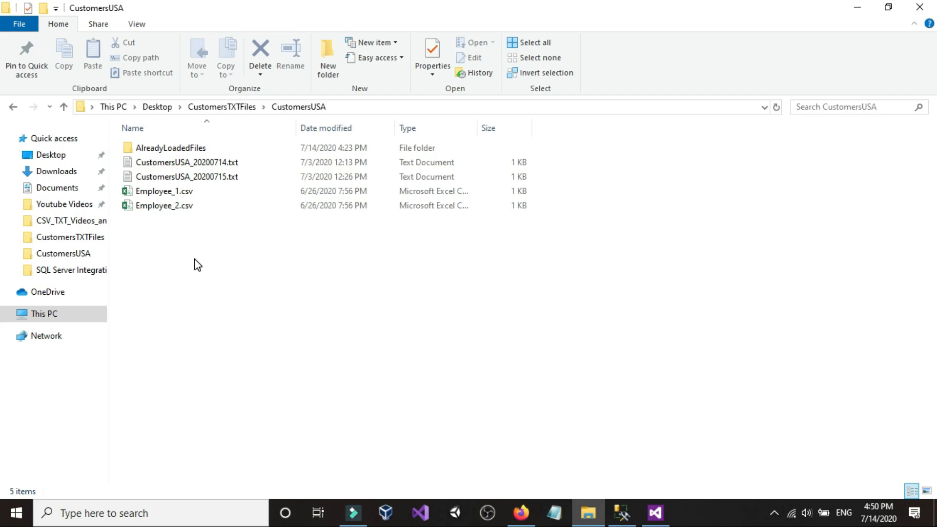
double_click(171, 148)
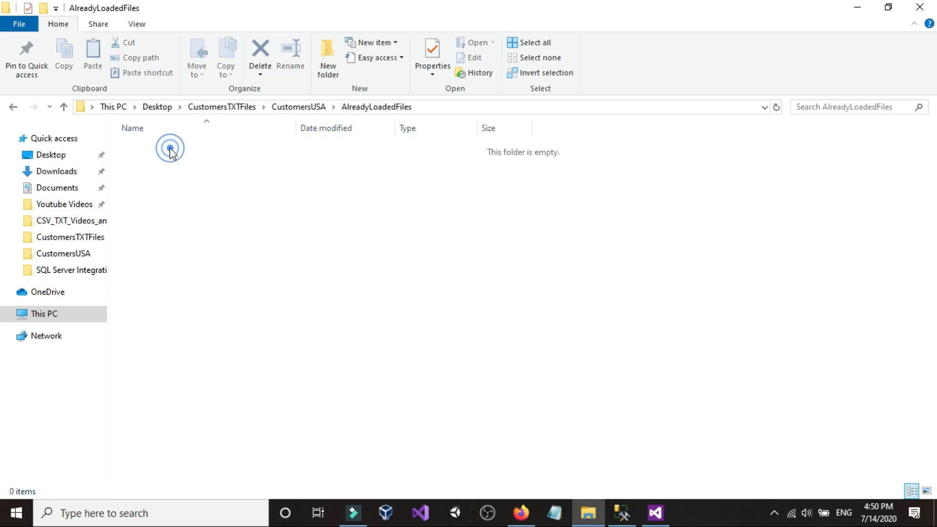
click(15, 107)
click(628, 202)
Step: Switch to SQL Server Management Studio and run only the select query on dbo.Customers
click(625, 513)
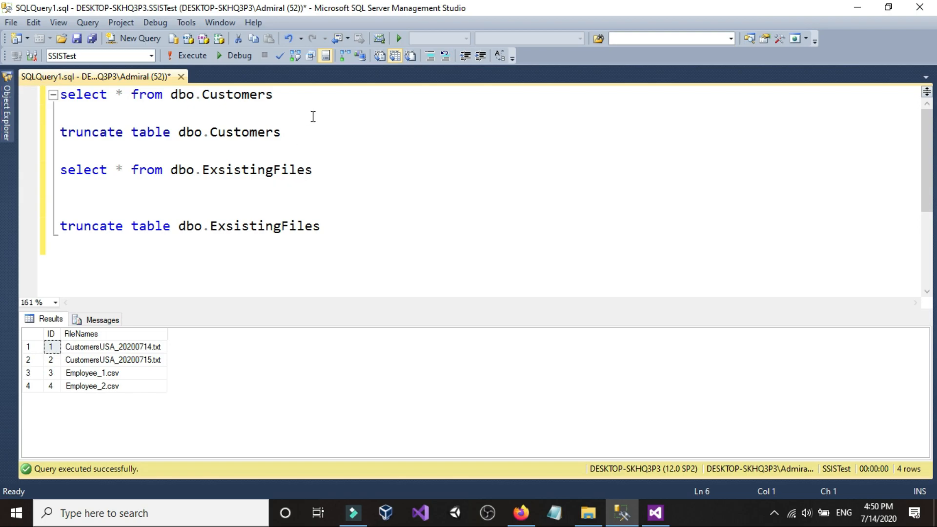
drag(60, 94, 321, 98)
click(190, 55)
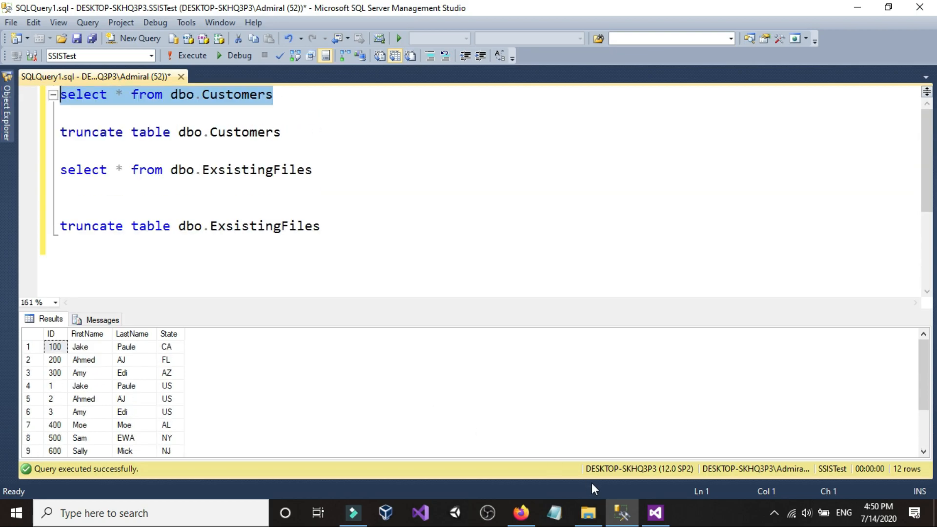
Step: Switch to Visual Studio, run Package1.dtsx and stop debugging once the execution has completed
click(656, 513)
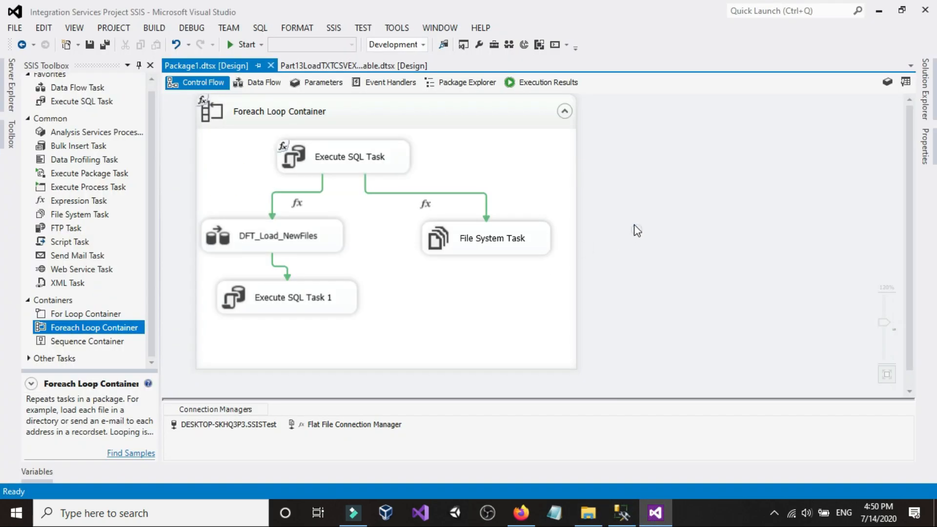
click(242, 44)
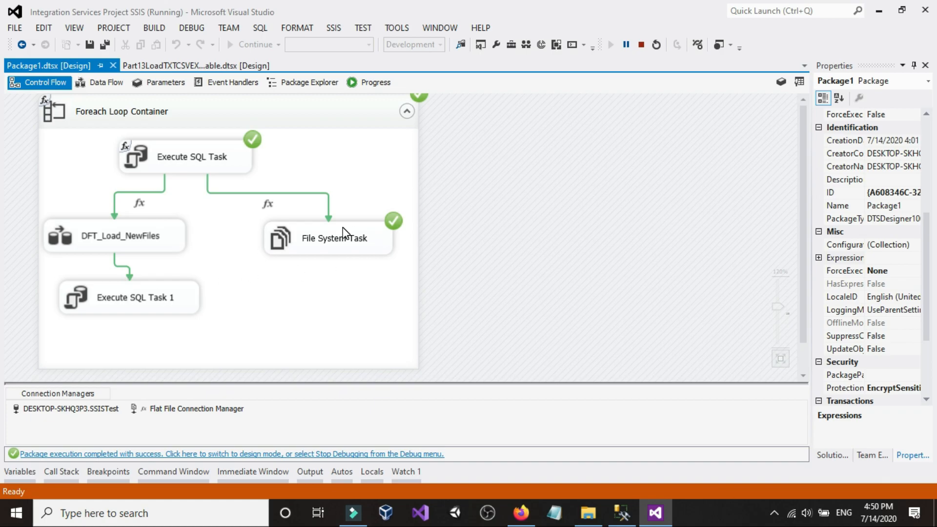
click(640, 45)
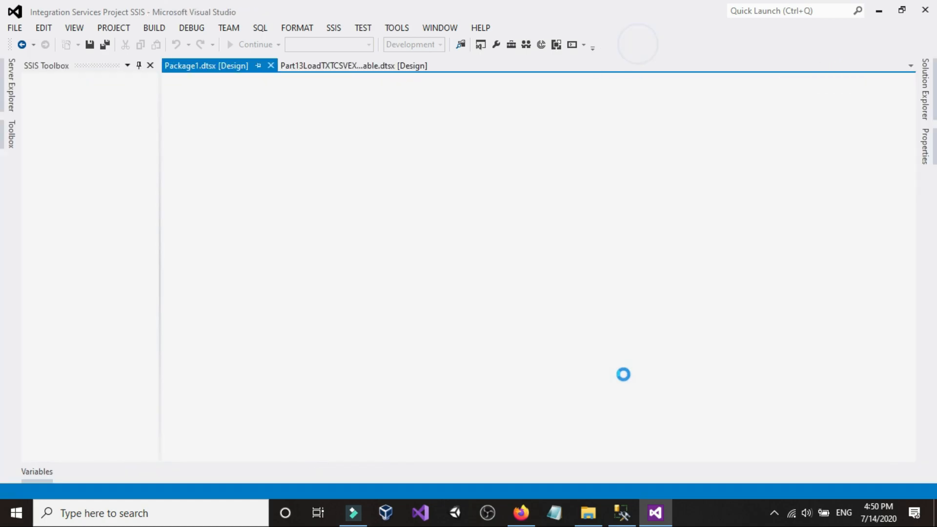
Step: Switch to File Explorer, check the AlreadyLoadedFiles folder for the moved files and return to CustomersUSA
click(588, 512)
drag(180, 172, 206, 249)
double_click(163, 152)
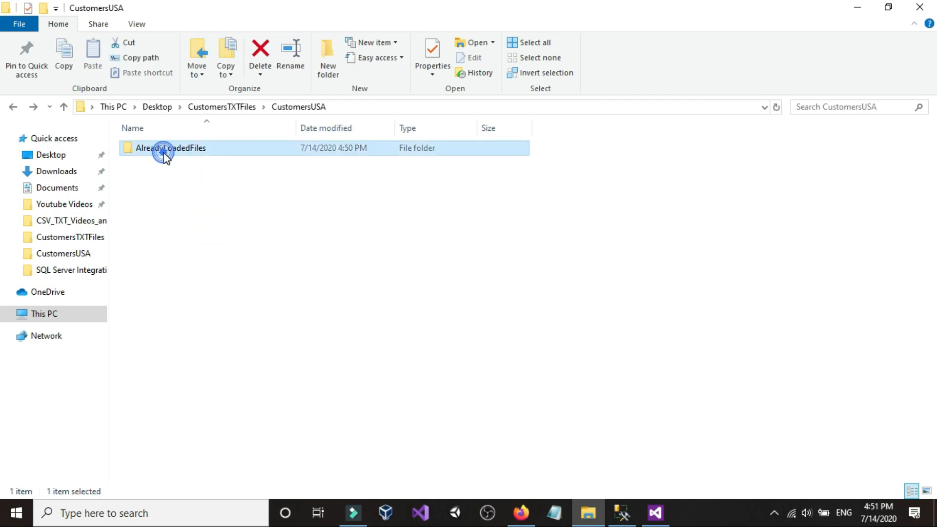
drag(179, 257, 176, 139)
click(188, 276)
click(13, 107)
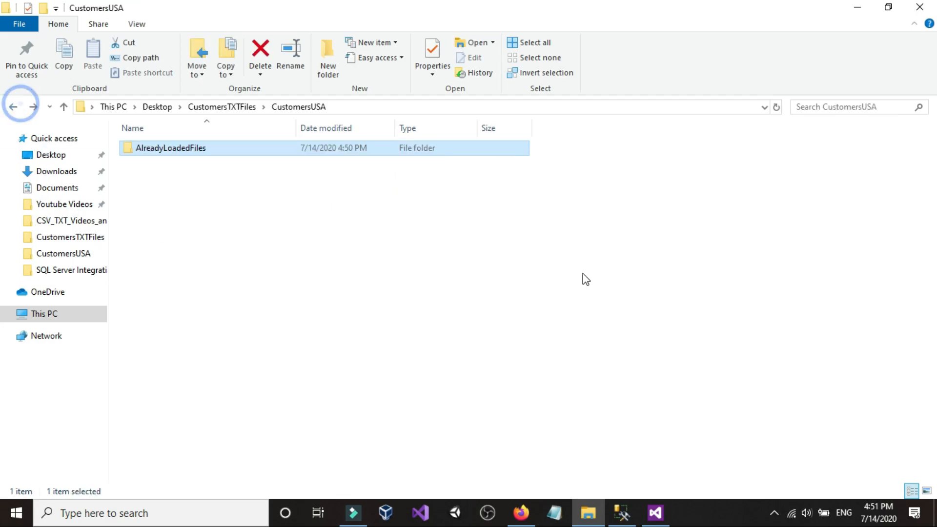
Step: Switch to Visual Studio, add a second Foreach Loop Container beside the existing one and enlarge it downwards and sideways
click(655, 512)
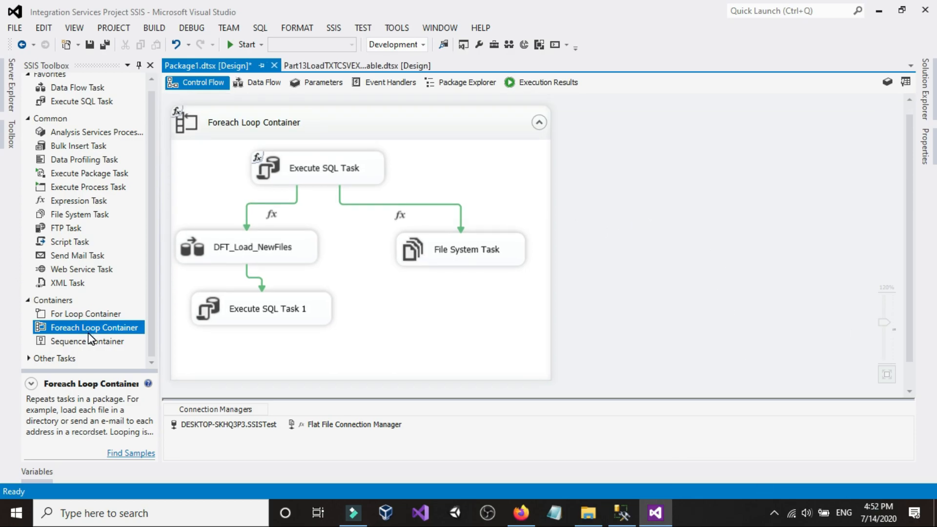
drag(89, 330, 619, 170)
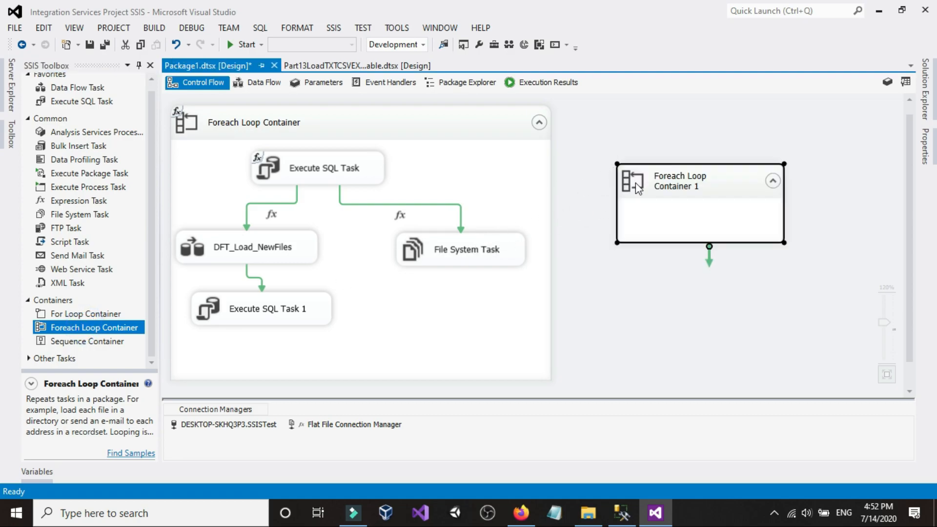
drag(632, 242, 607, 312)
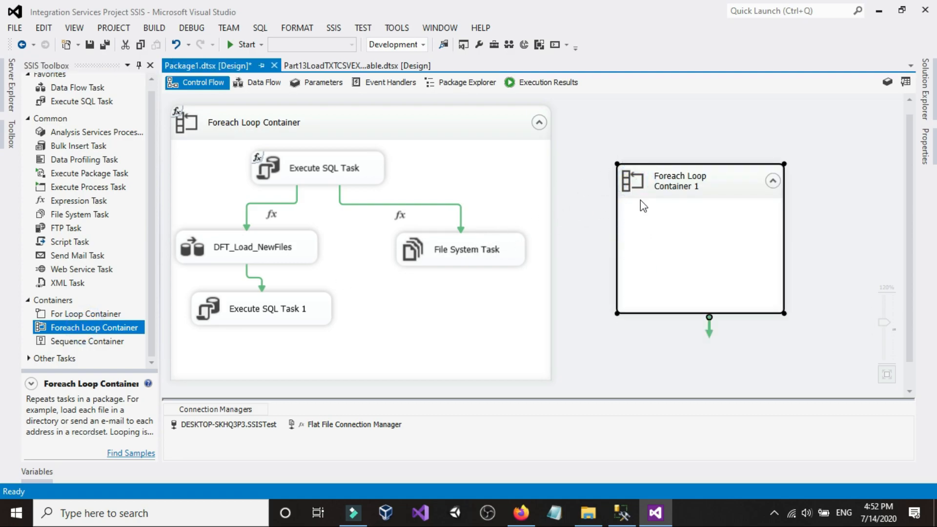
drag(618, 219, 600, 218)
Step: Copy the Execute SQL Task from the first Foreach Loop Container into Foreach Loop Container 1 and position it near the container's upper edge
click(307, 168)
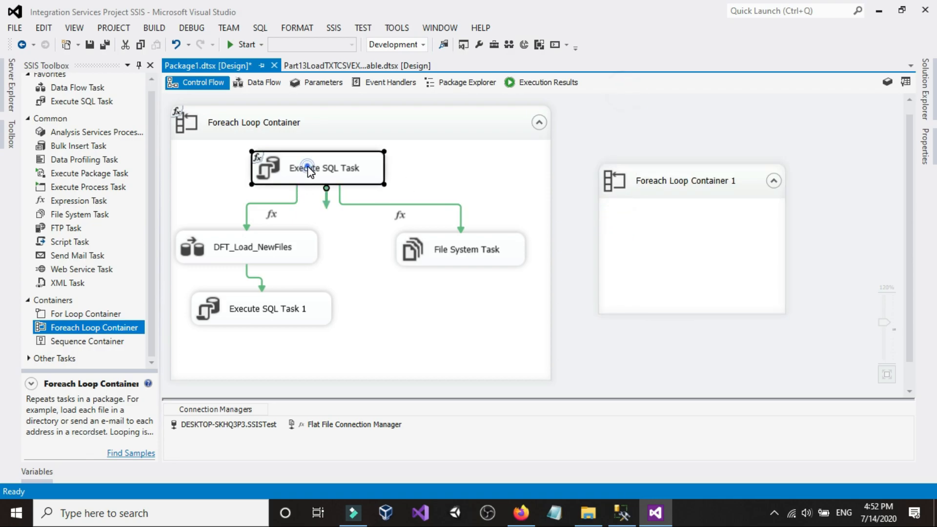
right_click(307, 168)
click(337, 340)
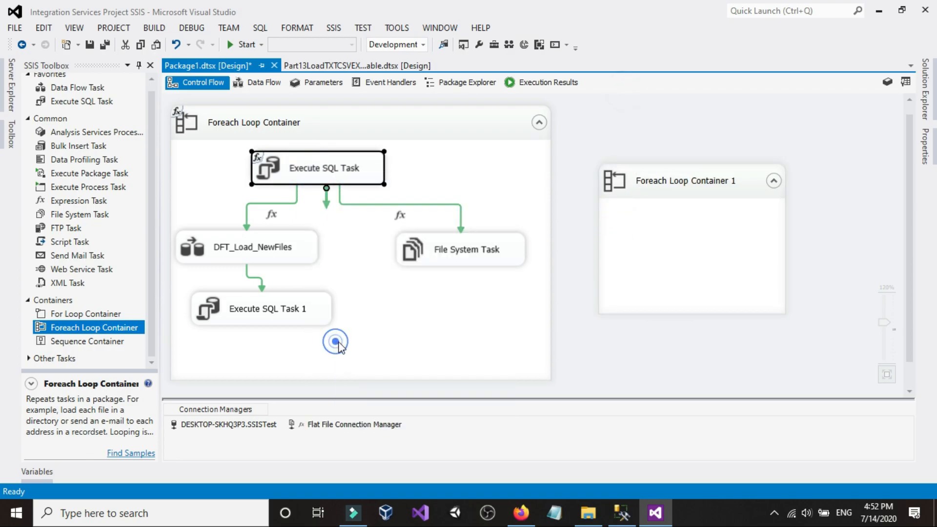
right_click(669, 225)
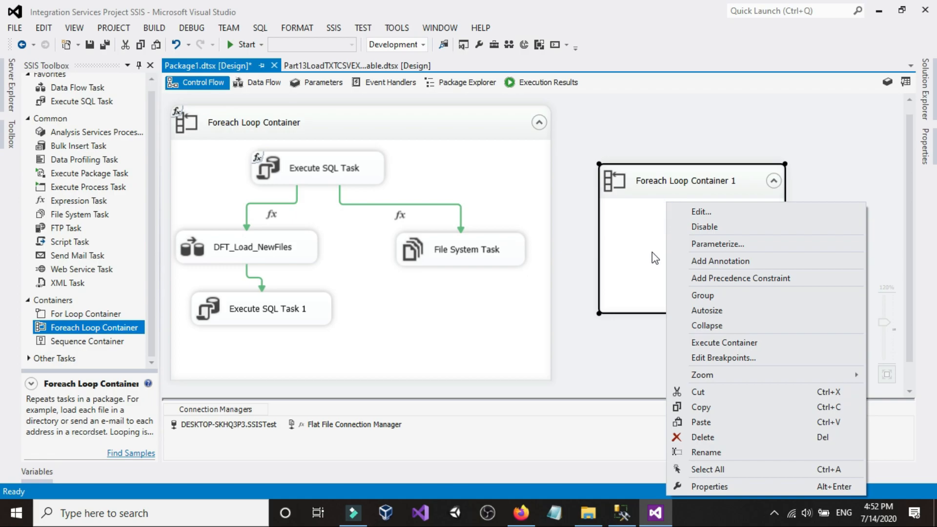
click(698, 423)
drag(713, 224, 667, 212)
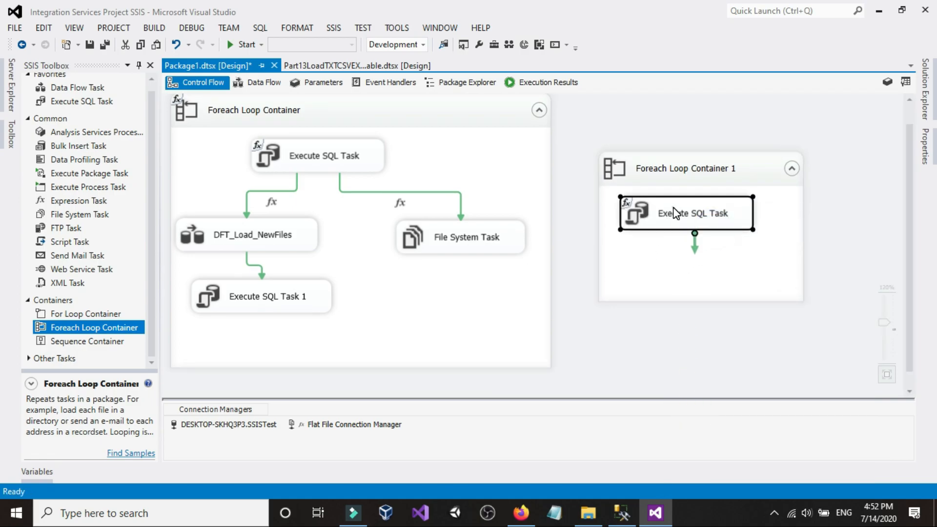
Step: Review the copied Execute SQL Task's SQL statement, result set and parameter mapping without changing them
double_click(671, 205)
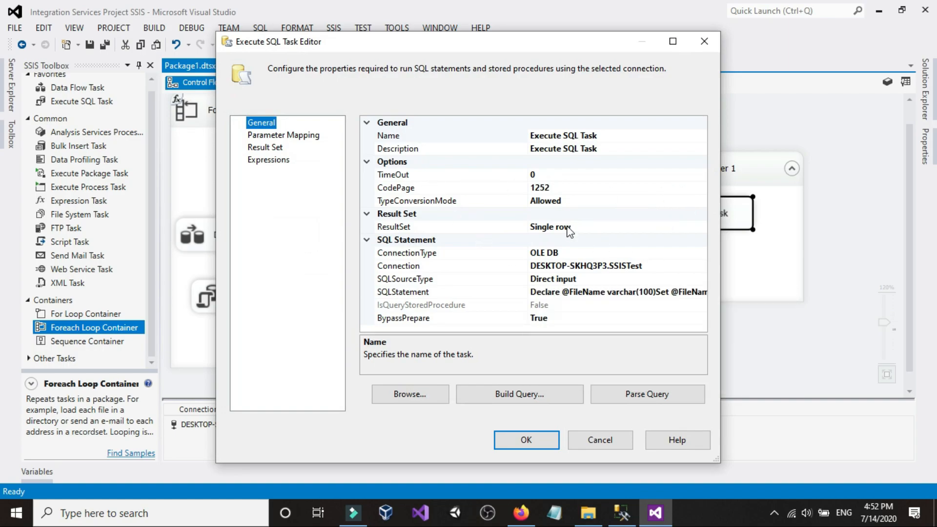
click(663, 291)
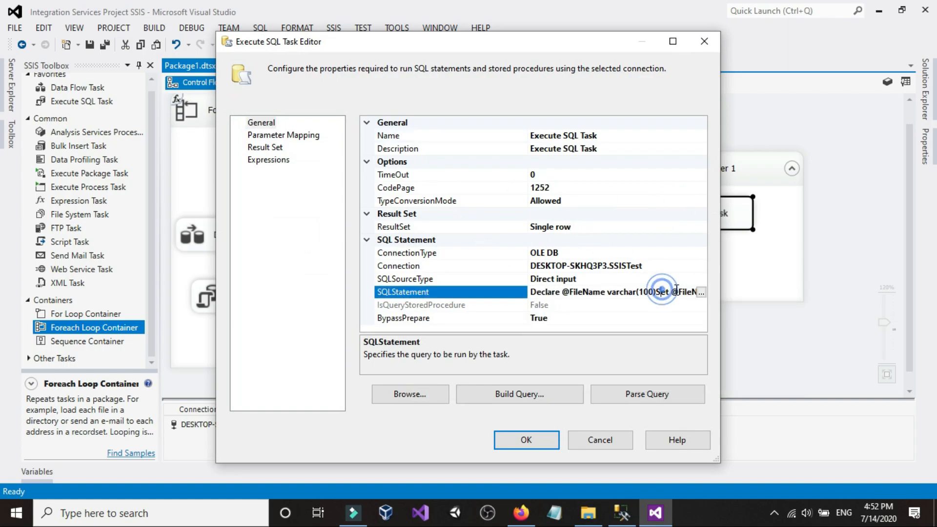
click(701, 295)
click(471, 244)
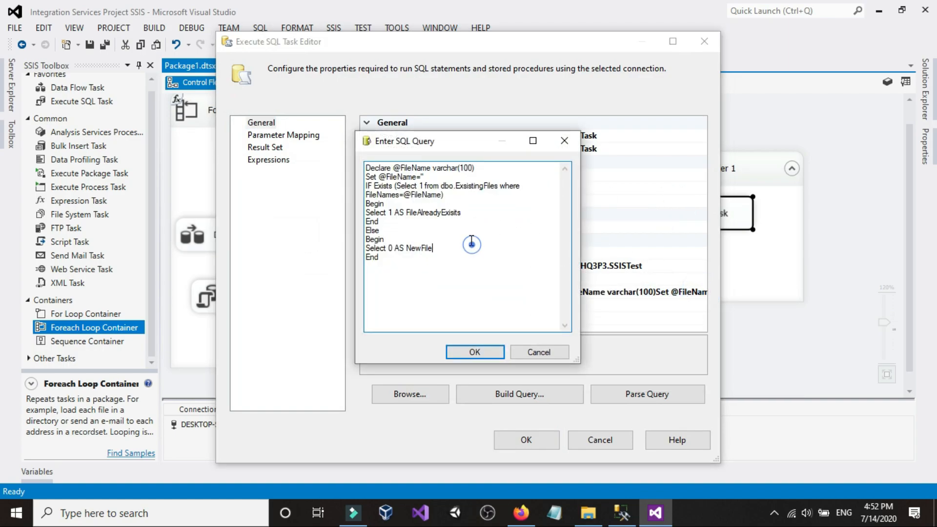
click(541, 352)
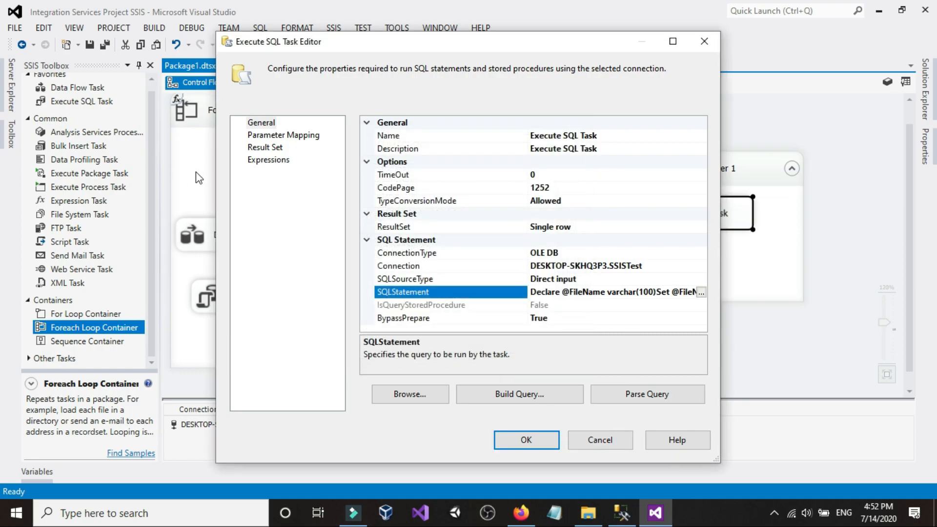
click(253, 147)
click(263, 135)
click(259, 122)
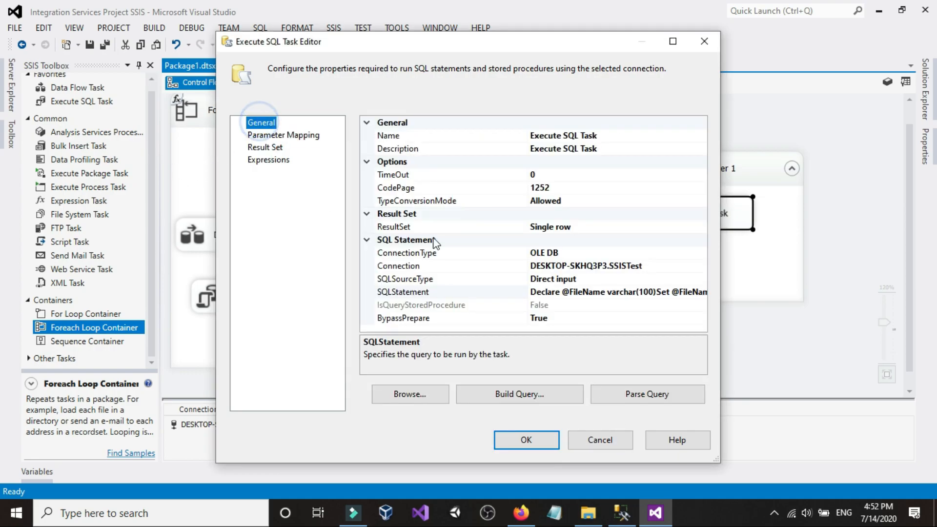
click(534, 441)
Step: Move Foreach Loop Container 1 slightly closer to the first container and widen it around its Execute SQL Task
click(750, 239)
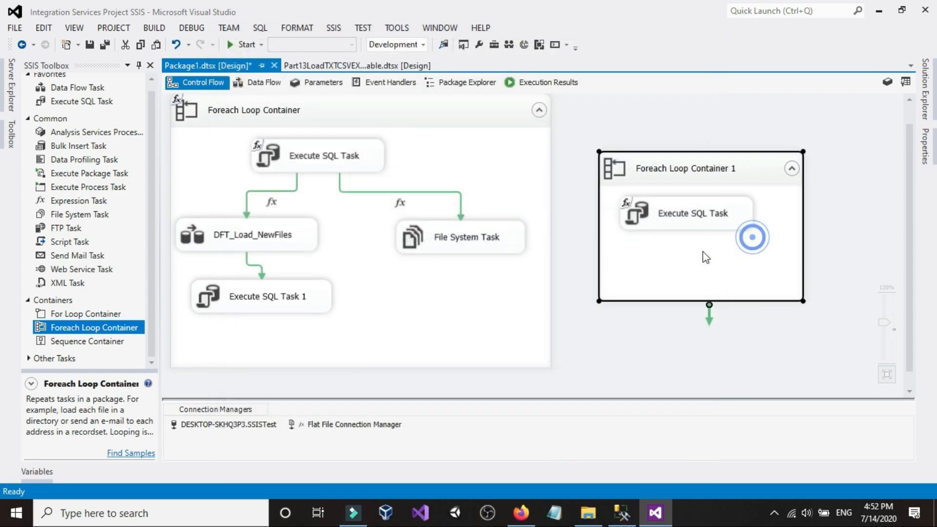
click(665, 259)
click(614, 263)
drag(648, 166, 625, 159)
click(668, 214)
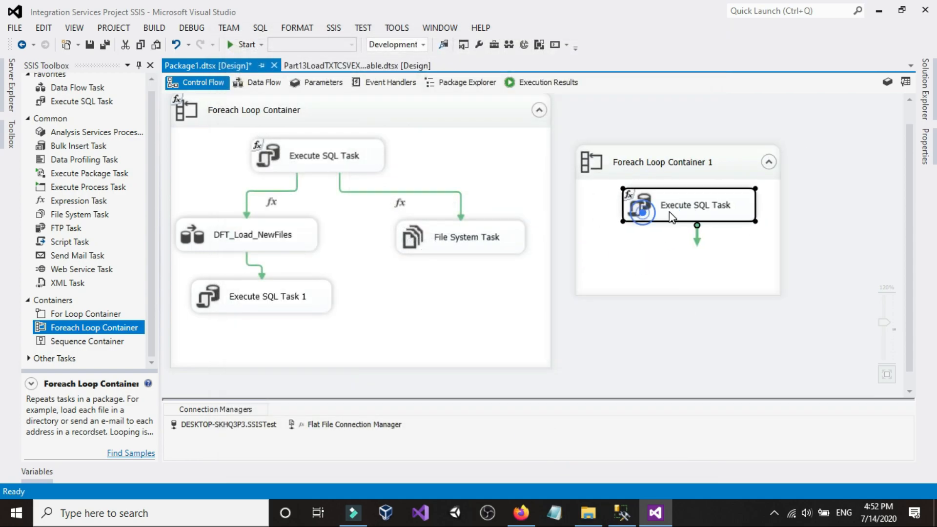
click(784, 202)
click(778, 200)
drag(779, 202, 832, 214)
click(637, 167)
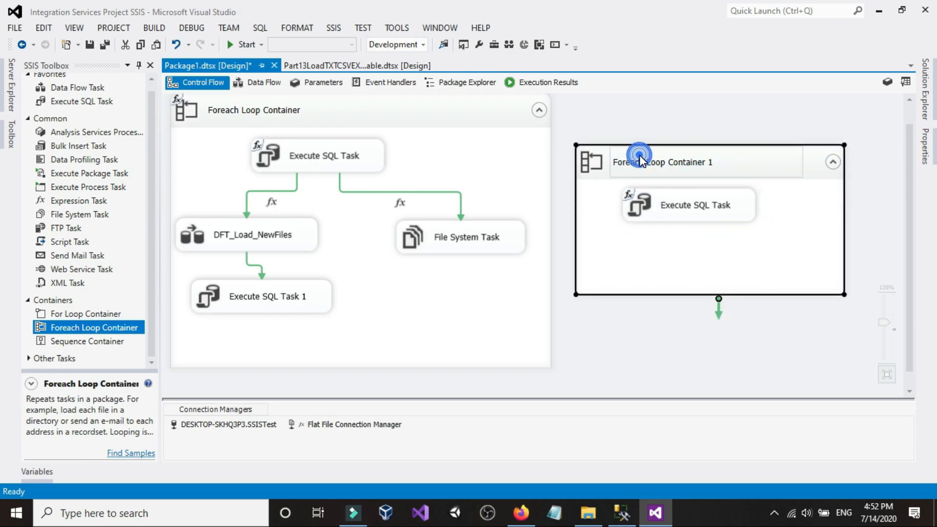
click(590, 214)
double_click(591, 213)
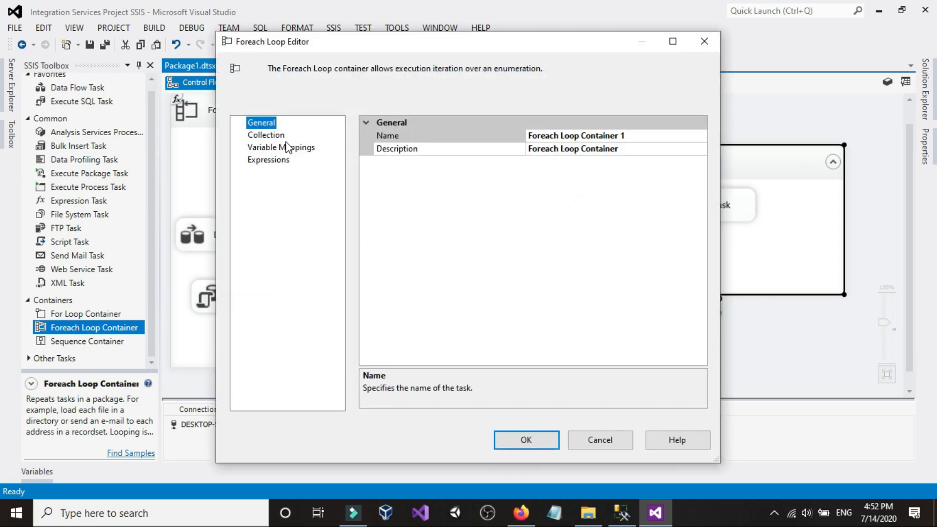
click(274, 135)
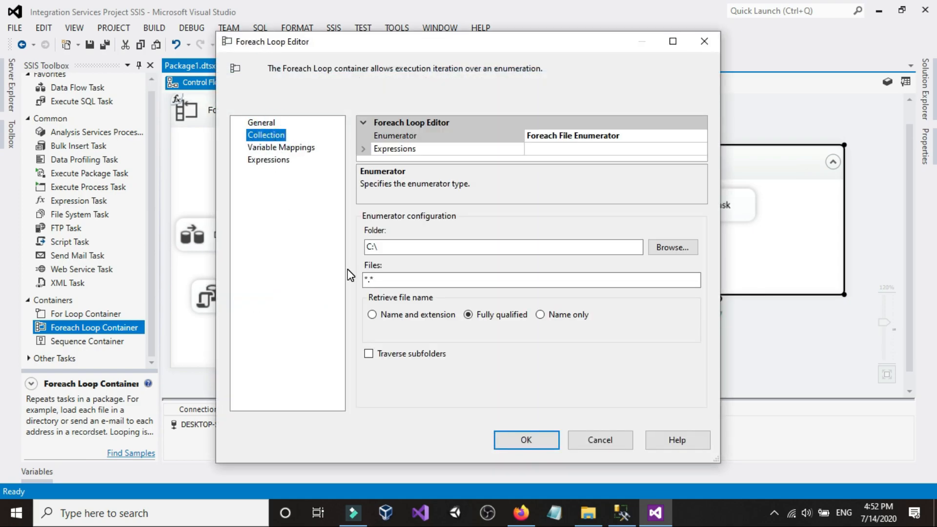
click(376, 279)
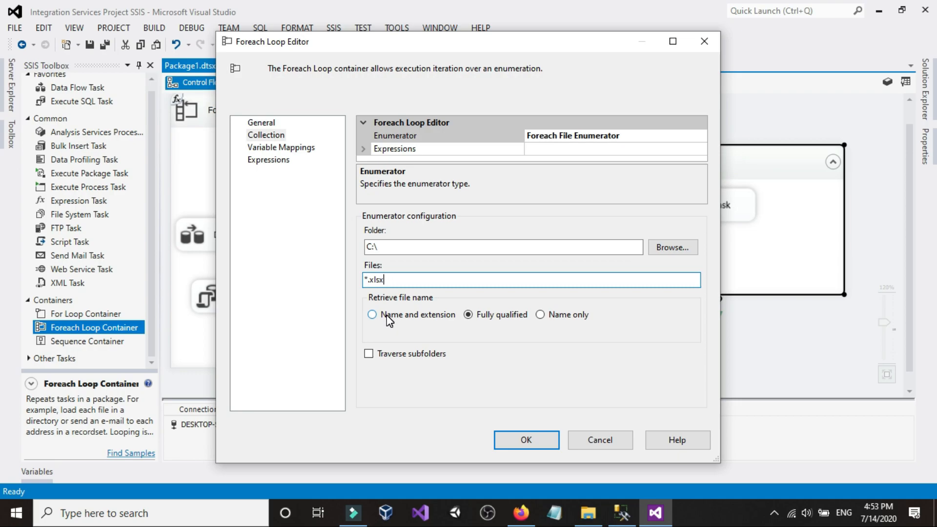
click(603, 446)
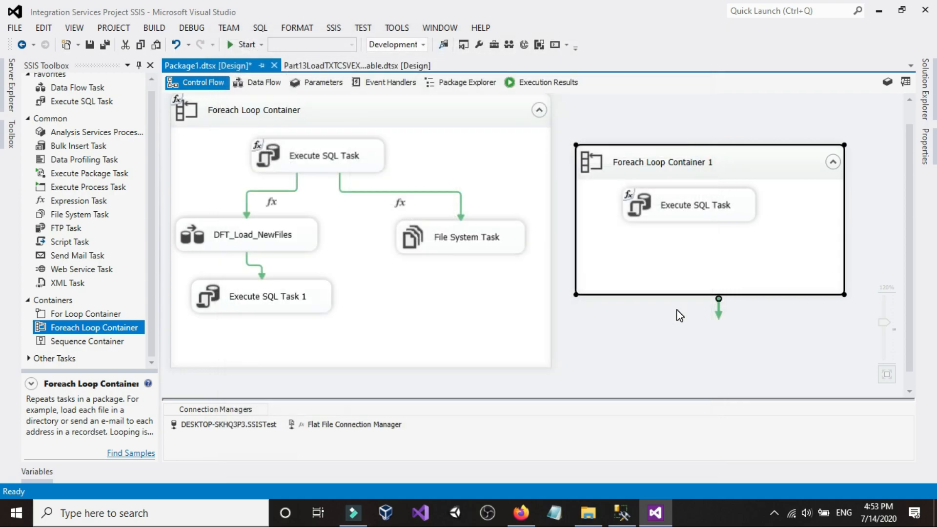
click(675, 272)
double_click(642, 163)
click(284, 135)
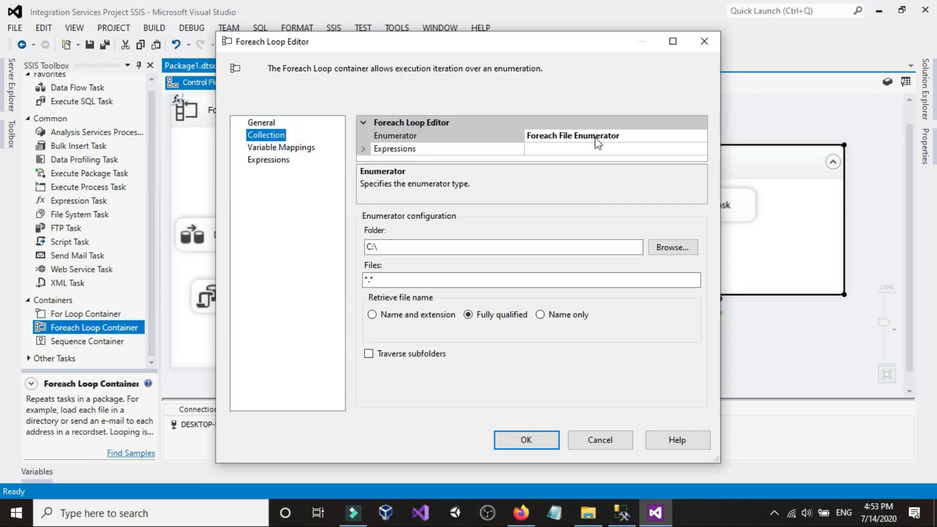
click(665, 145)
click(704, 147)
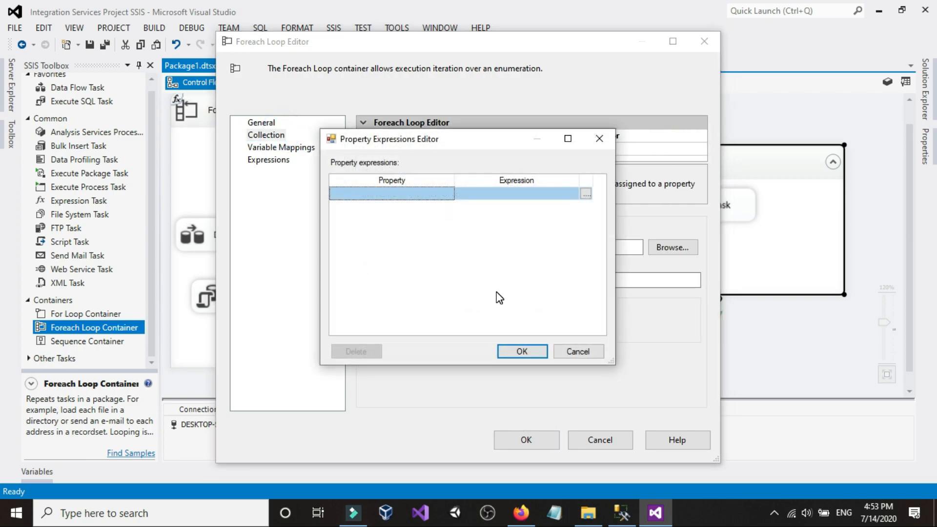
click(592, 353)
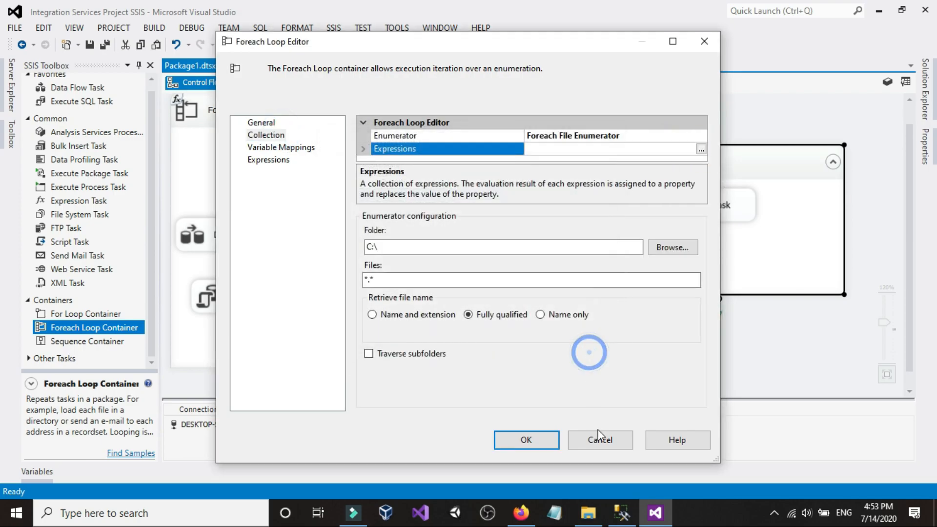
click(599, 440)
click(604, 341)
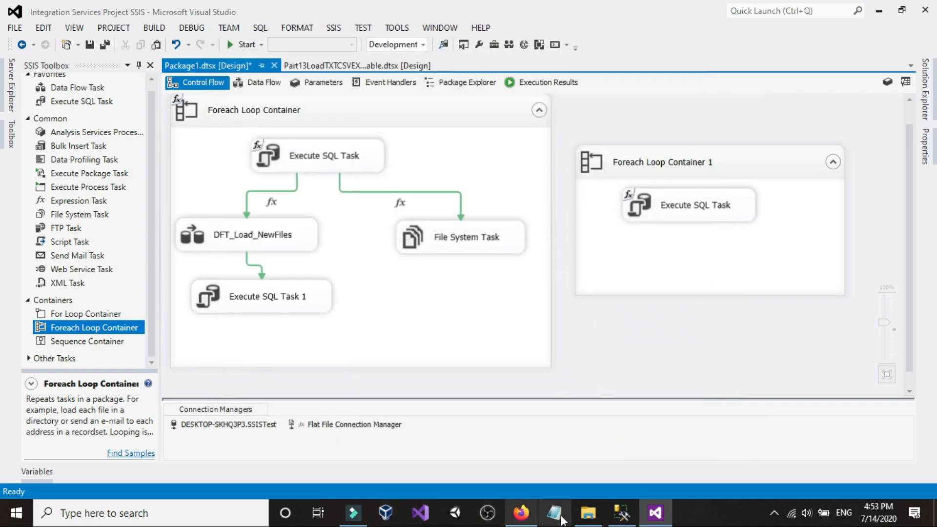
Step: Switch to File Explorer, open the ExcelFiles folder inside CustomersTXTFiles and copy its full path
click(588, 513)
click(16, 109)
click(290, 319)
double_click(159, 219)
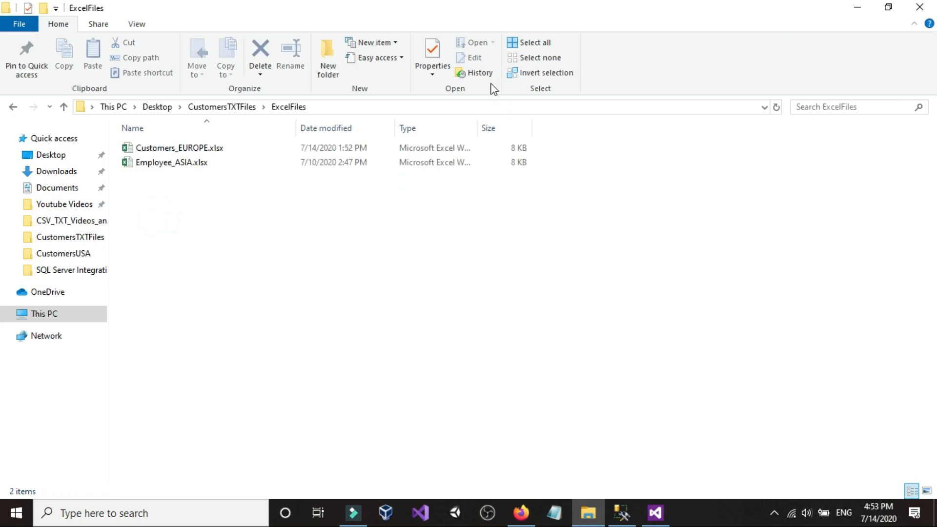
click(439, 108)
right_click(439, 107)
click(469, 150)
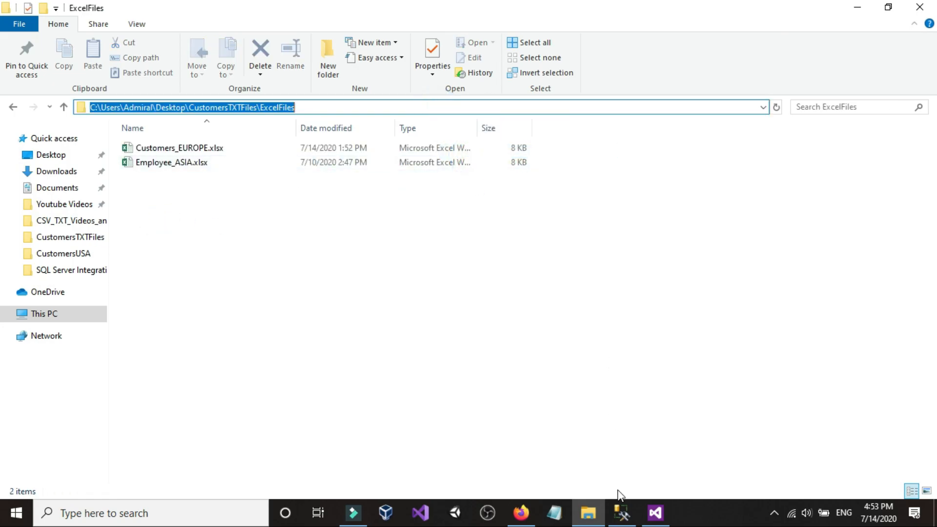
Step: Switch to Visual Studio and add a package variable named FilePathExcel
click(651, 518)
right_click(619, 104)
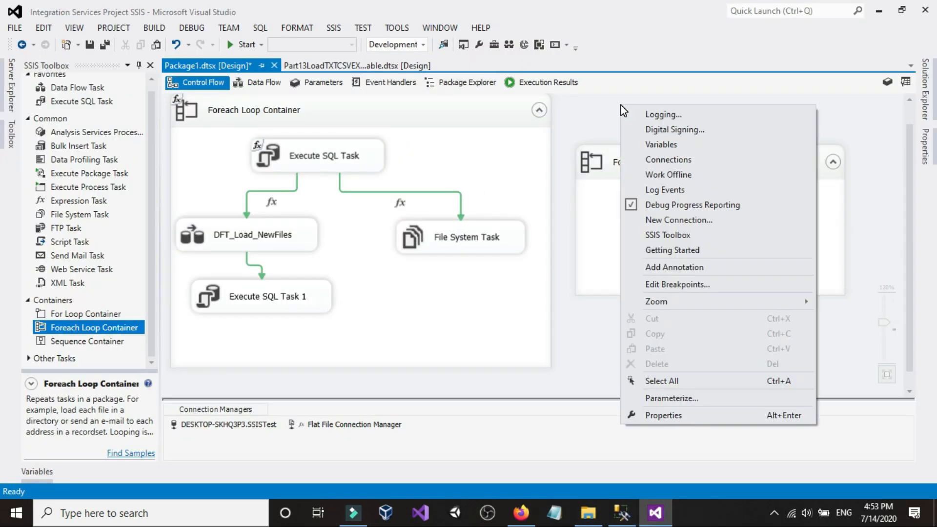
click(649, 145)
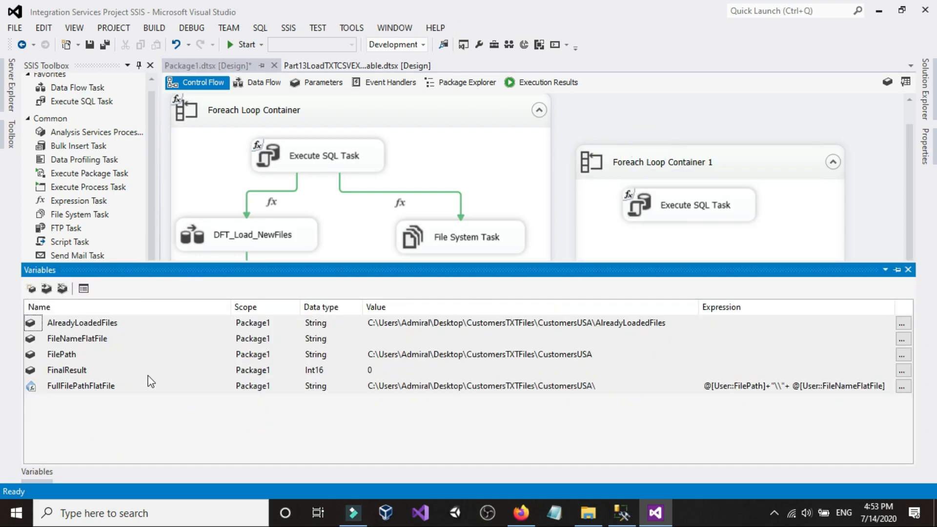
click(31, 289)
text(Excel)
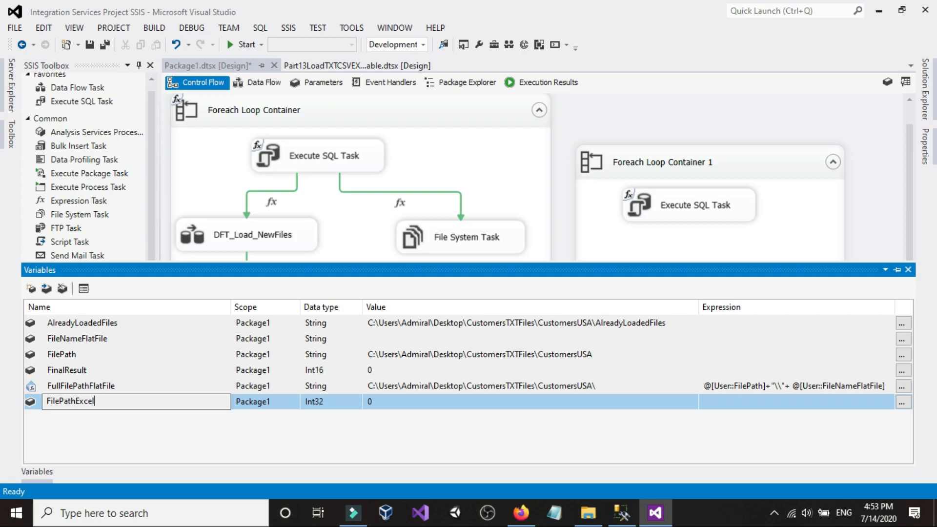
Step: Set the FilePathExcel variable's data type to String and its value to the copied ExcelFiles folder path
click(320, 400)
key(s)
key(s)
key(s)
click(468, 401)
right_click(469, 406)
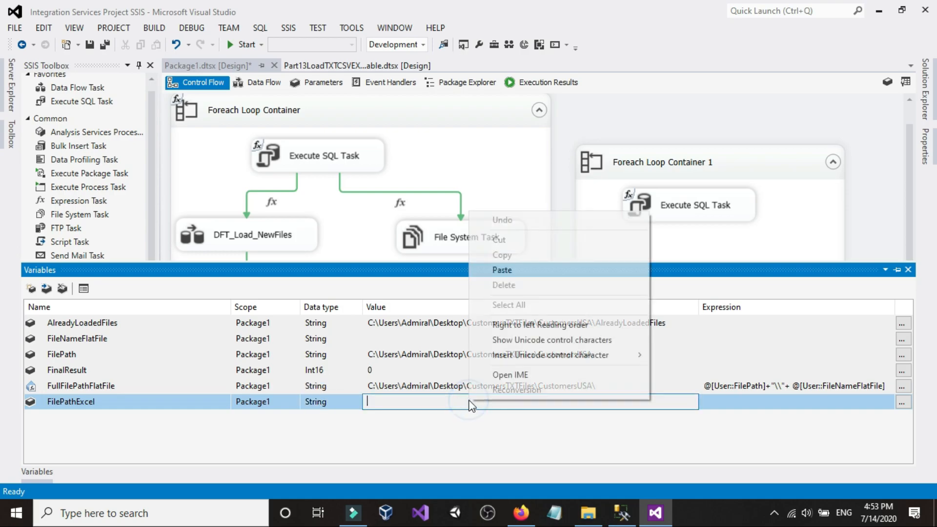
click(561, 269)
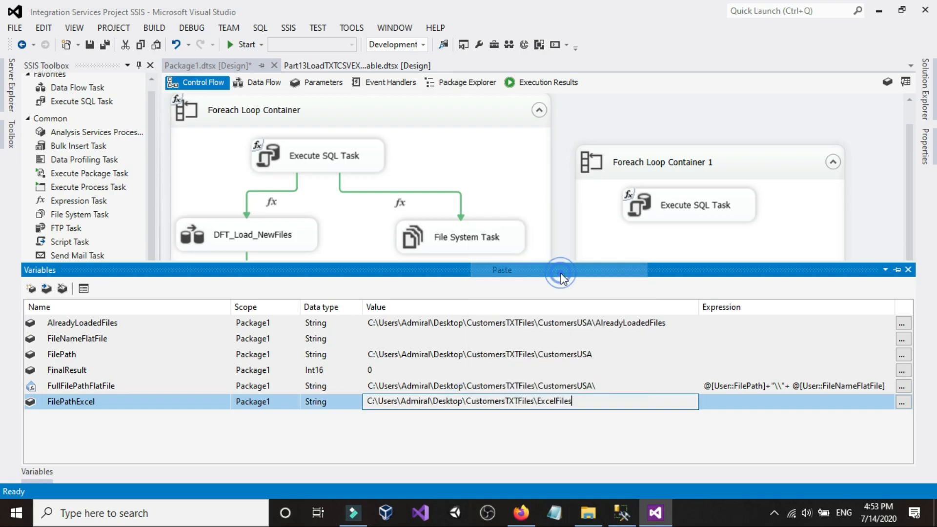
click(607, 112)
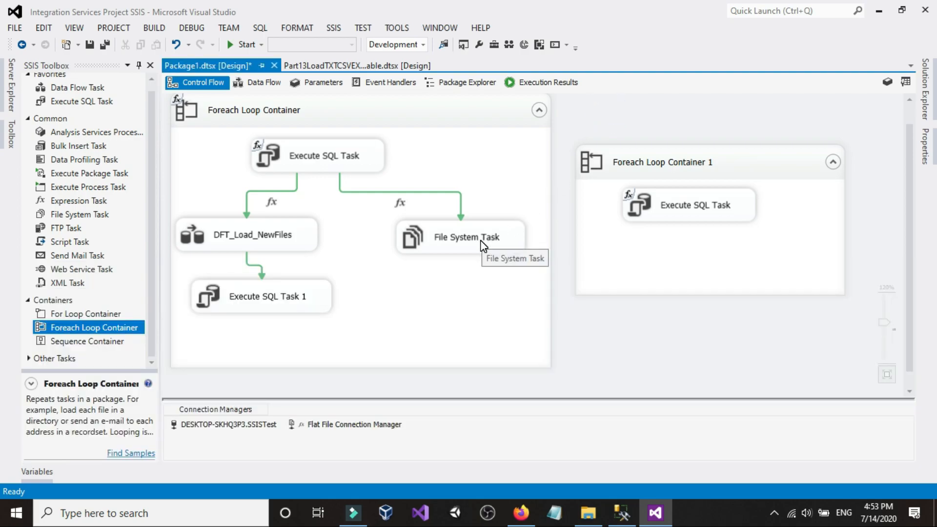
Step: Switch to File Explorer and create a subfolder named AlreadyExistsexcel inside the ExcelFiles folder
click(588, 512)
click(11, 108)
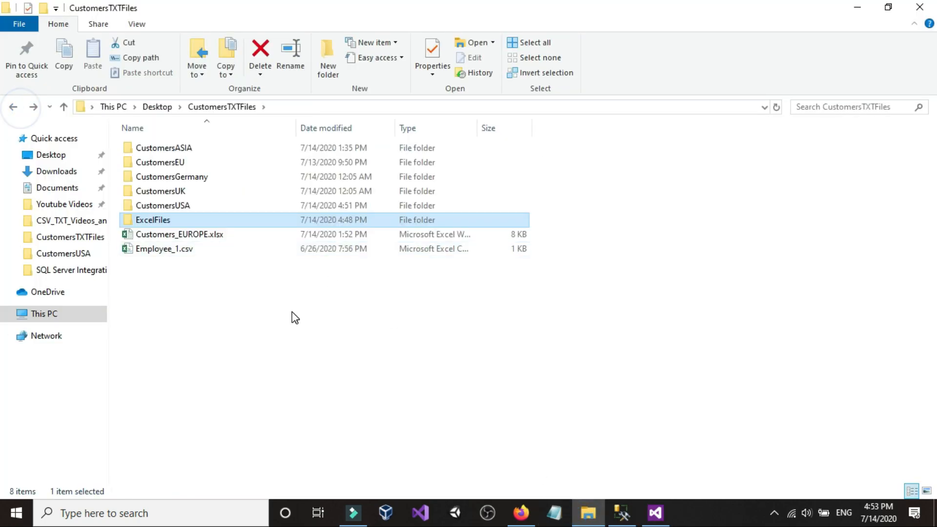
double_click(178, 222)
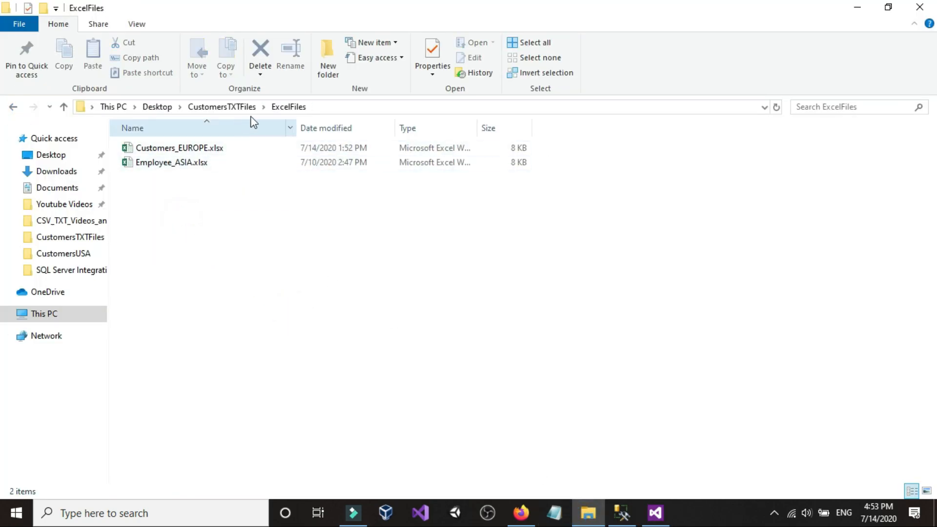
click(323, 71)
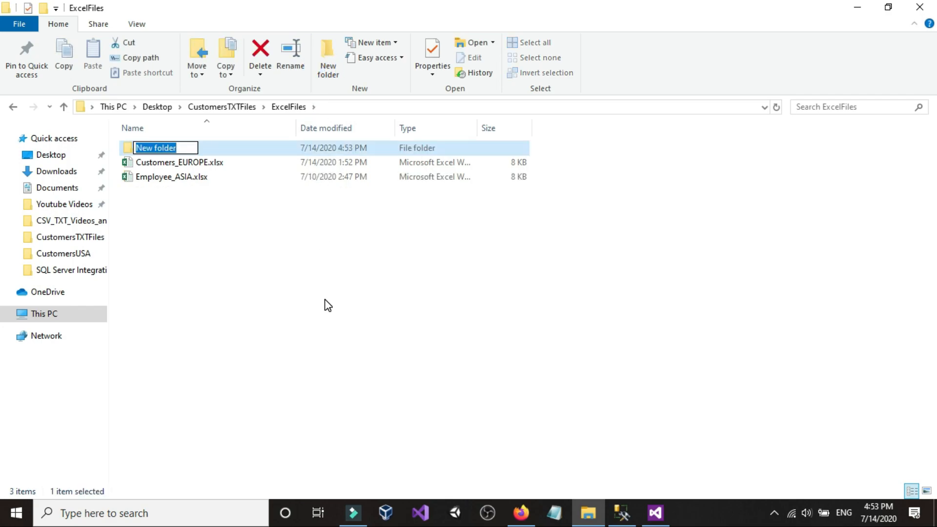
text(Larday)
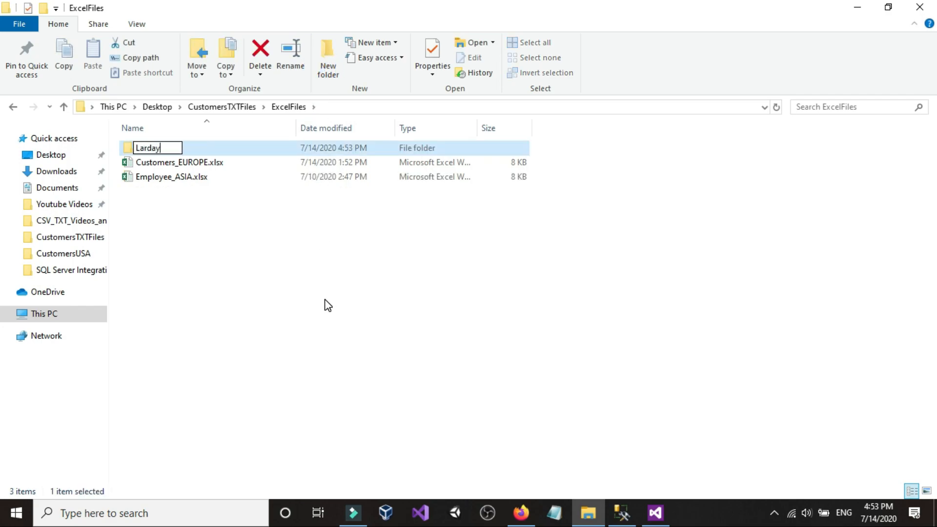
key(BackSpace)
key(BackSpace)
key(BackSpace)
key(BackSpace)
key(BackSpace)
key(BackSpace)
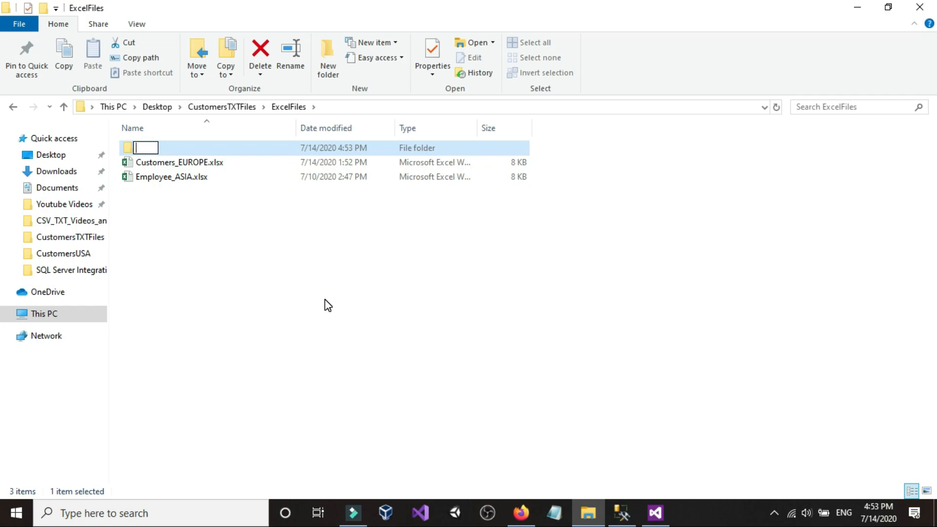
text(AlreadyExis)
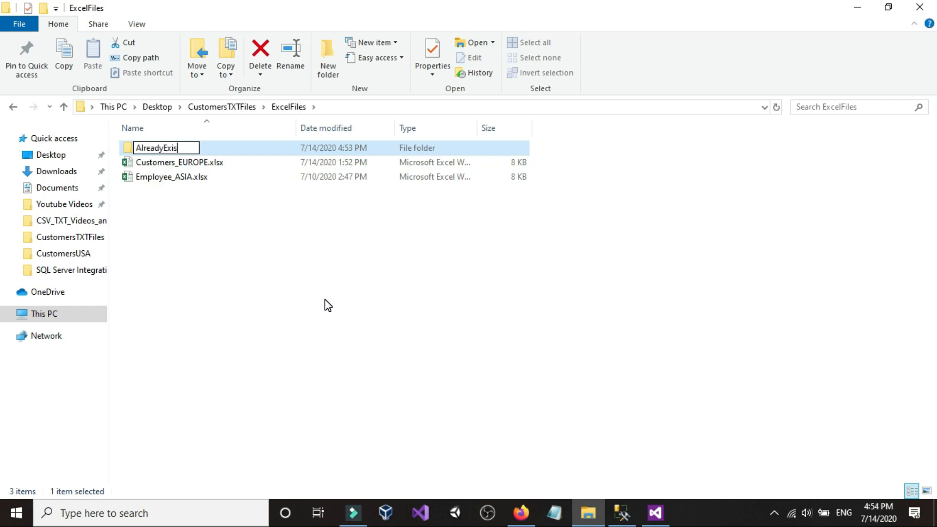
text(tsexcel)
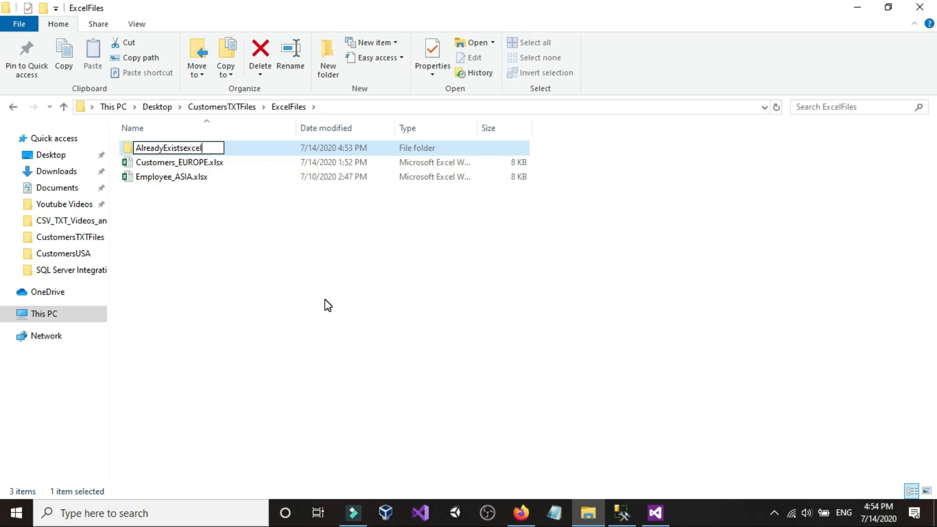
click(279, 298)
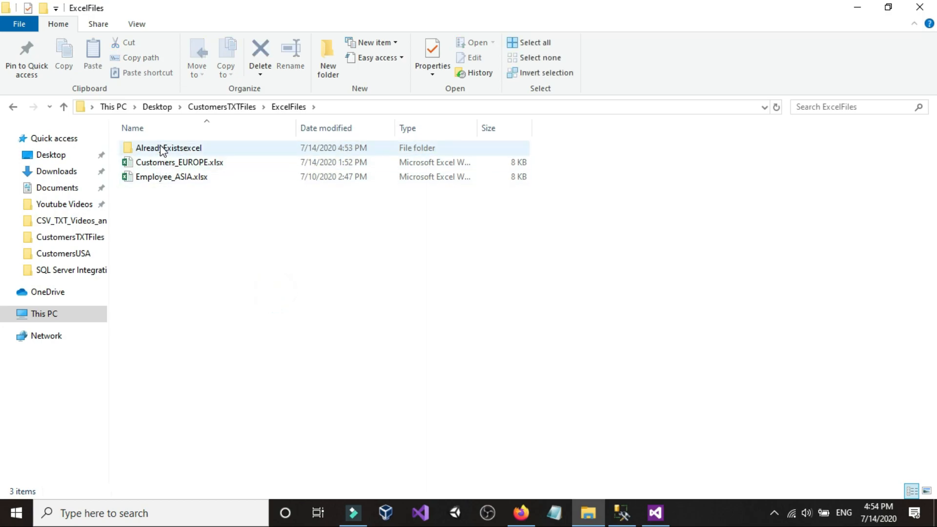
Step: Open the AlreadyExistsexcel folder and copy its full path
double_click(161, 148)
click(418, 108)
right_click(421, 108)
click(450, 153)
Step: Switch to Visual Studio and display the package's variables
click(655, 513)
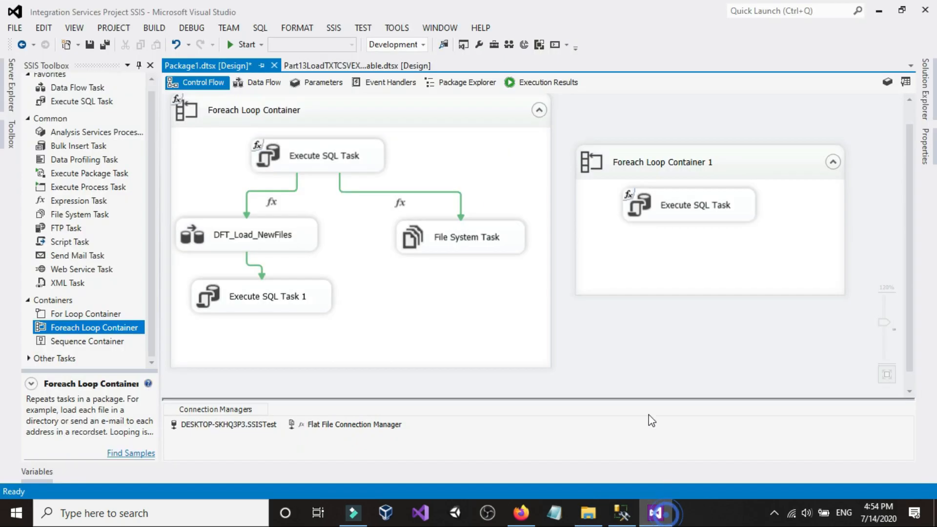
right_click(619, 124)
click(630, 161)
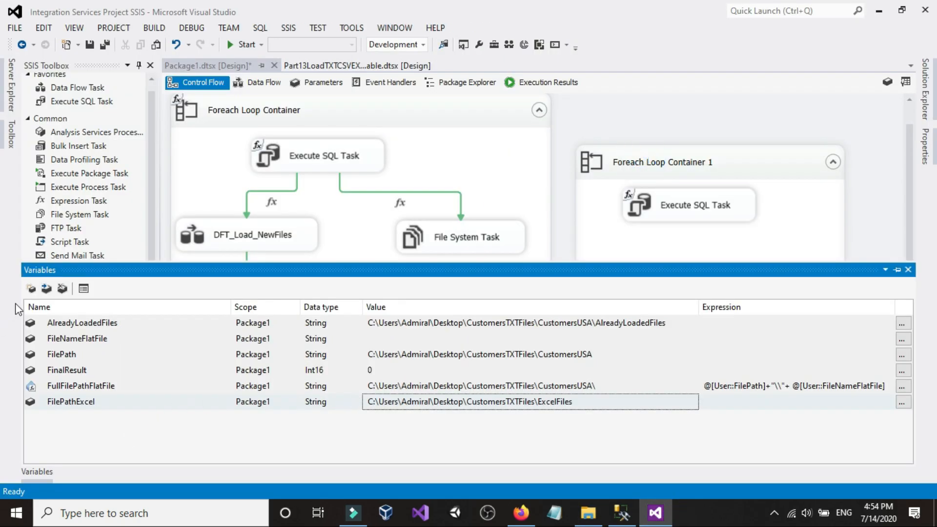
Step: Return to File Explorer and rename the AlreadyExistsexcel folder to ExcelLoadedFiles
click(587, 512)
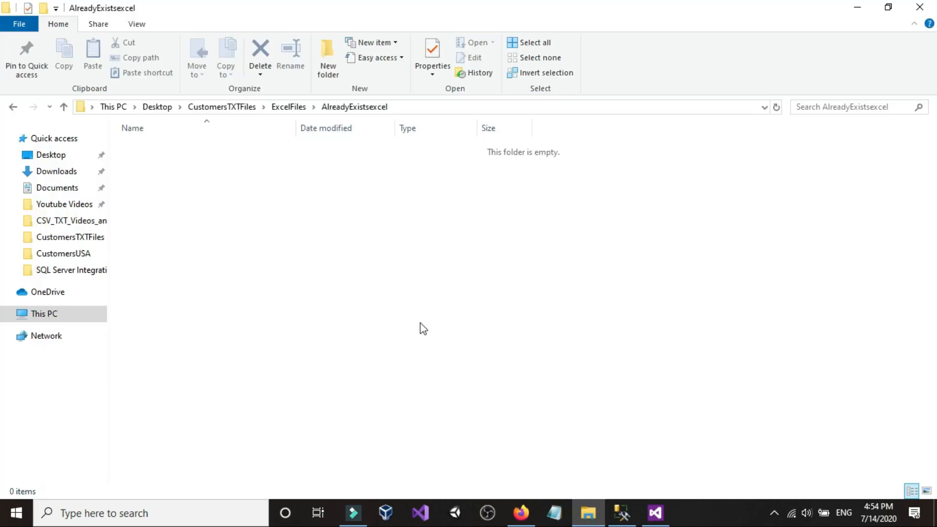
click(13, 107)
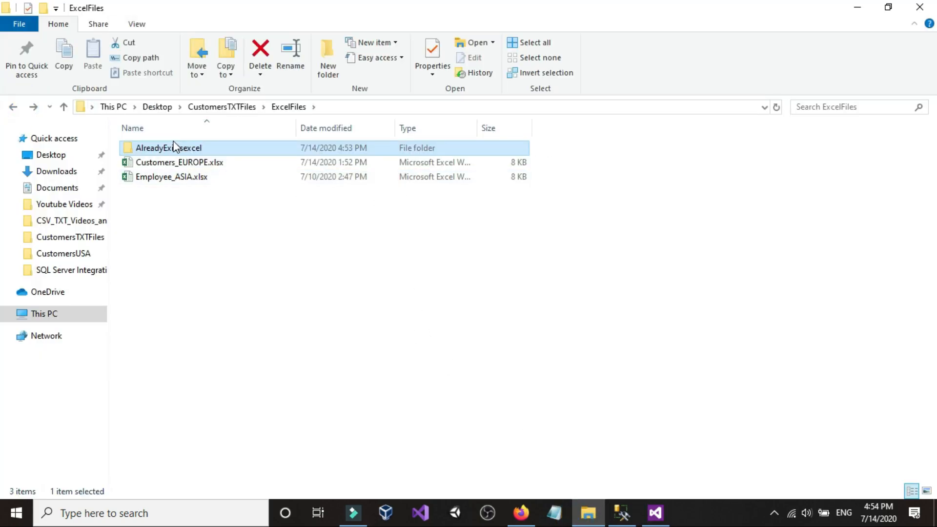
click(194, 149)
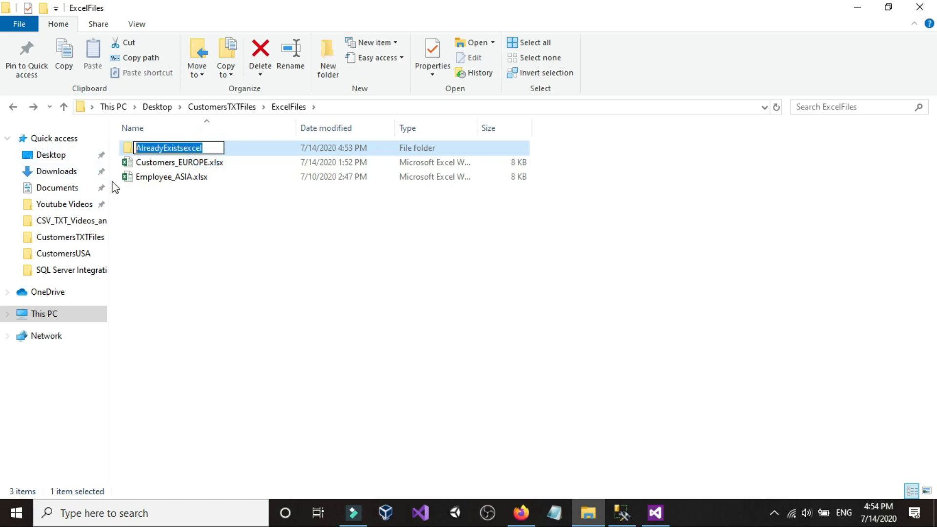
text(Exc)
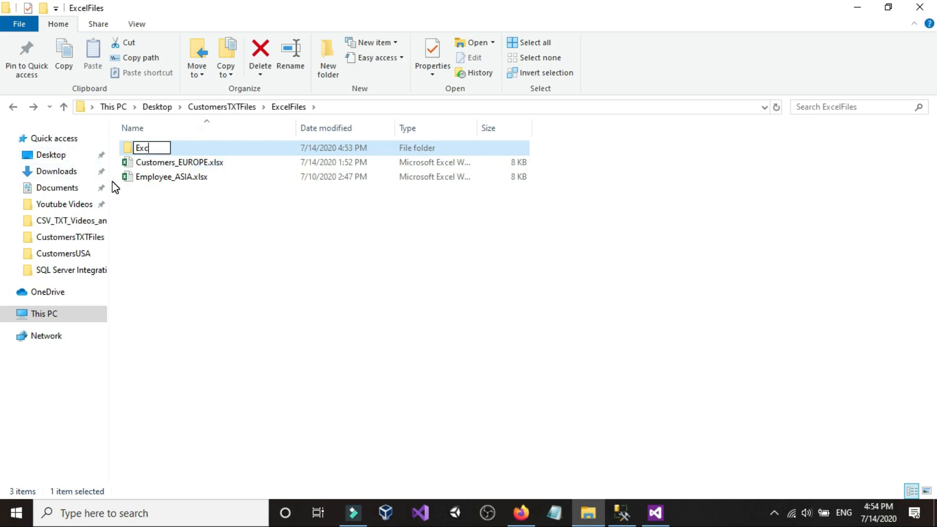
text(elLoaded)
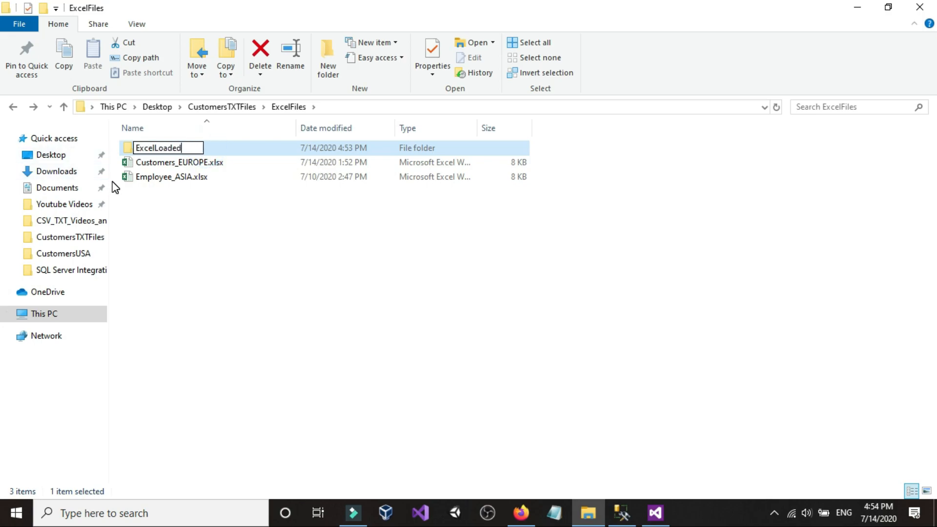
text(Files)
click(291, 248)
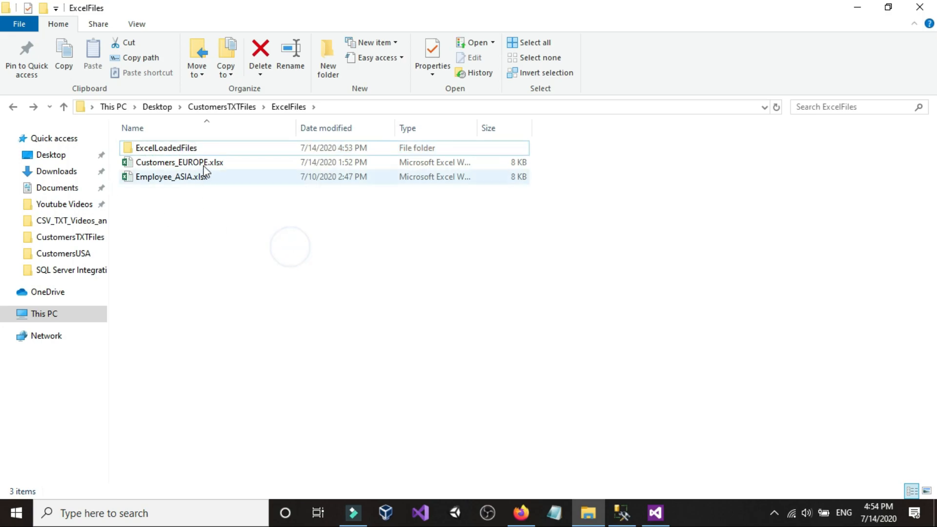
Step: Open the ExcelLoadedFiles folder and copy its full path
double_click(189, 146)
click(456, 107)
right_click(461, 106)
click(489, 147)
Step: Switch to Visual Studio and add a package variable named ExcelLoadedFilePathDestination
click(655, 513)
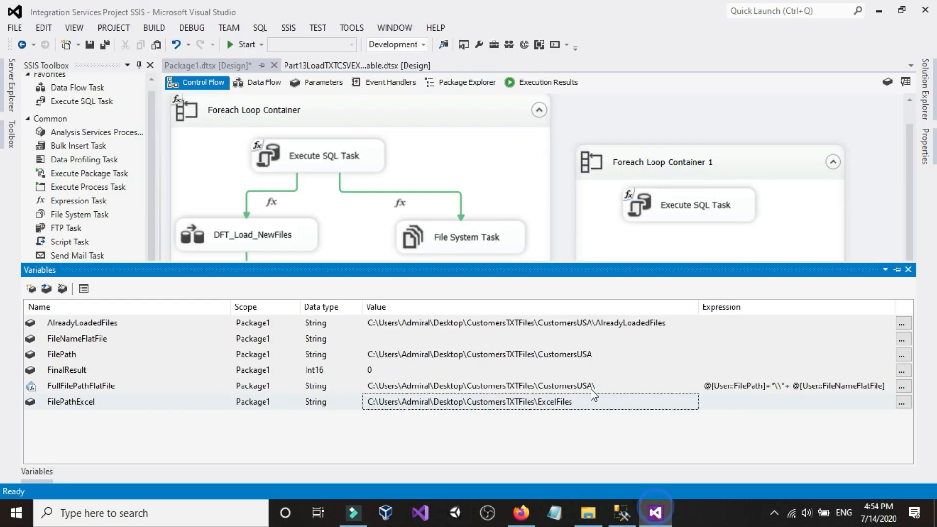
click(30, 288)
right_click(83, 418)
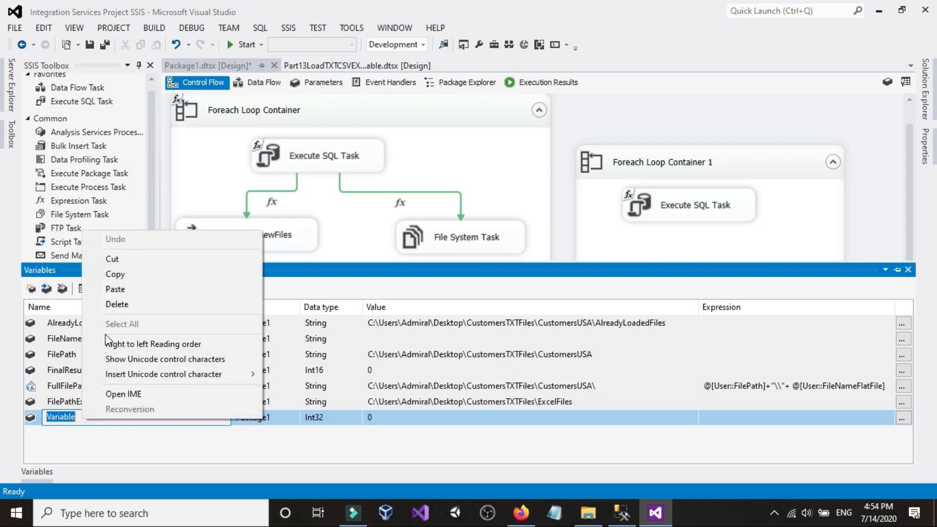
click(116, 303)
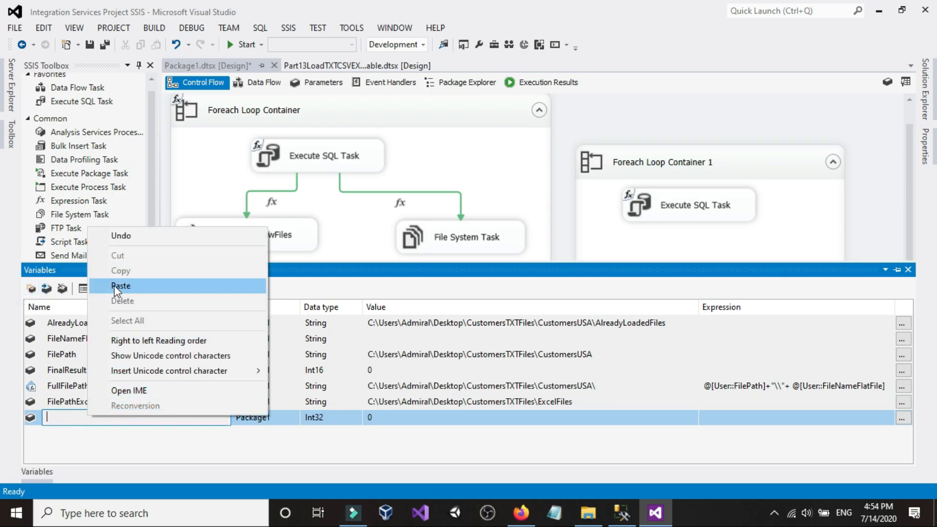
click(113, 286)
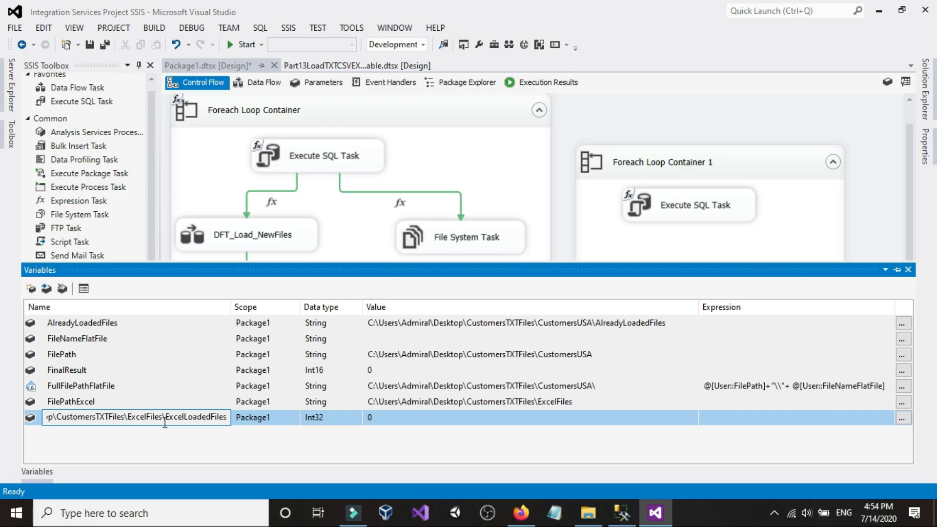
key(ctrl+a)
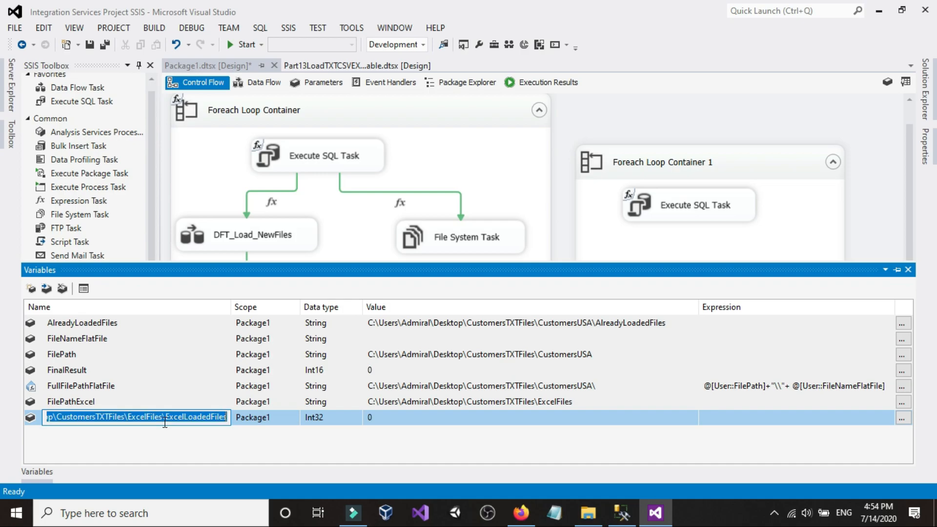
text(ExcelLoadedFilePathDestination)
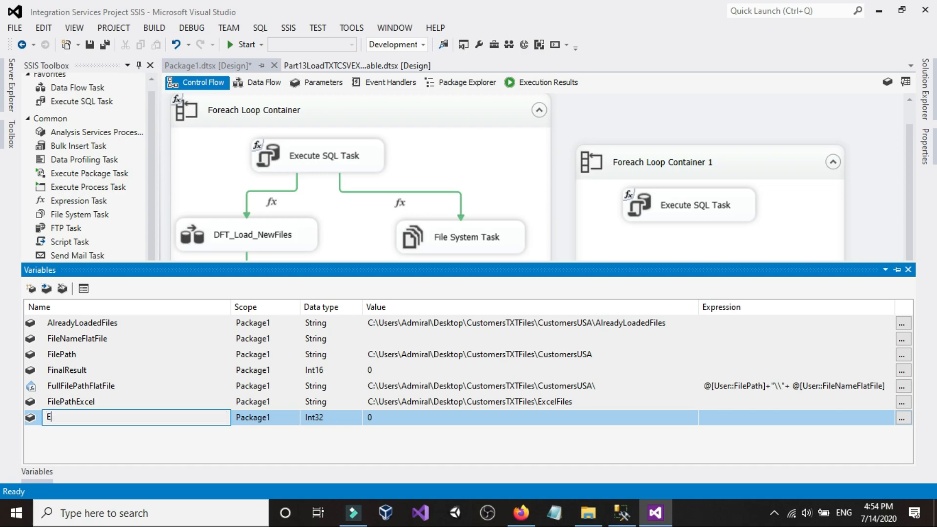
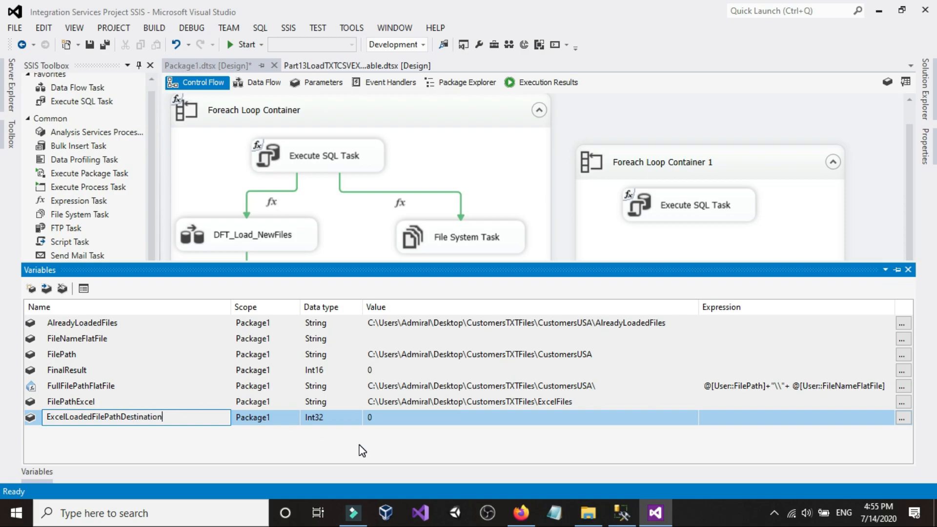
Step: Set the ExcelLoadedFilePathDestination variable's data type to String and its value to the copied ExcelLoadedFiles folder path
click(347, 405)
click(342, 416)
key(s)
key(s)
key(s)
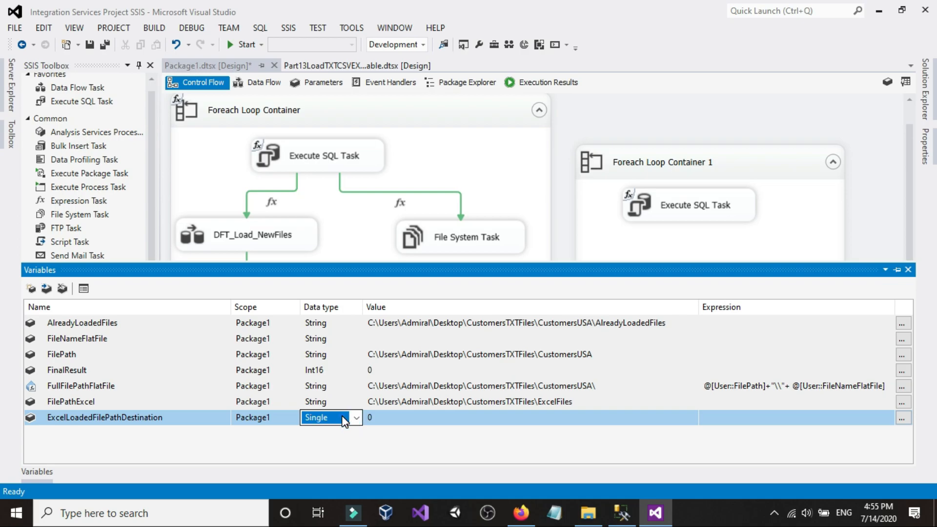
click(390, 417)
right_click(392, 417)
click(488, 285)
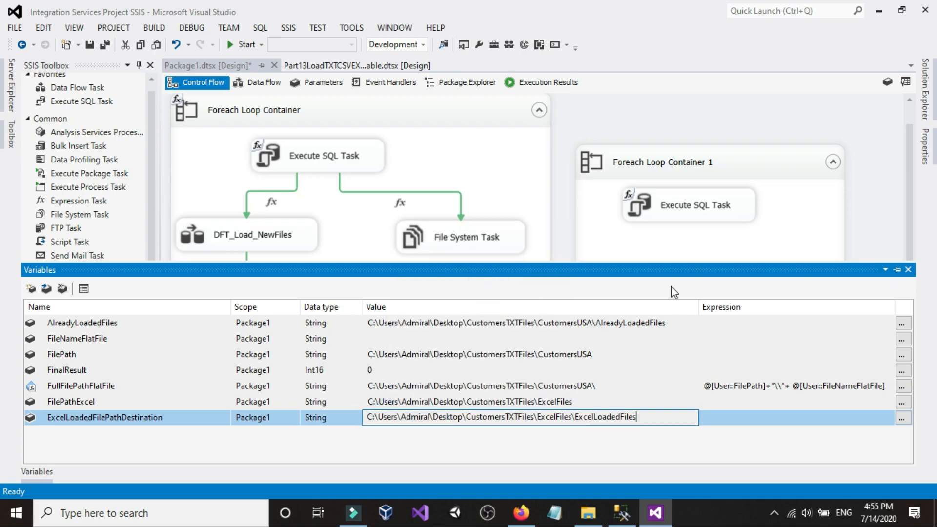
click(875, 207)
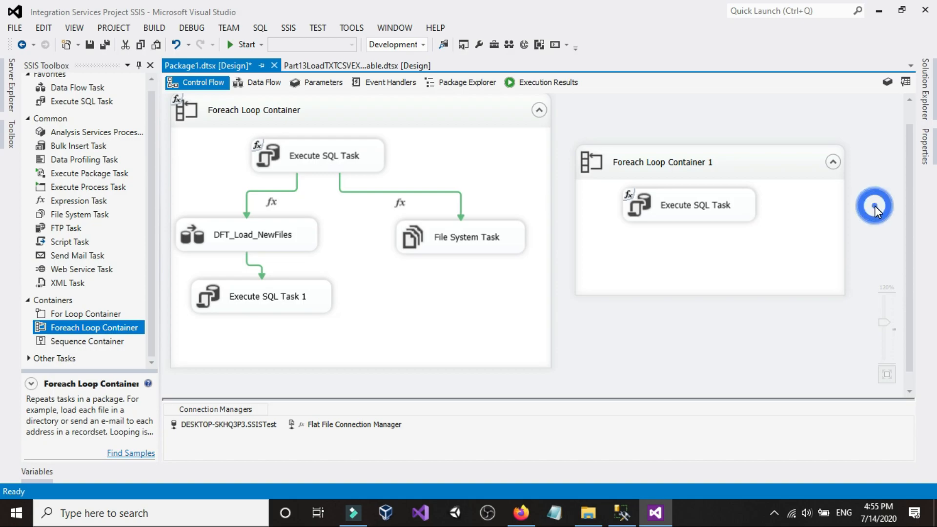
Step: Review the source and destination settings of the first loop's File System Task and the list of package variables
double_click(442, 237)
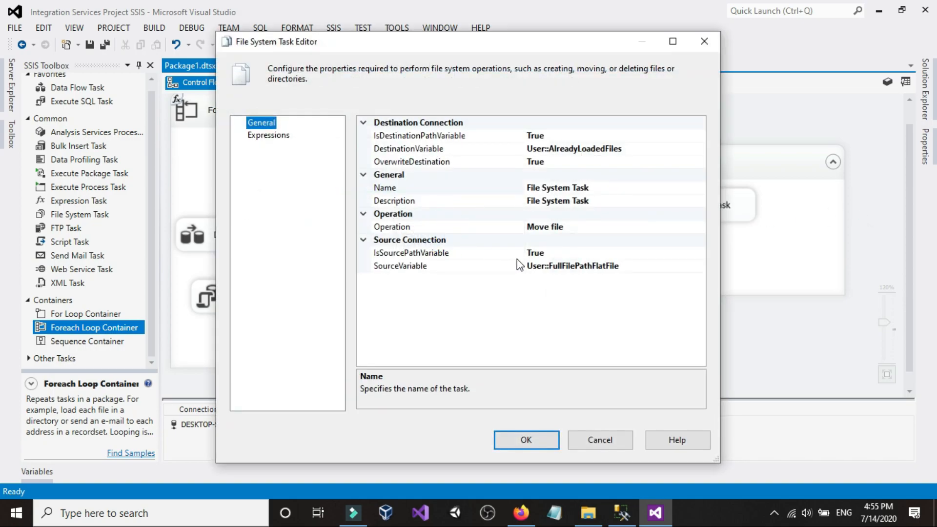
click(702, 40)
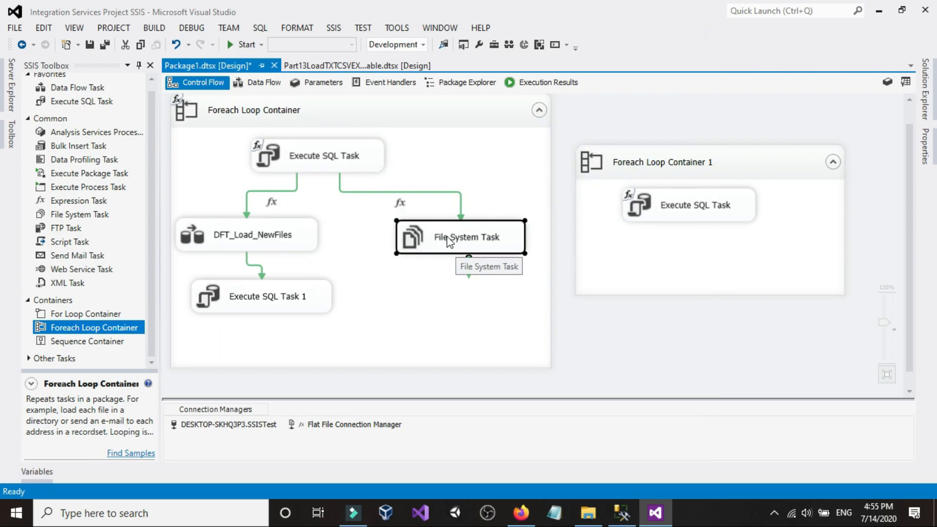
double_click(476, 238)
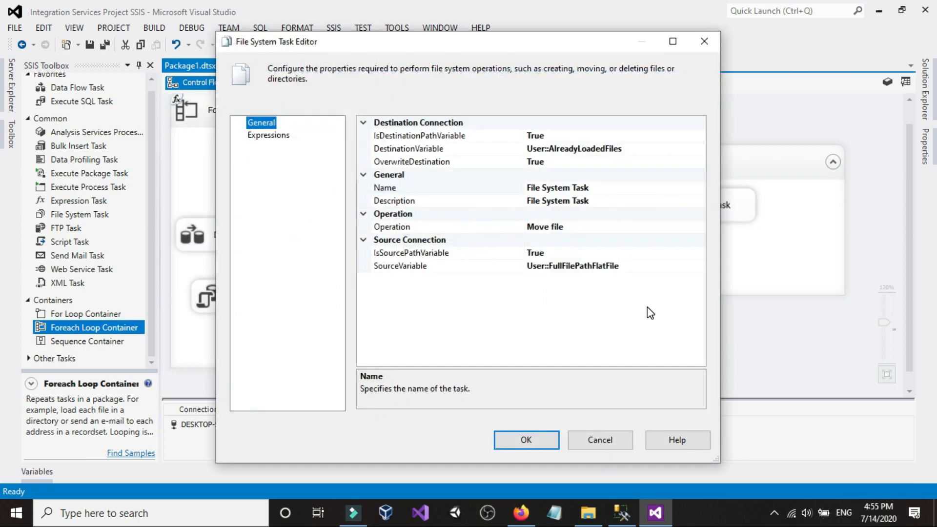
click(612, 435)
right_click(730, 92)
click(759, 134)
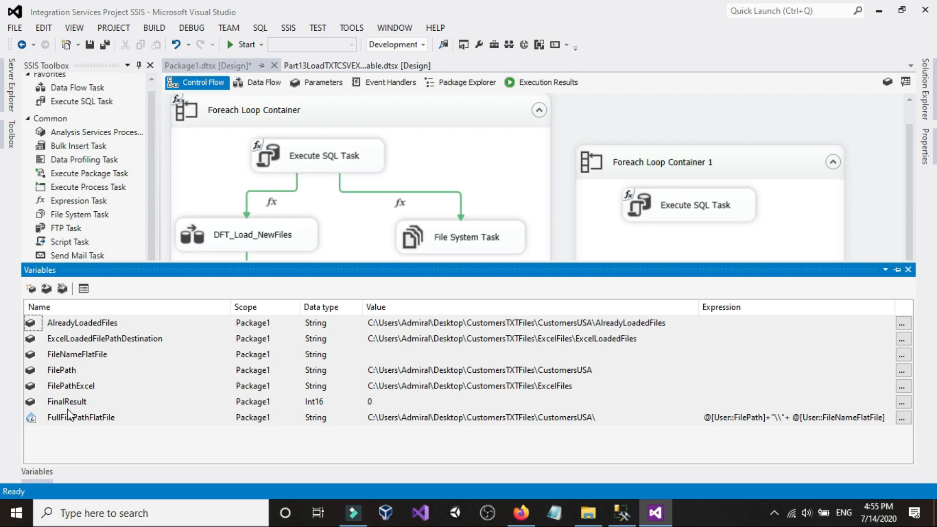
click(663, 111)
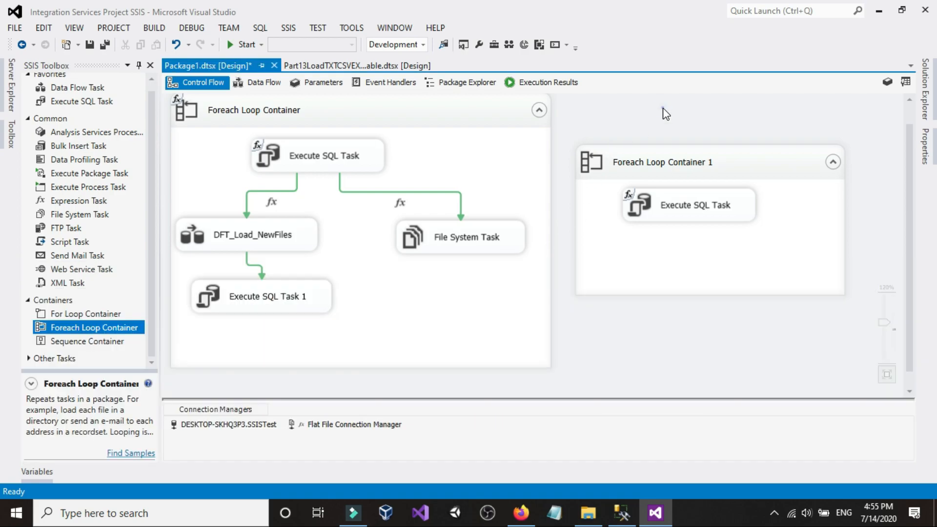
Step: Give Foreach Loop Container 1 a collection expression that sets its Directory property to @[User::FilePathExcel]
double_click(765, 168)
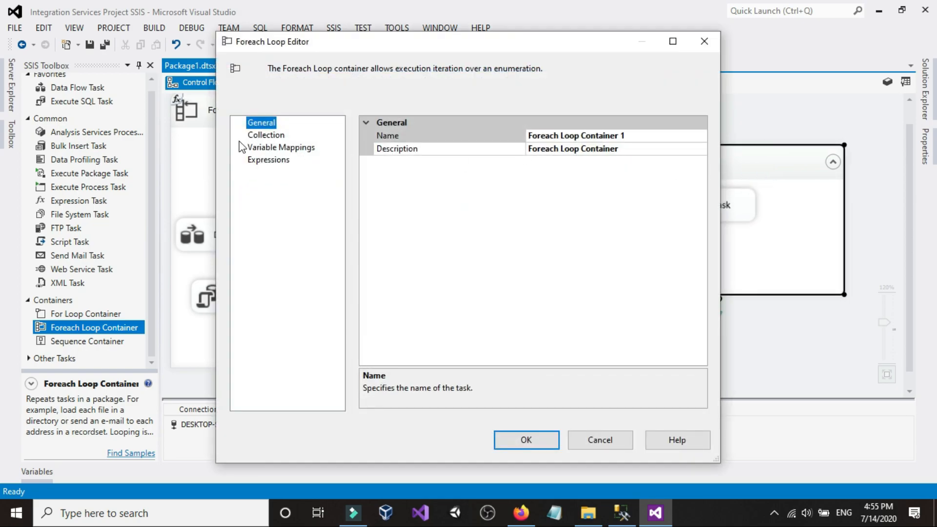
click(260, 137)
click(636, 149)
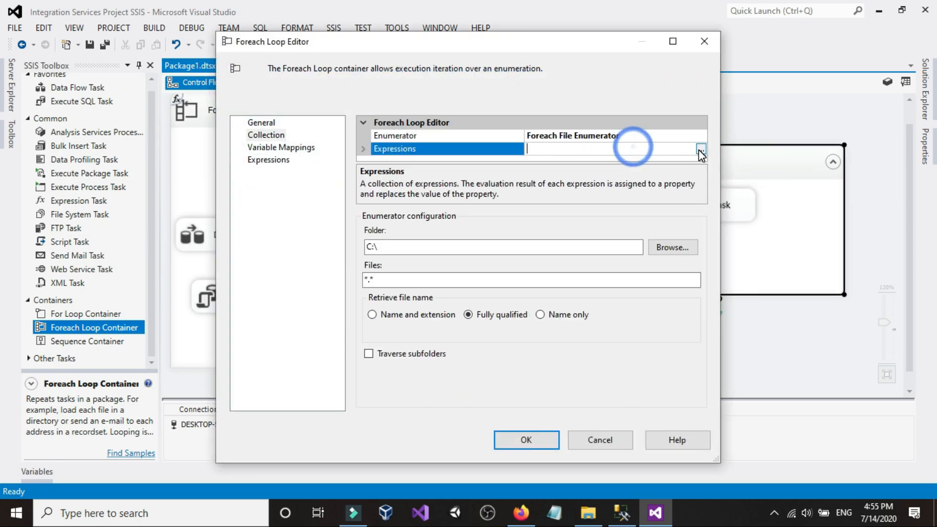
click(699, 149)
click(444, 195)
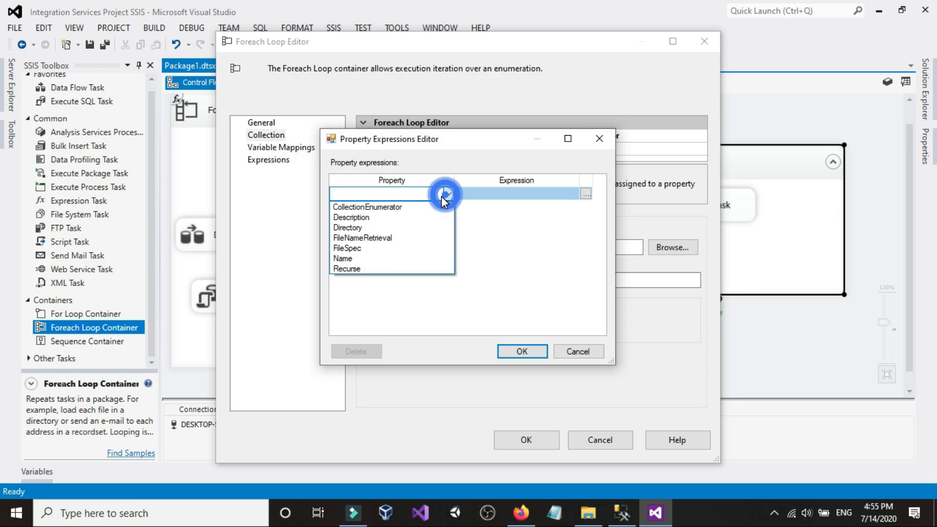
click(416, 227)
click(585, 194)
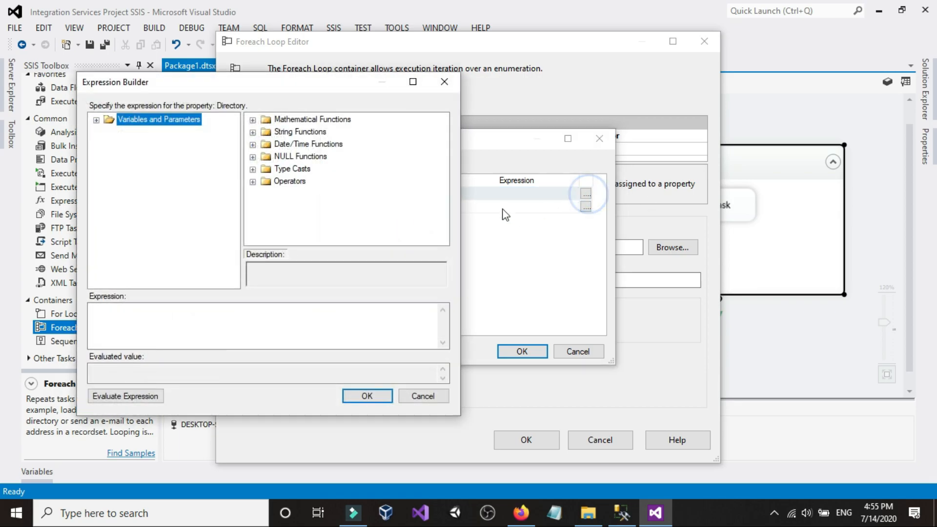
click(171, 122)
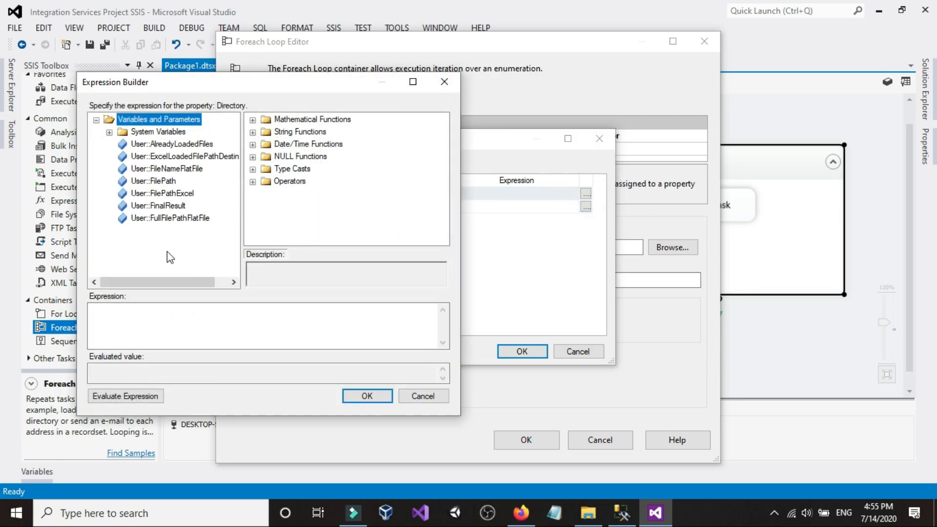
drag(162, 196, 168, 320)
click(137, 394)
click(368, 396)
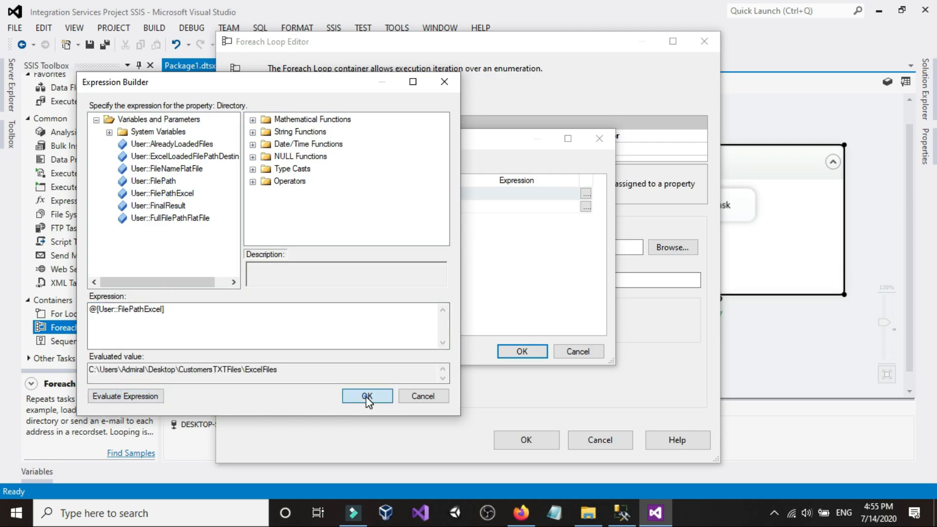
click(510, 351)
Step: Set the loop's file filter to *.xlsx and retrieve file names as name and extension
click(424, 279)
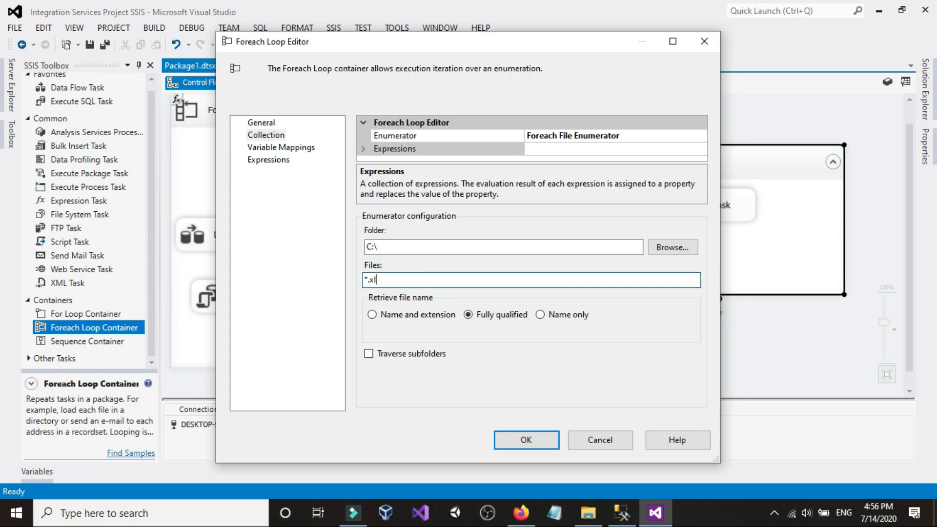
click(409, 315)
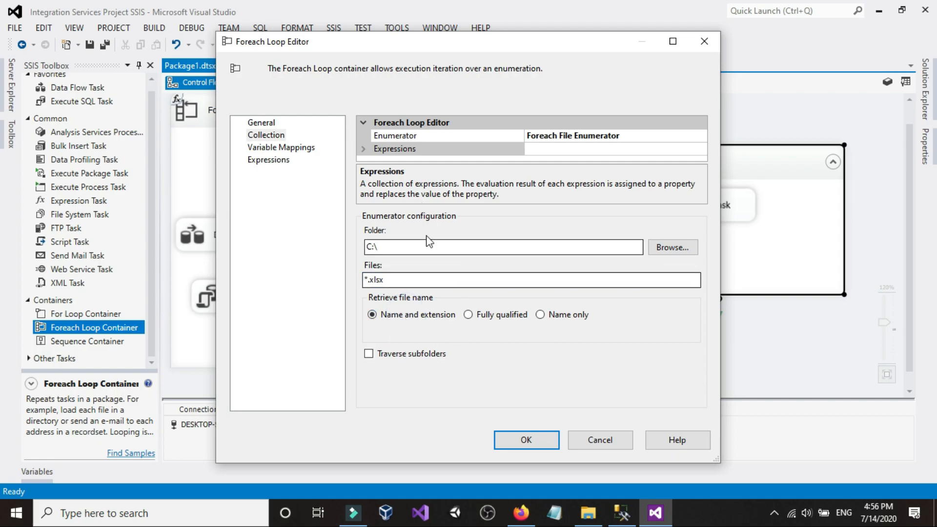
Step: Map the loop's collection value to a new String variable named FileNameExcel and apply the loop settings
click(272, 147)
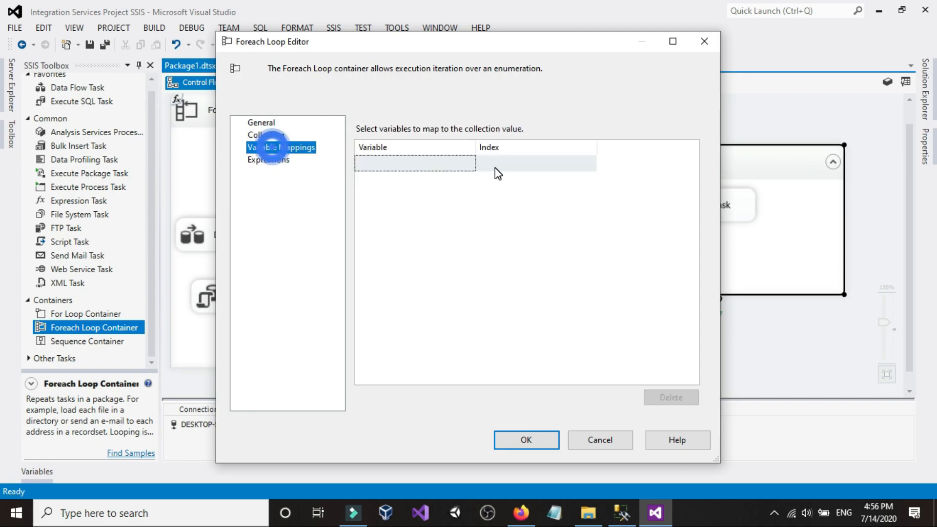
click(470, 162)
click(442, 176)
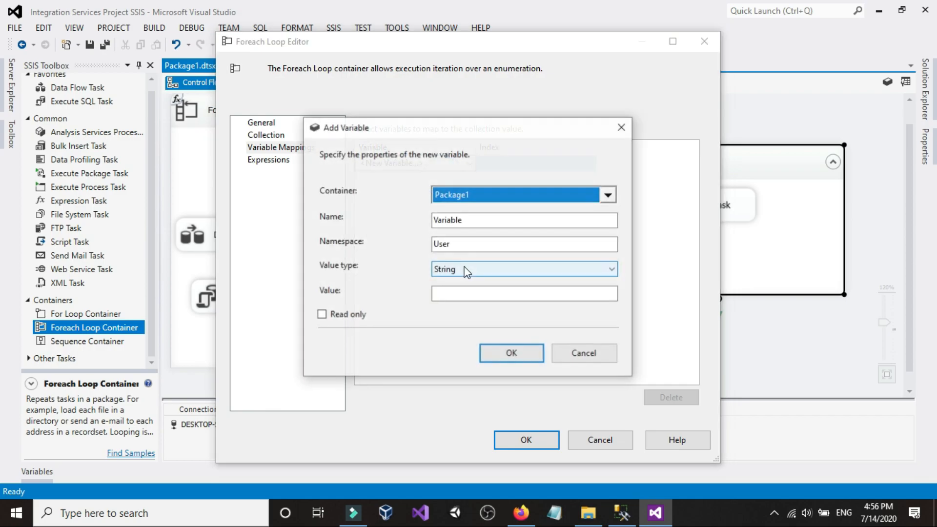
double_click(488, 220)
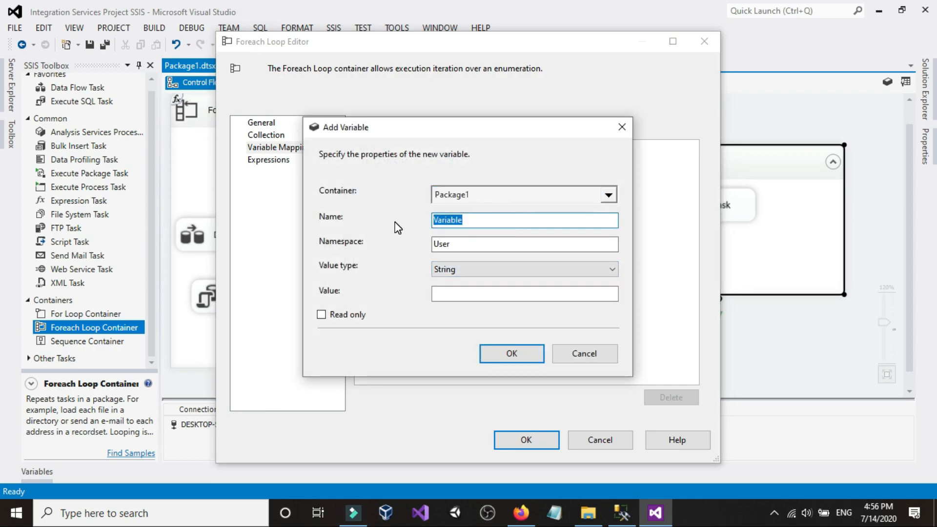
text(FileNameExce)
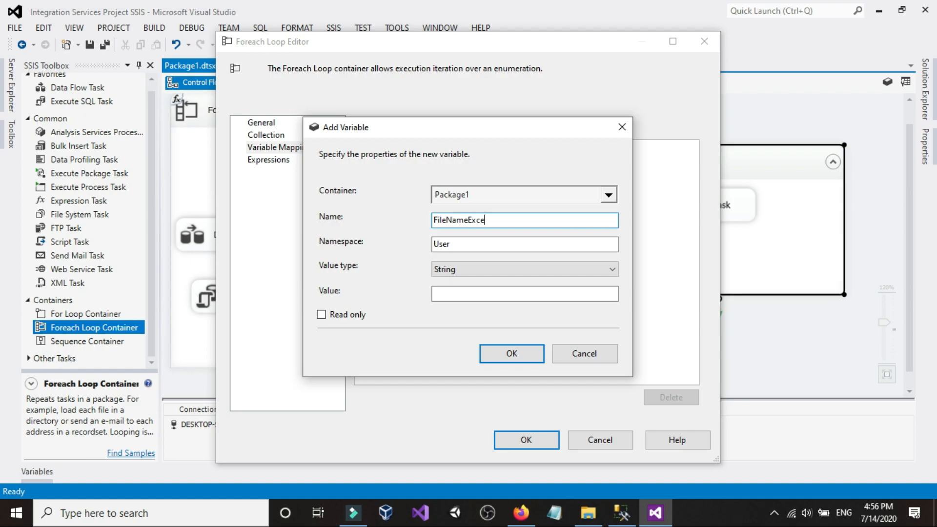
click(498, 351)
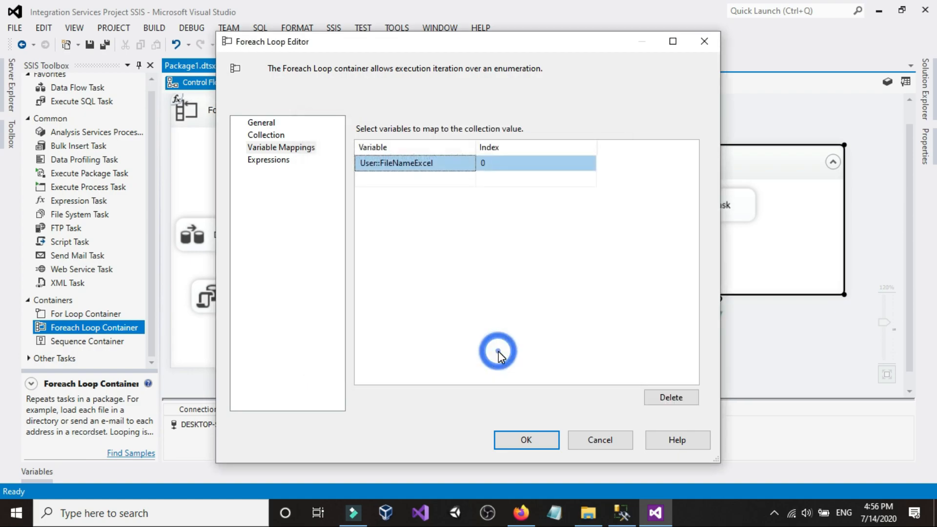
click(518, 440)
Step: Make Foreach Loop Container 1 taller and shift it slightly down on the design surface
click(613, 345)
drag(663, 293, 662, 335)
click(657, 280)
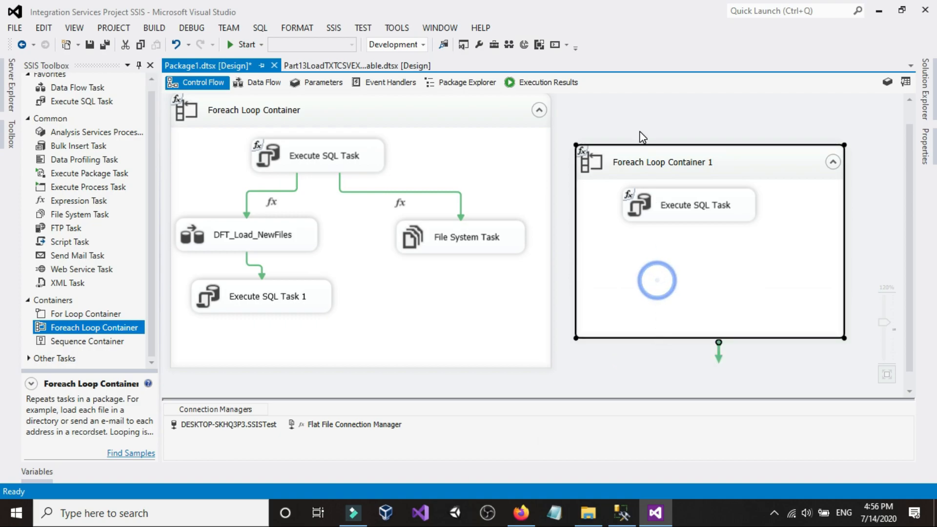
click(644, 117)
click(660, 282)
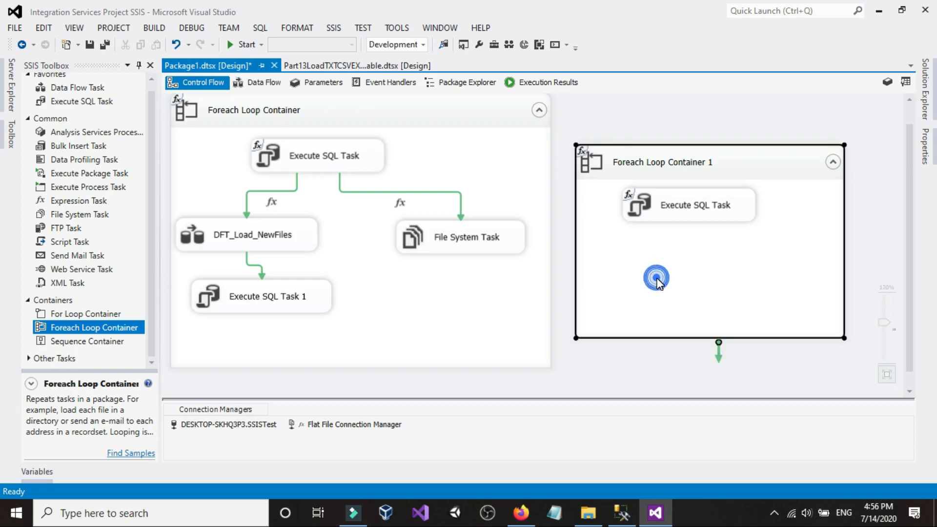
drag(645, 166, 642, 174)
click(653, 133)
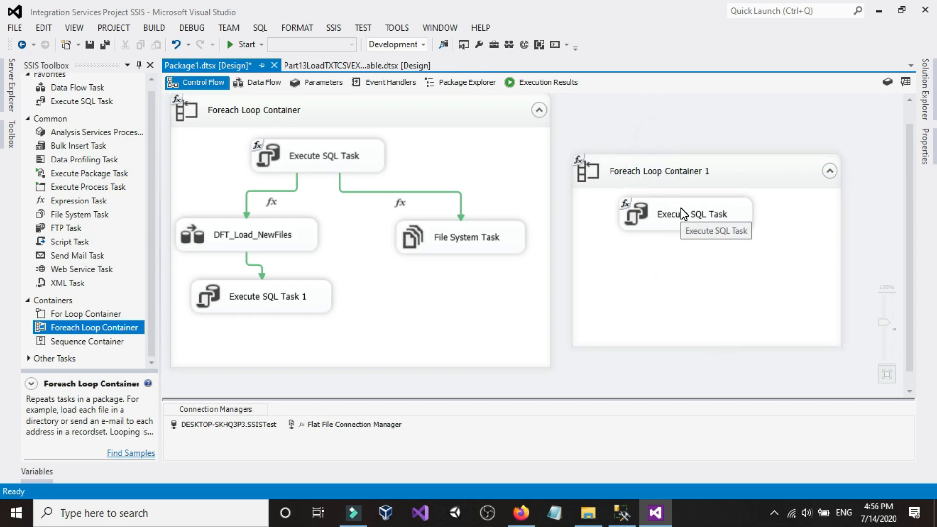
Step: Review the general settings of the Execute SQL Task inside Foreach Loop Container 1
double_click(681, 211)
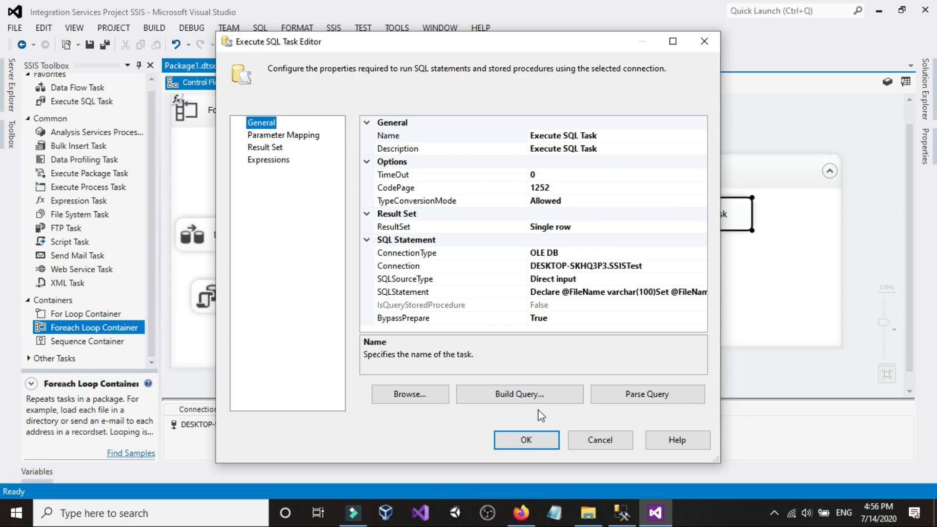
click(529, 435)
click(685, 138)
Step: Reposition Foreach Loop Container 1 beside the first loop, nearly level with its upper edge and with a gap between them
click(685, 172)
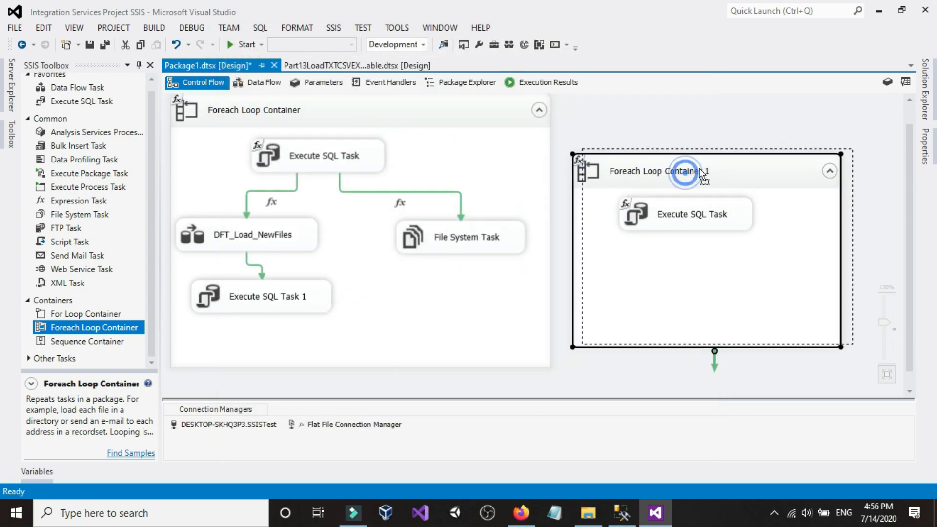
drag(702, 173, 735, 171)
click(529, 149)
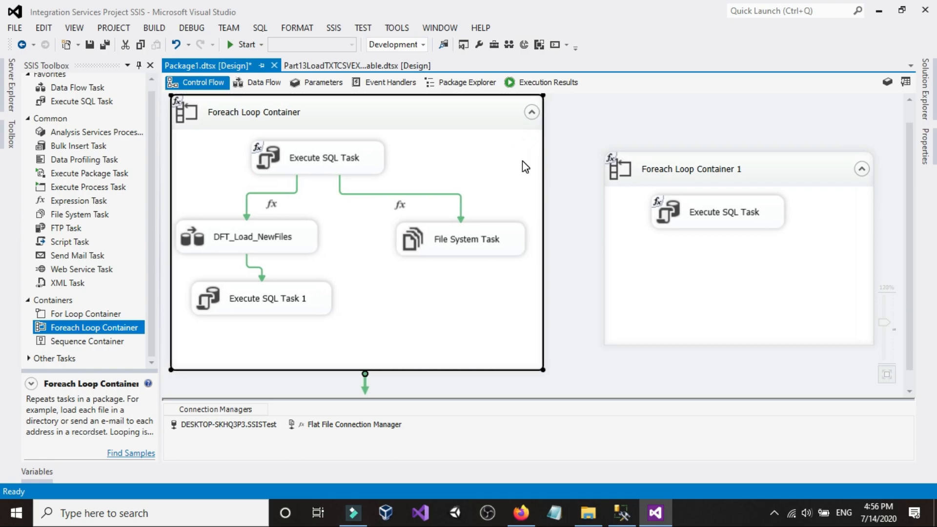
drag(630, 165, 583, 121)
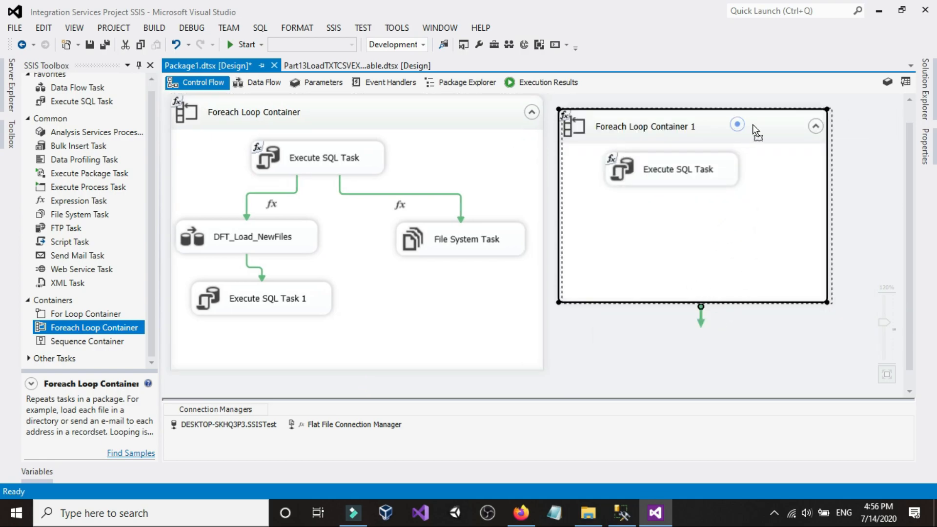
drag(750, 124, 780, 125)
click(744, 317)
Step: Add a Data Flow Task, a File System Task beside it and a second Data Flow Task below to Foreach Loop Container 1
drag(64, 88, 616, 231)
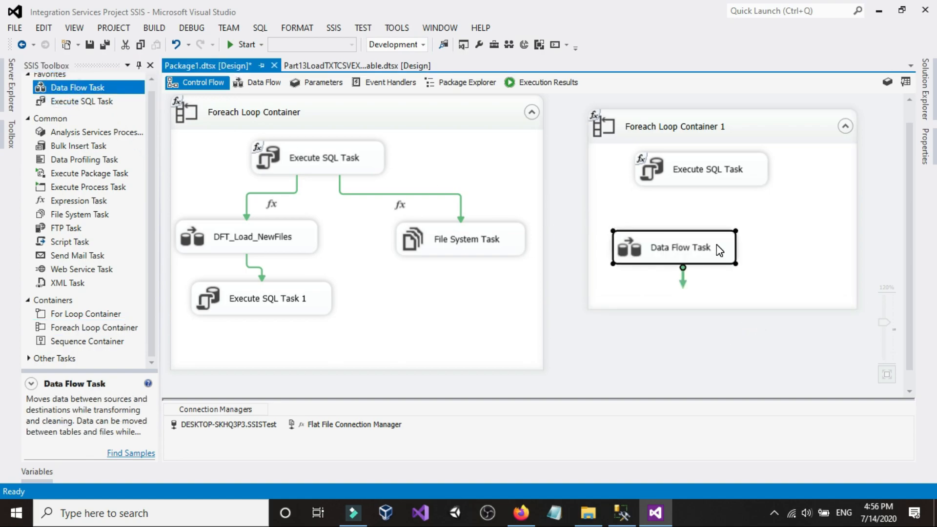
click(805, 241)
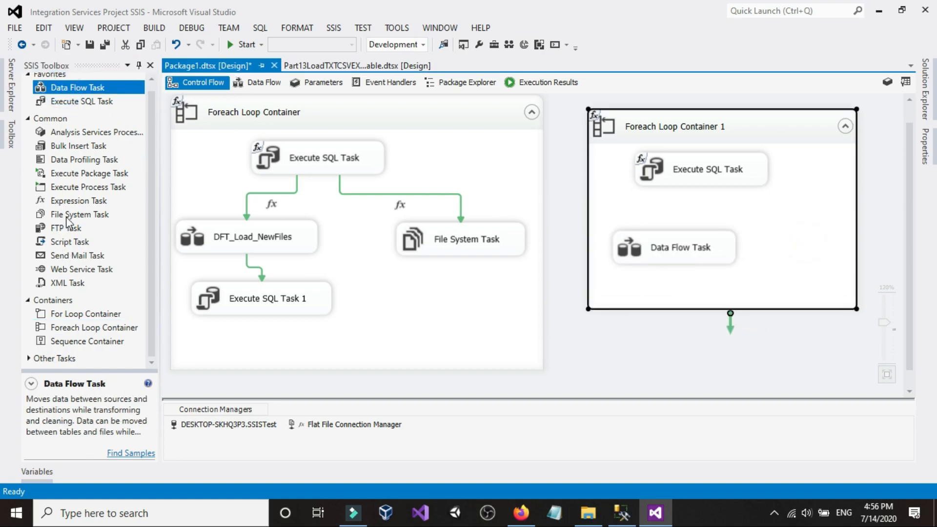
drag(73, 215, 805, 253)
click(705, 340)
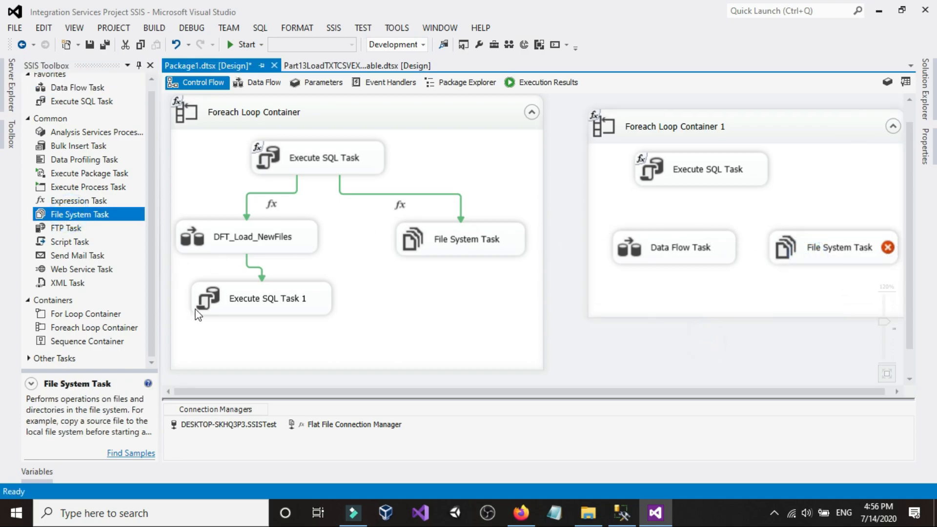
drag(82, 93, 690, 310)
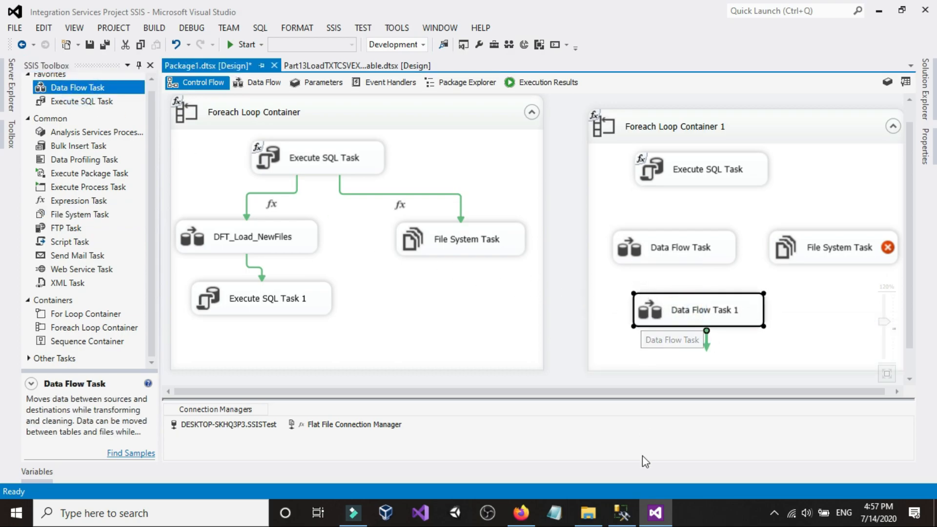
Step: Switch to SQL Server Management Studio to view the ExsistingFiles query results, and return to Visual Studio
click(621, 512)
click(90, 410)
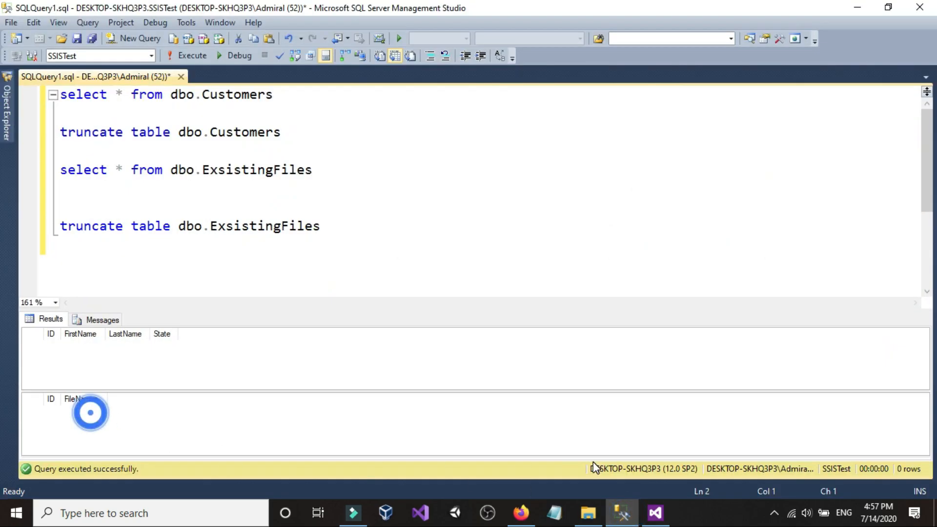
click(655, 512)
Step: In Foreach Loop Container 1, connect Execute SQL Task to Data Flow Task and File System Task, and Data Flow Task to Data Flow Task 1
click(705, 165)
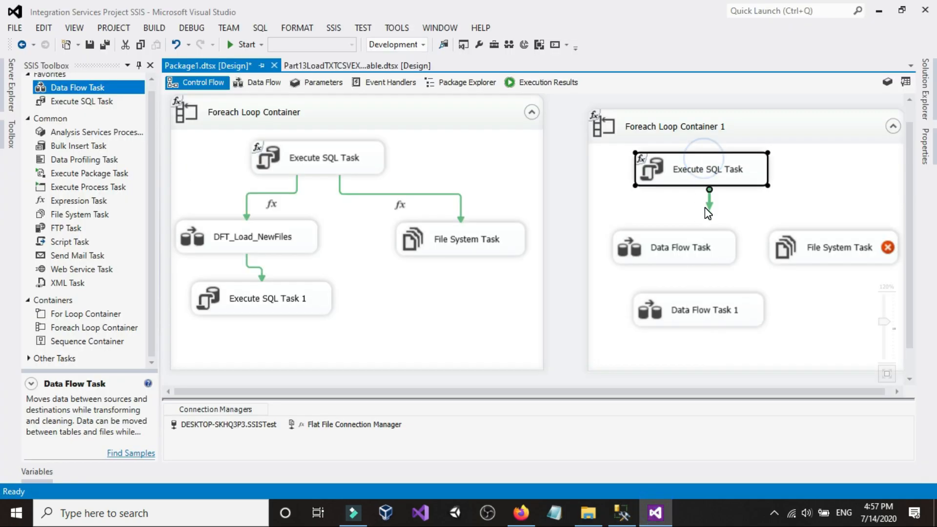
drag(707, 204, 701, 245)
click(745, 172)
drag(709, 200, 808, 237)
click(699, 249)
drag(684, 281, 695, 313)
click(585, 280)
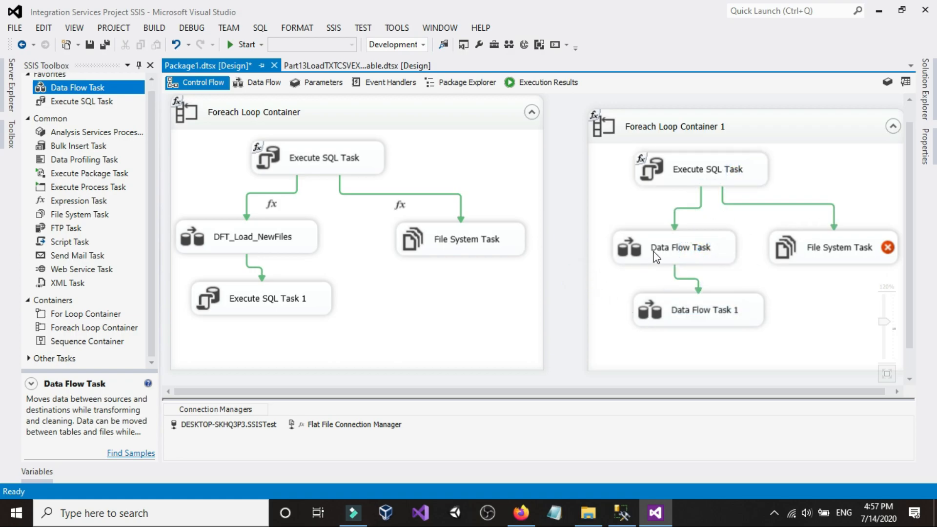
Step: Copy the expression @[User::FinalResult]==0 from the first loop's precedence constraint between Execute SQL Task and DFT_Load_NewFiles
click(694, 181)
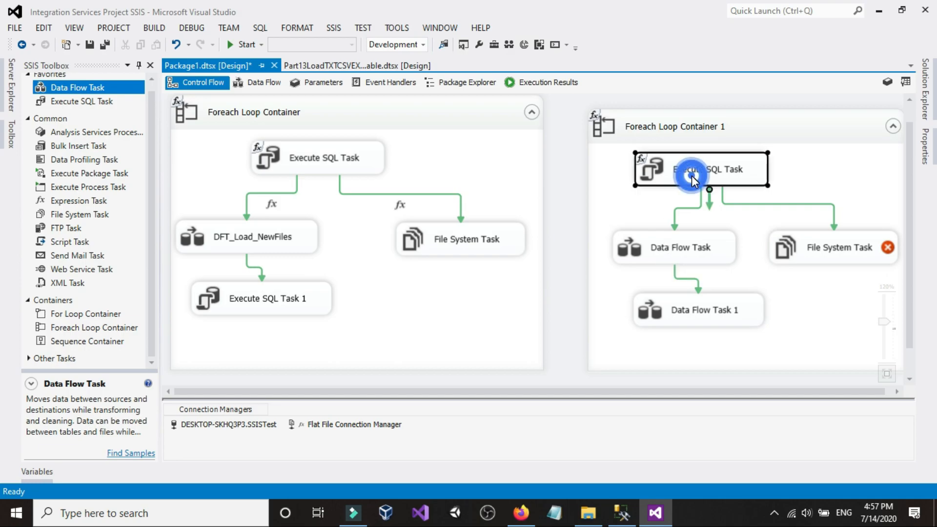
click(288, 198)
double_click(287, 194)
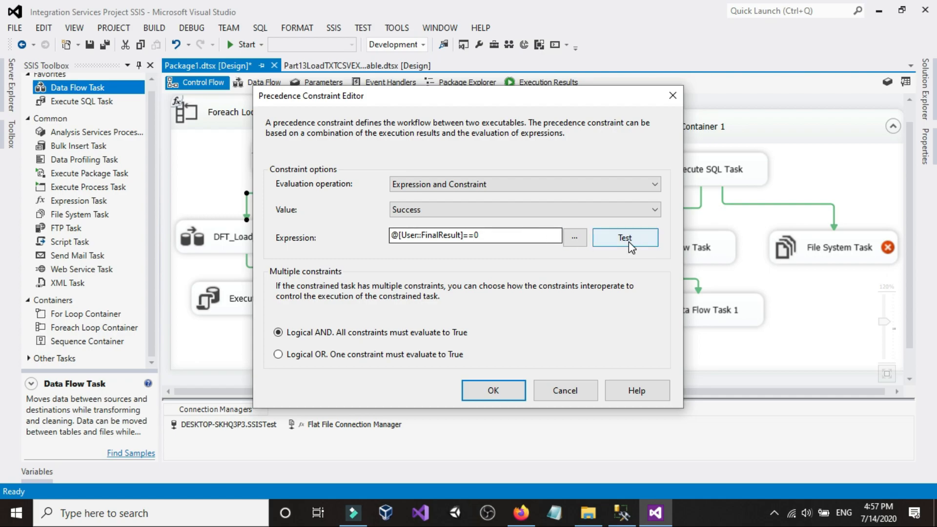
click(574, 237)
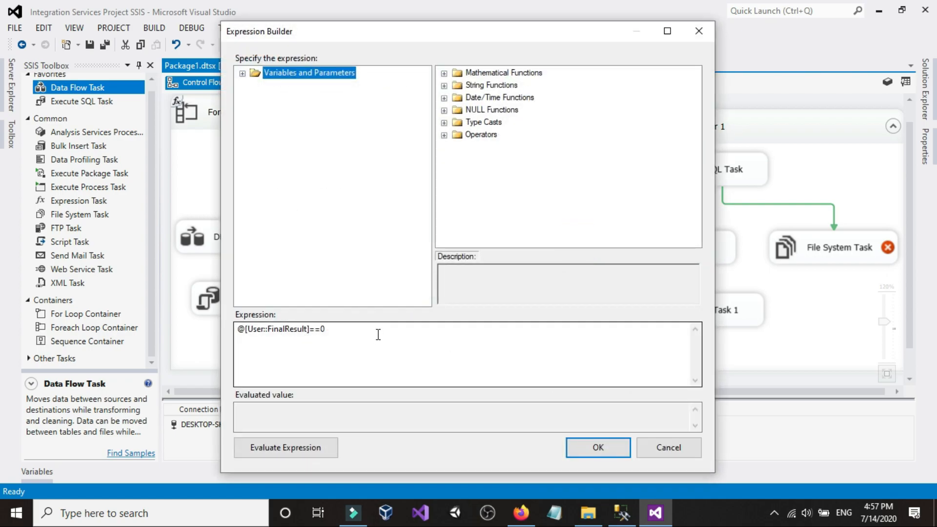
triple_click(381, 332)
right_click(320, 334)
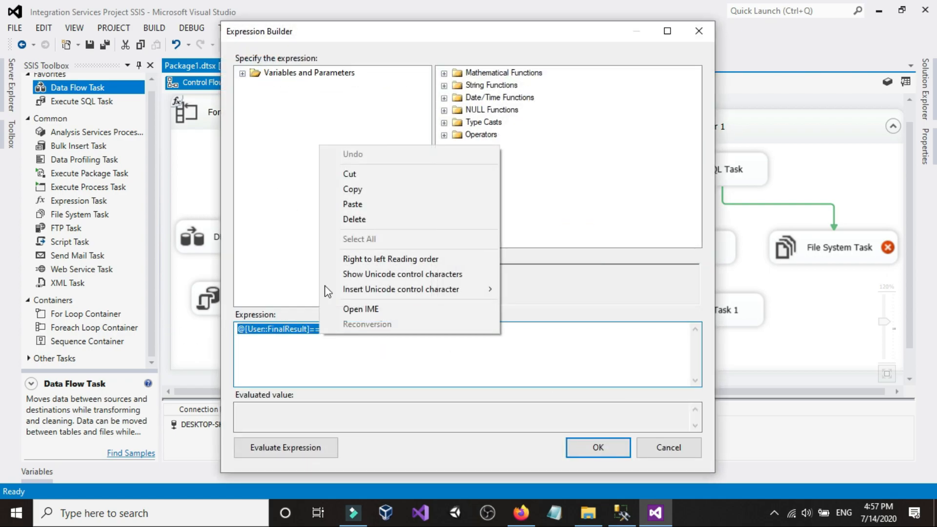
click(371, 192)
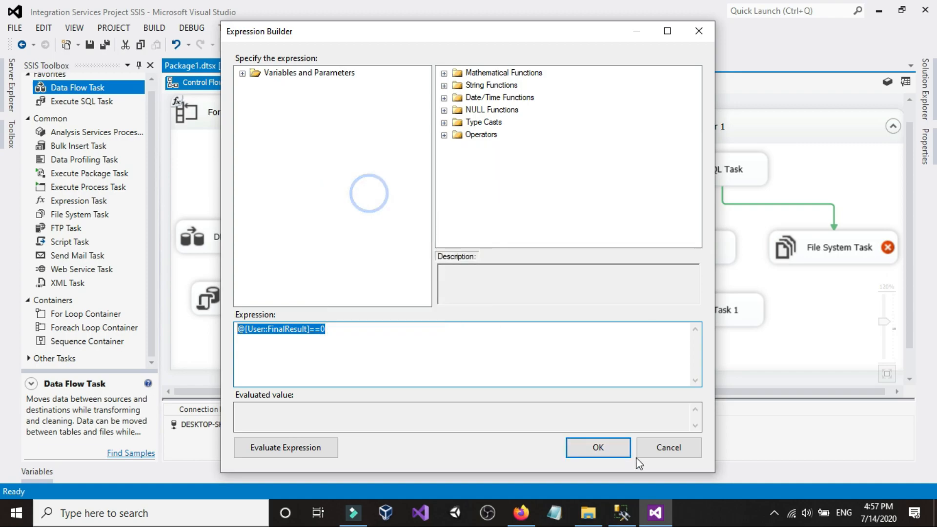
click(678, 449)
click(578, 379)
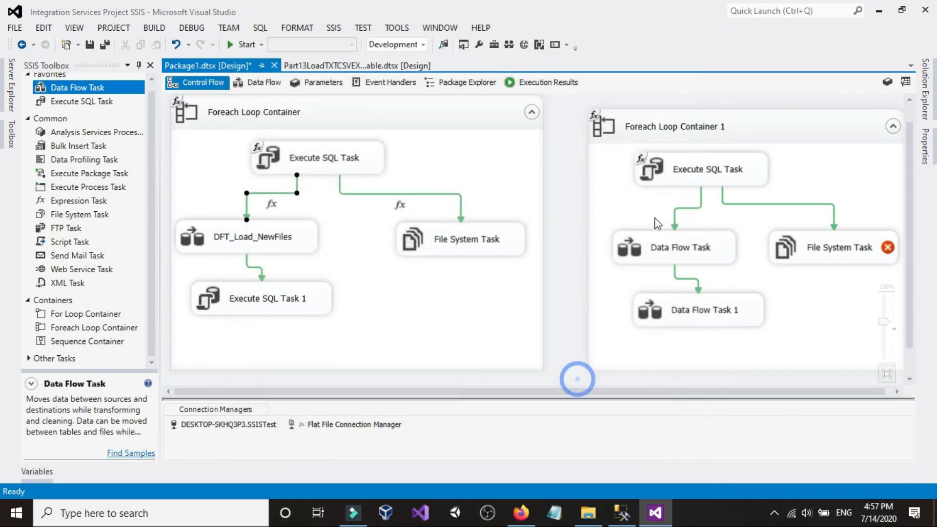
Step: Set the constraint to Data Flow Task in Foreach Loop Container 1 to Expression and Constraint with @[User::FinalResult]==0
double_click(688, 207)
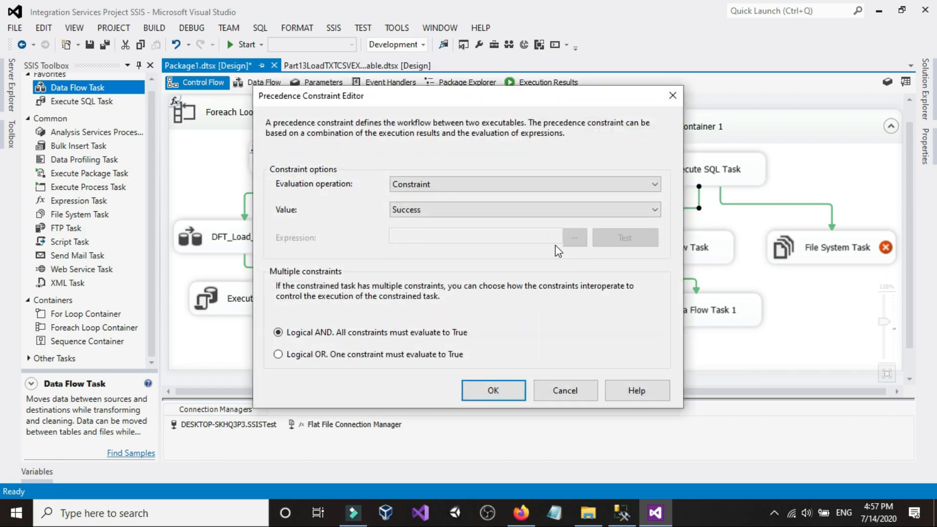
click(510, 185)
click(491, 219)
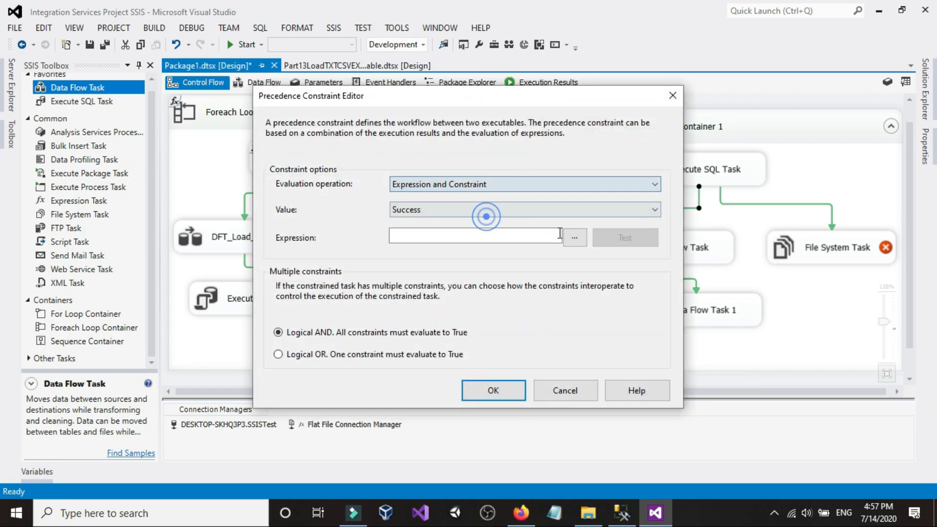
click(574, 238)
right_click(309, 379)
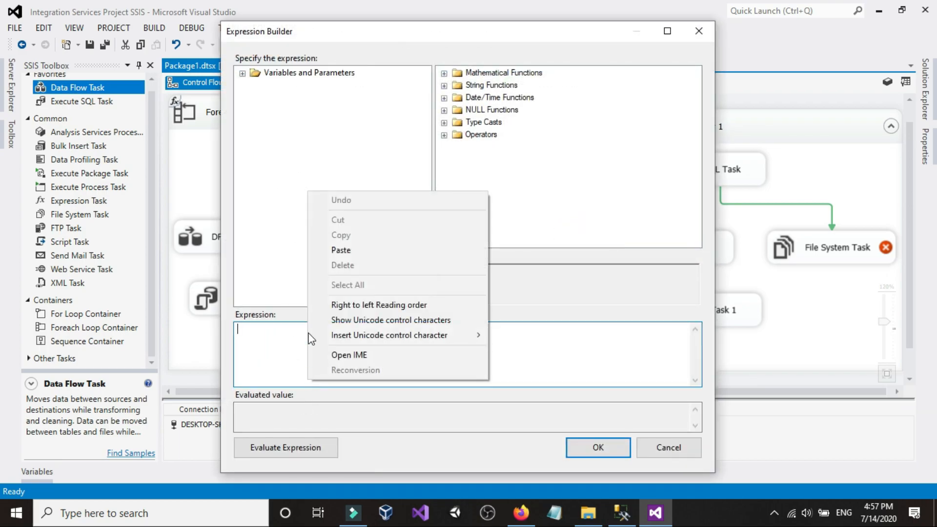
click(317, 245)
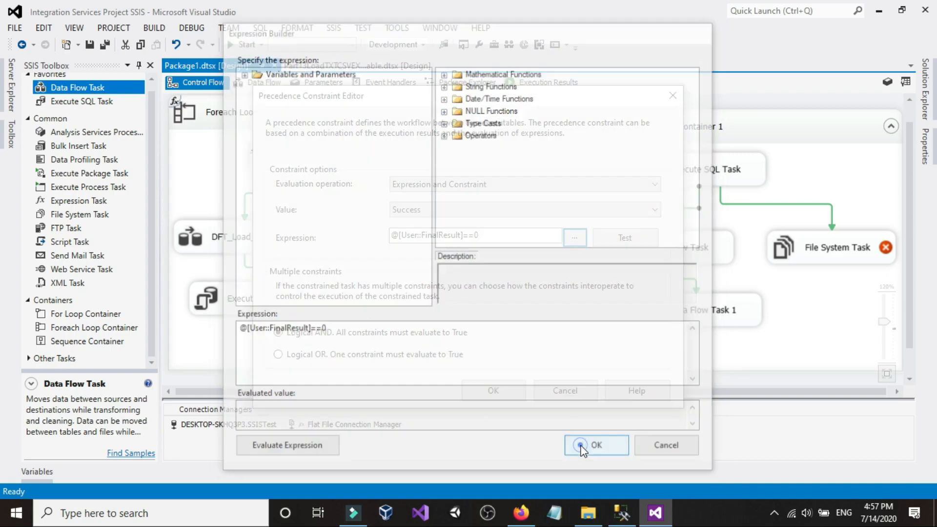
click(576, 446)
click(493, 390)
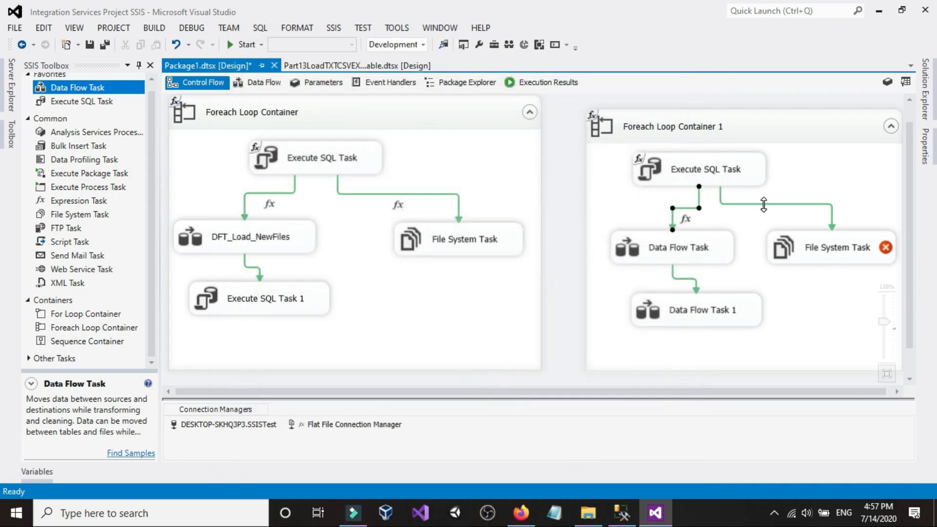
Step: Set the constraint to File System Task in Foreach Loop Container 1 to Expression and Constraint with @[User::FinalResult]==1
double_click(761, 203)
click(560, 183)
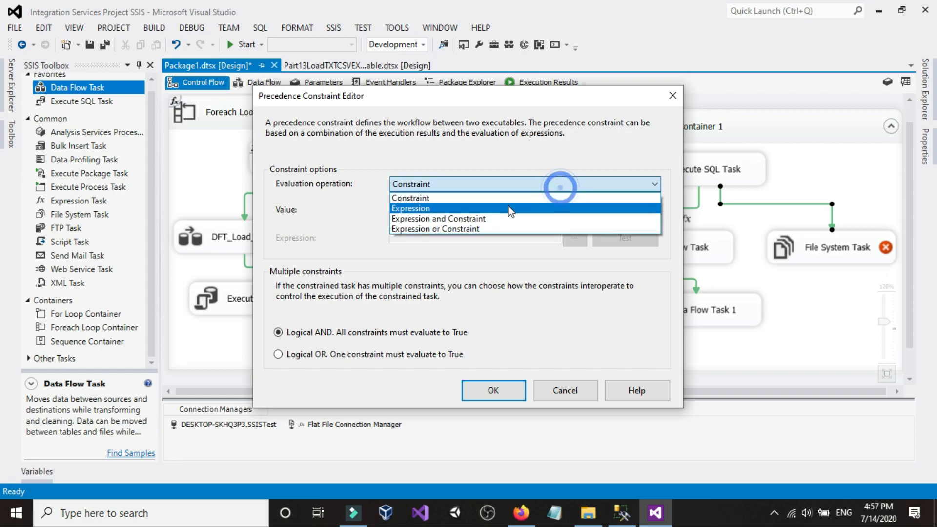
click(491, 218)
click(575, 238)
right_click(328, 348)
click(378, 221)
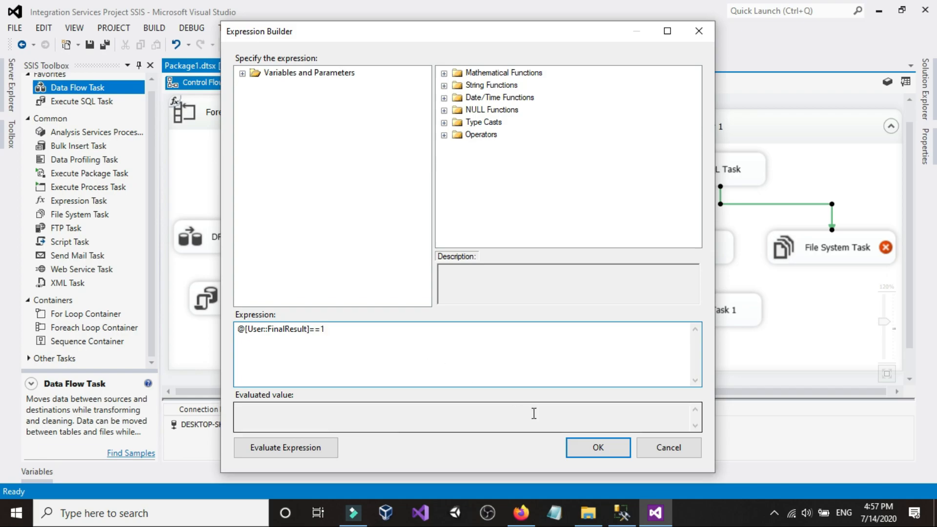
click(578, 448)
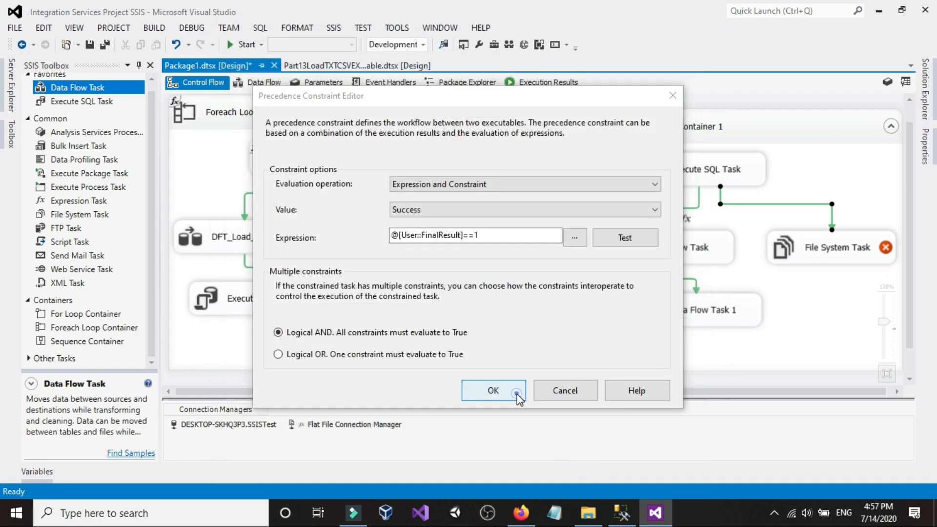
click(519, 398)
click(777, 313)
click(715, 312)
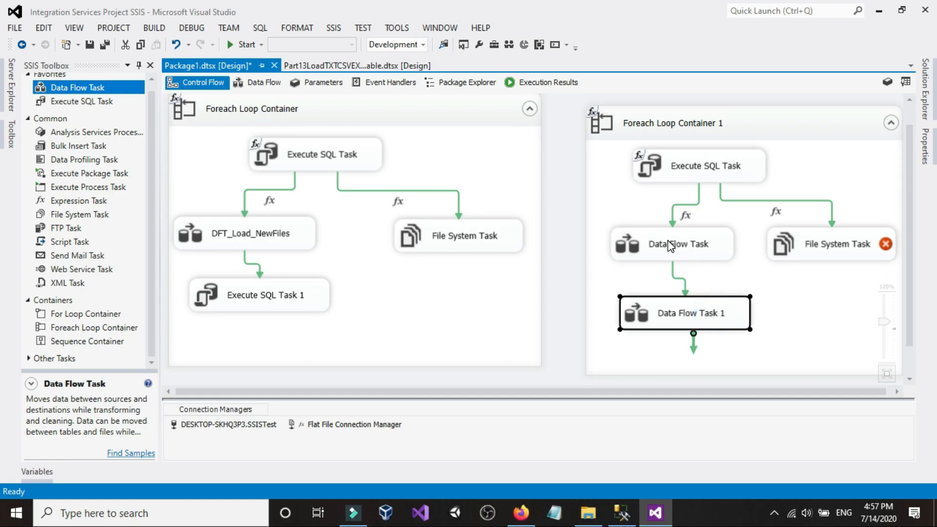
click(682, 318)
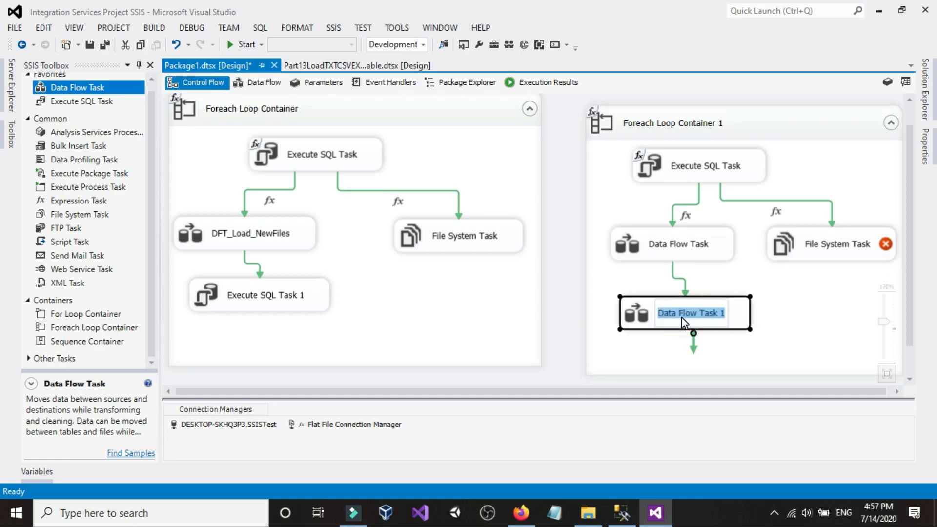
key(BackSpace)
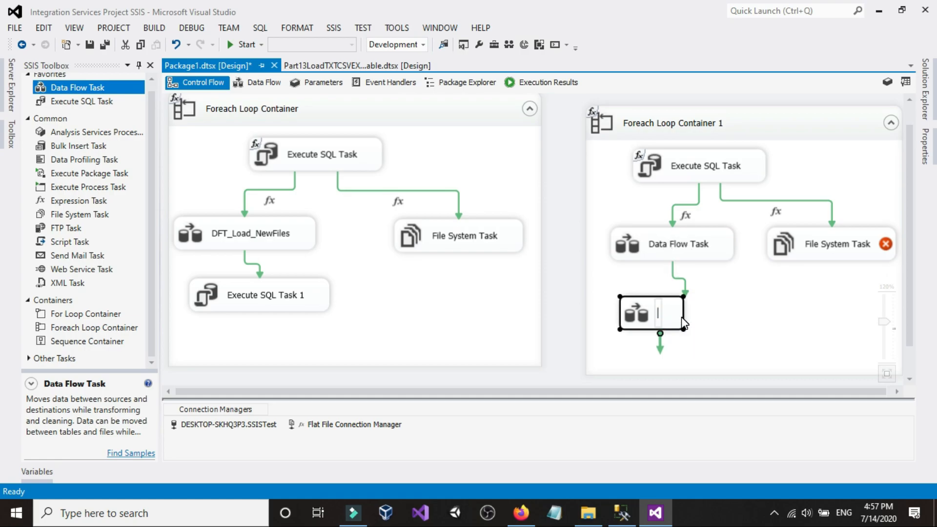
key(Return)
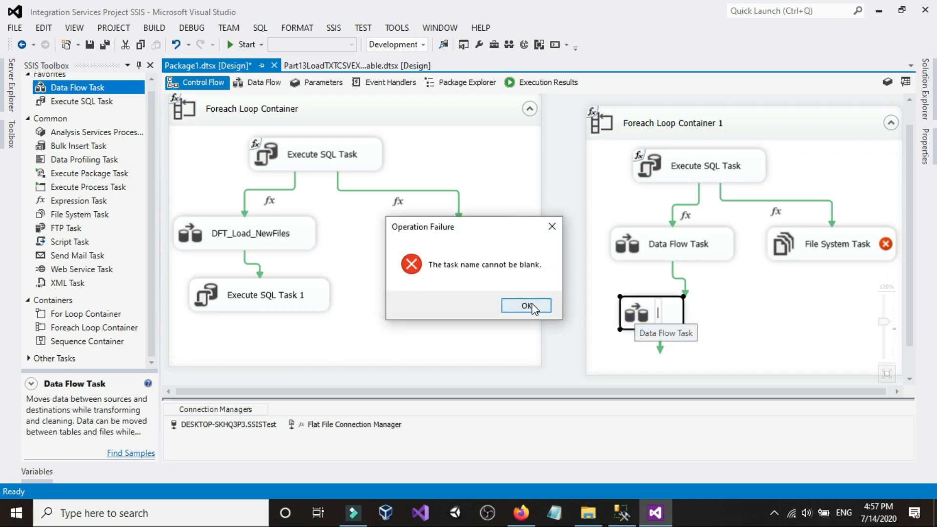
click(529, 304)
click(639, 282)
Step: Delete Data Flow Task 1 and its incoming connector from Foreach Loop Container 1
click(678, 279)
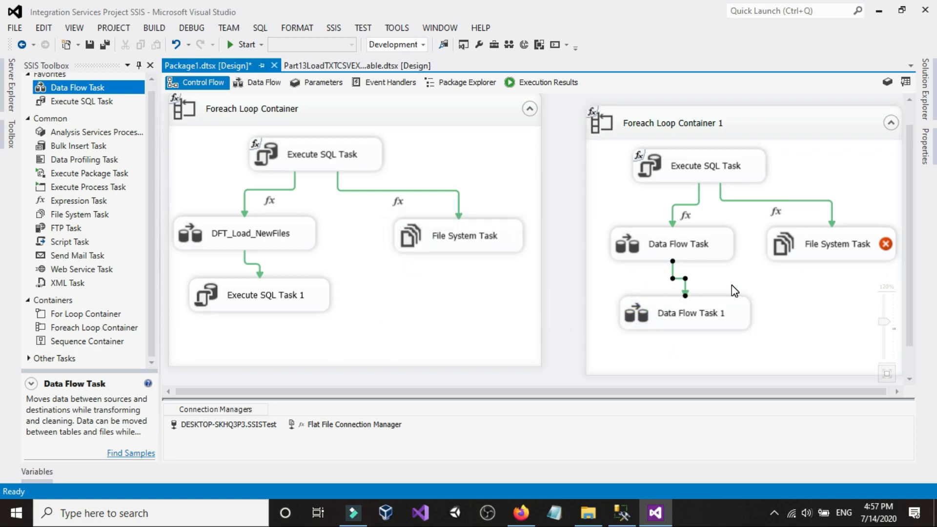
key(Delete)
click(707, 312)
key(Delete)
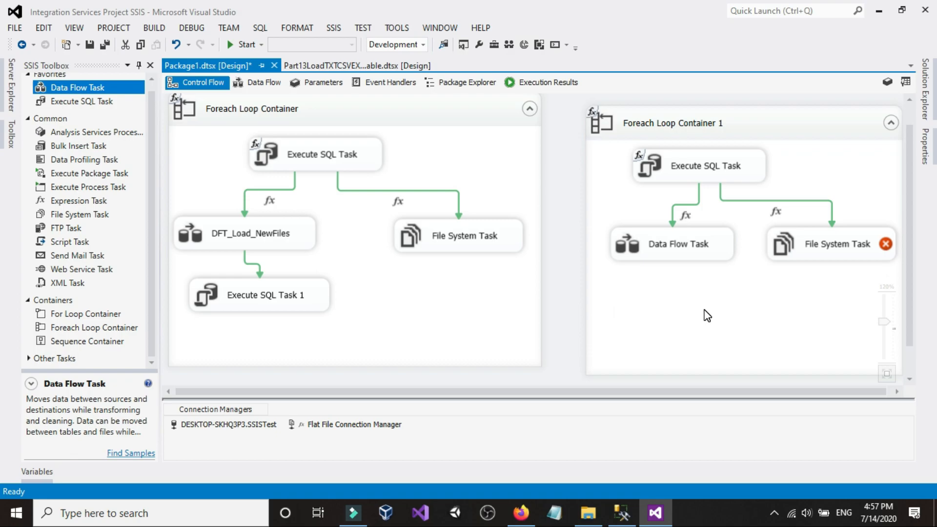
Step: Add an Execute SQL Task below Data Flow Task in Foreach Loop Container 1 and connect Data Flow Task to it
drag(69, 101, 659, 297)
click(660, 236)
drag(675, 263, 691, 324)
Step: Open the data flow of Data Flow Task and add an Excel Source, a Data Conversion and an OLE DB Destination
click(657, 297)
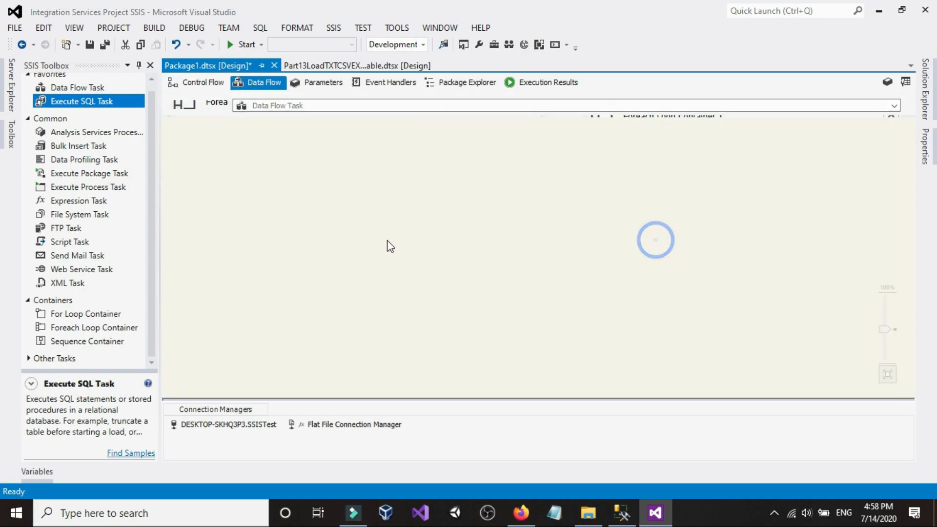
scroll(127, 222, down, 6)
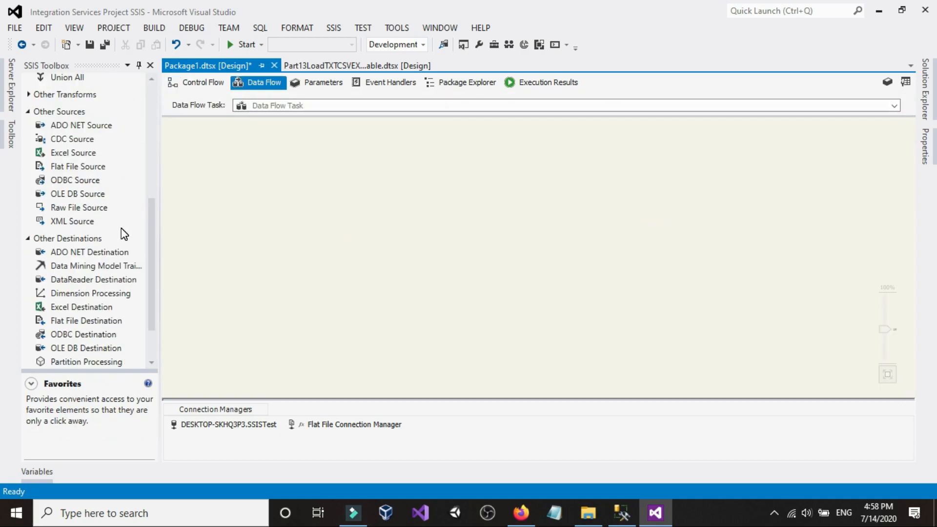
drag(73, 152, 239, 154)
click(73, 221)
scroll(92, 222, up, 6)
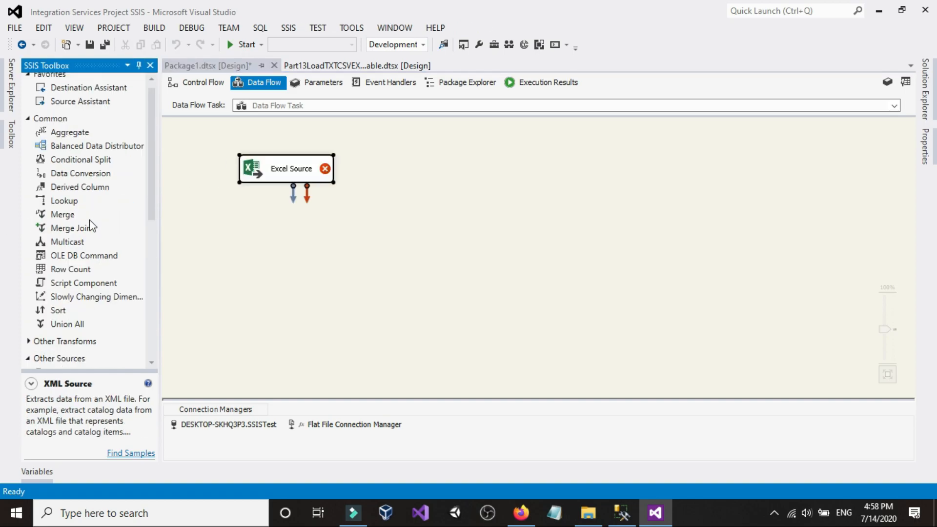
drag(80, 175, 256, 264)
scroll(110, 276, down, 7)
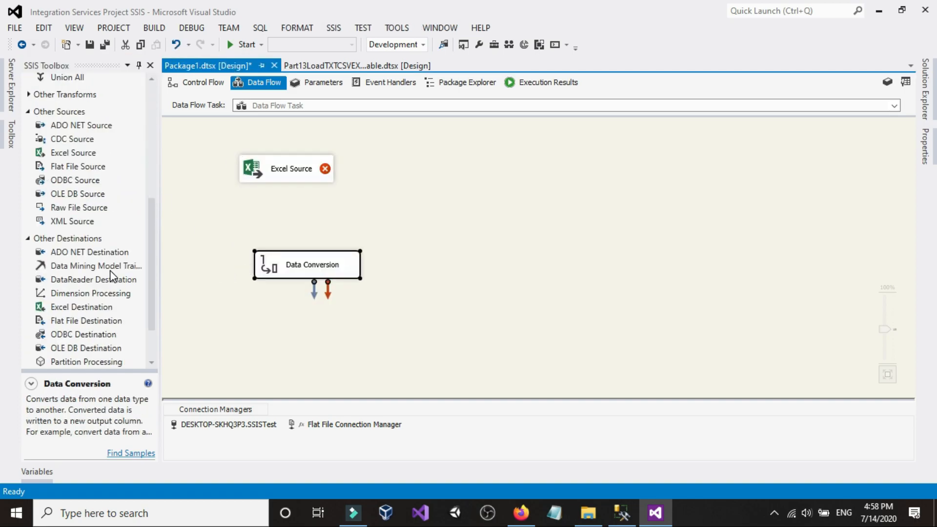
drag(104, 293, 408, 323)
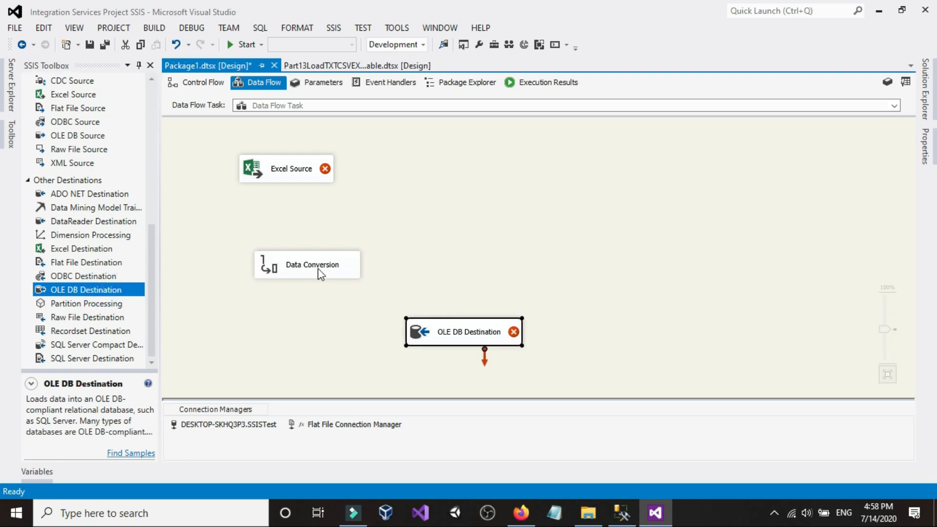
Step: Move Data Conversion closer to Excel Source and connect Excel Source to Data Conversion and Data Conversion to OLE DB Destination
drag(314, 259, 346, 233)
click(299, 164)
drag(299, 199, 407, 336)
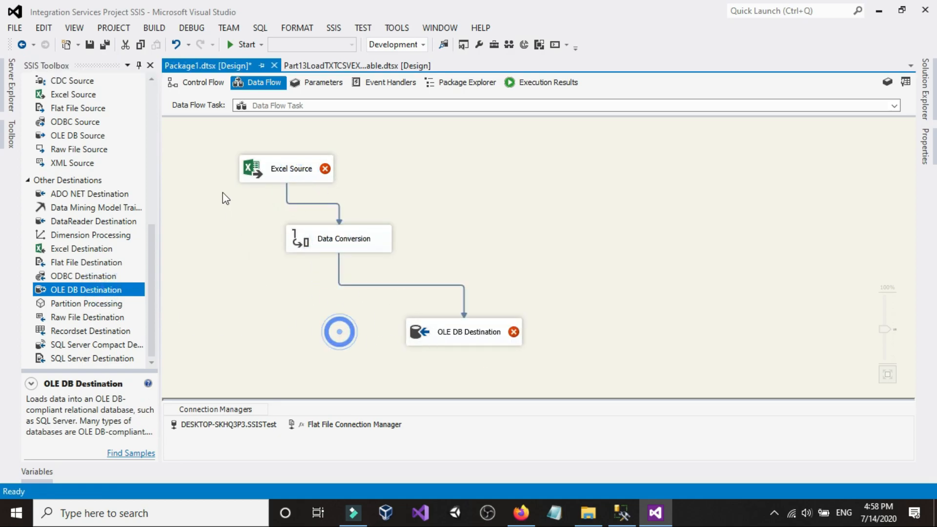
Step: Create a new Excel connection for the Excel Source using Customers_EUROPE.xlsx from the CustomersTXTFiles\ExcelFiles folder
double_click(270, 174)
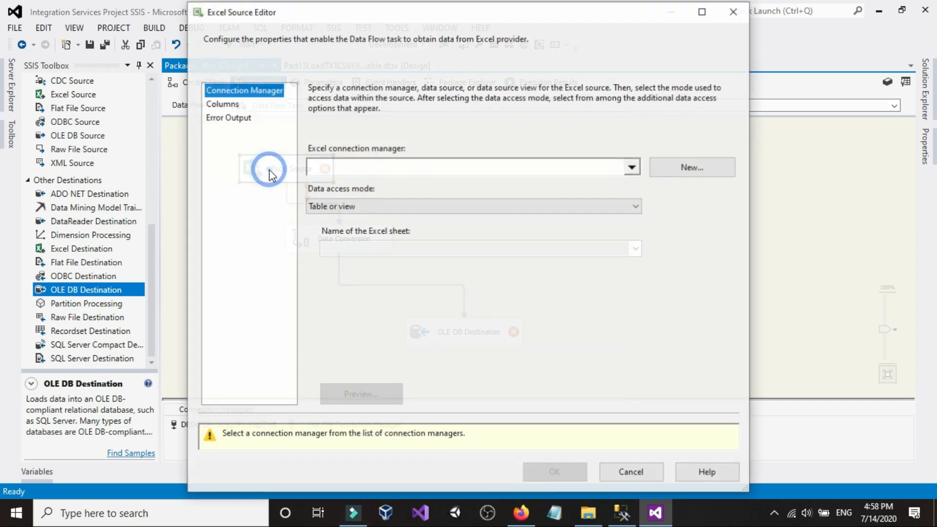
click(675, 171)
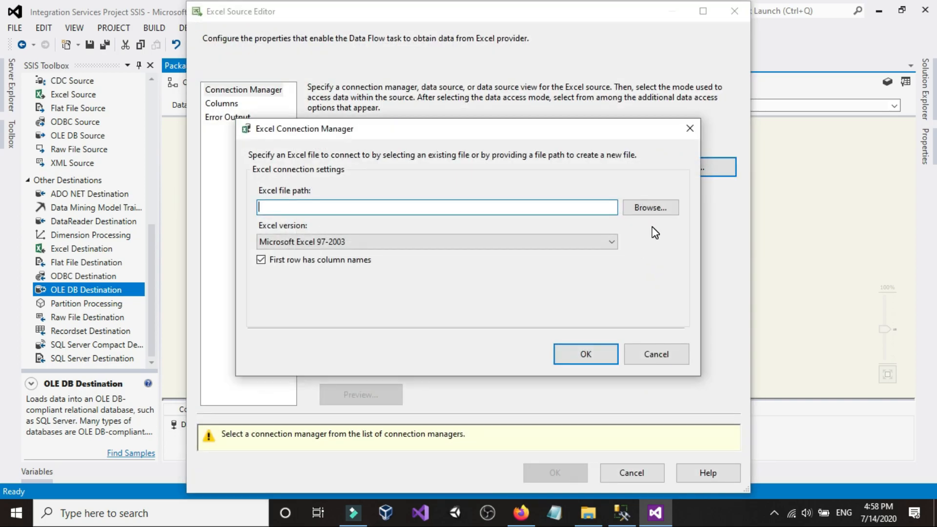
click(650, 207)
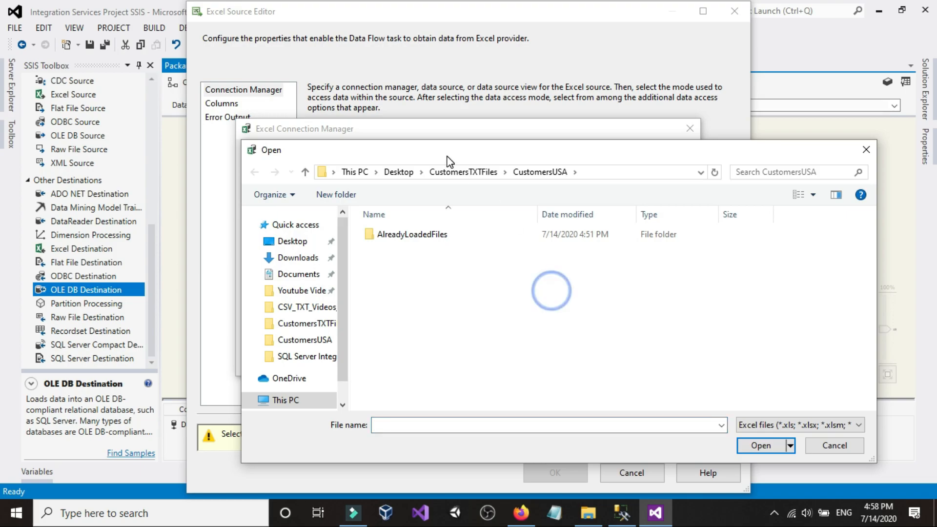
click(467, 171)
click(455, 361)
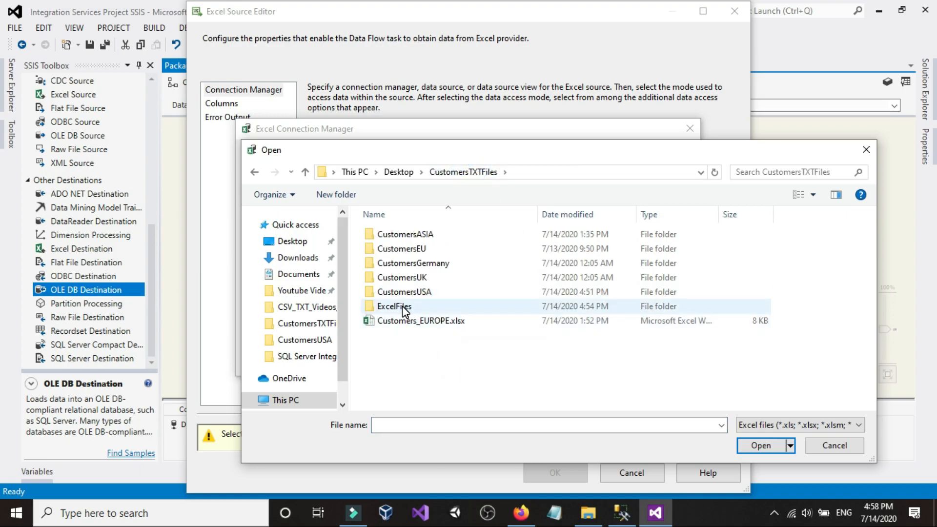
double_click(395, 306)
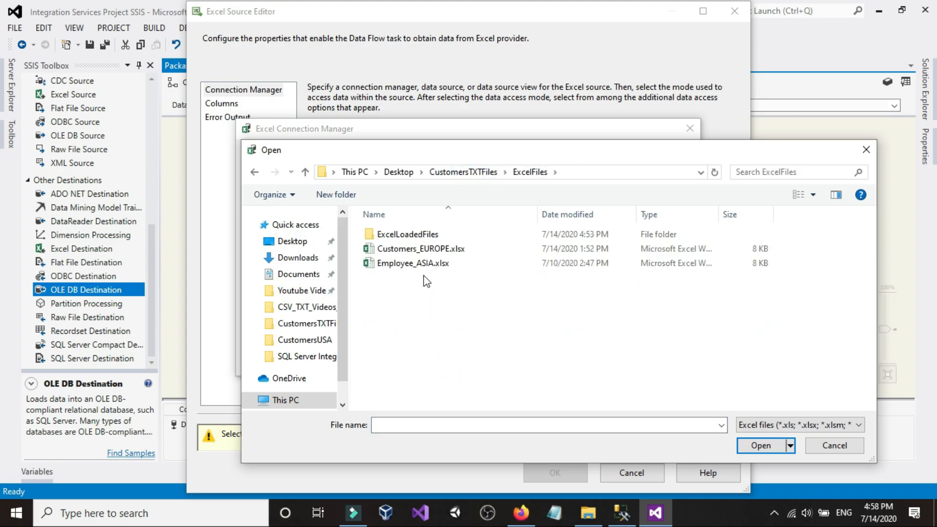
double_click(429, 249)
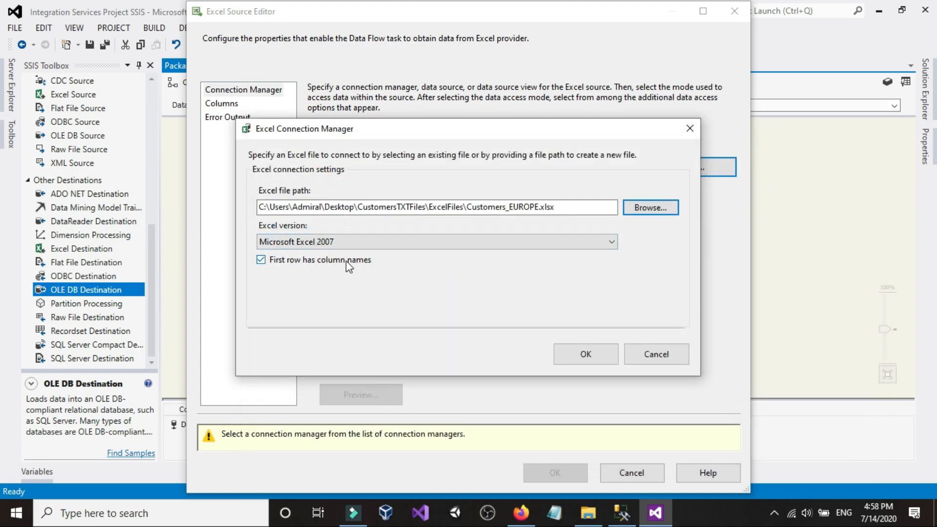
click(588, 354)
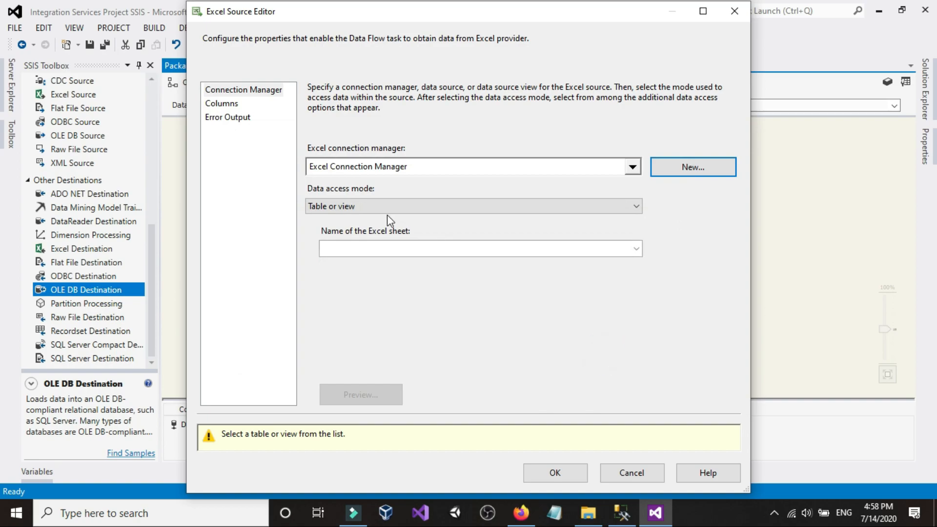
Step: Select Sheet1$ as the Excel Source's sheet and open its column settings
click(393, 248)
click(367, 264)
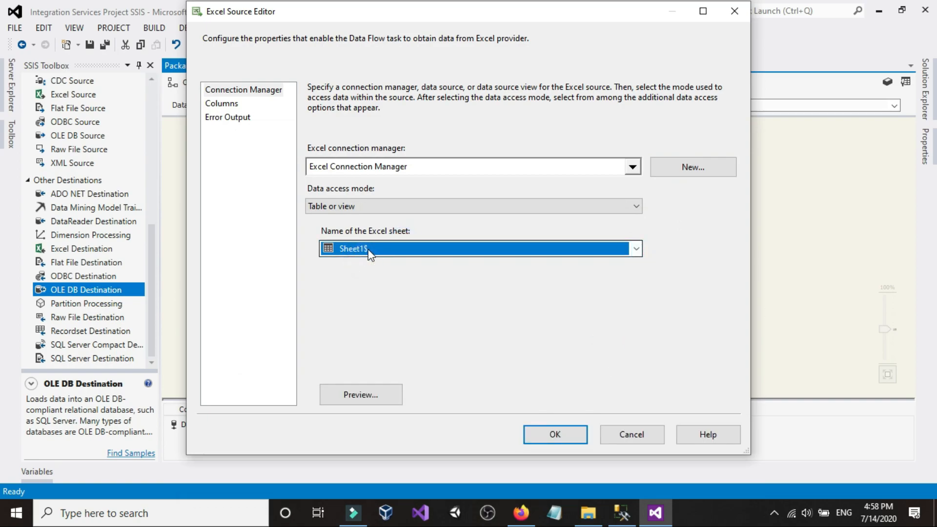
click(222, 103)
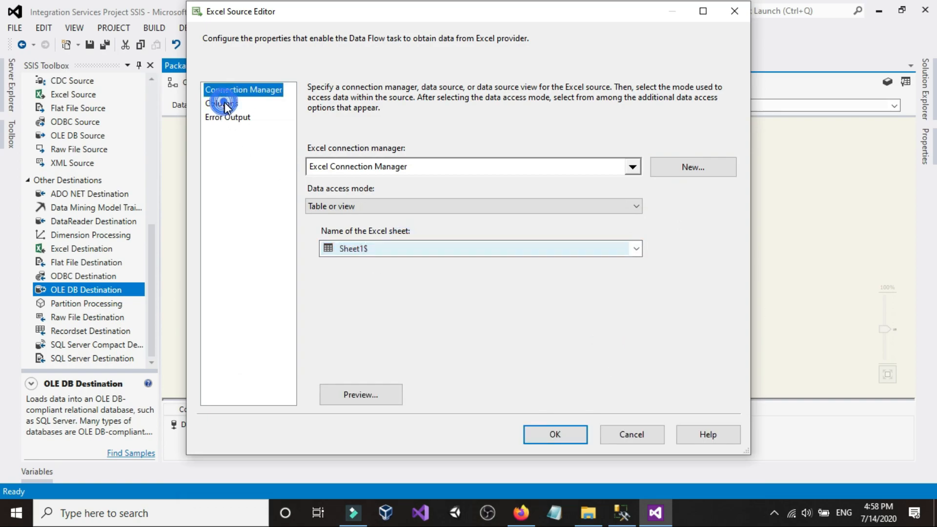
Step: Confirm the Excel Source, include all input columns in the Data Conversion, and convert ID to four-byte signed integer [DT_I4]
click(525, 431)
double_click(353, 245)
click(435, 108)
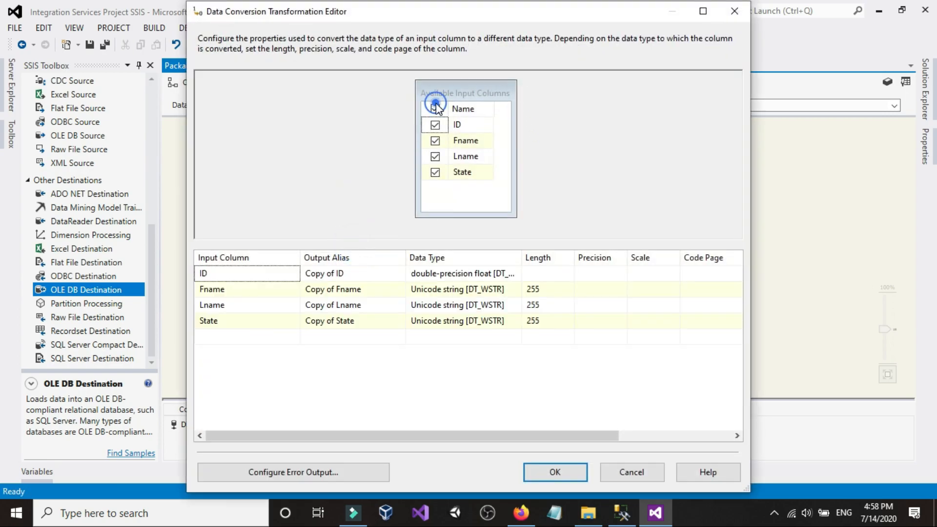
drag(521, 257, 556, 257)
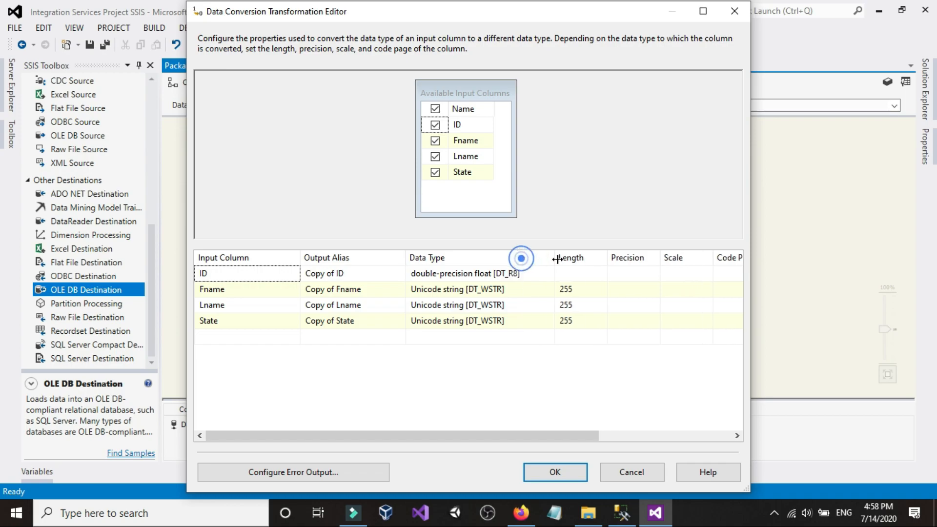
click(531, 273)
click(543, 275)
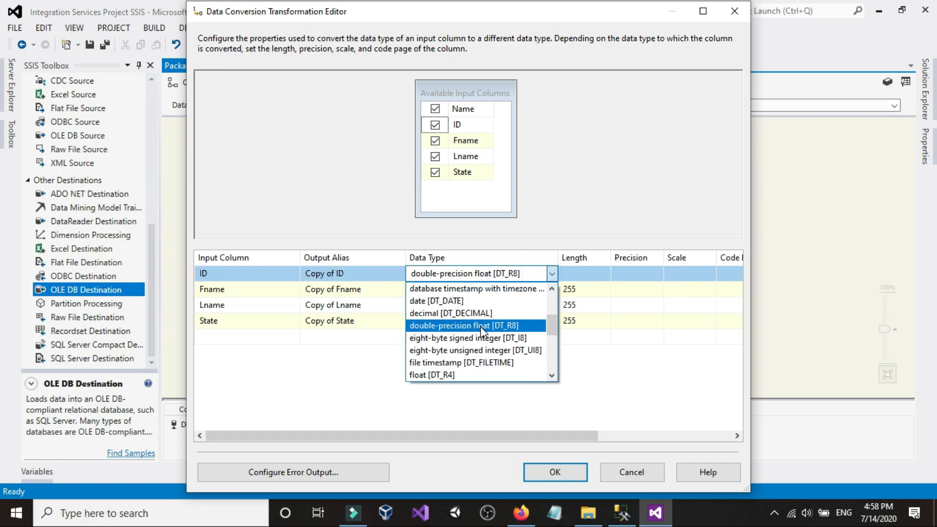
scroll(481, 329, up, 1)
scroll(482, 328, down, 3)
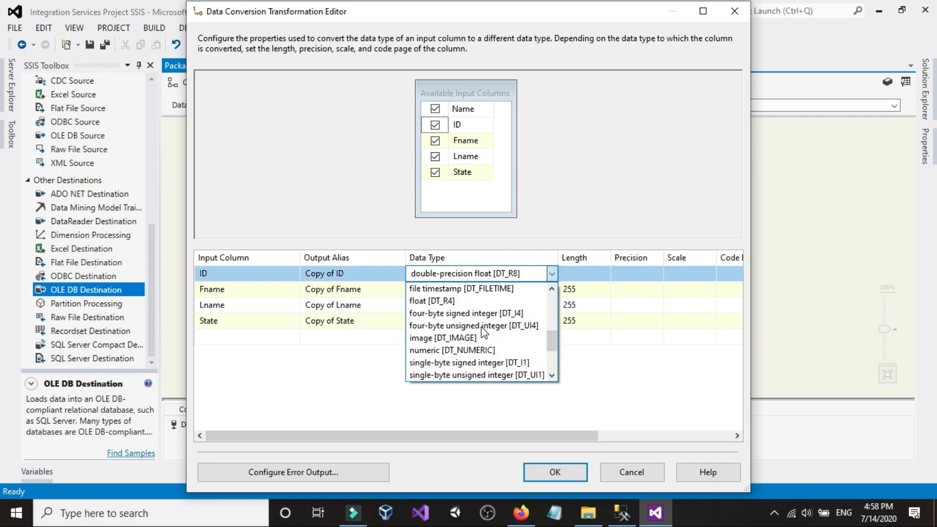
click(480, 313)
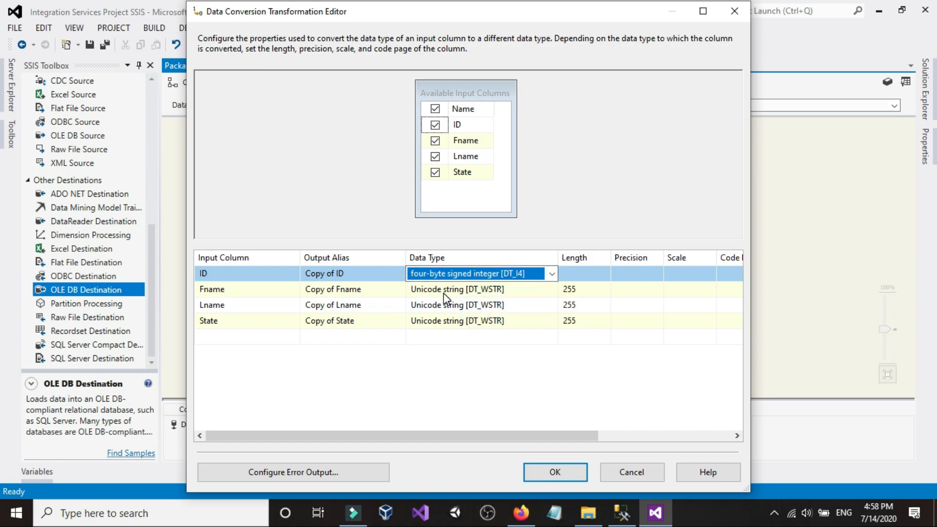
Step: Set the converted data type of Fname, Lname and State to string [DT_STR]
click(519, 289)
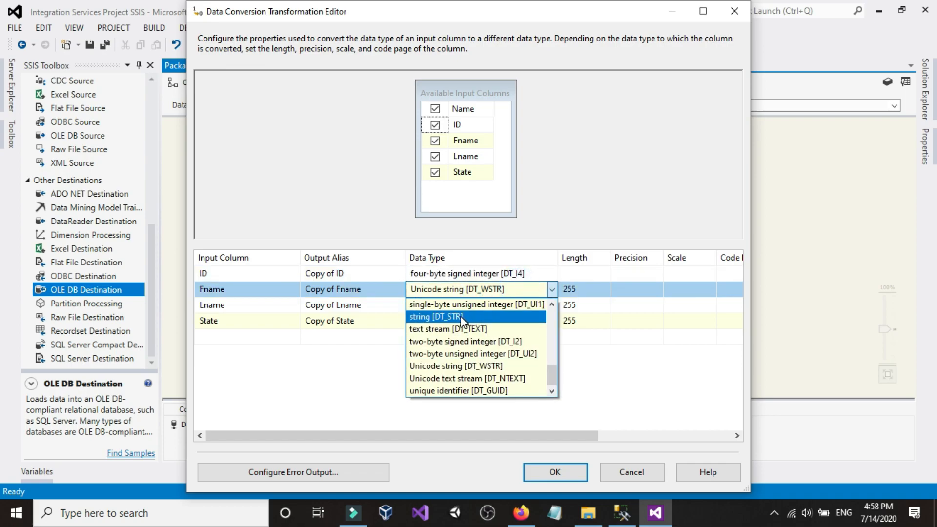
click(461, 317)
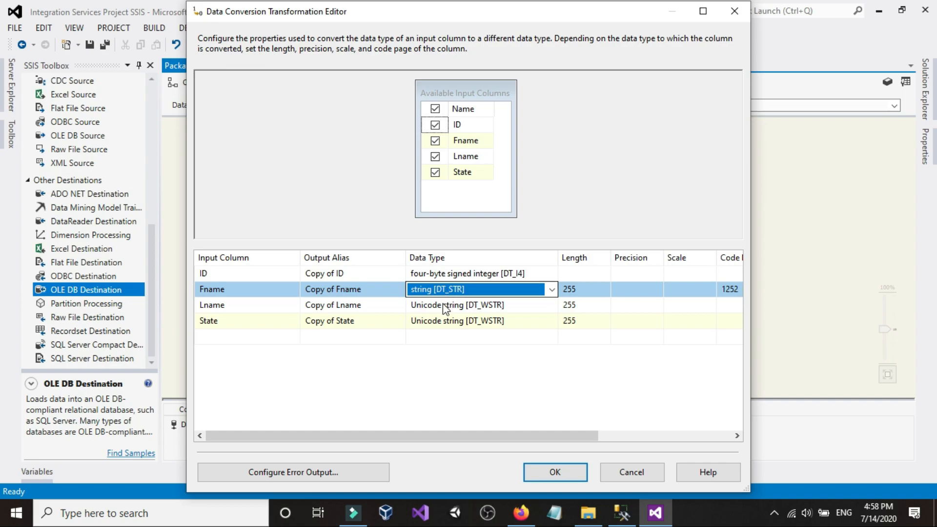
click(473, 306)
scroll(471, 346, up, 1)
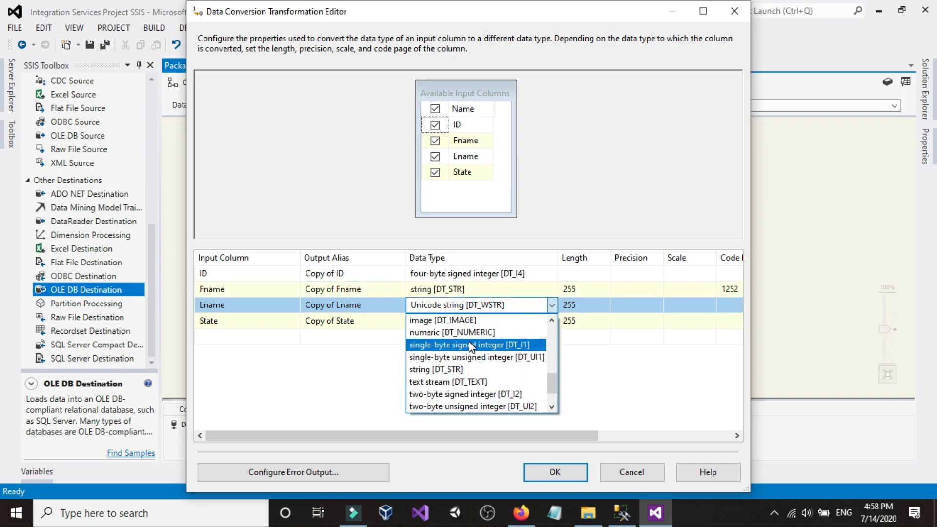
click(461, 366)
click(462, 320)
scroll(463, 356, up, 1)
click(464, 349)
Step: Check the dbo.Customers column sizes in SQL Server Management Studio, and set the conversion lengths to 100 for Fname and Lname and 2 for State
click(622, 512)
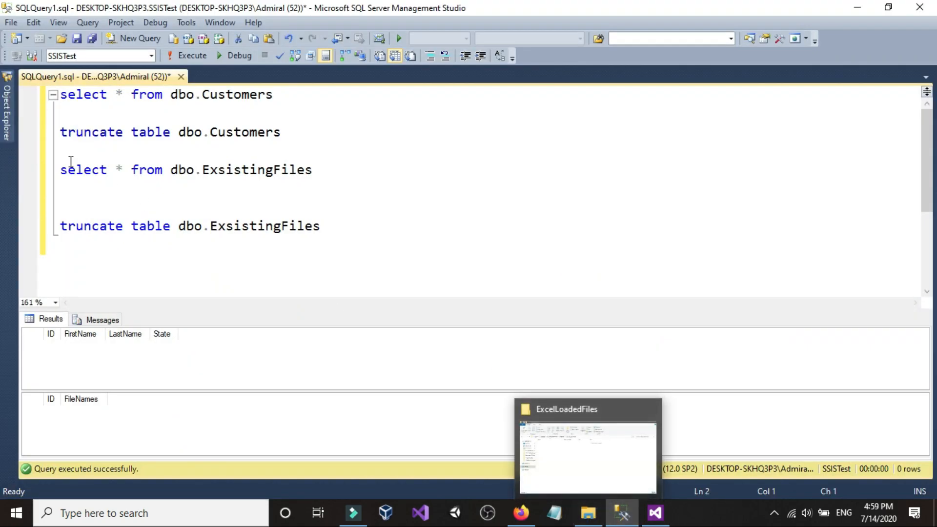
mouse_move(6, 107)
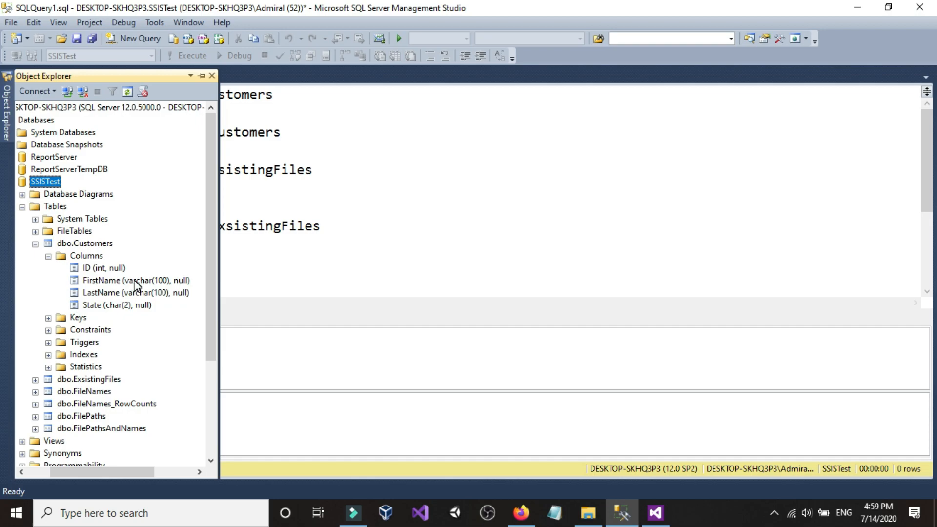
click(656, 509)
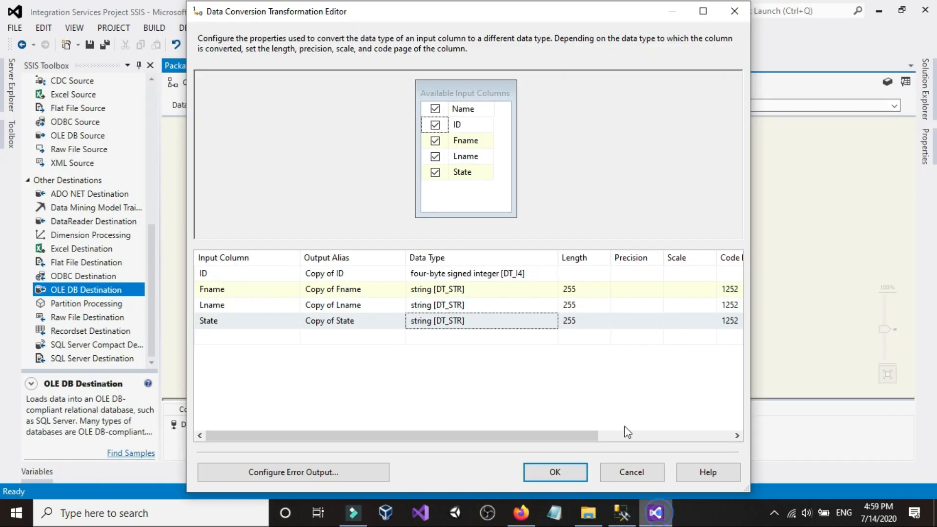
click(588, 291)
text(100)
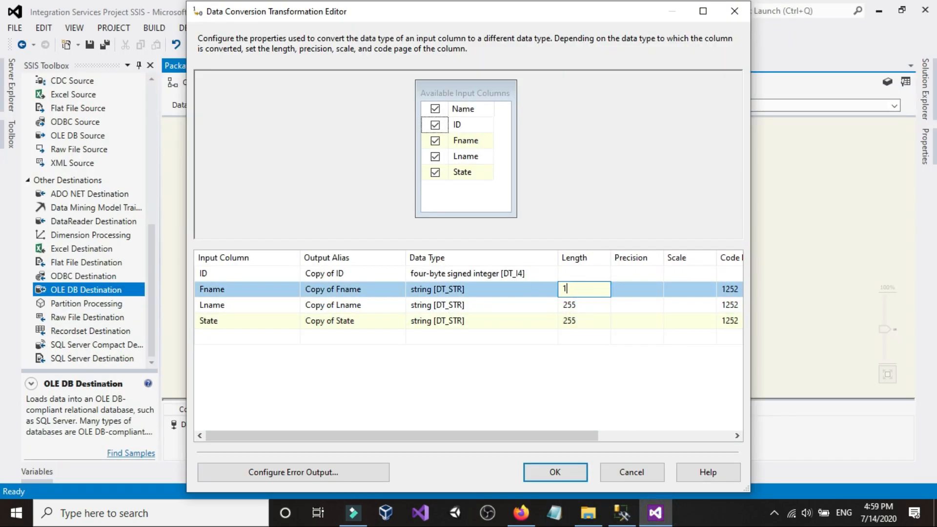
click(591, 305)
text(100)
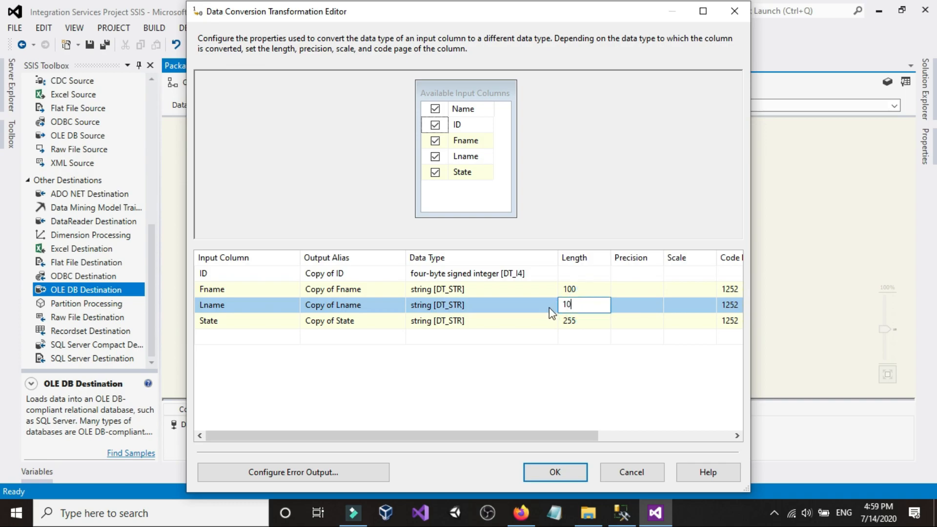
click(588, 320)
drag(584, 320, 512, 323)
text(2)
click(517, 410)
click(517, 409)
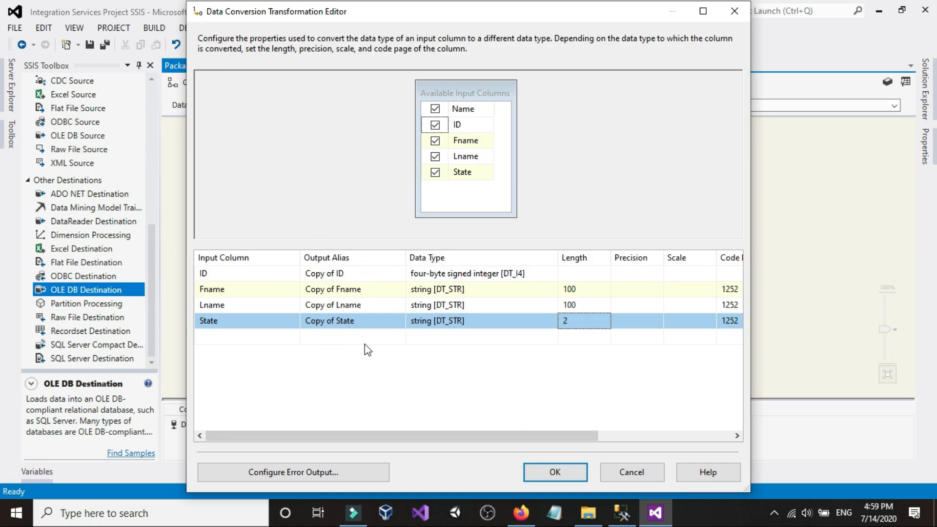
click(543, 470)
Step: Set the OLE DB Destination's target table to [dbo].[Customers]
click(584, 282)
double_click(490, 328)
click(476, 247)
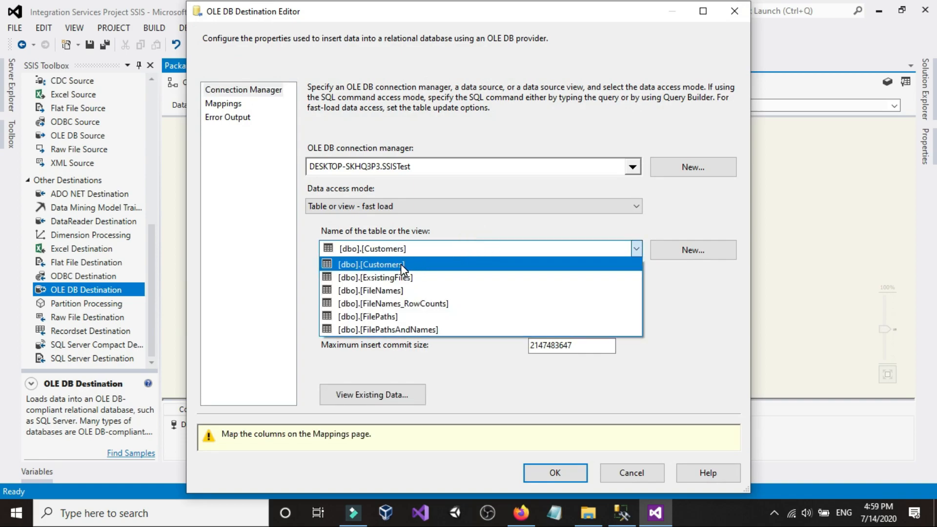
click(410, 266)
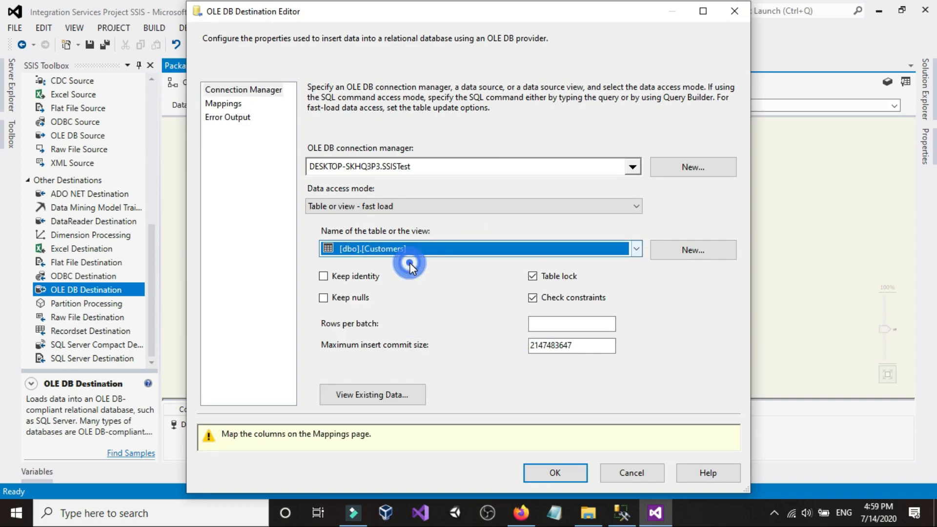
Step: Map Copy of ID, Copy of Fname, Copy of Lname and Copy of State to the destination's ID, FirstName, LastName and State columns
click(221, 102)
click(353, 288)
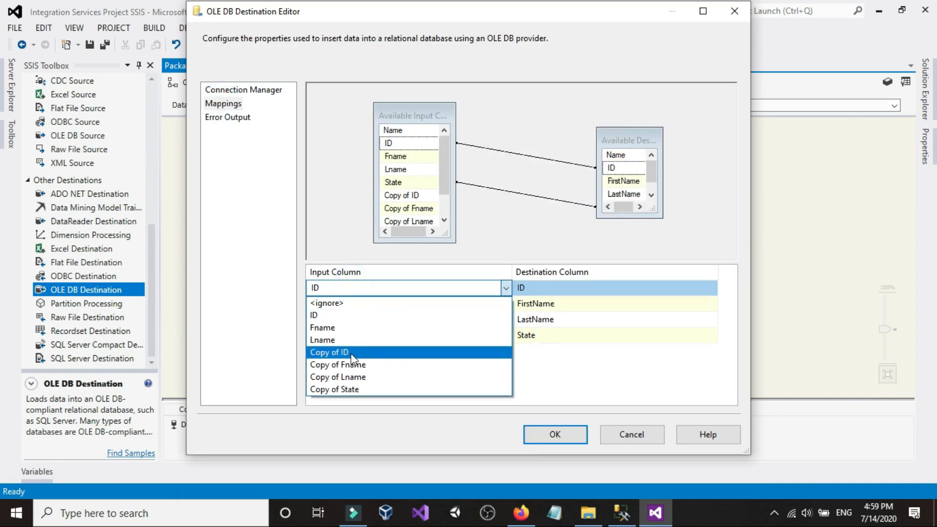
click(353, 353)
drag(427, 213, 623, 182)
drag(418, 224, 617, 194)
drag(436, 236, 621, 248)
drag(408, 235, 619, 214)
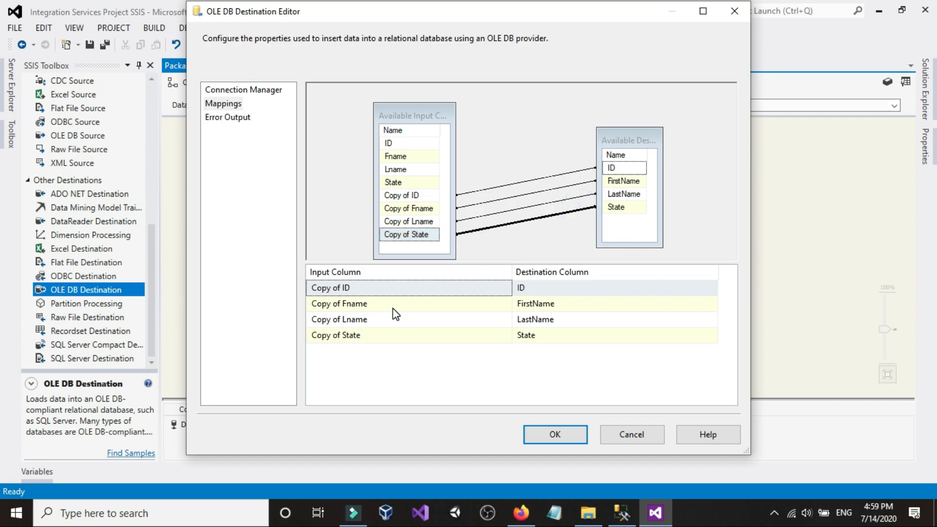
click(541, 435)
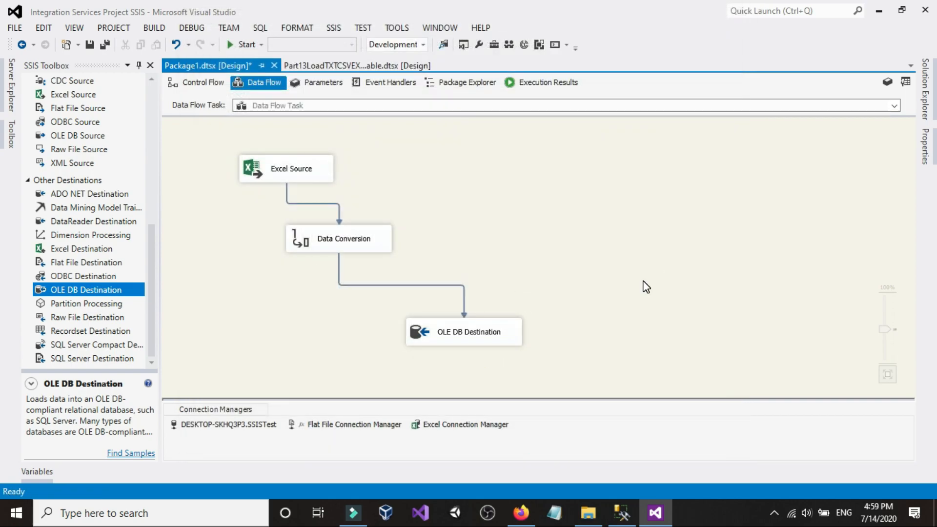
double_click(487, 325)
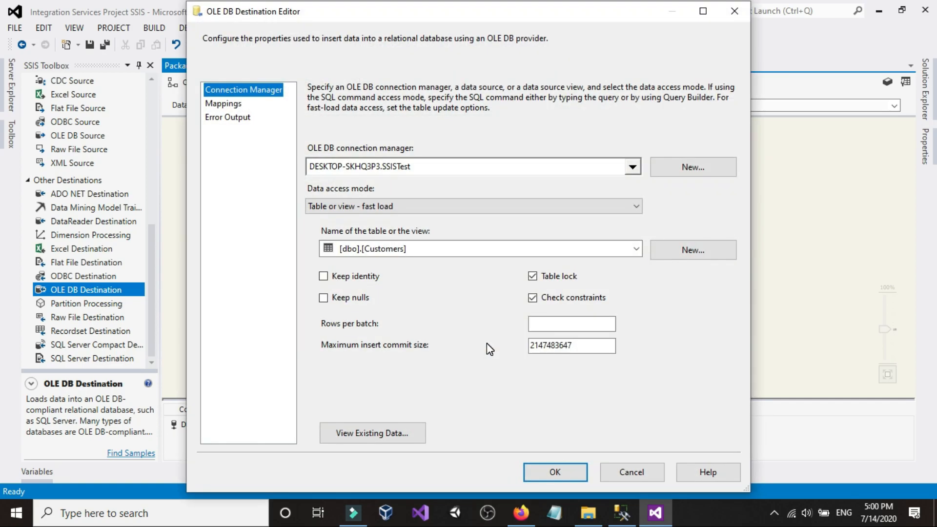
click(561, 471)
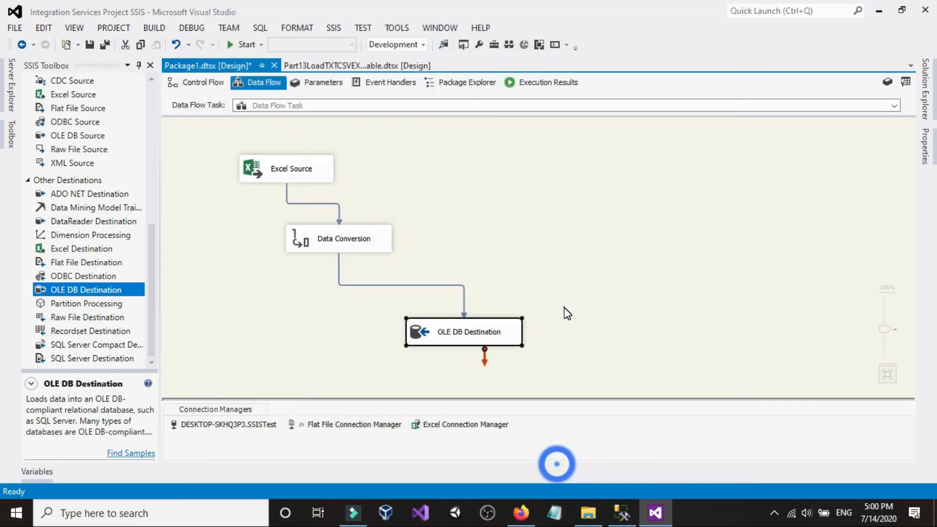
Step: Return to the package's control flow with Foreach Loop Container 1 in view
click(204, 82)
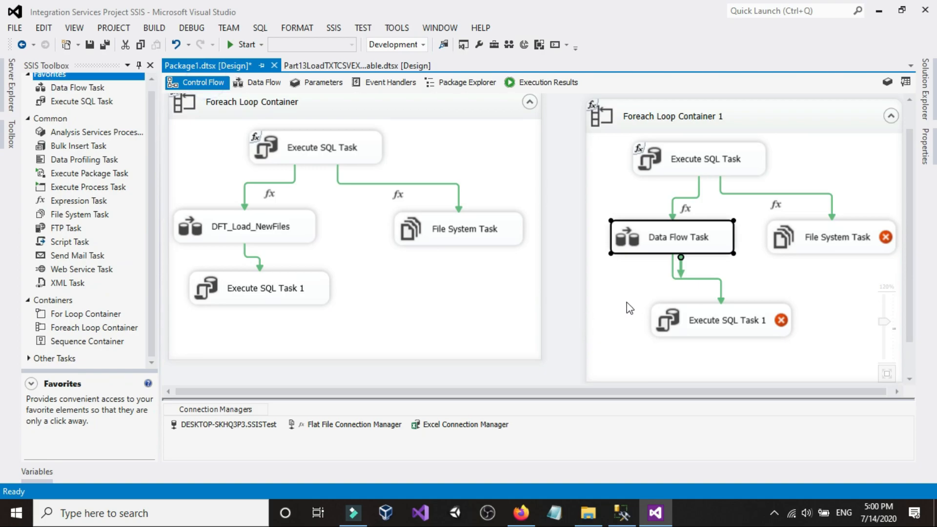
click(624, 301)
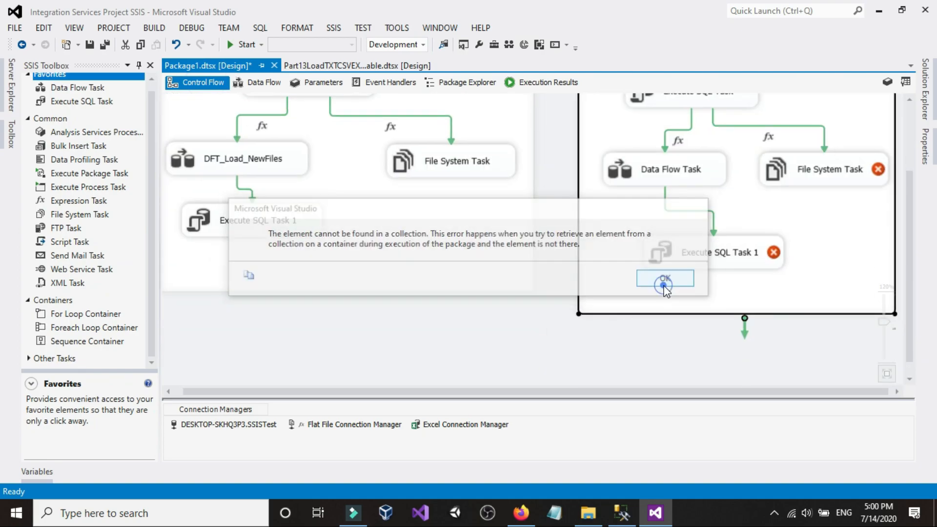
click(666, 279)
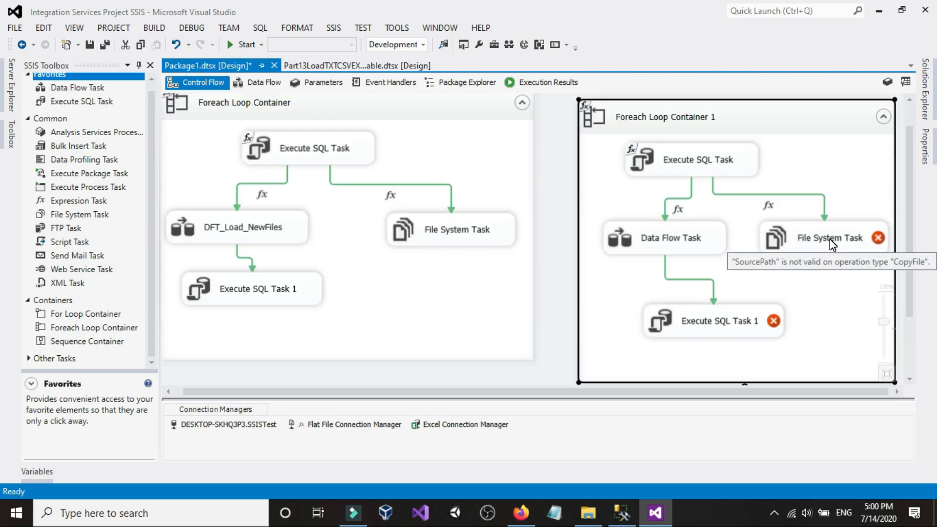
double_click(832, 244)
click(583, 252)
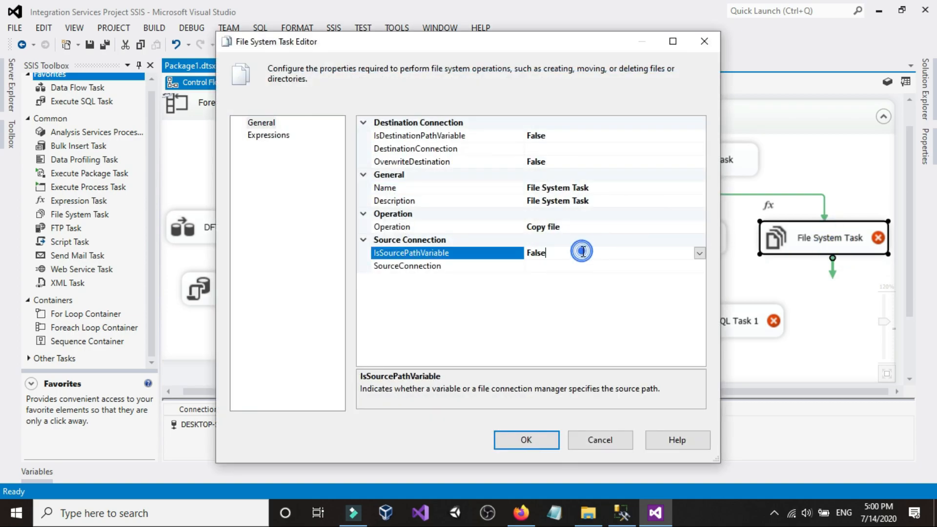
click(700, 252)
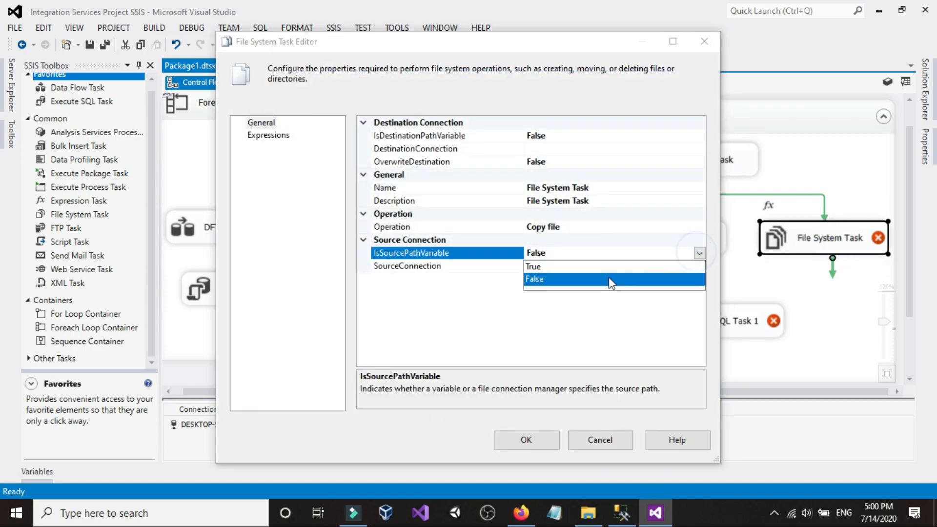
click(552, 266)
click(554, 265)
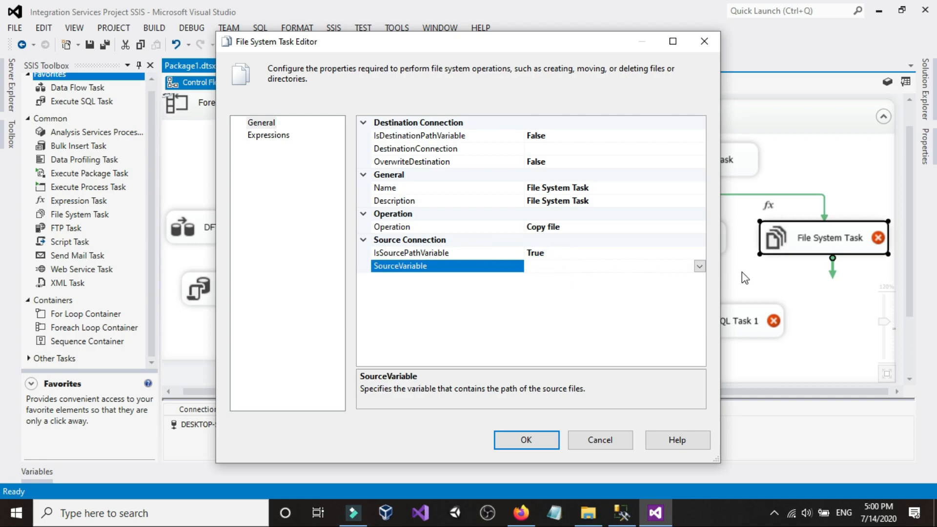
click(700, 266)
scroll(619, 341, down, 3)
scroll(620, 345, down, 9)
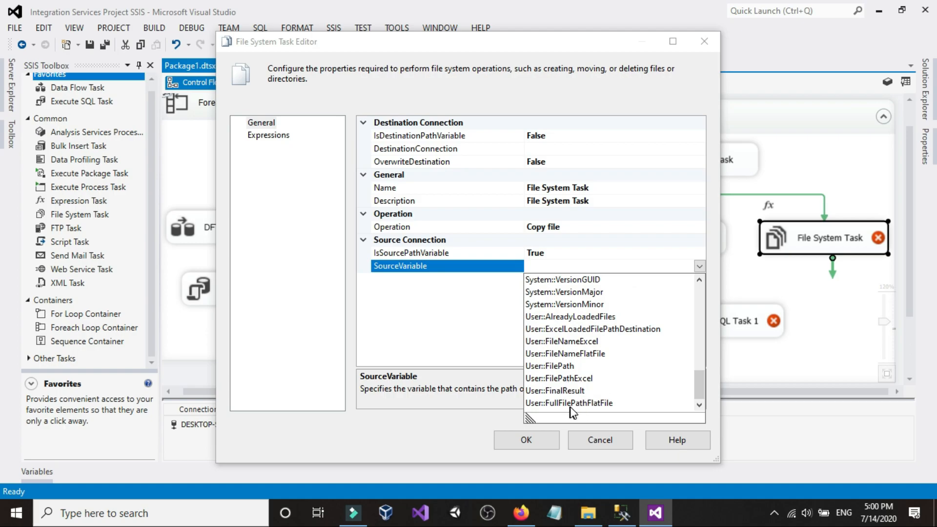
click(605, 439)
click(604, 437)
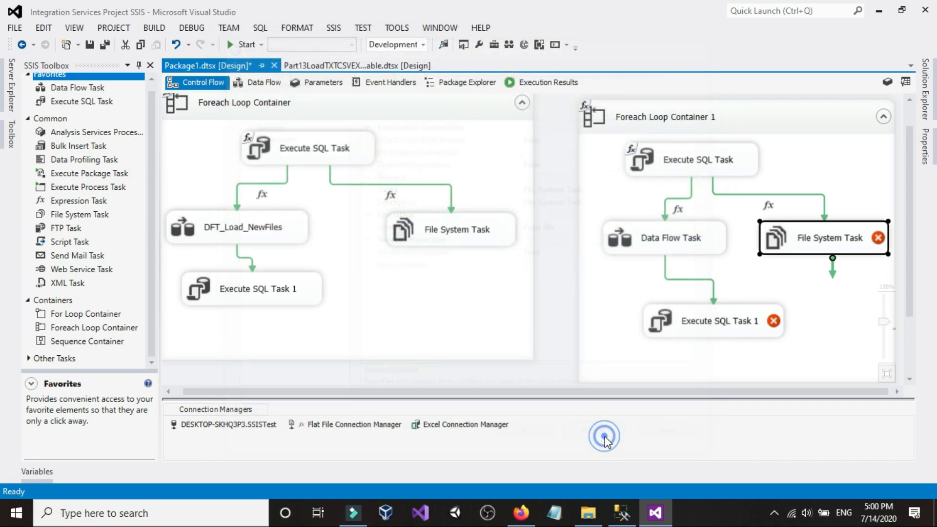
click(565, 232)
right_click(556, 134)
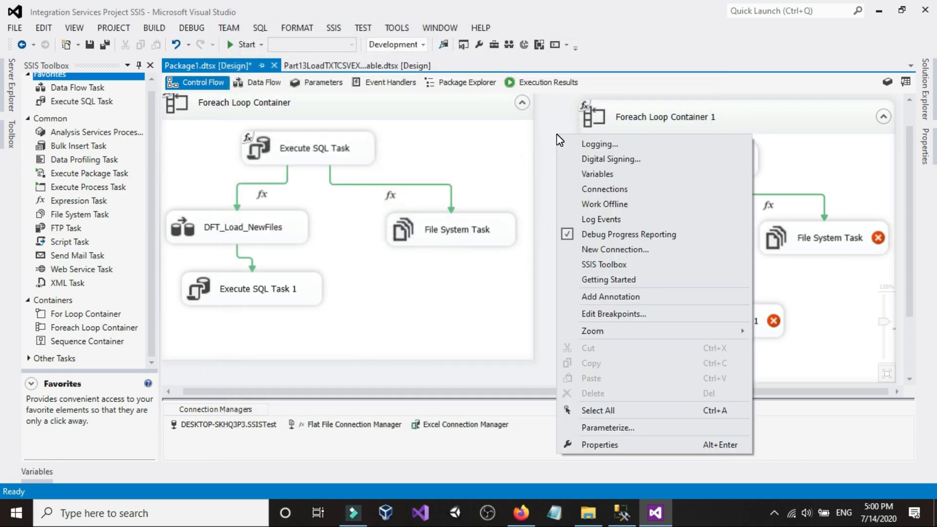
click(571, 161)
click(549, 370)
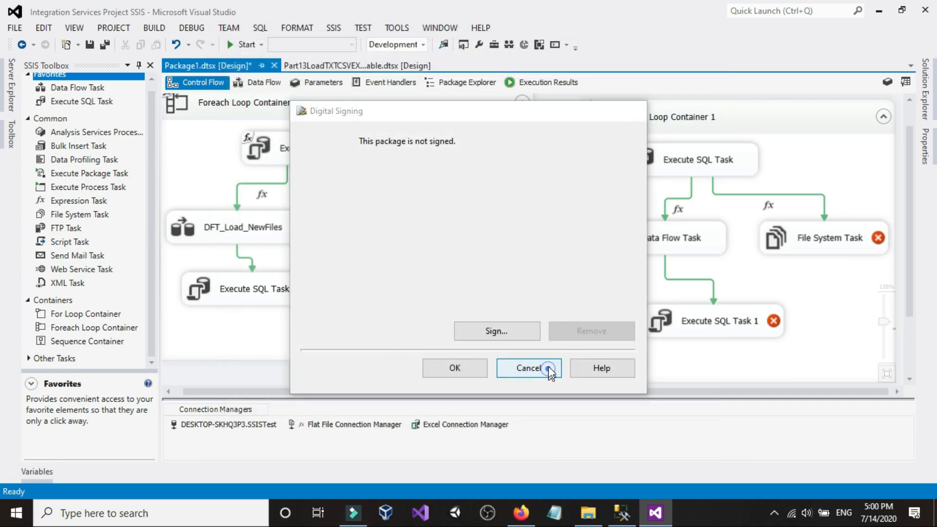
Step: Add a package variable named FileFullPathExcel with data type String
right_click(558, 141)
click(571, 175)
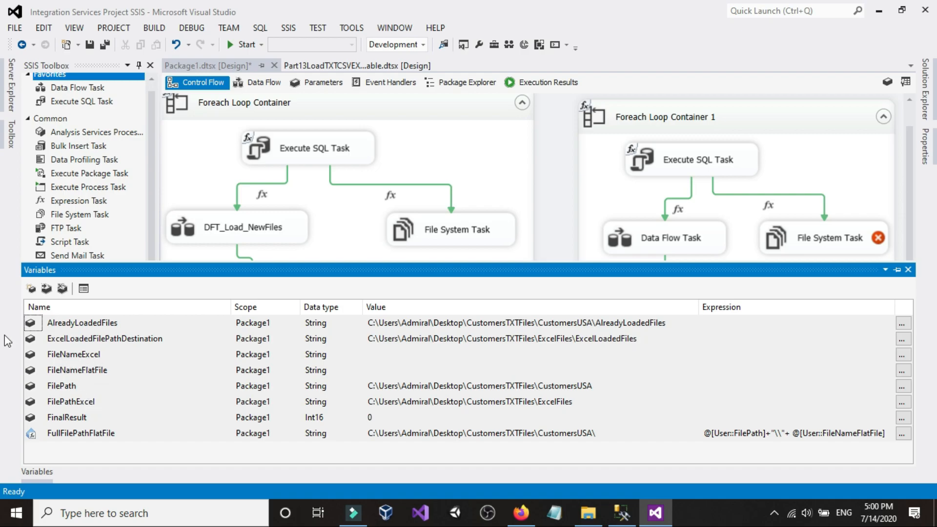
click(31, 288)
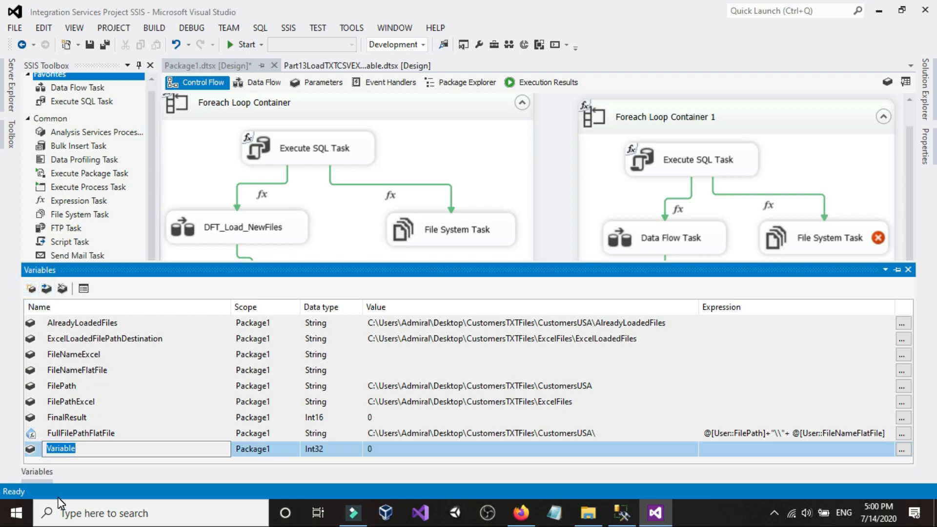
text(FileFullPathExcel)
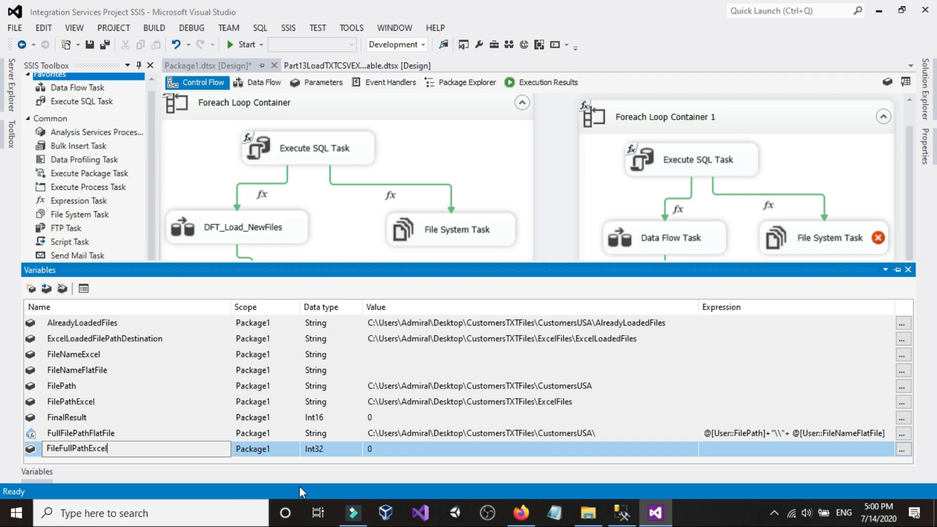
click(348, 452)
key(s)
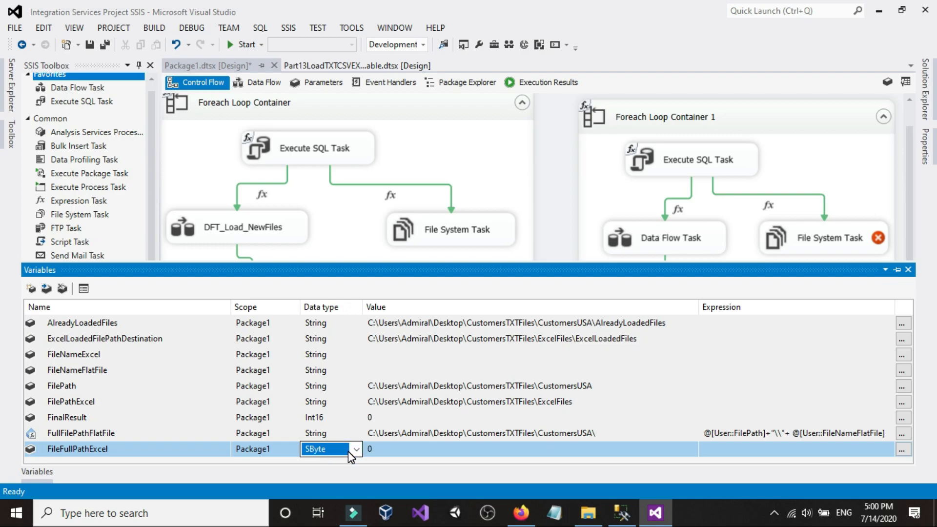
Step: Build the FileFullPathExcel expression from @[User::FilePathExcel]+"\\" followed by @[User::FileNameExcel], and try to apply it
click(902, 449)
double_click(152, 102)
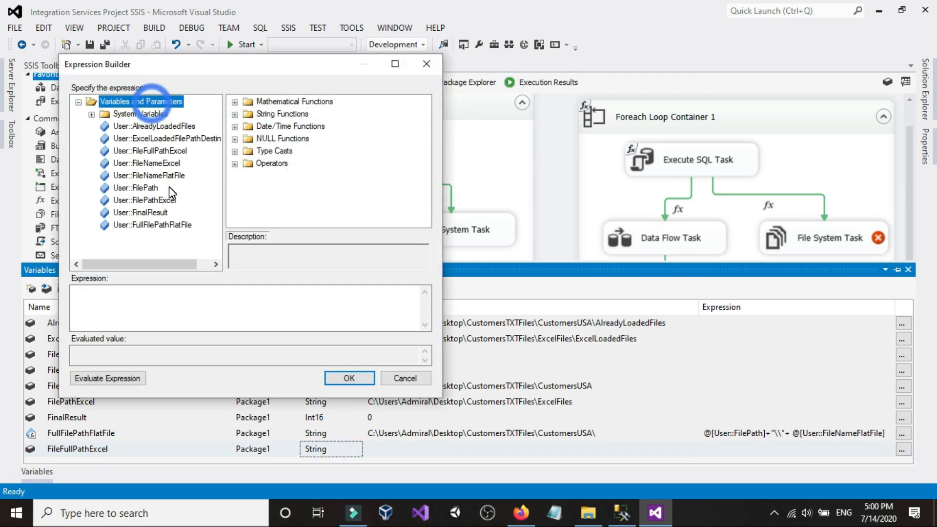
drag(151, 200, 166, 315)
click(220, 295)
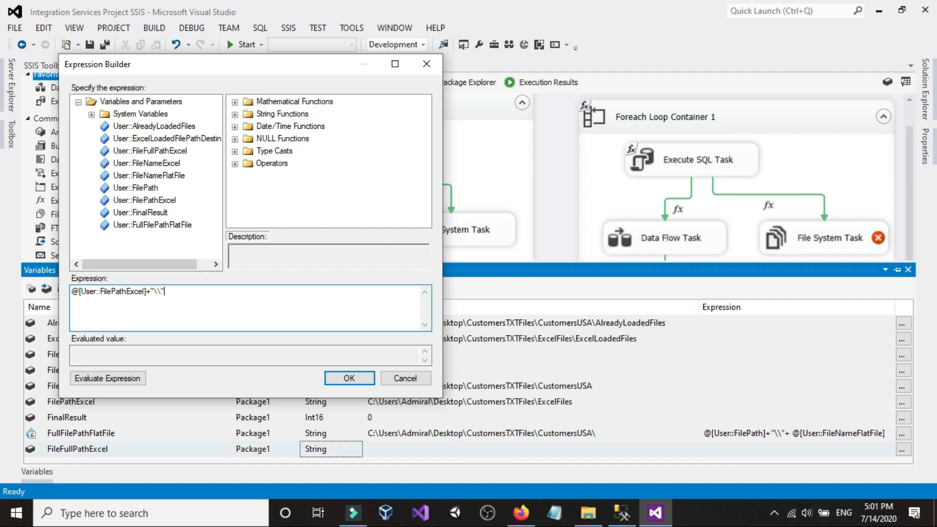
drag(151, 163, 231, 294)
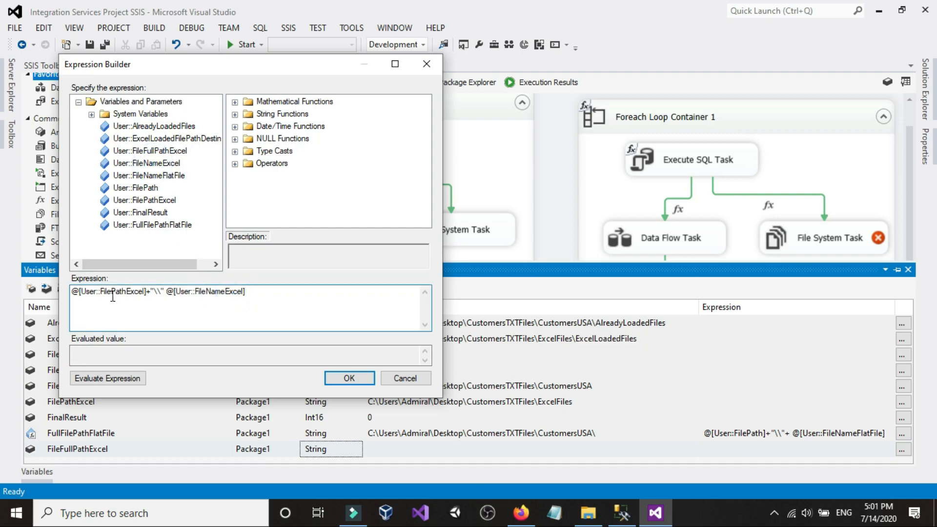
drag(122, 296, 136, 295)
drag(200, 295, 215, 296)
click(249, 297)
click(359, 380)
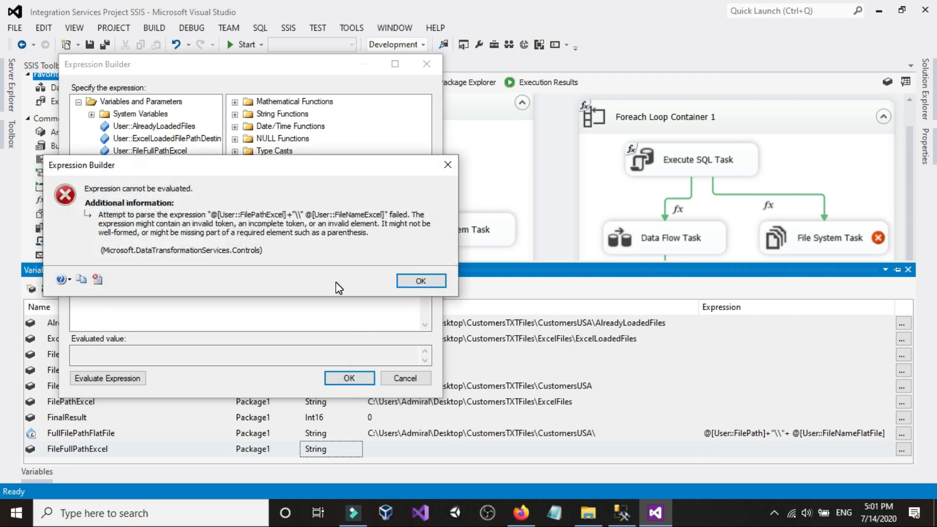
click(421, 281)
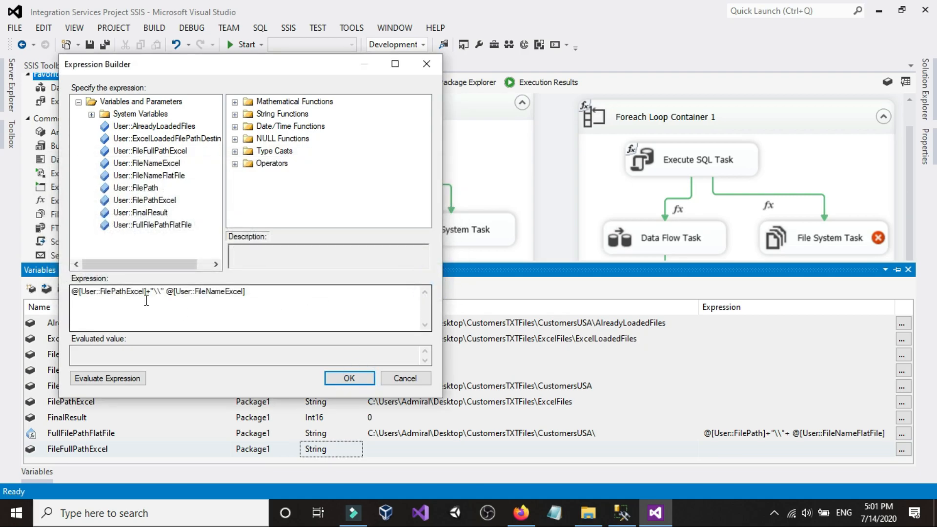
Step: Insert the missing + before @[User::FileNameExcel], evaluate and apply the expression, and return to the control flow
click(165, 294)
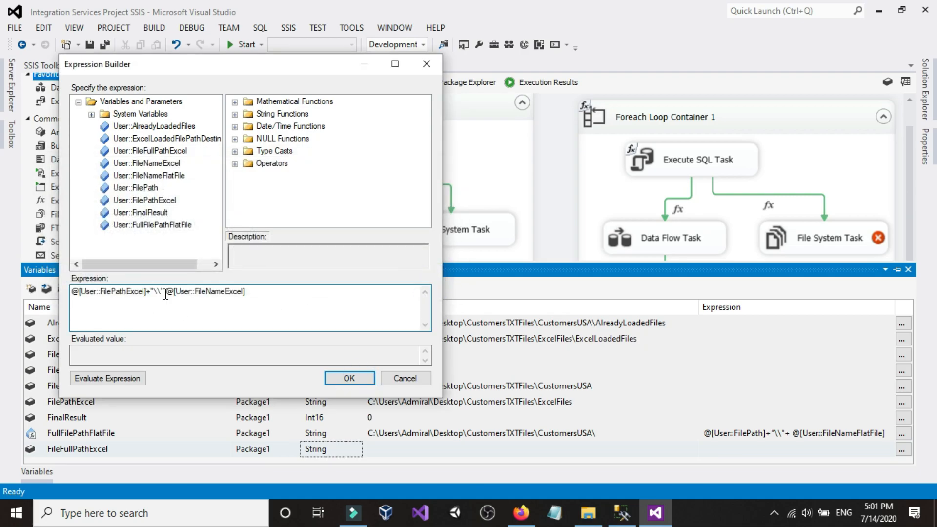
text(+)
click(105, 378)
click(349, 378)
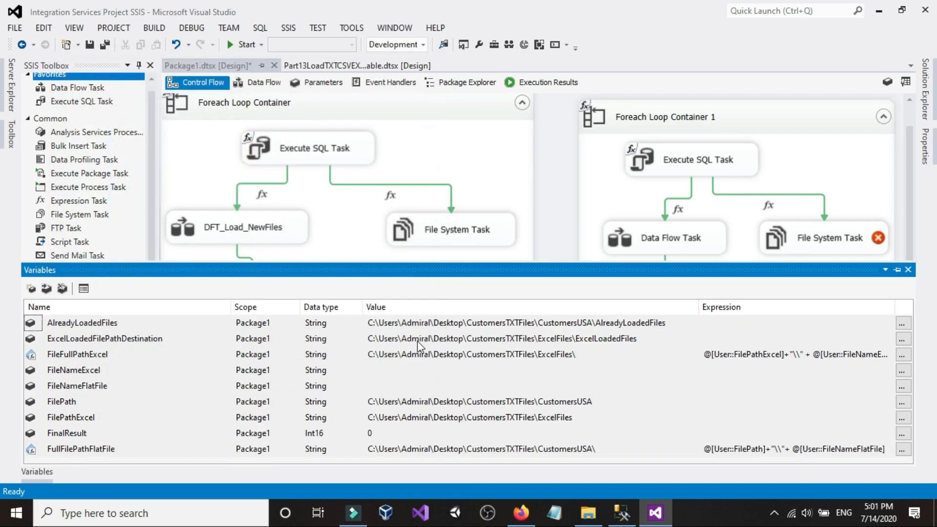
click(558, 154)
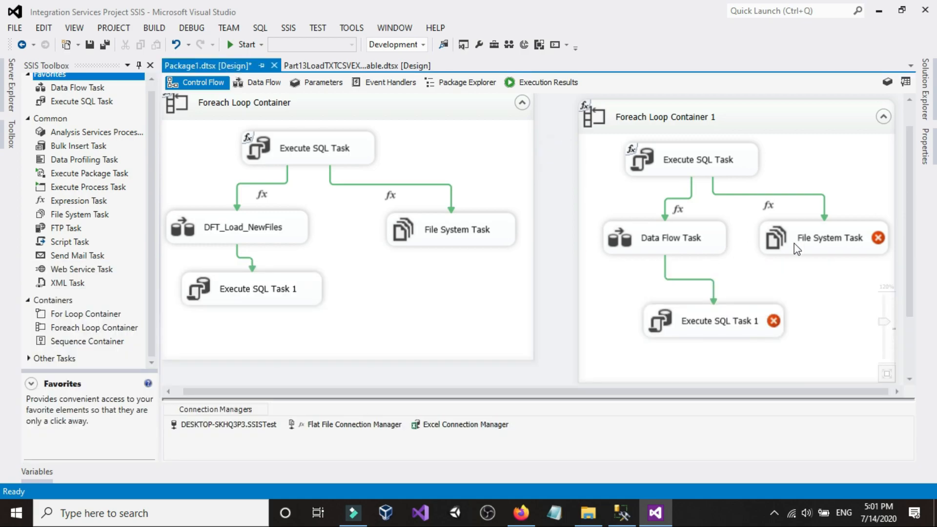
Step: In Foreach Loop Container 1's File System Task, set IsSourcePathVariable to True and SourceVariable to User::FileFullPathExcel
double_click(843, 239)
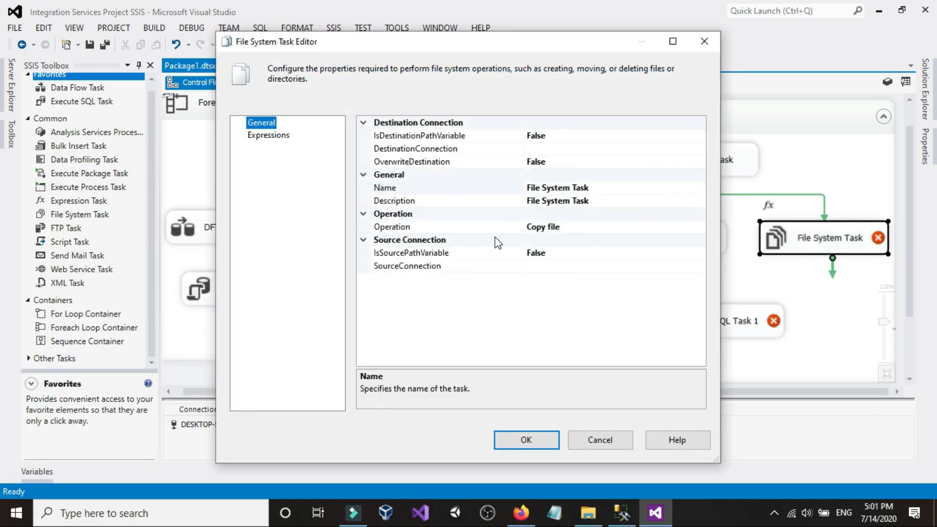
double_click(544, 257)
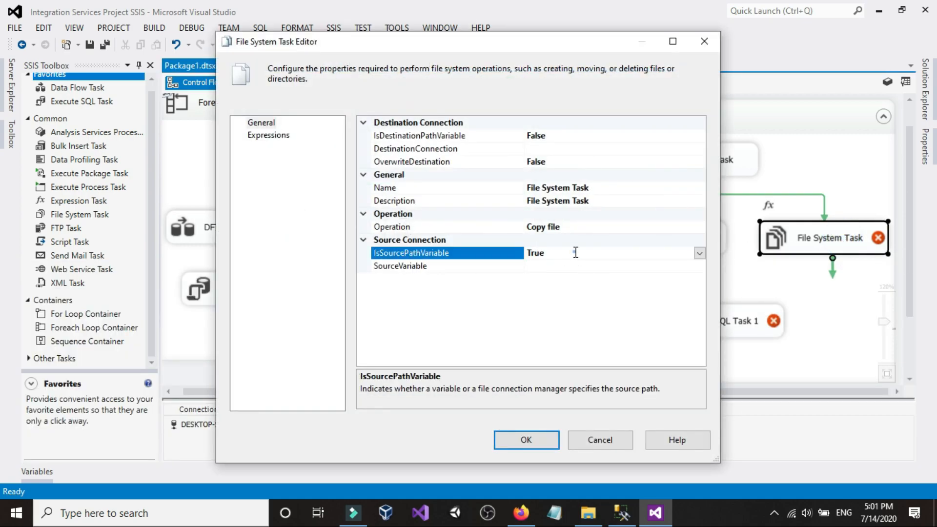
click(571, 266)
click(700, 266)
scroll(614, 305, down, 10)
scroll(618, 345, down, 2)
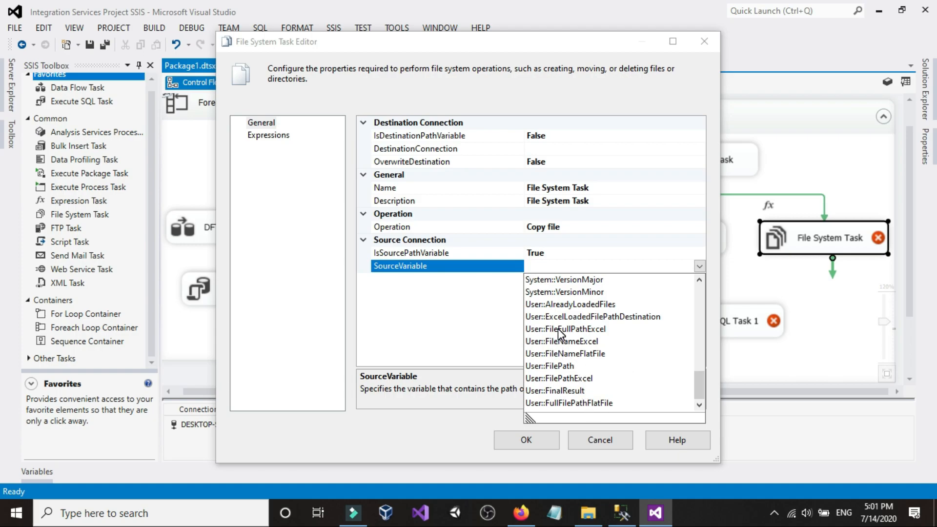
click(579, 329)
Step: Set the task's operation to Move file, with IsDestinationPathVariable True and User::ExcelLoadedFilePathDestination as DestinationVariable, and apply the settings
click(592, 227)
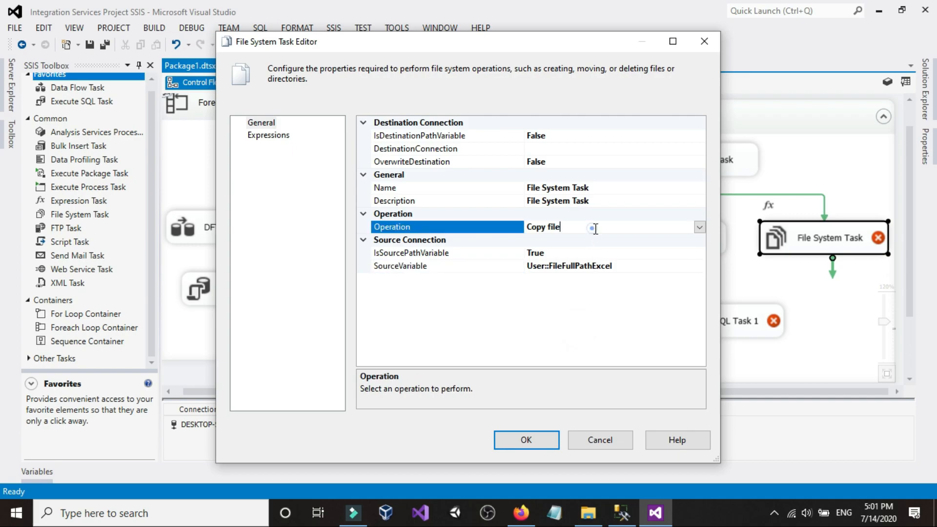
click(699, 227)
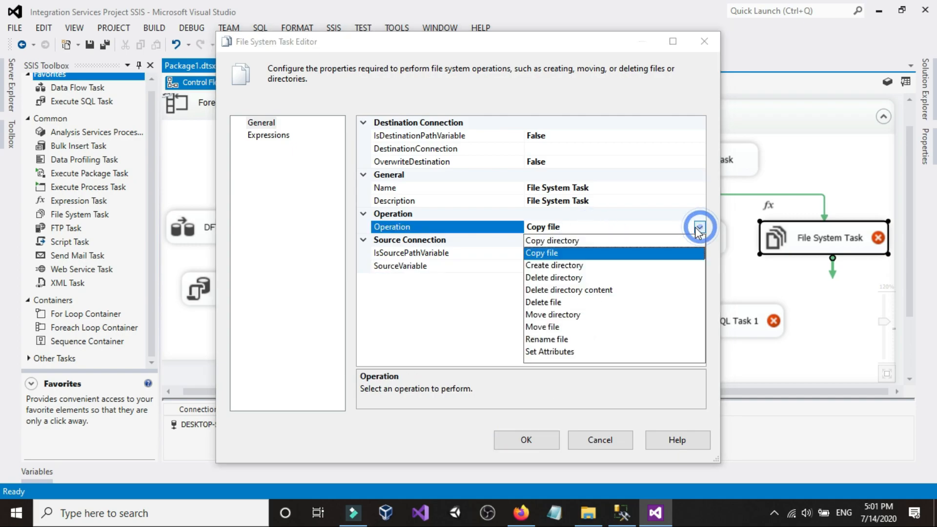
click(548, 326)
double_click(619, 136)
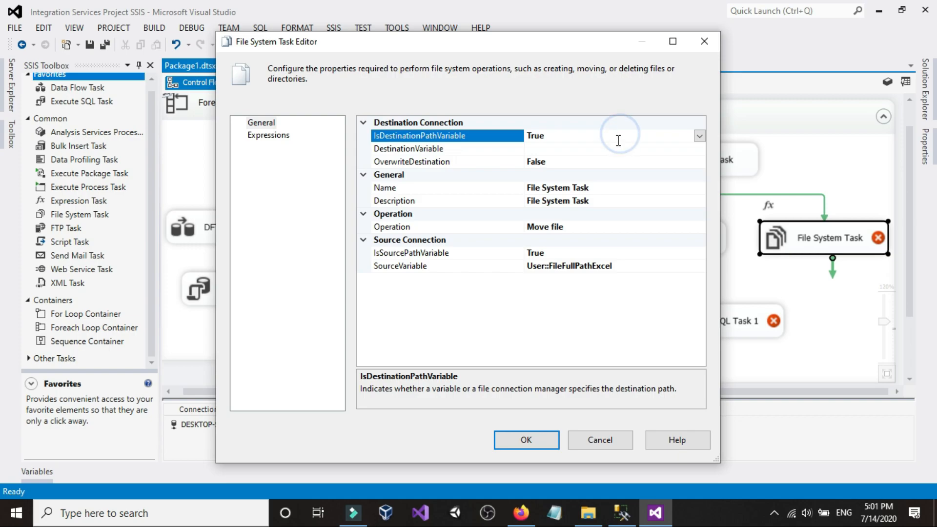
click(597, 147)
click(699, 148)
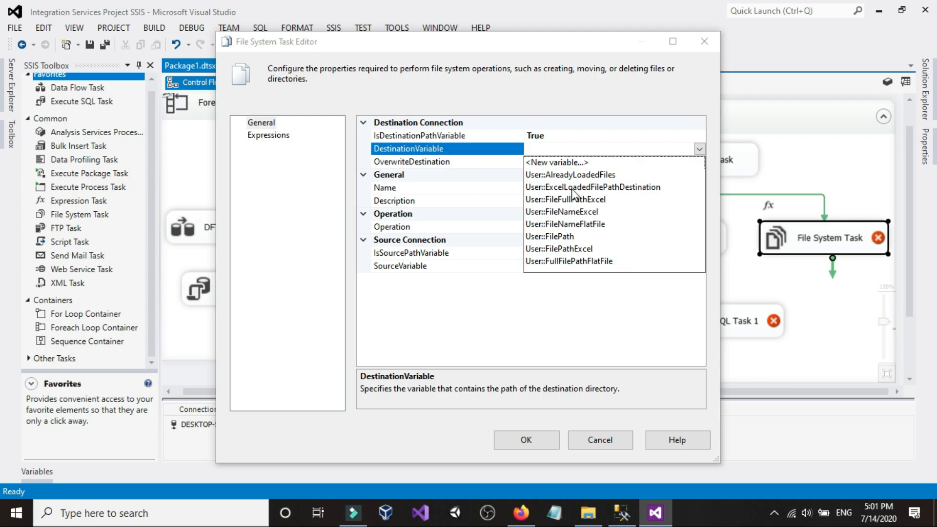
click(629, 189)
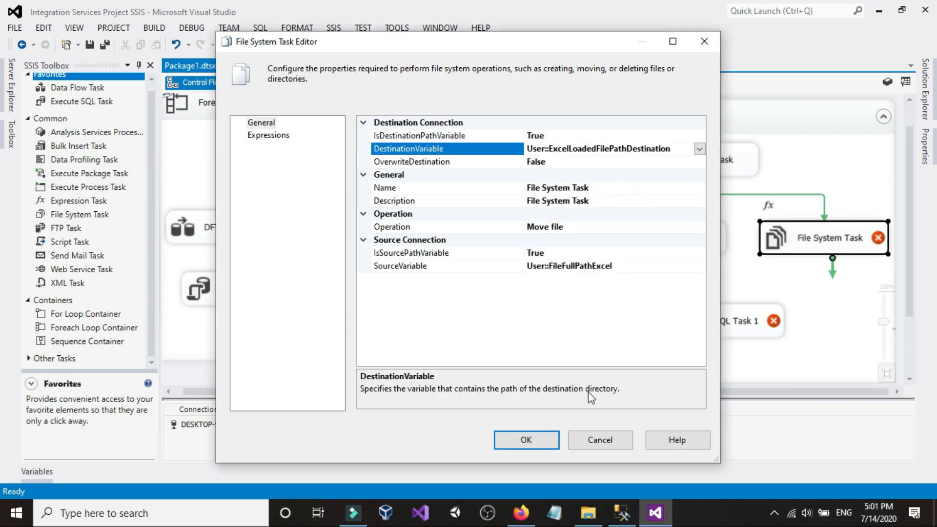
click(527, 440)
Step: Compare the ExcelLoadedFiles folder path in File Explorer with the ExcelLoadedFilePathDestination variable's value in the SSIS package
click(588, 513)
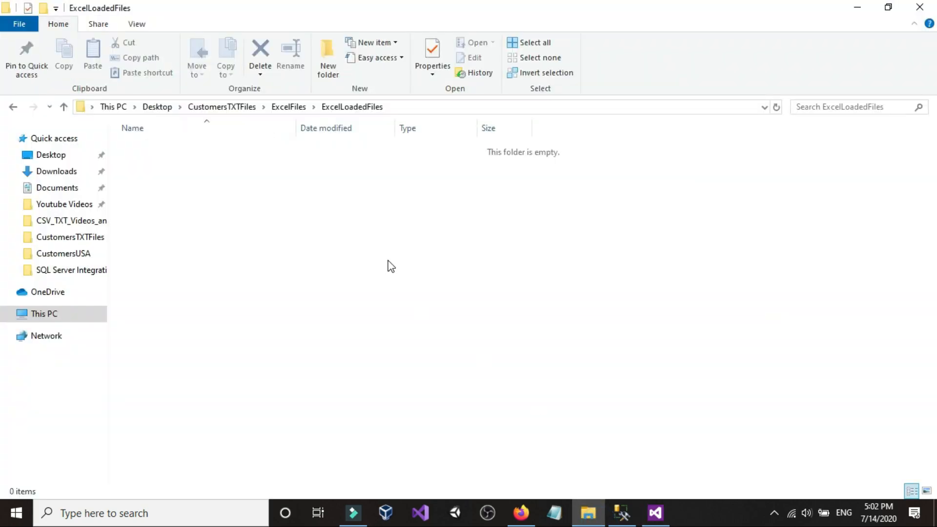
click(418, 109)
click(418, 108)
click(561, 385)
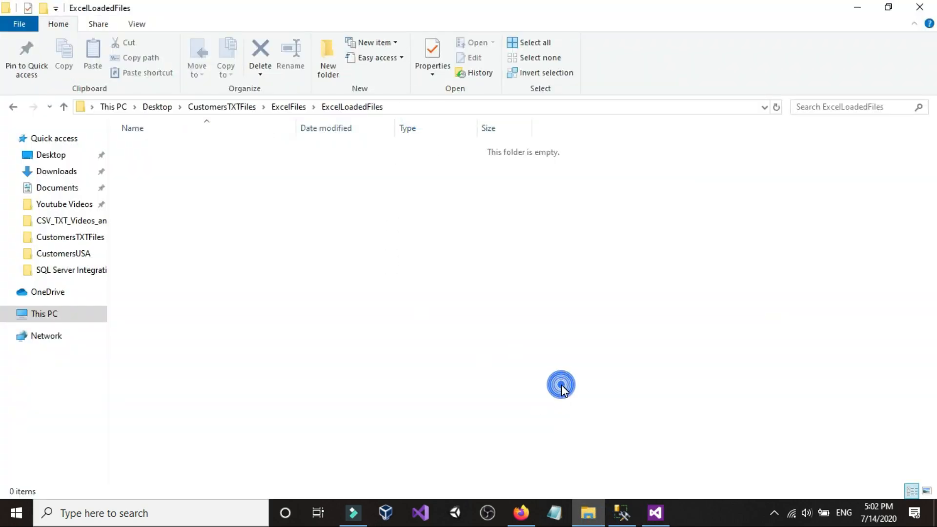
click(630, 520)
click(647, 519)
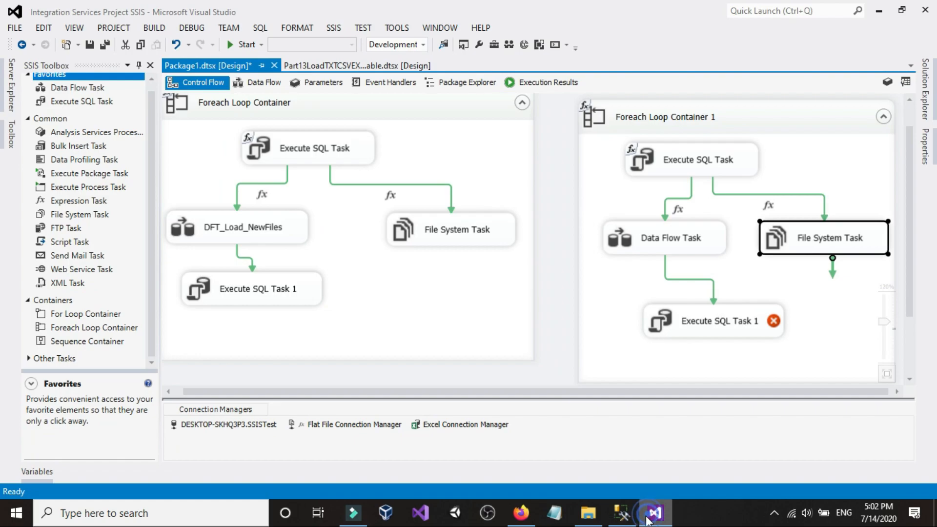
right_click(591, 146)
click(605, 186)
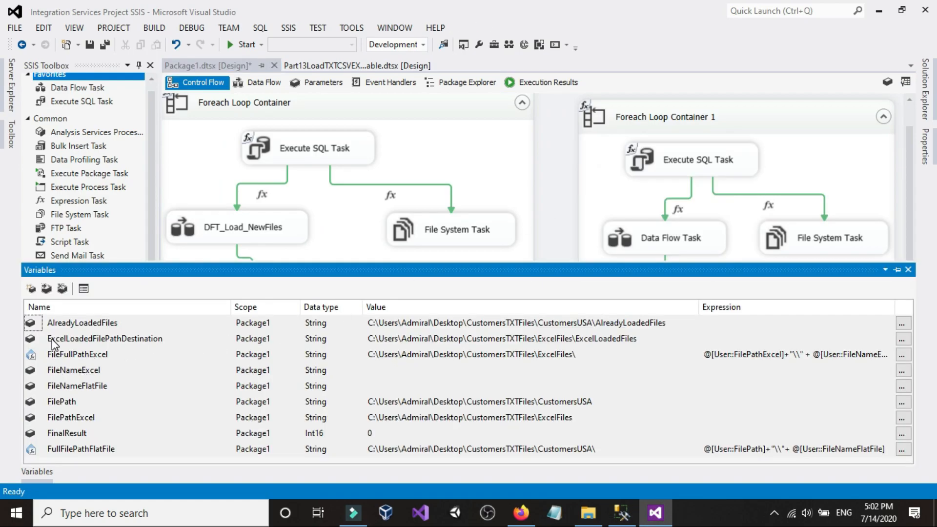
click(649, 340)
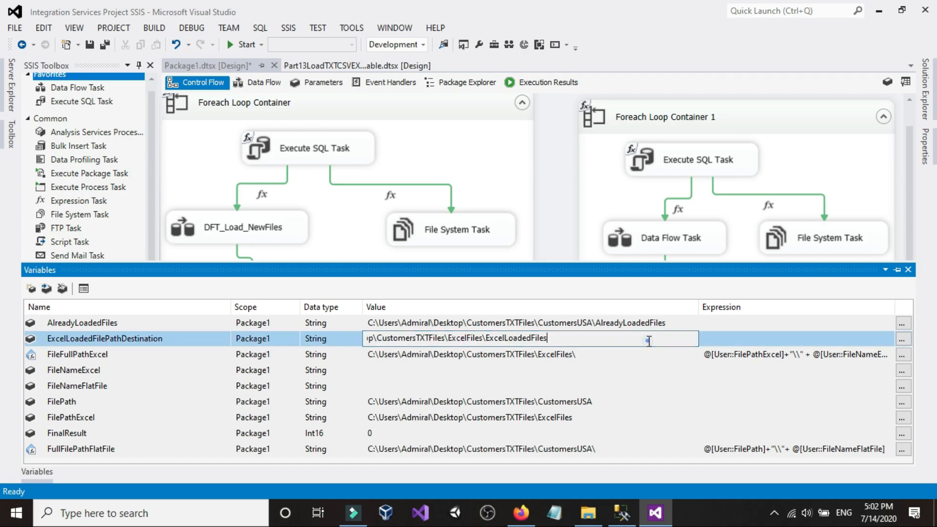
click(553, 205)
Step: Set OverwriteDestination to True in the File System Task of Foreach Loop Container 1
double_click(829, 238)
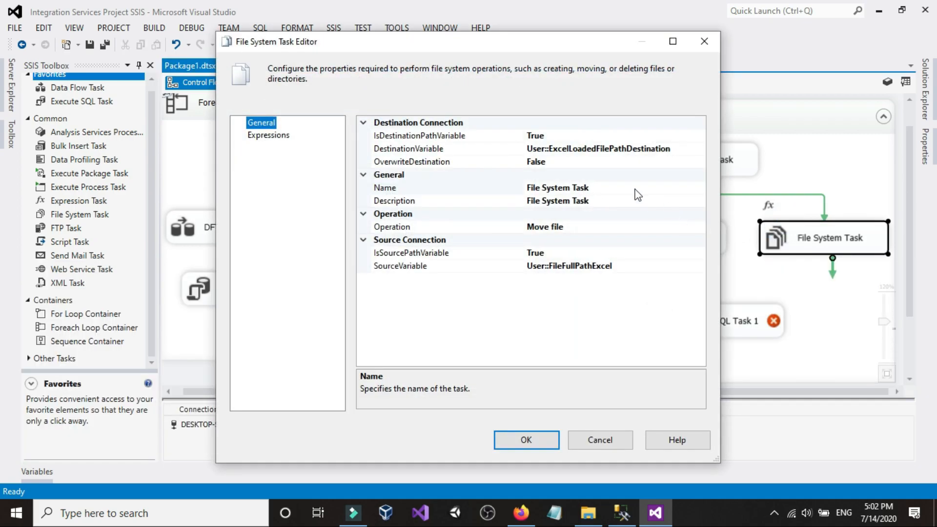
double_click(609, 163)
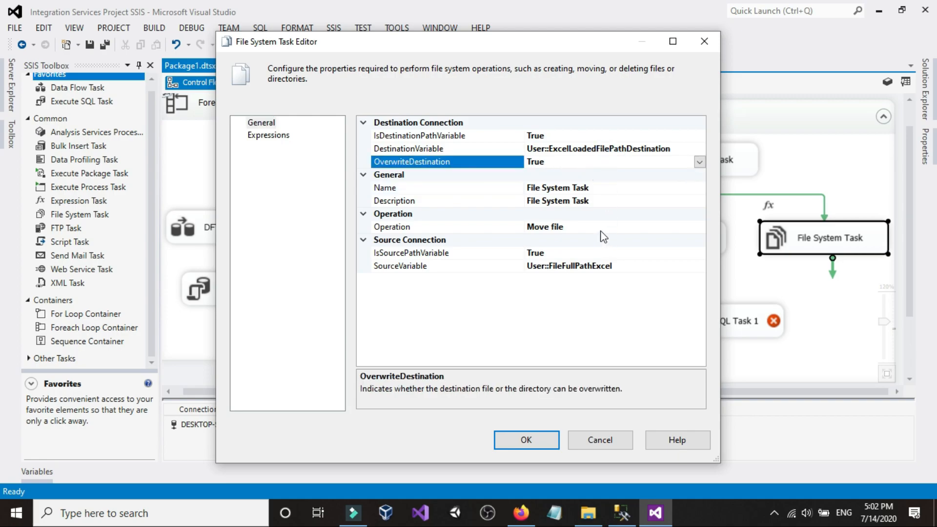
click(539, 445)
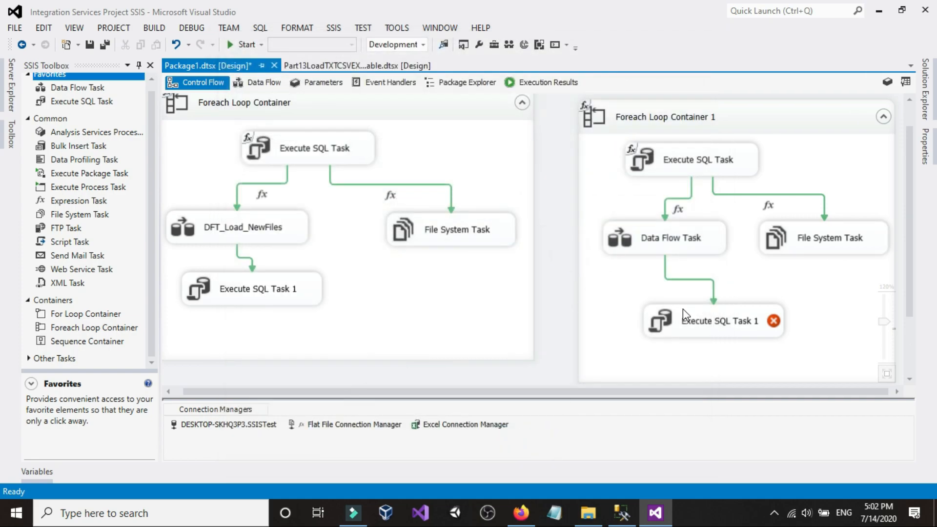
Step: Move Execute SQL Task 1 slightly closer beneath the Data Flow Task in Foreach Loop Container 1
drag(697, 320, 680, 322)
click(639, 289)
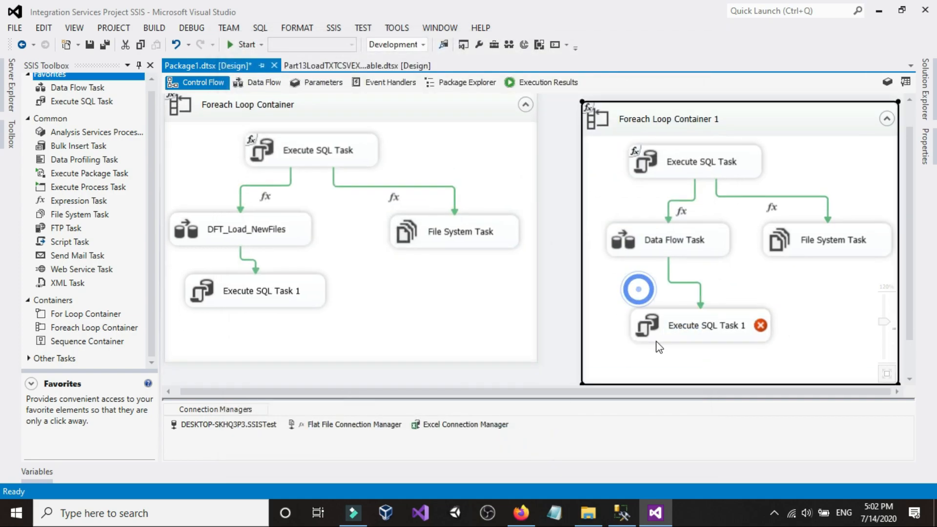
click(688, 329)
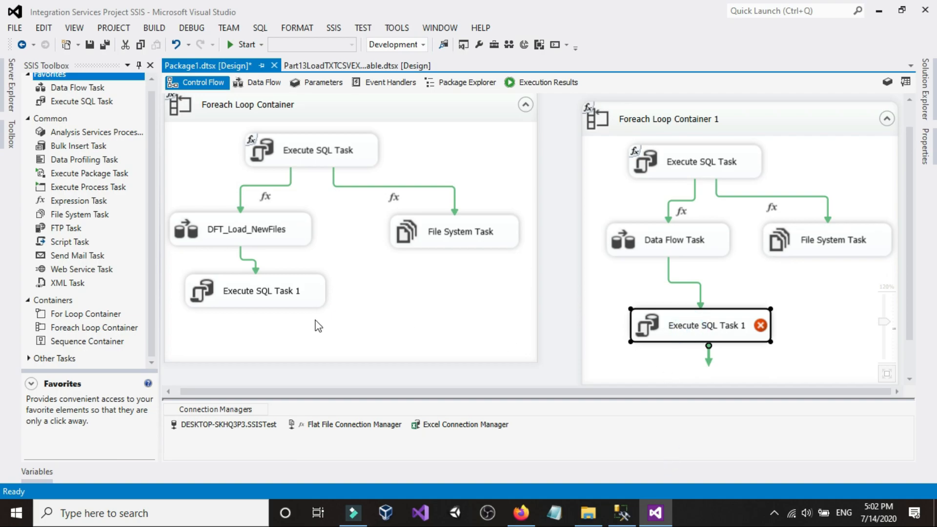
click(563, 291)
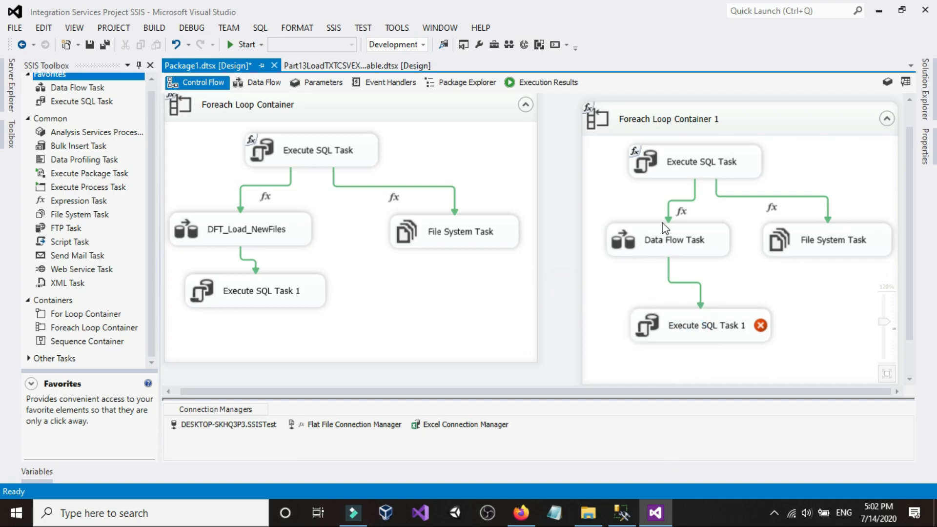
Step: Check the Excel files in the ExcelFiles folder in File Explorer, and switch to the query in SQL Server Management Studio
click(587, 512)
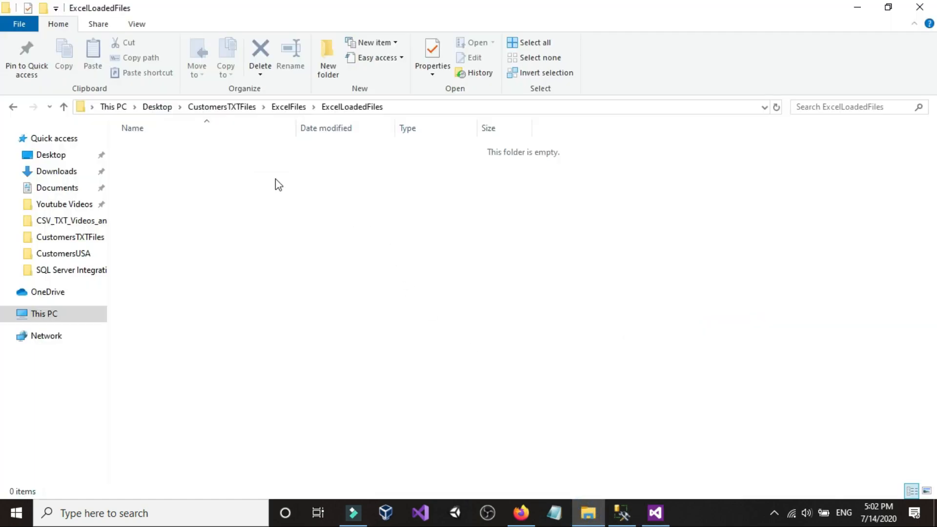
click(13, 106)
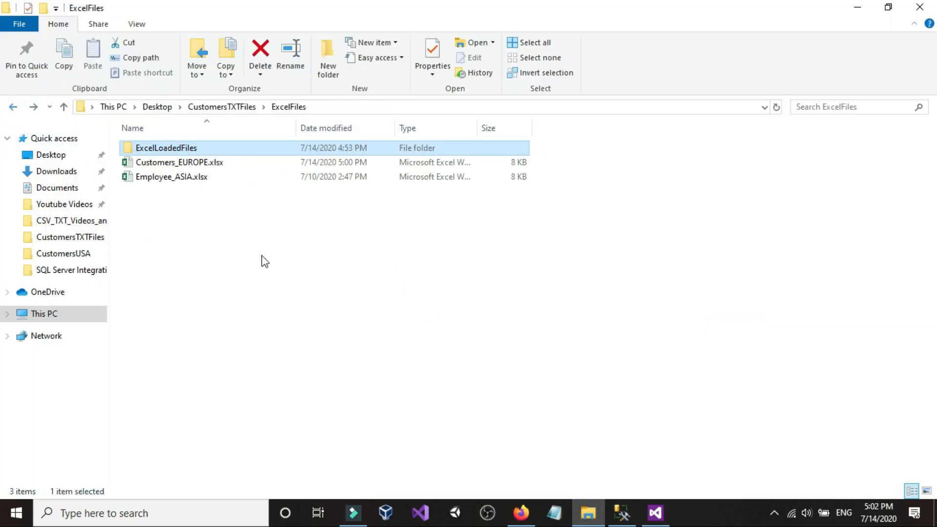
click(200, 165)
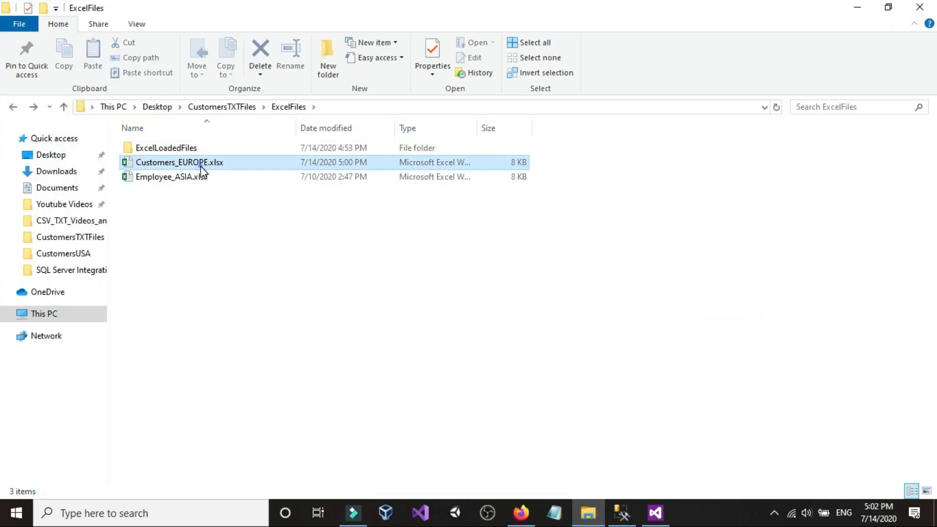
click(622, 512)
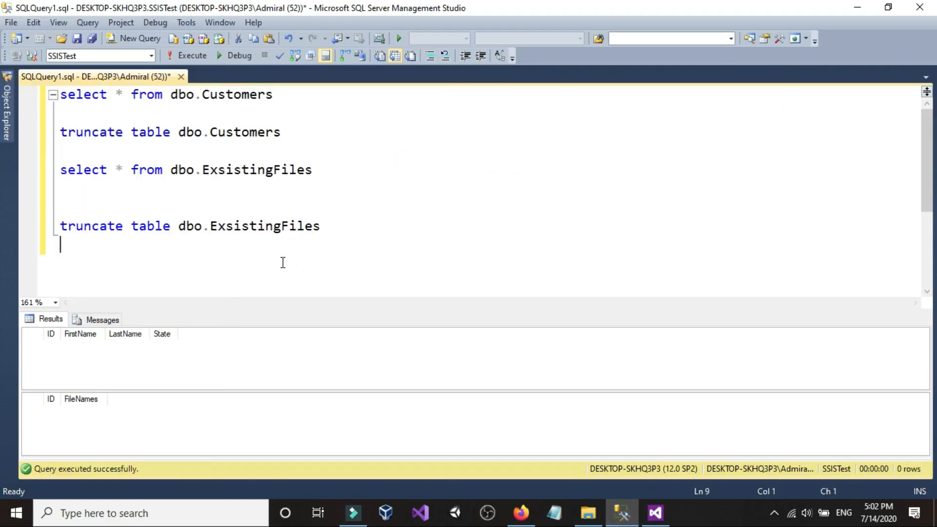
Step: Switch to Visual Studio and copy the insert statement from Execute SQL Task 1 in the first Foreach Loop Container, leaving that task unmodified
scroll(283, 261, down, 1)
click(655, 512)
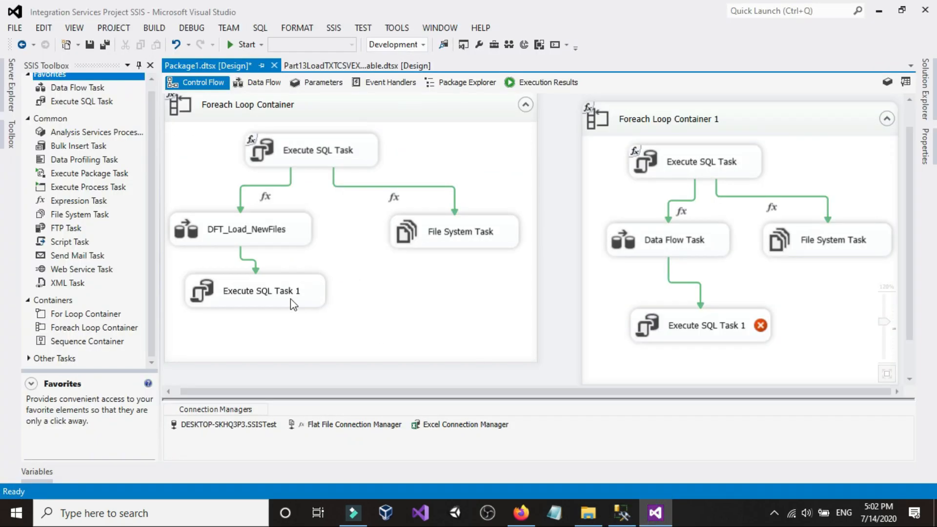
double_click(256, 285)
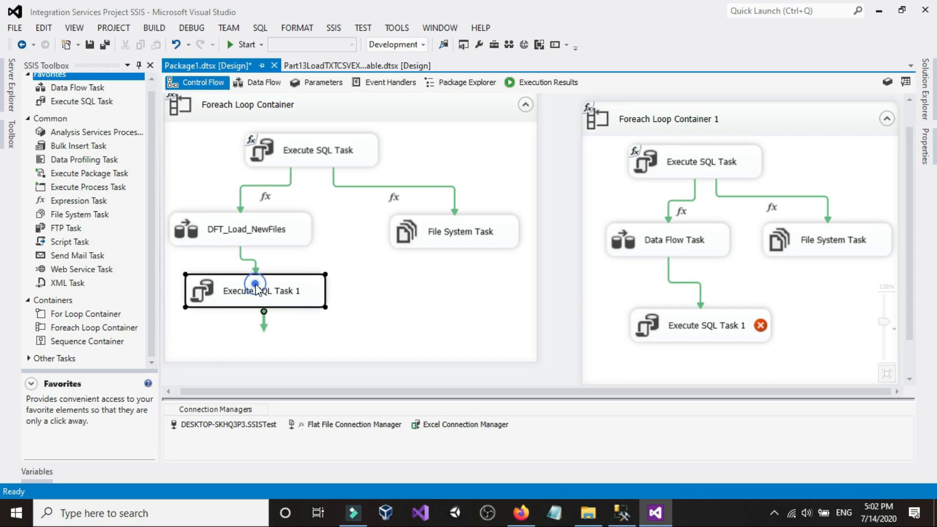
click(673, 292)
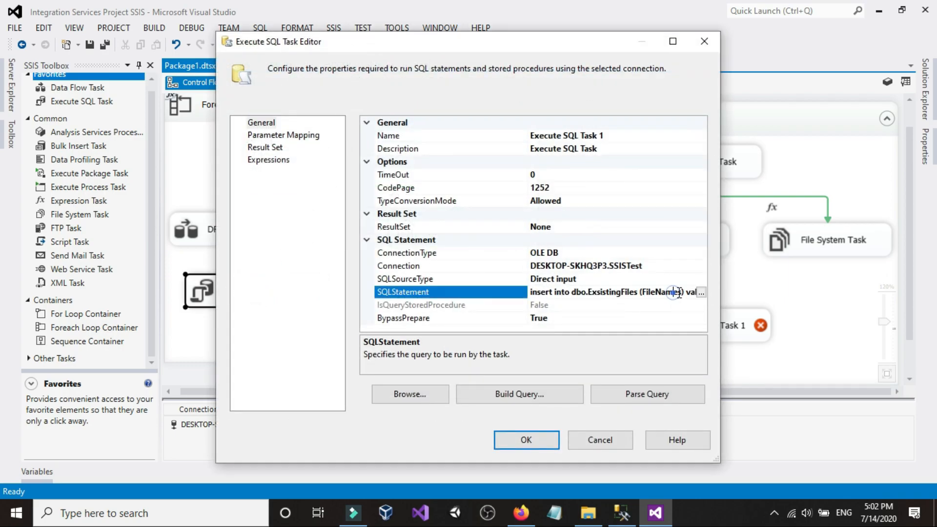
click(700, 293)
drag(530, 169, 314, 167)
right_click(417, 166)
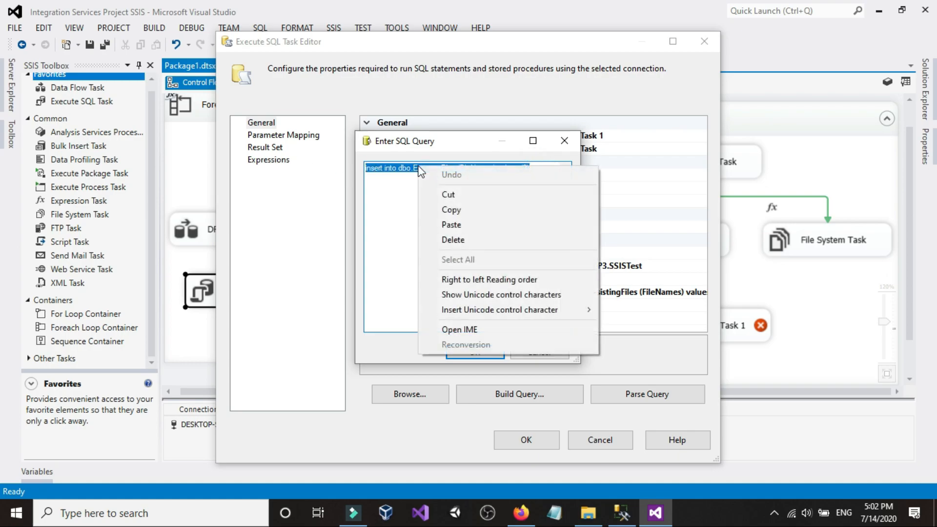
click(450, 210)
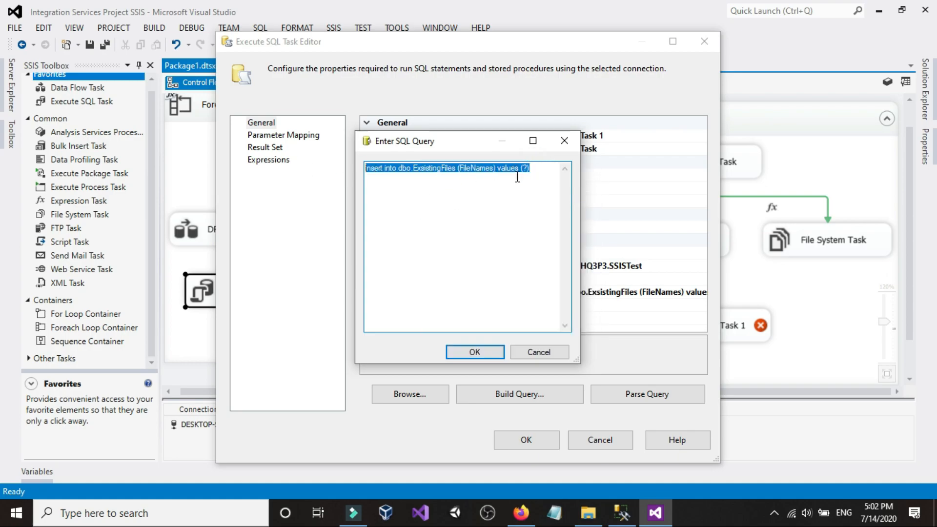
click(538, 352)
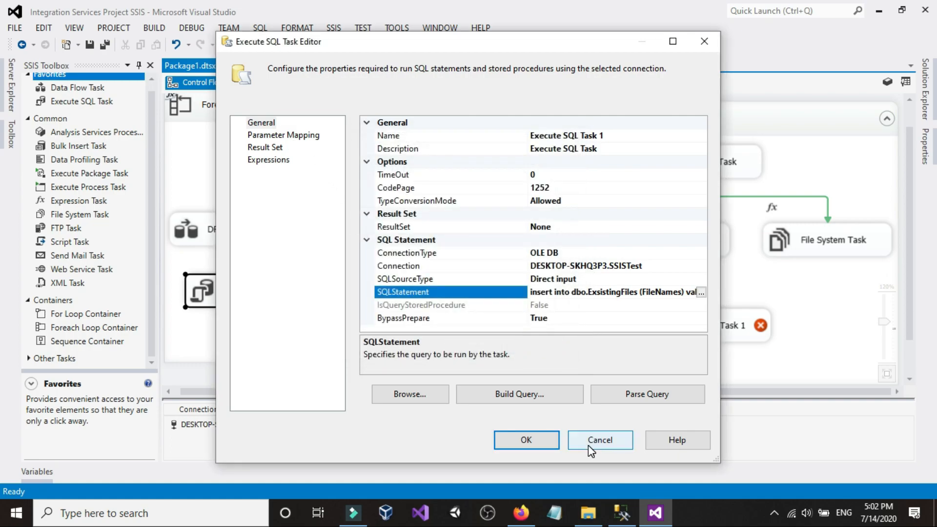
click(600, 440)
Step: Set the connection of Execute SQL Task 1 in Foreach Loop Container 1 to DESKTOP-SKHQ3P3.SSISTest
click(719, 331)
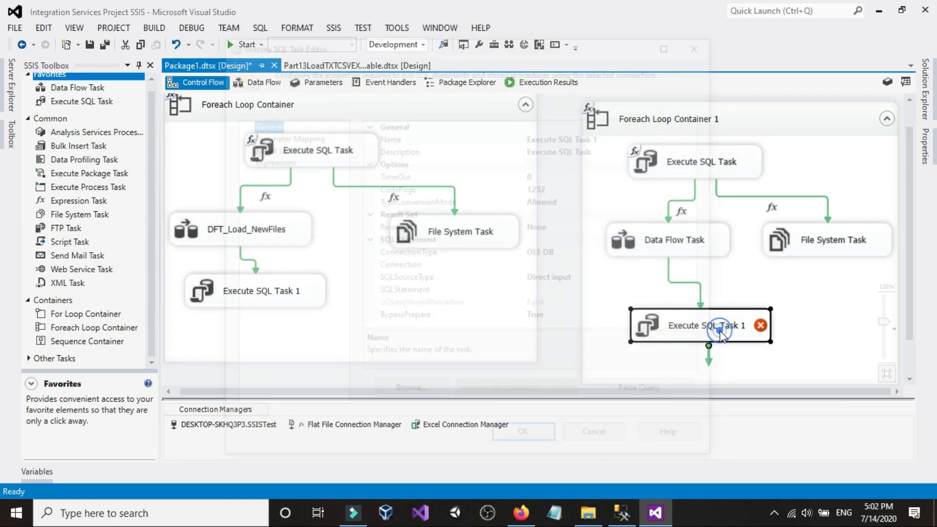
double_click(720, 332)
click(628, 265)
click(701, 266)
click(611, 292)
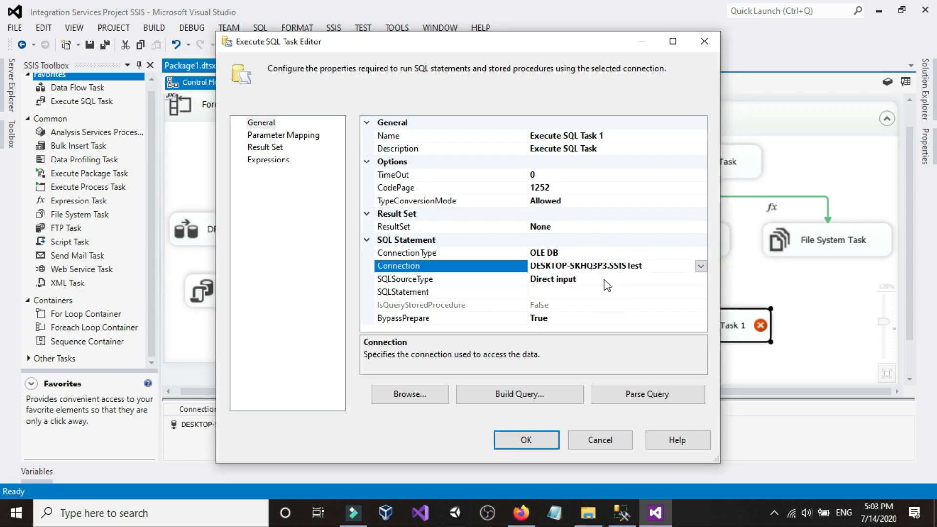
Step: Paste "insert into dbo.ExsistingFiles (FileNames) values (?)" as the SQL statement of Execute SQL Task 1
click(589, 291)
click(701, 291)
right_click(368, 231)
click(397, 288)
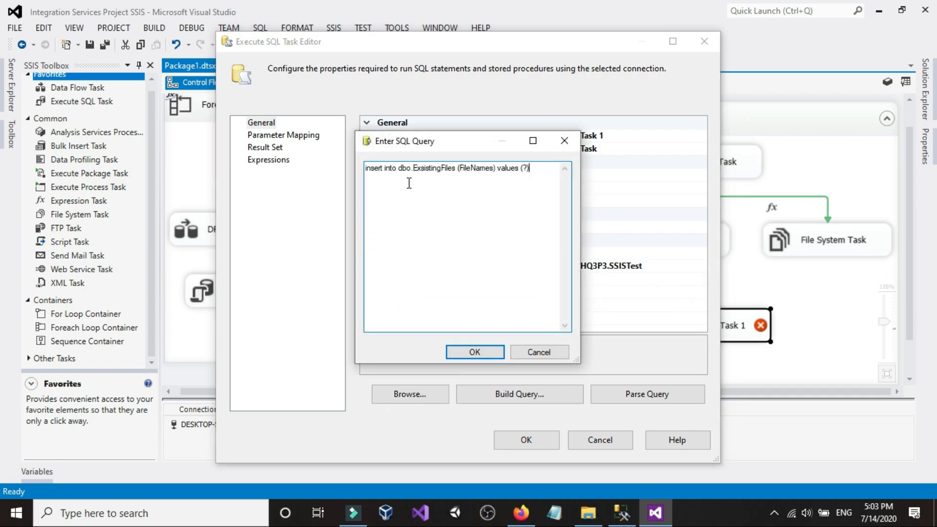
click(475, 352)
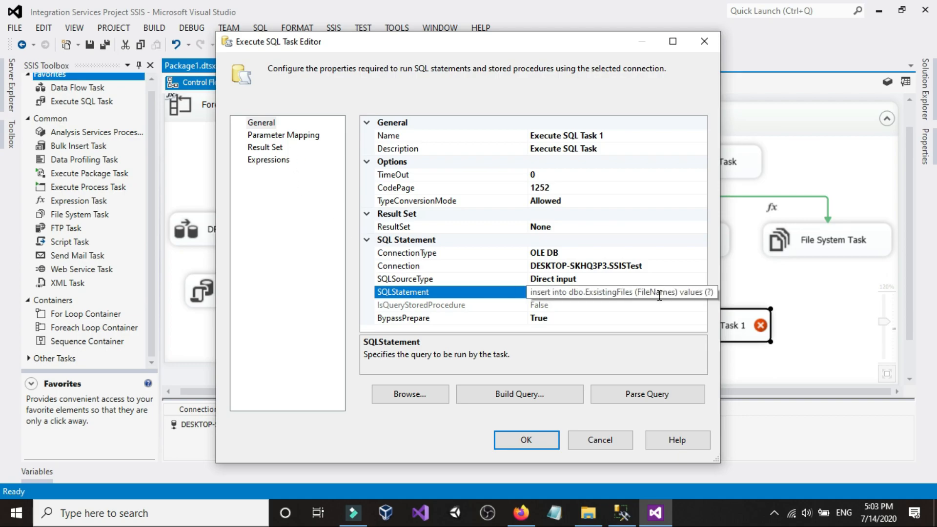
Step: Add a parameter mapping to Execute SQL Task 1 that uses the variable User::FileNameExcel
click(291, 135)
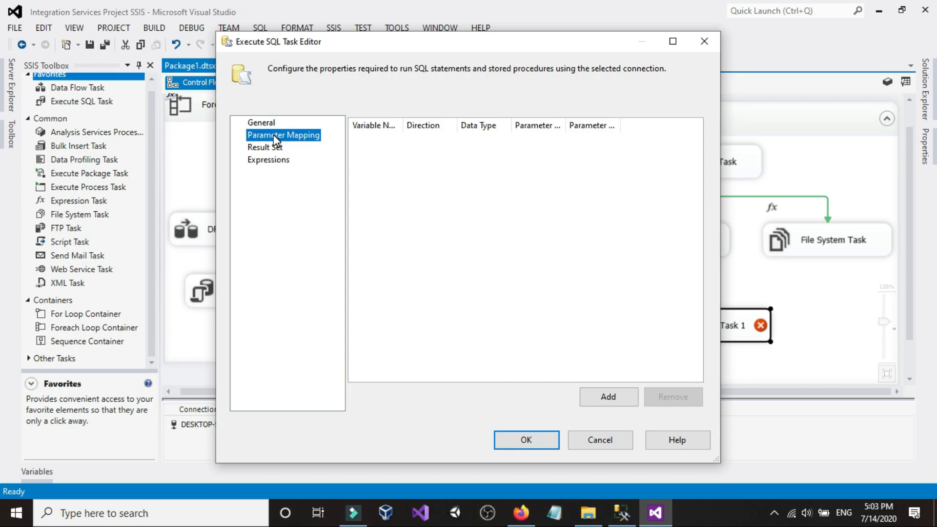
click(601, 396)
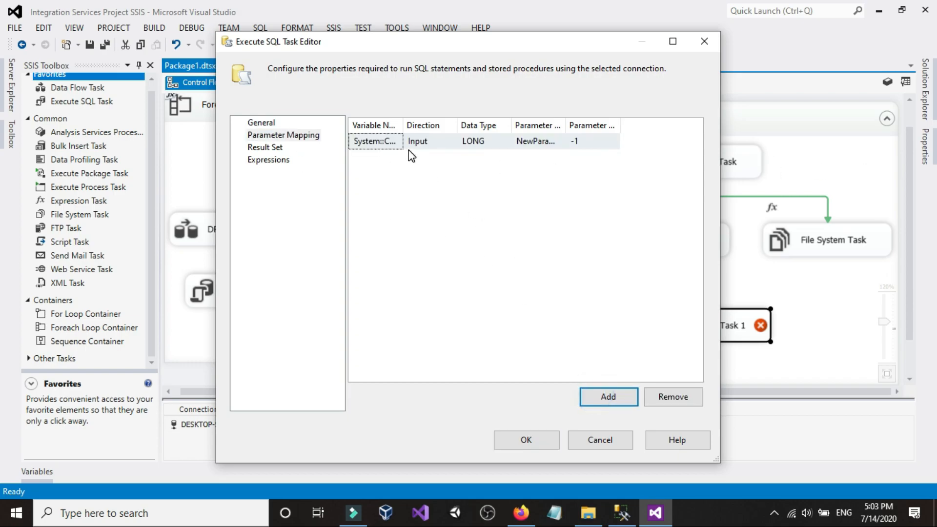
drag(404, 127, 498, 126)
click(494, 139)
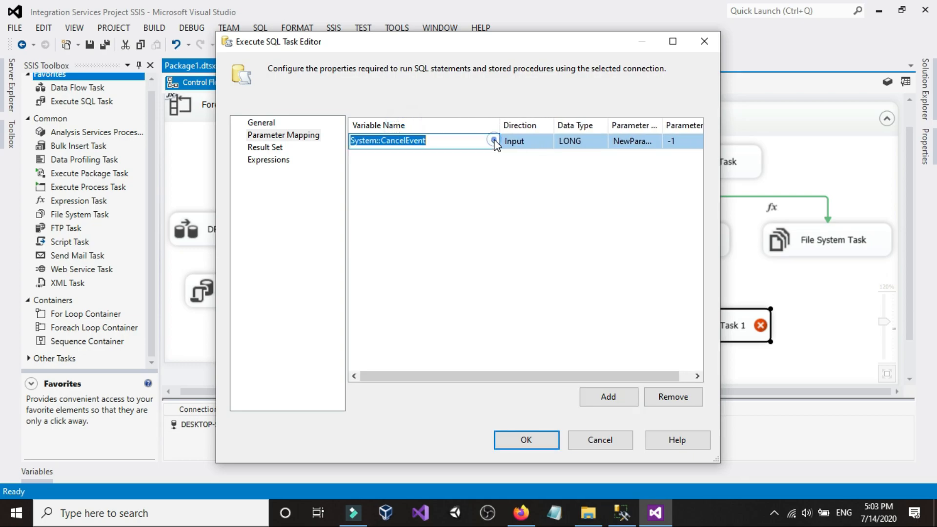
click(493, 140)
scroll(466, 205, down, 1)
scroll(464, 201, down, 10)
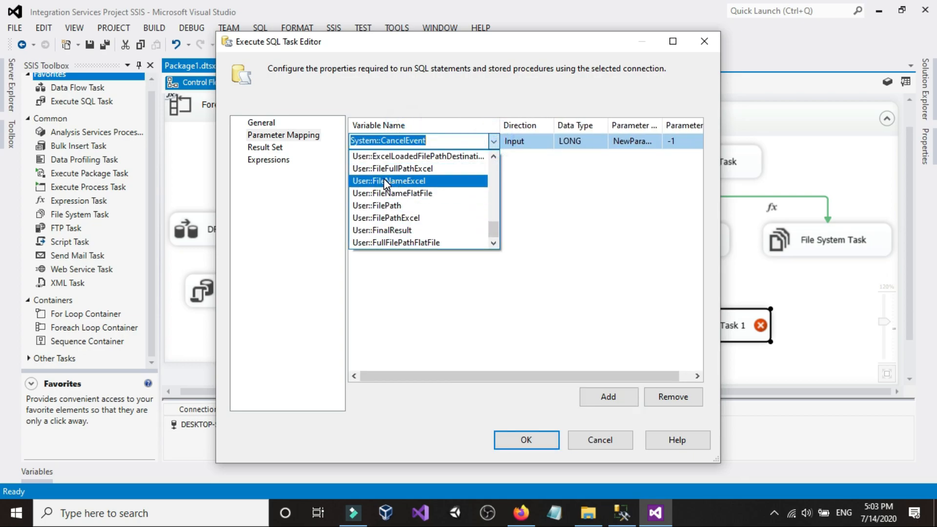
click(421, 182)
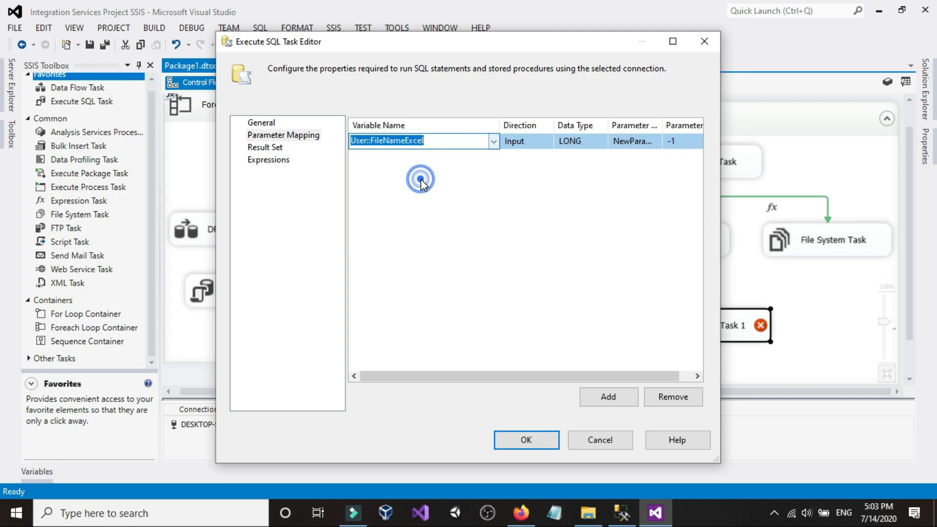
Step: Set the mapped parameter's data type to VARCHAR and its parameter name to 0, and save the task's settings
click(575, 142)
scroll(578, 224, down, 1)
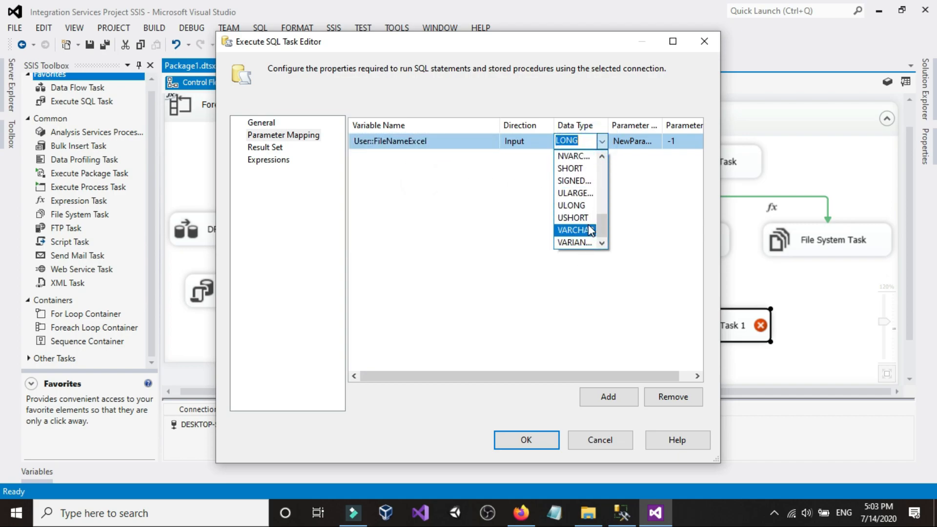
click(581, 230)
click(644, 141)
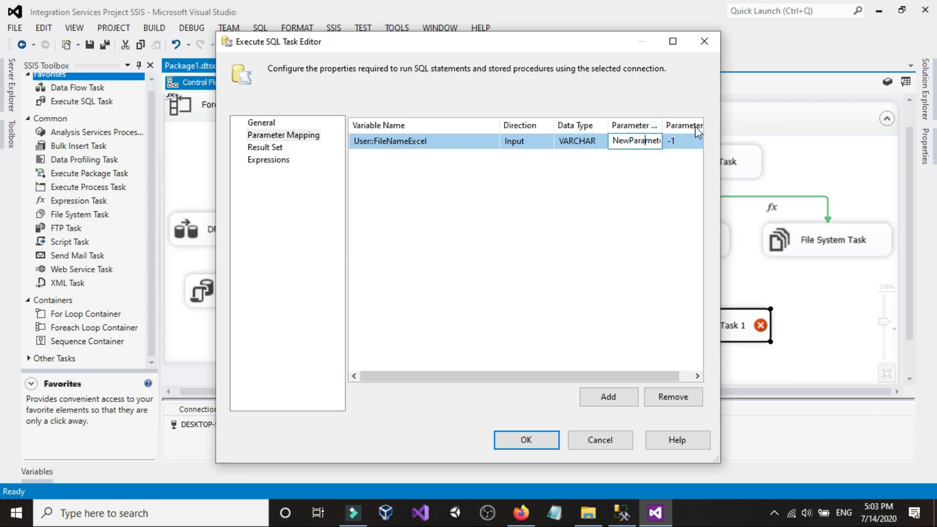
drag(720, 127, 906, 128)
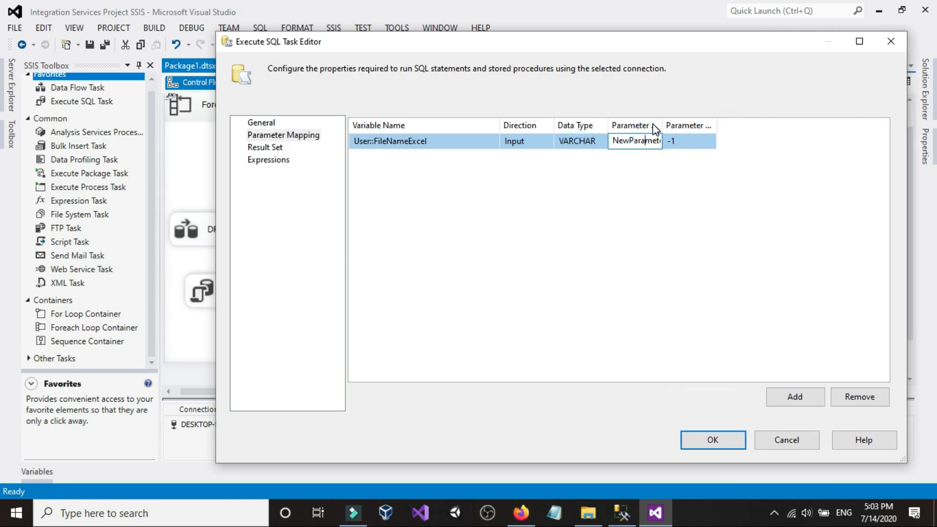
drag(662, 122, 795, 125)
double_click(736, 139)
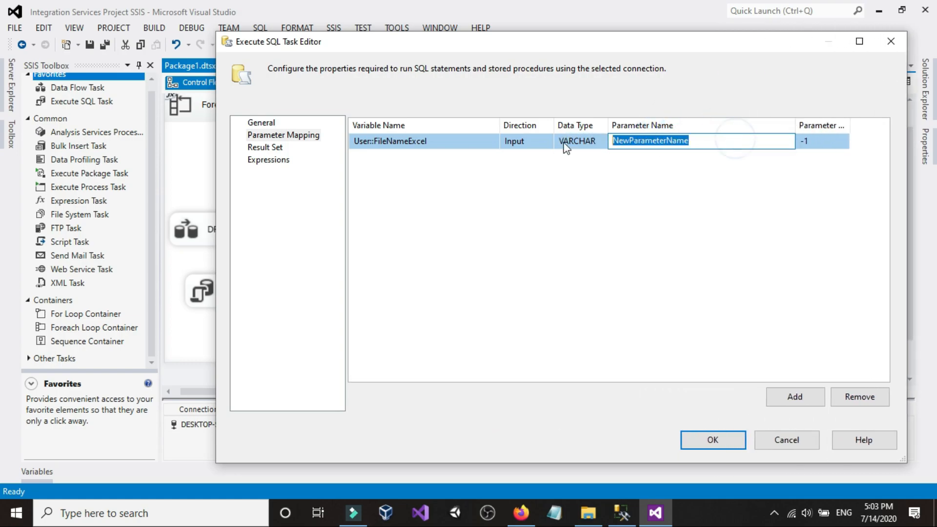
text(0)
click(607, 192)
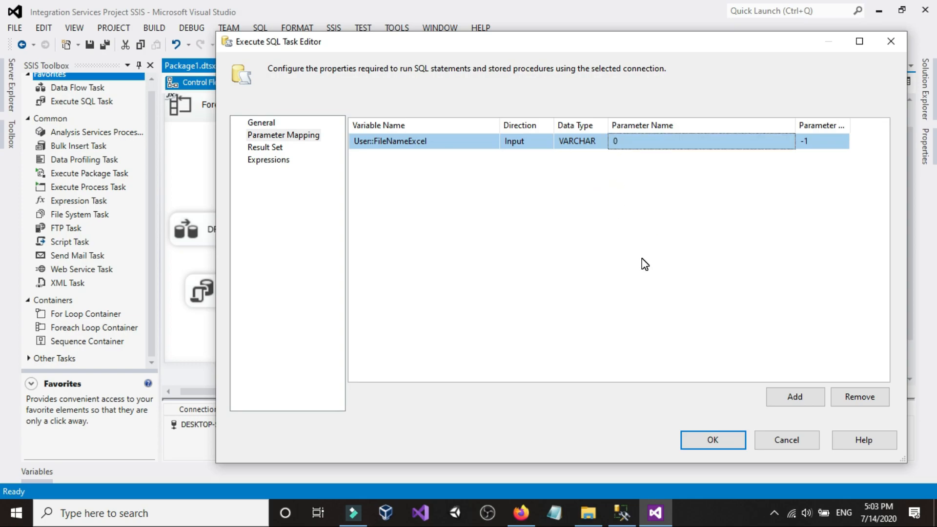
click(698, 439)
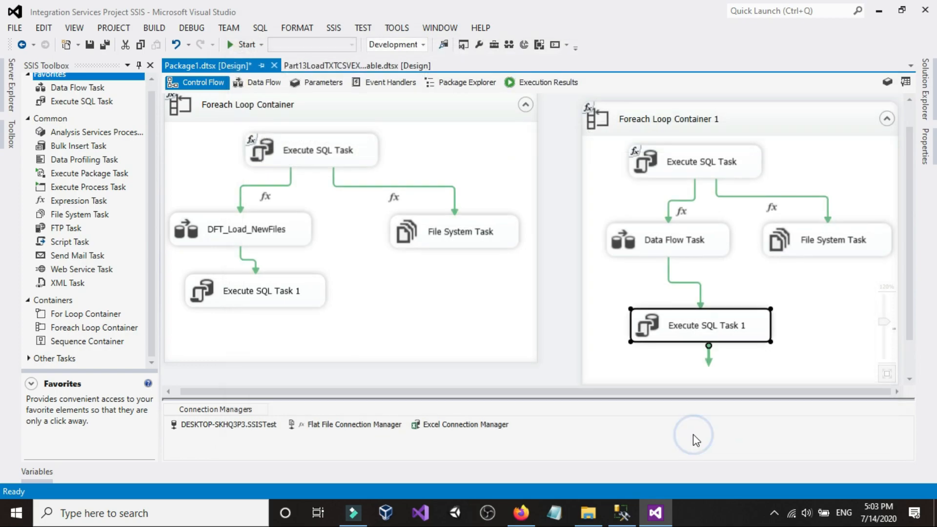
Step: Start a property expression for the Excel Connection Manager, choosing ExcelFilePath as its property
click(595, 252)
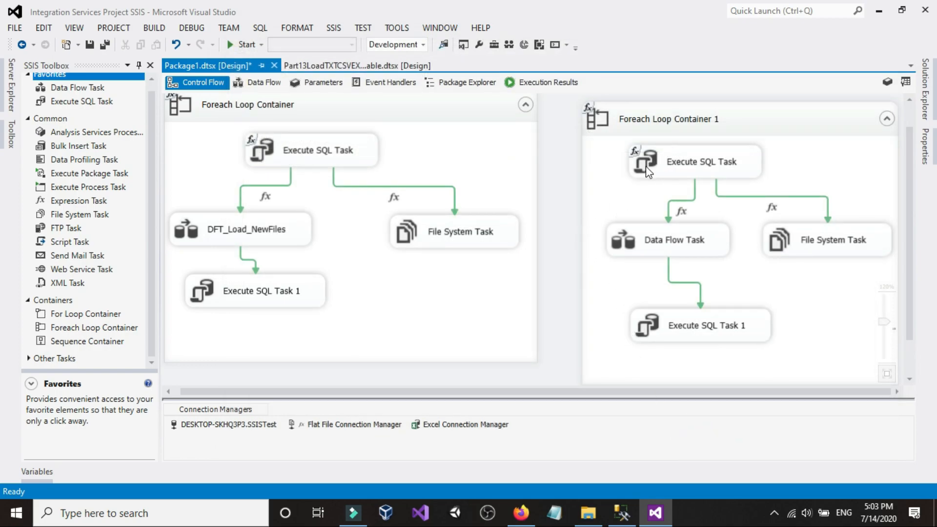
click(563, 197)
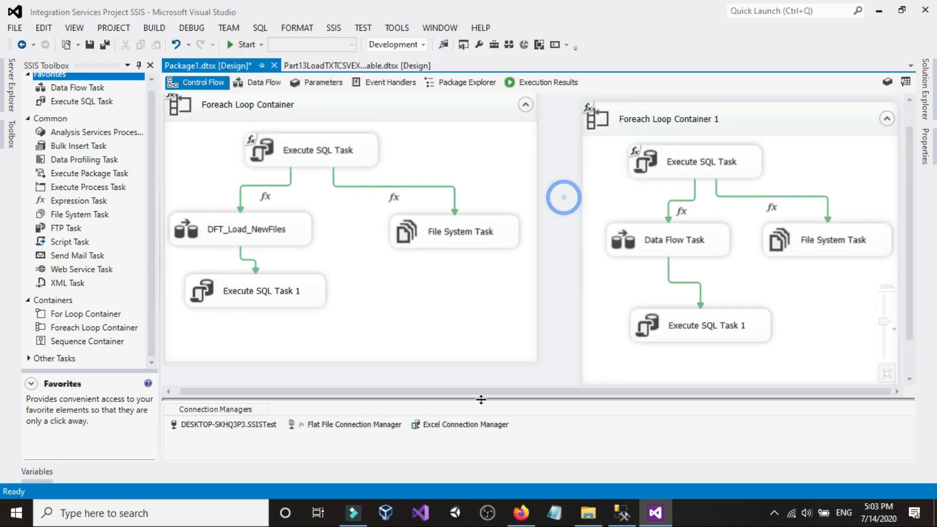
right_click(438, 423)
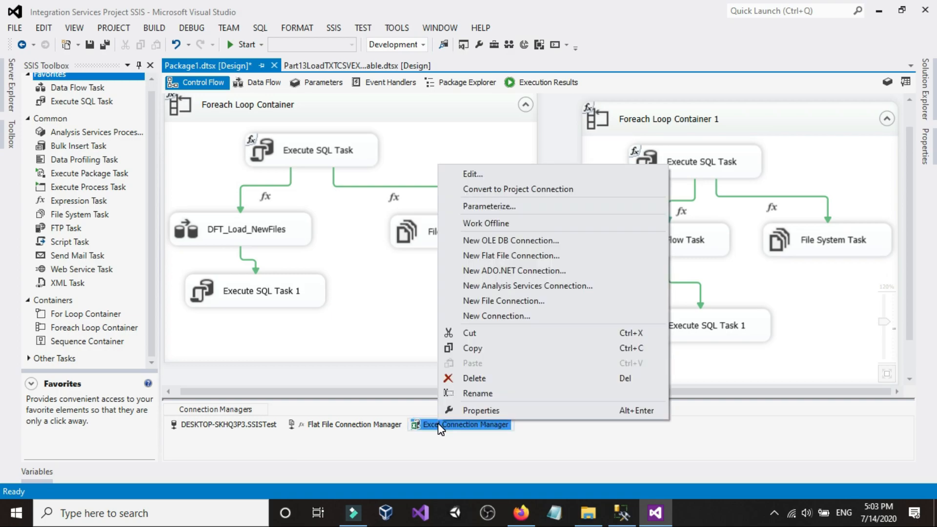
click(465, 413)
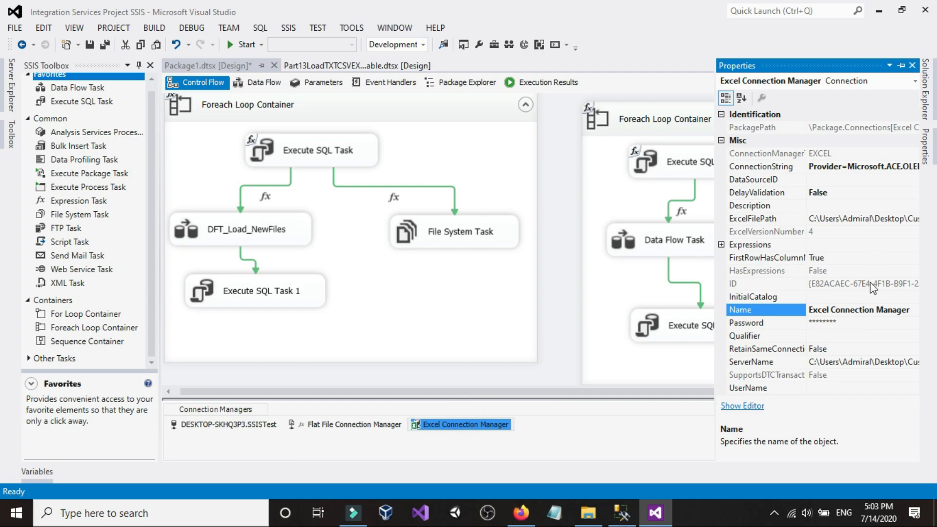
click(874, 247)
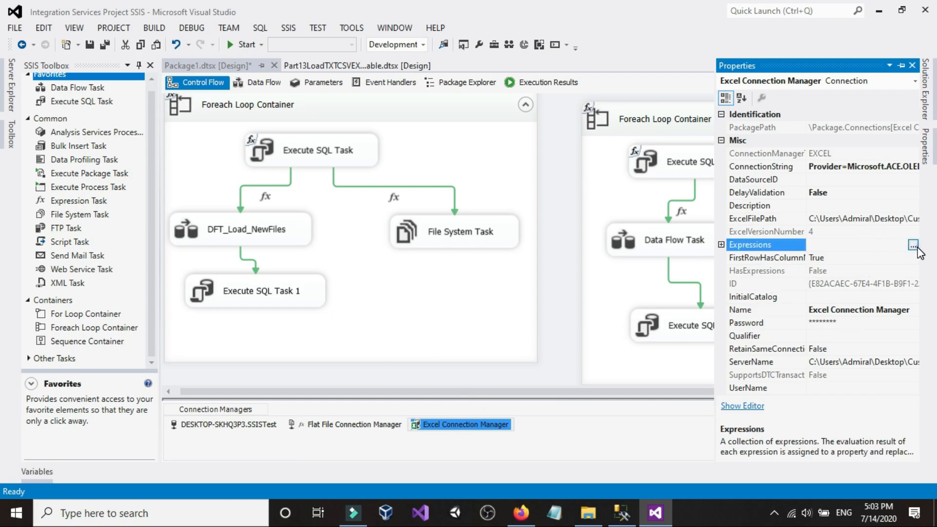
click(913, 245)
click(449, 194)
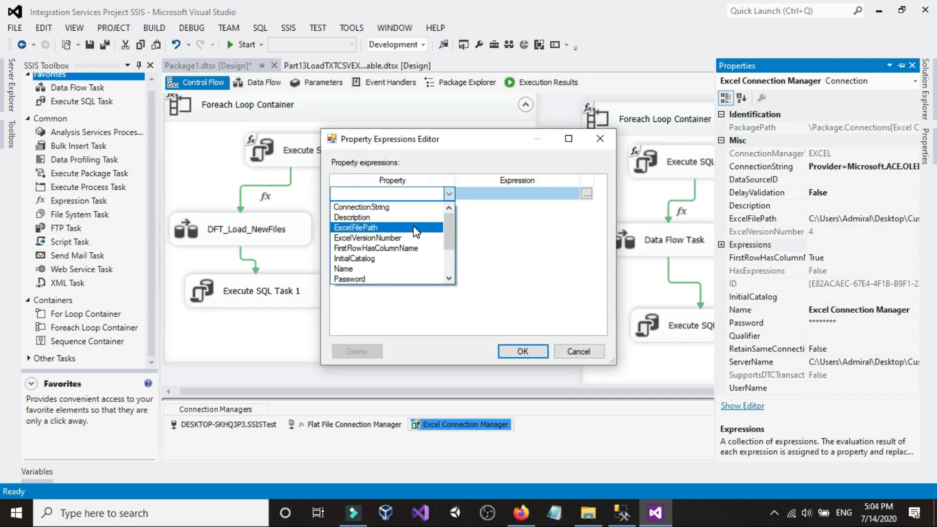
click(413, 228)
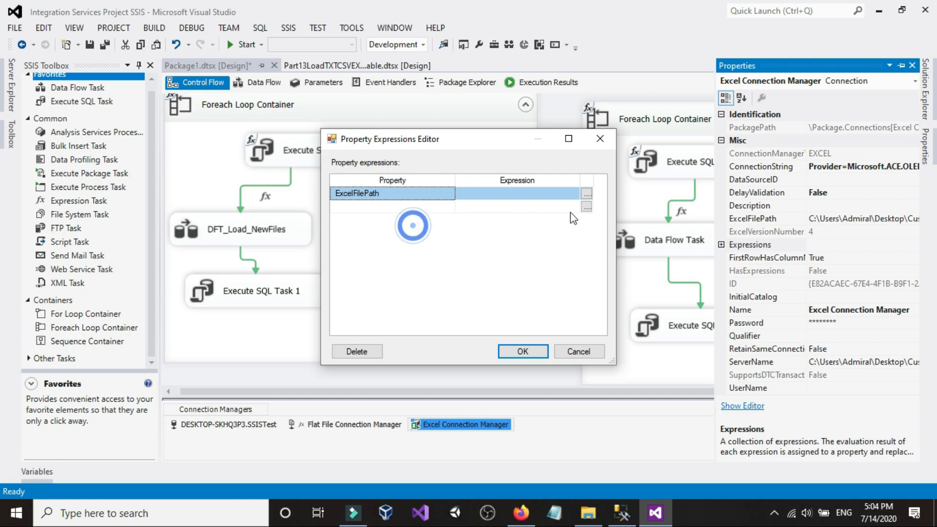
click(368, 194)
click(368, 194)
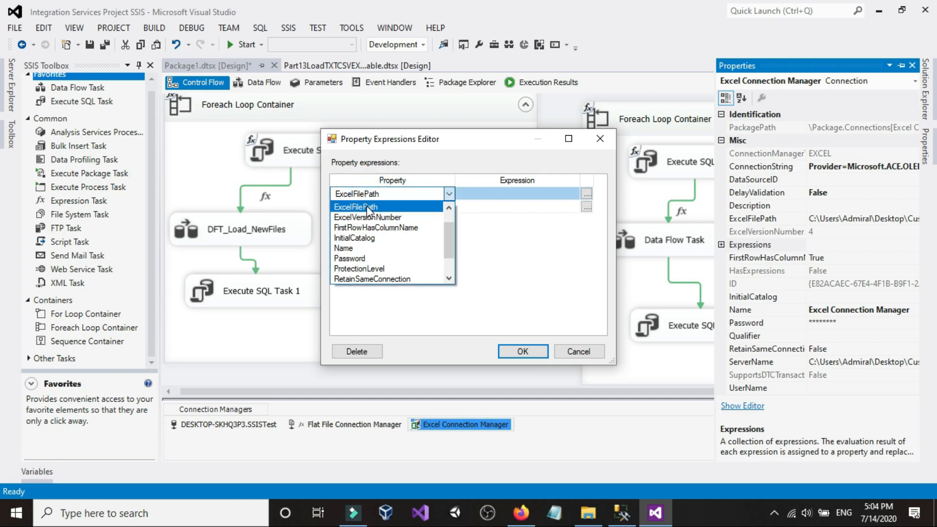
click(367, 206)
Step: Build the ExcelFilePath expression as @[User::FileFullPathExcel], evaluate it, and apply it to the Excel Connection Manager
click(586, 194)
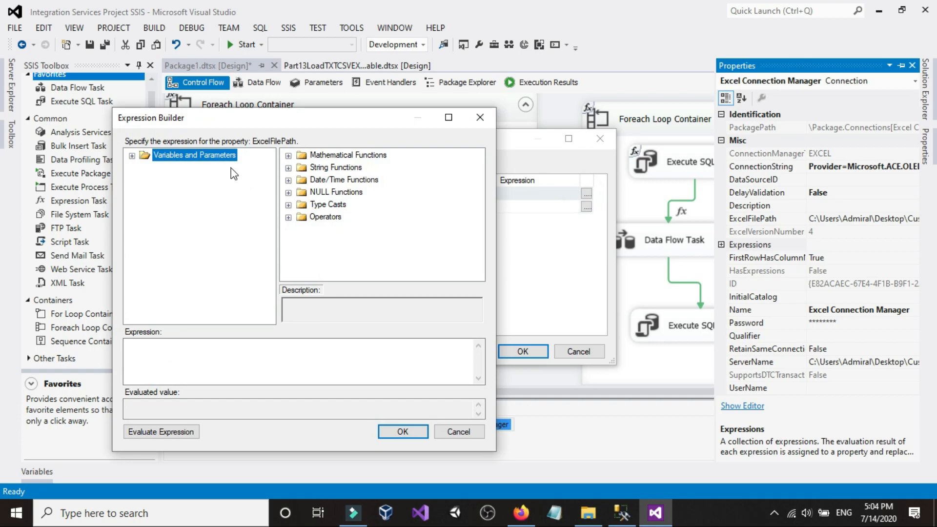
double_click(212, 154)
click(196, 358)
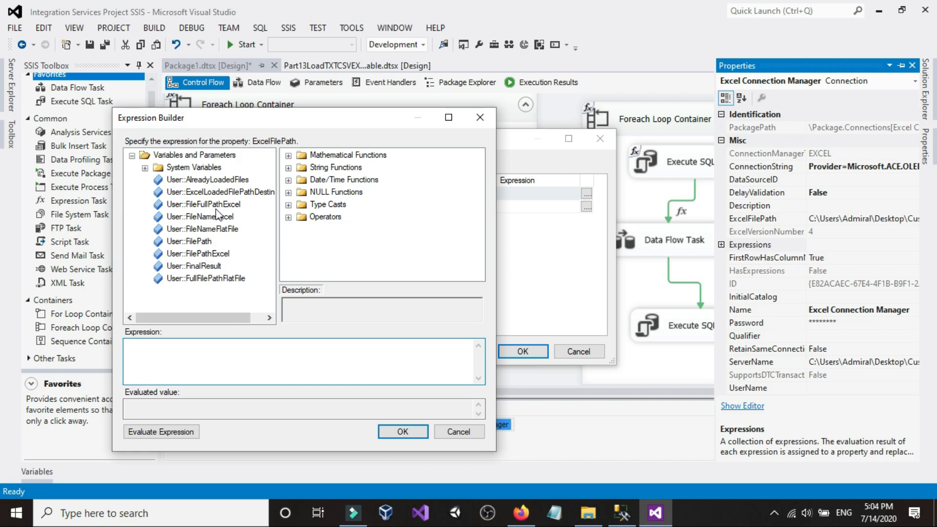
drag(206, 210, 246, 353)
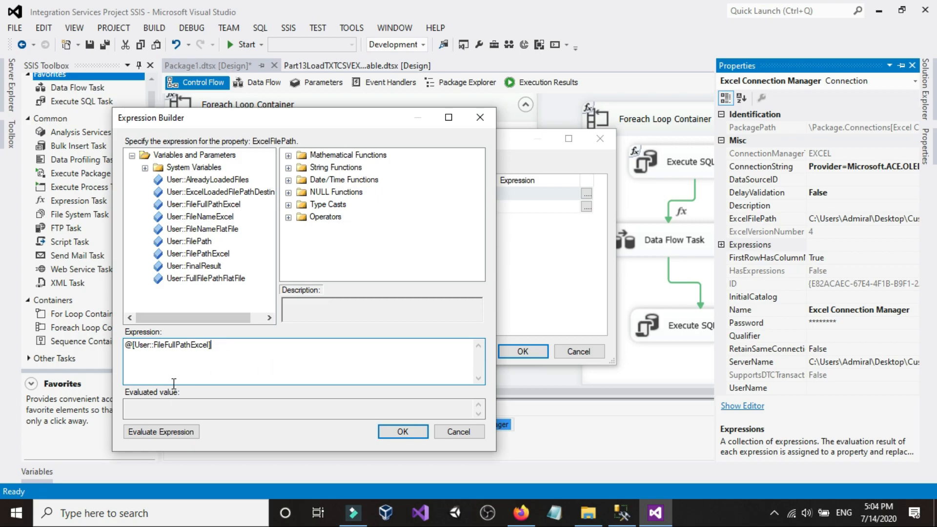
click(156, 432)
click(395, 432)
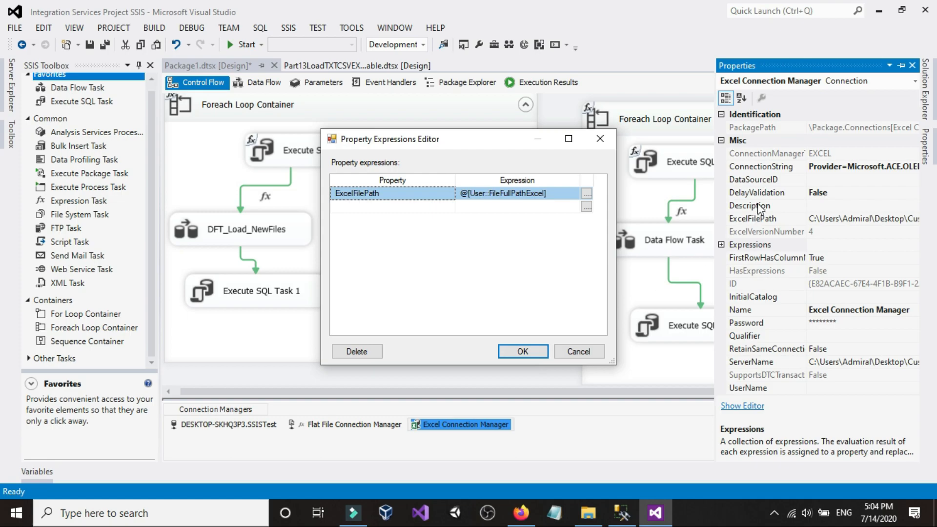
click(531, 351)
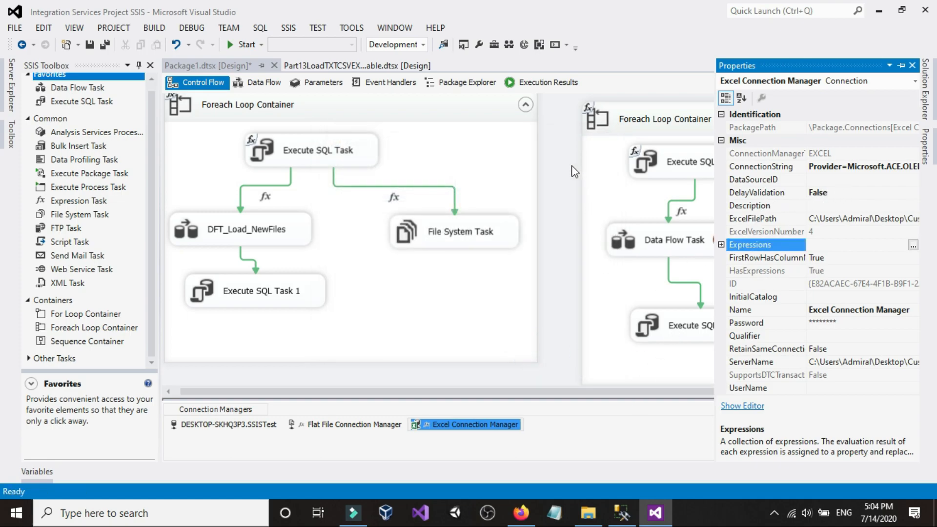
Step: Set DelayValidation to True for the Excel Connection Manager
click(566, 167)
right_click(471, 428)
click(483, 411)
double_click(838, 194)
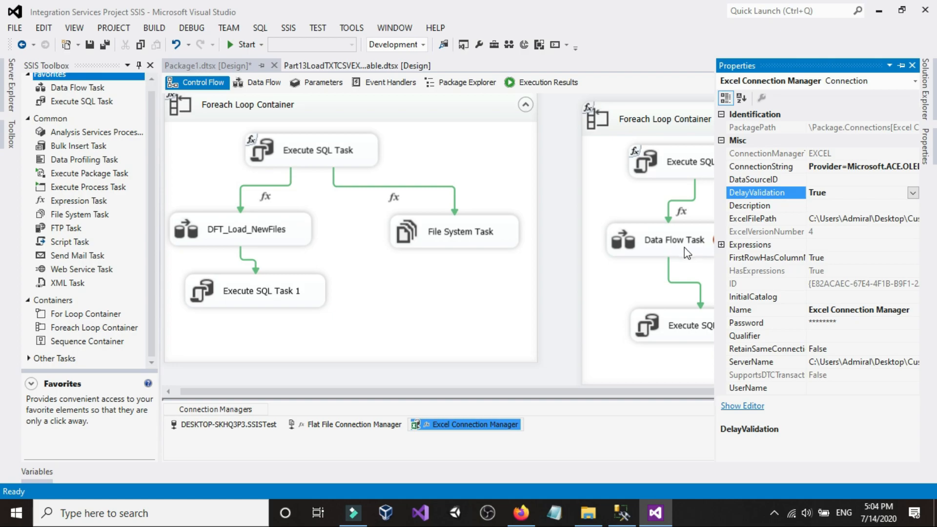
Step: Set DelayValidation to True for the Data Flow Task inside Foreach Loop Container 1
click(675, 247)
right_click(676, 247)
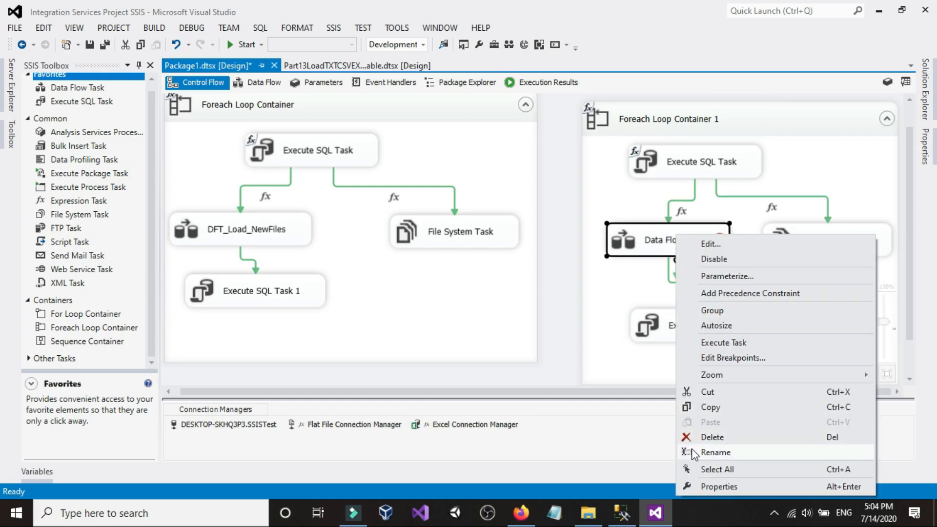
click(705, 485)
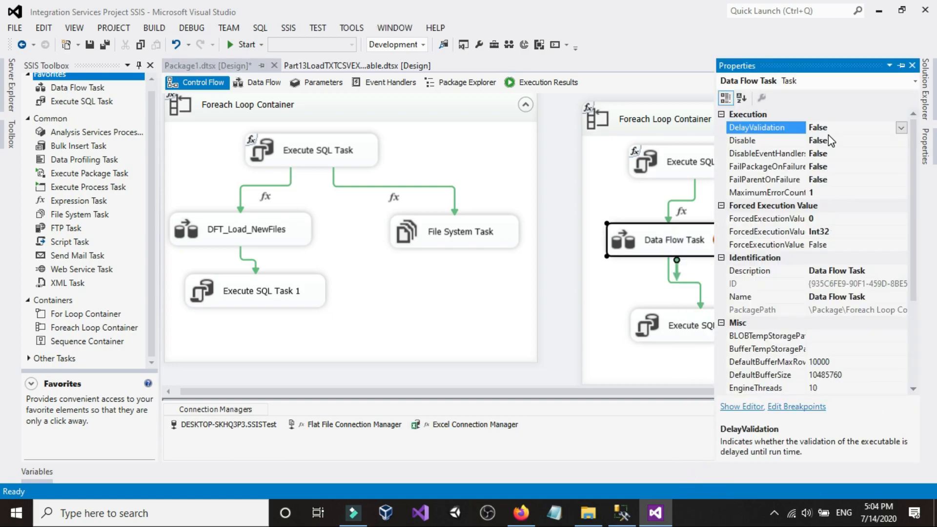
double_click(843, 131)
click(562, 174)
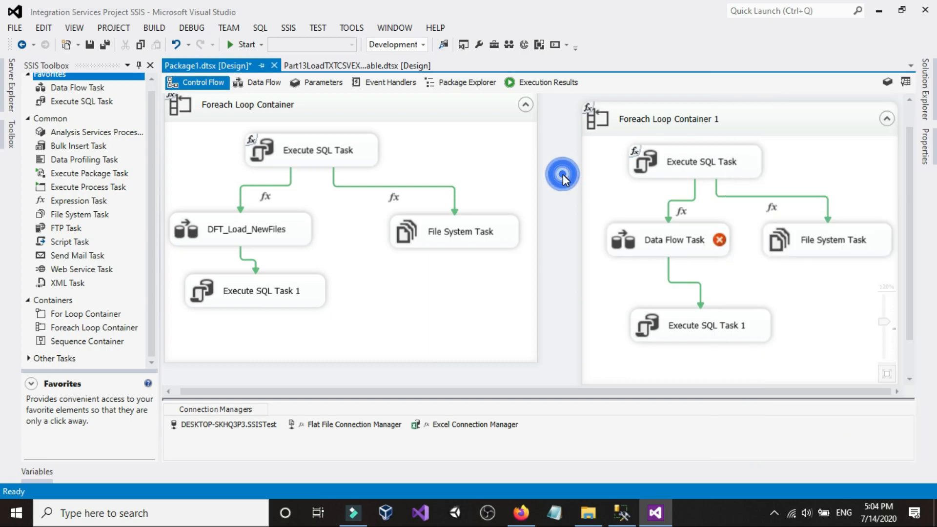
Step: Connect Foreach Loop Container to Foreach Loop Container 1 with a precedence constraint
scroll(563, 210, up, 1)
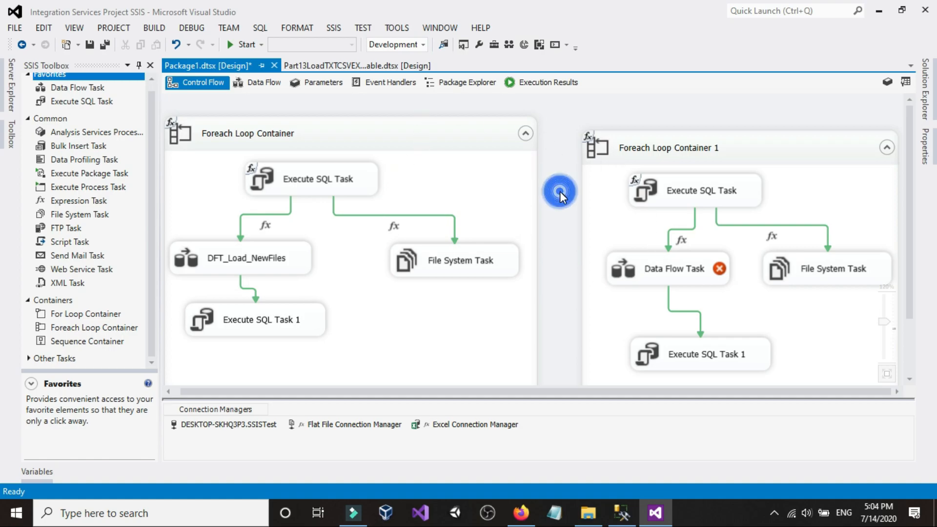
click(461, 191)
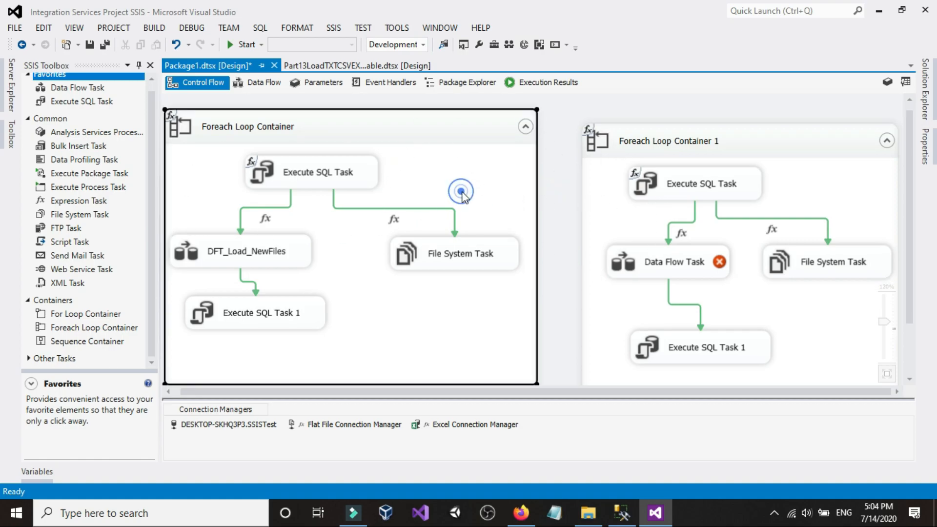
drag(359, 370, 584, 262)
scroll(571, 249, up, 3)
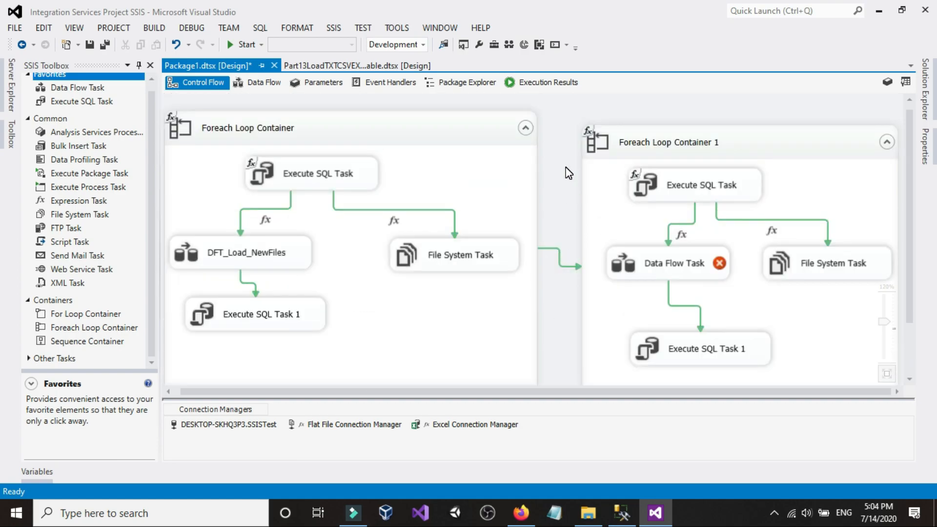
scroll(566, 173, down, 2)
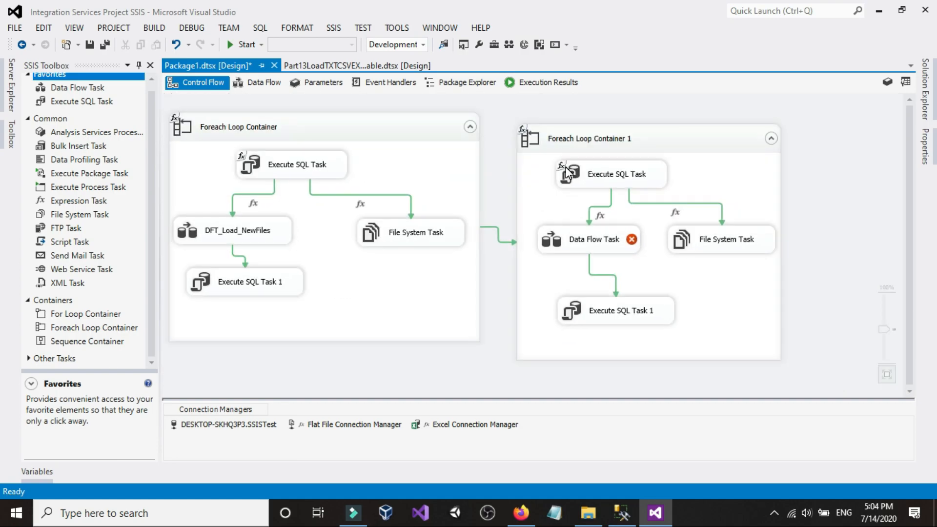
click(490, 171)
scroll(395, 123, up, 1)
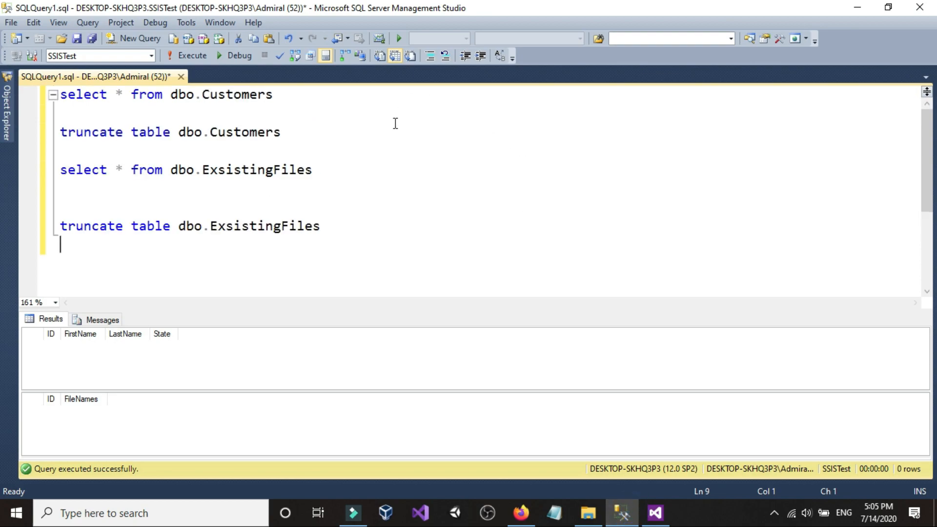
Step: In SQL Server Management Studio, run the select statements for dbo.Customers and dbo.ExsistingFiles one at a time
click(334, 98)
key(shift+Home)
click(204, 59)
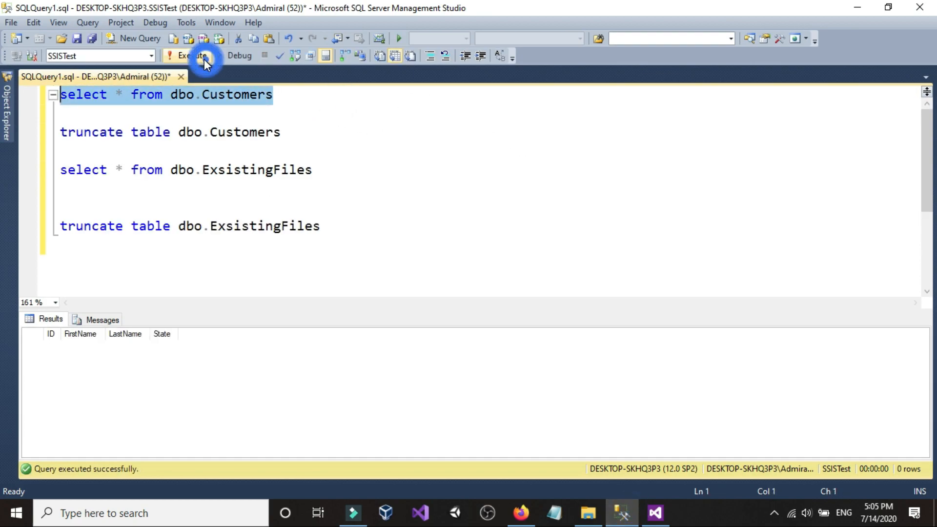
click(324, 170)
key(shift+Home)
click(201, 56)
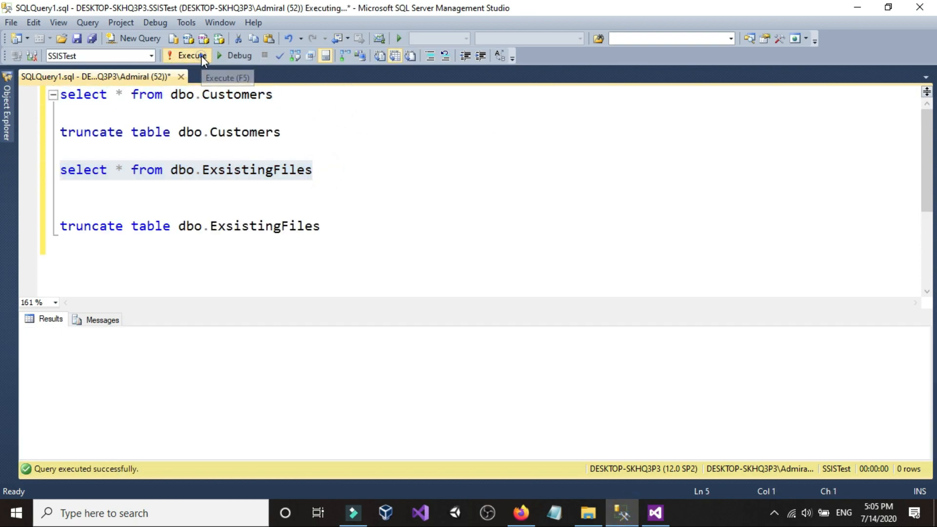
Step: Switch back to Visual Studio, run the package, and review its execution progress log
click(655, 512)
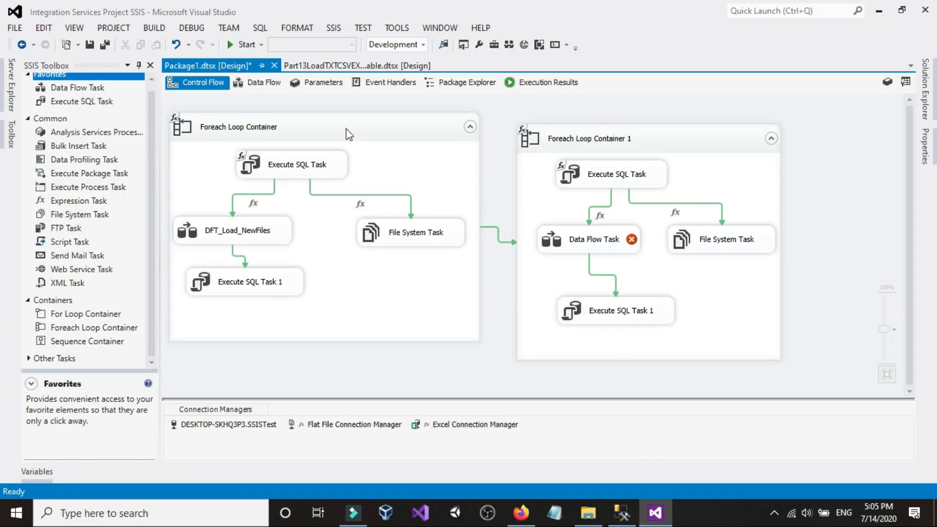
click(244, 45)
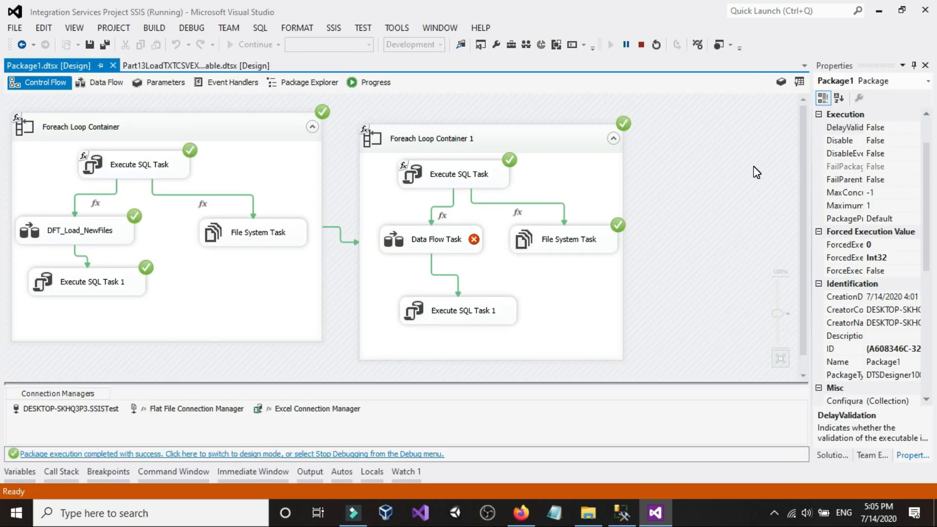
mouse_move(441, 250)
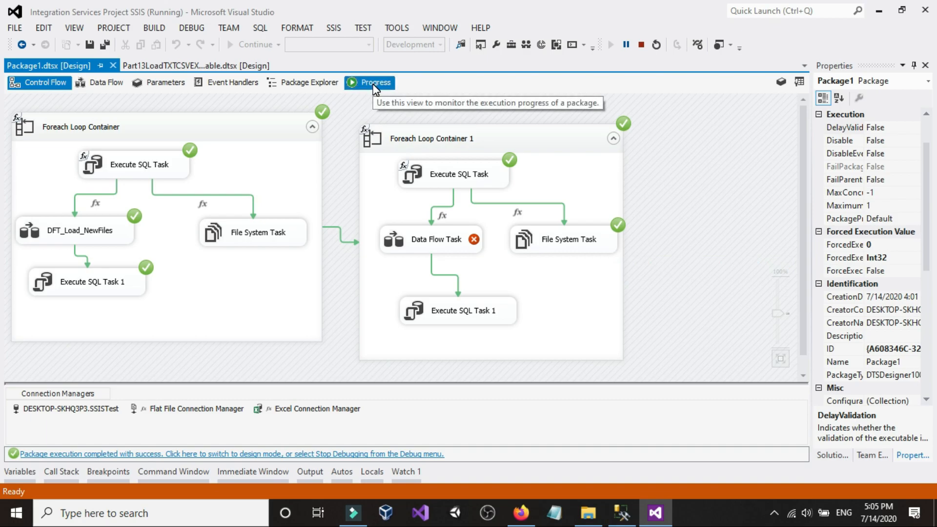
key(alt)
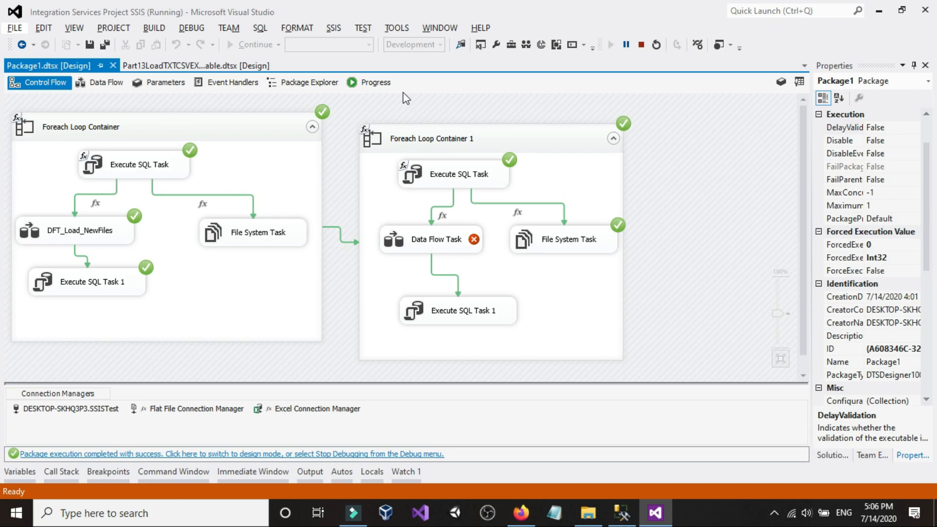
click(374, 84)
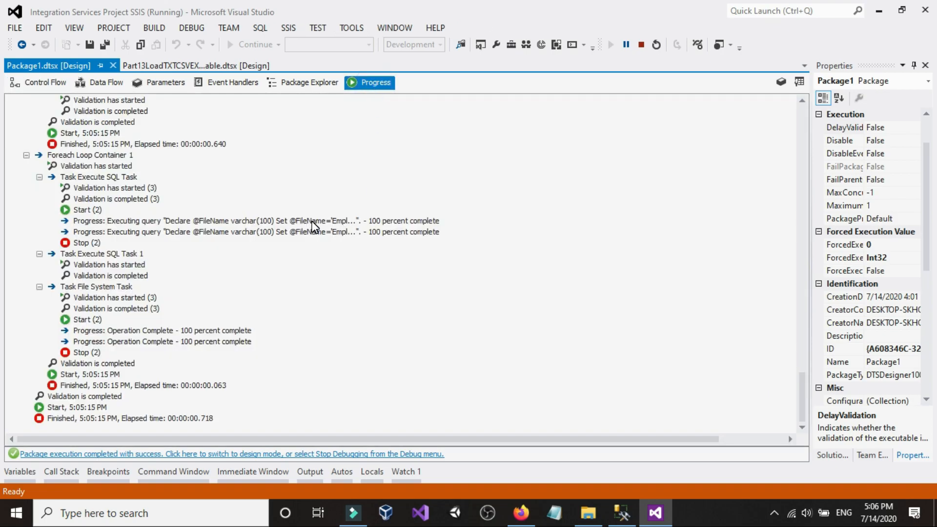
click(17, 83)
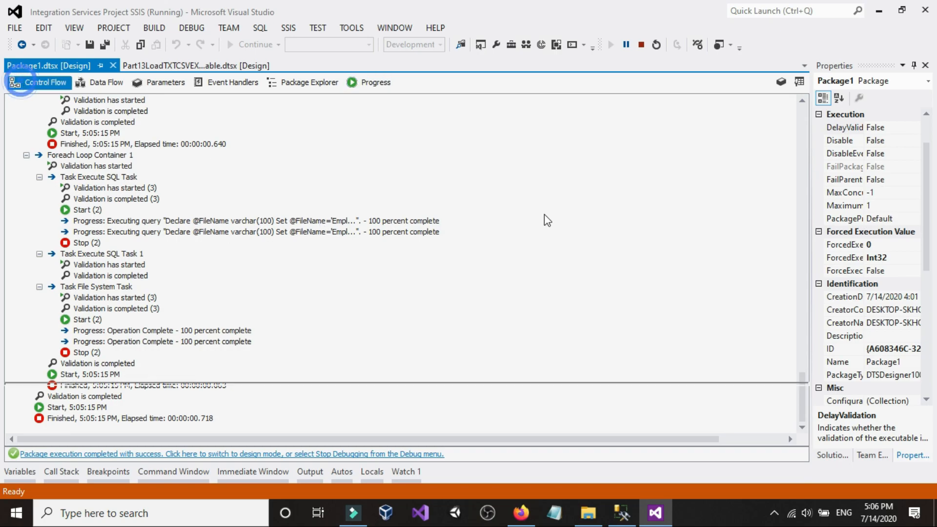
Step: Check the executed data flow of DFT_Load_NewFiles and return to the control flow
click(238, 256)
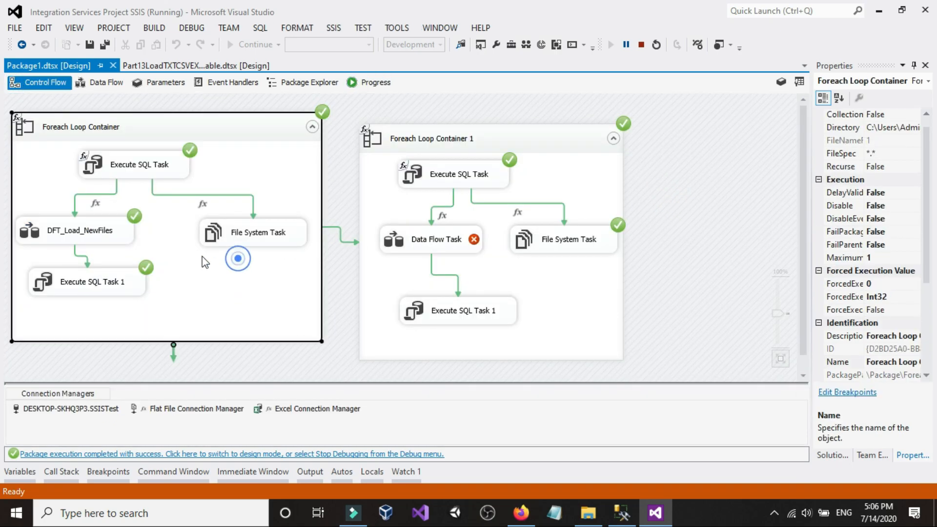
double_click(97, 237)
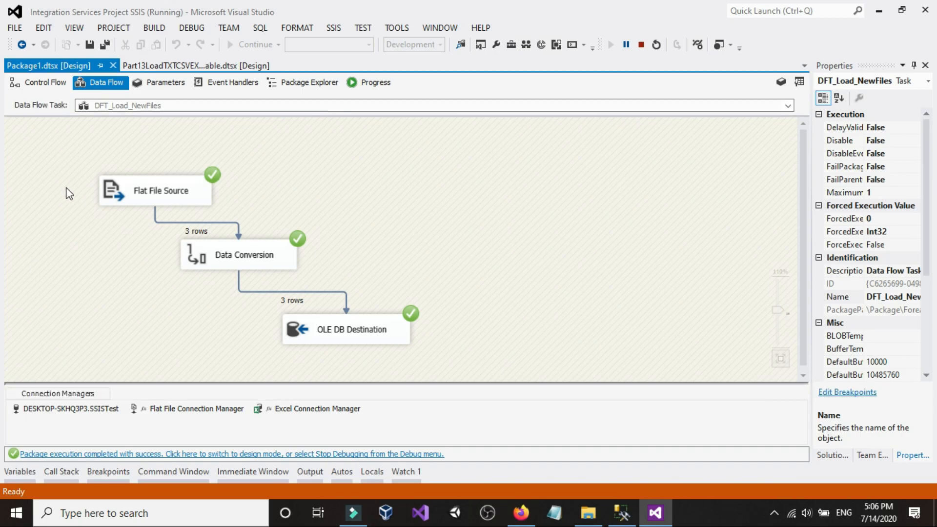
click(32, 84)
Step: Review the SQL query of the Execute SQL Task at the start of the first Foreach Loop Container
double_click(146, 164)
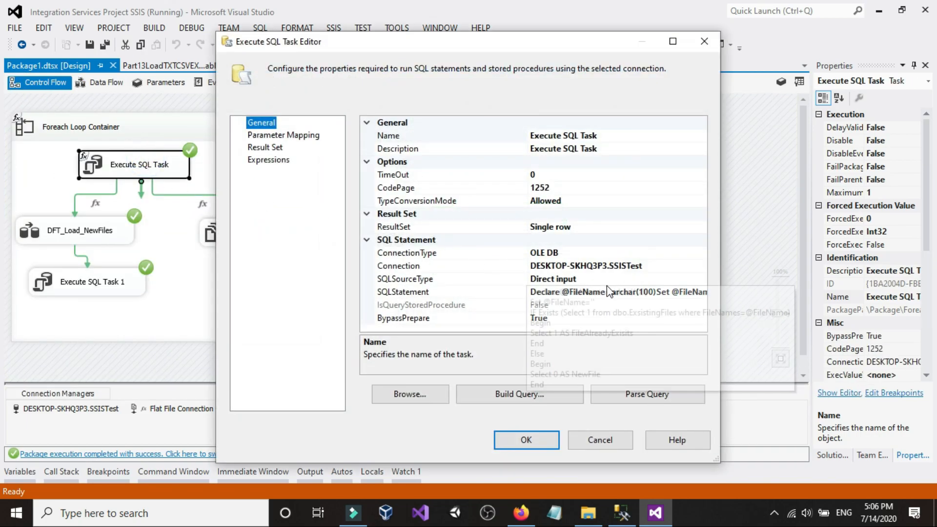
click(656, 291)
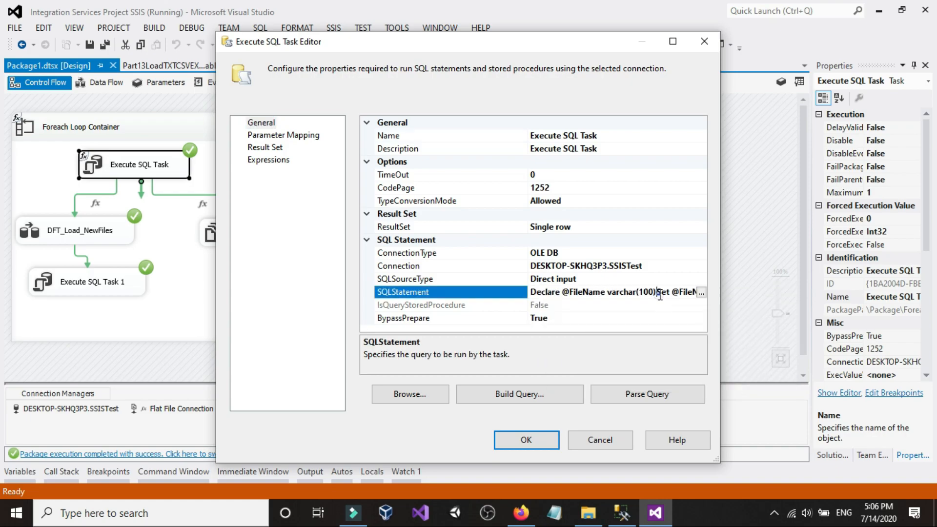
click(701, 292)
click(494, 228)
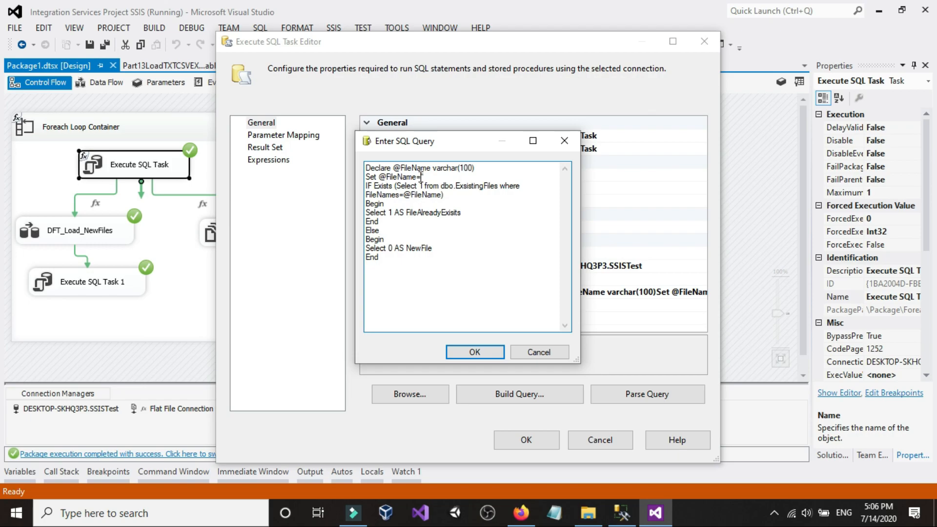
click(474, 352)
Step: Inspect the same task's SqlStatementSource expression and close its editors without saving
click(279, 159)
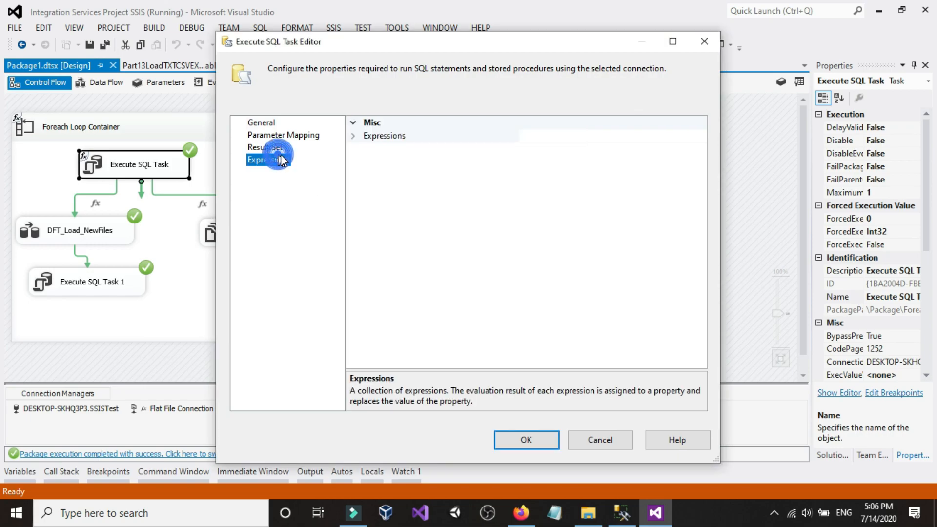
click(630, 135)
click(698, 135)
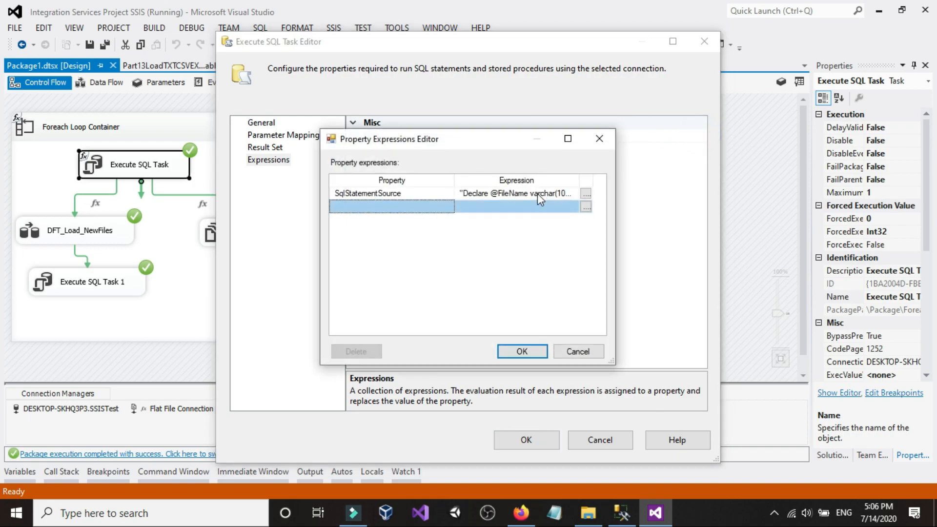
click(585, 194)
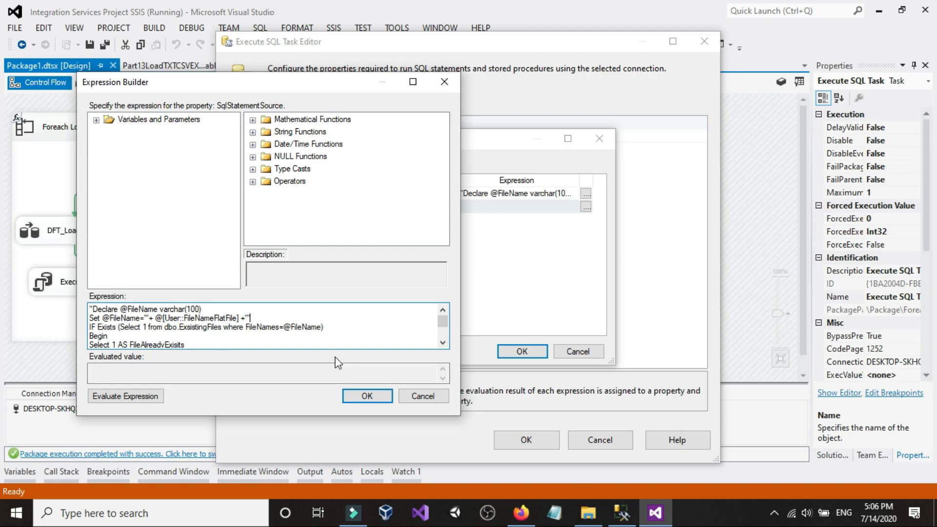
click(421, 396)
click(575, 352)
click(582, 435)
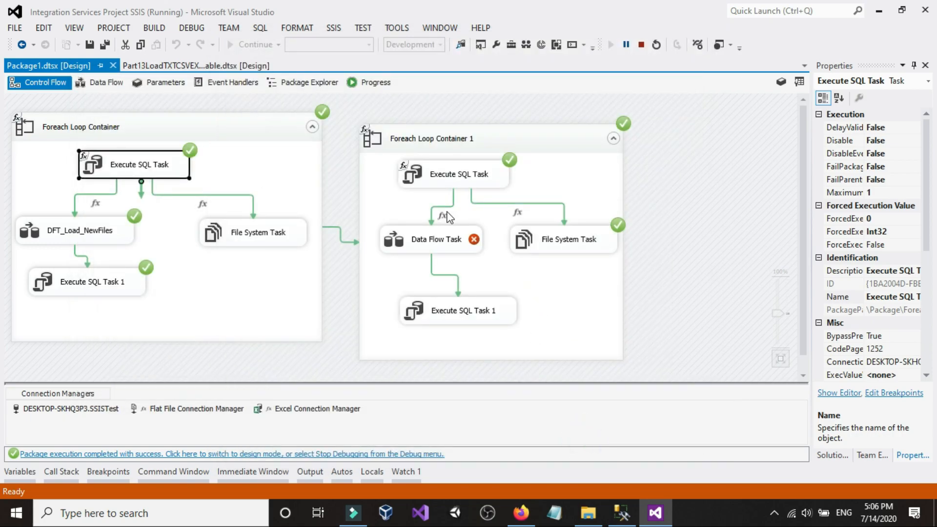
Step: Stop debugging the package and select Foreach Loop Container 1
click(351, 175)
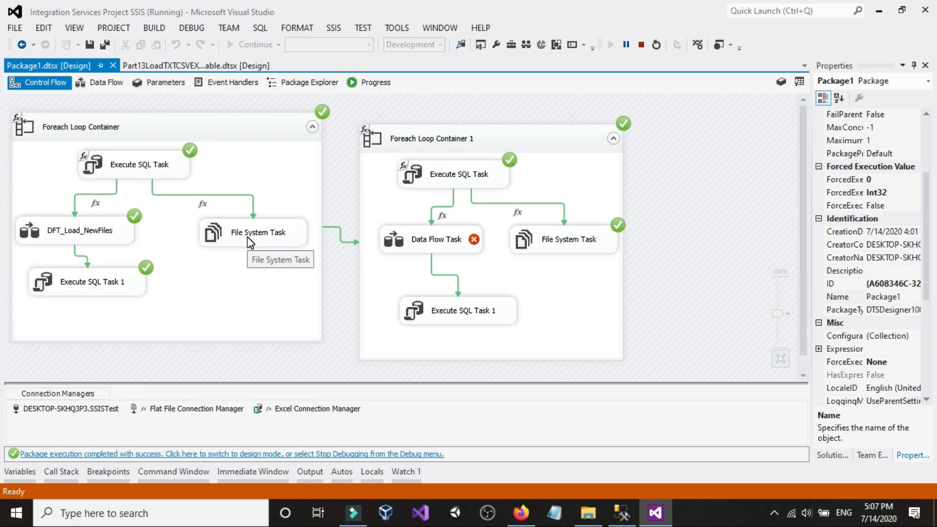
click(641, 44)
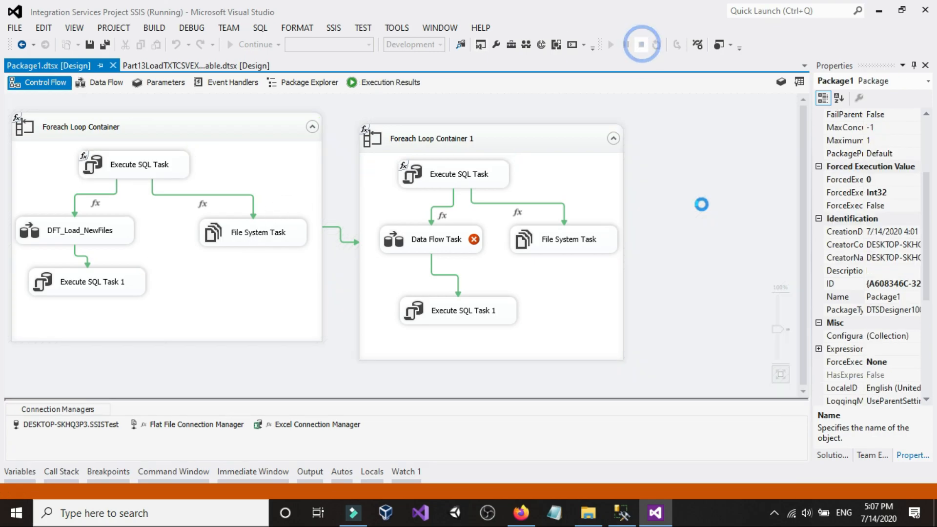
click(740, 209)
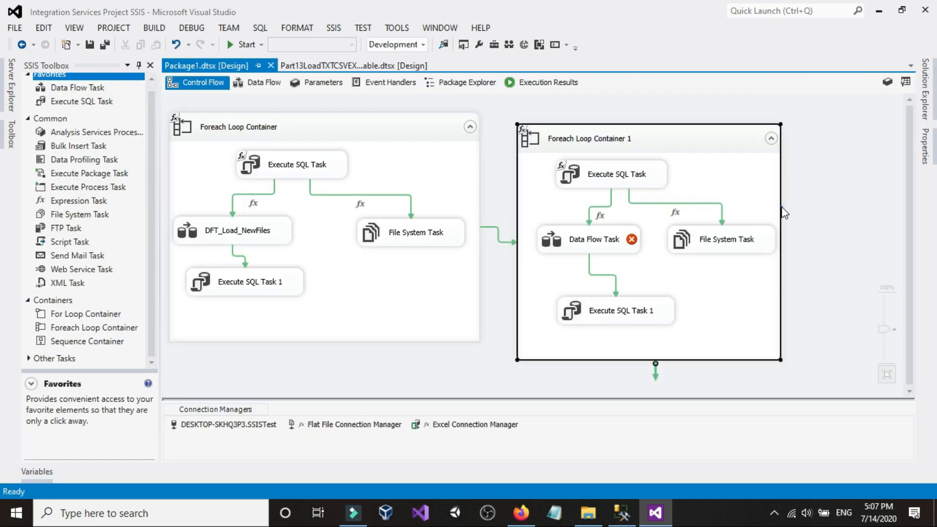
Step: In the SqlStatementSource expression of Foreach Loop Container 1's first Execute SQL Task, replace the User::FileNameFlatFile variable with User::FileNameExcel
double_click(582, 177)
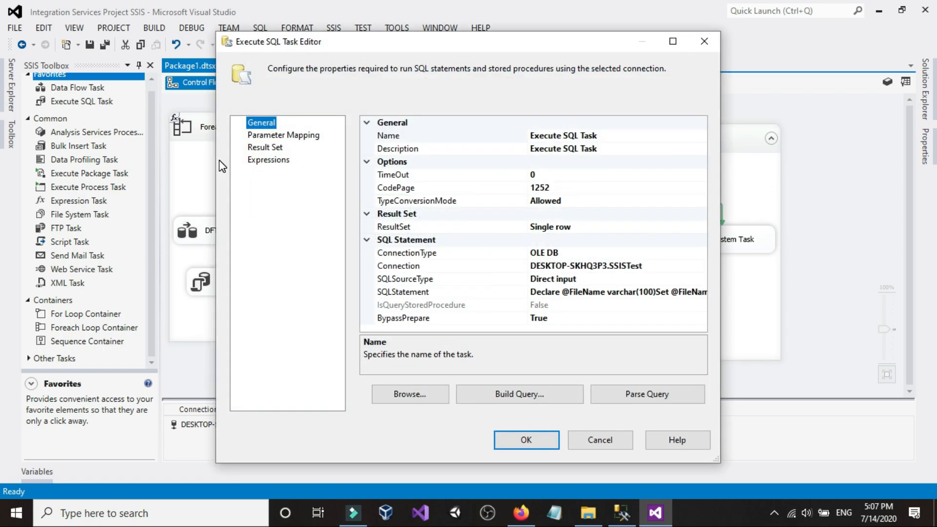
click(268, 160)
click(651, 136)
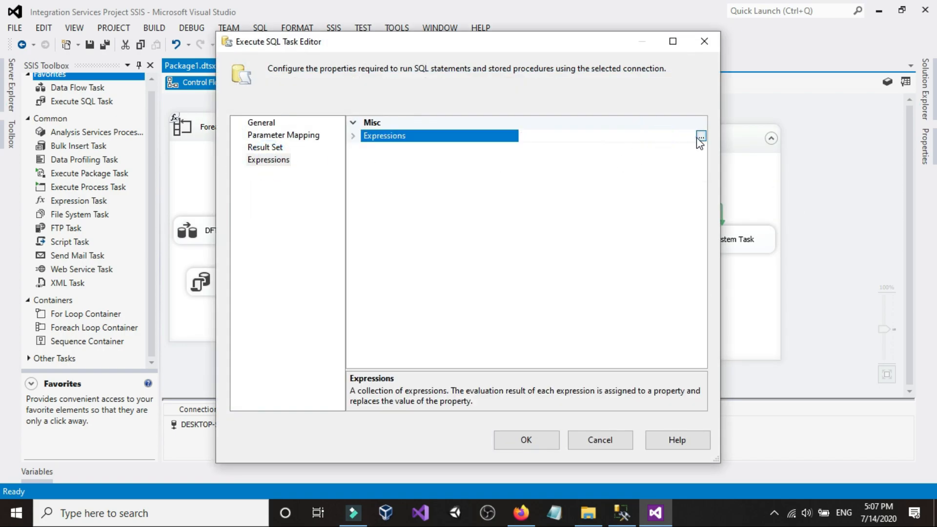
click(700, 136)
click(586, 193)
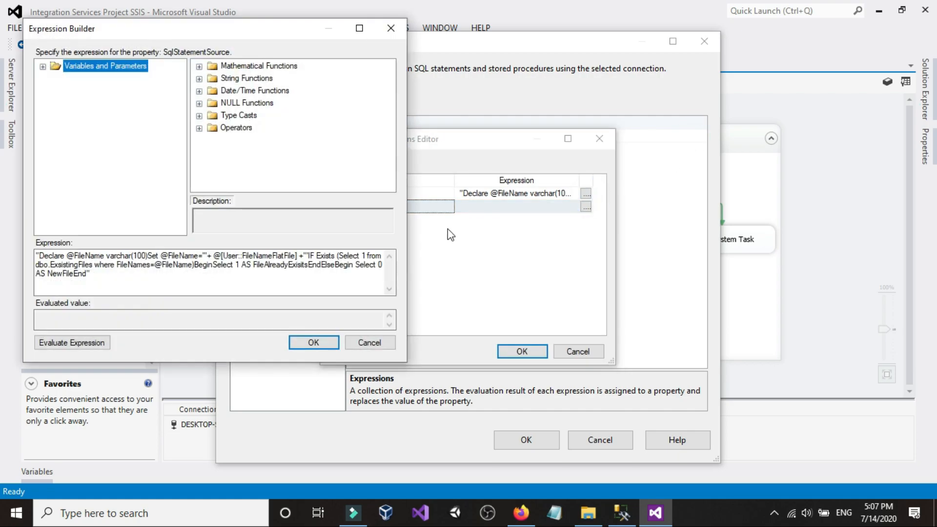
click(357, 28)
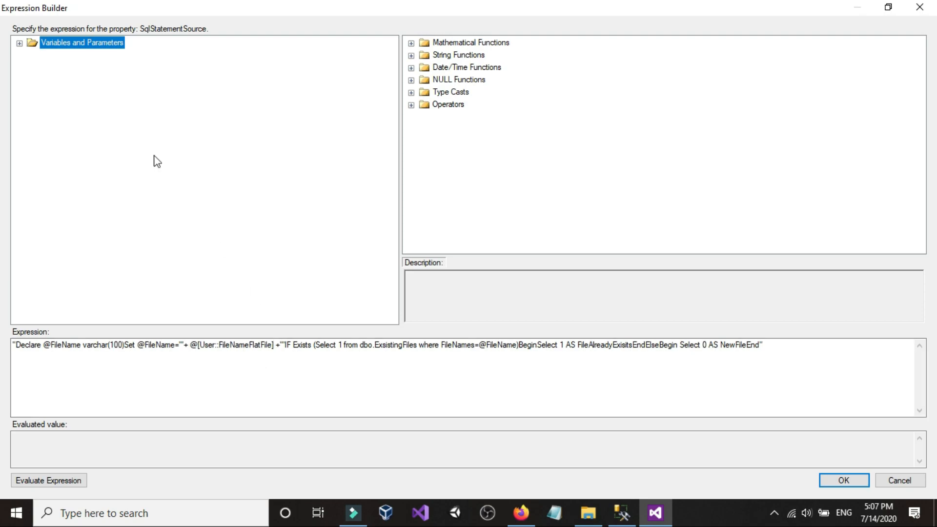
double_click(81, 46)
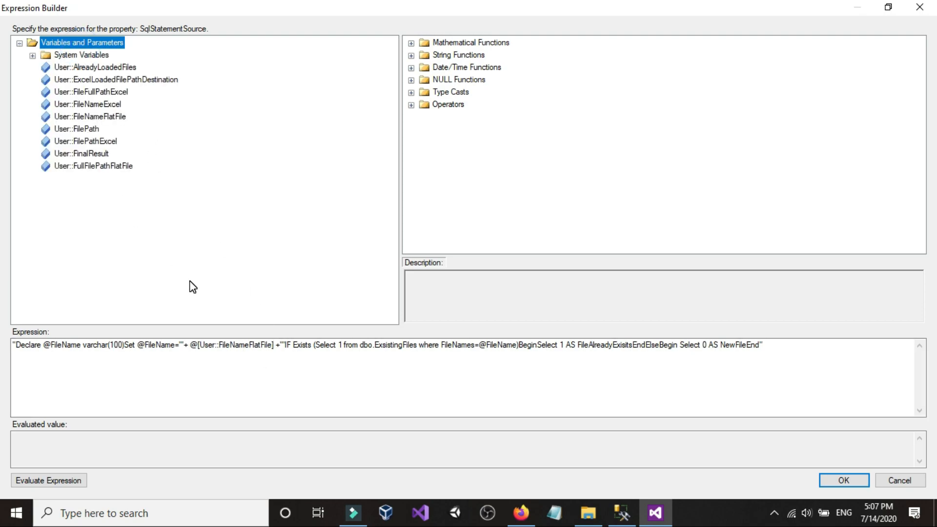
click(272, 347)
drag(274, 349, 186, 348)
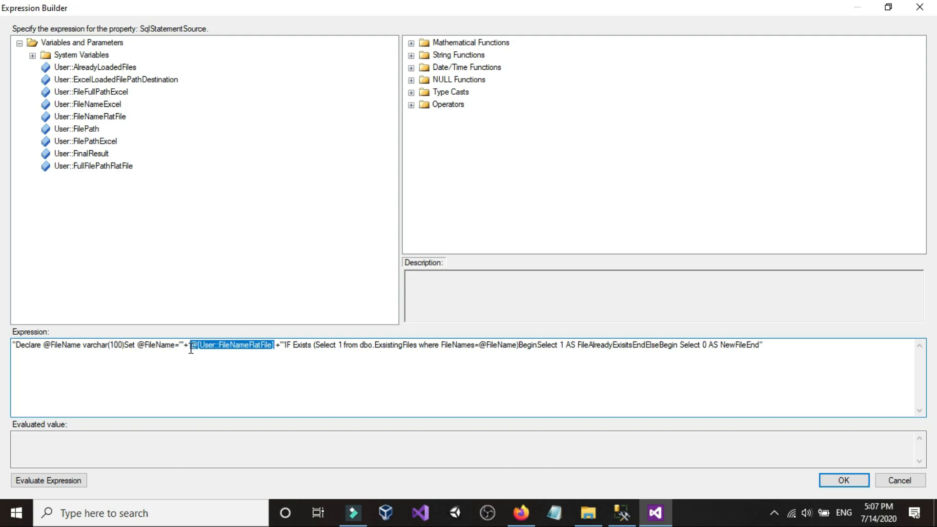
key(Delete)
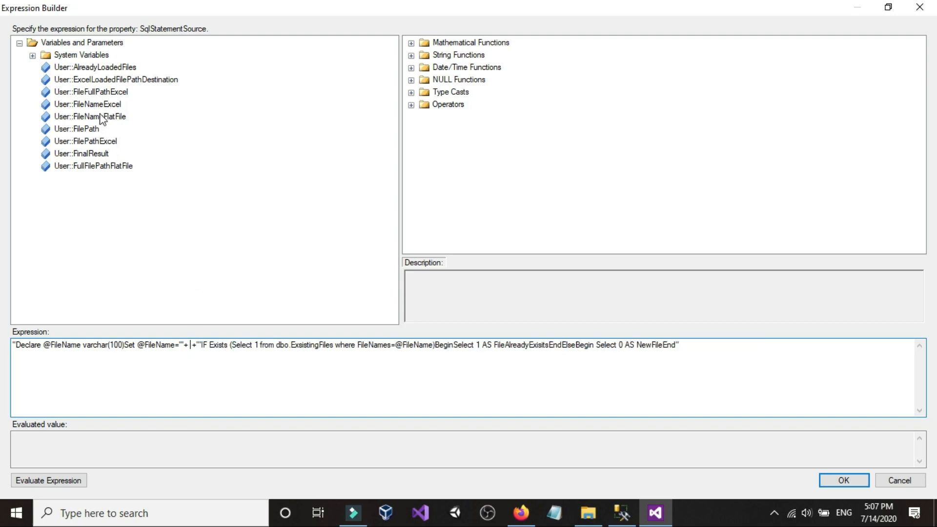
drag(105, 105, 192, 349)
click(214, 349)
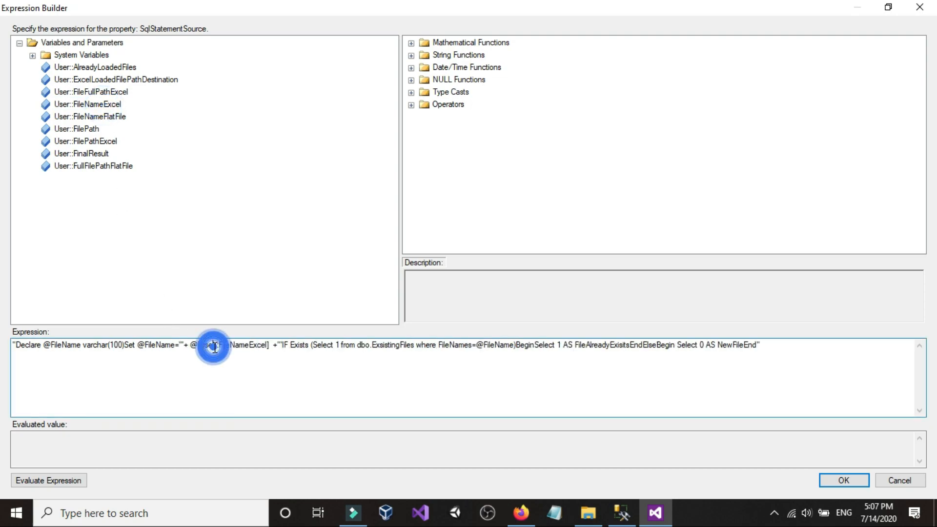
Step: Evaluate the edited SqlStatementSource expression, review its result, and save it through the open task editors
click(60, 480)
click(119, 446)
scroll(119, 446, down, 2)
scroll(119, 446, up, 2)
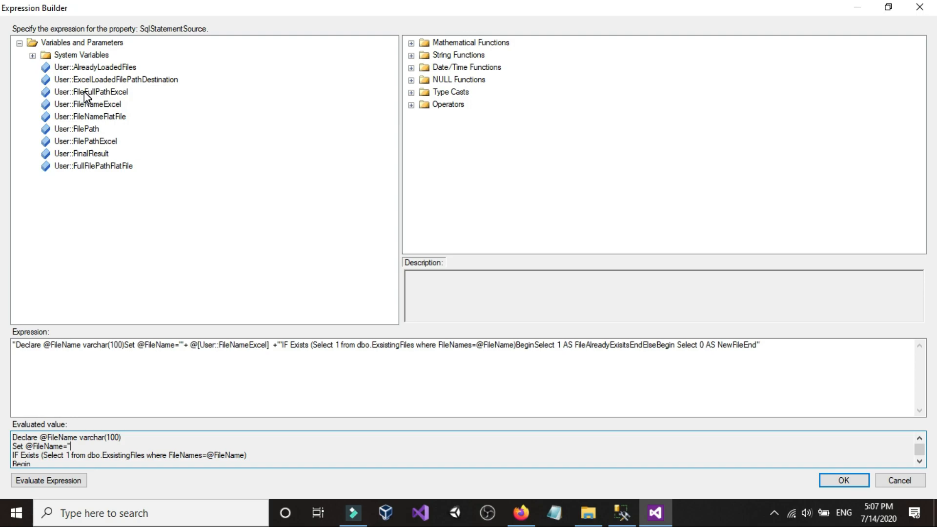
click(89, 116)
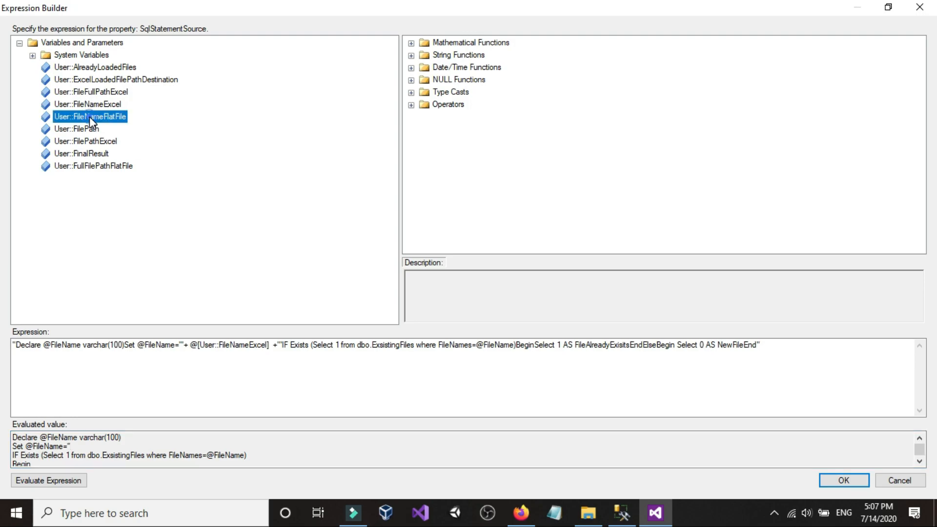
click(88, 104)
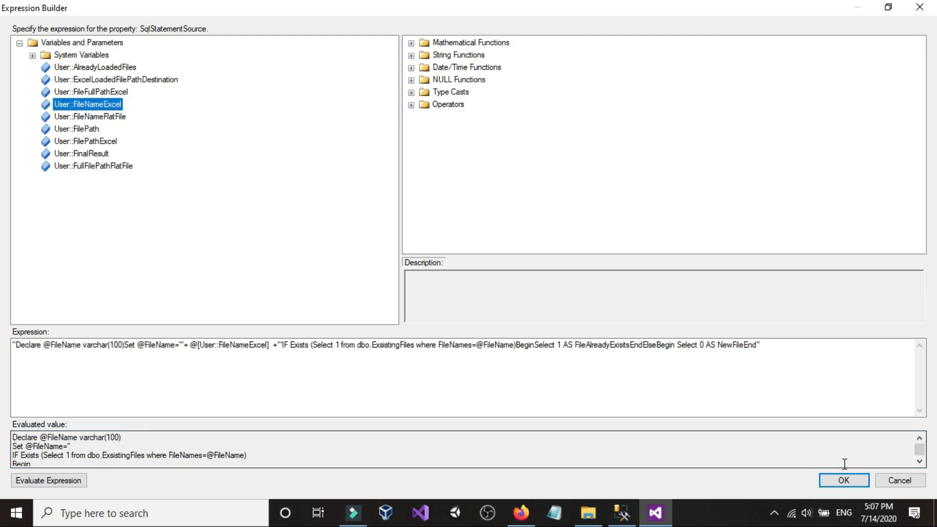
click(849, 481)
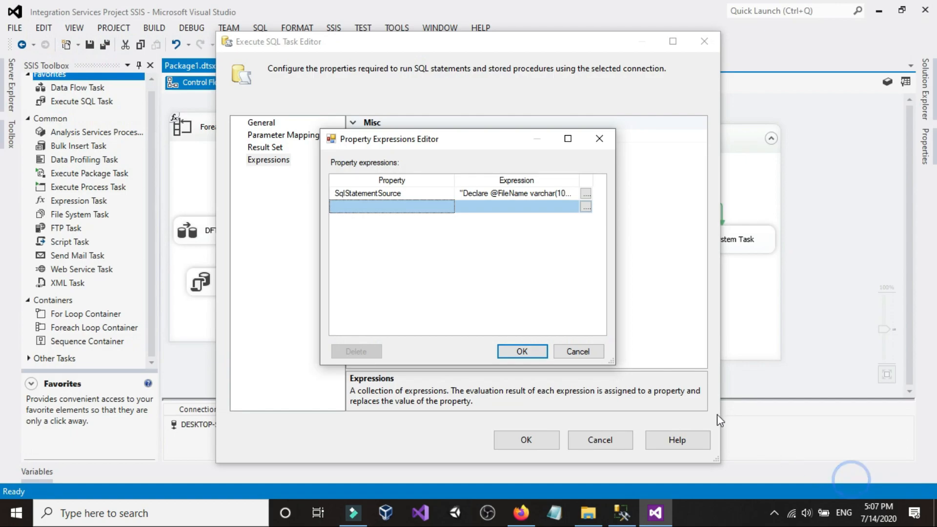
click(530, 351)
click(527, 438)
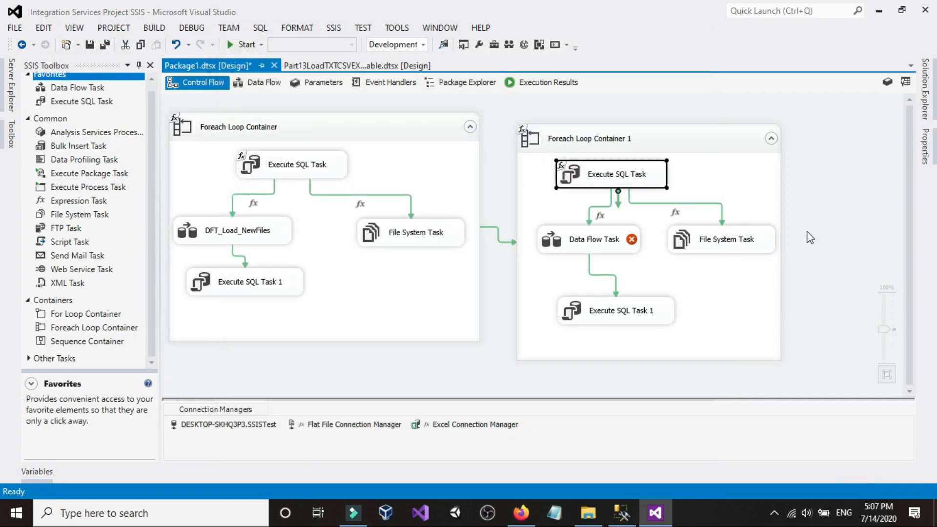
click(790, 190)
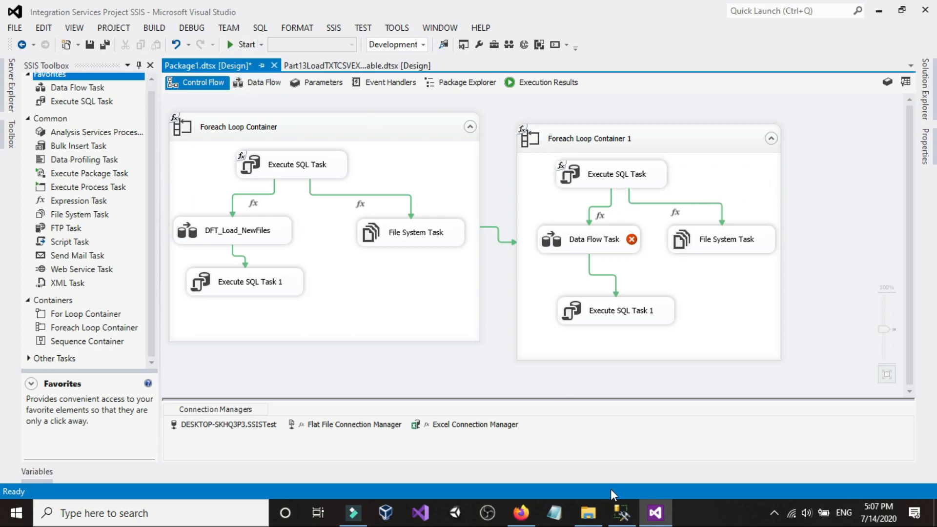
Step: Switch to SQL Server Management Studio, query dbo.Customers, and truncate the dbo.Customers table
click(621, 512)
click(331, 96)
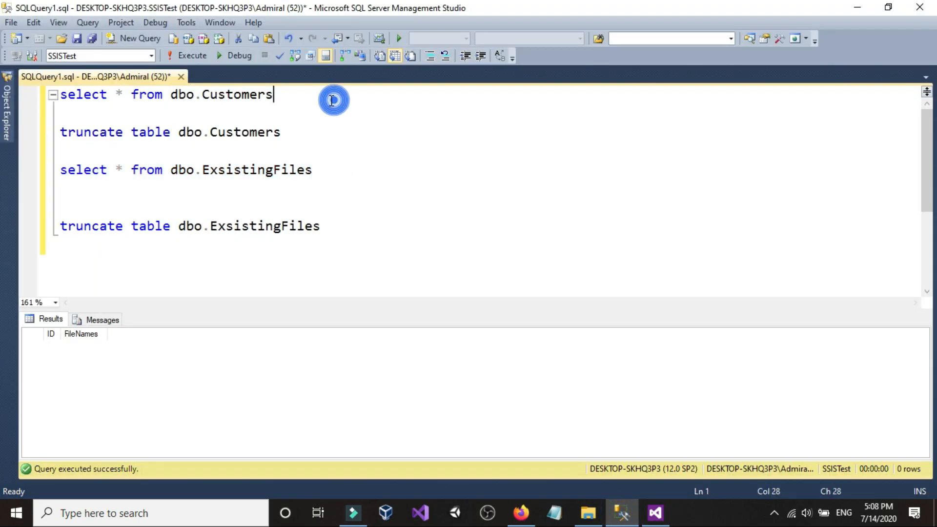
key(shift+Home)
click(201, 57)
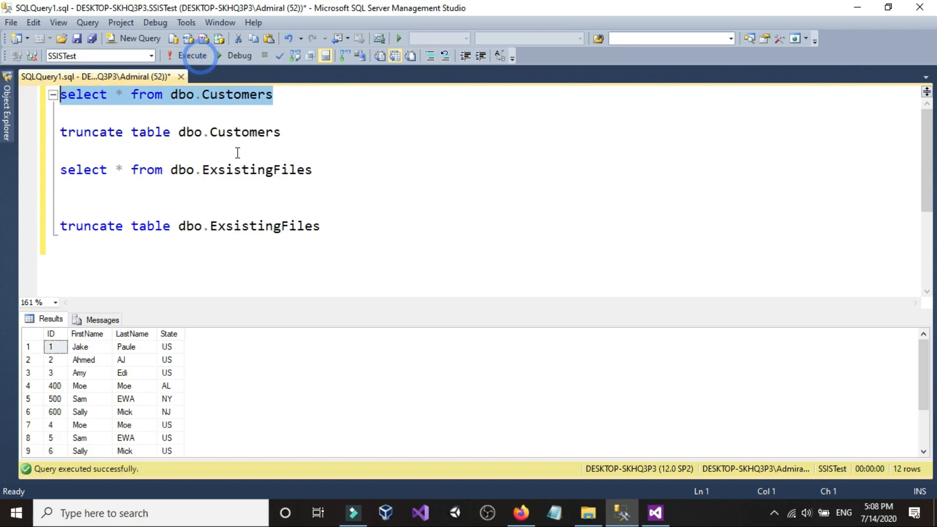
click(344, 139)
click(185, 57)
Step: Query dbo.Customers and dbo.ExsistingFiles to check whether any rows remain
click(293, 95)
key(shift+Home)
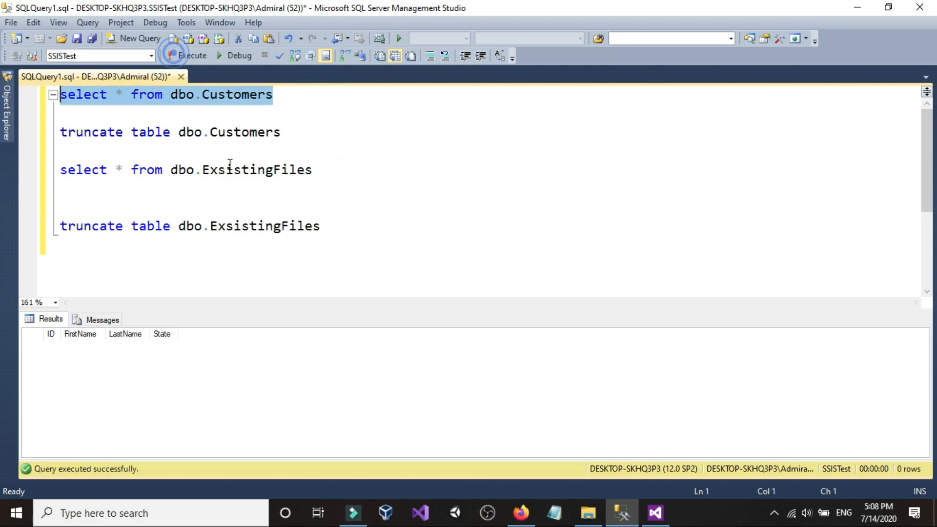
drag(343, 171, 59, 171)
click(185, 57)
click(416, 218)
Step: In File Explorer, move Customers_EUROPE.xlsx and Employee_ASIA.xlsx from the ExcelLoadedFiles folder back into ExcelFiles
click(588, 513)
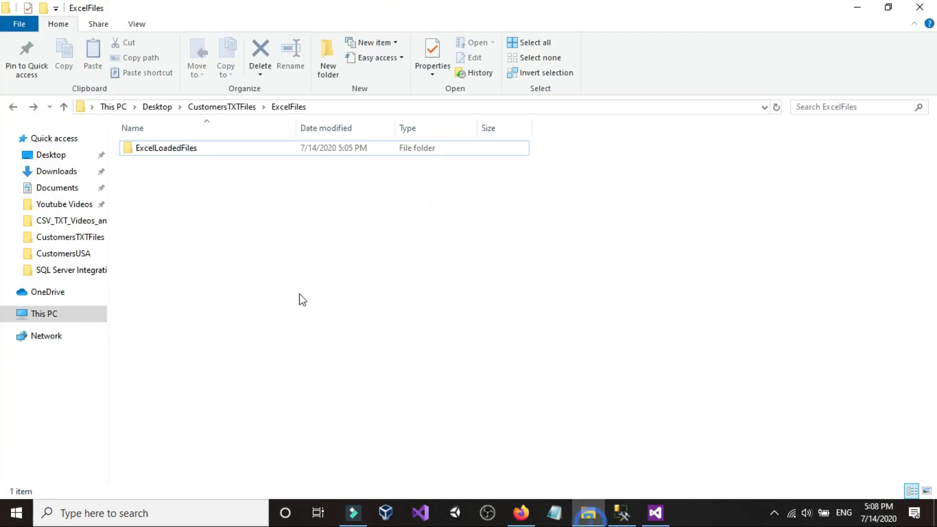
double_click(179, 151)
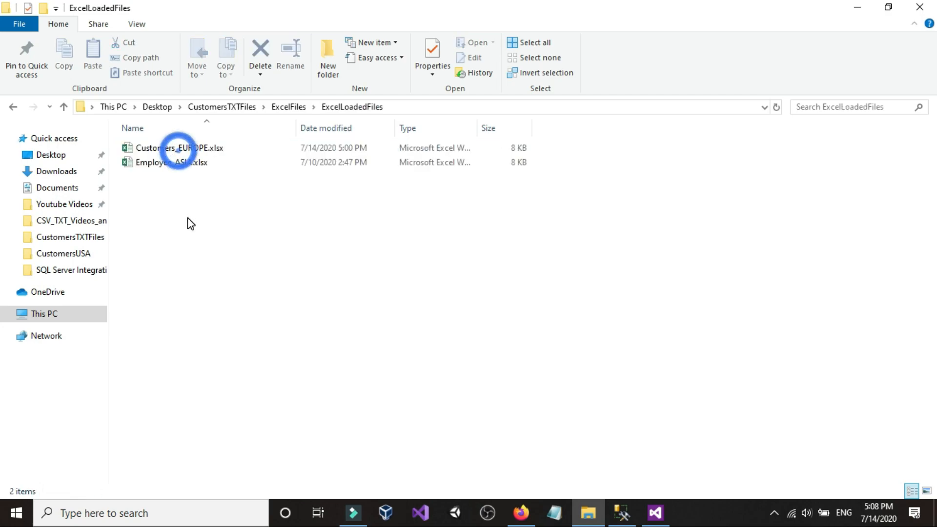
drag(189, 210, 169, 144)
right_click(162, 151)
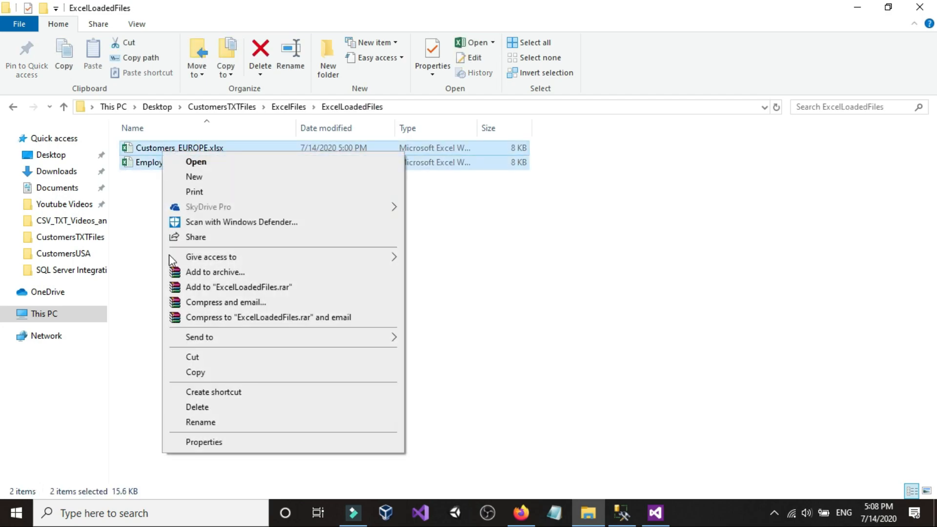
click(191, 357)
click(14, 106)
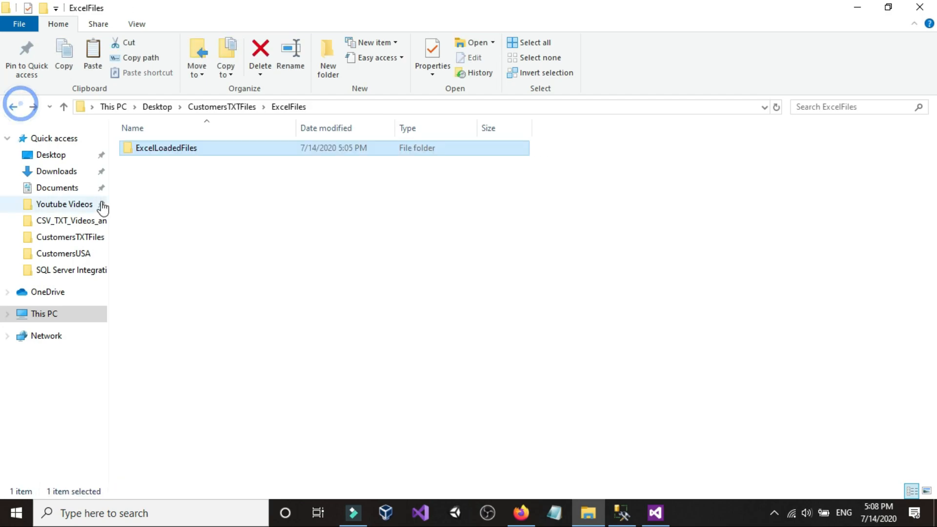
right_click(159, 196)
click(201, 293)
click(226, 280)
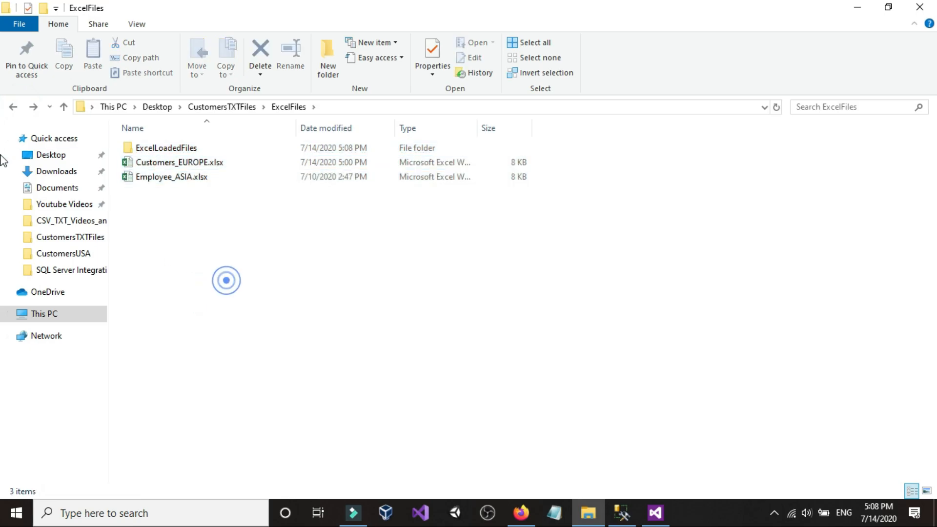
Step: Check the AlreadyLoadedFiles folder inside CustomersUSA for files and return to the ExcelFiles folder
click(14, 106)
click(171, 205)
double_click(171, 205)
double_click(166, 147)
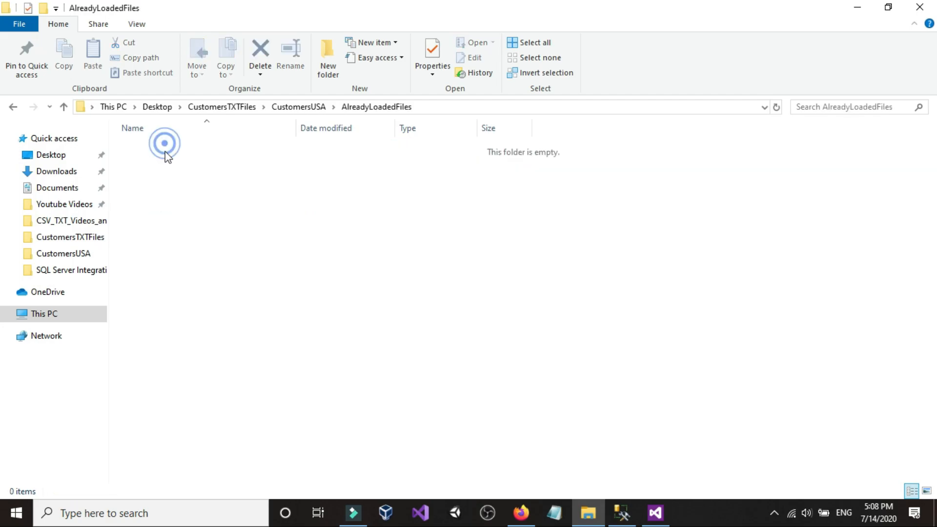
click(12, 107)
click(11, 107)
click(168, 222)
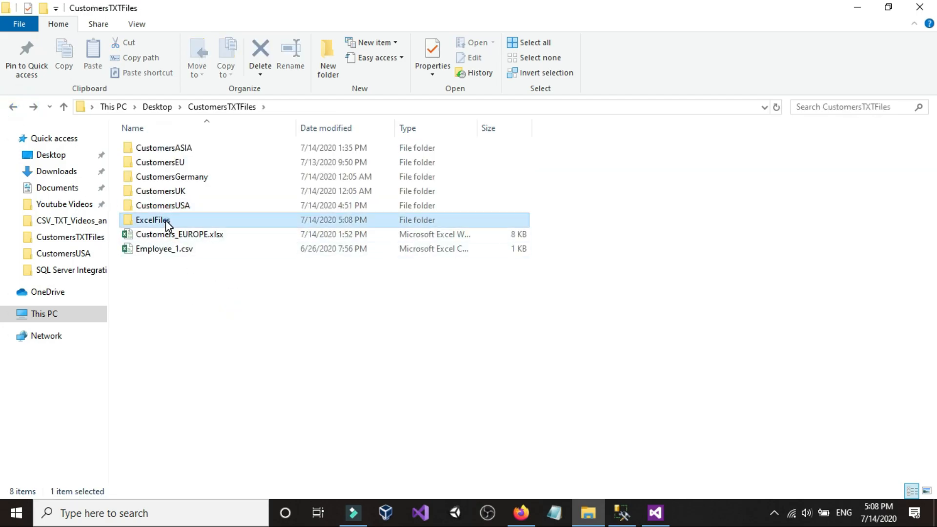
double_click(167, 222)
Step: Switch to Visual Studio, run Package1 until it completes, and stop debugging
click(656, 513)
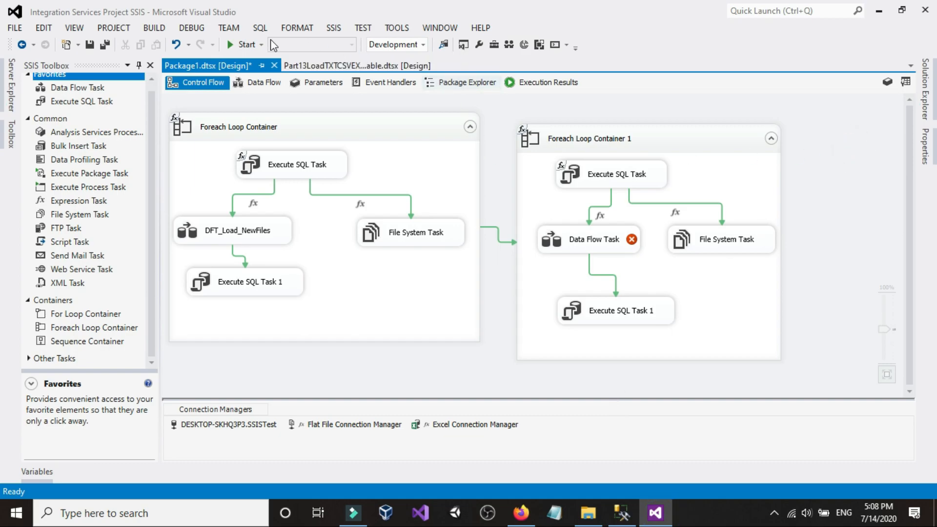
click(249, 45)
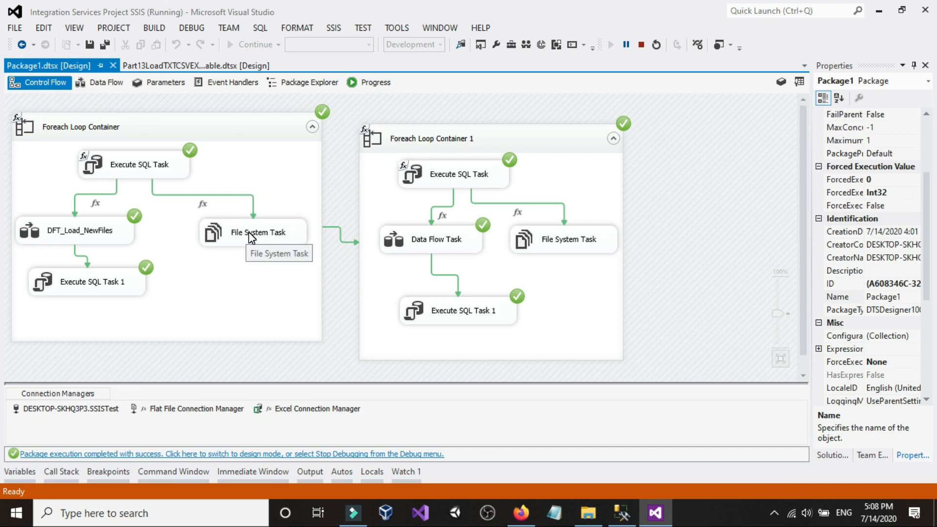
click(641, 44)
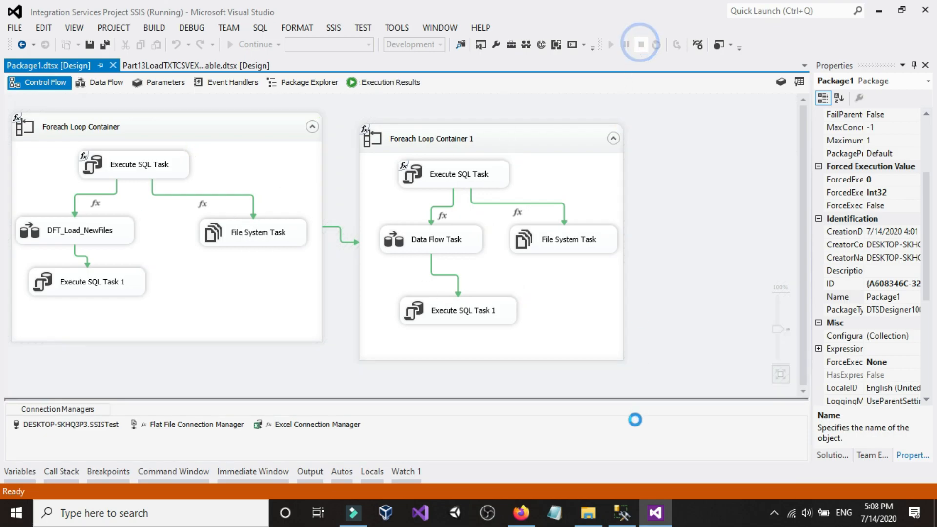
Step: Switch to SQL Server Management Studio, query dbo.Customers, and look through the loaded rows
click(621, 512)
click(344, 100)
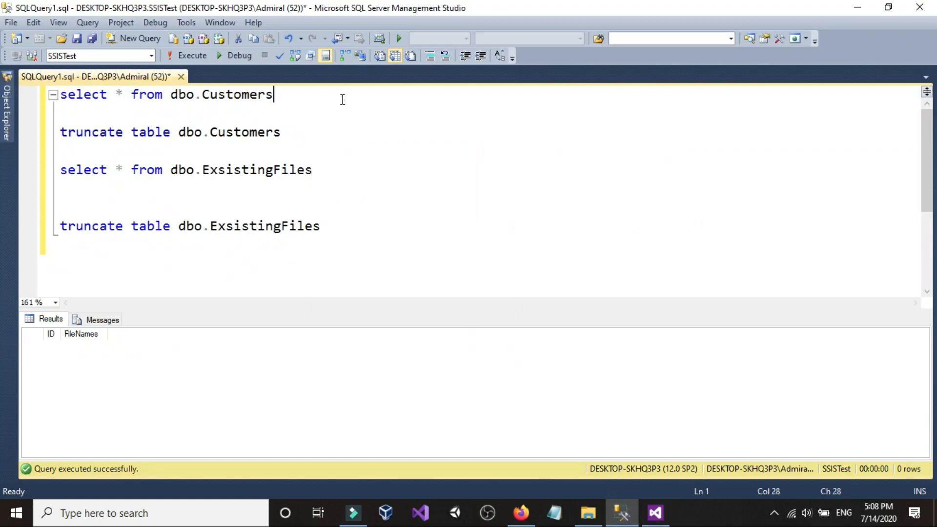
drag(345, 100, 141, 62)
click(190, 56)
click(507, 355)
scroll(506, 354, down, 4)
scroll(506, 354, up, 4)
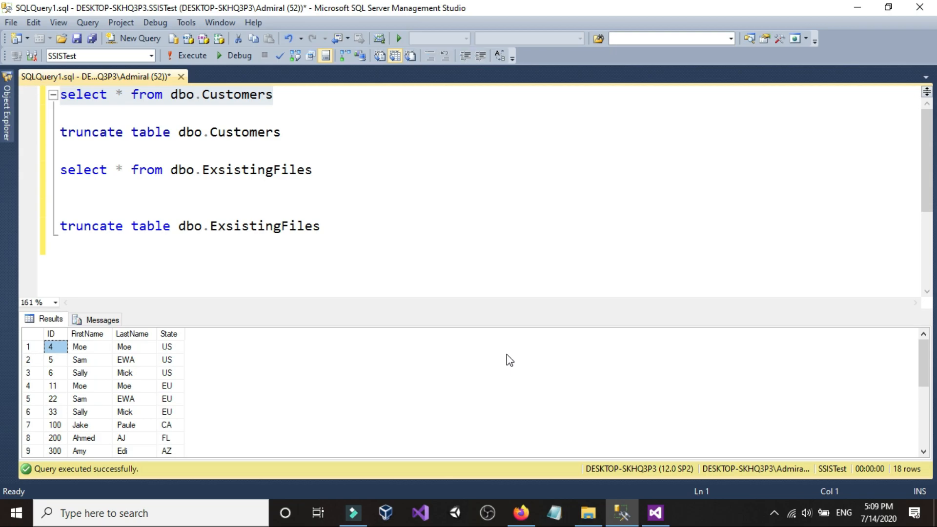
mouse_move(923, 361)
mouse_down()
mouse_move(924, 422)
mouse_move(923, 348)
mouse_up()
Step: Query dbo.ExsistingFiles to check the logged file names, and rerun the dbo.Customers query
drag(398, 170, 190, 152)
click(230, 381)
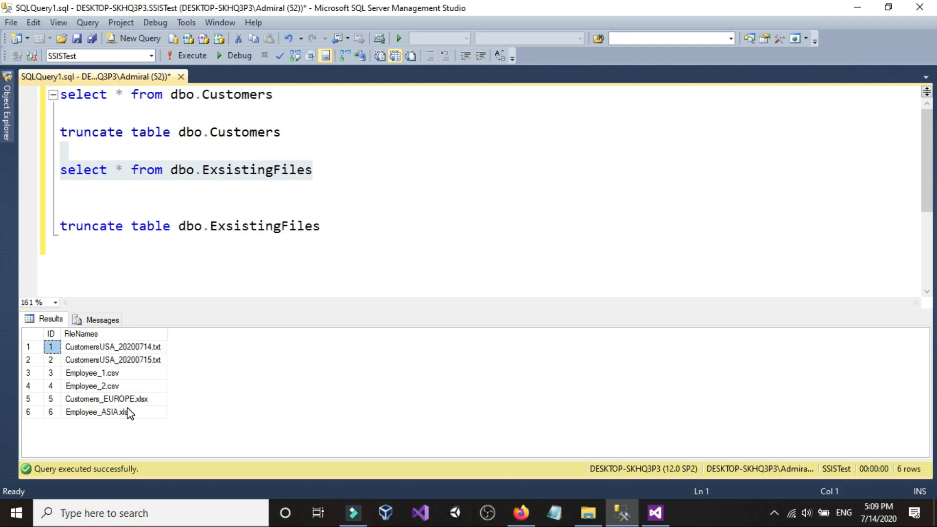
click(318, 96)
key(shift+Home)
click(192, 55)
Step: Open Customers_EUROPE.xlsx and Employee_ASIA.xlsx from the ExcelFiles folder in turn, examine their rows, and close each workbook
click(587, 512)
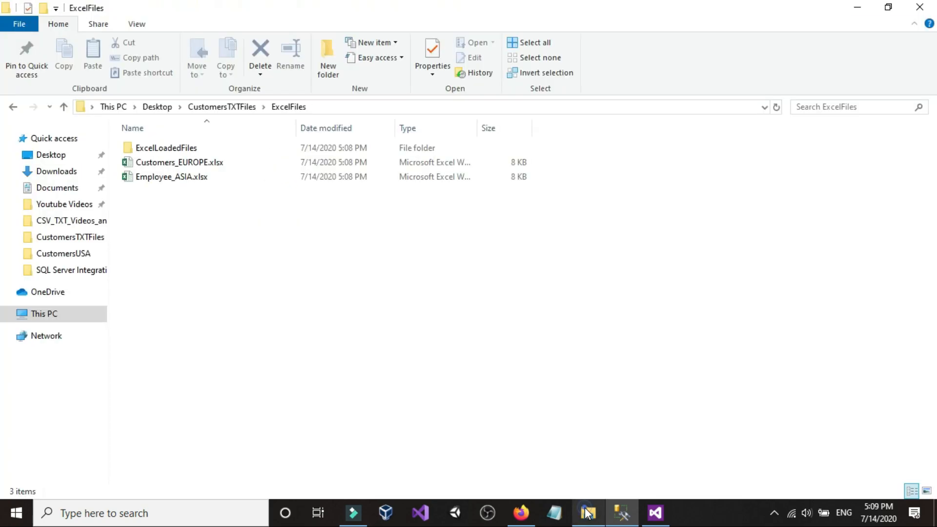
double_click(181, 161)
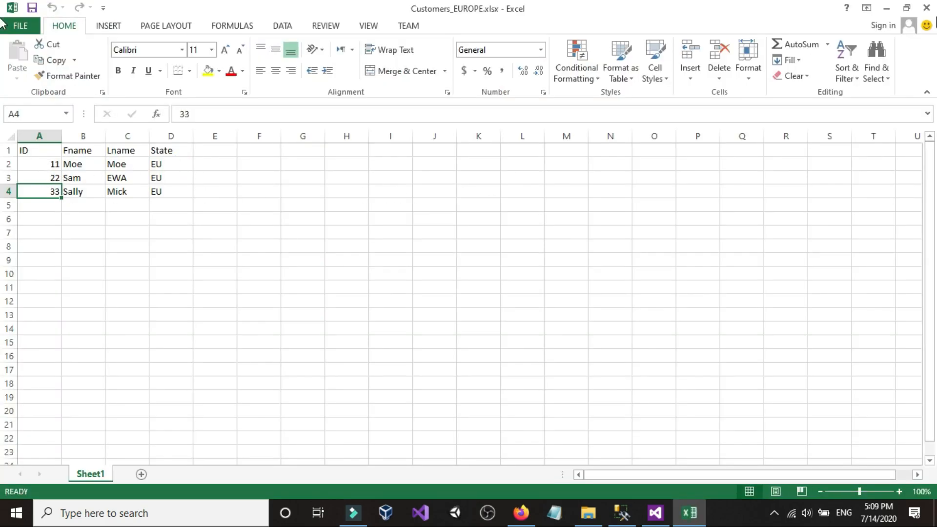
click(926, 8)
double_click(166, 177)
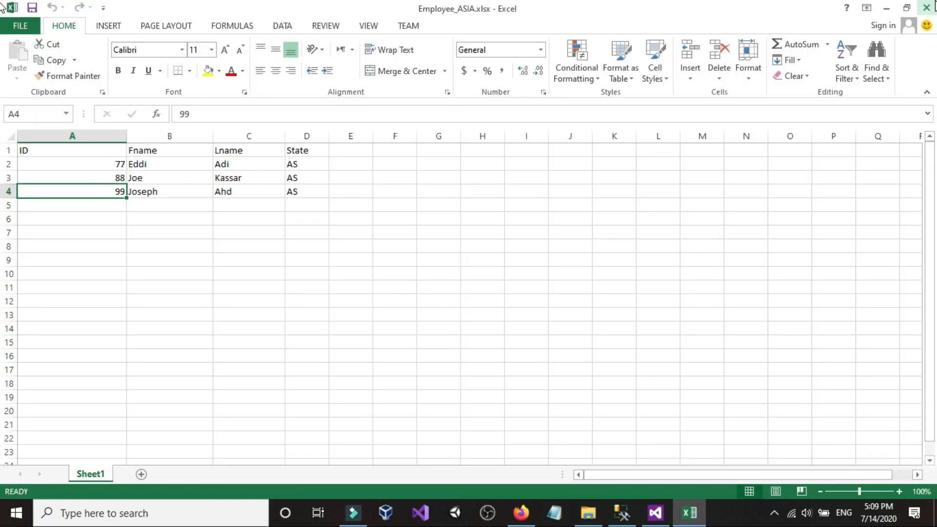
click(925, 8)
Step: Return to SQL Server Management Studio and compare the dbo.Customers results with the rows of the two Excel files
click(621, 513)
scroll(99, 373, down, 3)
scroll(99, 373, up, 1)
scroll(99, 373, down, 2)
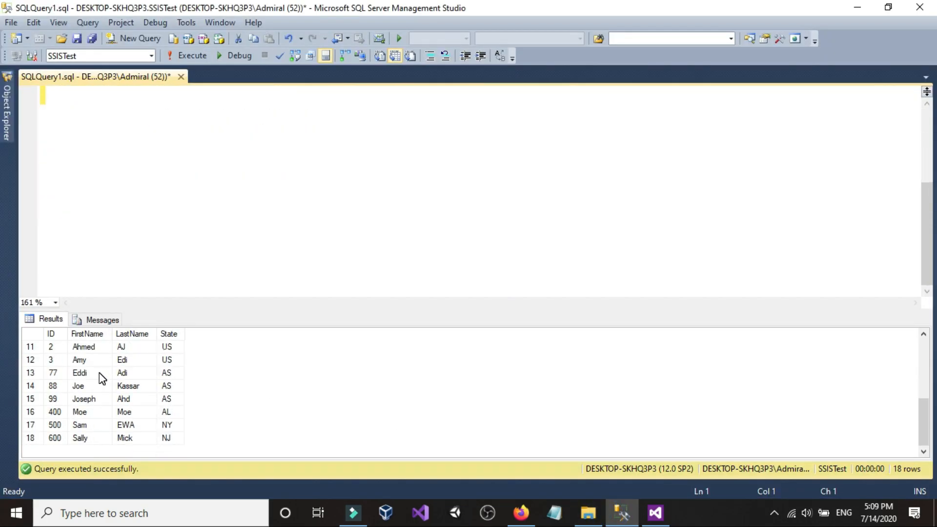
scroll(78, 378, up, 5)
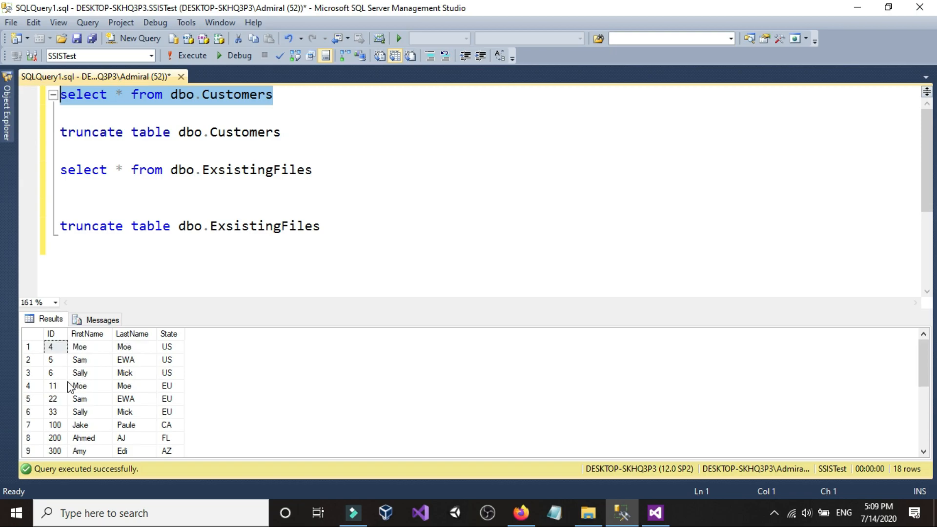
Step: Look through all the rows returned from dbo.Customers again
scroll(73, 398, down, 2)
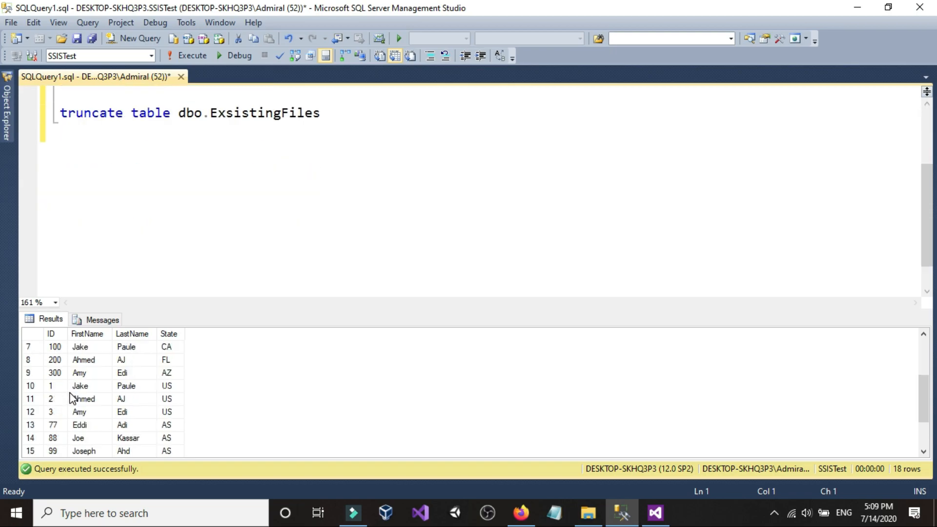
scroll(69, 394, down, 1)
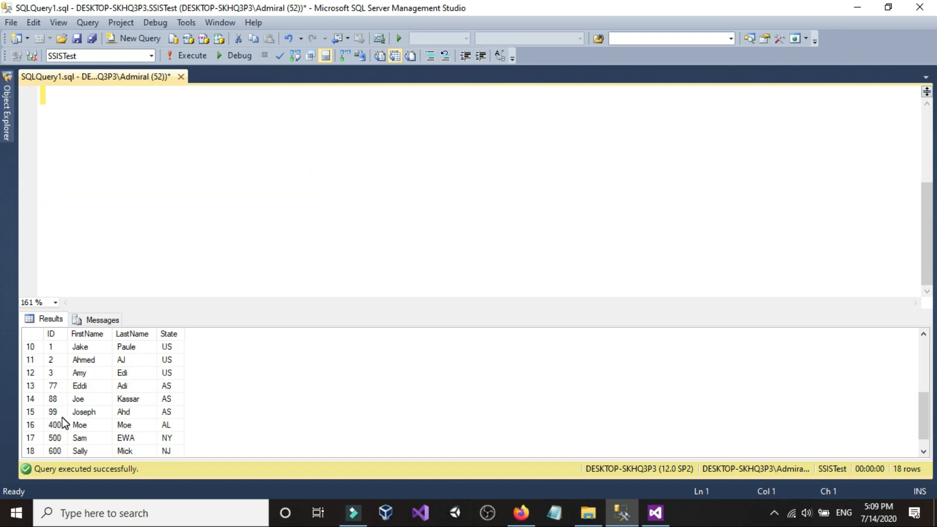
scroll(160, 390, up, 3)
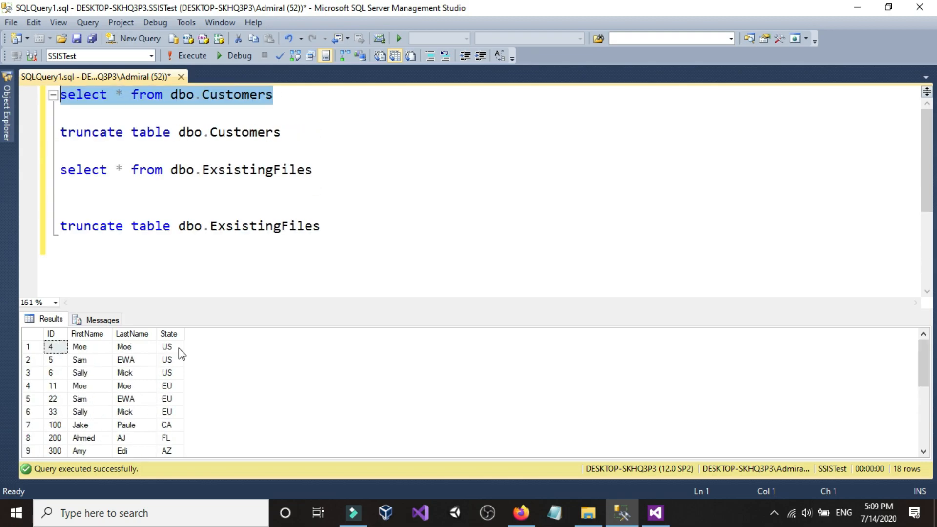
scroll(112, 374, down, 3)
scroll(112, 375, up, 3)
Step: Query dbo.ExsistingFiles to review the names of the files logged by the package
click(483, 104)
triple_click(363, 173)
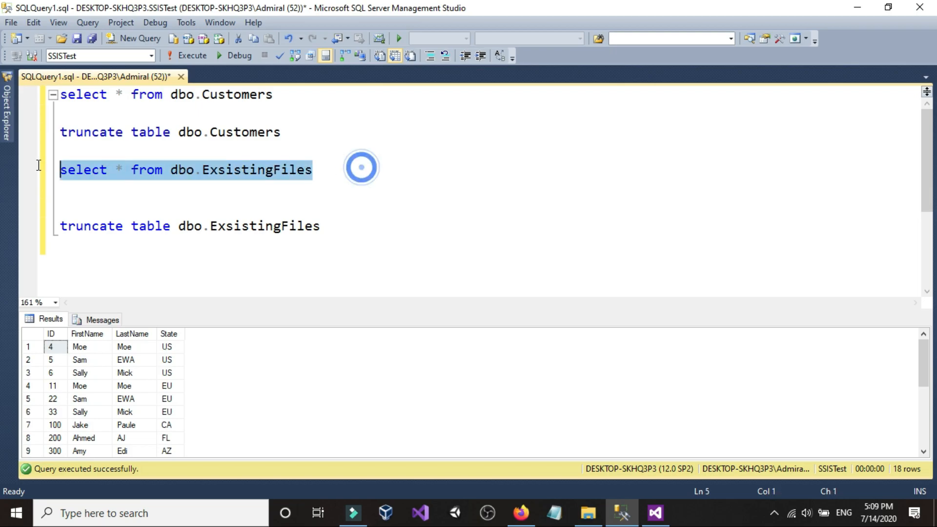
click(187, 55)
click(440, 207)
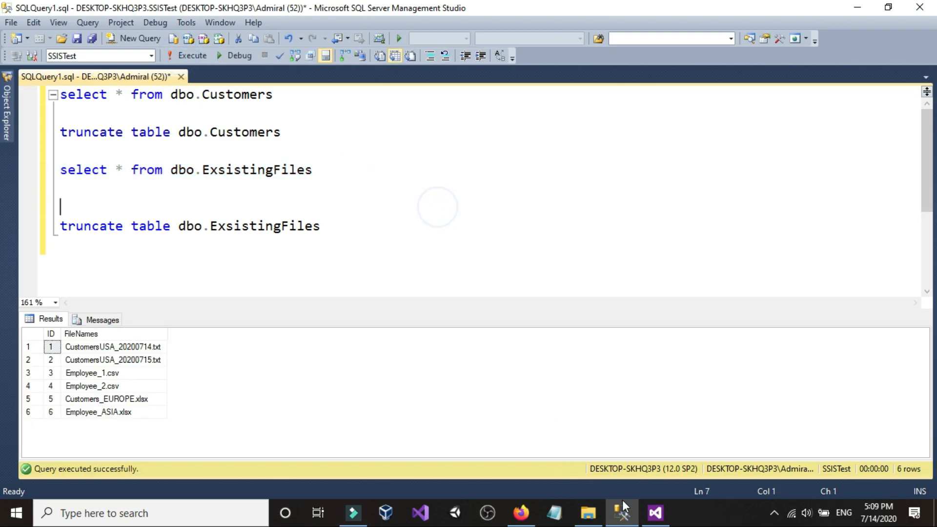
Step: Switch to File Explorer and check the contents of the ExcelLoadedFiles folder inside ExcelFiles
click(654, 513)
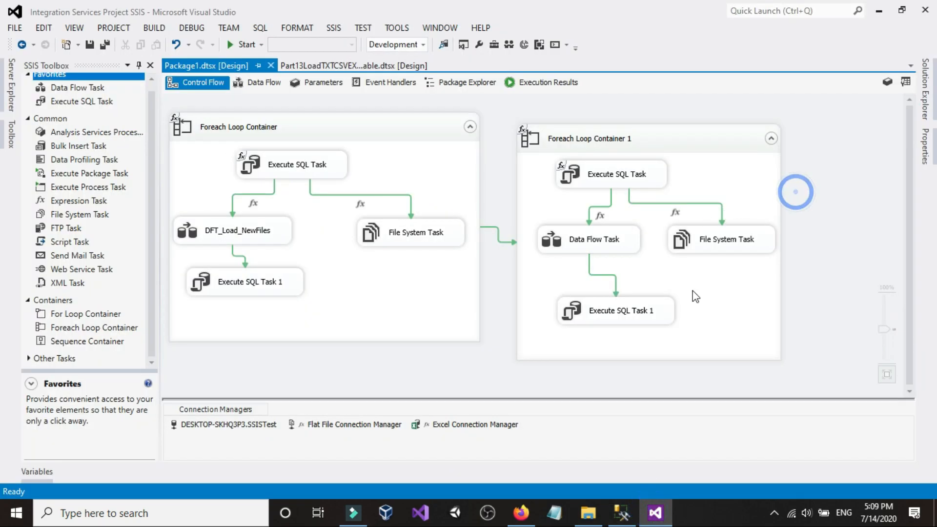
click(588, 512)
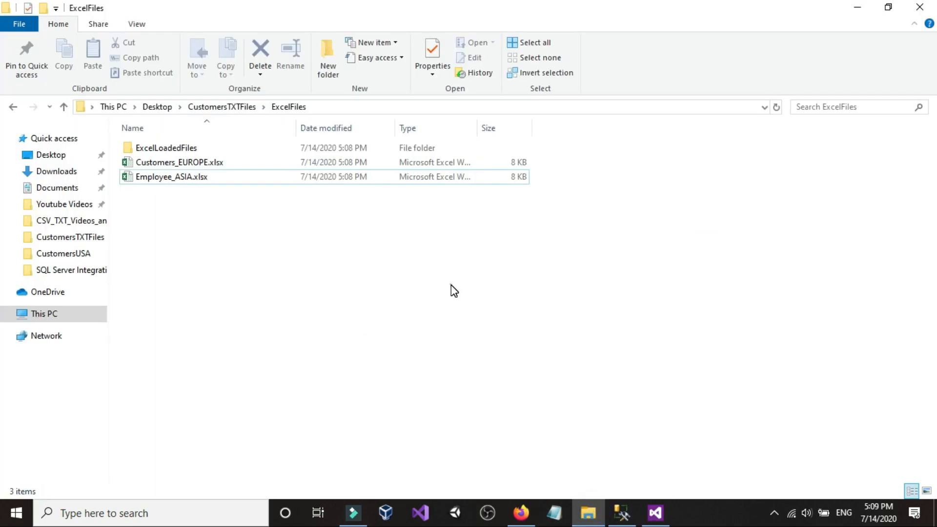
double_click(177, 149)
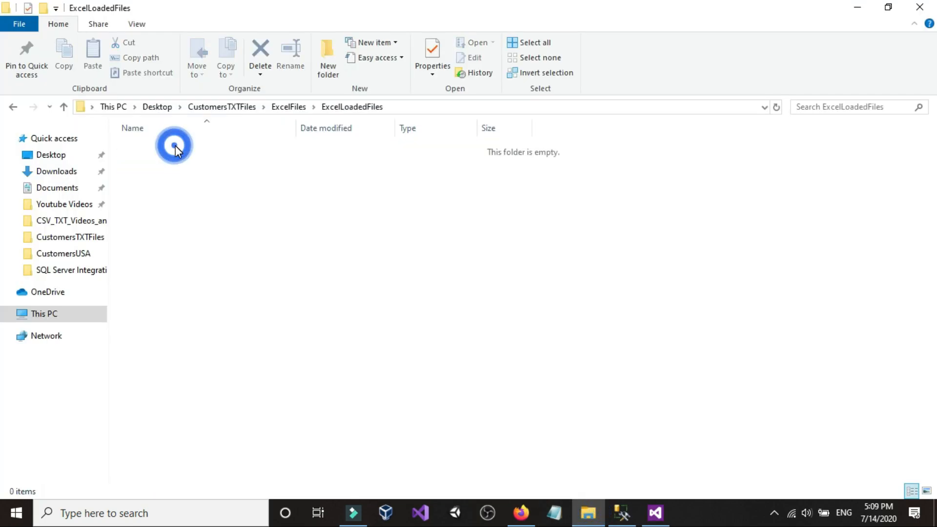
click(13, 106)
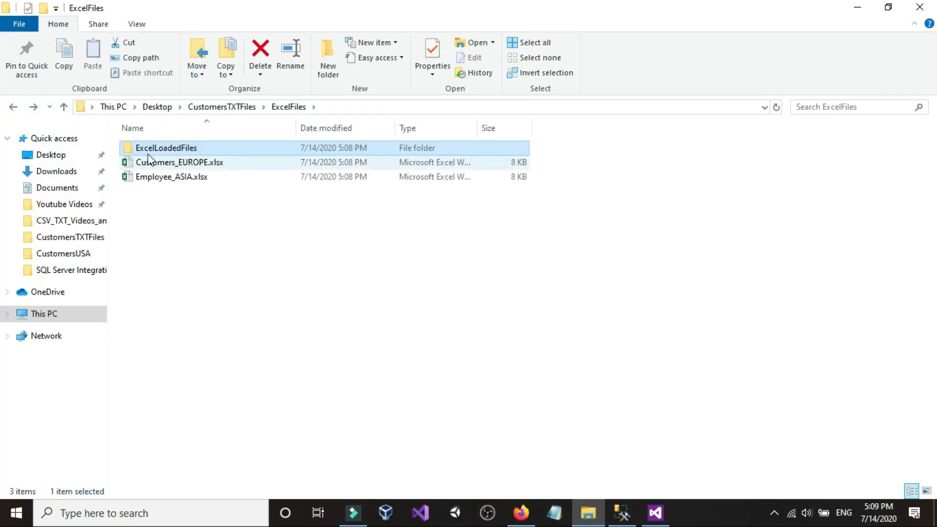
Step: Check the AlreadyLoadedFiles folder inside CustomersUSA, and return to the CustomersTXTFiles folder
click(13, 106)
click(175, 209)
double_click(175, 209)
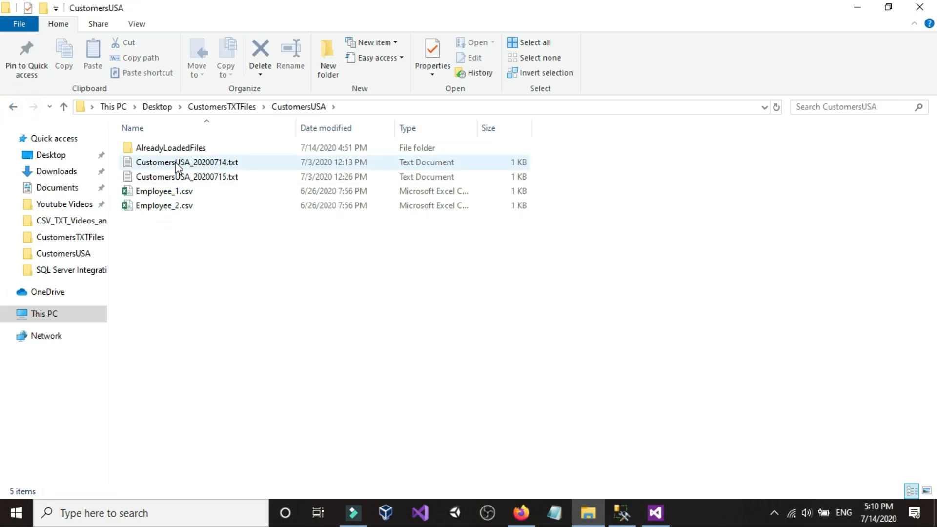
double_click(176, 149)
click(13, 107)
click(175, 303)
click(13, 107)
click(274, 361)
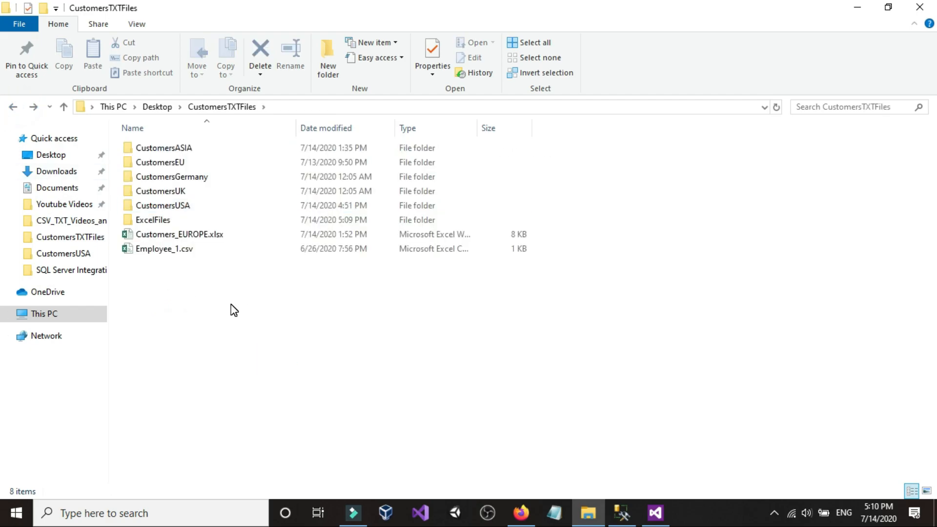
Step: Duplicate CustomersUSA_20200714.txt within the CustomersUSA folder, keeping the default name of the copy
double_click(168, 204)
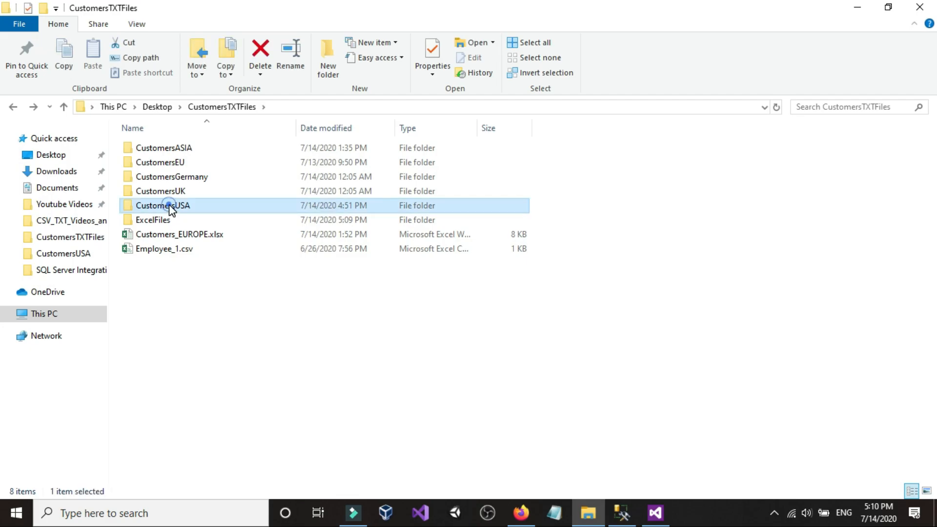
right_click(181, 166)
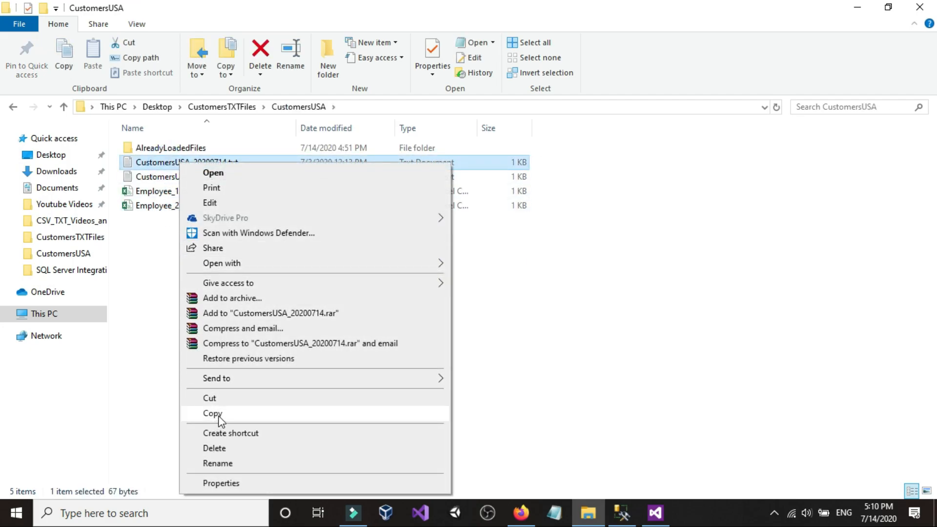
click(216, 413)
right_click(191, 229)
click(213, 323)
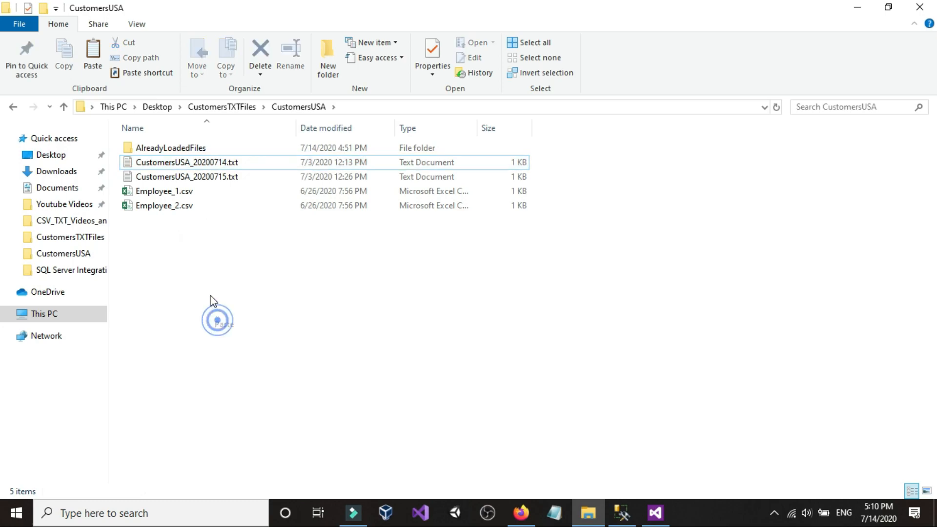
click(202, 280)
click(250, 171)
click(253, 168)
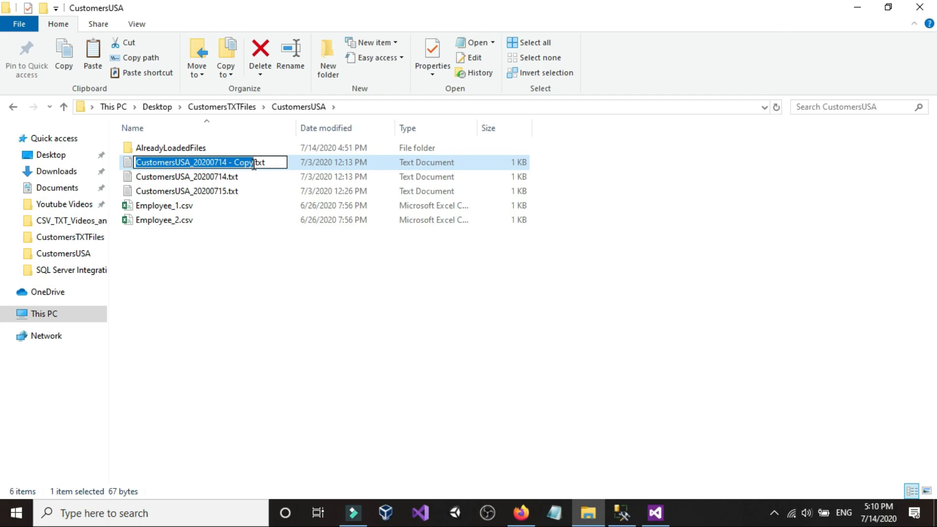
click(226, 252)
Step: Replace the three customer IDs in CustomersUSA_20200714 - Copy.txt with new three-digit numbers, and save and close the file
double_click(215, 163)
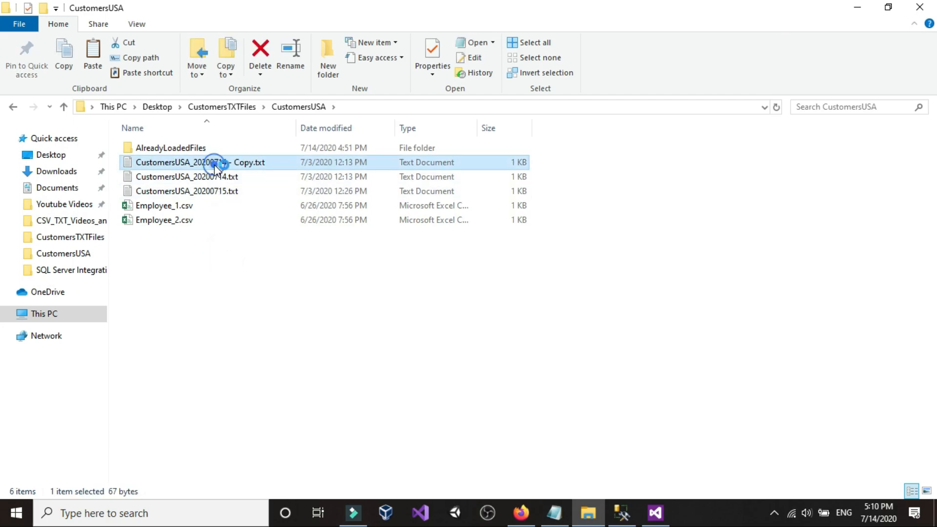
drag(66, 391, 59, 390)
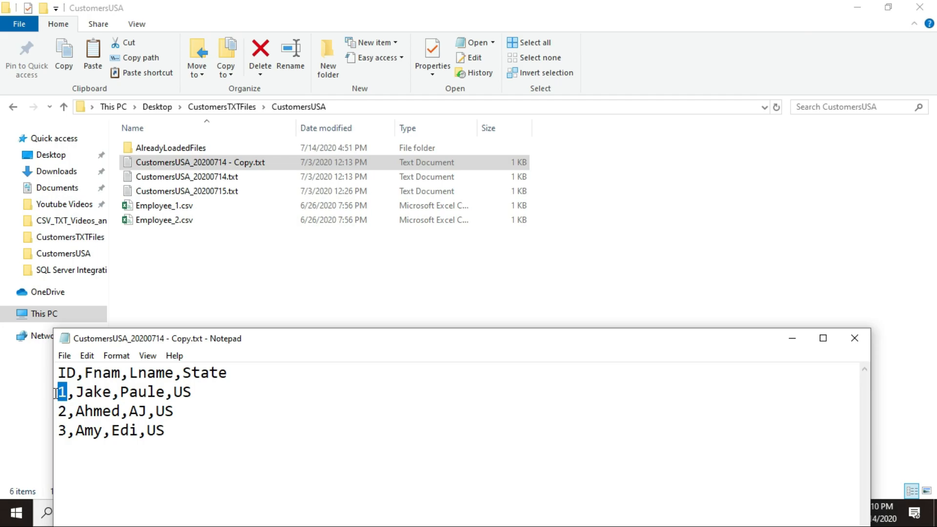
text(123)
drag(67, 411, 58, 411)
key(BackSpace)
text(236)
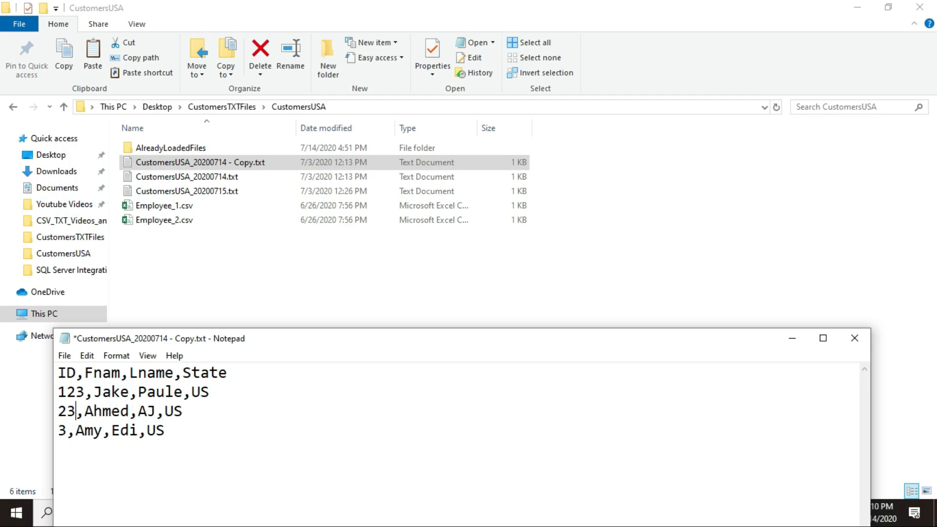
drag(67, 431, 59, 431)
key(BackSpace)
text(458)
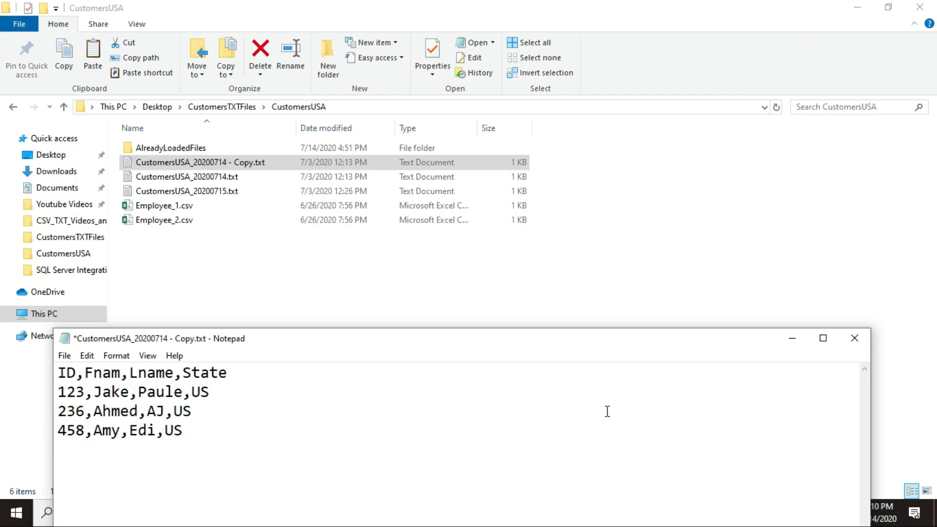
click(853, 340)
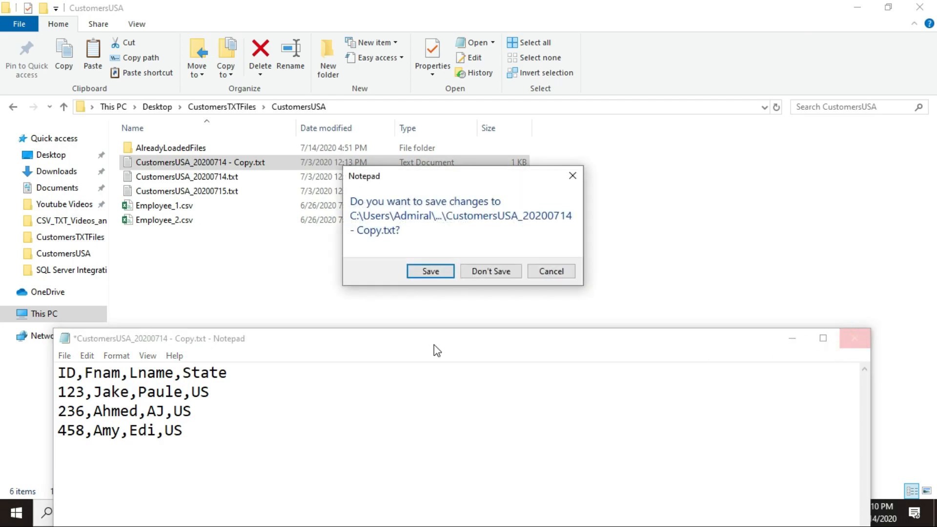
click(430, 271)
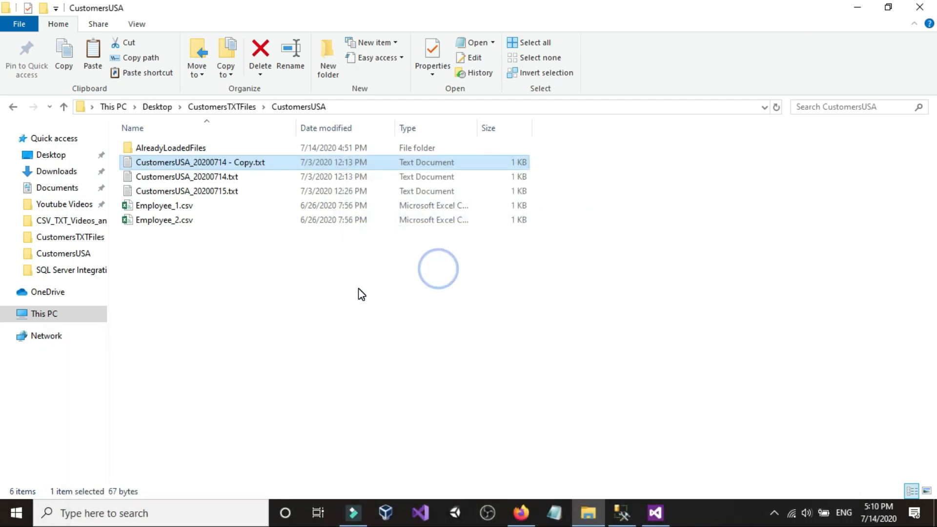
Step: Duplicate Customers_EUROPE.xlsx within the ExcelFiles folder
click(11, 108)
double_click(163, 221)
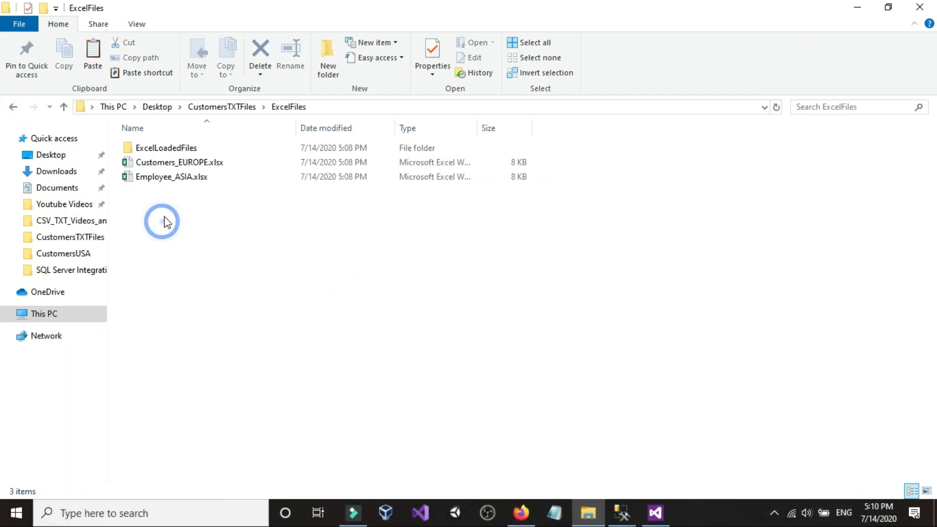
right_click(184, 159)
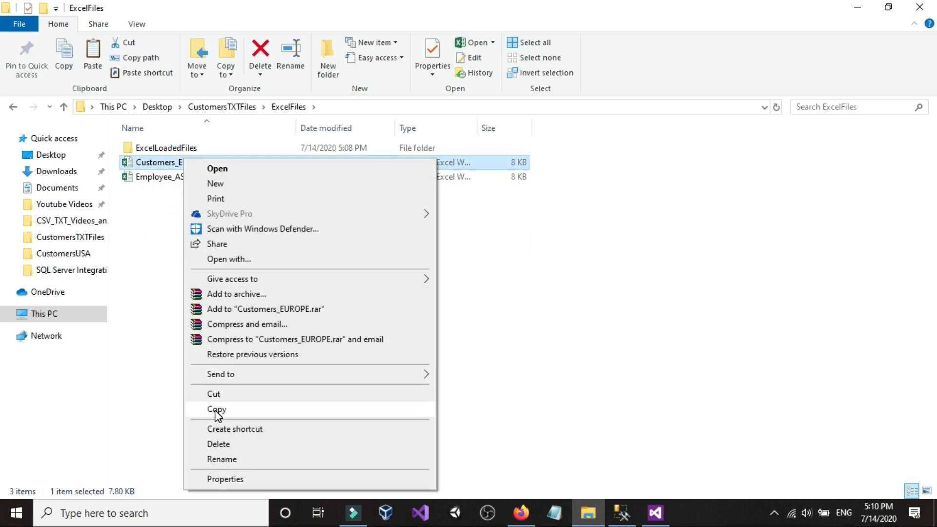
click(216, 410)
right_click(209, 222)
click(231, 317)
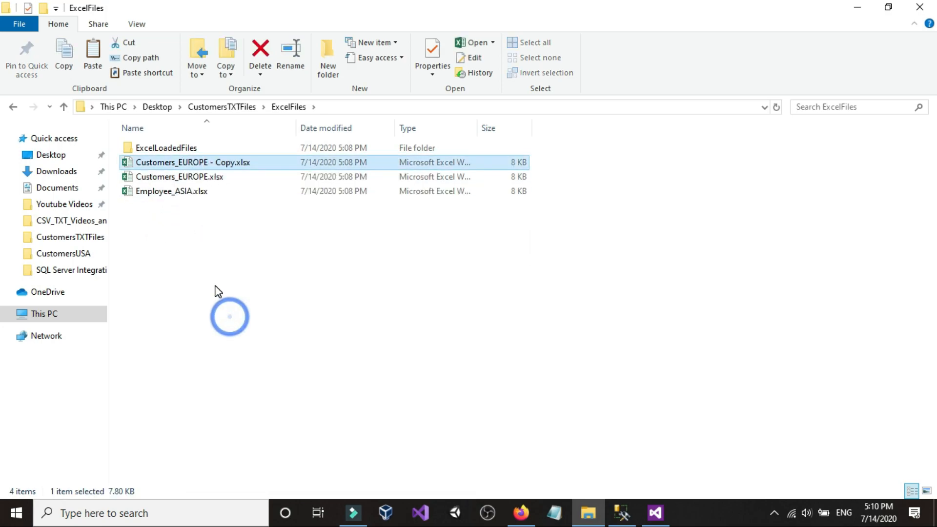
Step: Replace the customer IDs in cells A2 to A4 of Customers_EUROPE - Copy.xlsx with new three-digit numbers, and save and close the workbook
double_click(224, 162)
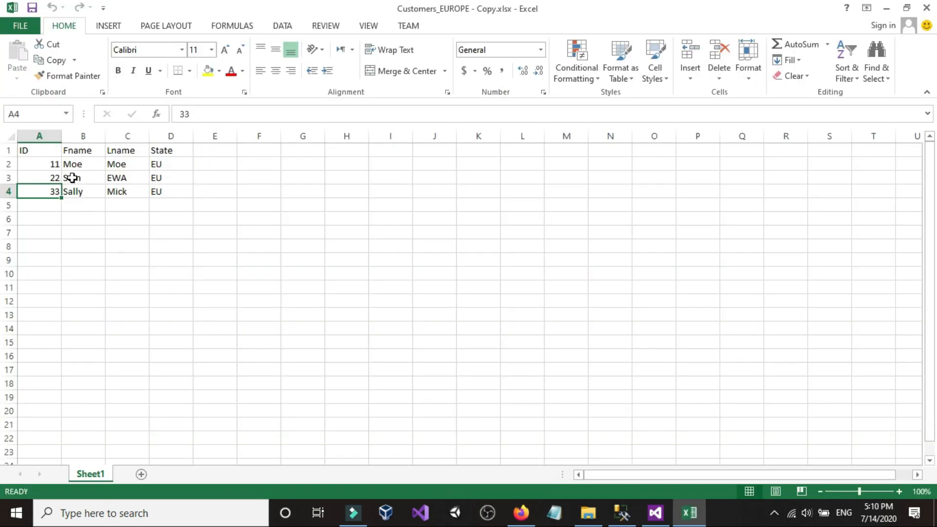
click(57, 165)
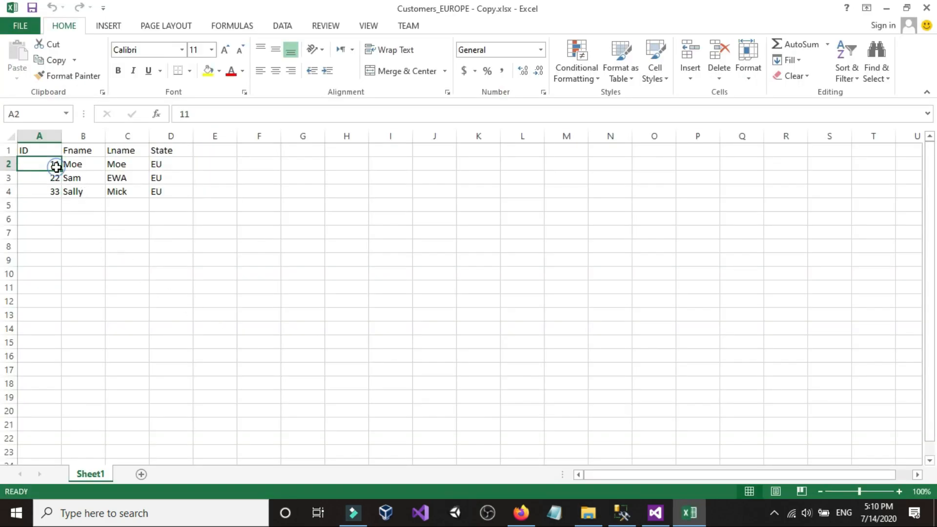
text(444)
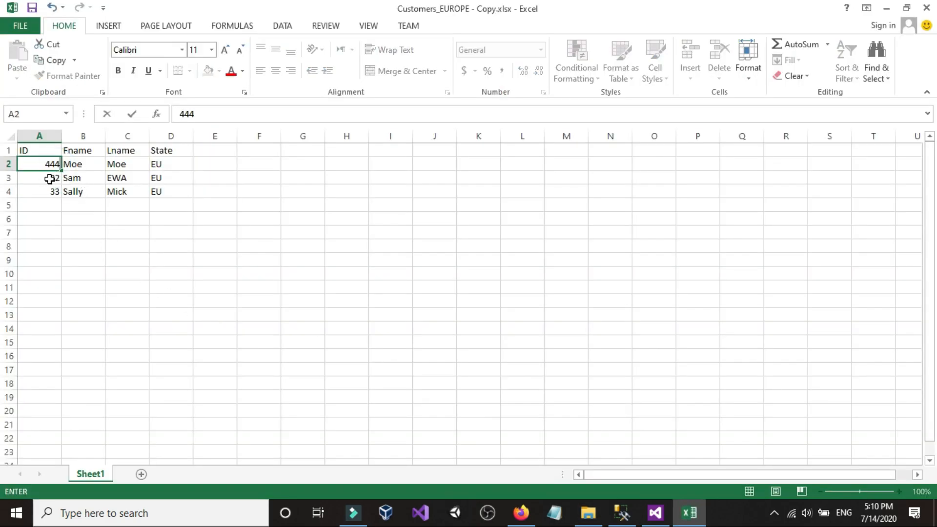
click(50, 177)
text(555)
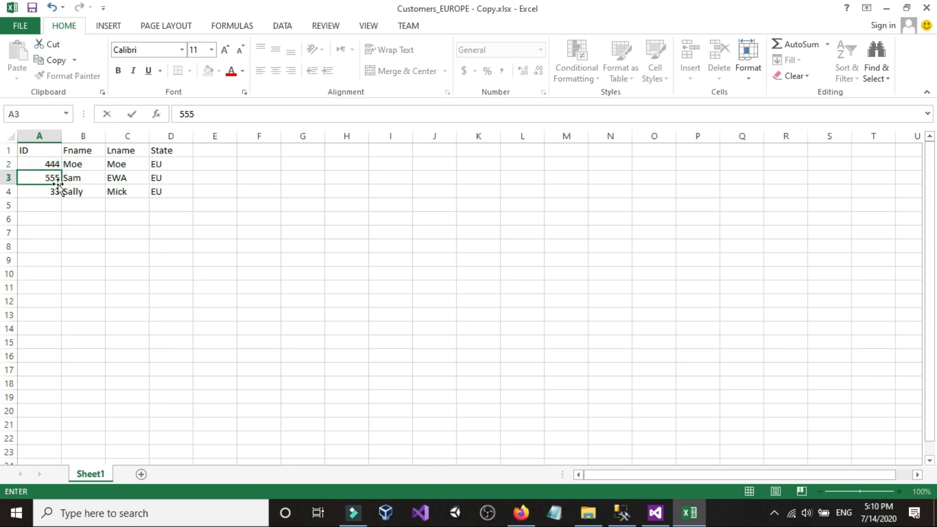
click(51, 187)
text(666)
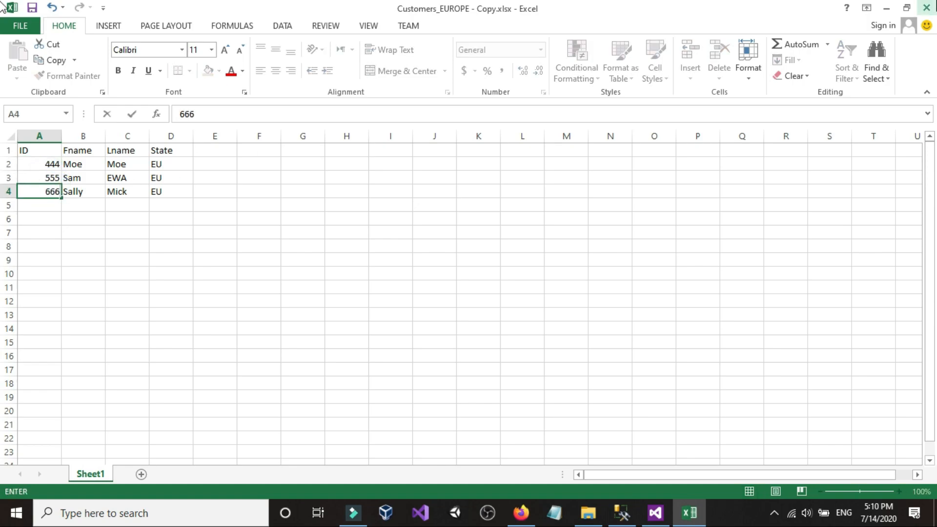
click(926, 8)
click(412, 272)
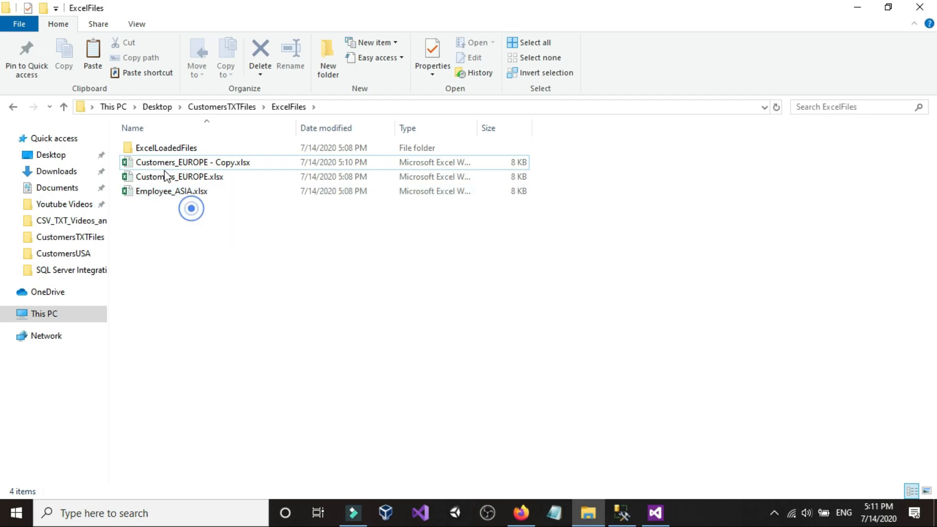
Step: Return to the CustomersUSA folder and review the files waiting there
click(13, 107)
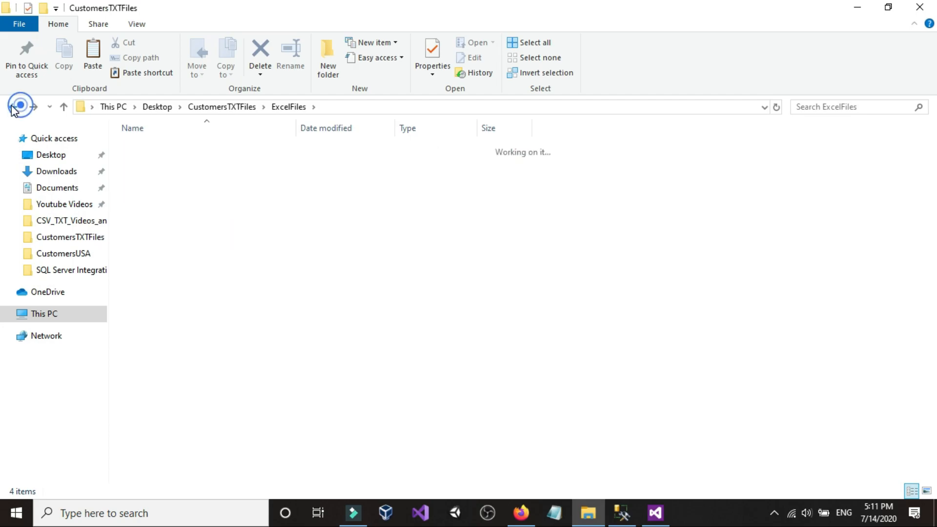
click(210, 277)
double_click(184, 207)
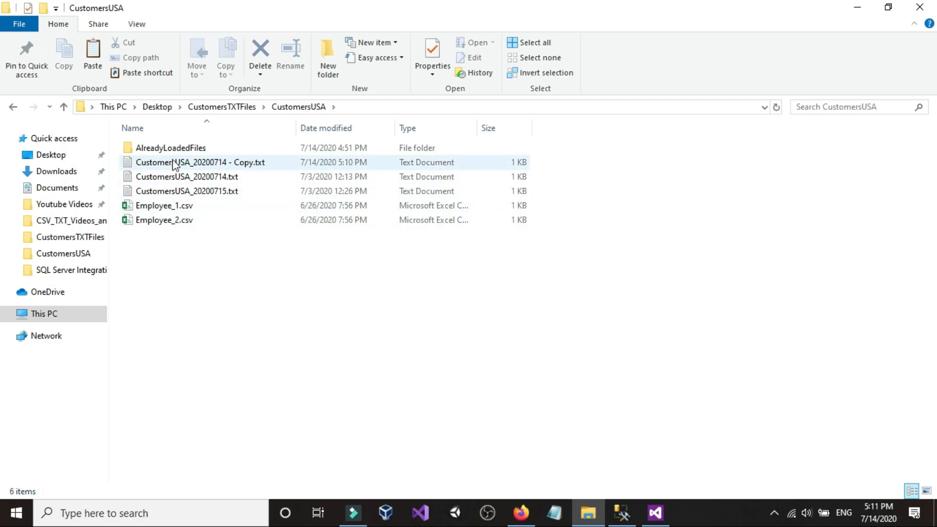
click(533, 391)
Step: Switch to Visual Studio, run Package1, and go back to File Explorer to check the CustomersUSA folder
click(655, 513)
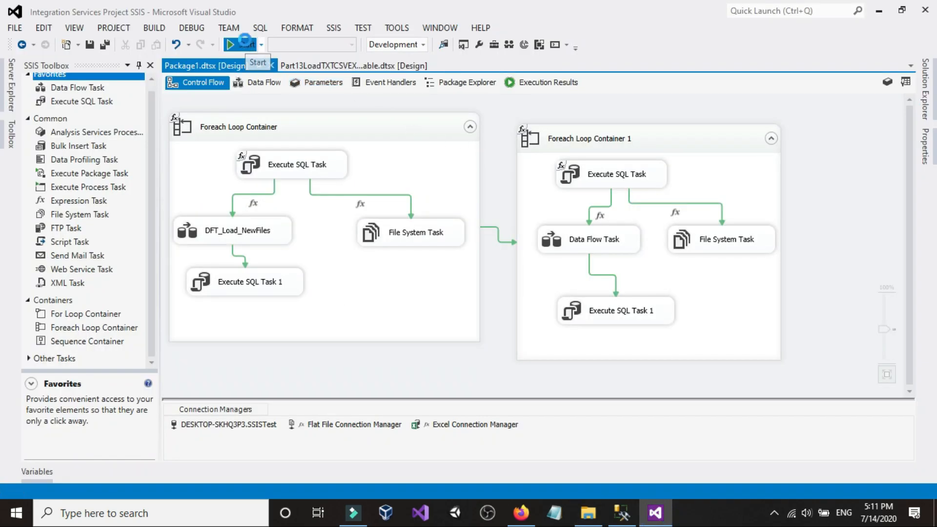
click(250, 45)
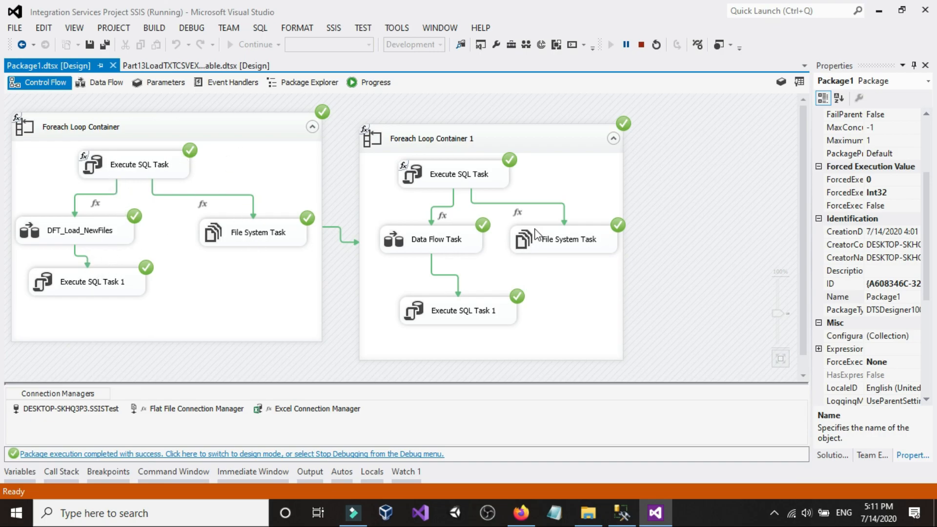
click(590, 511)
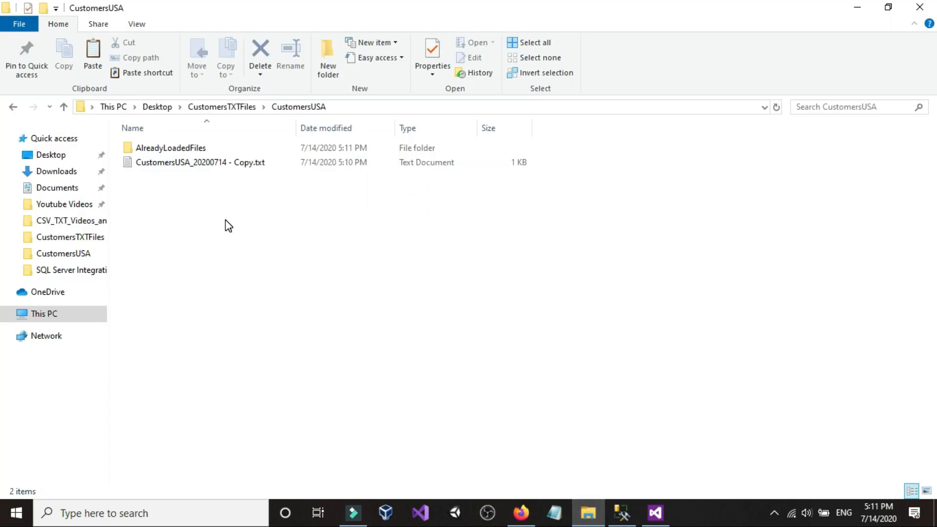
Step: Inspect the files inside the AlreadyLoadedFiles folder and those remaining in the CustomersUSA folder
double_click(185, 148)
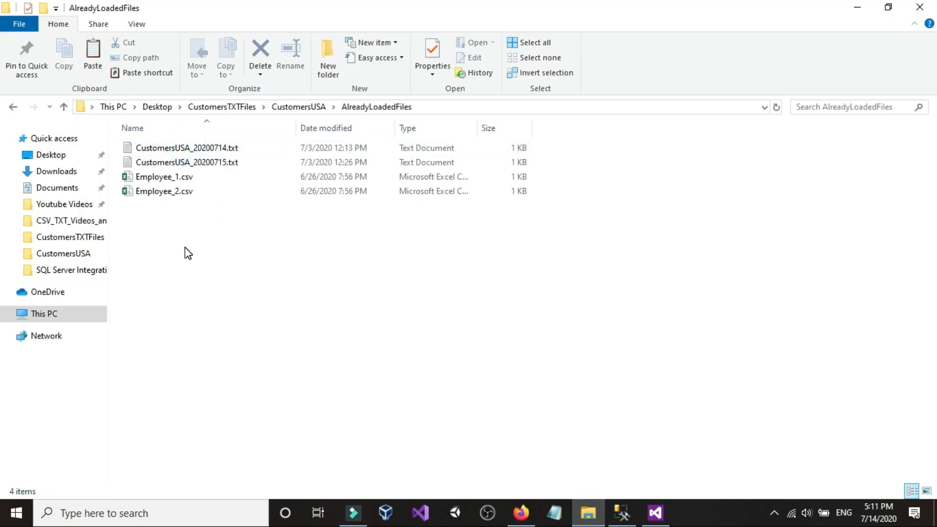
drag(190, 235, 186, 146)
click(186, 220)
click(11, 107)
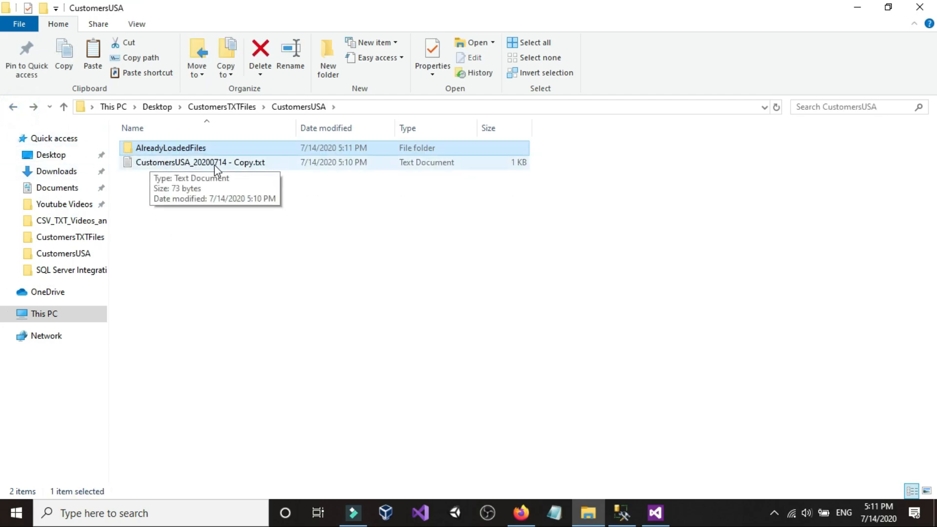
click(215, 216)
Step: Inspect the ExcelLoadedFiles subfolder in CustomersTXTFiles' ExcelFiles folder, and return to ExcelFiles to check the remaining workbook
click(11, 107)
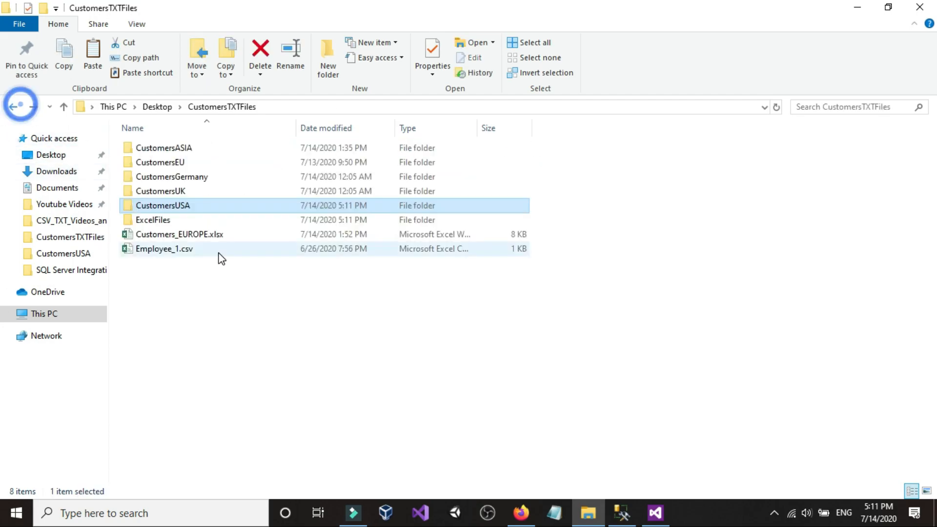
double_click(157, 221)
double_click(184, 148)
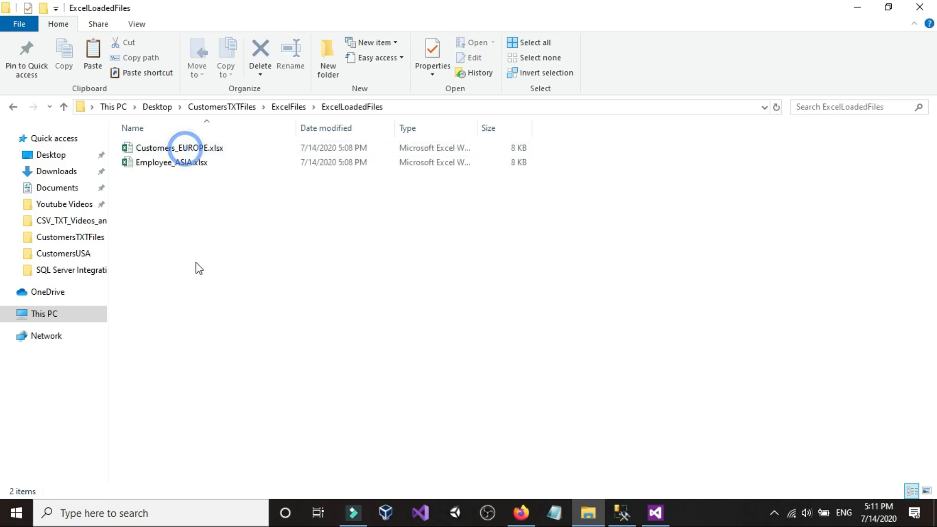
click(11, 106)
click(232, 211)
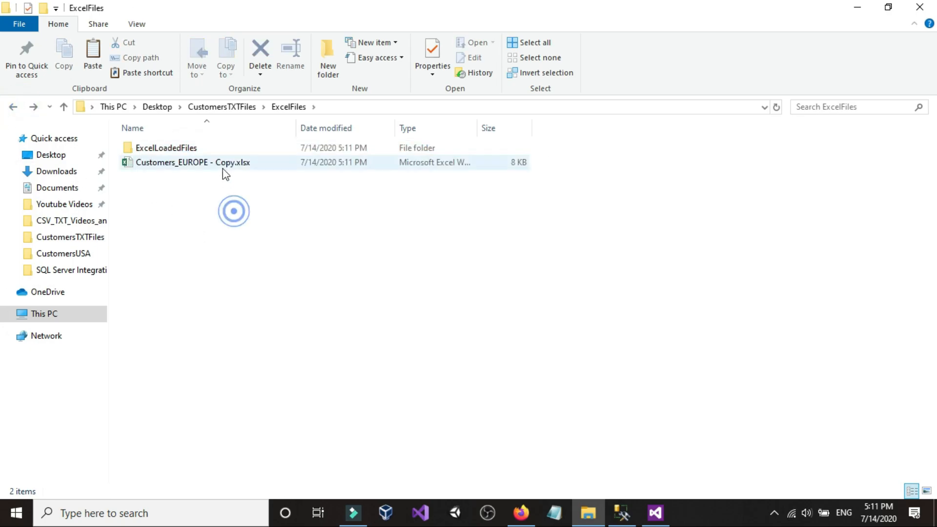
Step: Switch to SQL Server Management Studio, query dbo.Customers, and examine the rows from the copied text and Excel files
click(622, 514)
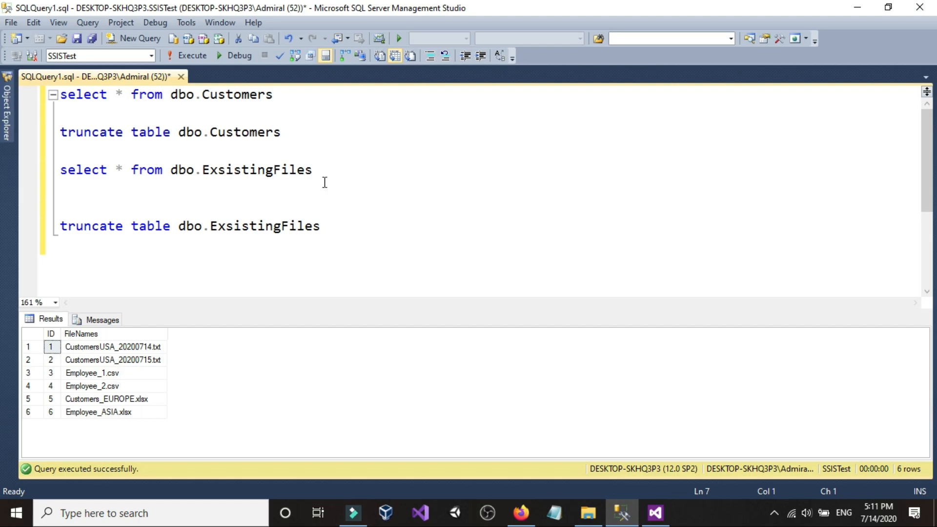
key(shift+Home)
key(F5)
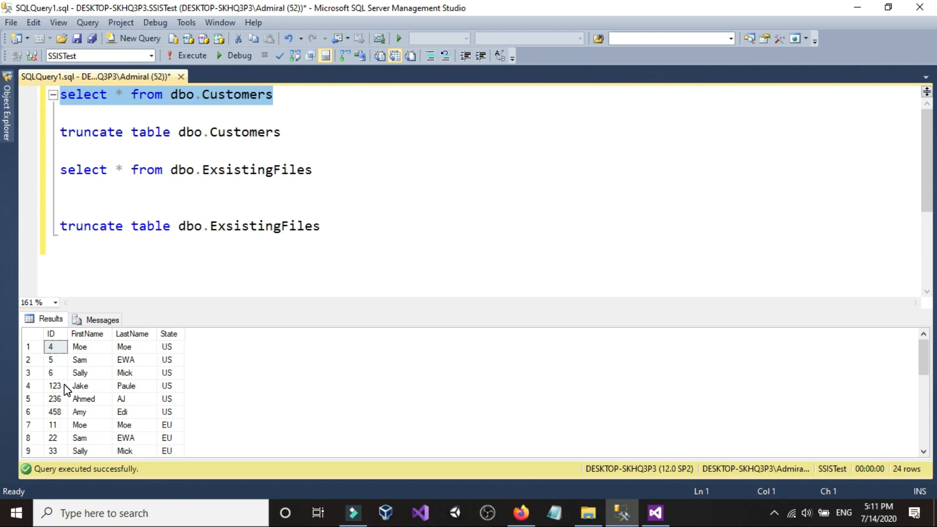
drag(55, 385, 54, 411)
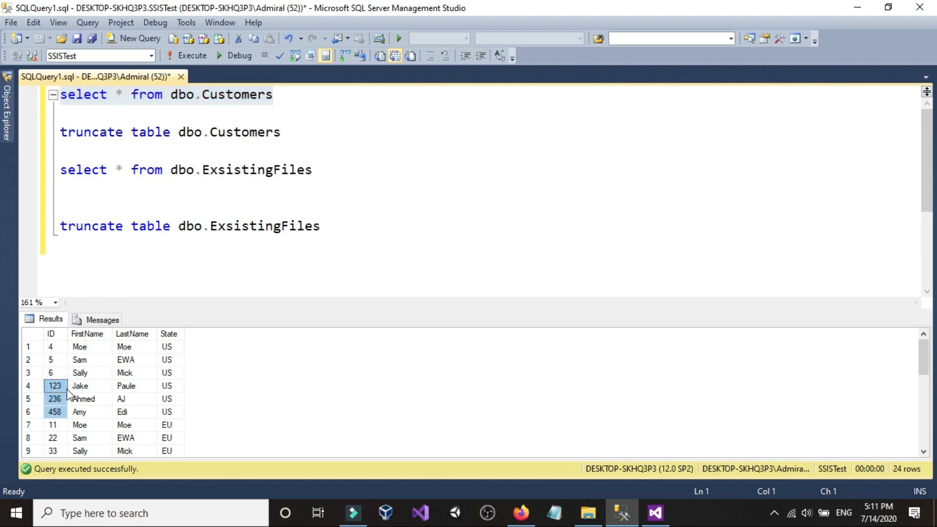
scroll(70, 392, down, 2)
scroll(69, 392, down, 1)
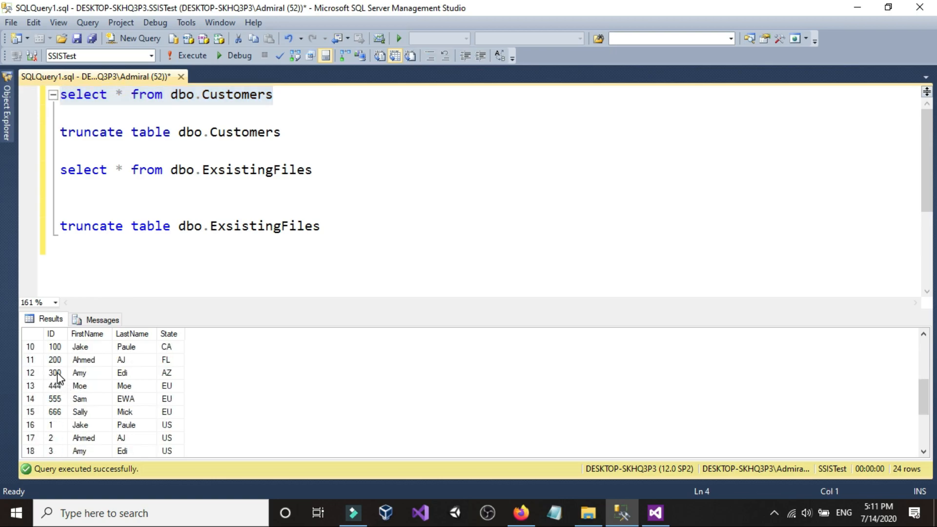
drag(57, 386, 55, 412)
click(372, 398)
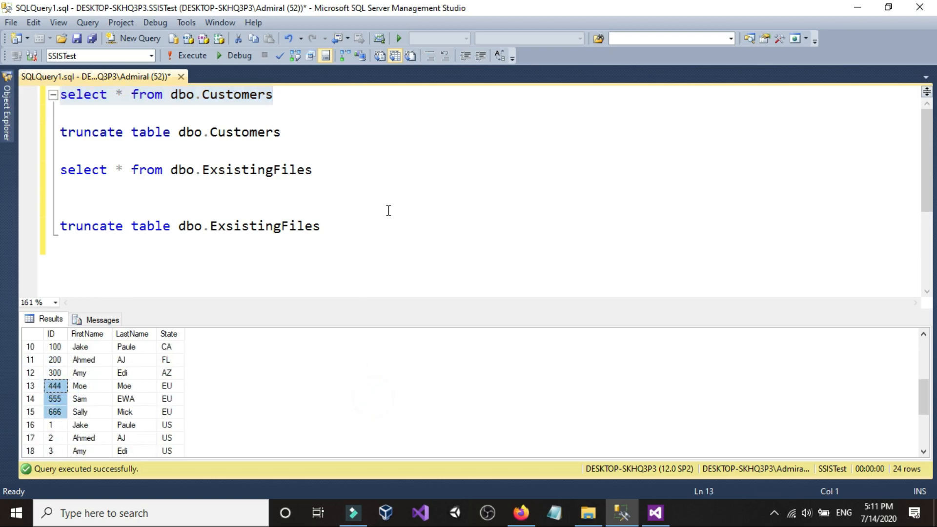
Step: Query dbo.ExsistingFiles to check the logged file names, and return to the executed Package1 in Visual Studio
drag(382, 190, 40, 172)
click(191, 56)
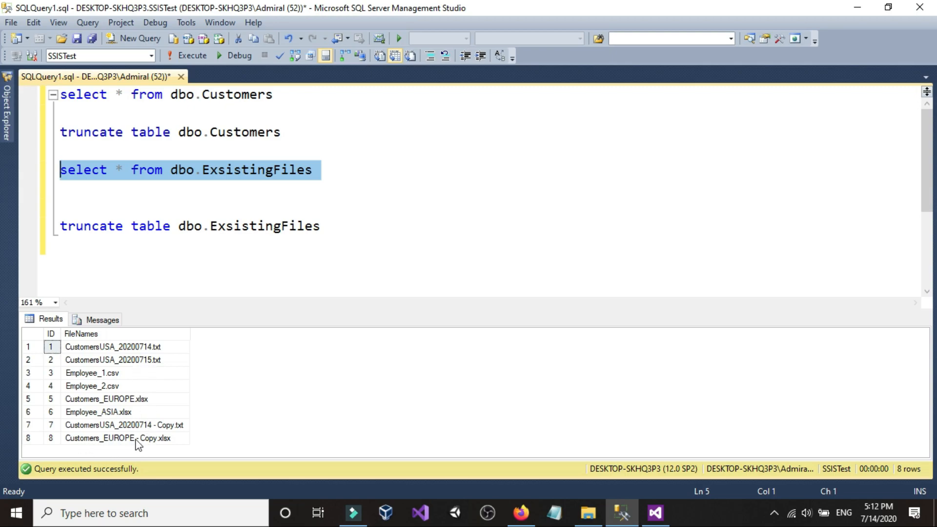
click(462, 415)
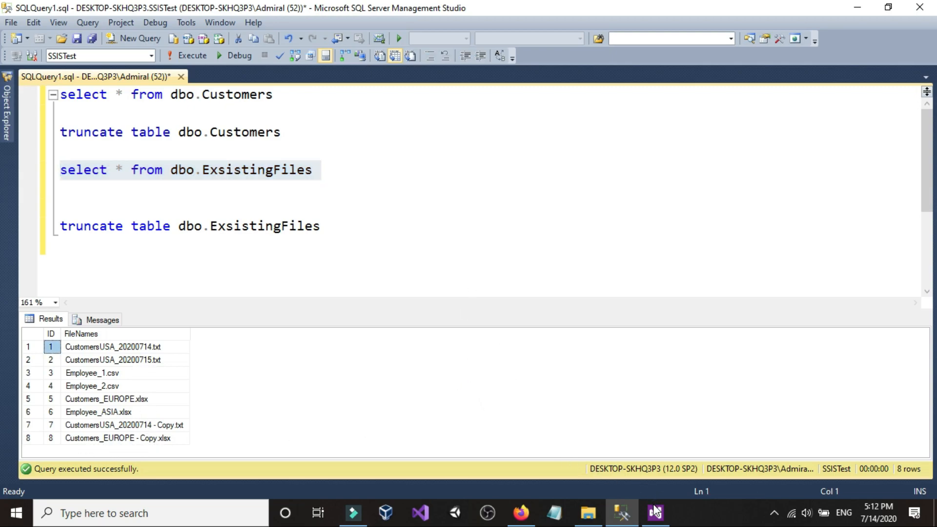
click(654, 511)
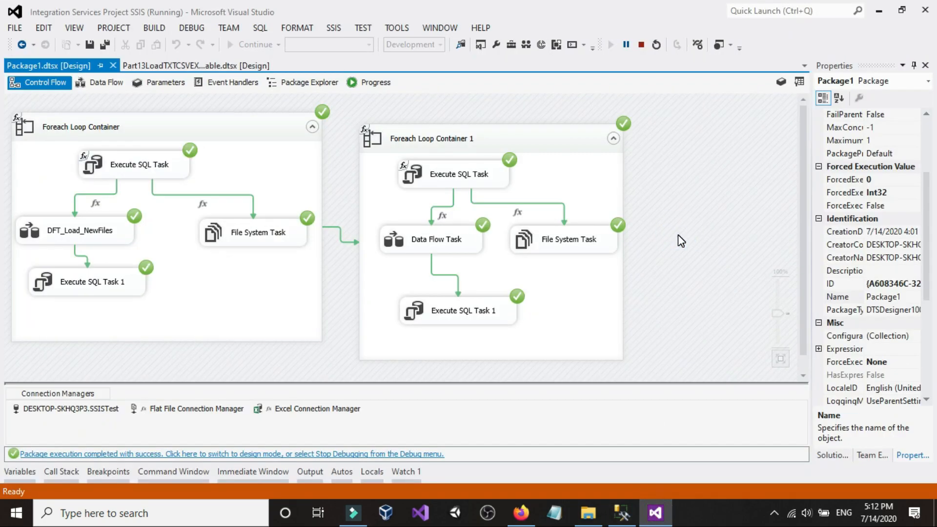